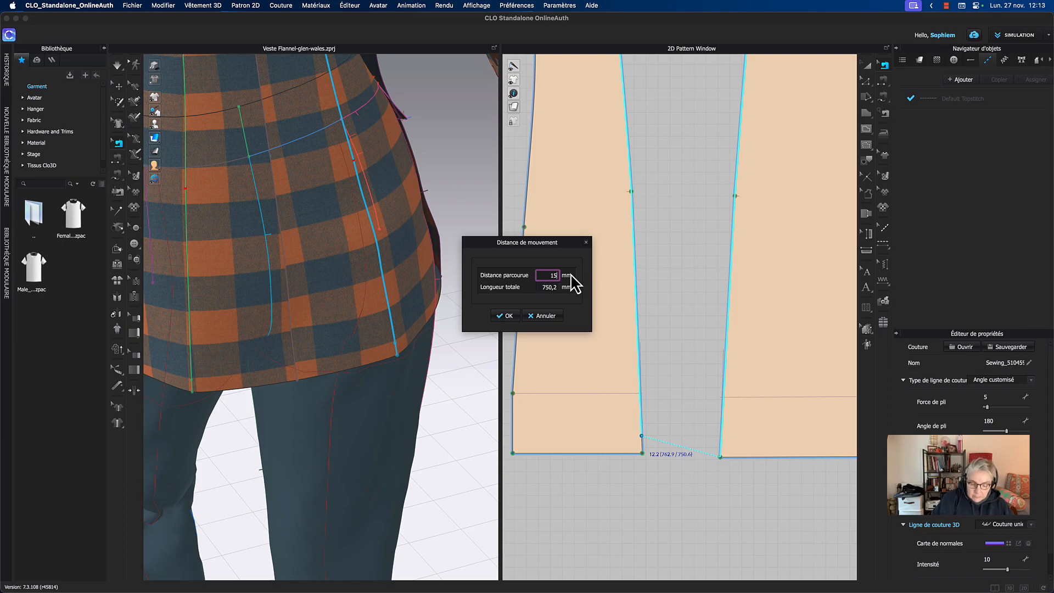
# - Shorten the seam between the centre and side panels on both pieces so it ends 150 mm above the hem
pyautogui.click(508, 317)
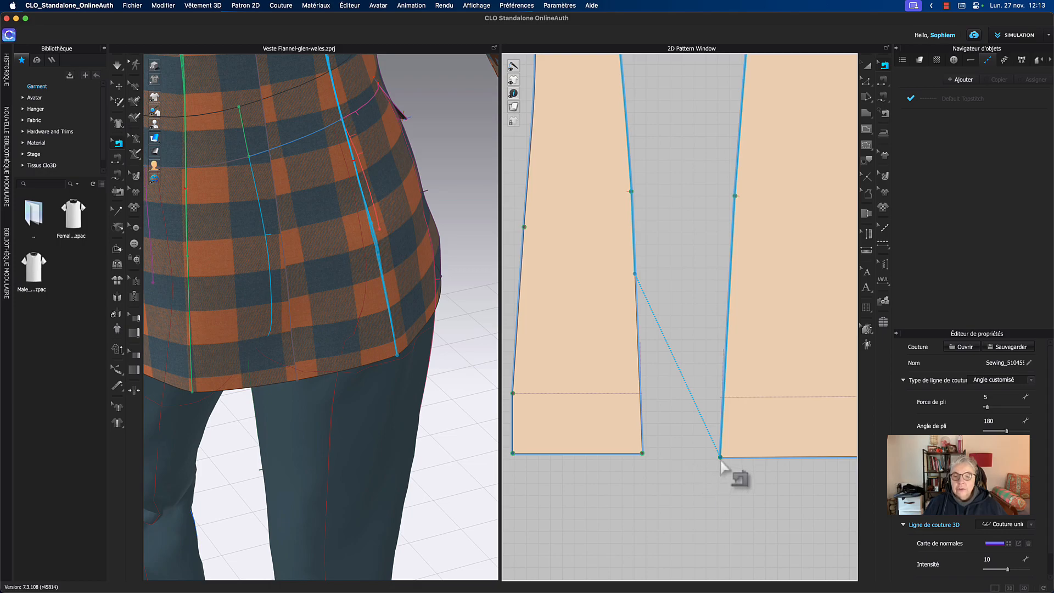
pyautogui.click(730, 281)
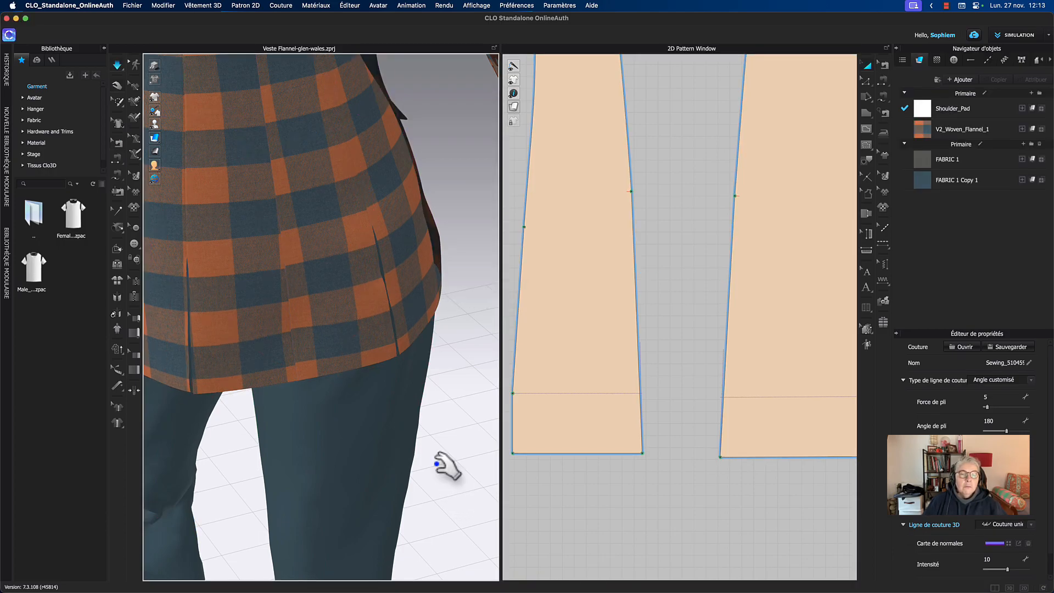
pyautogui.click(425, 325)
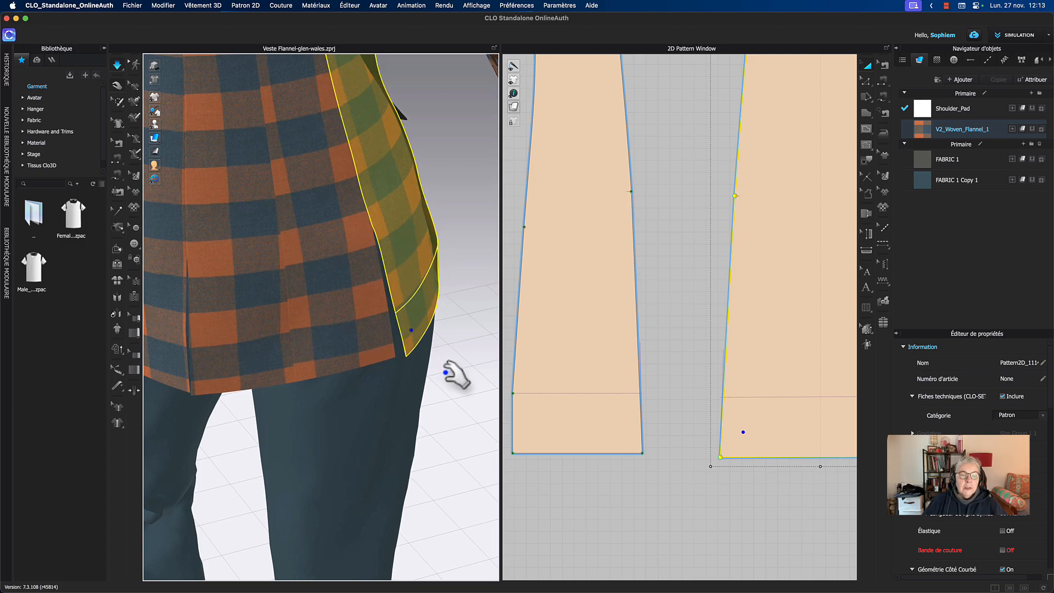
# - Add a pattern point at the end of the shortened seam on both the side panel and the centre panel
pyautogui.press('b')
pyautogui.moveTo(688, 266); pyautogui.dragTo(682, 258, button='middle')
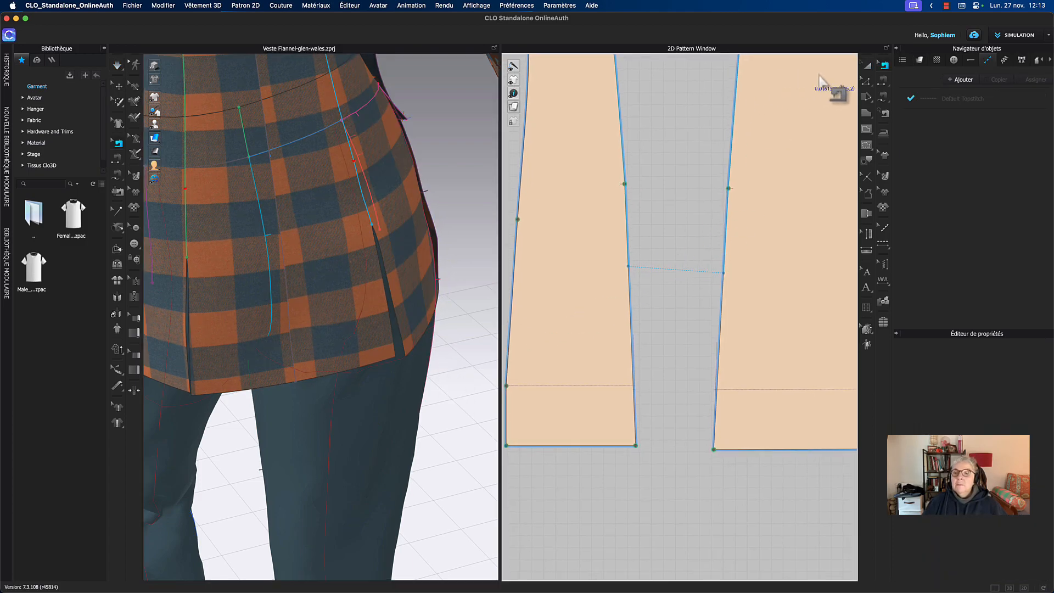
pyautogui.click(732, 220)
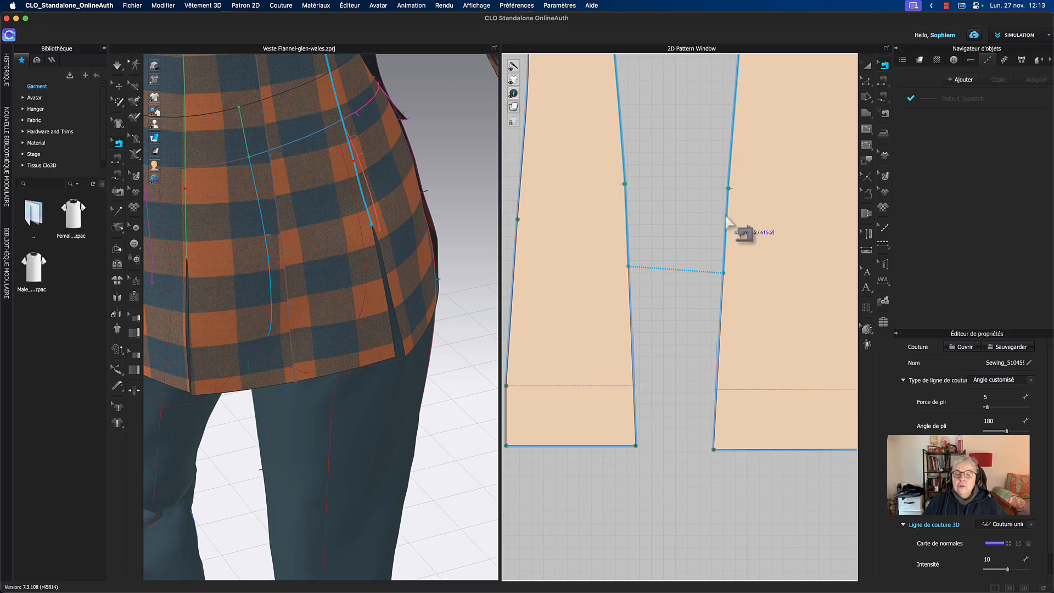
pyautogui.scroll(-3, 659, 175)
pyautogui.scroll(5, 659, 174)
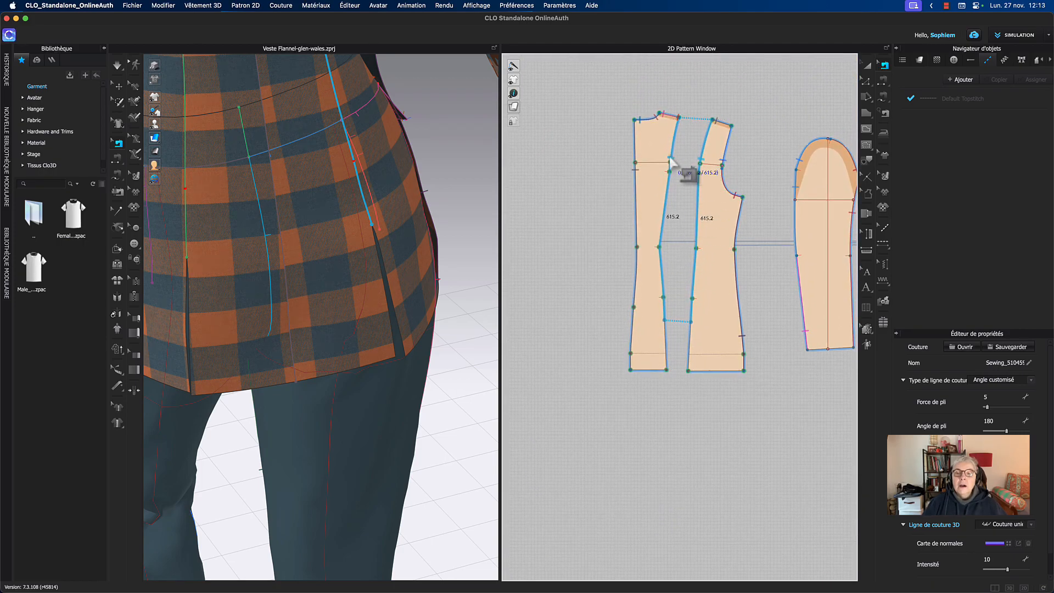
pyautogui.rightClick(693, 319)
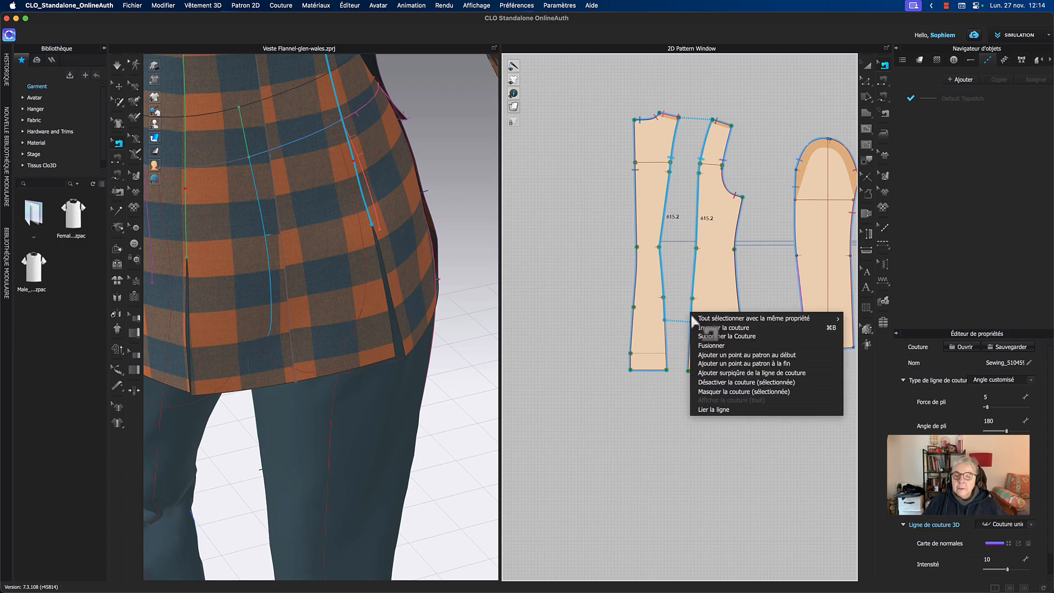
pyautogui.click(734, 364)
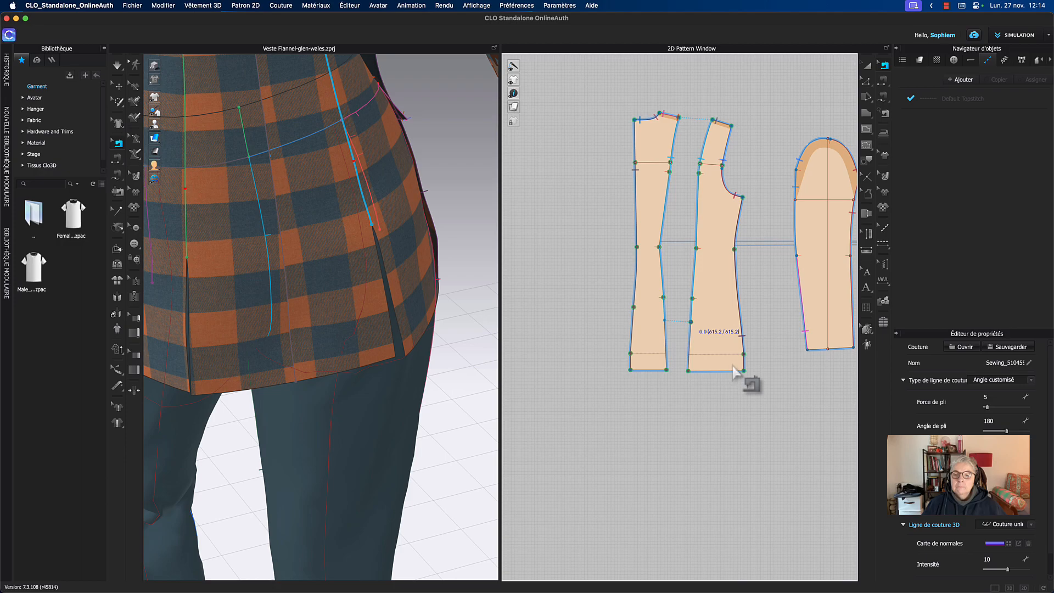
pyautogui.click(666, 317)
pyautogui.rightClick(666, 314)
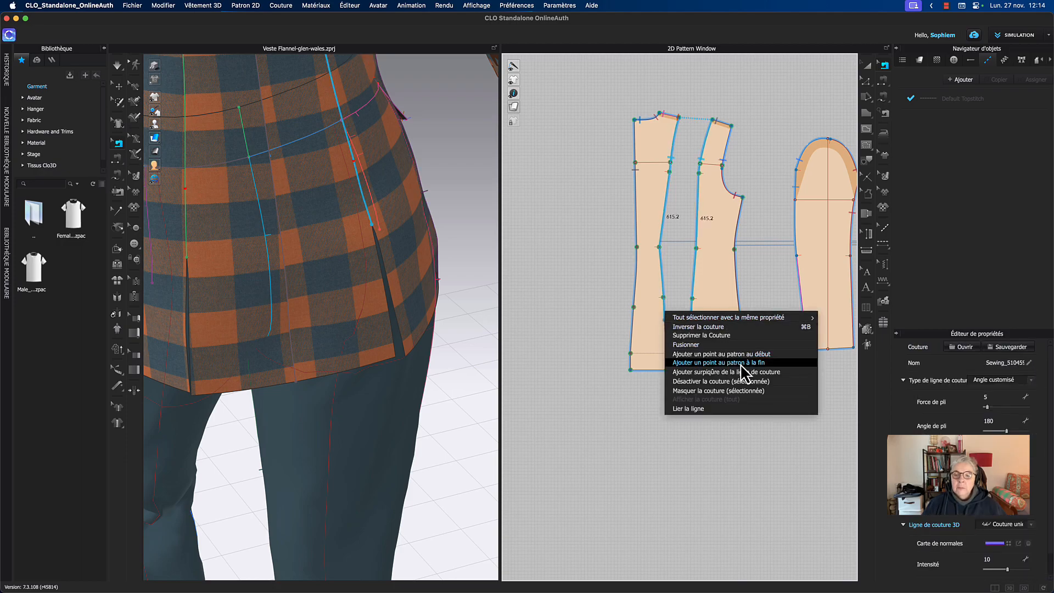
pyautogui.click(714, 362)
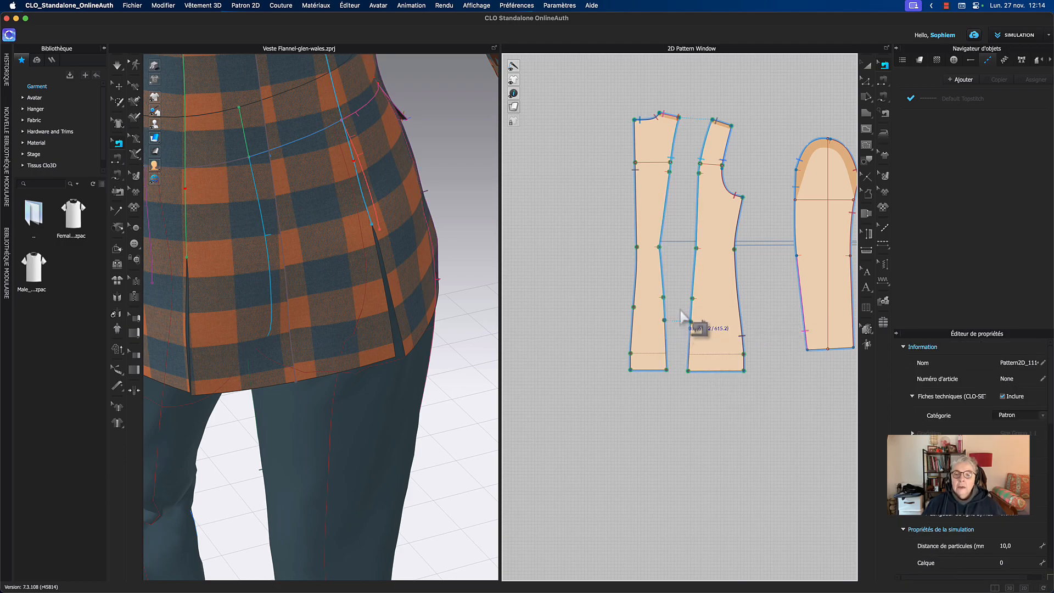
# - Offset the centre panel's unsewn edge segment between the new point and the hem outward by 30 mm with the default corner
pyautogui.scroll(5, 716, 331)
pyautogui.press('z')
pyautogui.click(682, 358)
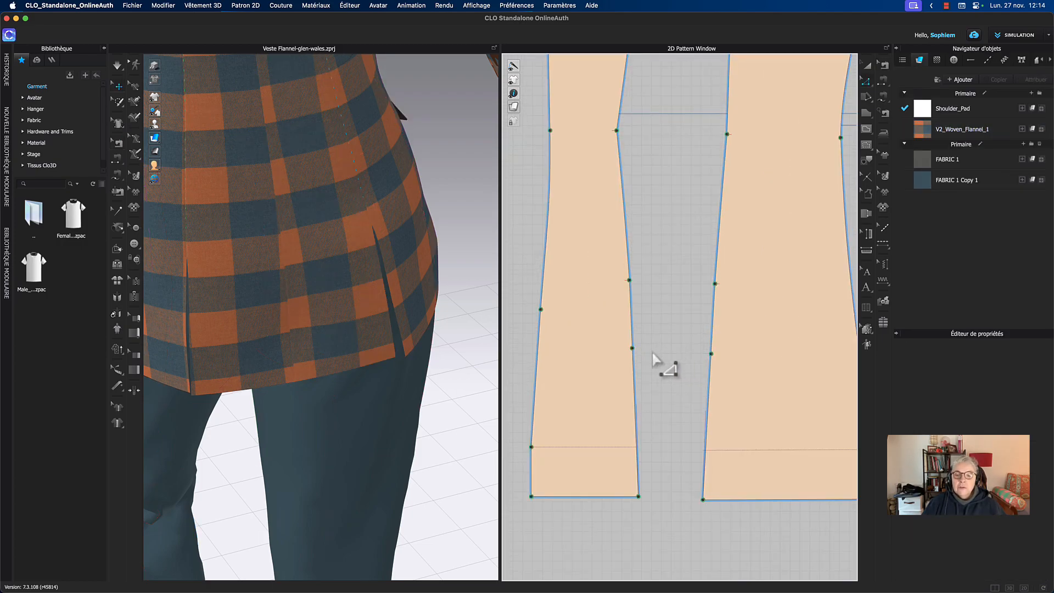
pyautogui.click(632, 348)
pyautogui.click(710, 379)
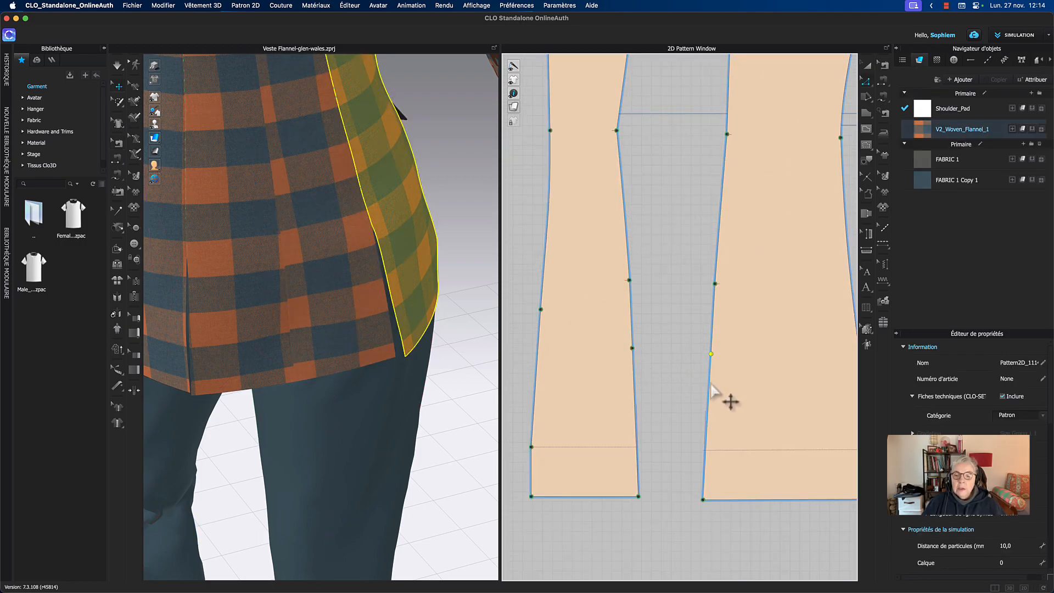
pyautogui.click(639, 409)
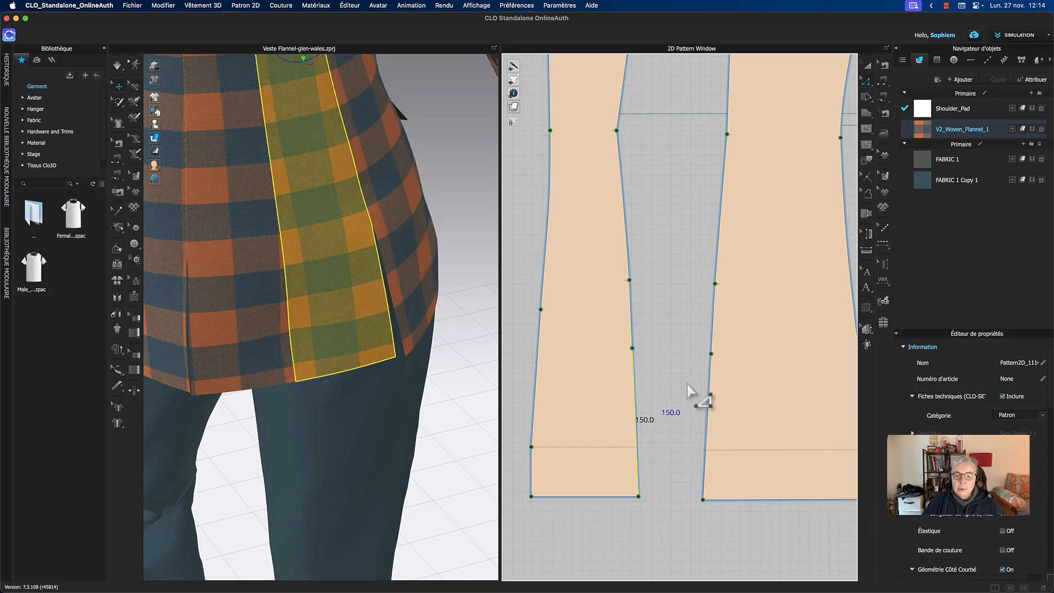
pyautogui.scroll(-2, 682, 379)
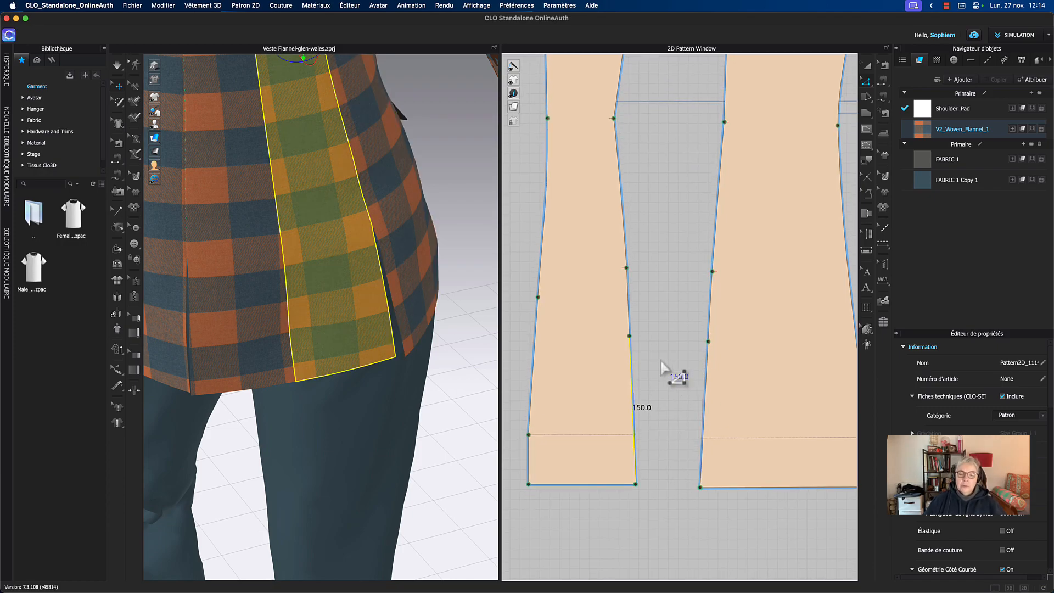
pyautogui.moveTo(675, 376); pyautogui.dragTo(683, 372, button='middle')
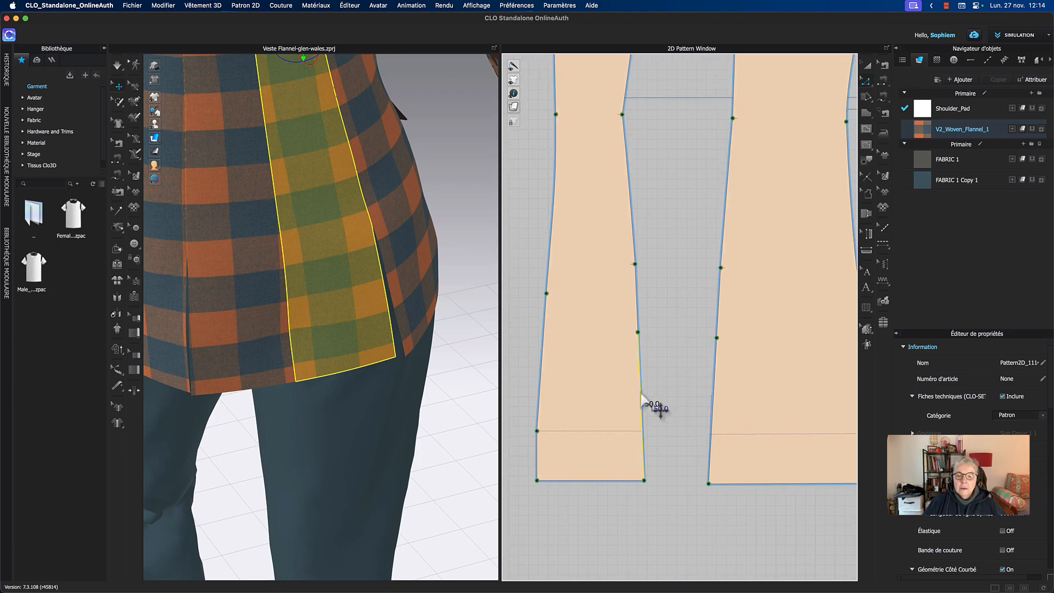
pyautogui.rightClick(642, 393)
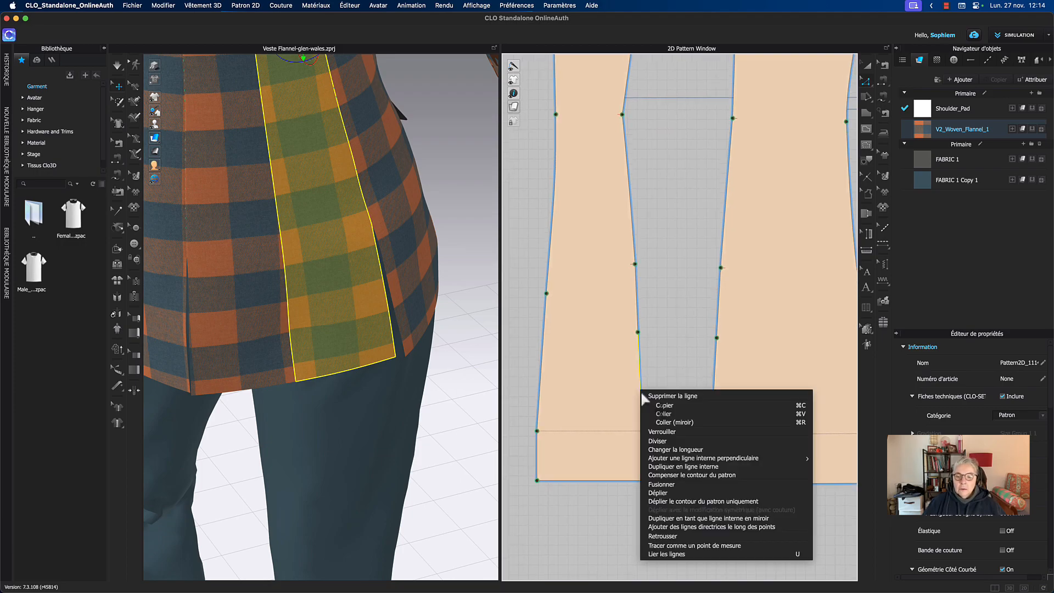
pyautogui.click(676, 476)
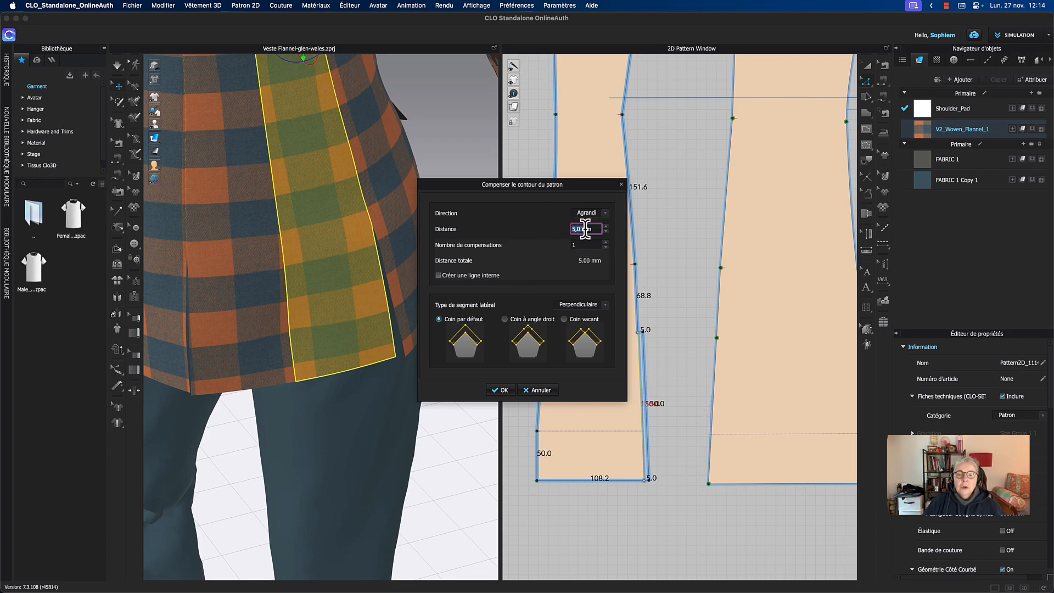
pyautogui.write('25')
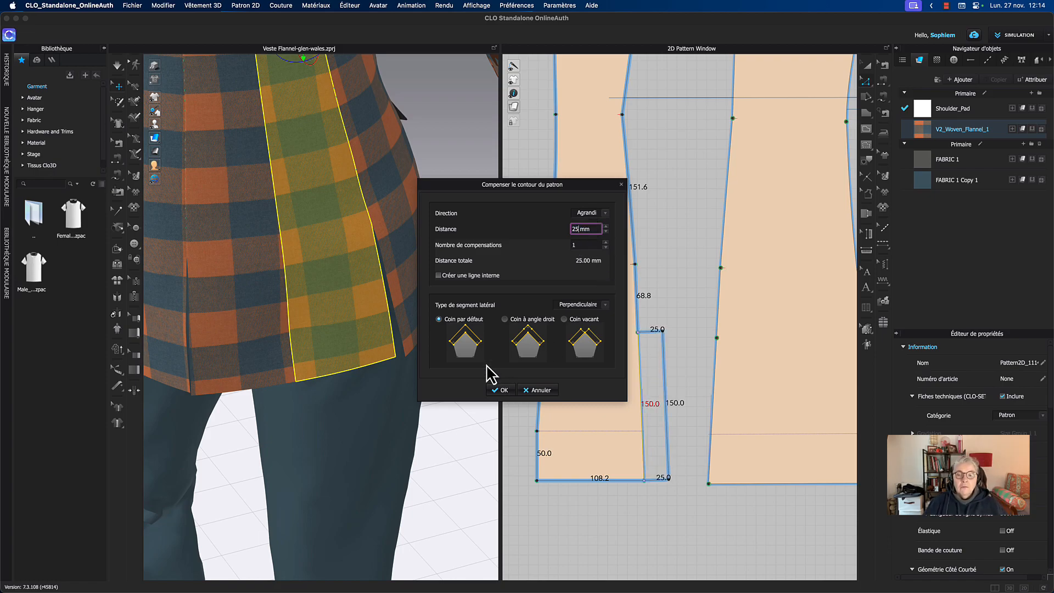
pyautogui.press('BackSpace')
pyautogui.write('30')
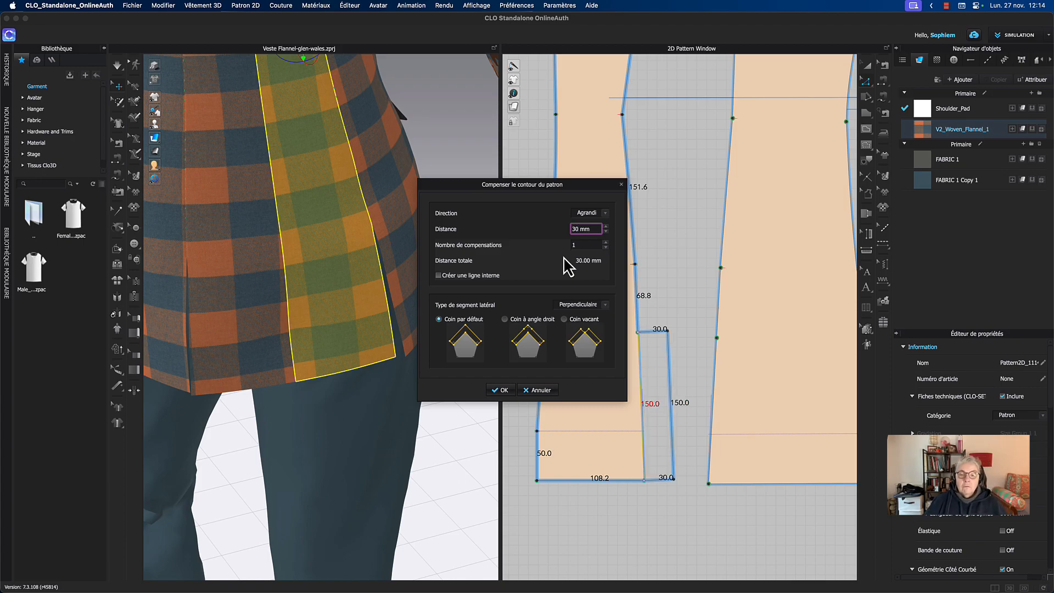
pyautogui.click(503, 390)
pyautogui.click(676, 305)
# - Unlock the internal lines and convert the baseline between the centre panel and its new extension into an internal line
pyautogui.scroll(6, 673, 298)
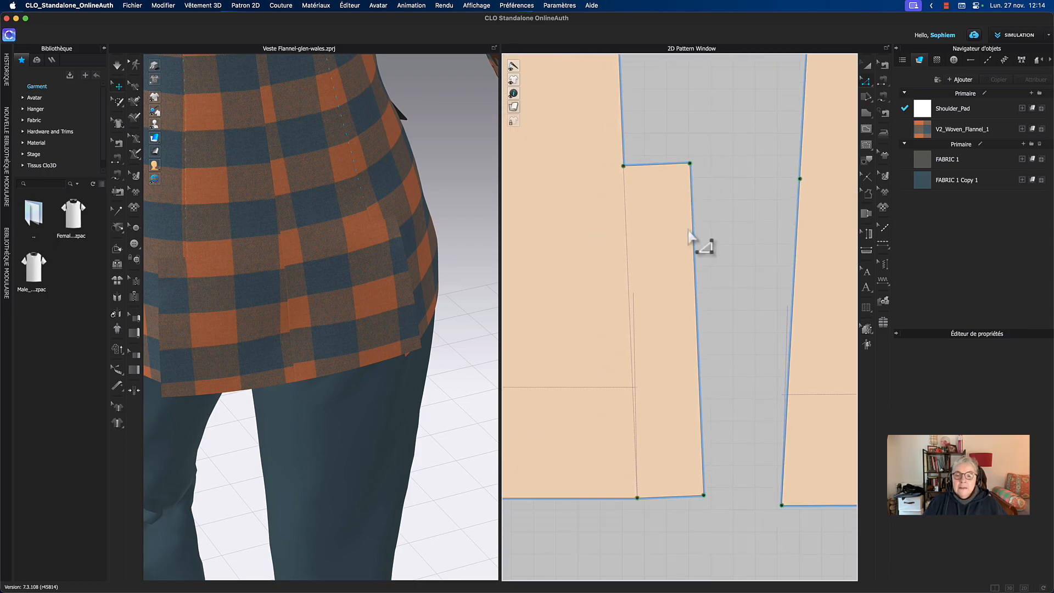
pyautogui.scroll(5, 690, 235)
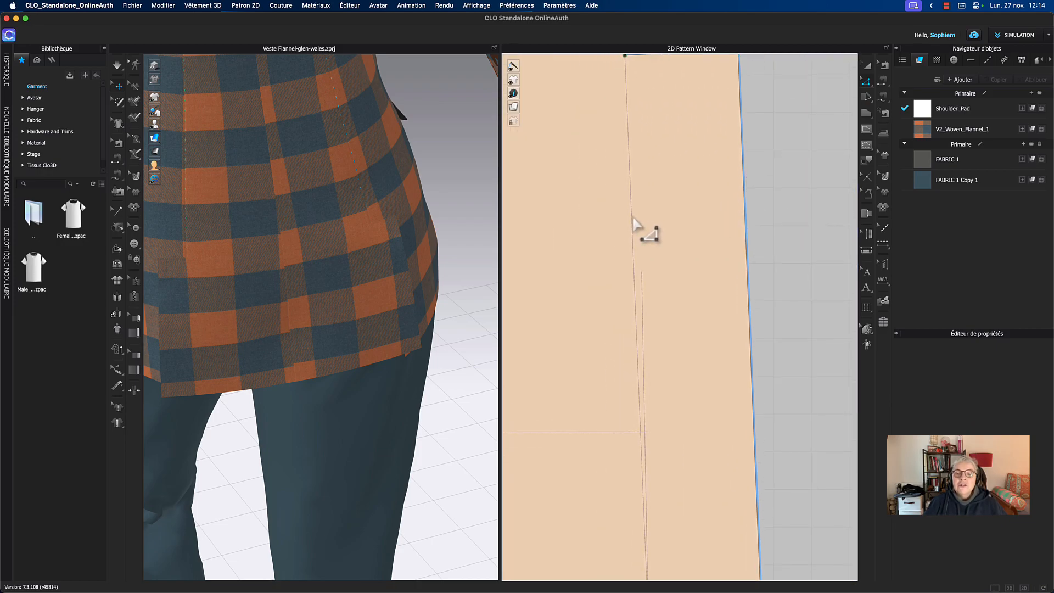
pyautogui.scroll(2, 641, 219)
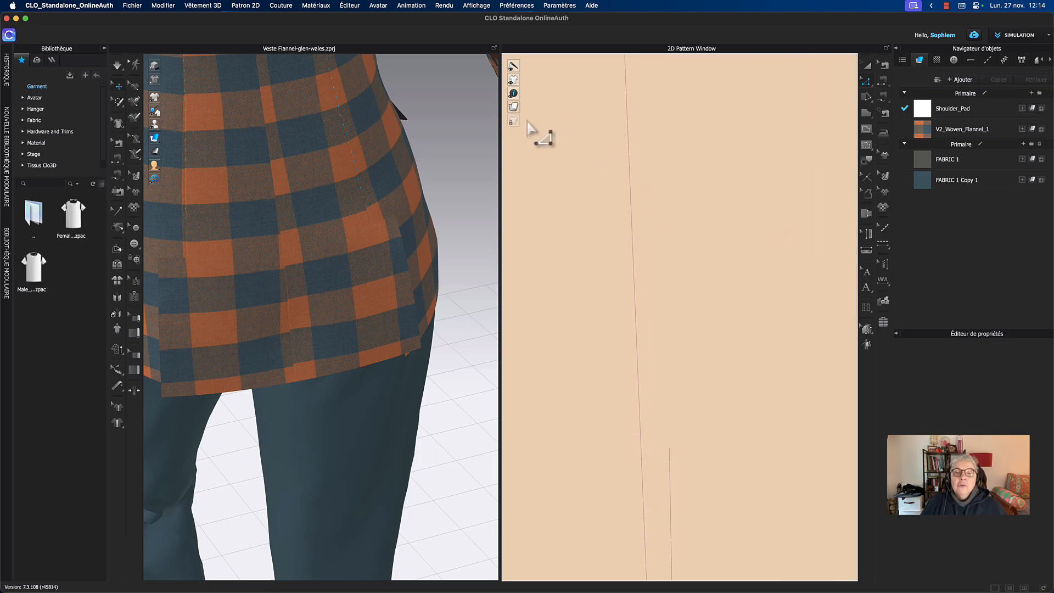
pyautogui.moveTo(516, 125)
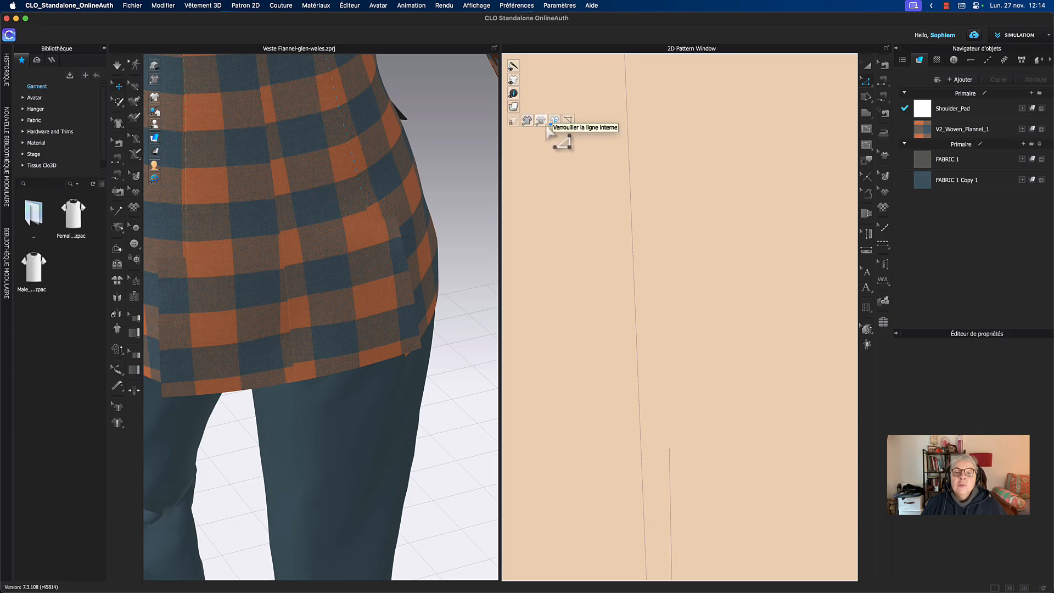
pyautogui.click(554, 124)
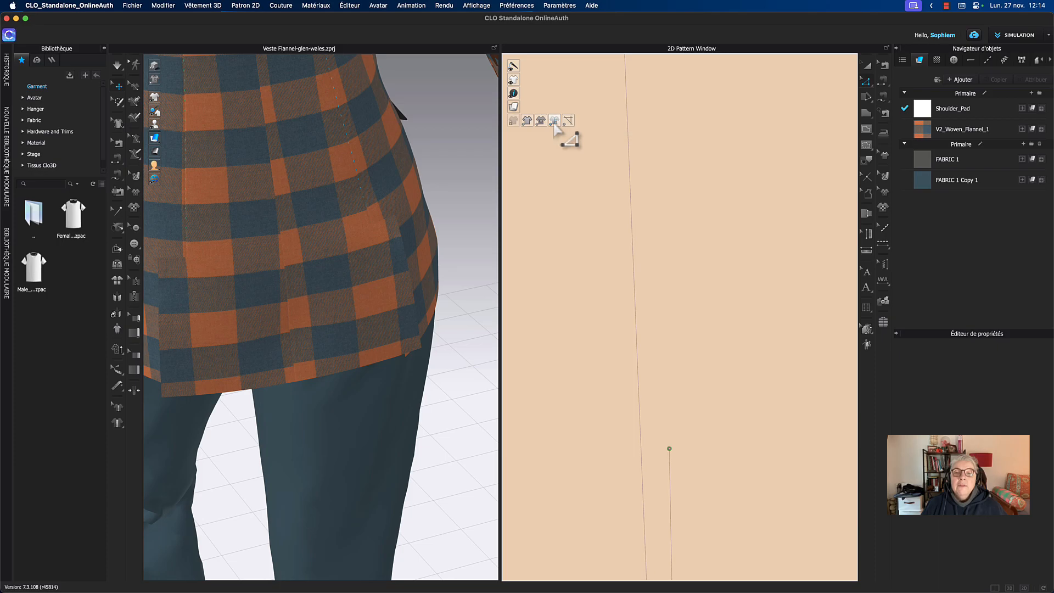
pyautogui.click(632, 206)
pyautogui.rightClick(631, 206)
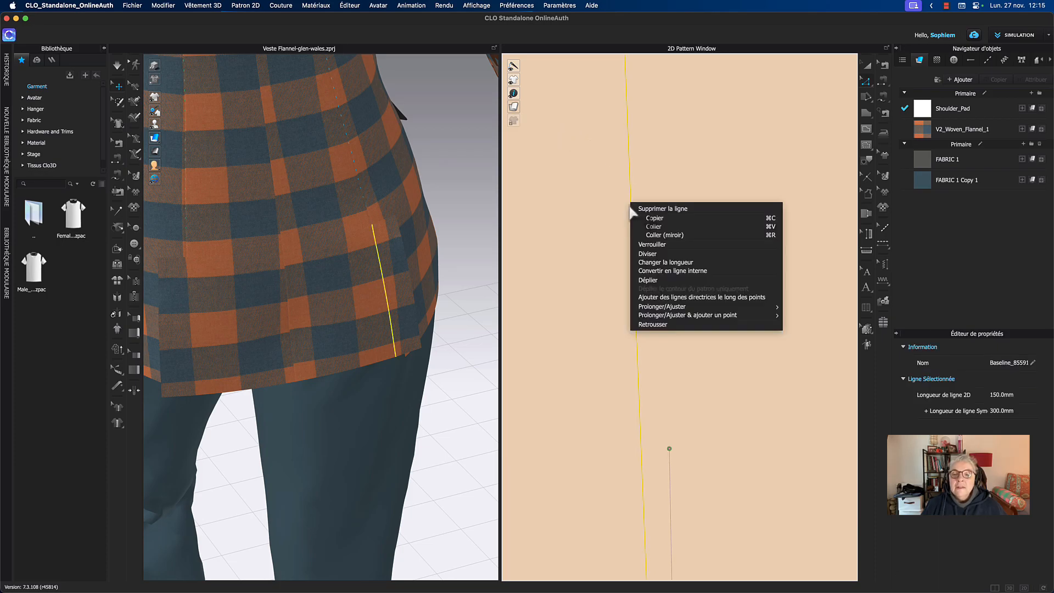
pyautogui.click(676, 272)
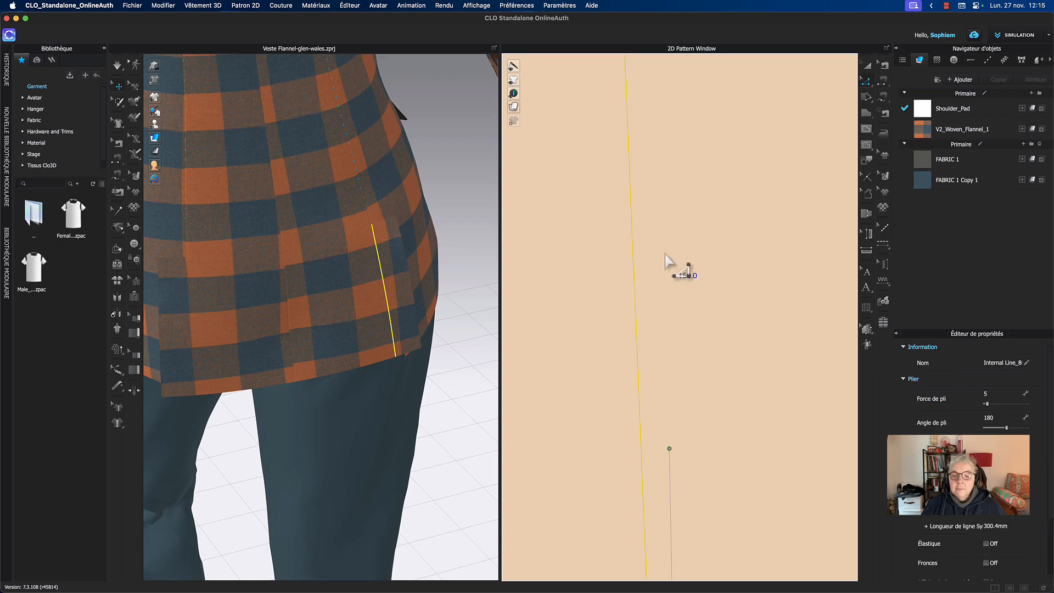
# - Delete the stray short baseline beside the fold line on the centre panel's extension
pyautogui.click(671, 478)
pyautogui.press('Delete')
pyautogui.scroll(-4, 704, 311)
pyautogui.scroll(-5, 703, 312)
pyautogui.moveTo(723, 288); pyautogui.dragTo(622, 264, button='middle')
pyautogui.scroll(-1, 692, 161)
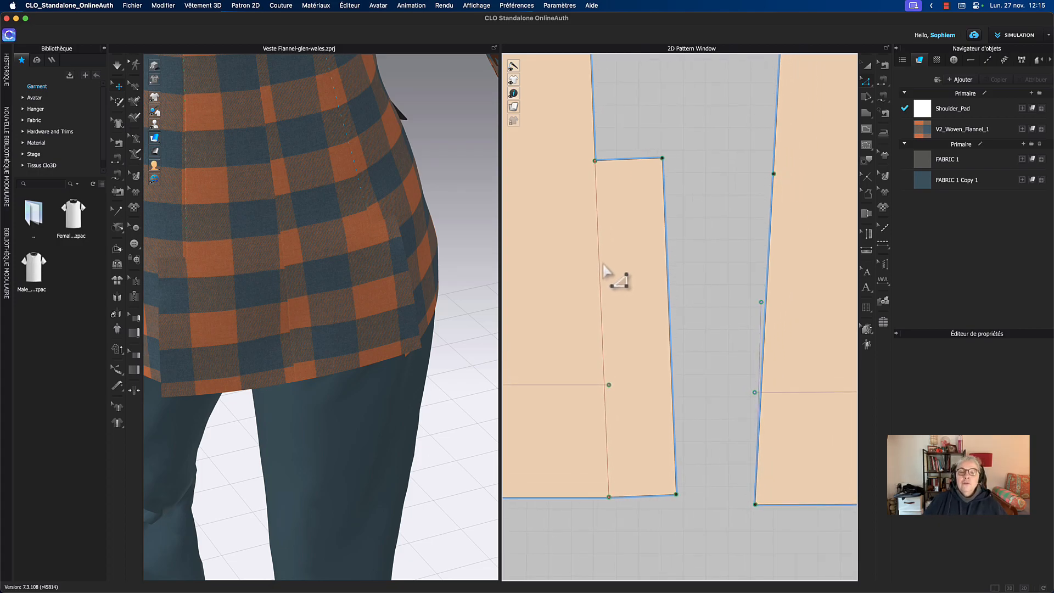
# - Fold the vent extension to the inside of the 3D jacket along the internal line with Fold Arrangement
pyautogui.click(600, 265)
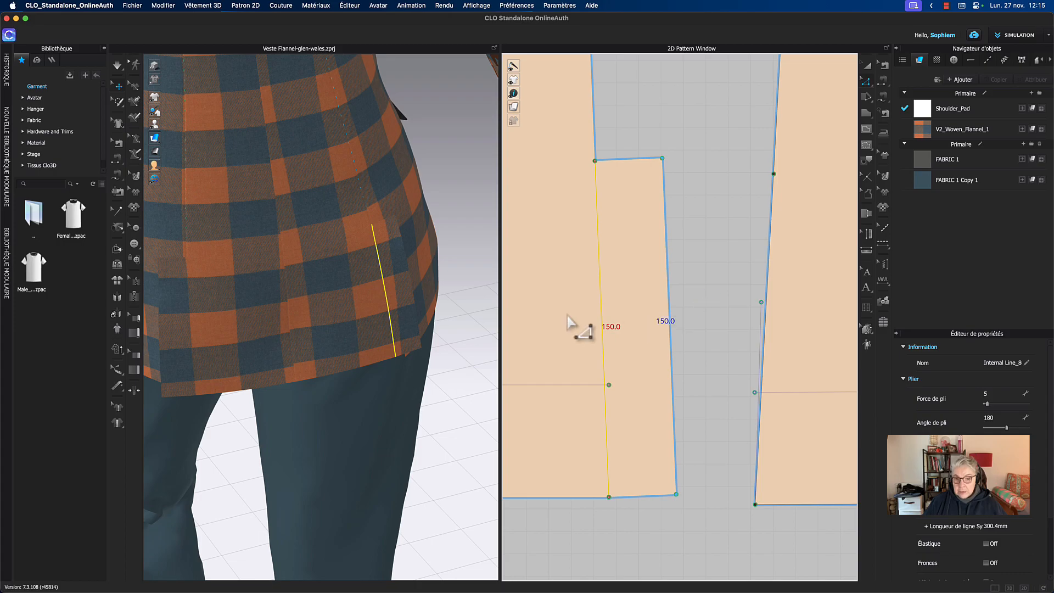
pyautogui.moveTo(743, 160); pyautogui.dragTo(749, 203, button='middle')
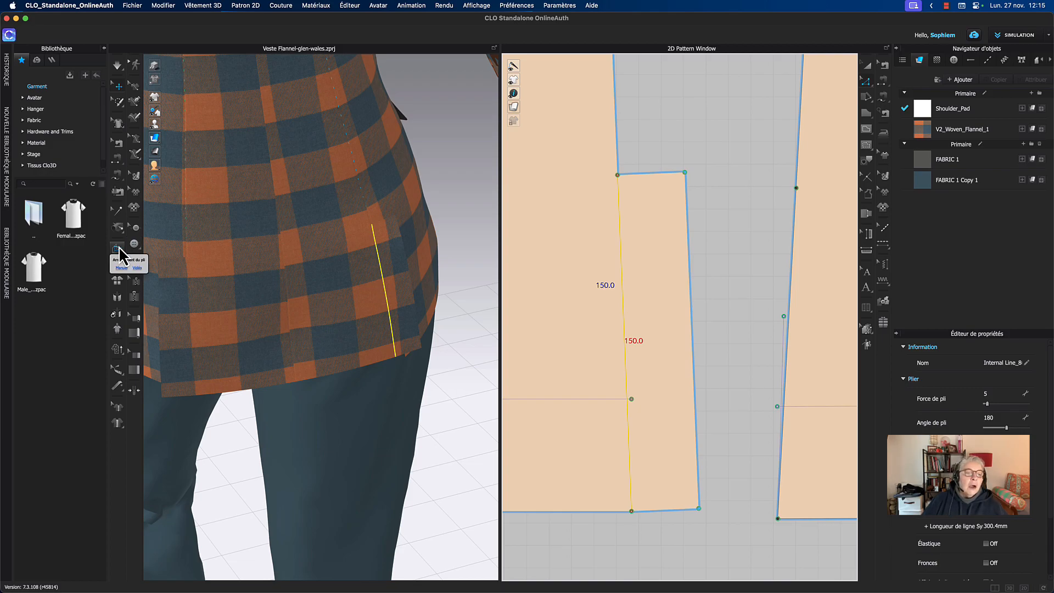
pyautogui.click(120, 249)
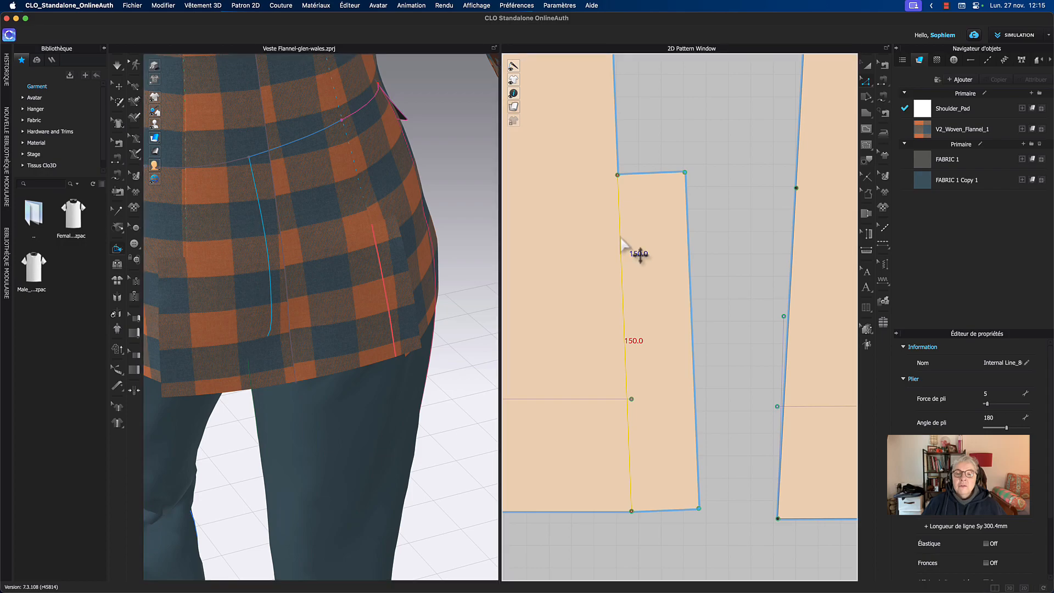
pyautogui.click(384, 281)
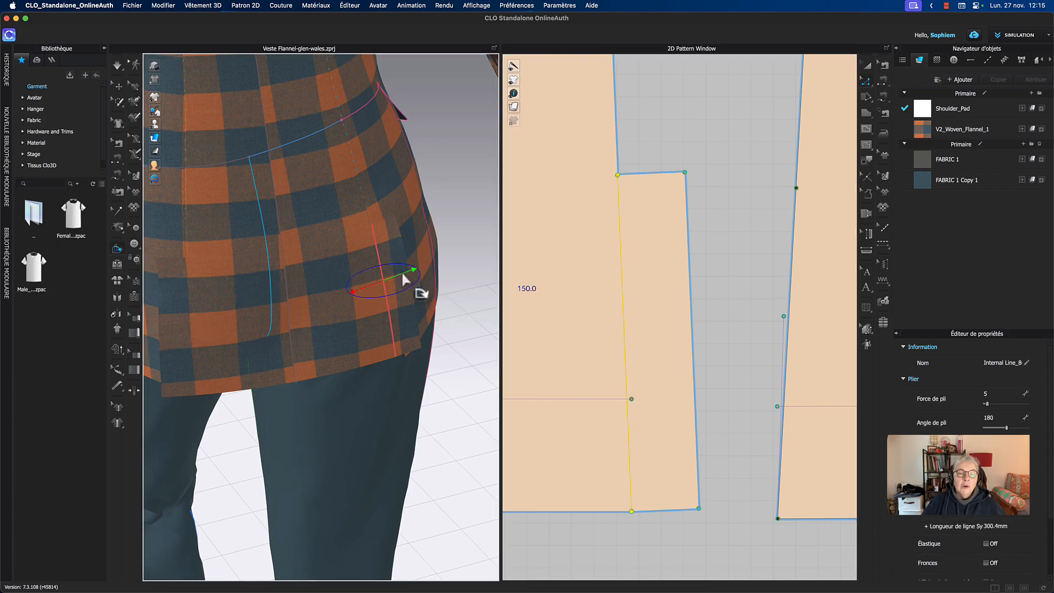
pyautogui.moveTo(404, 274); pyautogui.dragTo(368, 278)
pyautogui.click(444, 206)
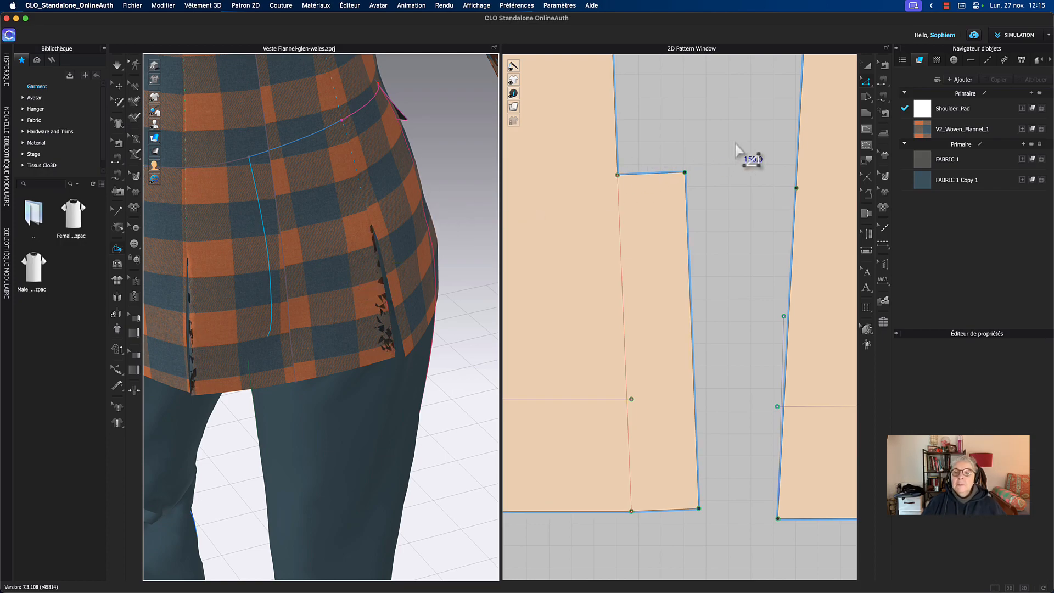
pyautogui.moveTo(736, 144); pyautogui.dragTo(743, 181, button='middle')
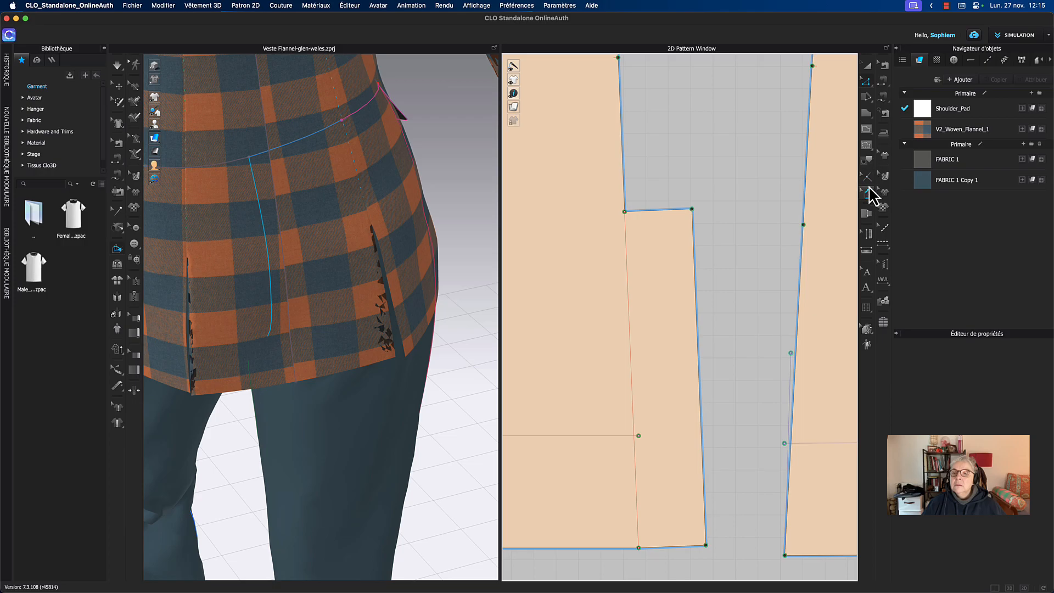
pyautogui.click(870, 131)
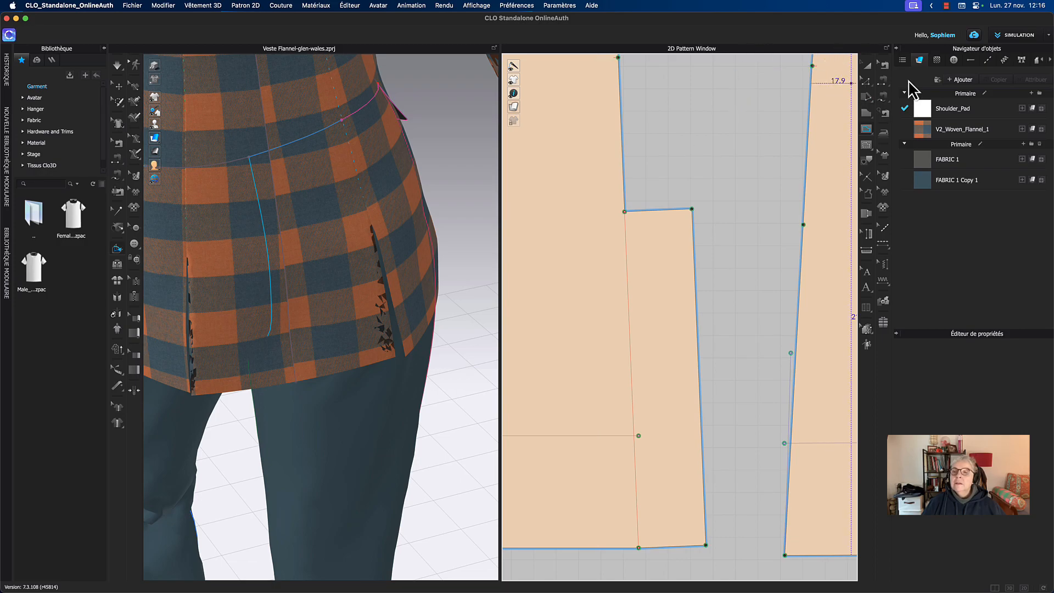
pyautogui.click(866, 81)
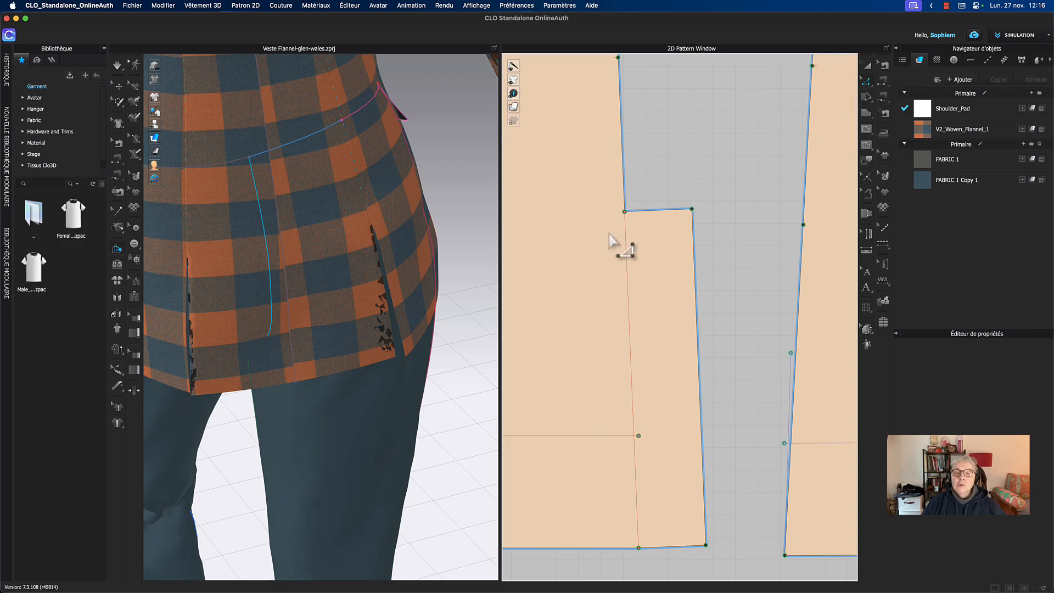
# - Duplicate the 30 mm top edge of the vent extension as a mirrored internal line across the fold line
pyautogui.click(648, 214)
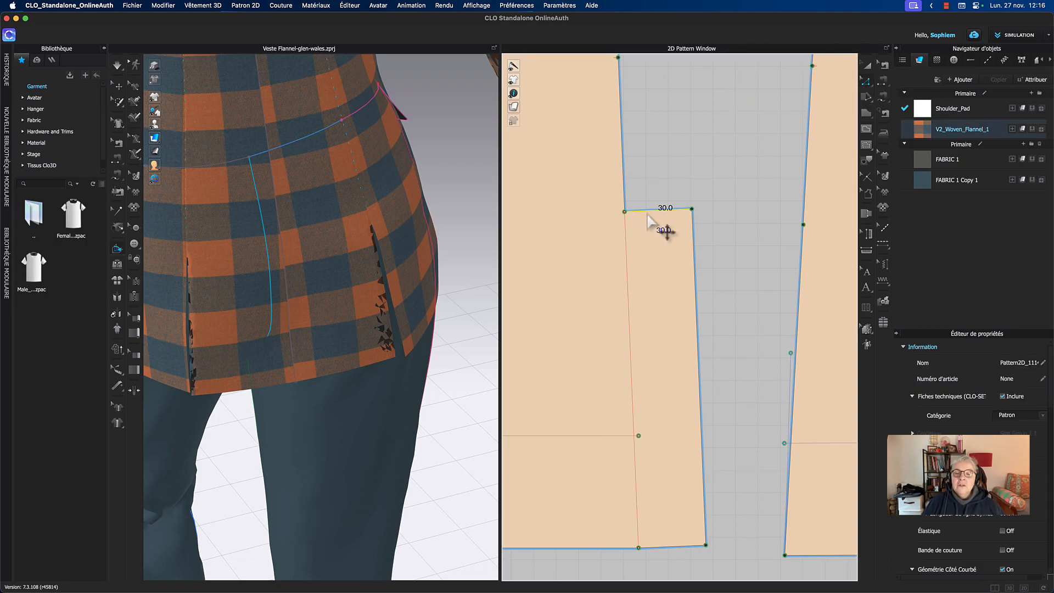
pyautogui.rightClick(650, 219)
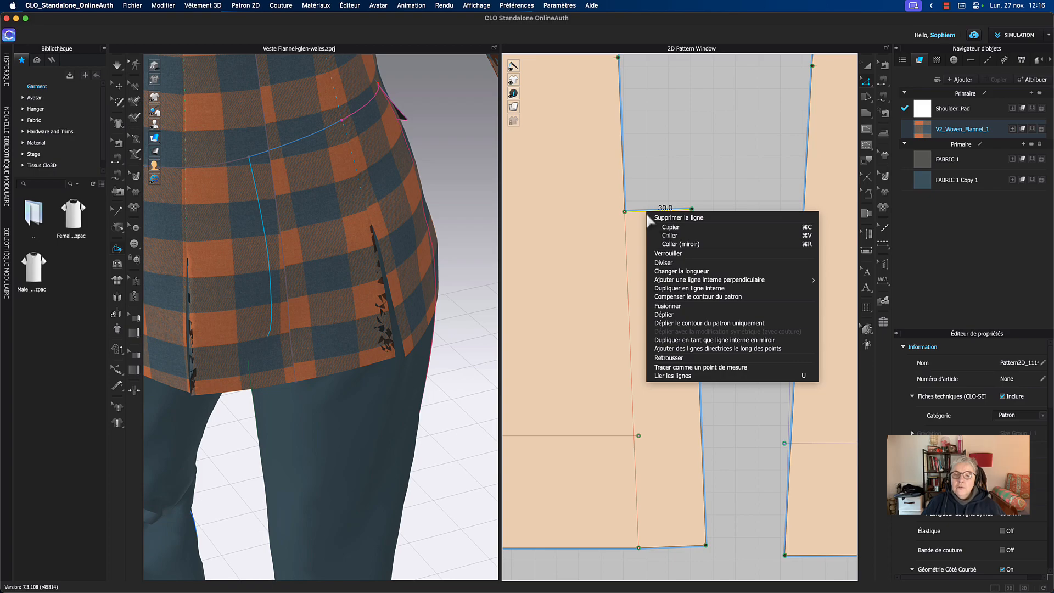
pyautogui.click(704, 341)
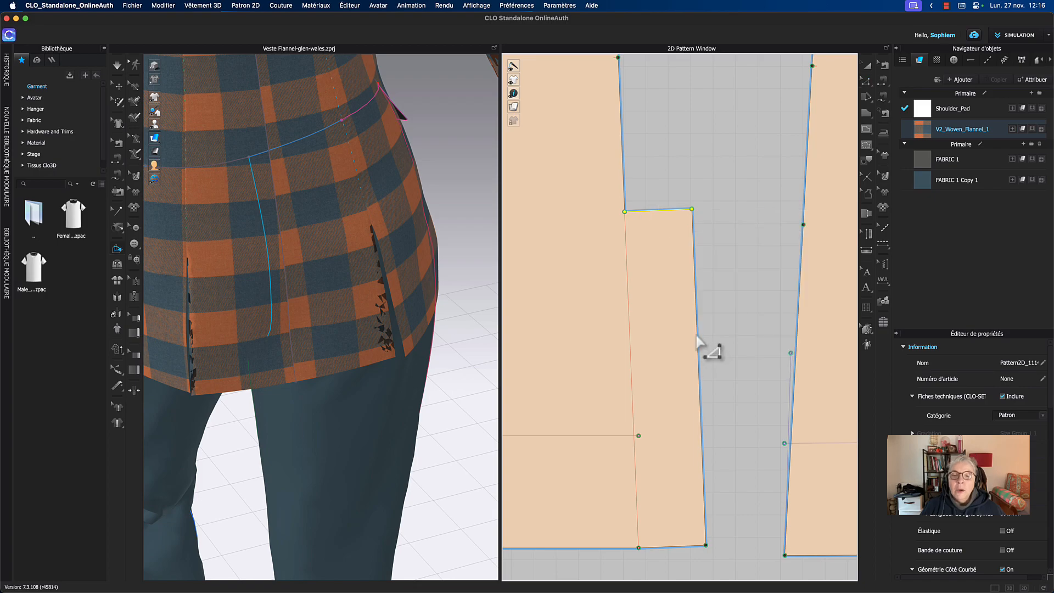
pyautogui.click(628, 278)
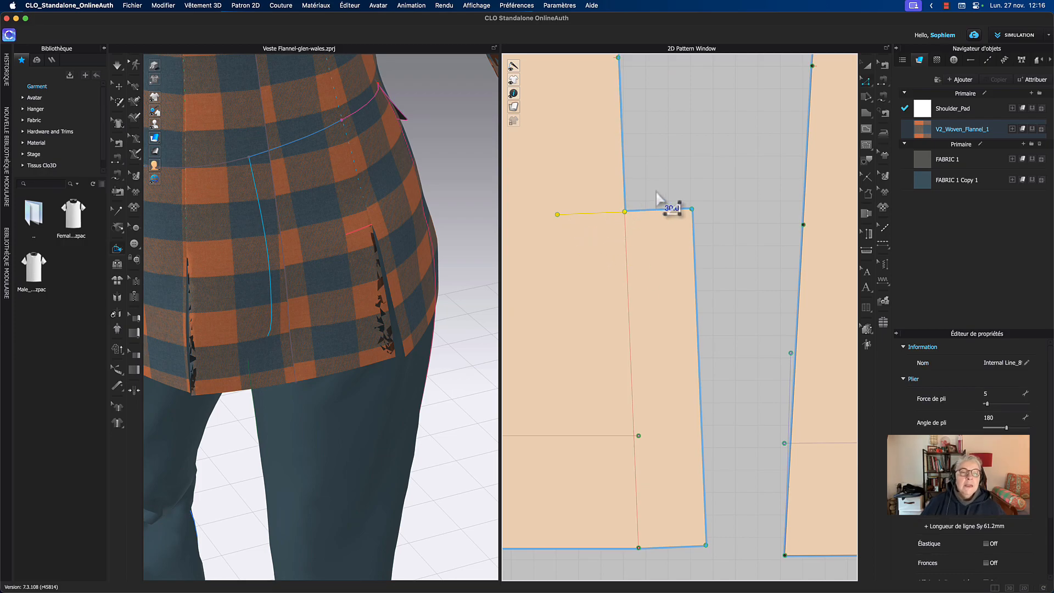
# - Sew the mirrored internal line to the vent extension's top edge with Segment Sewing
pyautogui.moveTo(662, 184); pyautogui.dragTo(663, 178, button='middle')
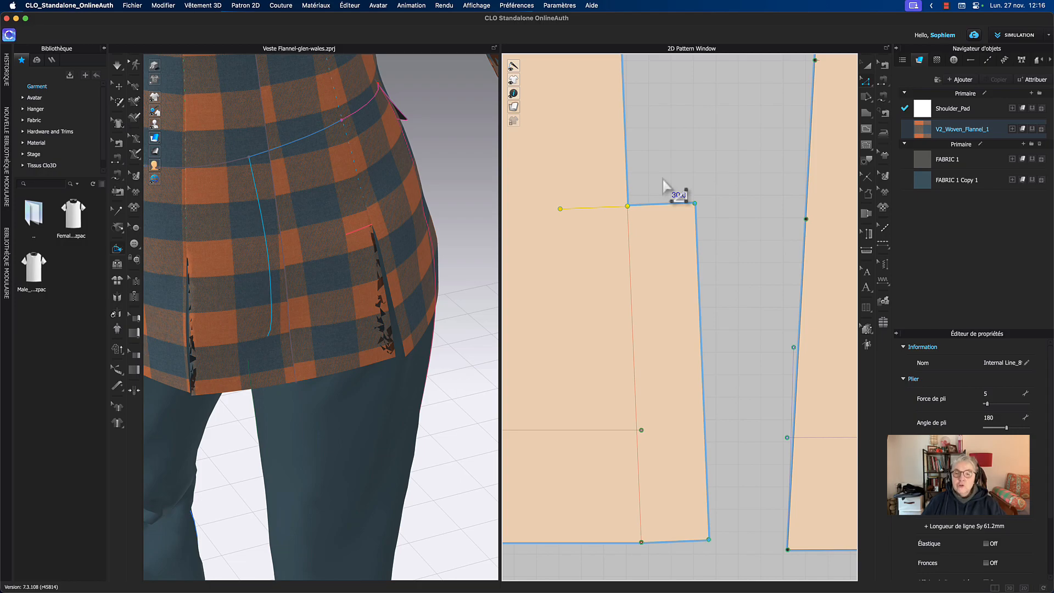
pyautogui.press('n')
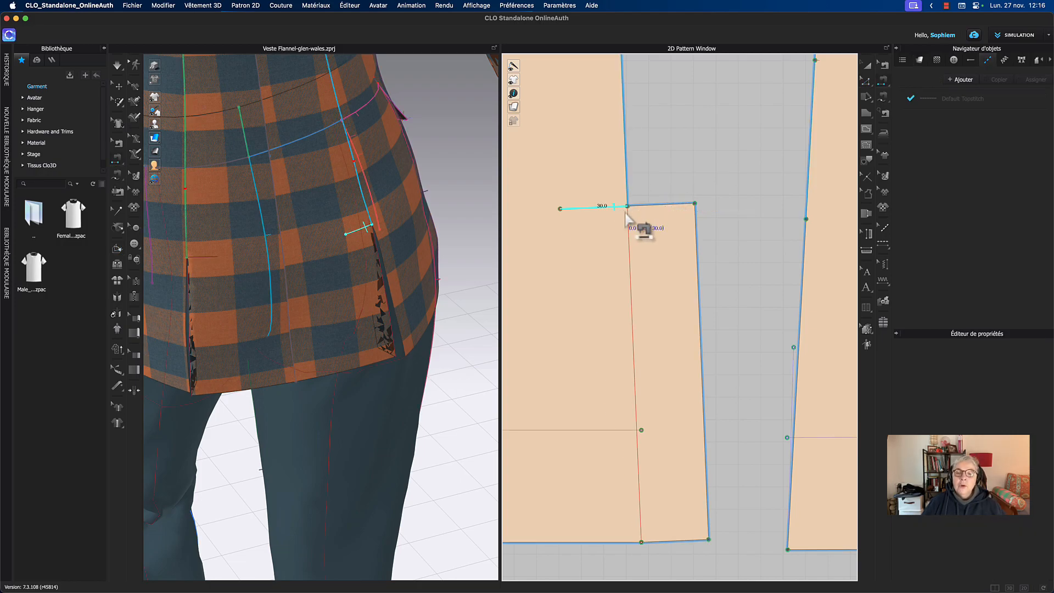
pyautogui.click(659, 225)
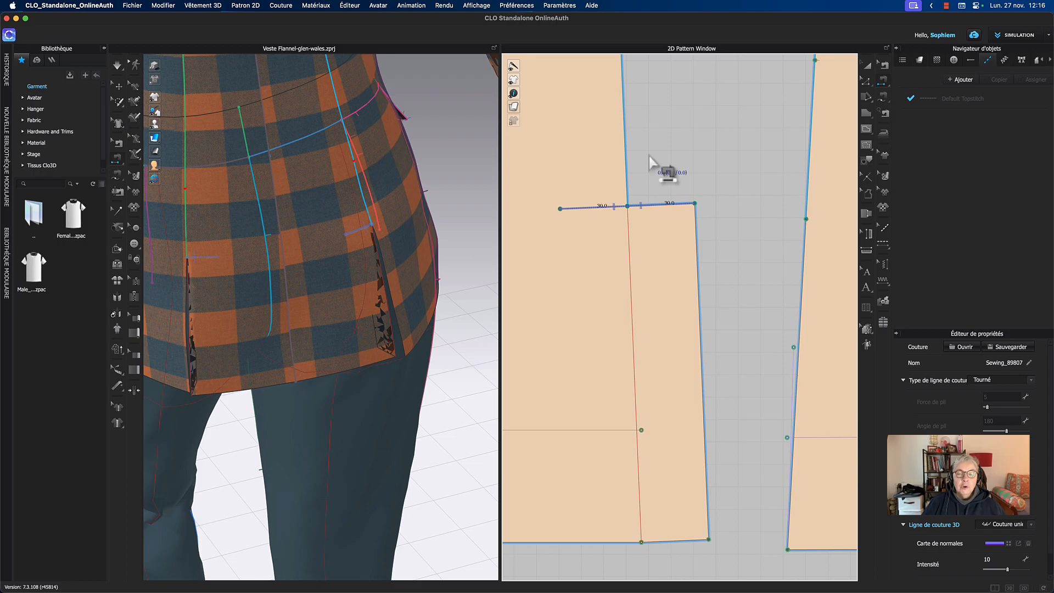
pyautogui.click(867, 64)
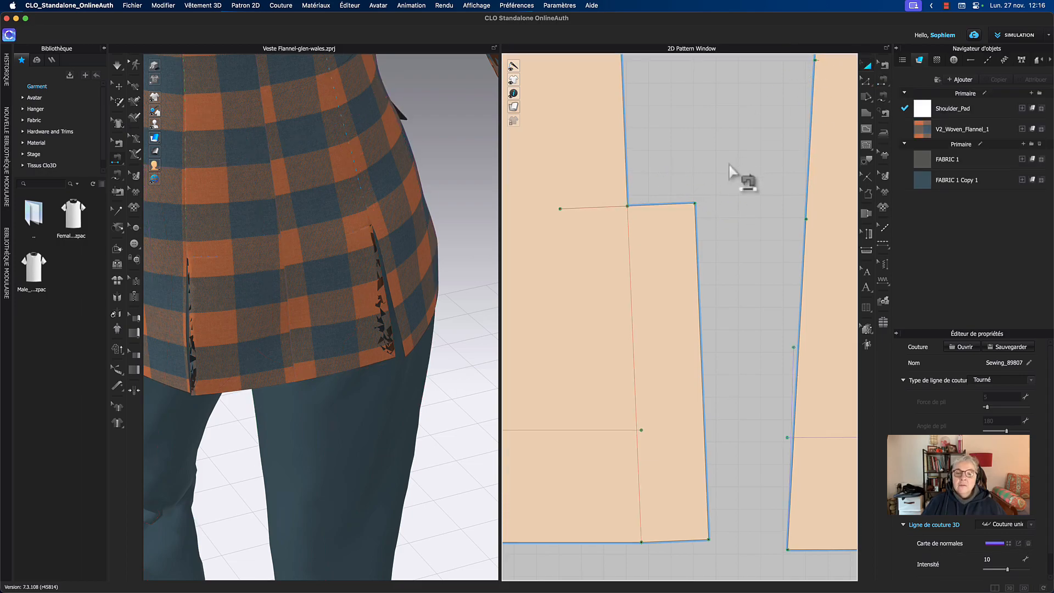
# - Free-sew the extension's hem edge to the centre panel's adjoining hem across the fold line, and tug both vent hems in the 3D simulation
pyautogui.moveTo(742, 177); pyautogui.dragTo(730, 160, button='middle')
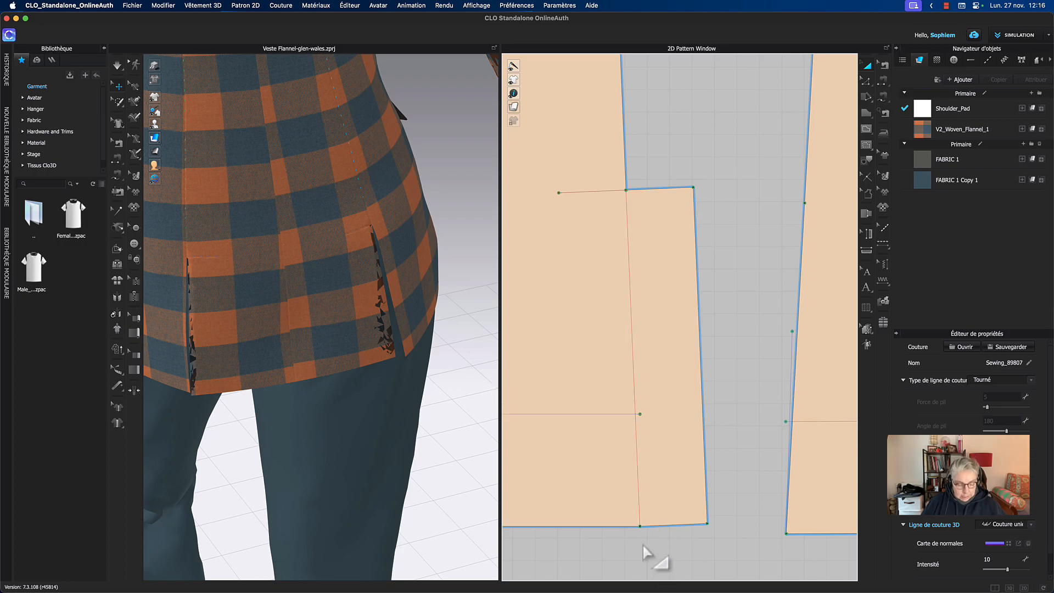
pyautogui.press('m')
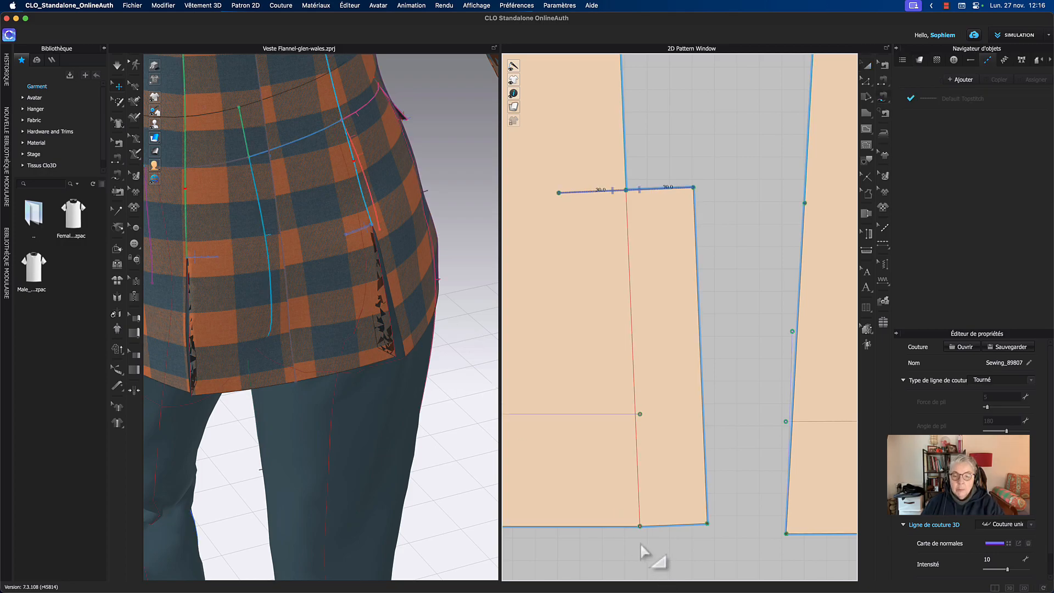
pyautogui.click(641, 529)
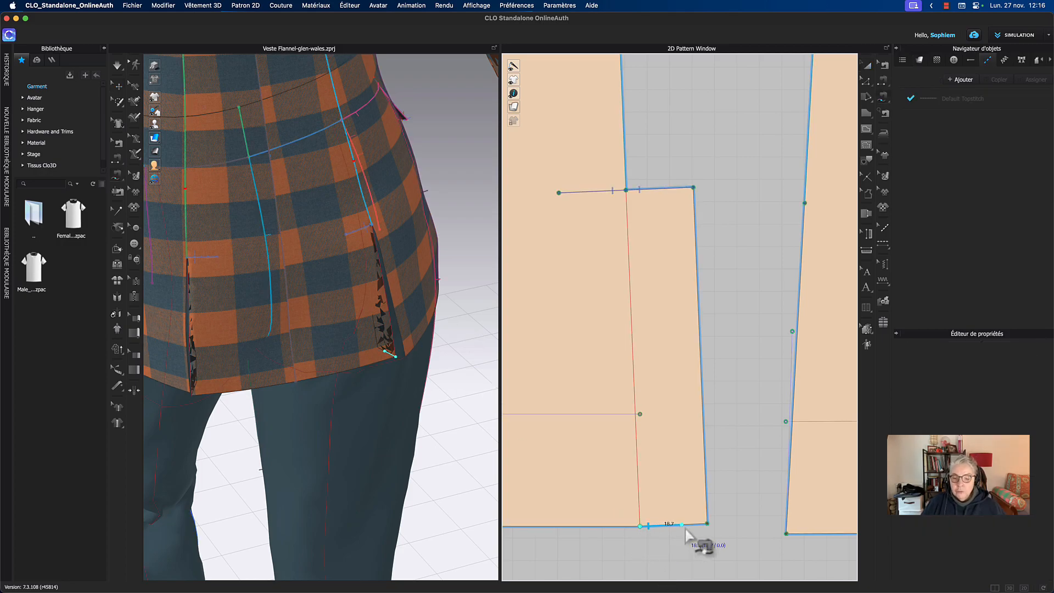
pyautogui.click(653, 527)
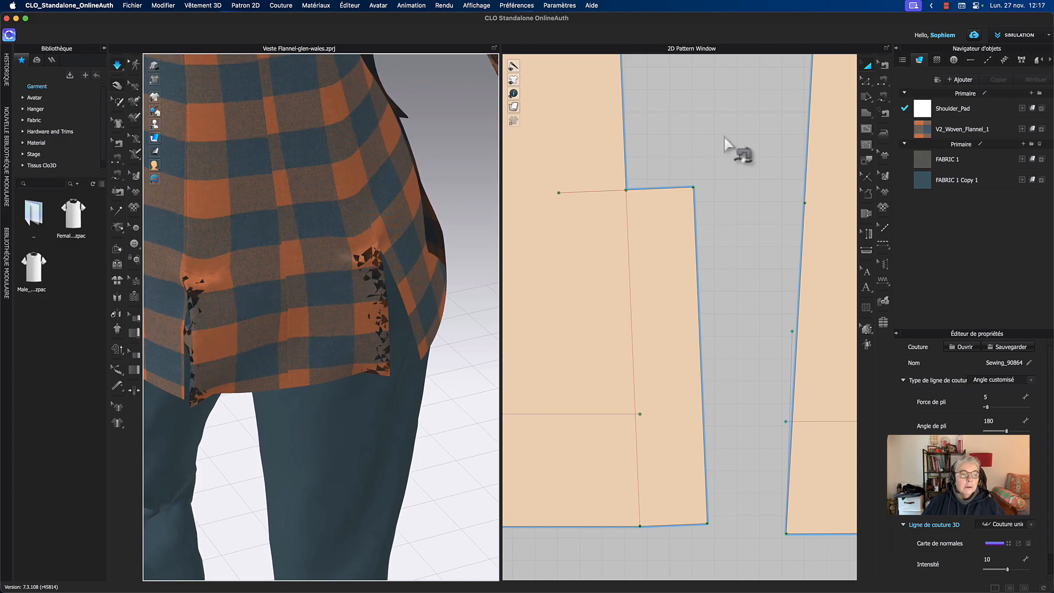
pyautogui.click(398, 365)
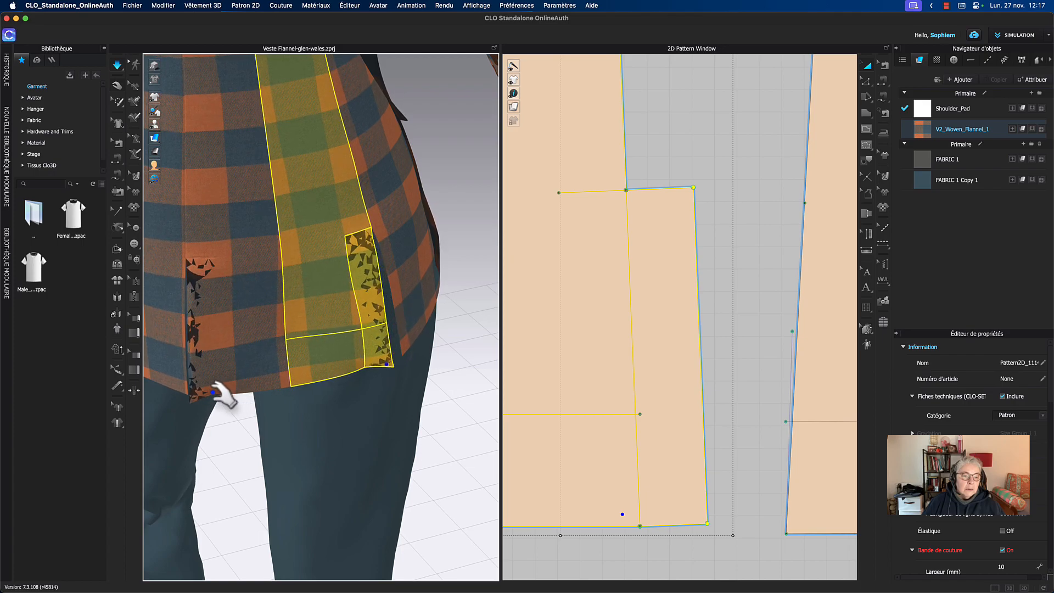
pyautogui.click(211, 391)
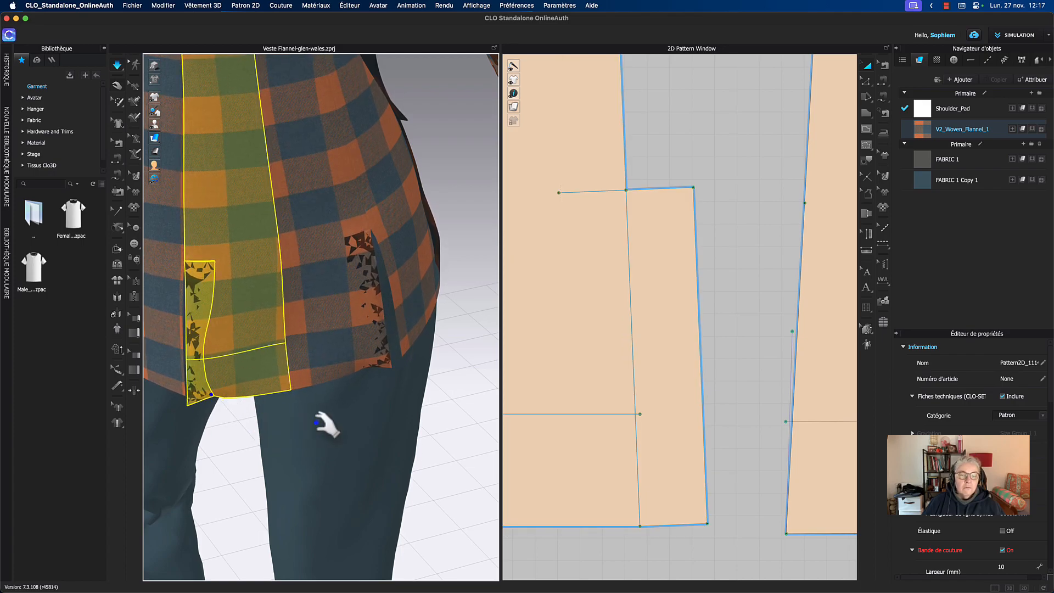
pyautogui.click(630, 313)
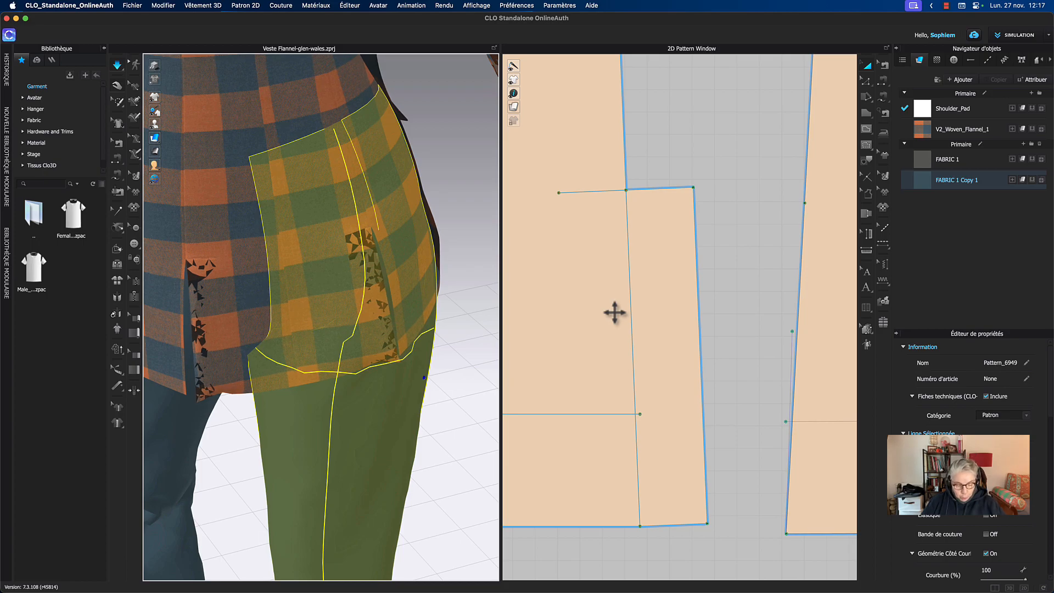
pyautogui.press('g')
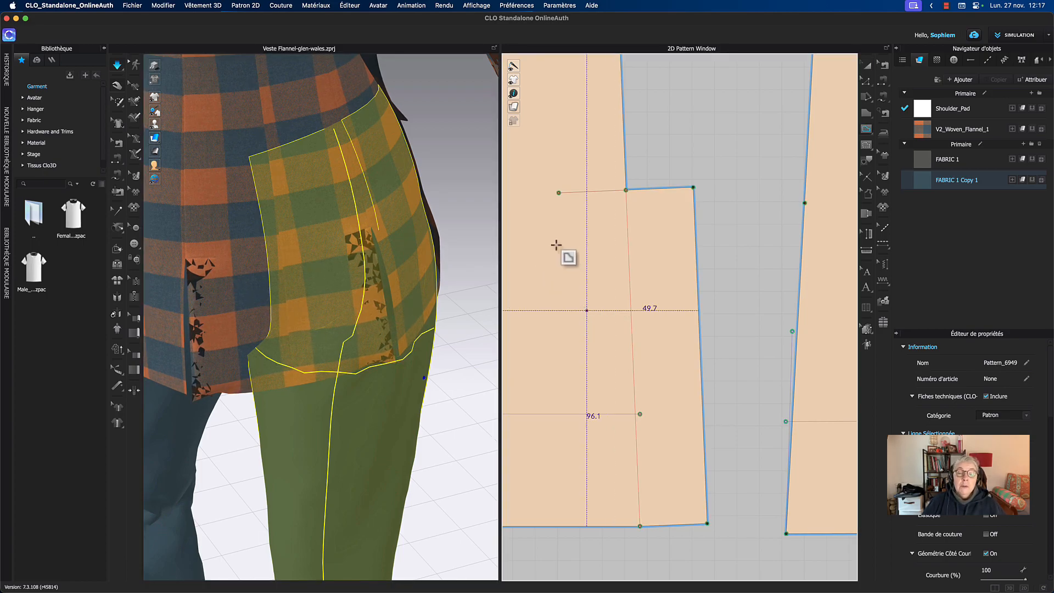
pyautogui.click(868, 66)
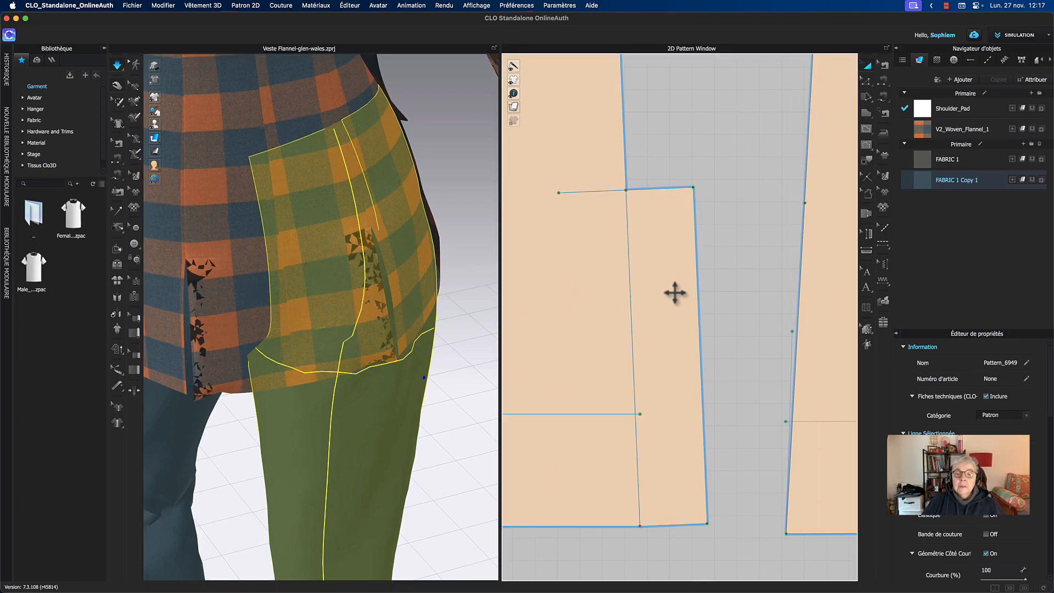
# - Duplicate the vent's fold line as one internal line 30 mm into the centre panel, with extending to the outline turned off
pyautogui.click(632, 301)
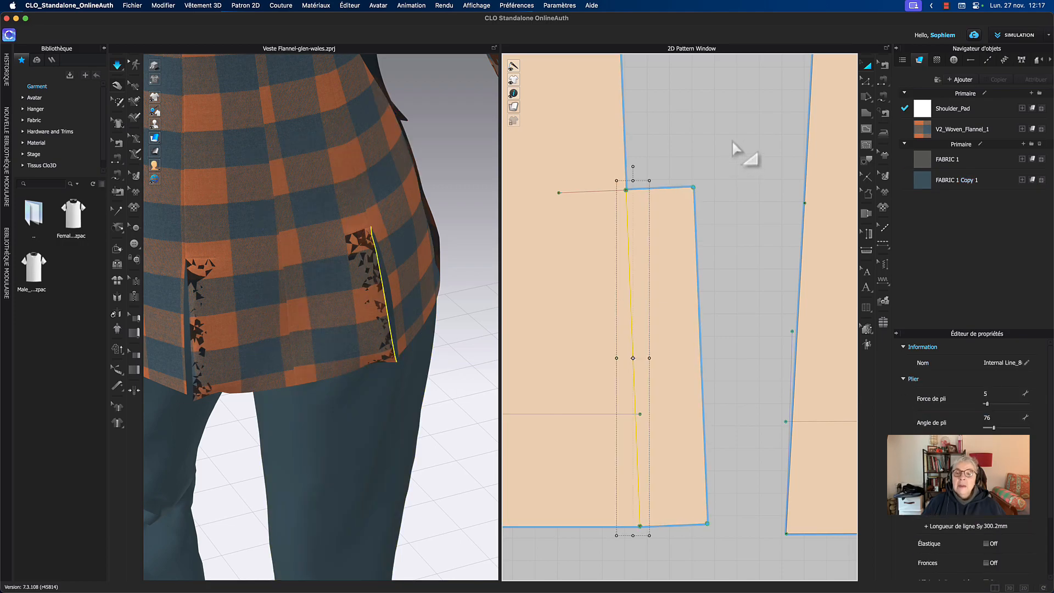
pyautogui.click(866, 82)
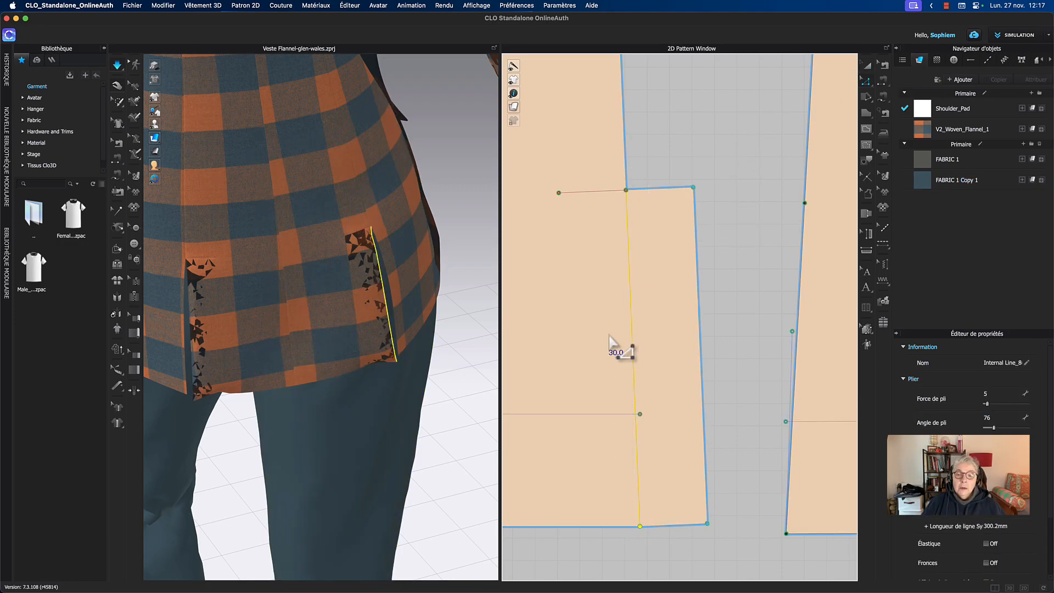
pyautogui.rightClick(635, 348)
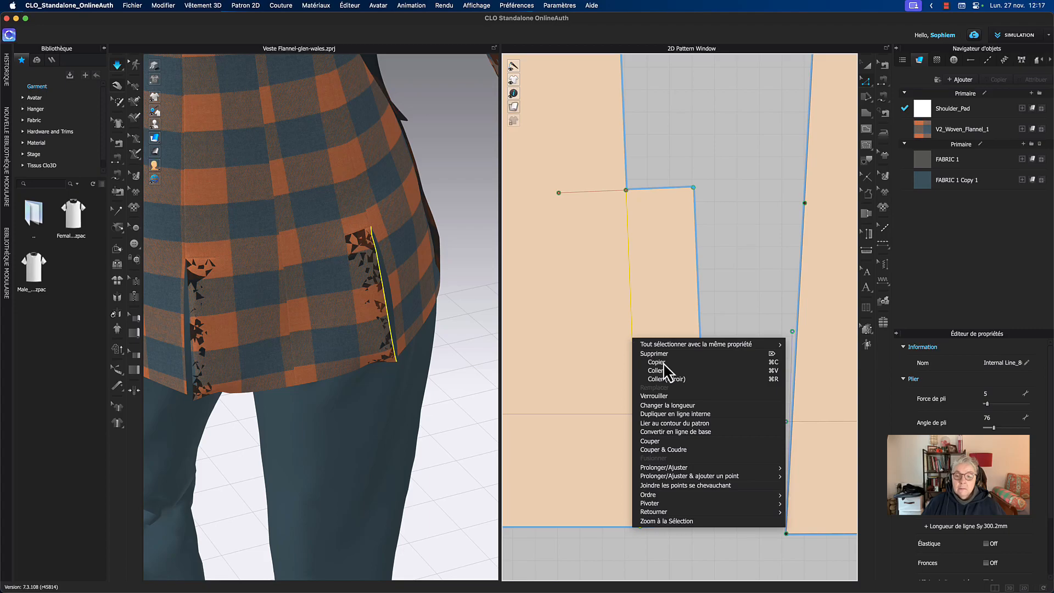
pyautogui.click(674, 414)
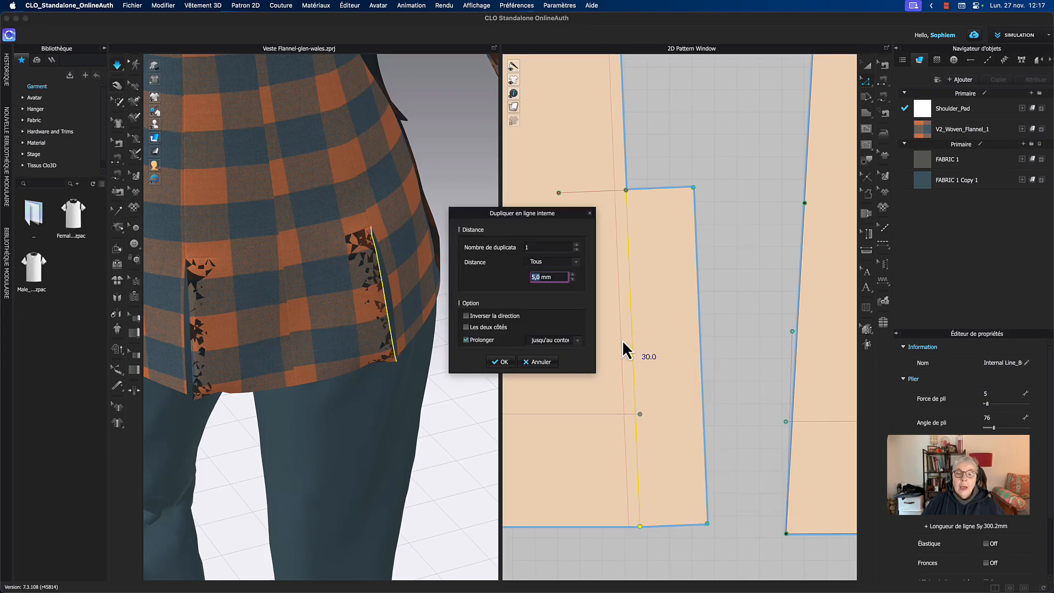
pyautogui.write('30')
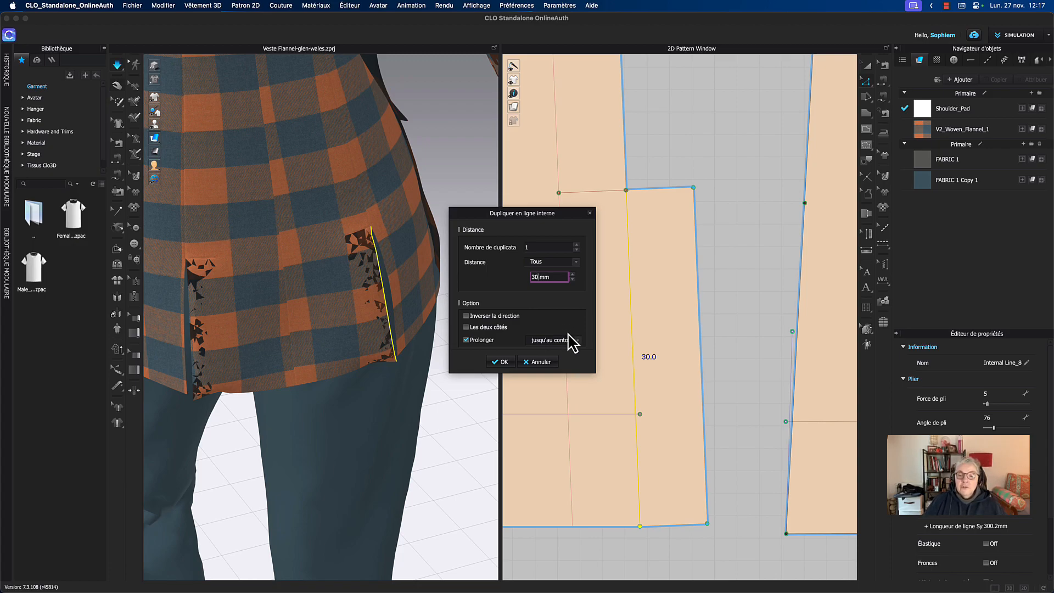
pyautogui.moveTo(540, 219); pyautogui.dragTo(425, 120)
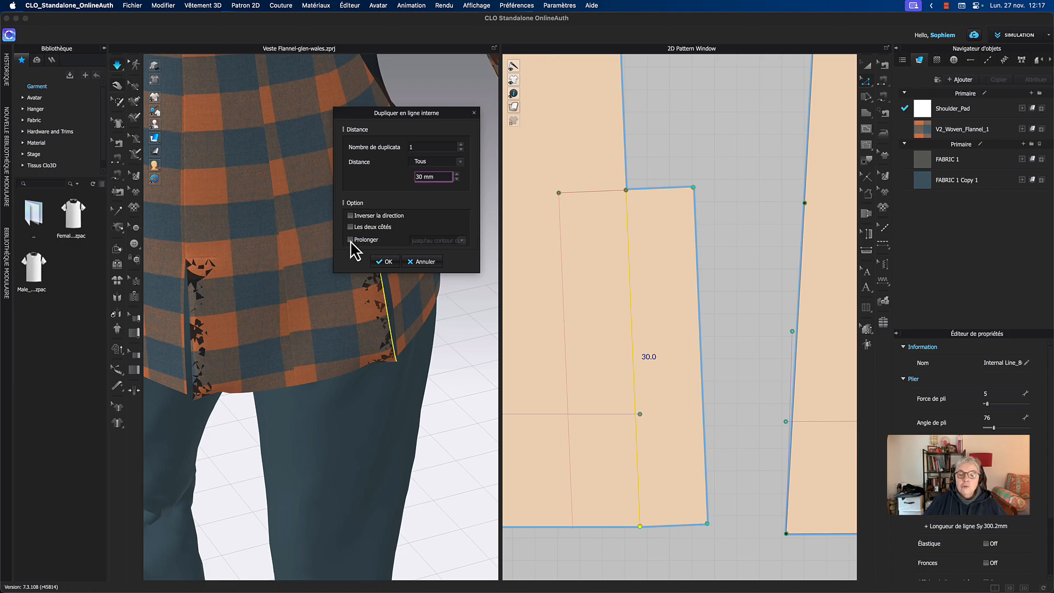
pyautogui.click(386, 262)
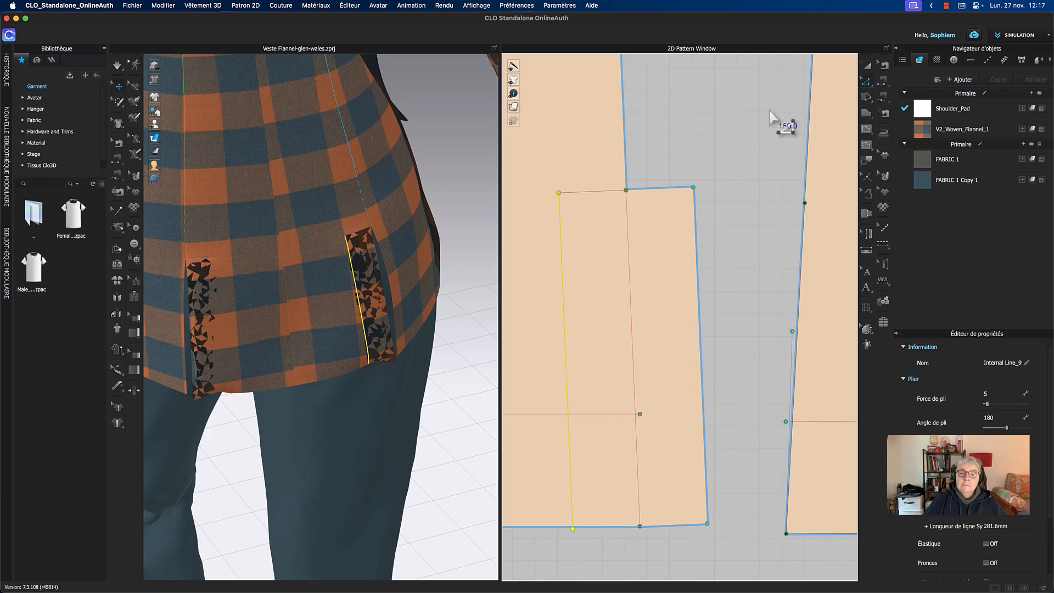
# - Free-sew the extension's long outer edge to the duplicated internal line on the centre panel, from vent top to hem
pyautogui.press('m')
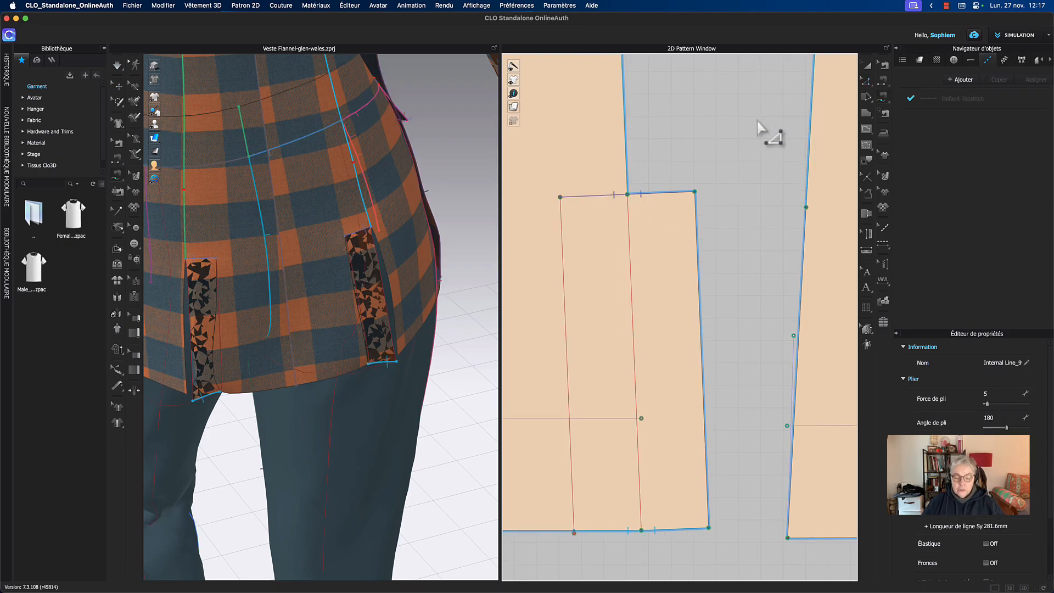
pyautogui.click(694, 193)
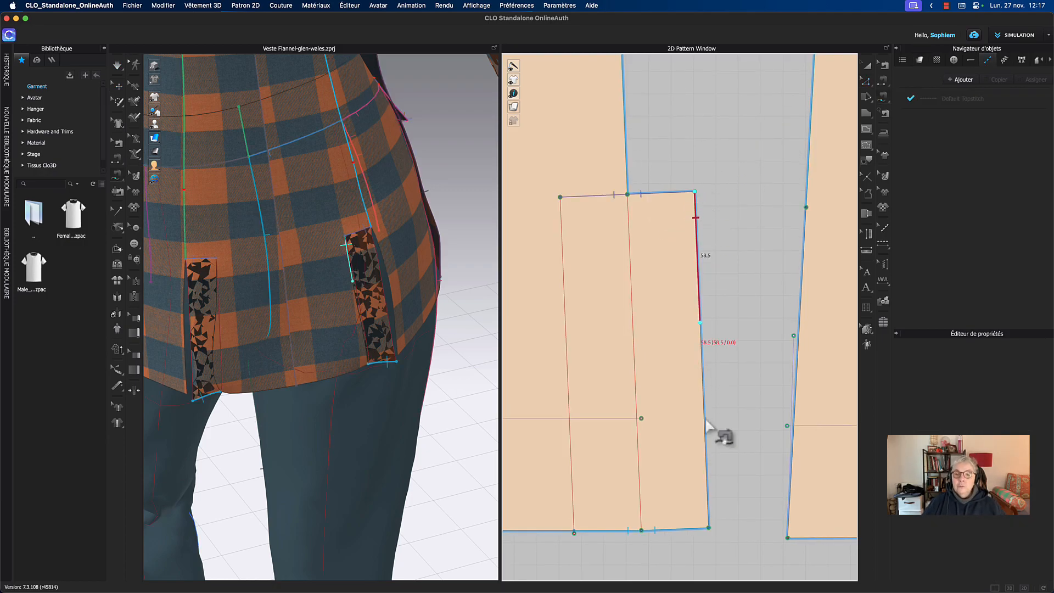
pyautogui.click(709, 529)
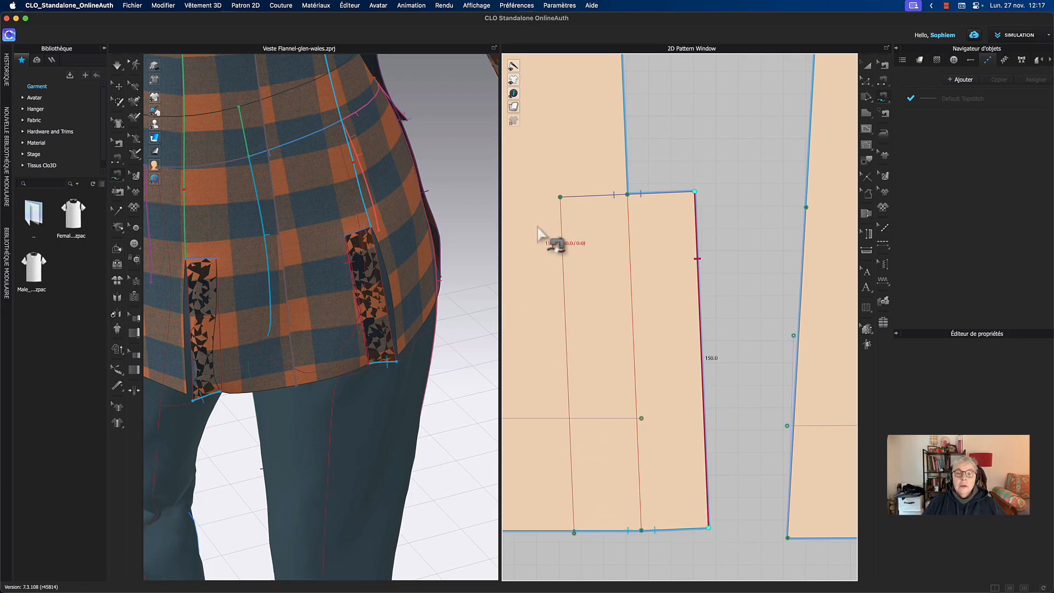
pyautogui.click(560, 196)
pyautogui.click(574, 532)
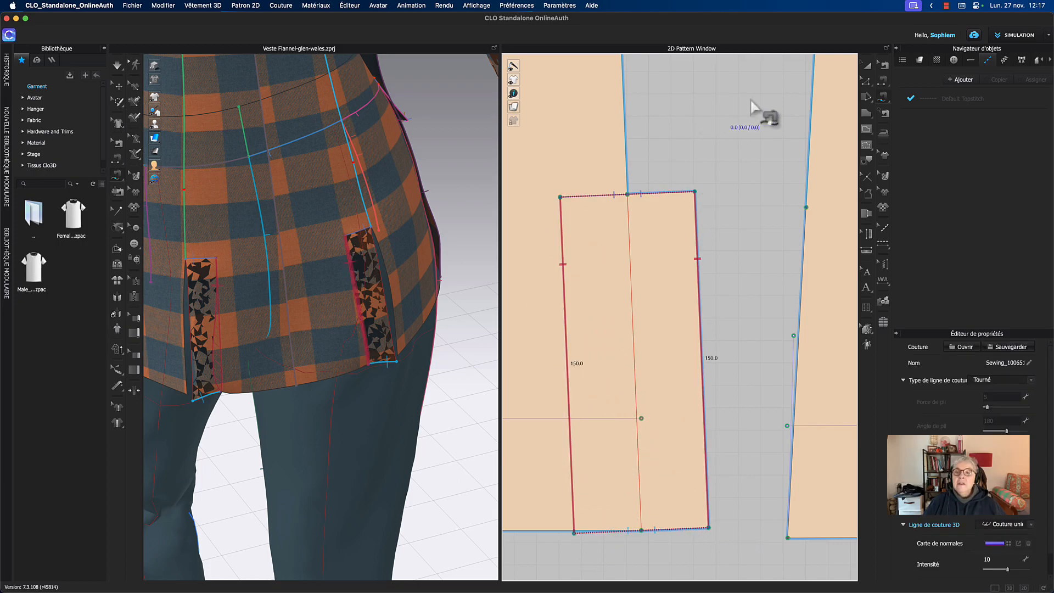
# - Run the simulation briefly to settle the sewn vents on the 3D jacket and stop it
pyautogui.click(867, 66)
pyautogui.press('space')
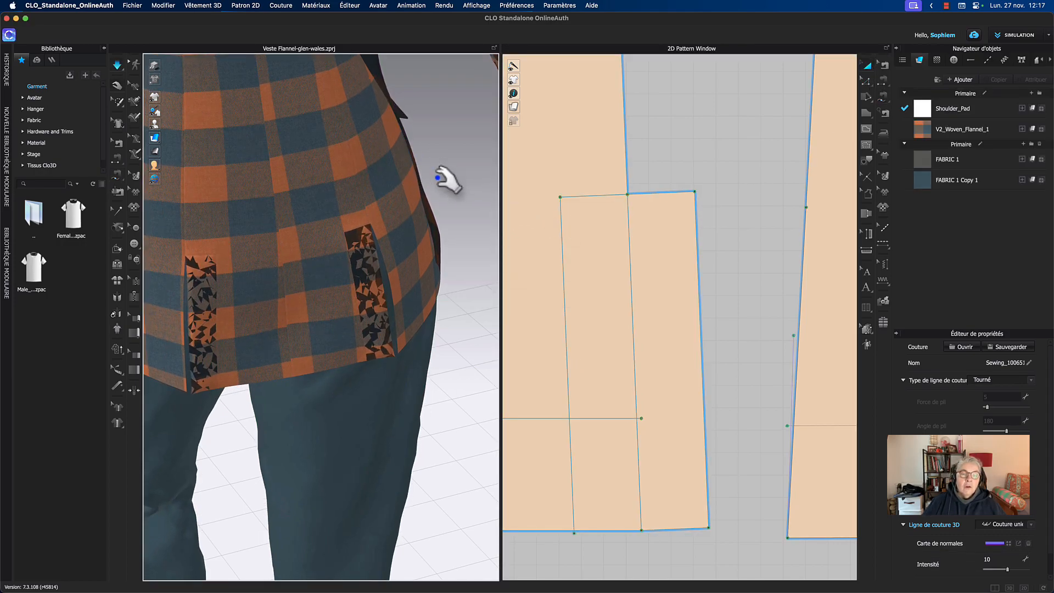
pyautogui.press('space')
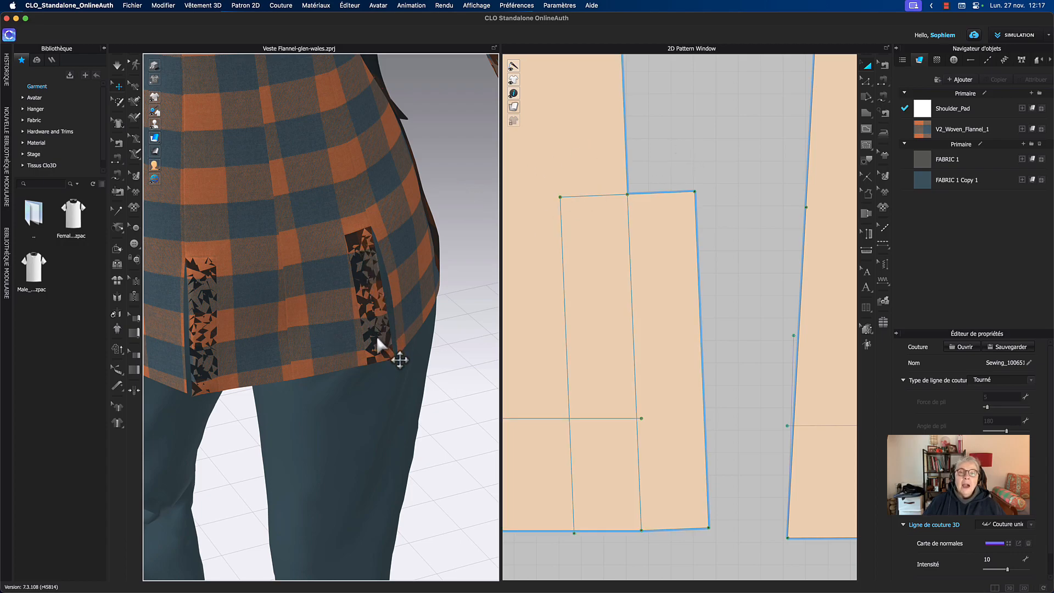
# - Preview the jacket's vents with an interactive render and close the render window
pyautogui.click(445, 6)
pyautogui.click(449, 28)
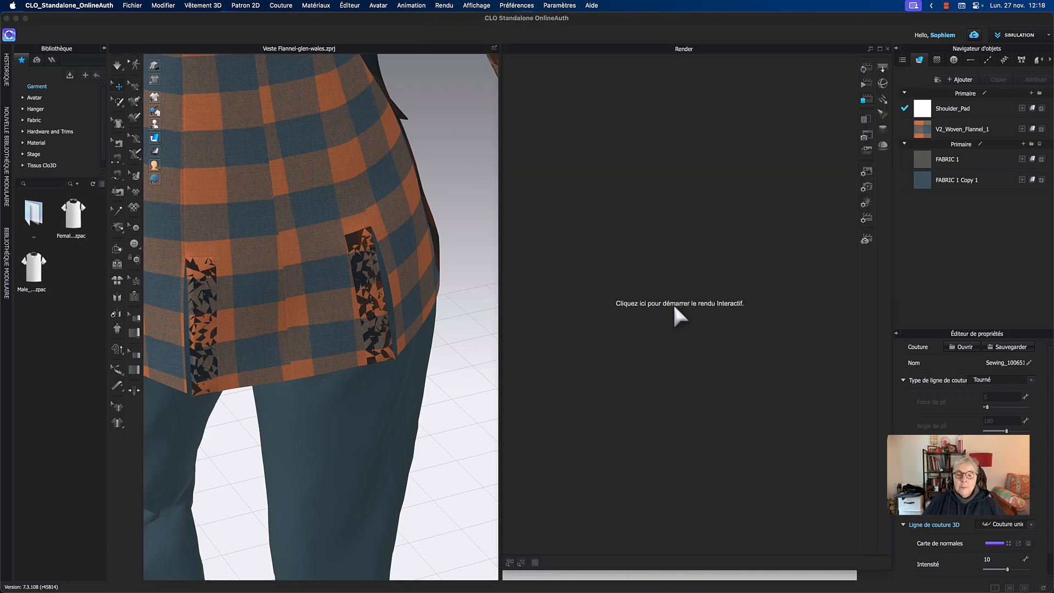
pyautogui.click(673, 345)
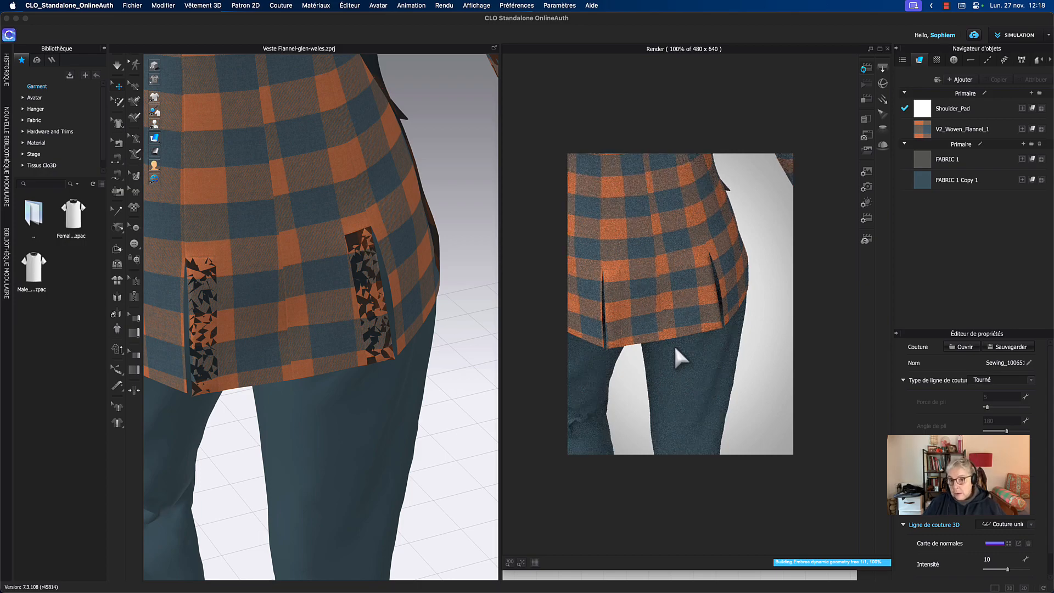
pyautogui.click(888, 49)
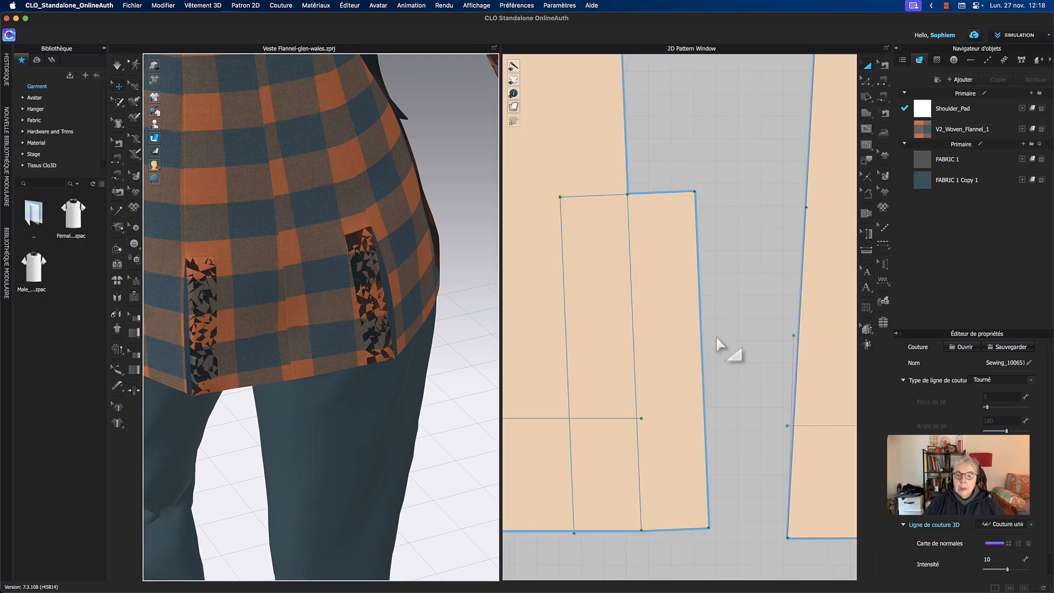
# - Examine the fold strength, fold angle and fold rendering settings of the vent's fold line on the centre panel
pyautogui.moveTo(726, 292); pyautogui.dragTo(738, 277, button='middle')
pyautogui.click(646, 323)
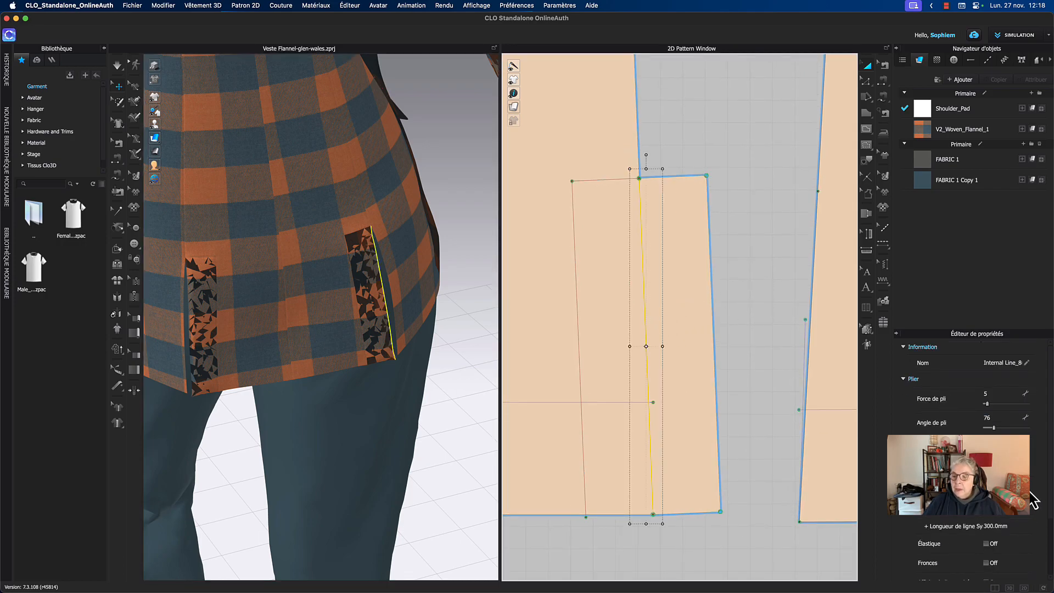
pyautogui.scroll(-2, 973, 461)
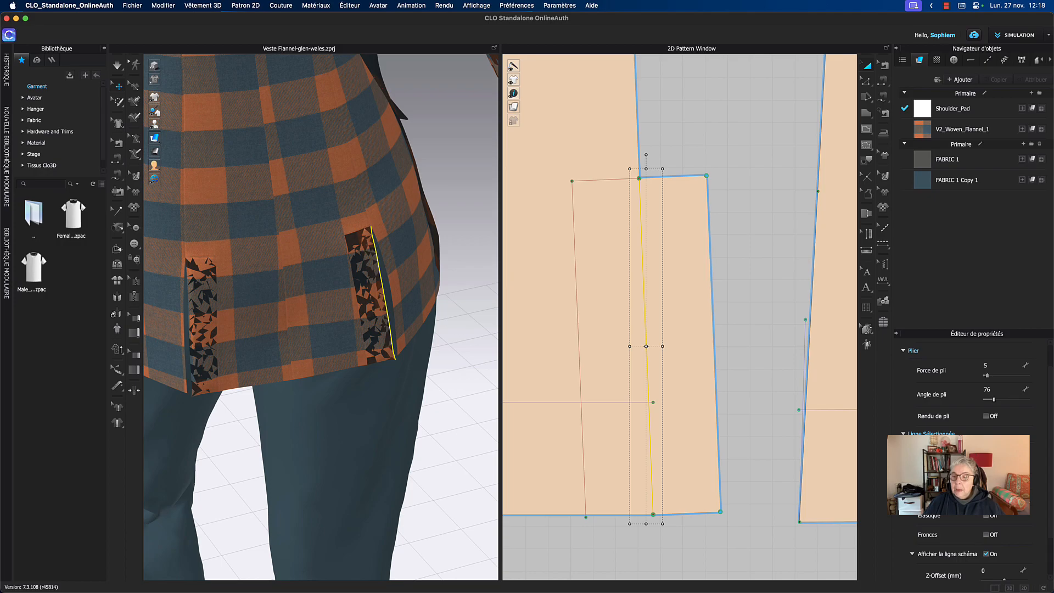
pyautogui.scroll(-2, 985, 396)
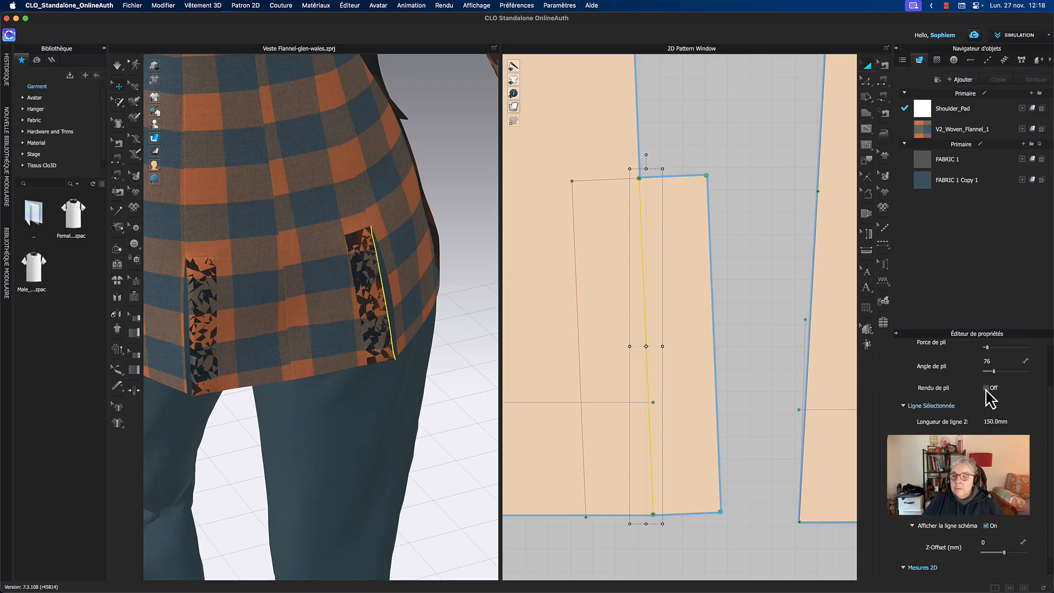
pyautogui.click(680, 172)
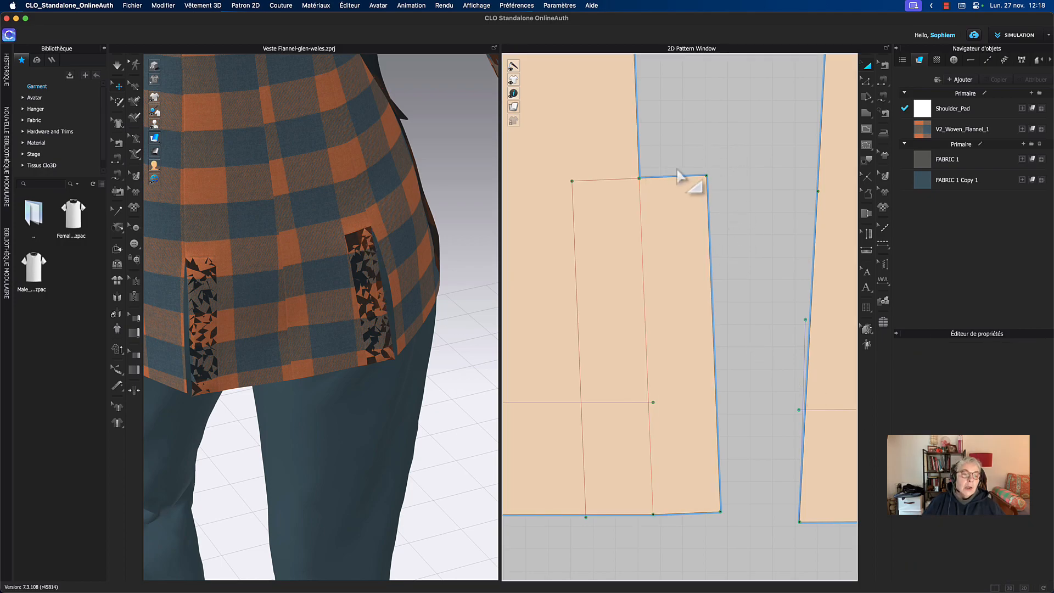
# - Run the simulation briefly and move the centre panel farther away from the adjacent side panel in the 2D layout
pyautogui.press('space')
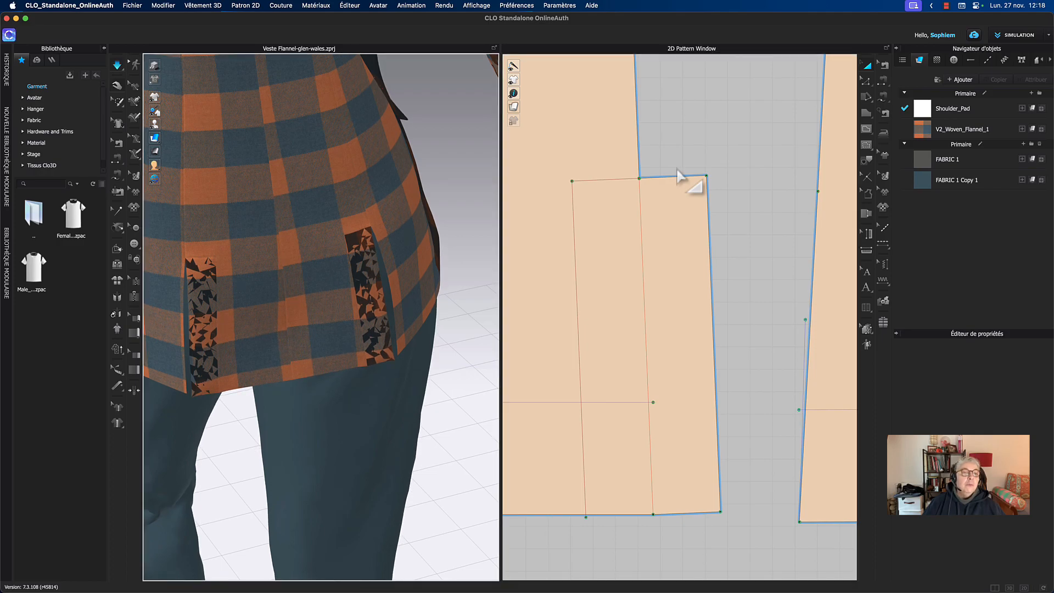
pyautogui.scroll(-5, 686, 176)
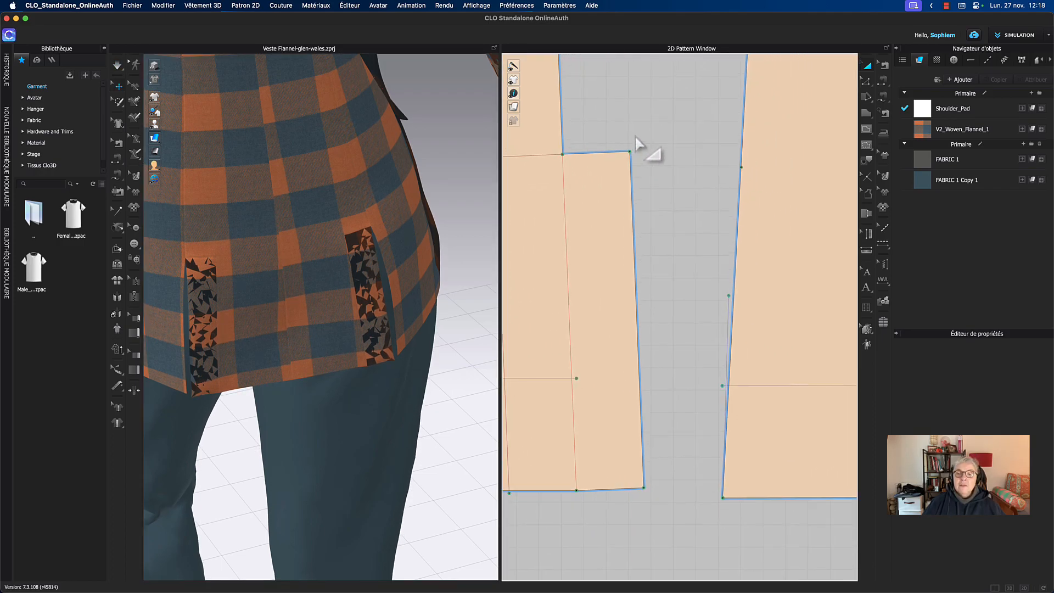
pyautogui.moveTo(650, 137); pyautogui.dragTo(662, 392, button='right')
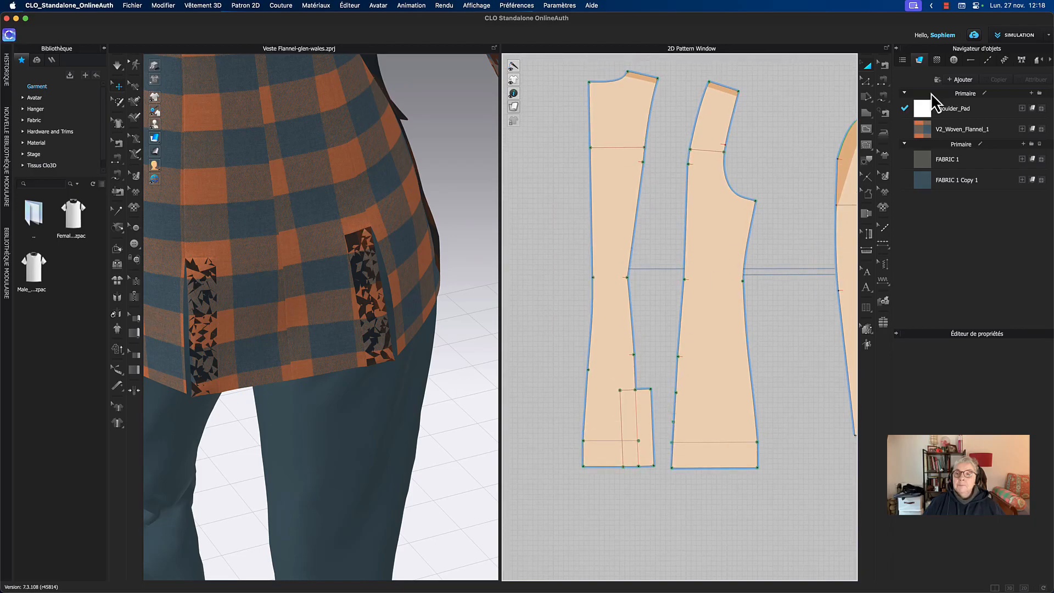
pyautogui.moveTo(621, 216); pyautogui.dragTo(588, 228)
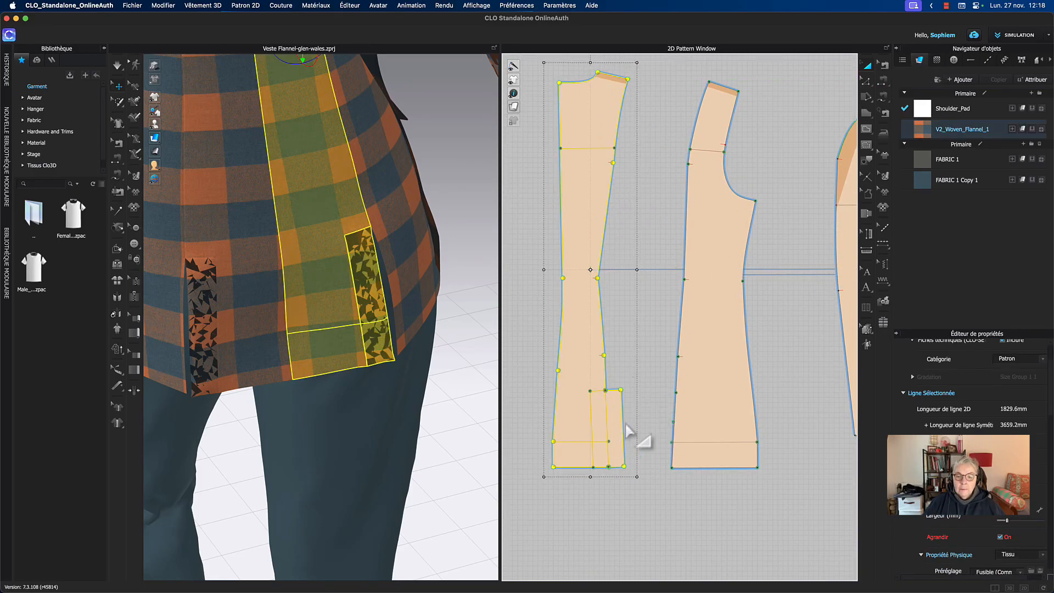
pyautogui.click(662, 354)
# - Offset the side panel's lower vent edge outward by 60 mm, from vent top to hem, with default corners
pyautogui.scroll(5, 664, 384)
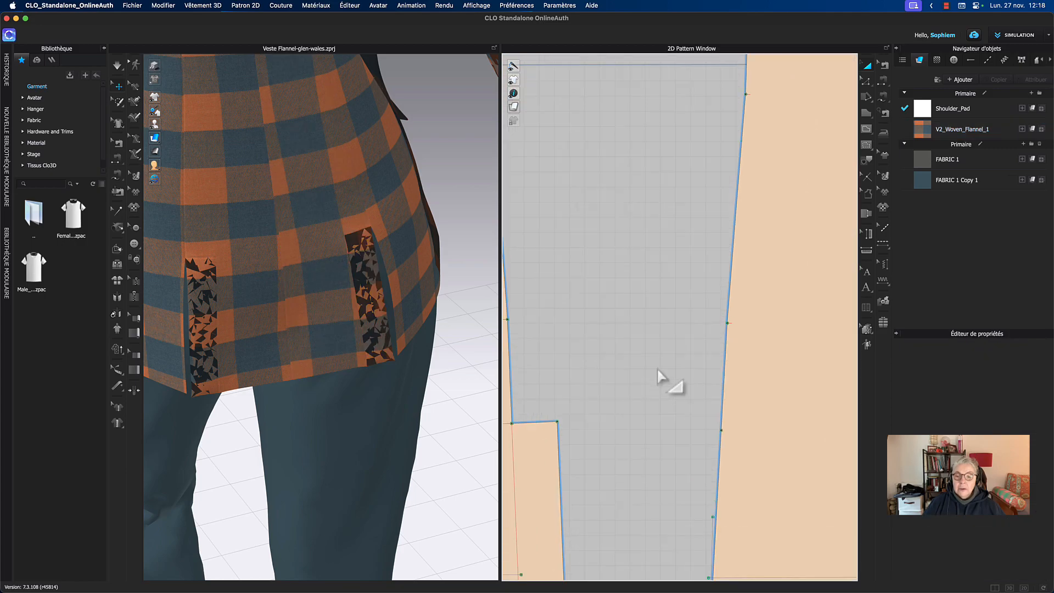
pyautogui.moveTo(666, 379); pyautogui.dragTo(643, 215, button='right')
pyautogui.moveTo(659, 330); pyautogui.dragTo(632, 208, button='middle')
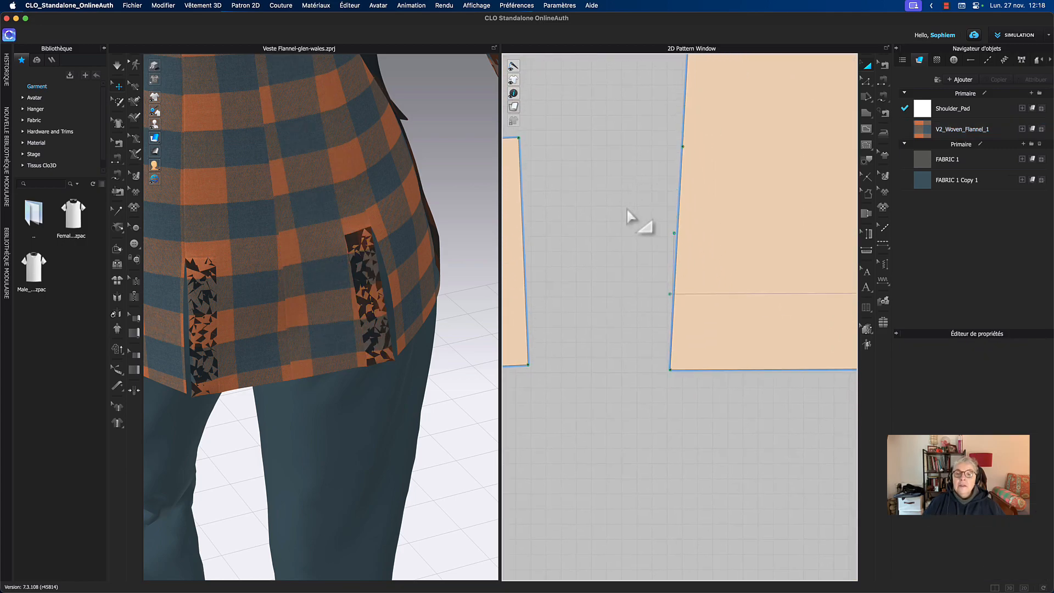
pyautogui.click(680, 209)
pyautogui.rightClick(680, 202)
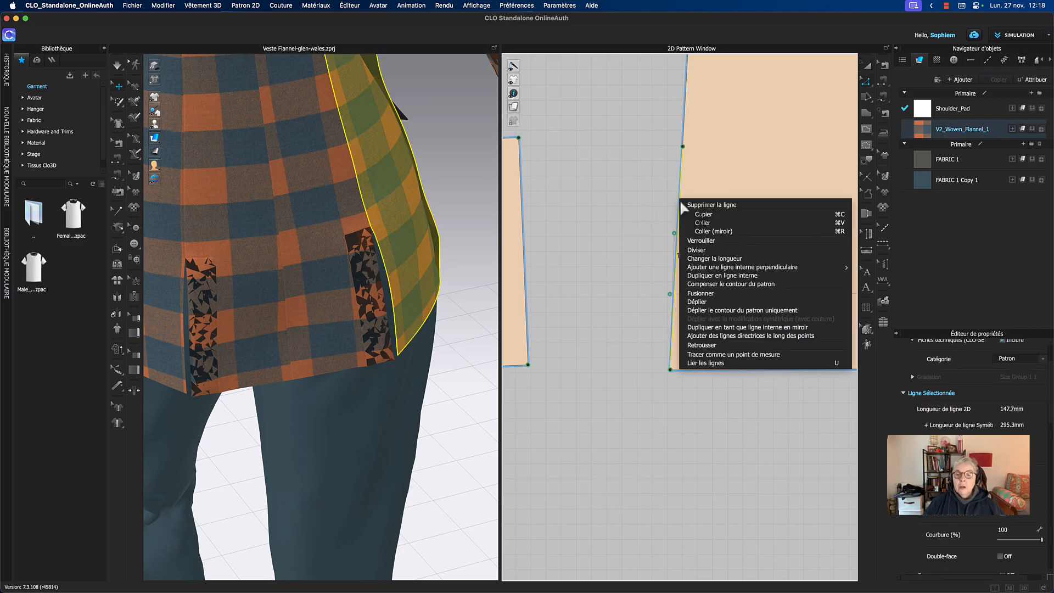
pyautogui.click(719, 284)
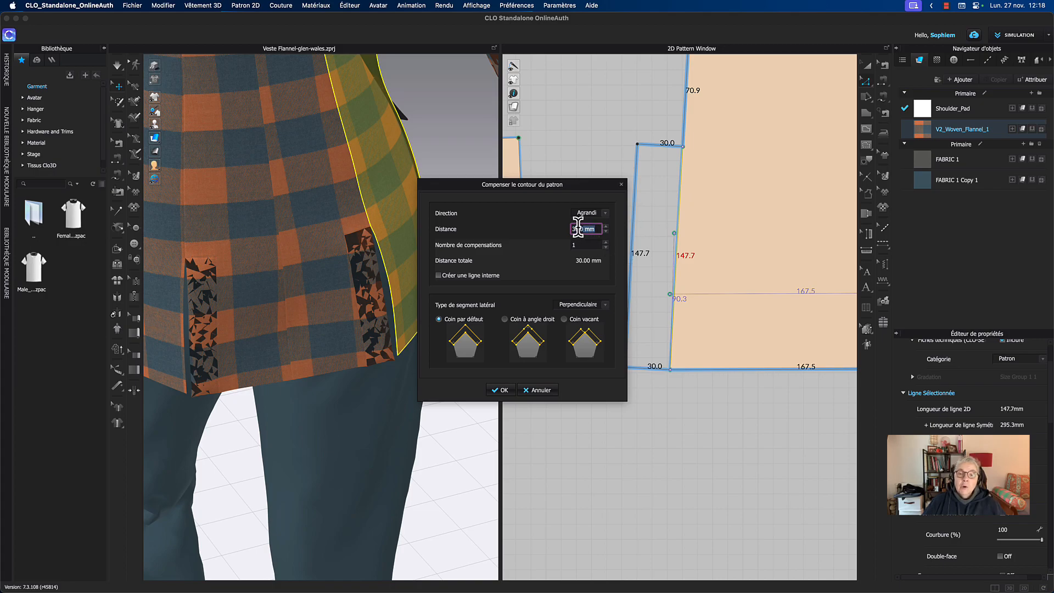
pyautogui.write('60')
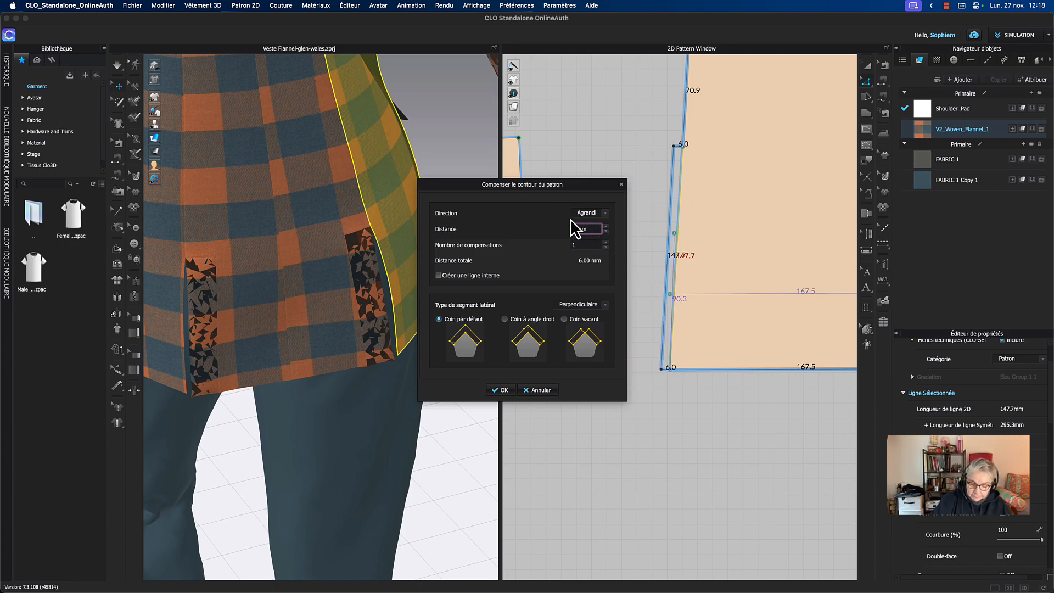
pyautogui.click(502, 390)
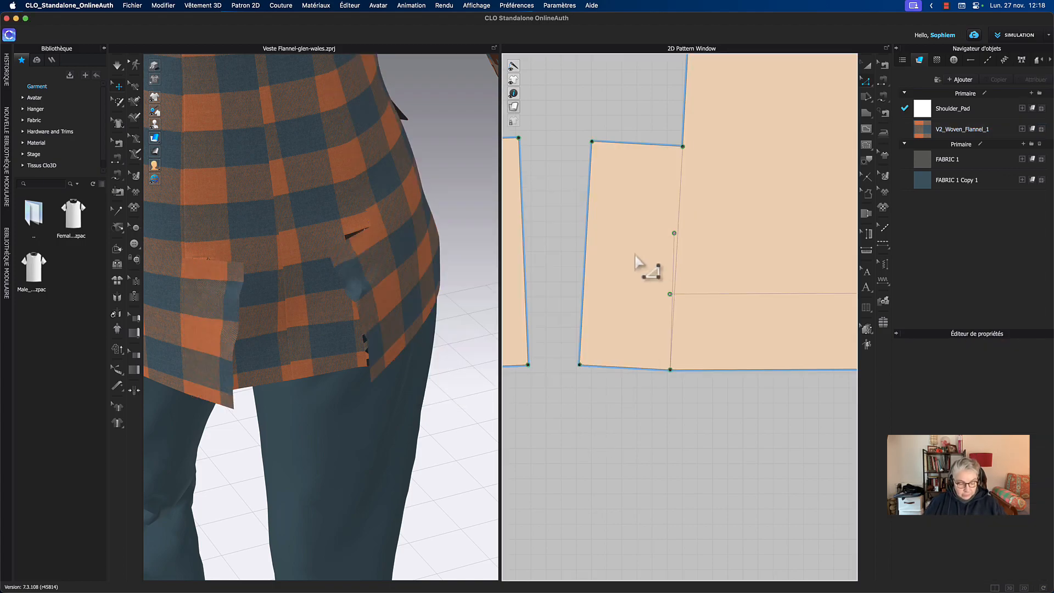
# - Divide the top edge and the hem edge of the side panel's extension uniformly into two 30 mm segments each
pyautogui.press('x')
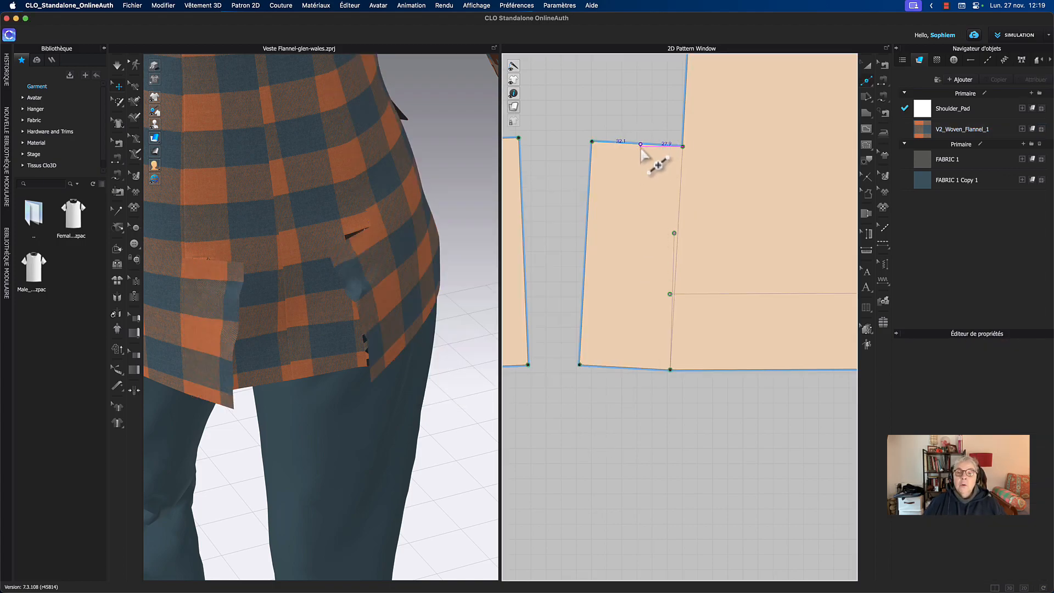
pyautogui.rightClick(639, 144)
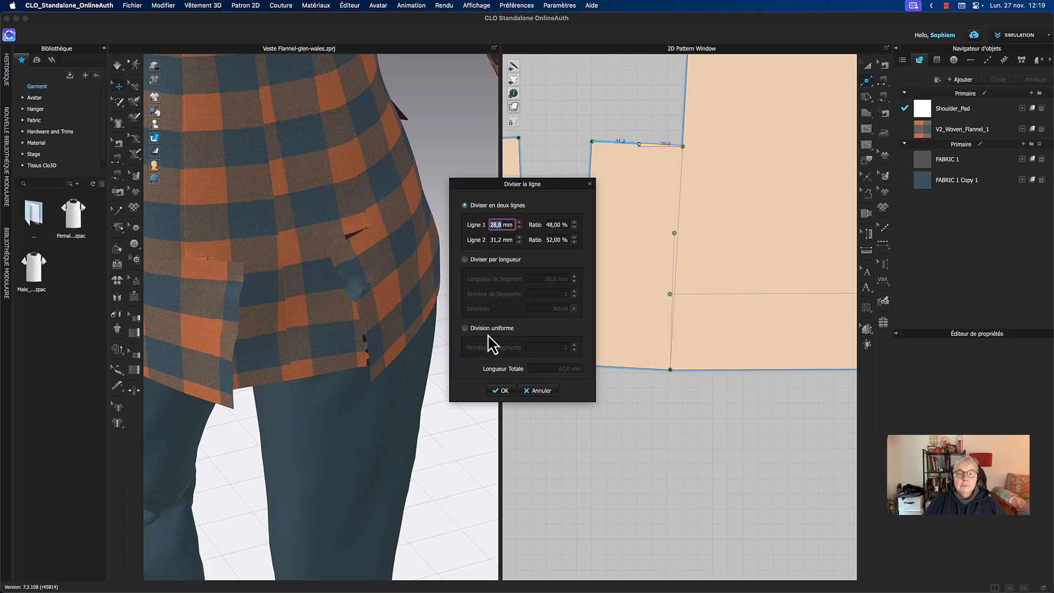
pyautogui.click(501, 390)
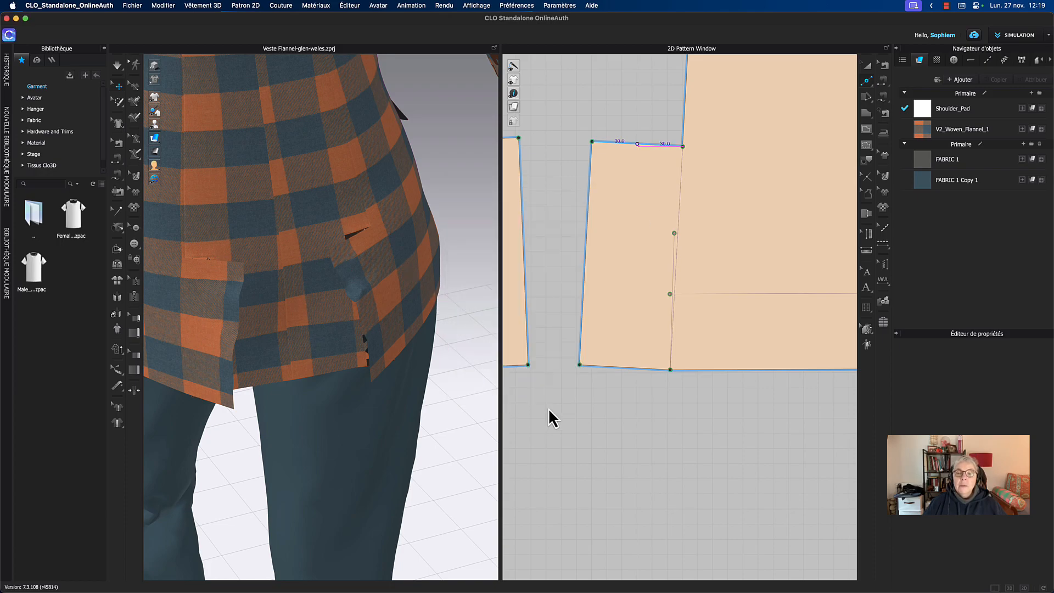
pyautogui.rightClick(623, 367)
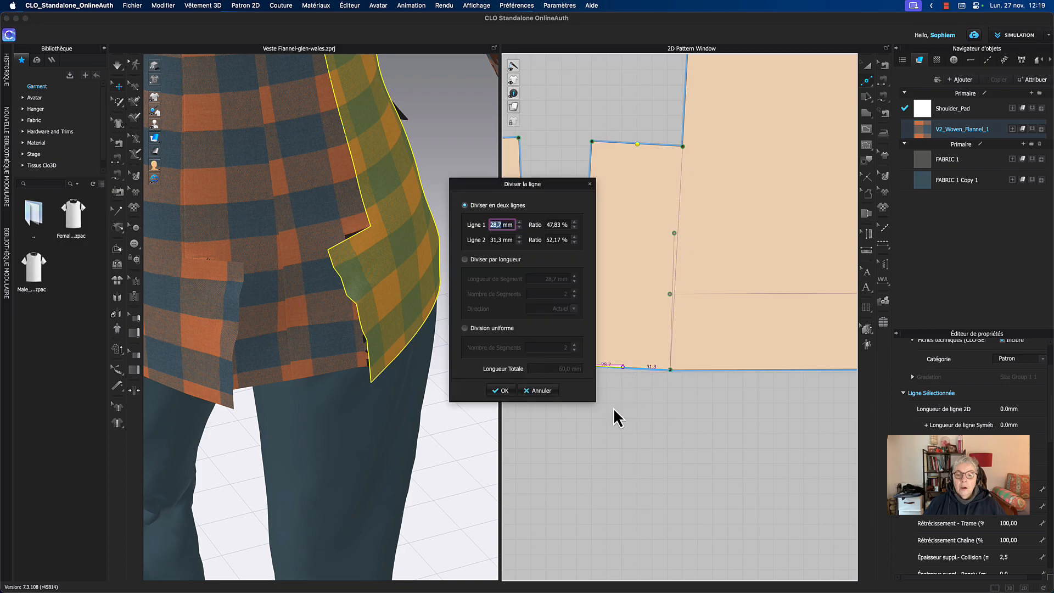
pyautogui.click(478, 329)
pyautogui.click(501, 390)
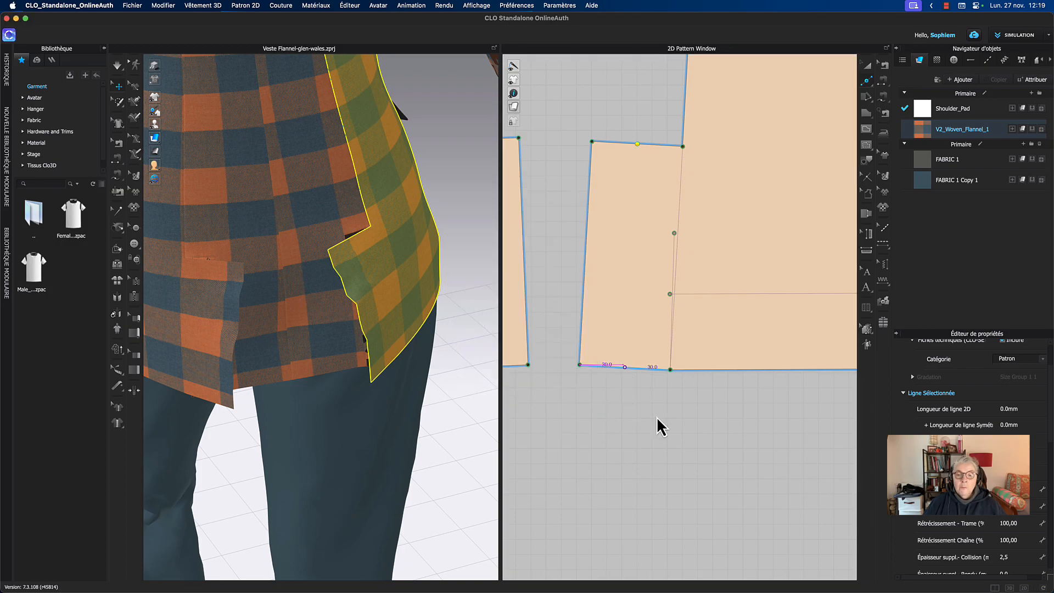
# - Draw a straight internal line down the middle of the extension, joining the midpoints of its top and hem edges
pyautogui.press('g')
pyautogui.click(638, 144)
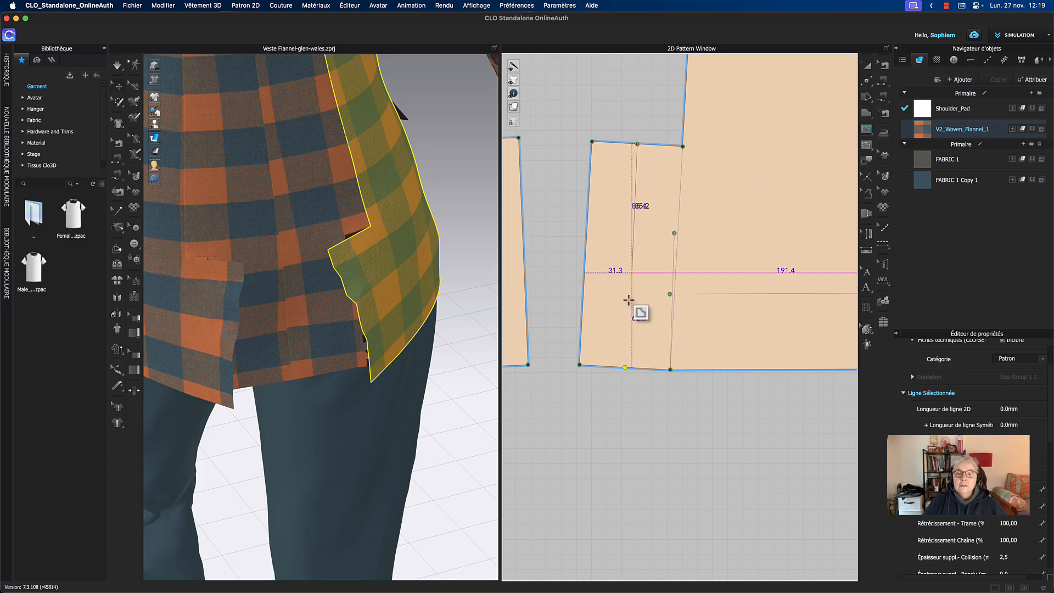
pyautogui.doubleClick(625, 367)
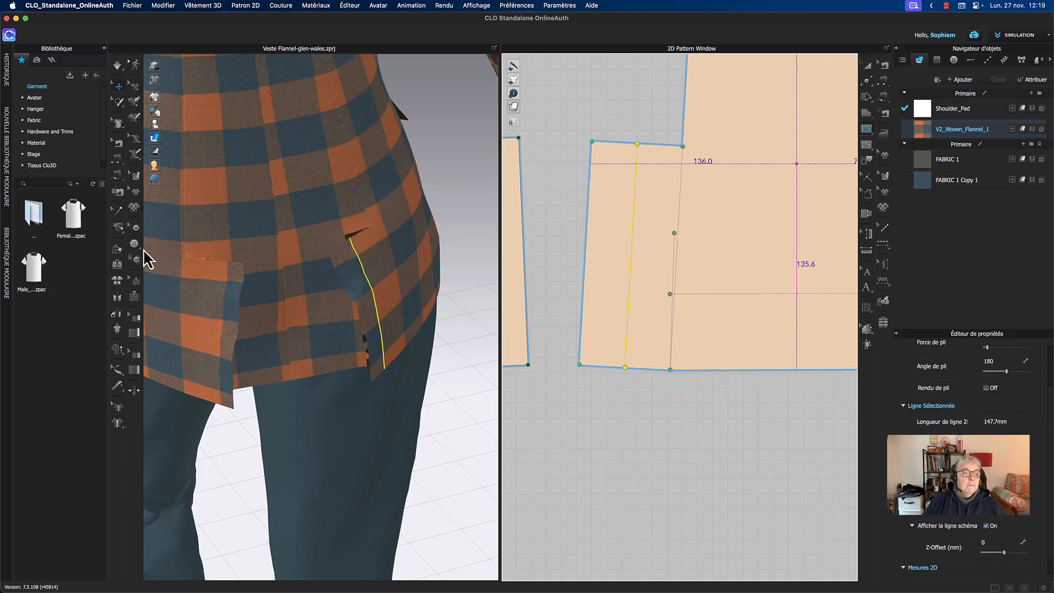
# - Try to fold the side panel's extension along its middle internal line with Fold Arrangement, and undo the attempt
pyautogui.click(118, 249)
pyautogui.moveTo(414, 380); pyautogui.dragTo(366, 327, button='right')
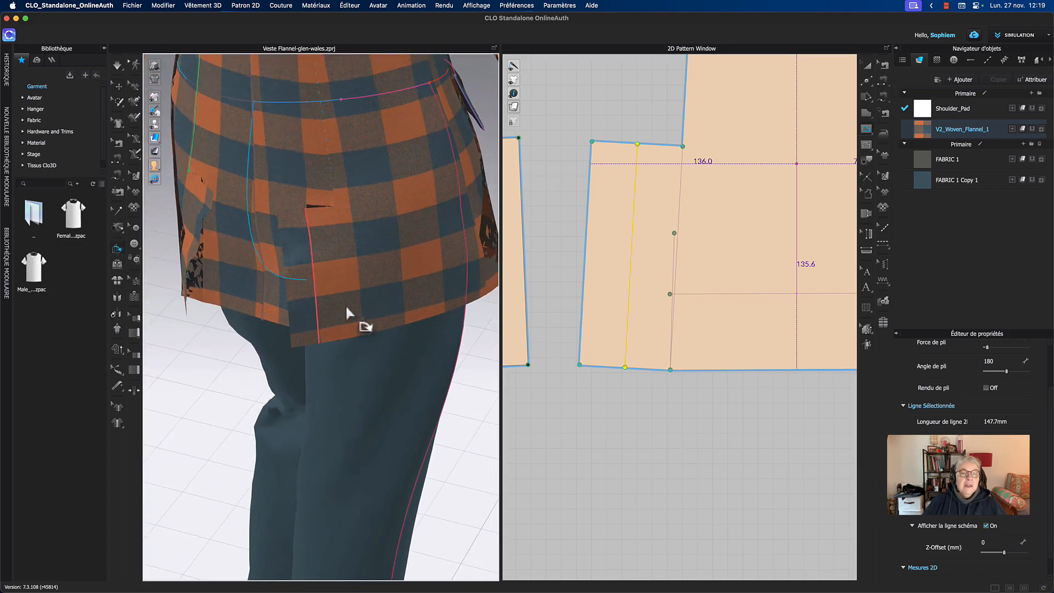
pyautogui.click(318, 283)
pyautogui.moveTo(317, 284)
pyautogui.mouseDown()
pyautogui.moveTo(296, 285)
pyautogui.moveTo(315, 278)
pyautogui.mouseUp()
pyautogui.press('super+z')
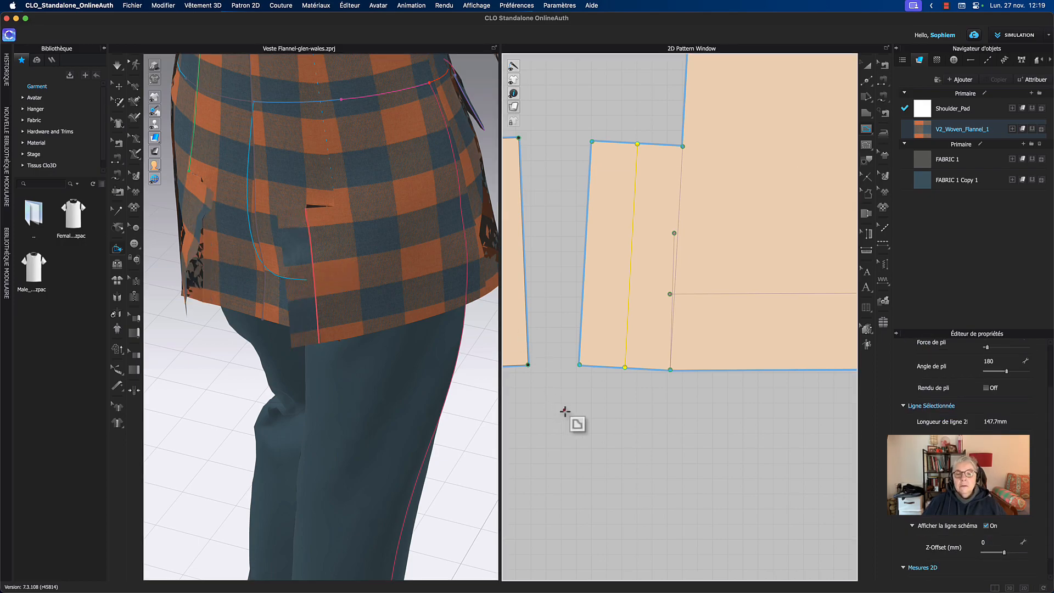
pyautogui.scroll(-4, 632, 461)
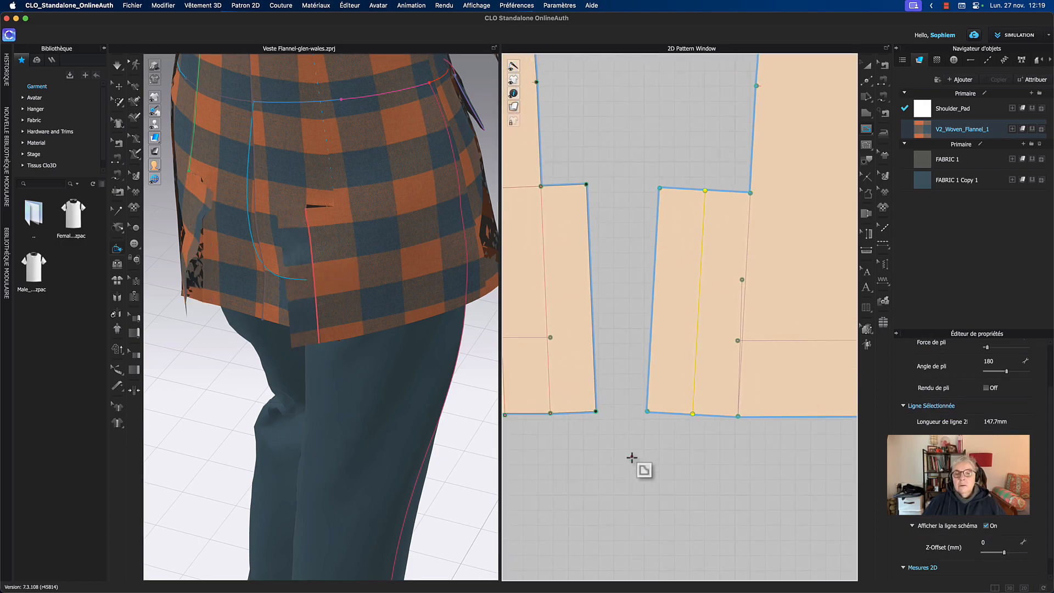
pyautogui.click(868, 65)
pyautogui.scroll(-6, 672, 239)
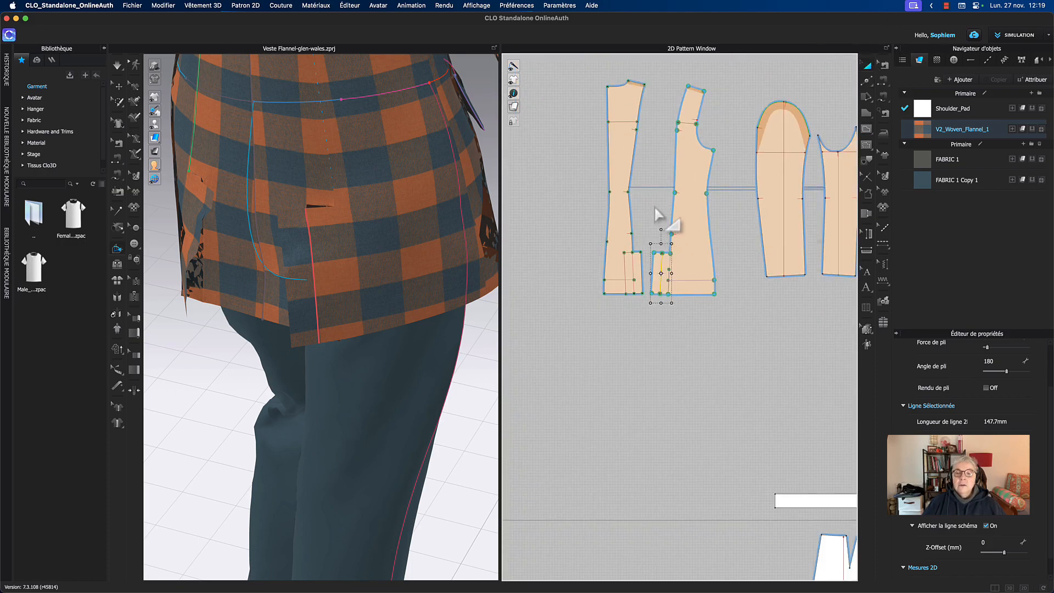
pyautogui.moveTo(574, 390); pyautogui.dragTo(549, 446, button='middle')
pyautogui.moveTo(639, 422); pyautogui.dragTo(486, 452, button='middle')
pyautogui.moveTo(842, 436); pyautogui.dragTo(1018, 454, button='middle')
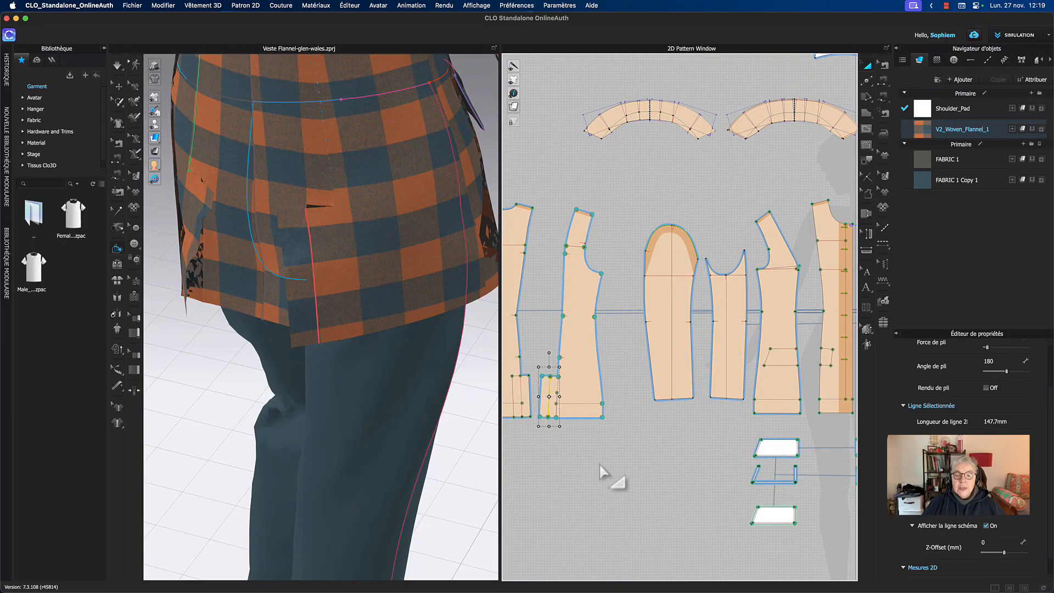
pyautogui.moveTo(598, 465); pyautogui.dragTo(683, 447, button='middle')
pyautogui.scroll(5, 684, 453)
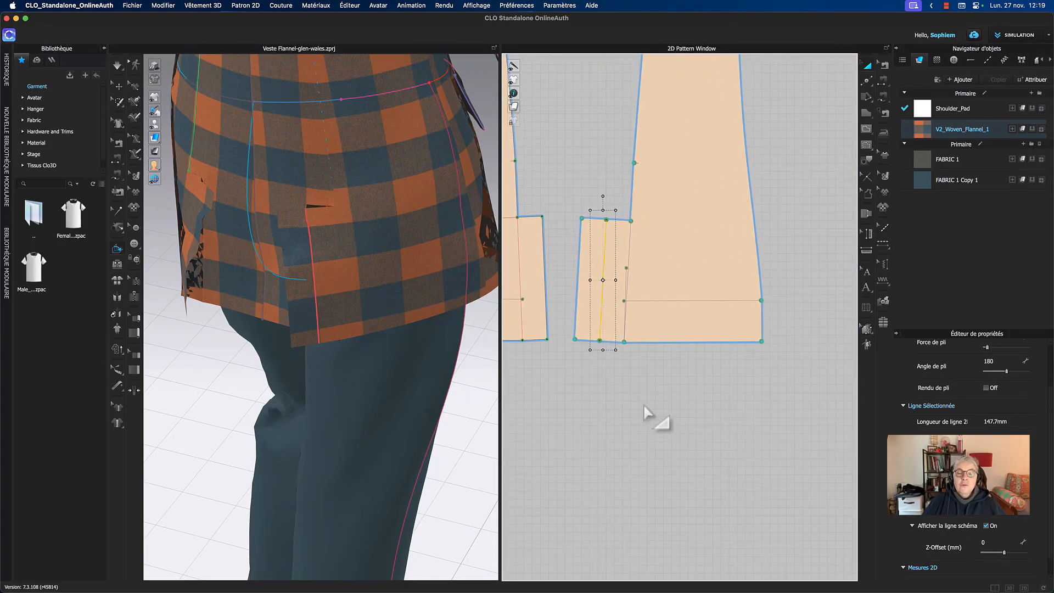
# - Fold the outer half of the side panel's extension inward along its middle internal line on the 3D jacket
pyautogui.click(317, 302)
pyautogui.moveTo(300, 299); pyautogui.dragTo(338, 292)
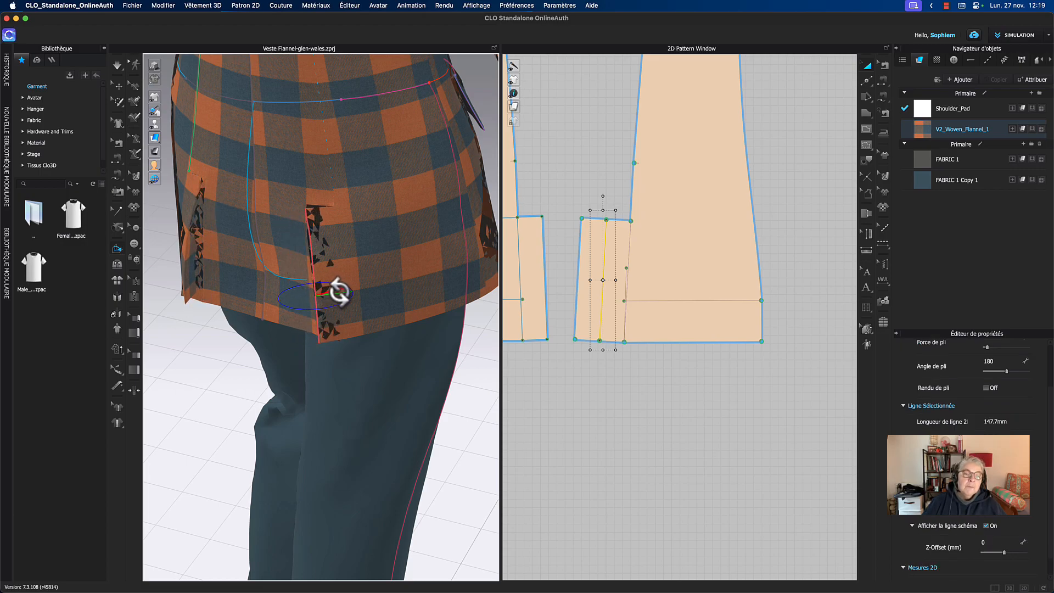
pyautogui.click(615, 387)
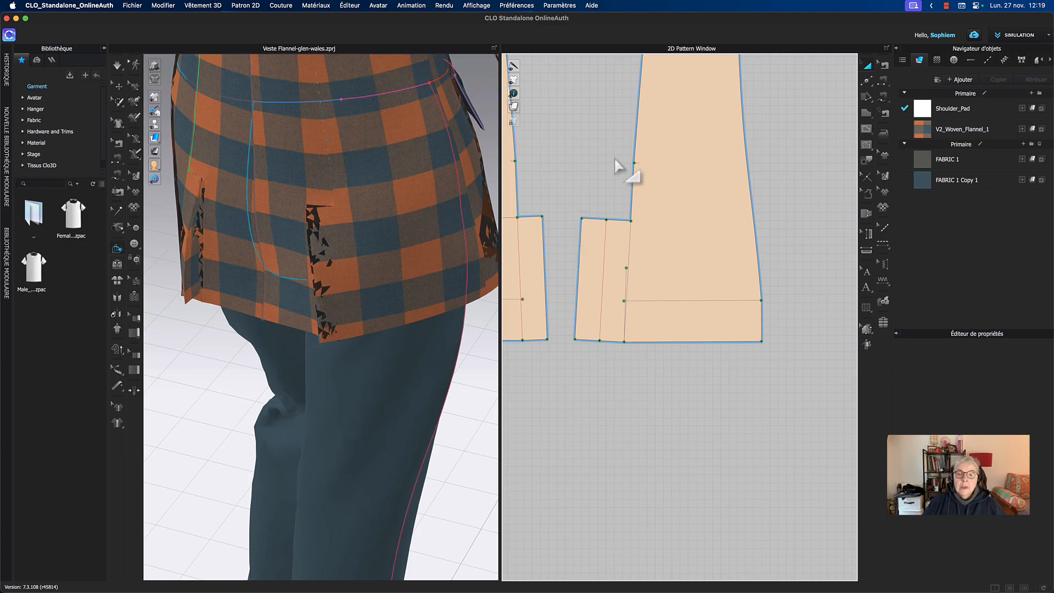
# - Segment-sew the two 30 mm halves of the extension's top edge together, and likewise the two halves of its hem edge
pyautogui.moveTo(614, 158); pyautogui.dragTo(614, 190, button='middle')
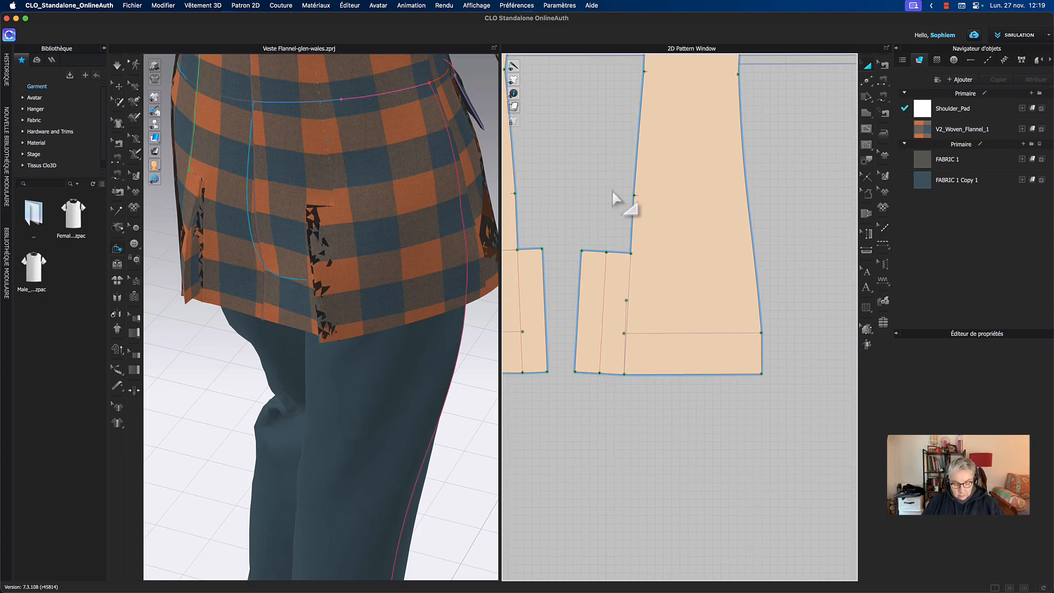
pyautogui.press('n')
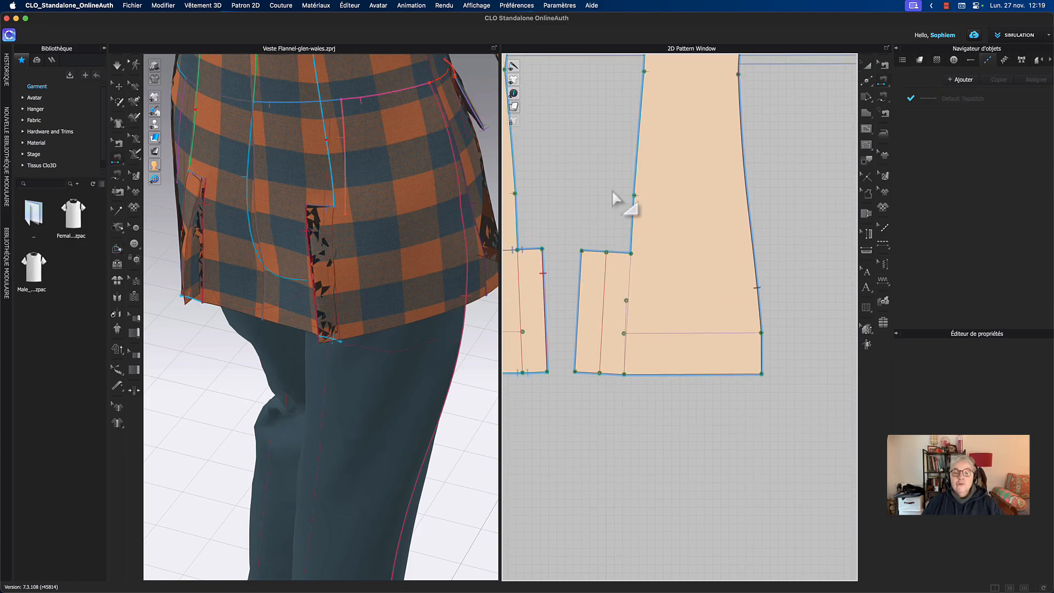
pyautogui.click(600, 254)
pyautogui.click(613, 258)
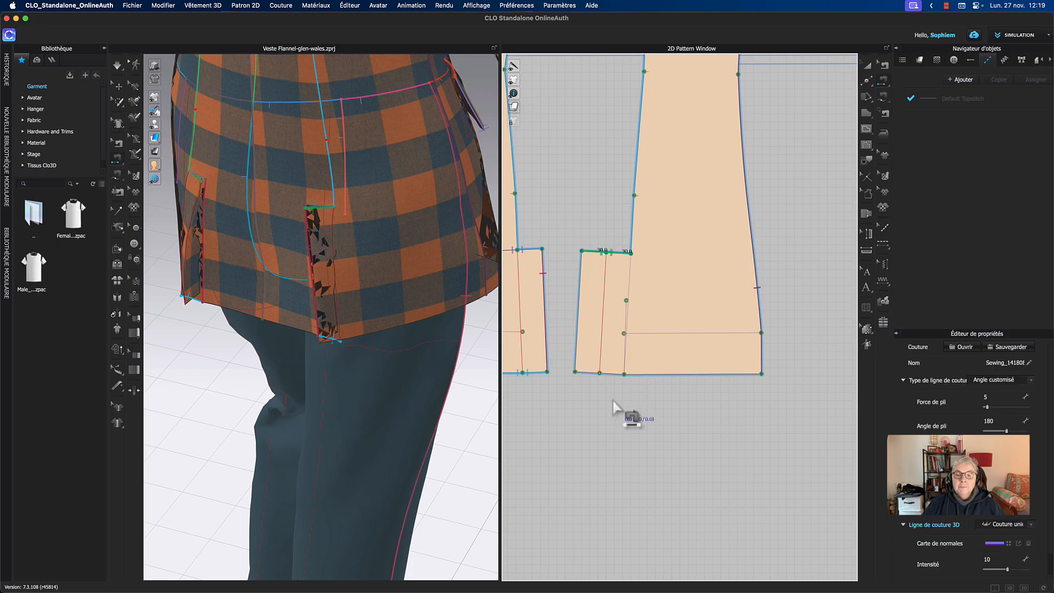
pyautogui.click(608, 383)
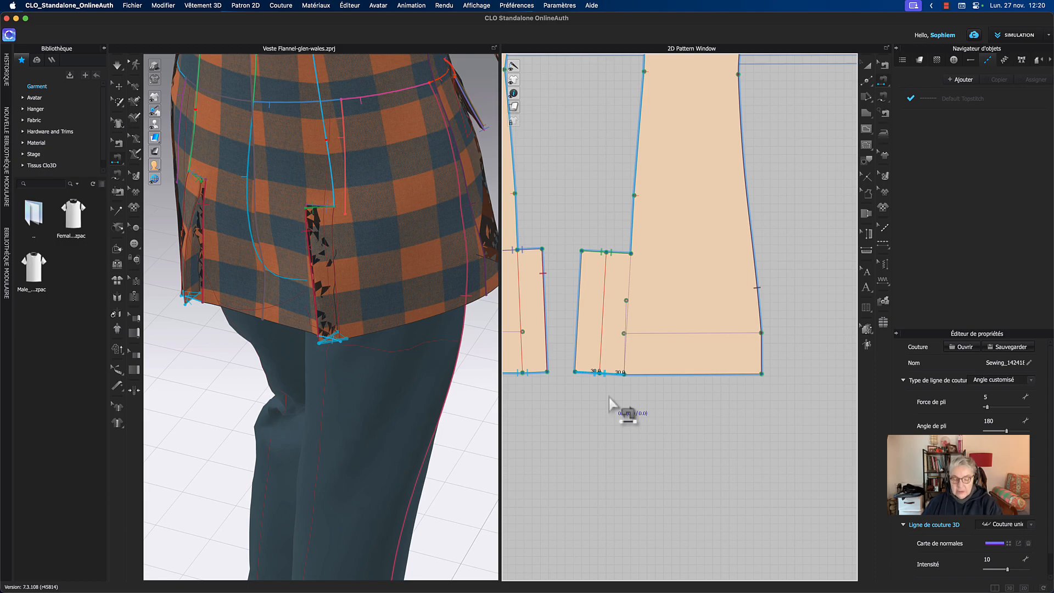
# - Sew the extension's long outer edge to the middle internal line of the side panel's extension
pyautogui.click(578, 329)
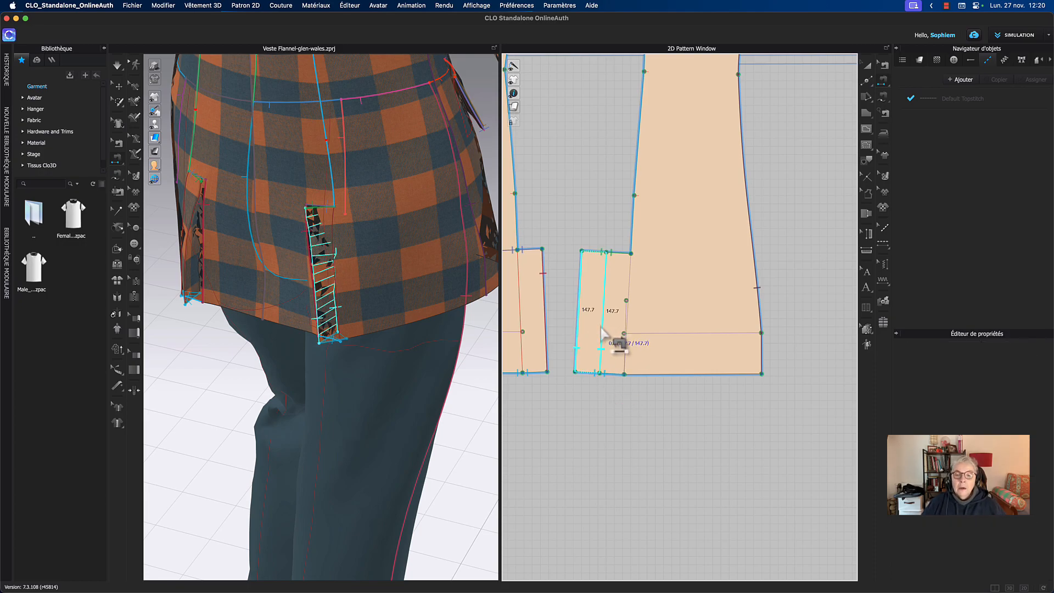
pyautogui.click(602, 331)
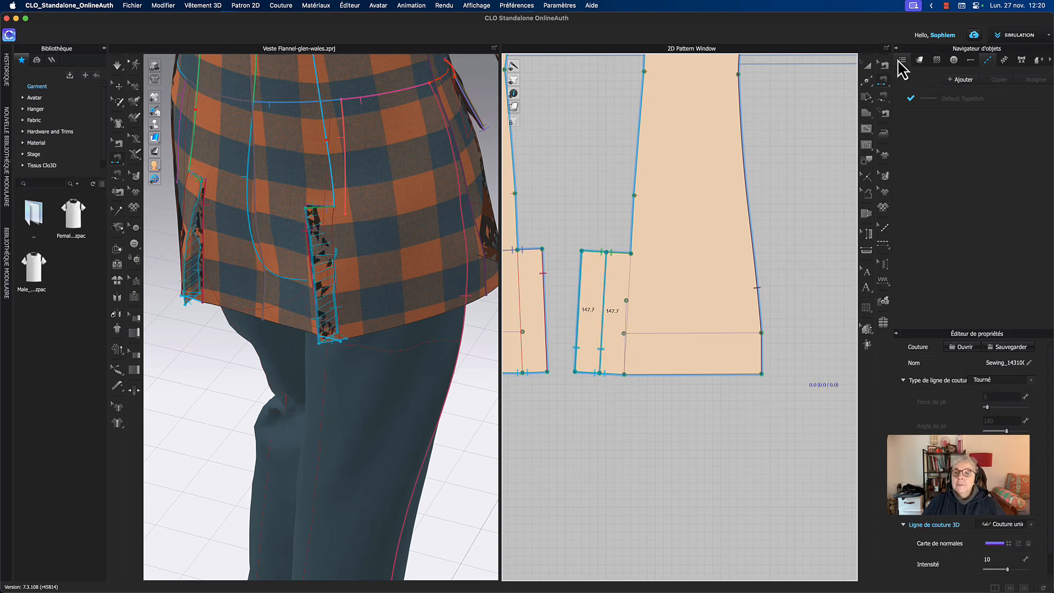
# - Simulate the jacket and pull the side panel's vent extension outward at its hem corner and upper end
pyautogui.click(872, 65)
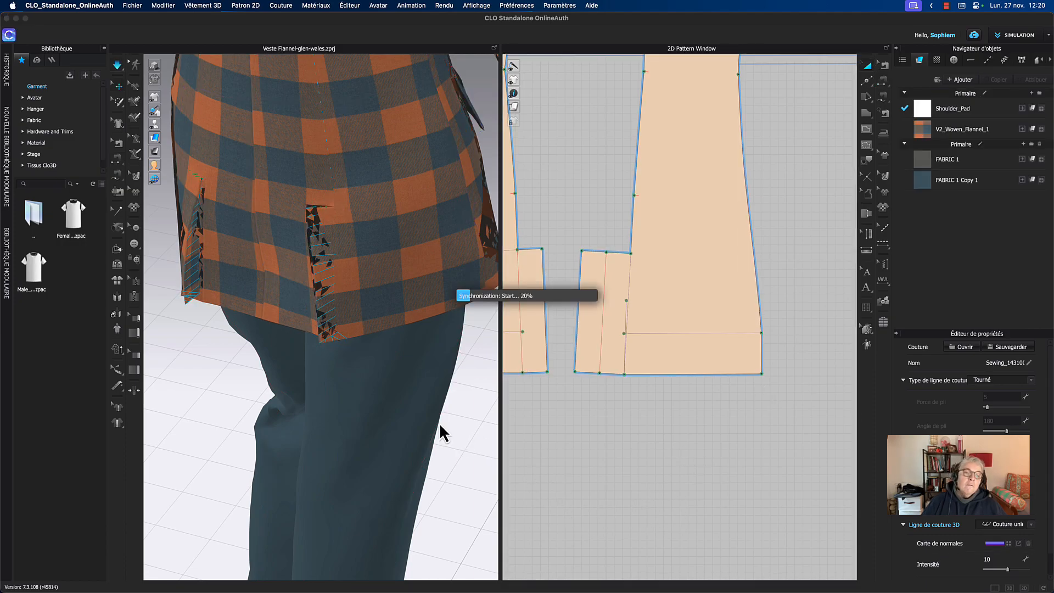
pyautogui.press('space')
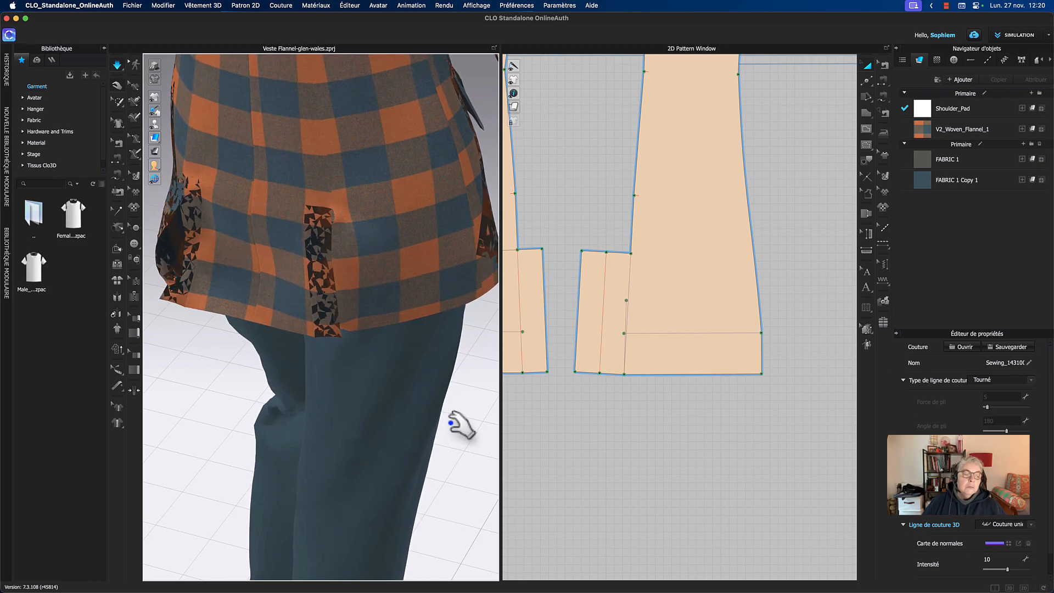
pyautogui.moveTo(202, 376); pyautogui.dragTo(254, 362, button='right')
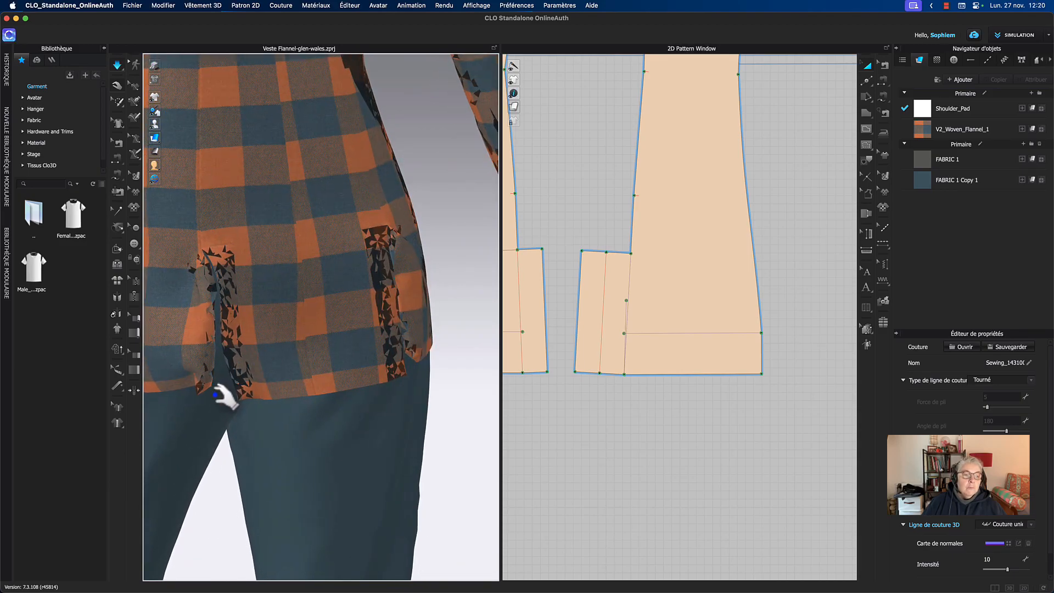
pyautogui.moveTo(202, 384); pyautogui.dragTo(257, 381)
pyautogui.moveTo(577, 412); pyautogui.dragTo(625, 445, button='middle')
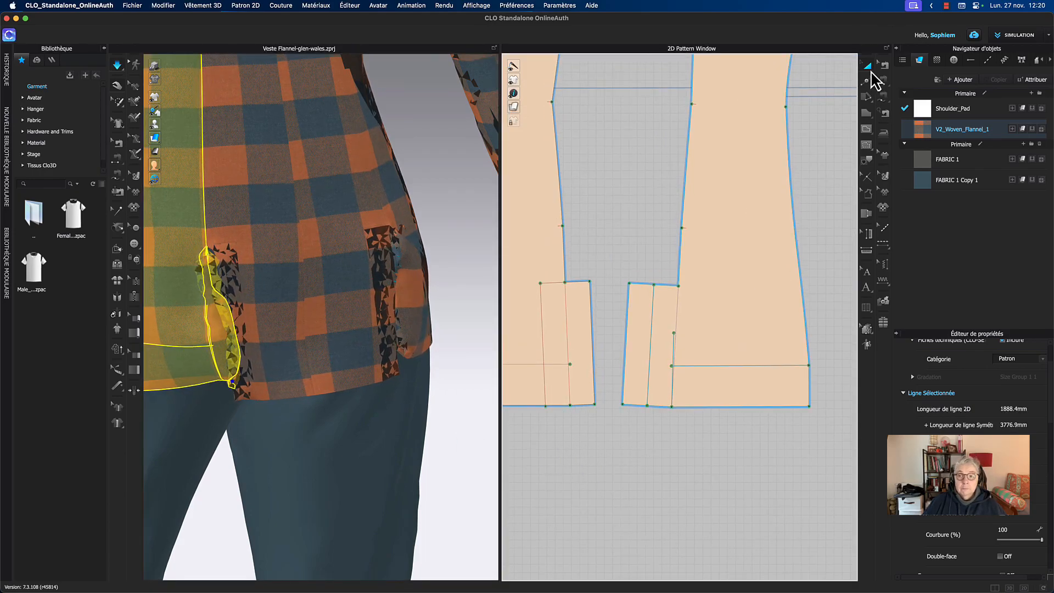
pyautogui.moveTo(652, 212); pyautogui.dragTo(680, 214, button='middle')
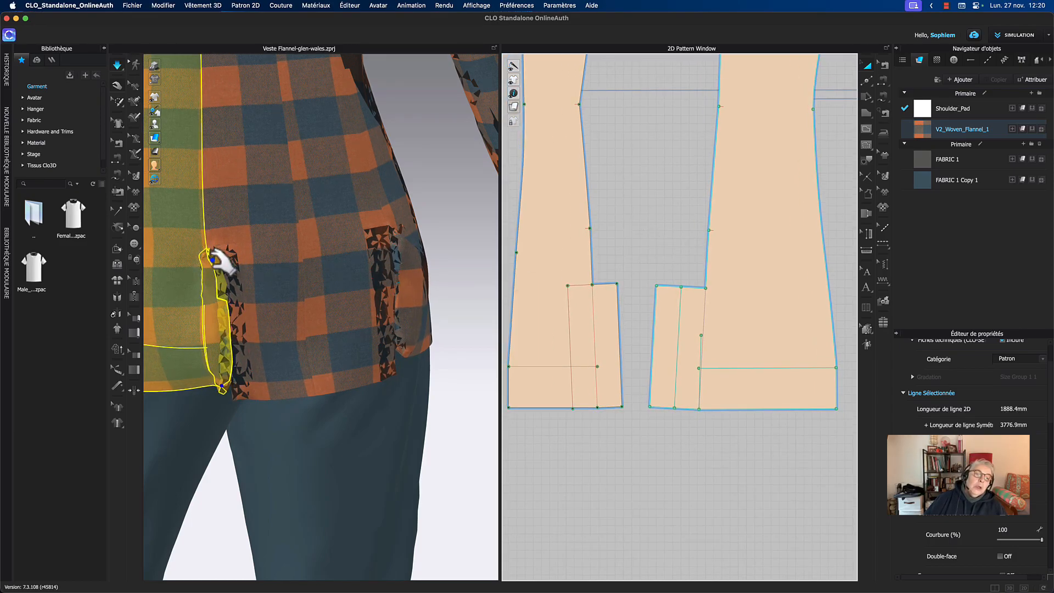
pyautogui.moveTo(214, 257); pyautogui.dragTo(282, 249)
# - Lift the centre panel's lower vent corner away from the opening and pin a small area of it in place
pyautogui.moveTo(278, 377); pyautogui.dragTo(416, 254)
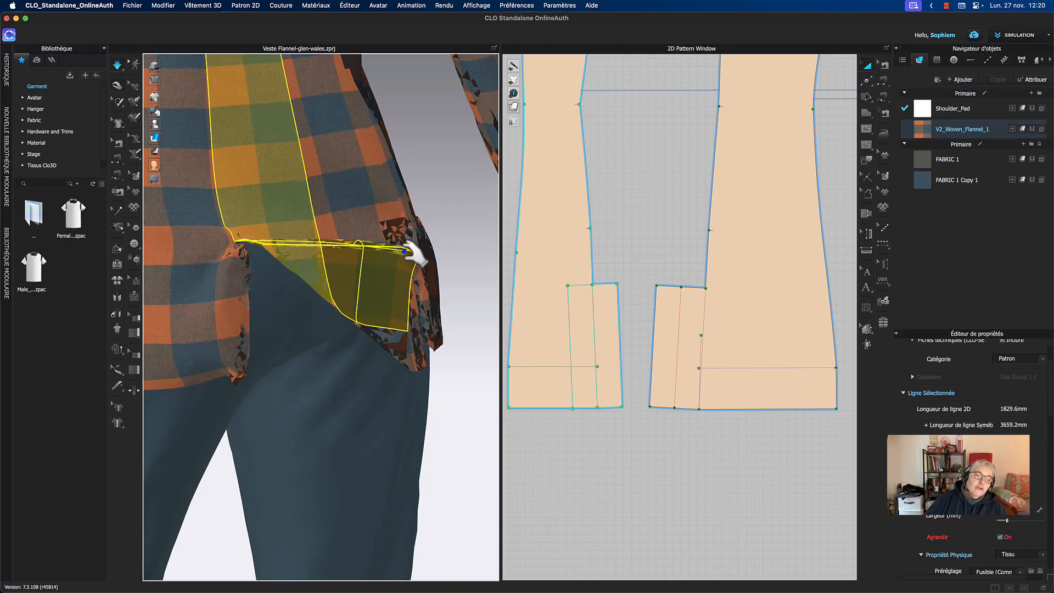
pyautogui.press('space')
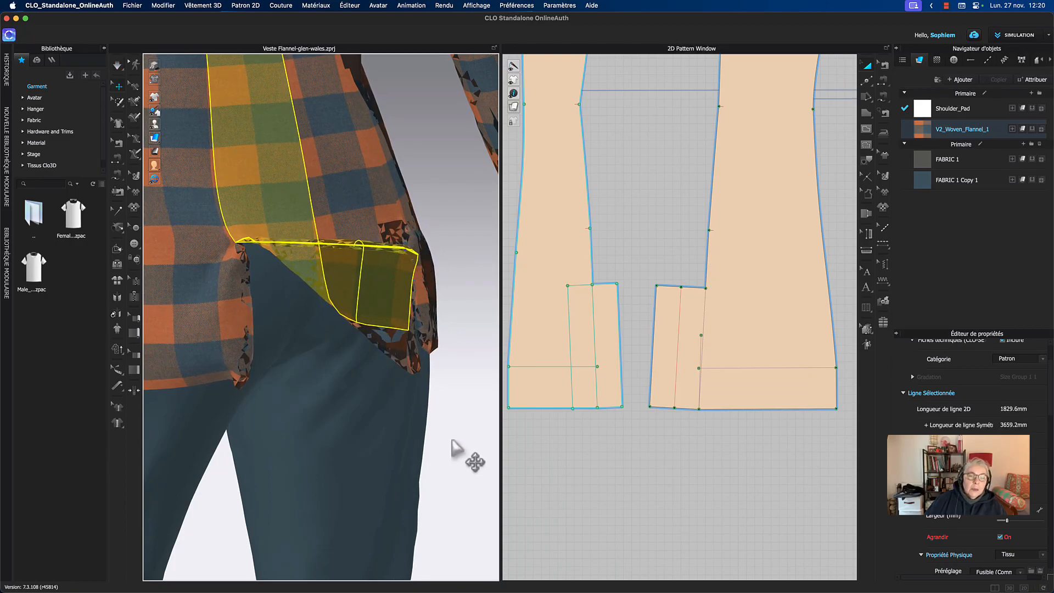
pyautogui.moveTo(452, 441); pyautogui.dragTo(454, 429, button='middle')
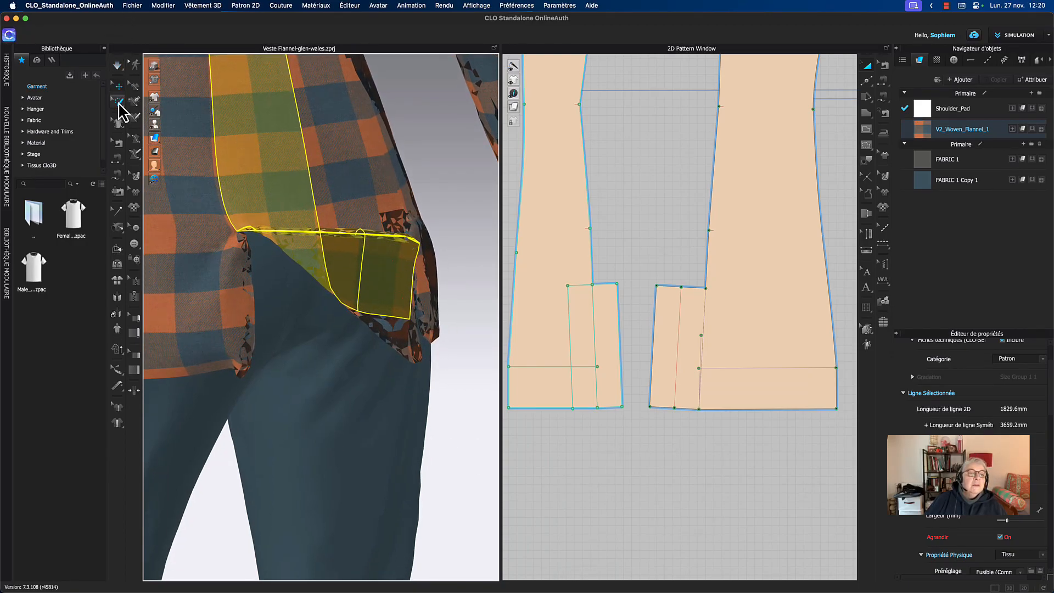
pyautogui.click(118, 103)
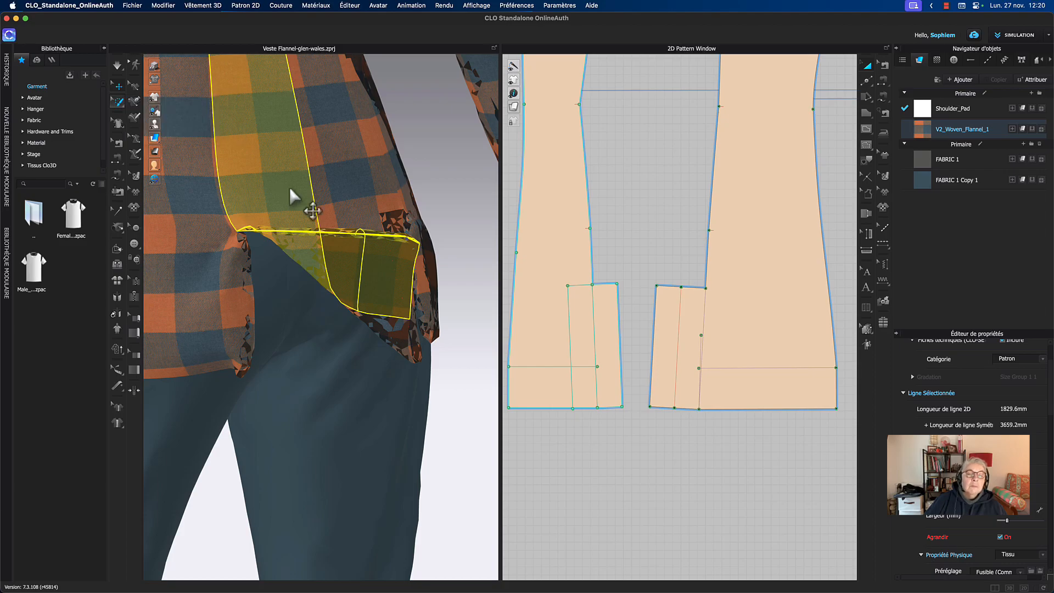
pyautogui.click(160, 128)
pyautogui.moveTo(390, 241); pyautogui.dragTo(407, 261)
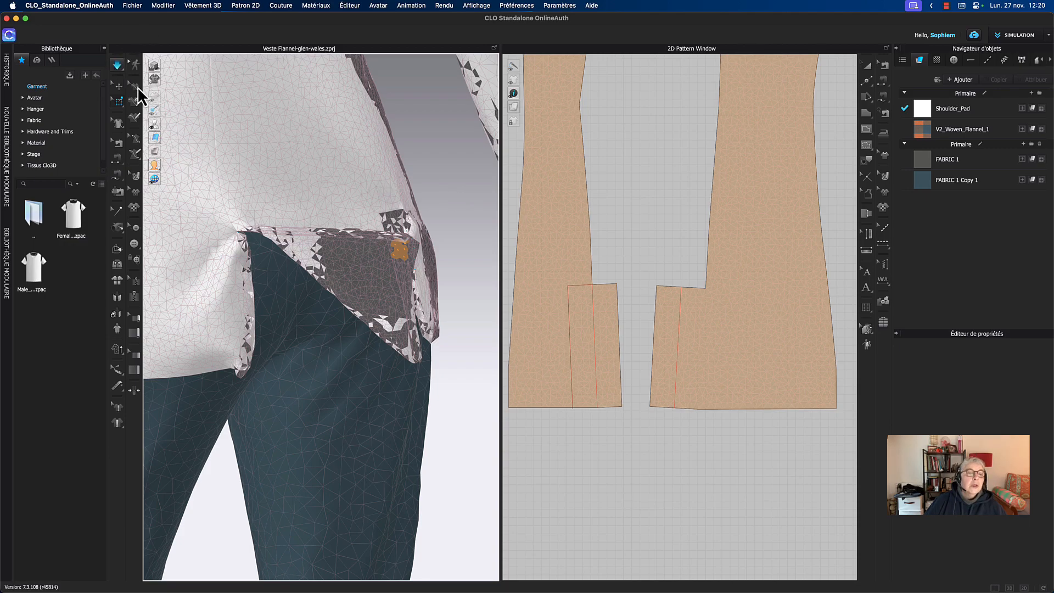
pyautogui.press('q')
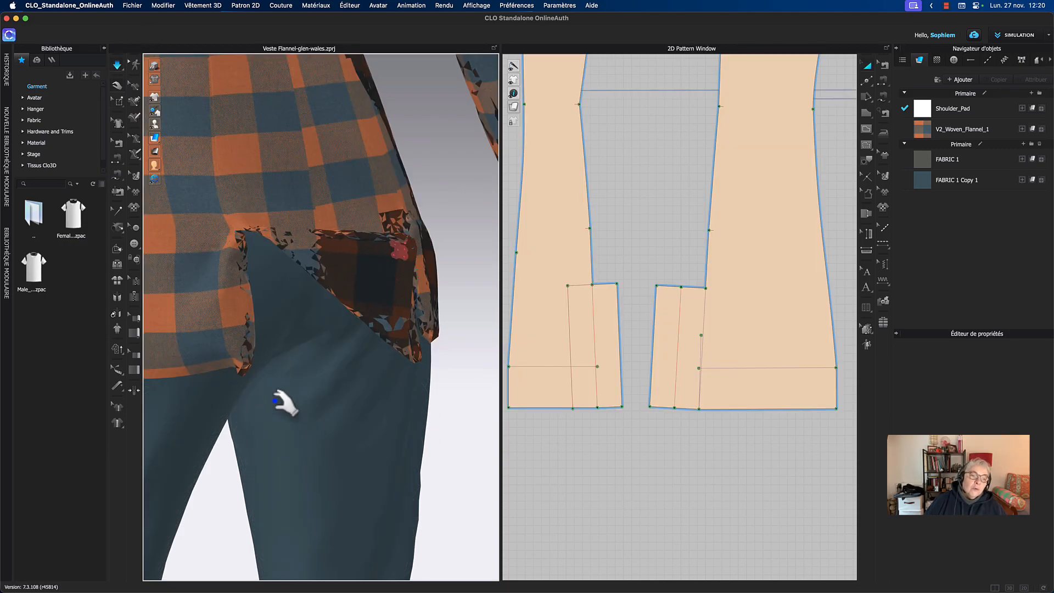
# - Pull the side panel's vent edge and hem corner outward in simulation to straighten the folded extension
pyautogui.click(283, 371)
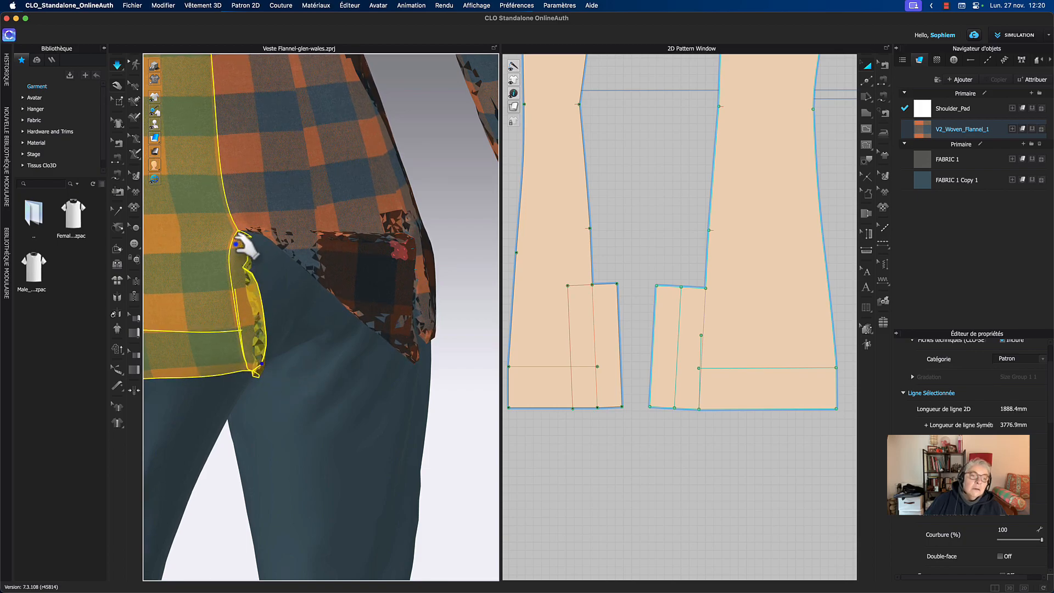
pyautogui.moveTo(278, 278); pyautogui.dragTo(298, 249)
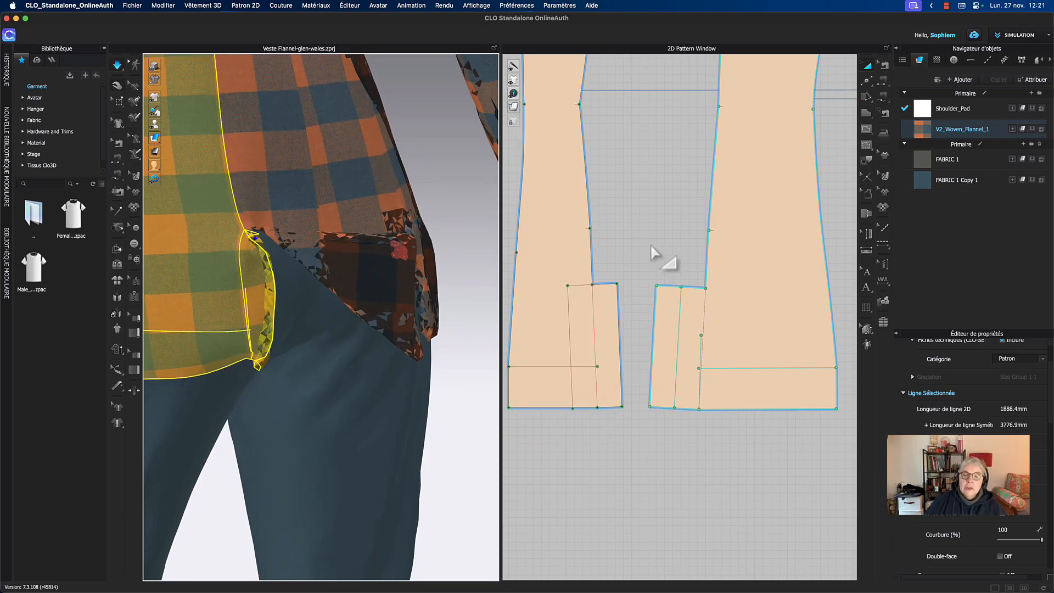
pyautogui.click(666, 271)
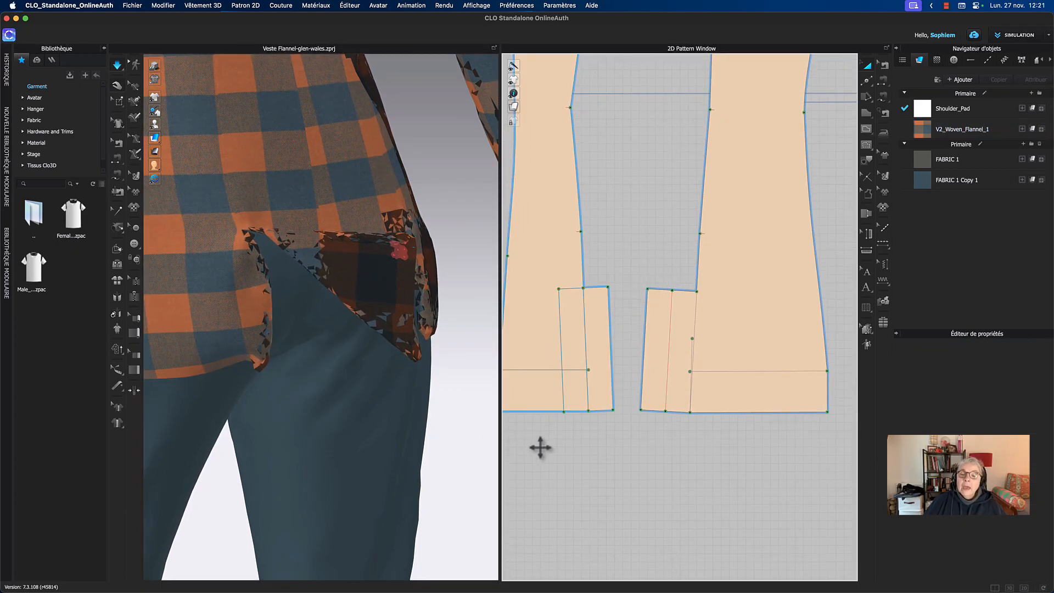
pyautogui.moveTo(551, 477); pyautogui.dragTo(547, 485, button='middle')
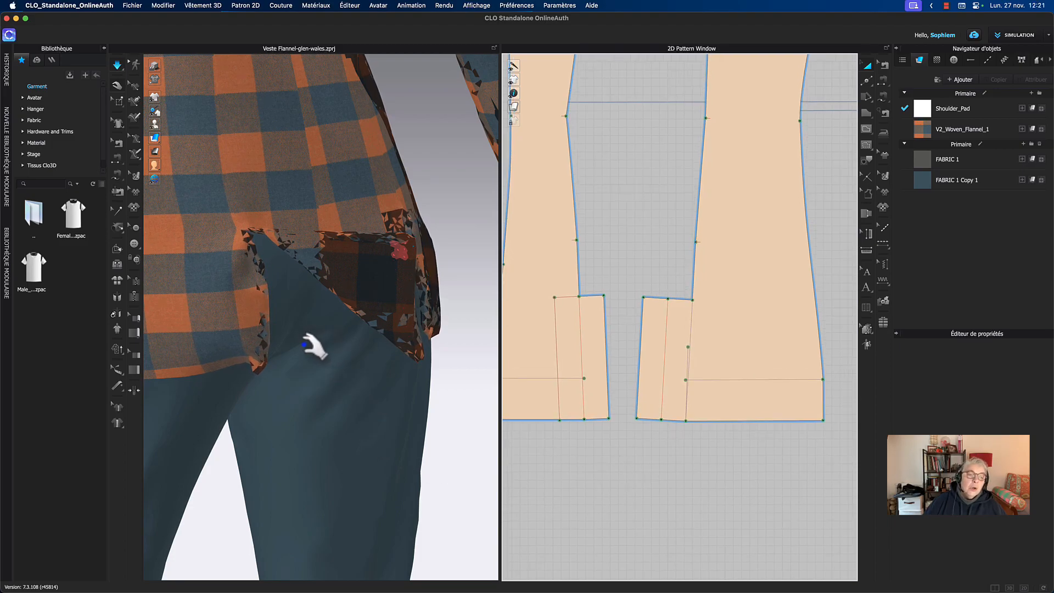
pyautogui.click(269, 368)
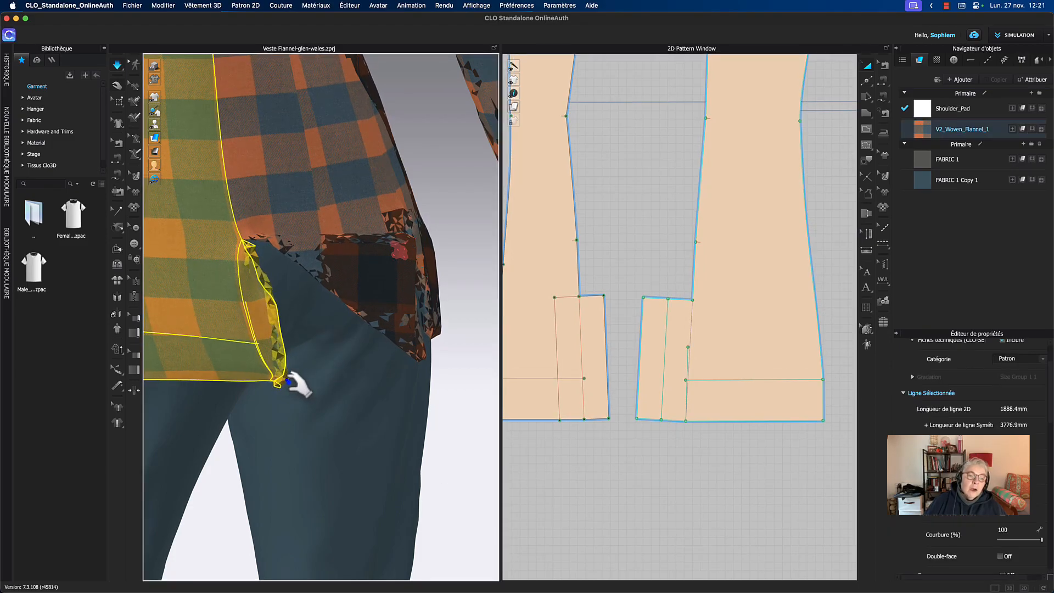
pyautogui.moveTo(278, 413); pyautogui.dragTo(282, 437, button='right')
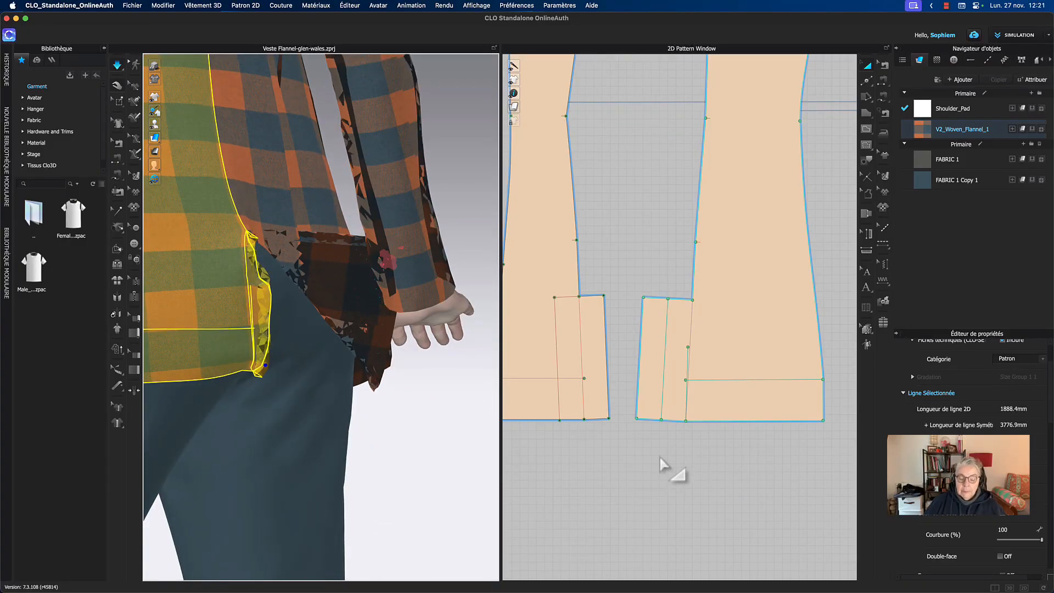
# - Delete the seam joining the two halves of the side panel extension's hem edge
pyautogui.moveTo(665, 469); pyautogui.dragTo(665, 473, button='middle')
pyautogui.press('b')
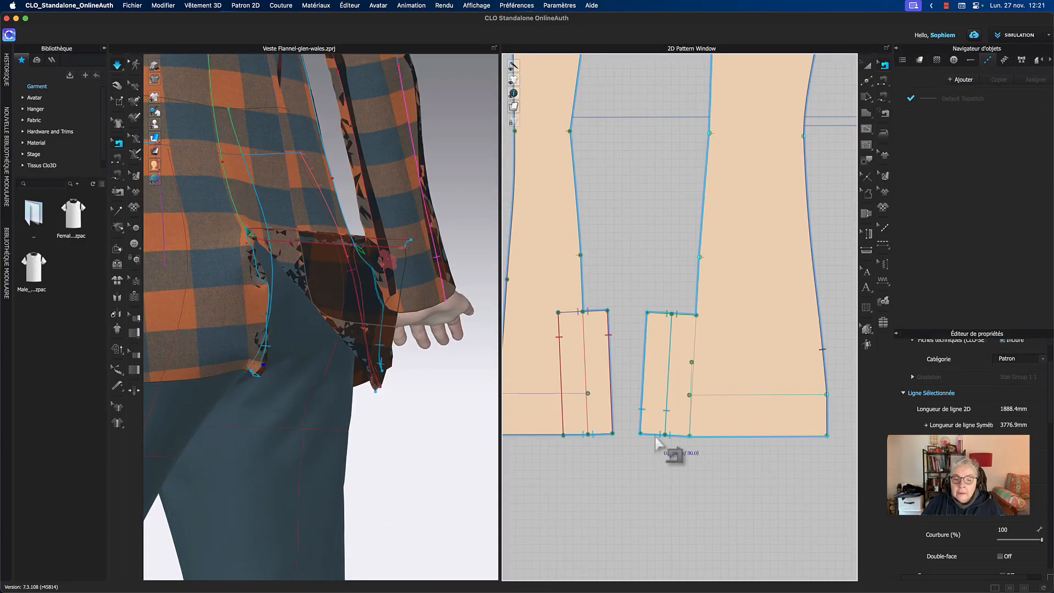
pyautogui.click(654, 437)
pyautogui.click(651, 492)
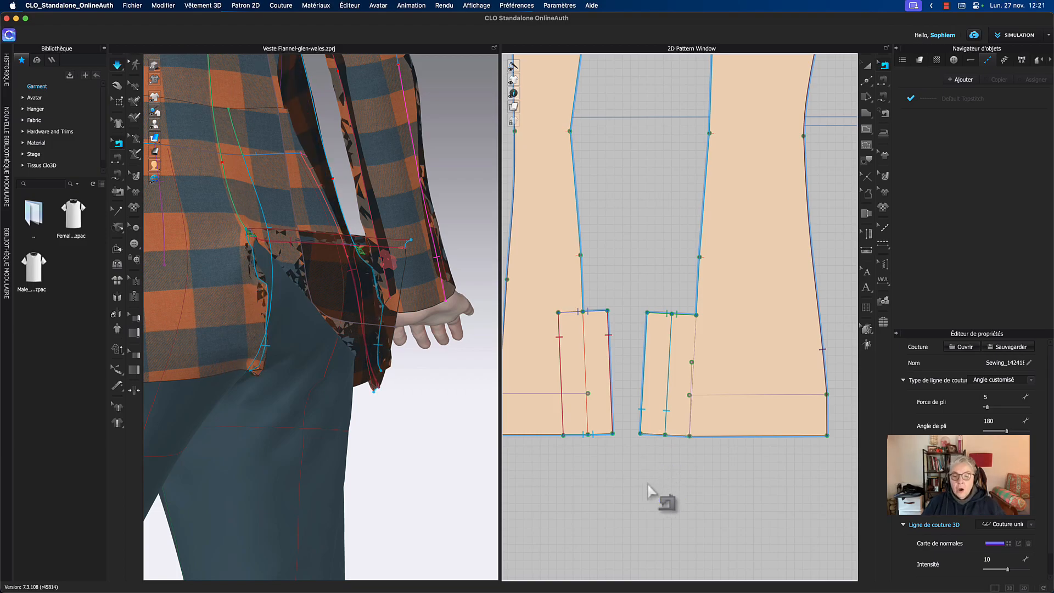
# - Re-simulate the jacket and spread the side panel's unsewn hem corner outward at the vent
pyautogui.press('space')
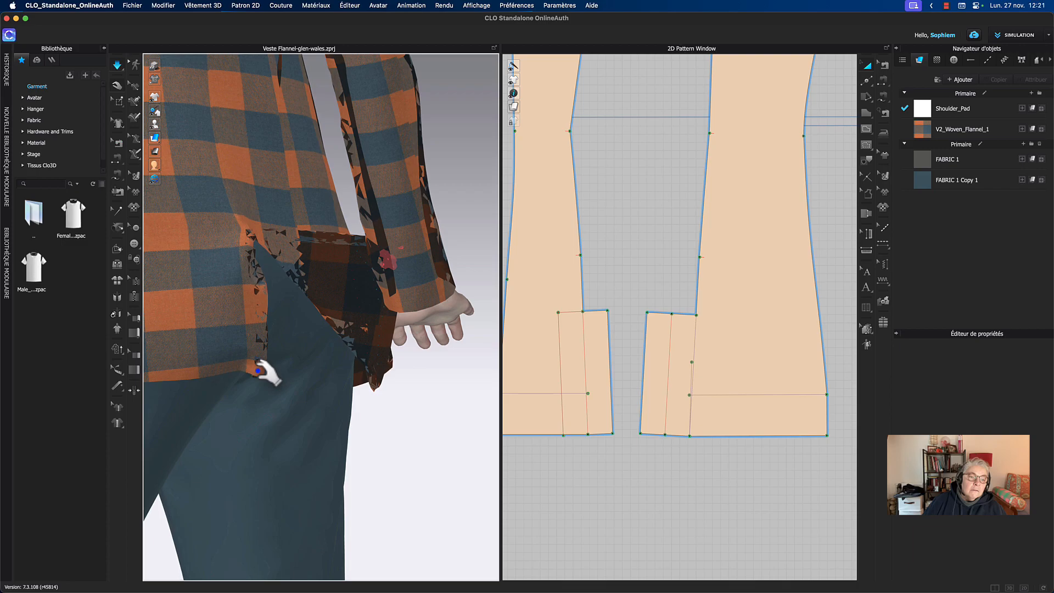
pyautogui.moveTo(261, 372); pyautogui.dragTo(274, 374)
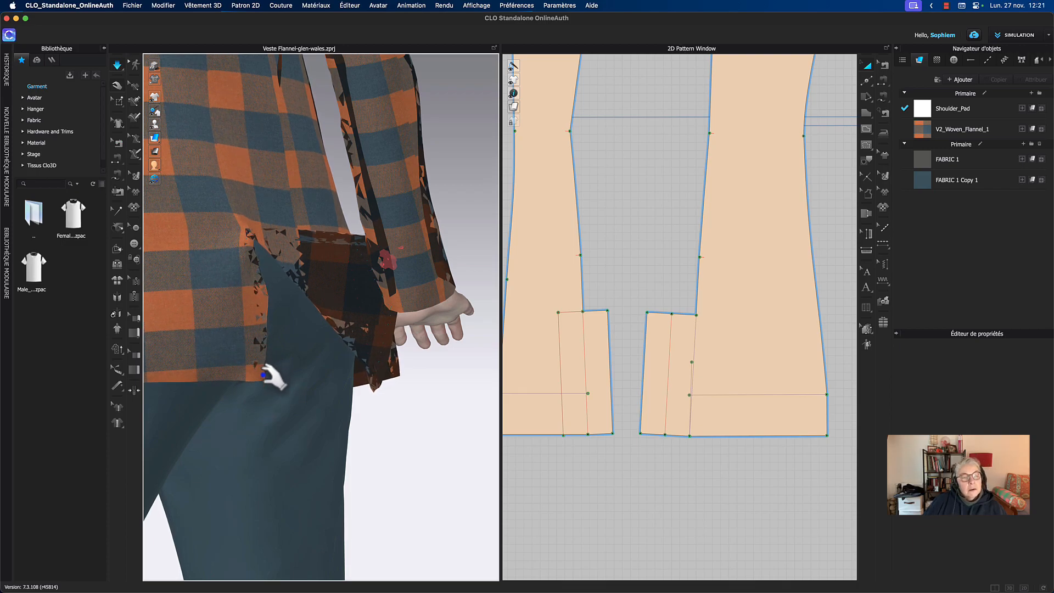
pyautogui.click(263, 375)
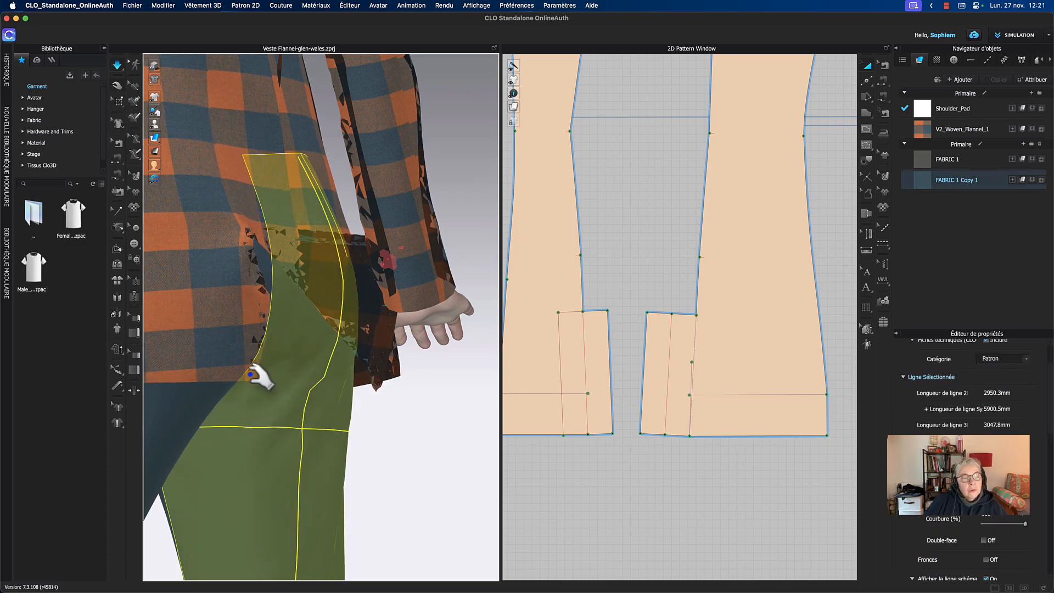
pyautogui.click(255, 375)
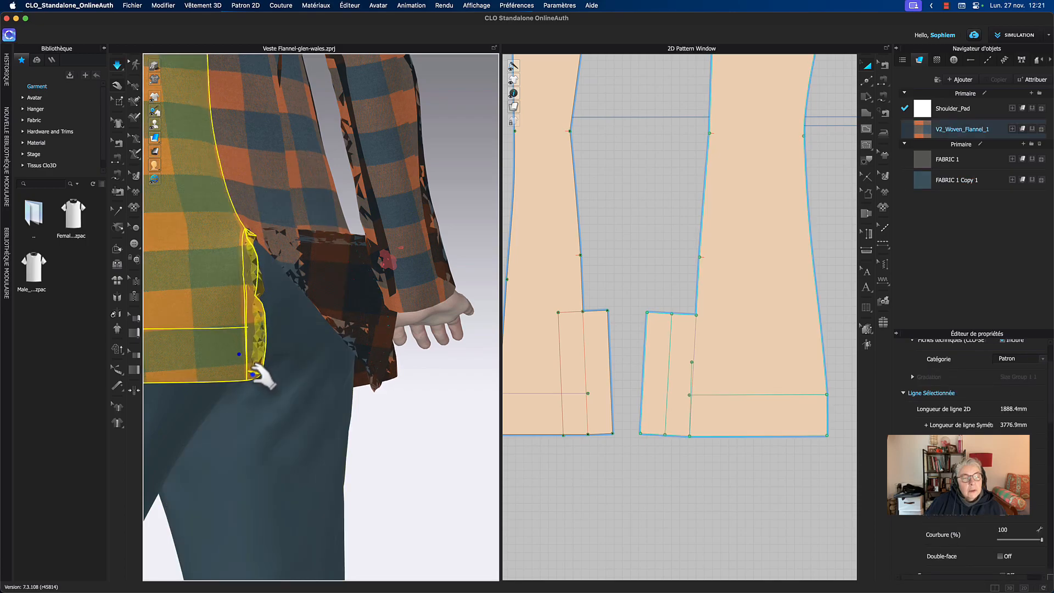
pyautogui.moveTo(356, 423); pyautogui.dragTo(396, 432)
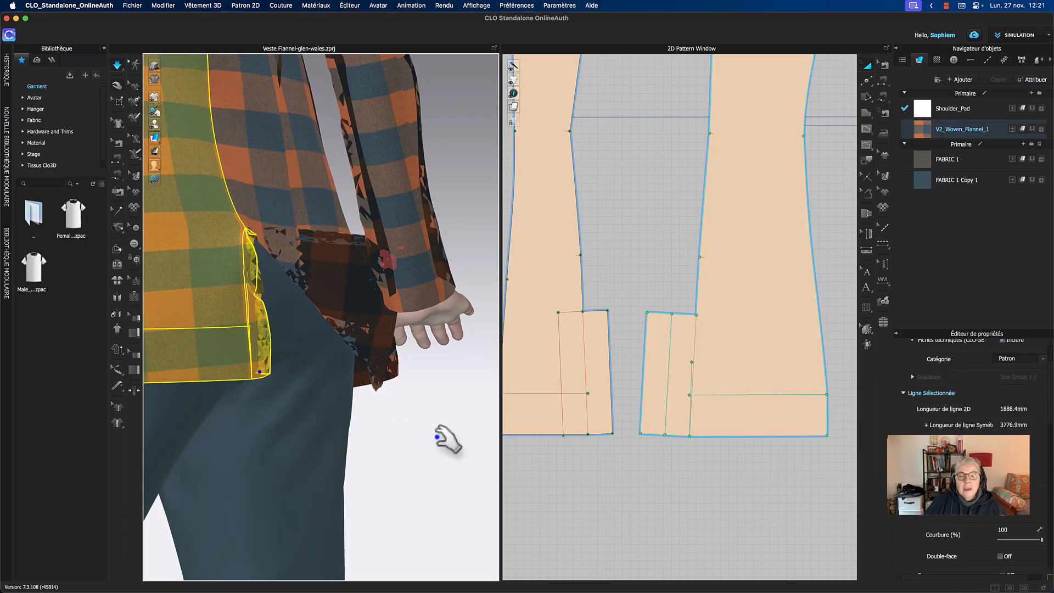
# - Delete the seam joining the halves of the side panel extension's top edge, and re-simulate the jacket
pyautogui.press('b')
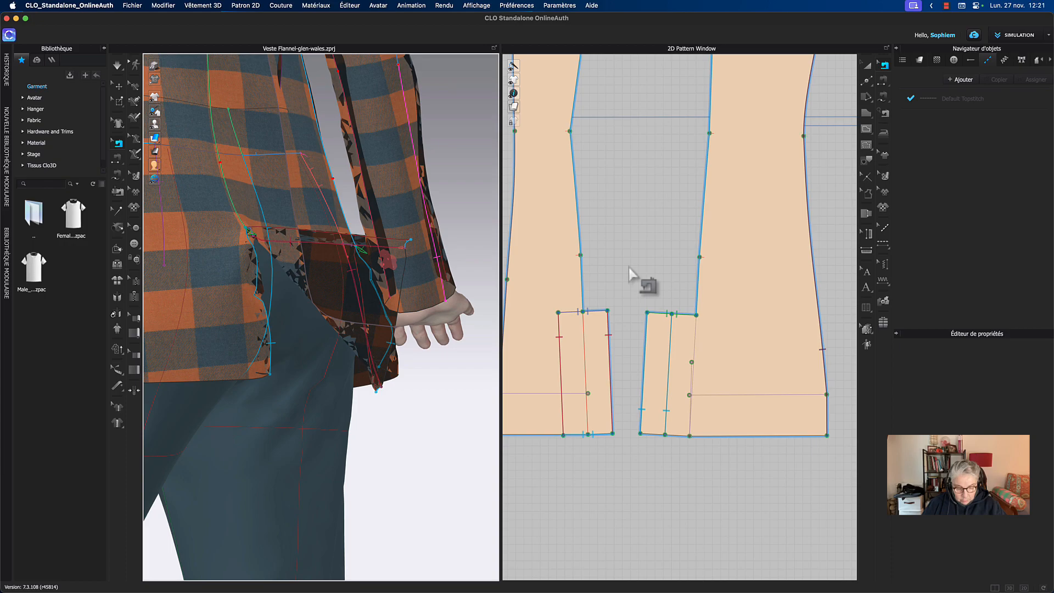
pyautogui.click(672, 314)
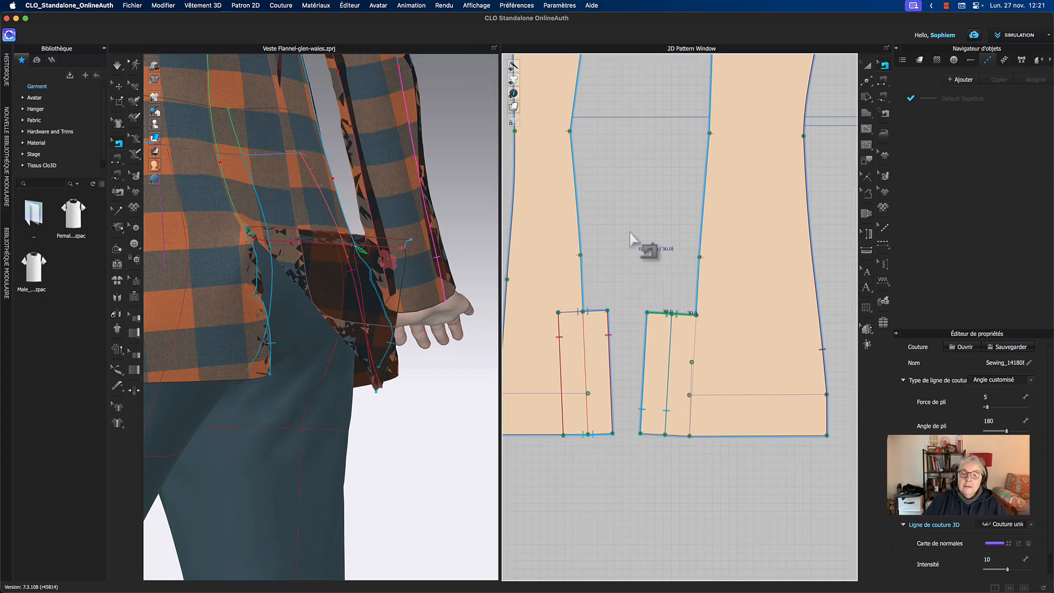
pyautogui.click(632, 241)
pyautogui.press('space')
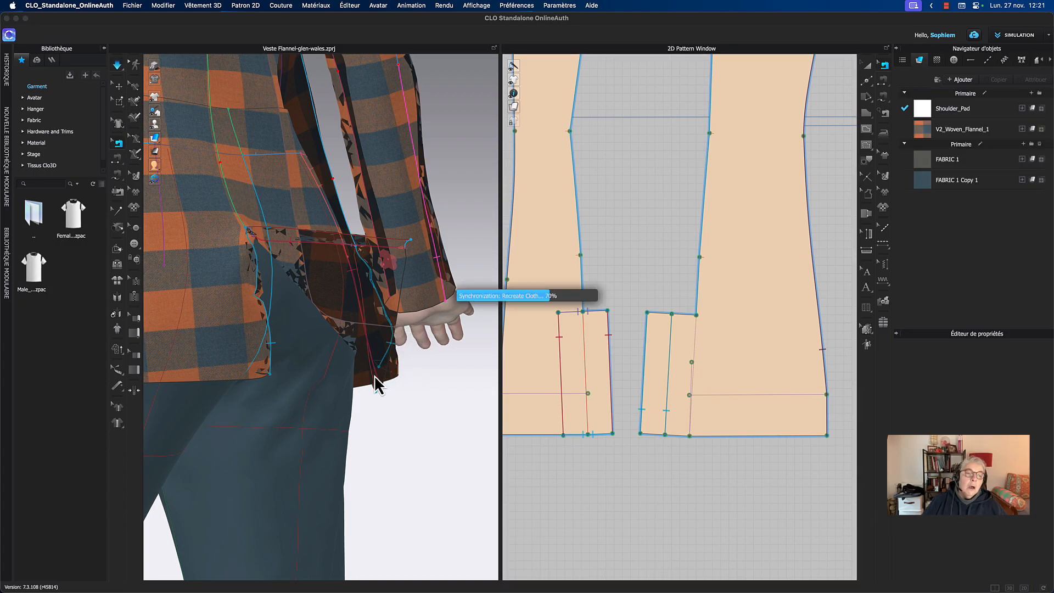
pyautogui.moveTo(257, 245); pyautogui.dragTo(263, 247)
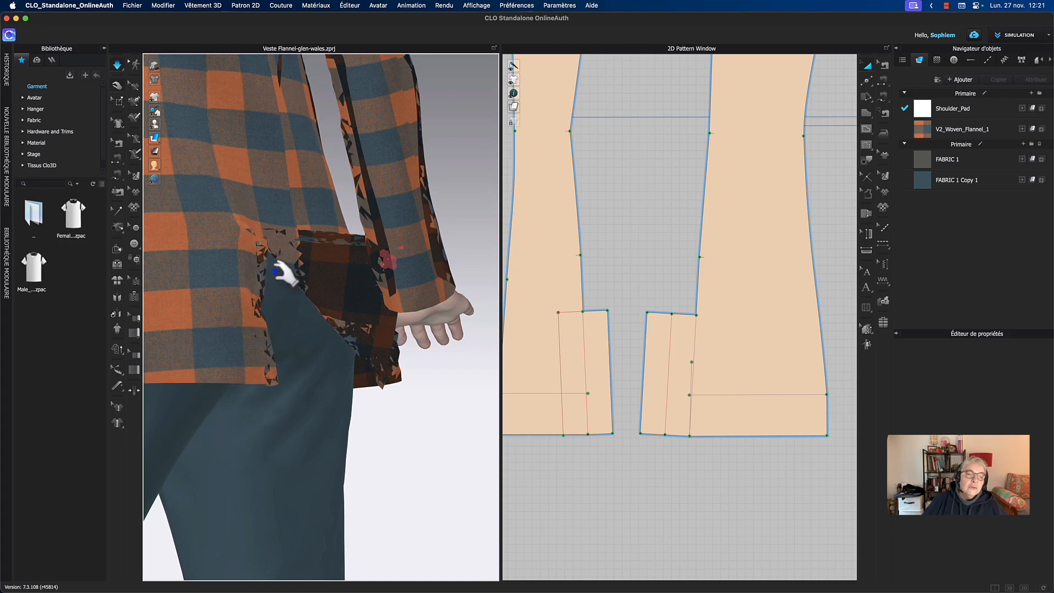
# - Pull the pinned centre panel corner higher in simulation to clear the vent opening
pyautogui.press('space')
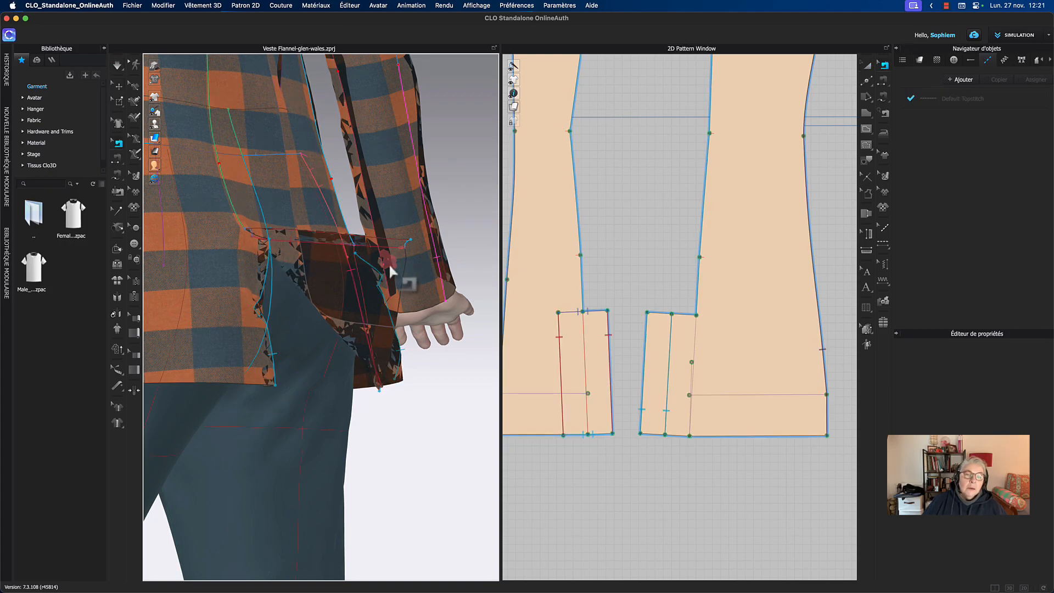
pyautogui.press('space')
pyautogui.moveTo(400, 258); pyautogui.dragTo(385, 166)
# - Draw the side panel's vent extension outward from its top end down to the hem corner in simulation
pyautogui.moveTo(269, 366); pyautogui.dragTo(277, 399)
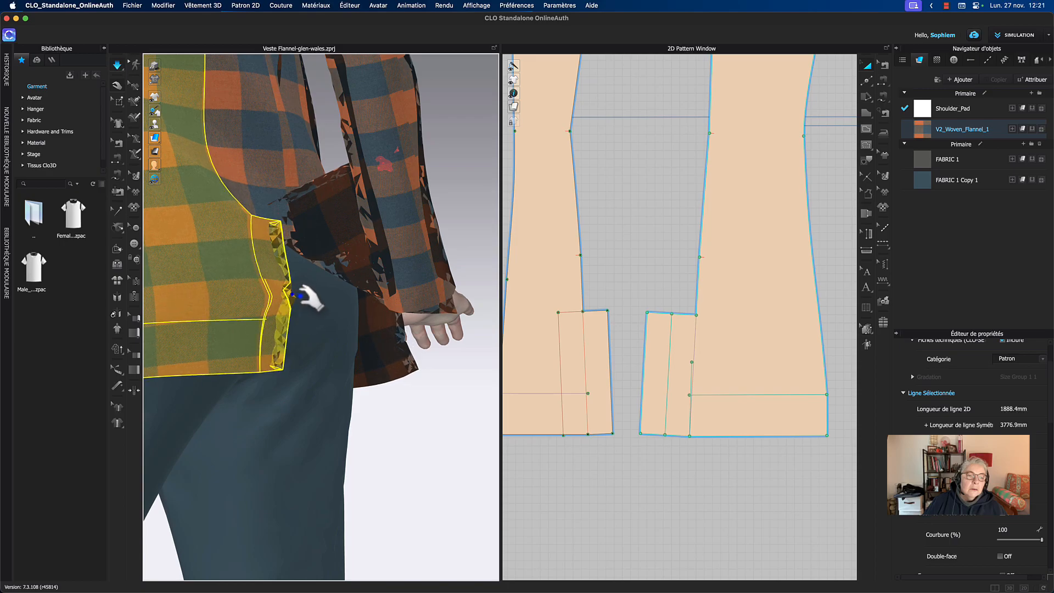
pyautogui.moveTo(303, 295); pyautogui.dragTo(277, 285)
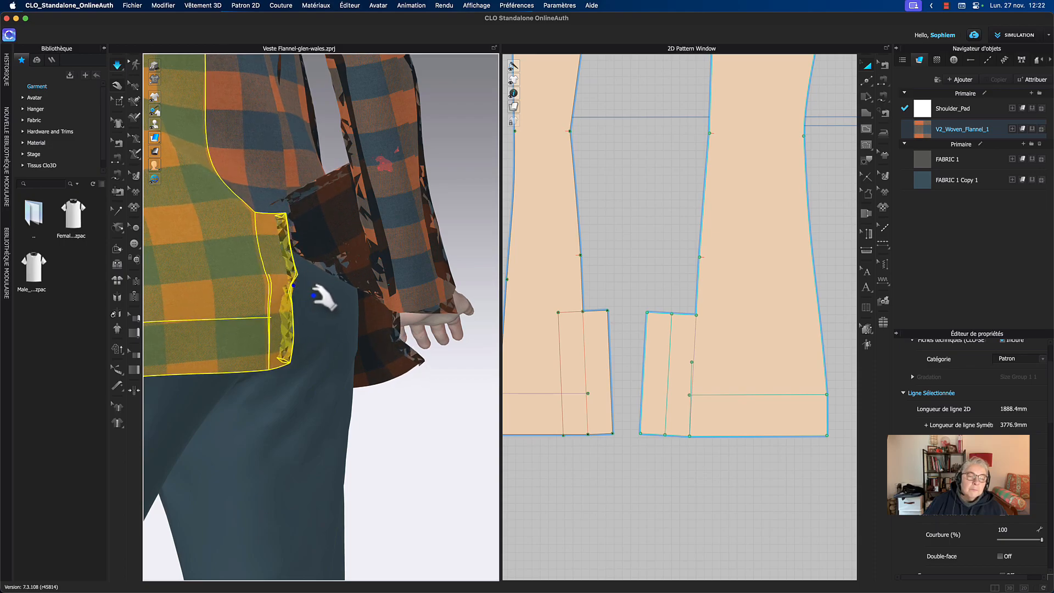
pyautogui.scroll(5, 306, 291)
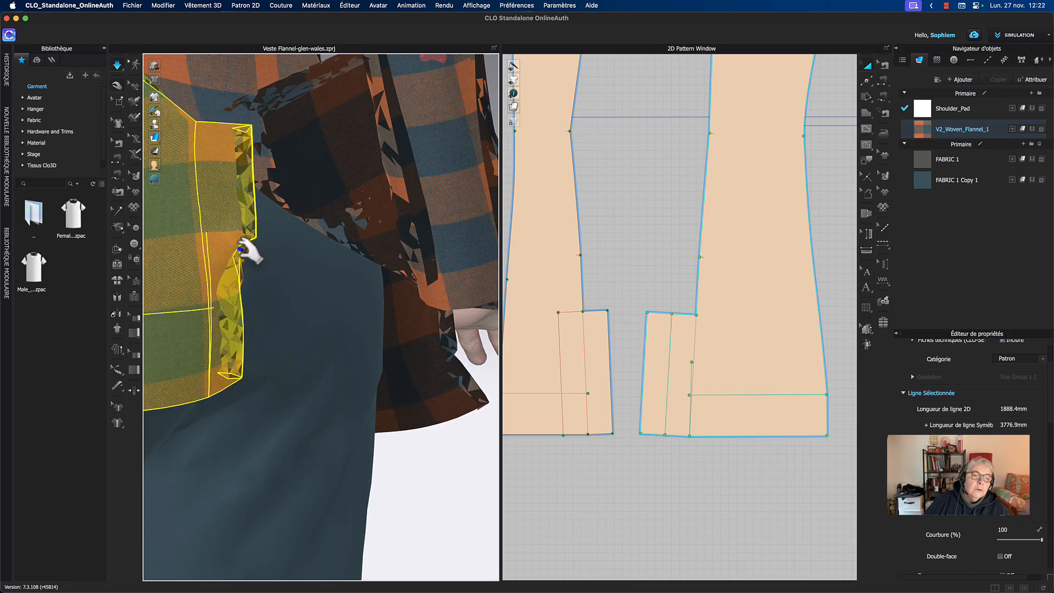
pyautogui.moveTo(266, 285); pyautogui.dragTo(254, 371)
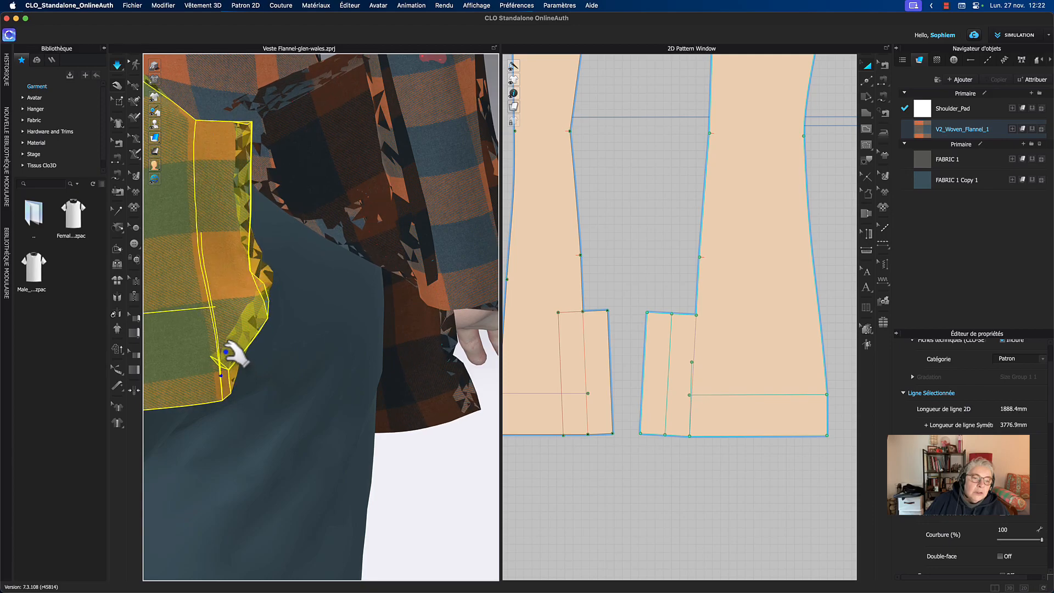
pyautogui.moveTo(275, 351); pyautogui.dragTo(328, 416)
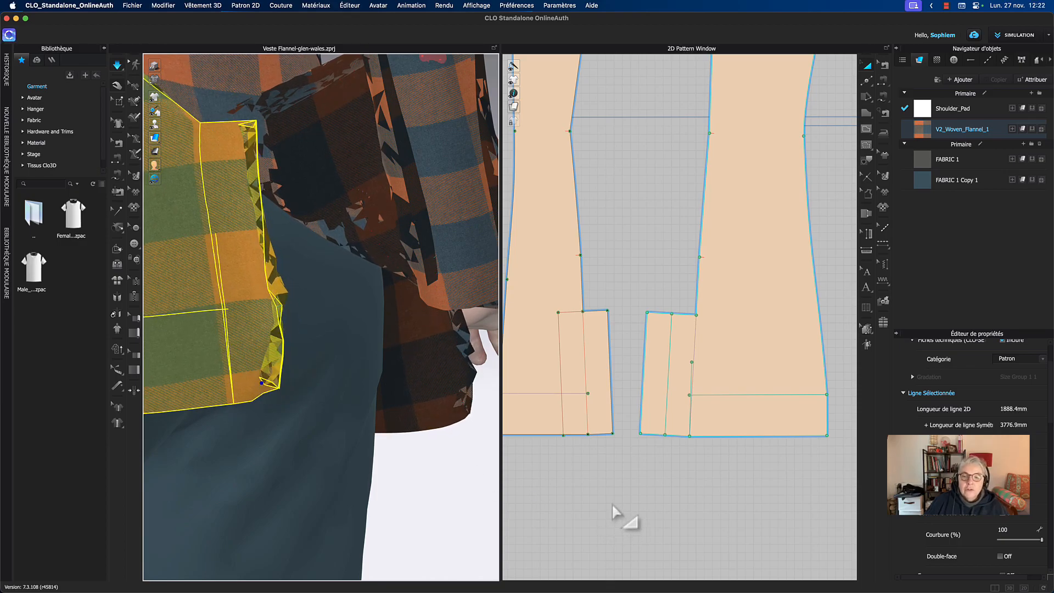
# - Delete the seam joining the side panel extension's outer edge to its middle fold line
pyautogui.click(666, 172)
pyautogui.press('b')
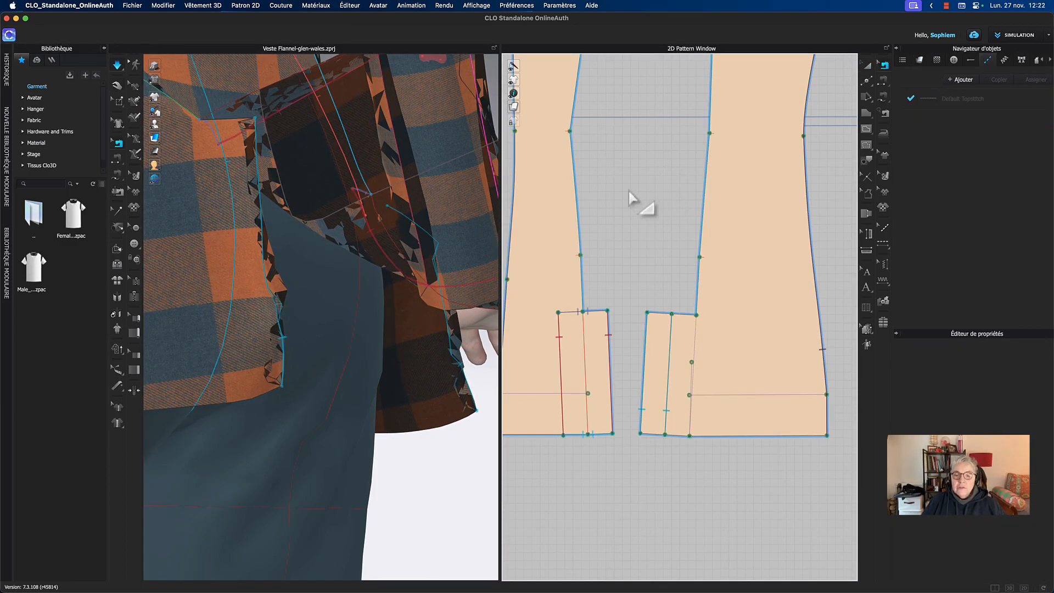
pyautogui.click(644, 380)
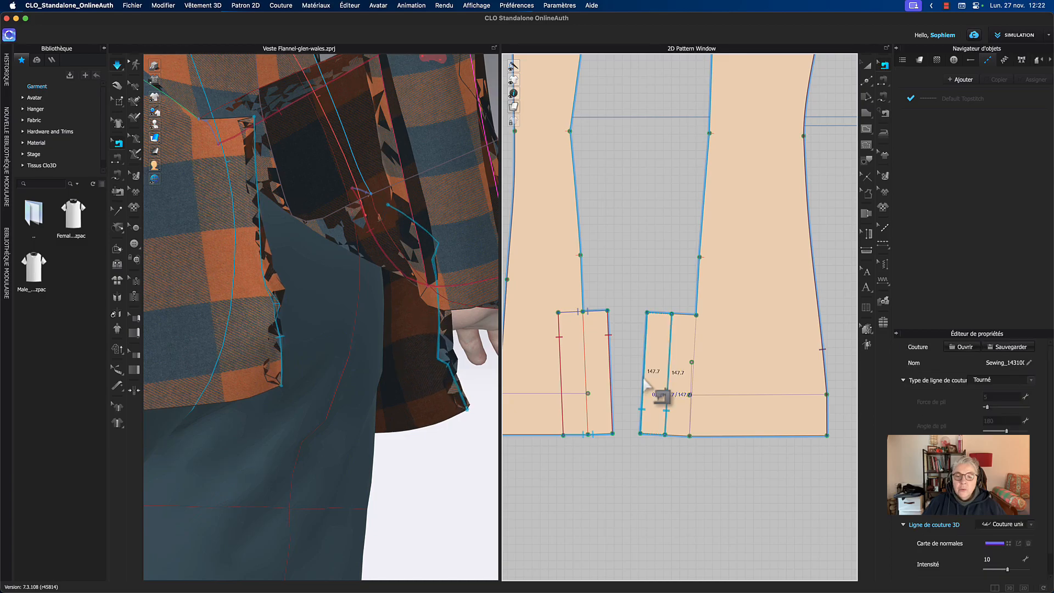
pyautogui.press('Delete')
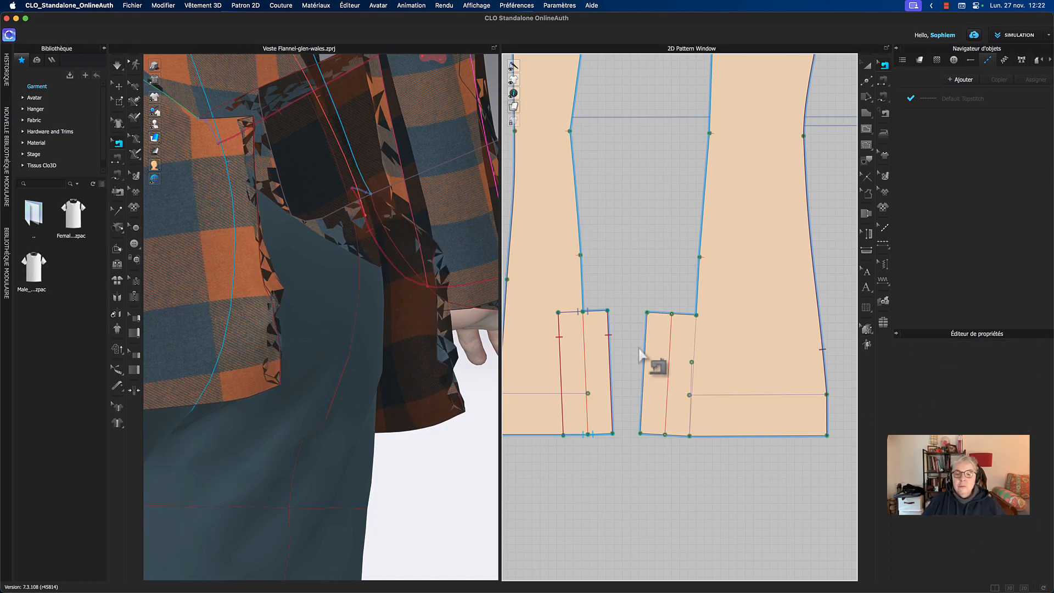
pyautogui.click(644, 363)
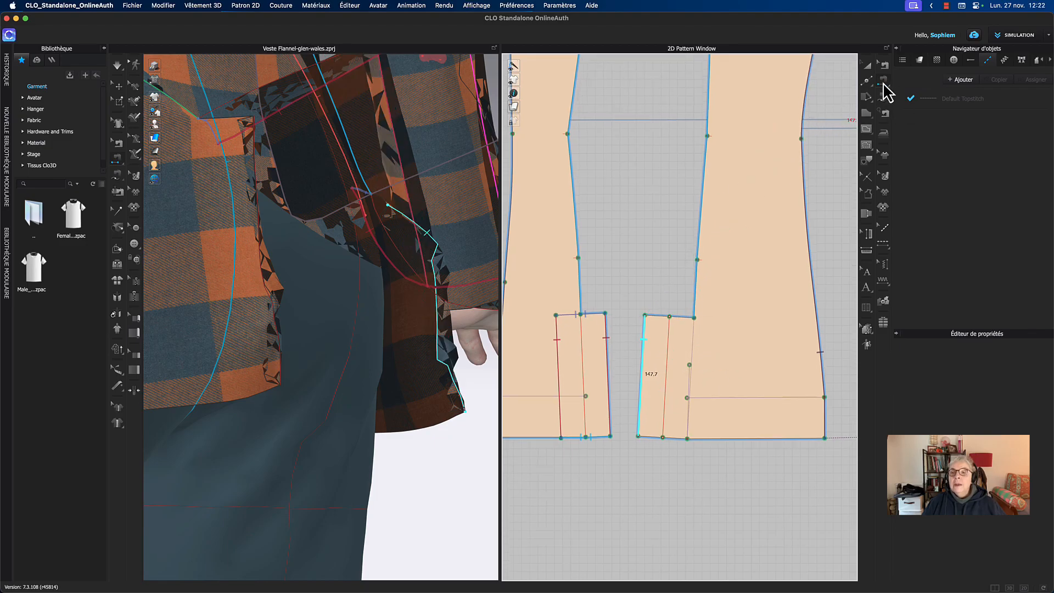
pyautogui.scroll(5, 703, 445)
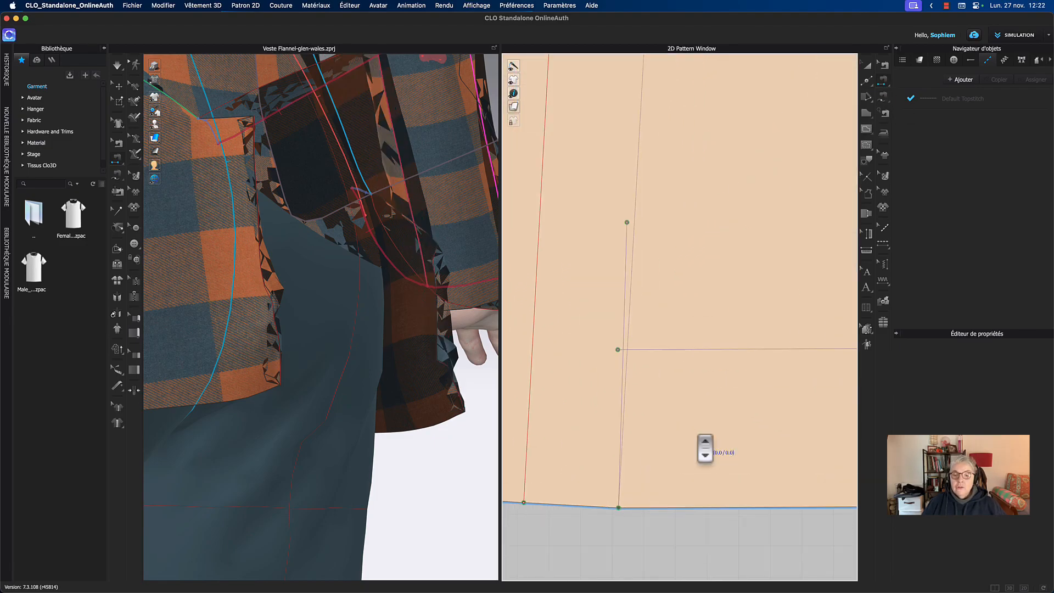
pyautogui.moveTo(689, 291); pyautogui.dragTo(691, 372, button='middle')
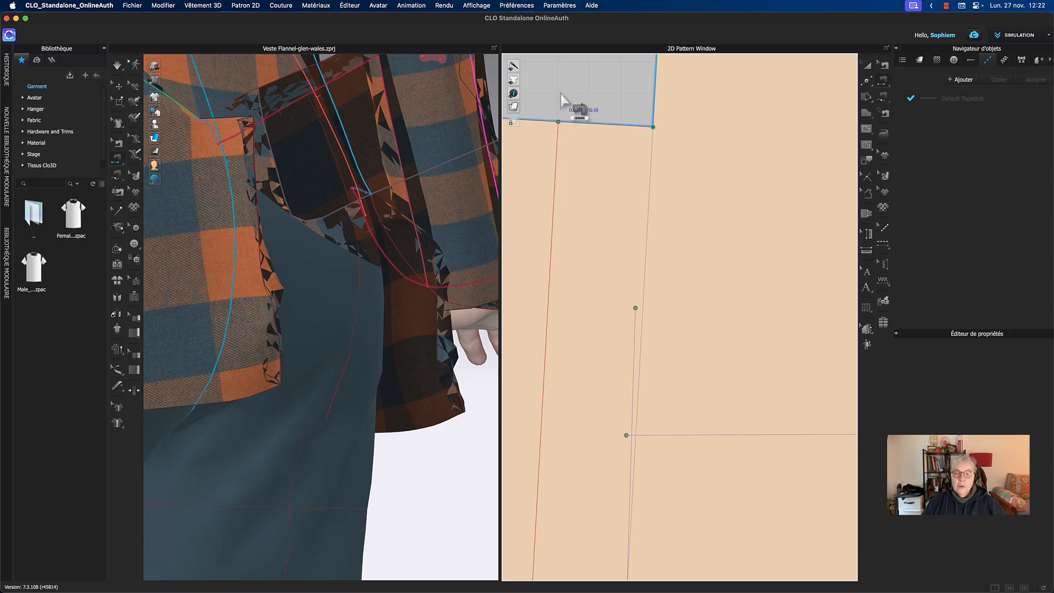
pyautogui.press('Escape')
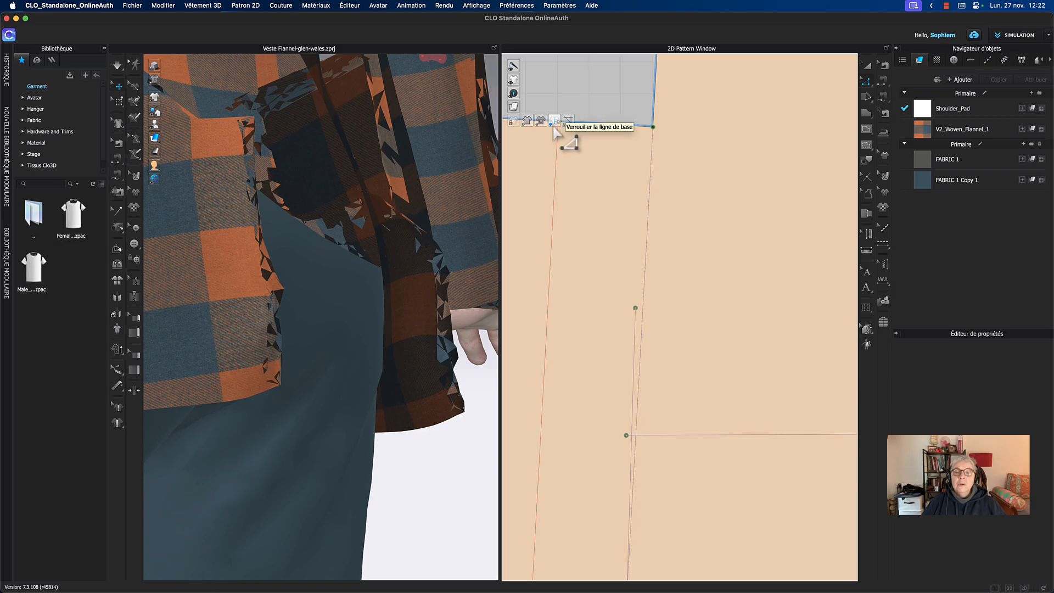
# - Delete the short internal line overlapping the side panel's vent base line, and select the full base line
pyautogui.click(553, 126)
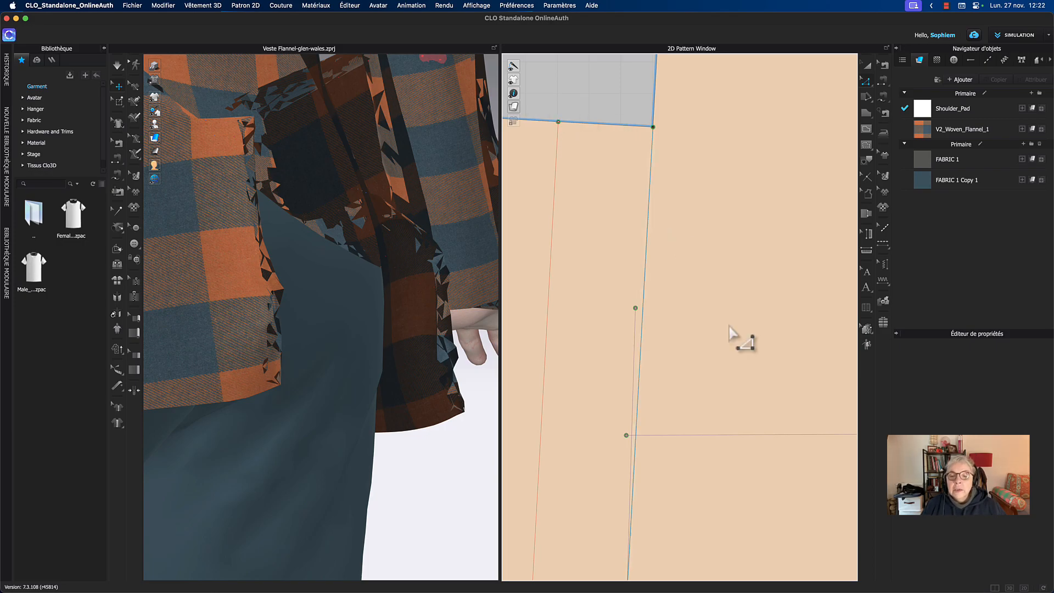
pyautogui.click(634, 362)
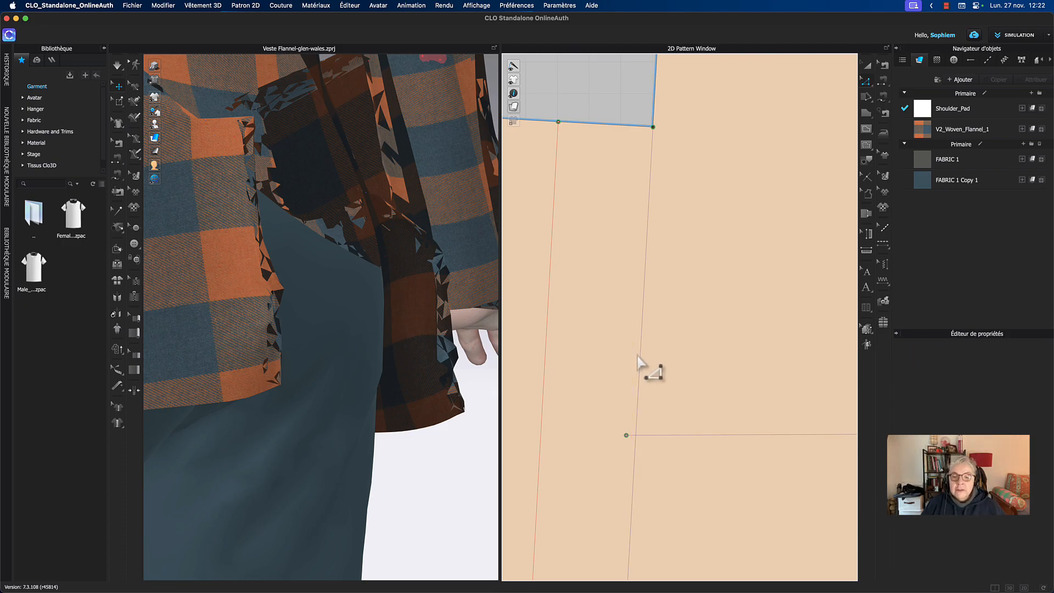
pyautogui.click(641, 363)
pyautogui.rightClick(640, 360)
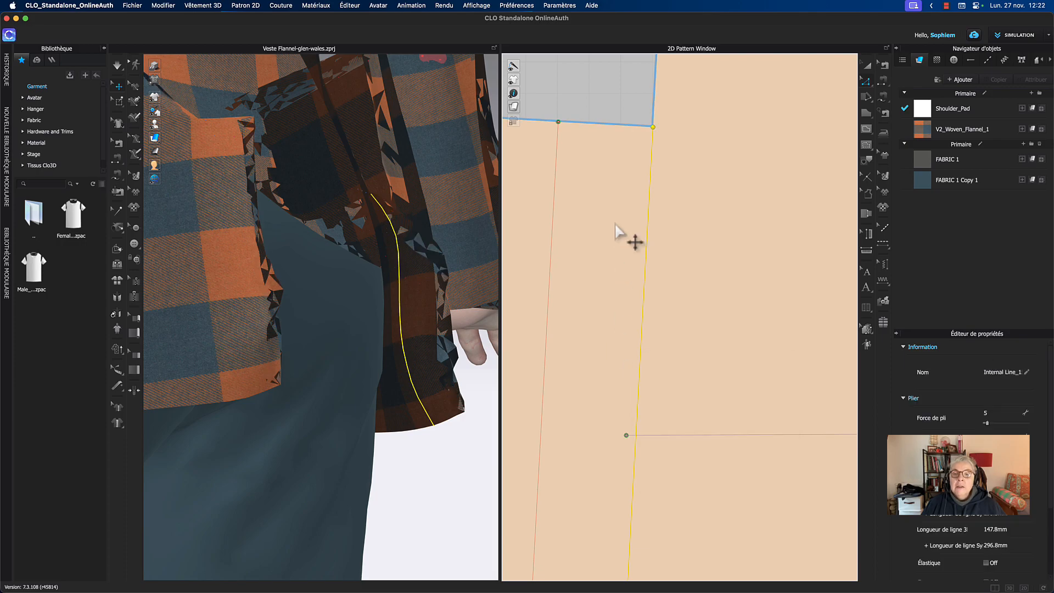
# - Sew the side panel extension's outer edge to the full-length vent base line
pyautogui.scroll(-5, 616, 228)
pyautogui.moveTo(612, 239); pyautogui.dragTo(635, 257, button='middle')
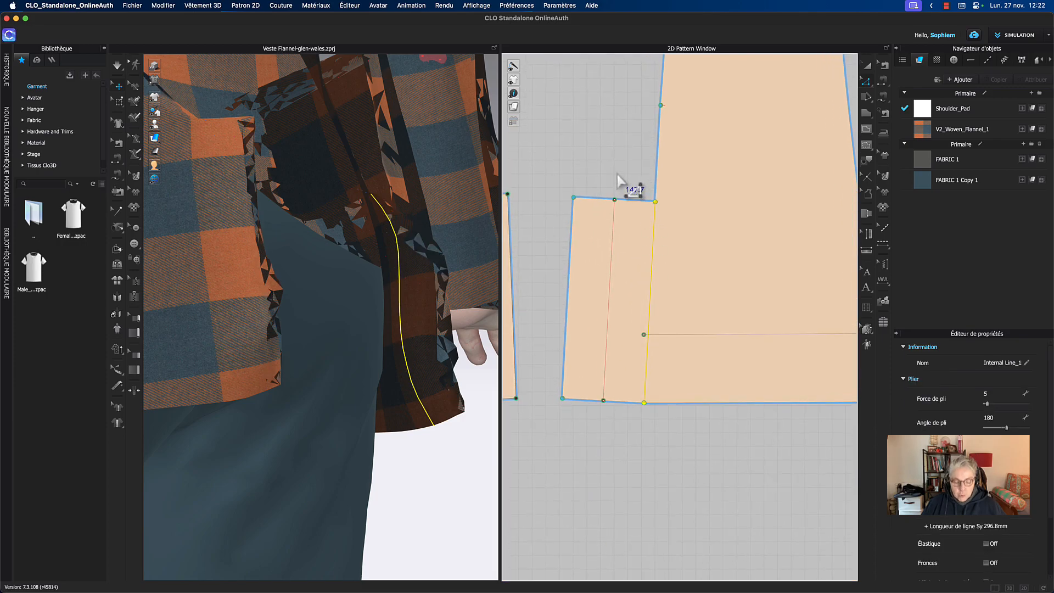
pyautogui.moveTo(618, 174); pyautogui.dragTo(628, 183, button='middle')
pyautogui.press('m')
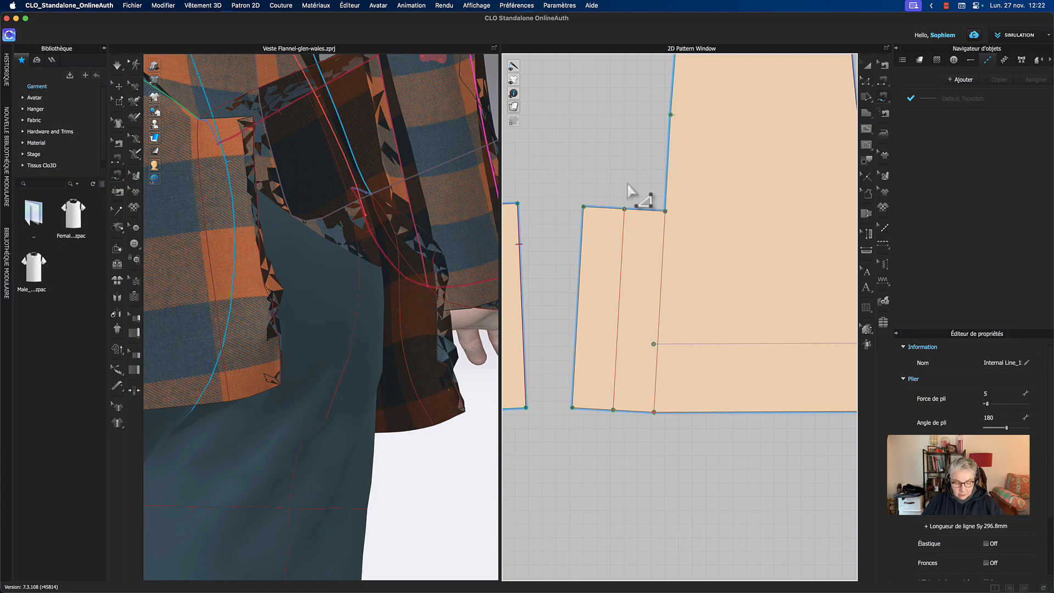
pyautogui.click(581, 277)
pyautogui.click(660, 277)
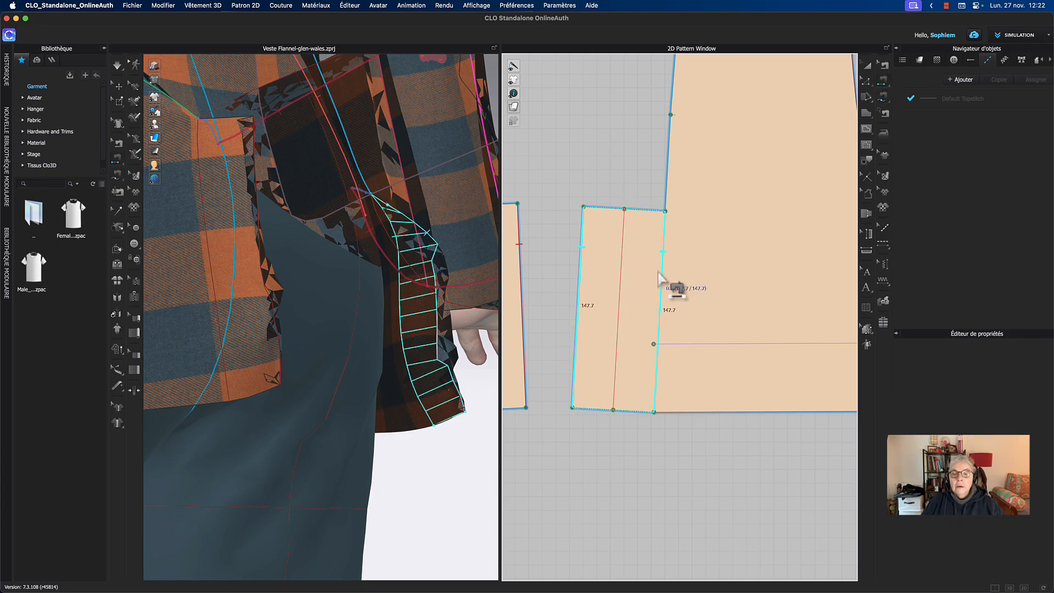
pyautogui.click(662, 272)
# - Simulate the jacket with the new seam and pull the side panel extension's top corner outward
pyautogui.click(870, 67)
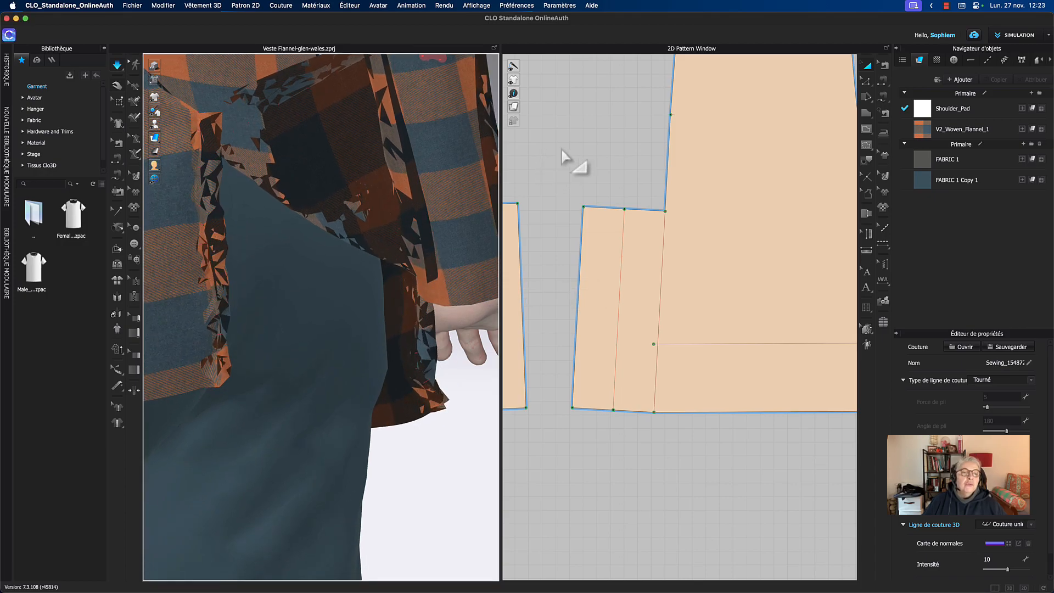
pyautogui.click(217, 373)
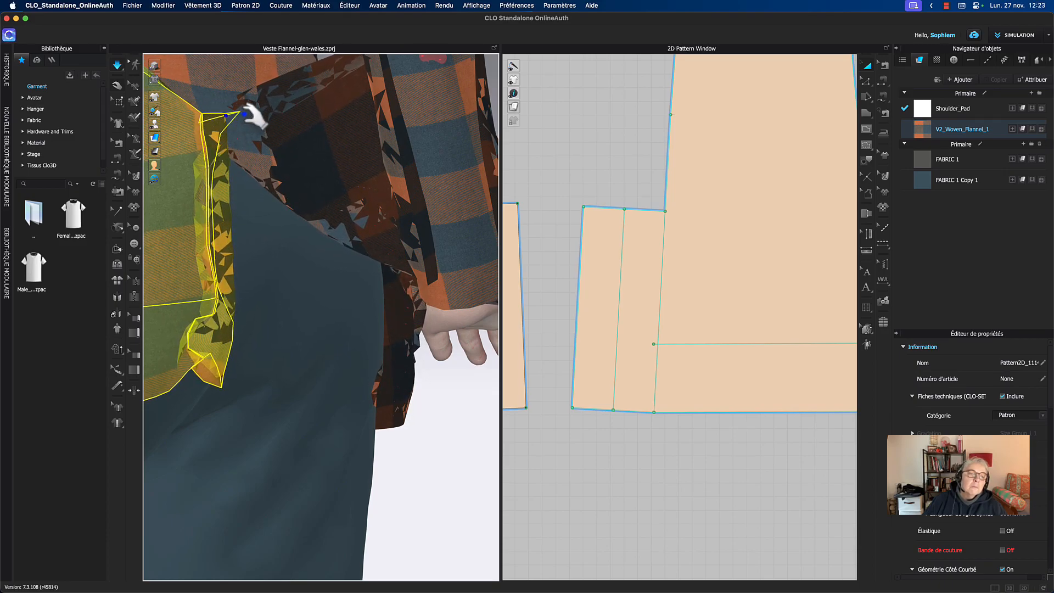
pyautogui.click(640, 207)
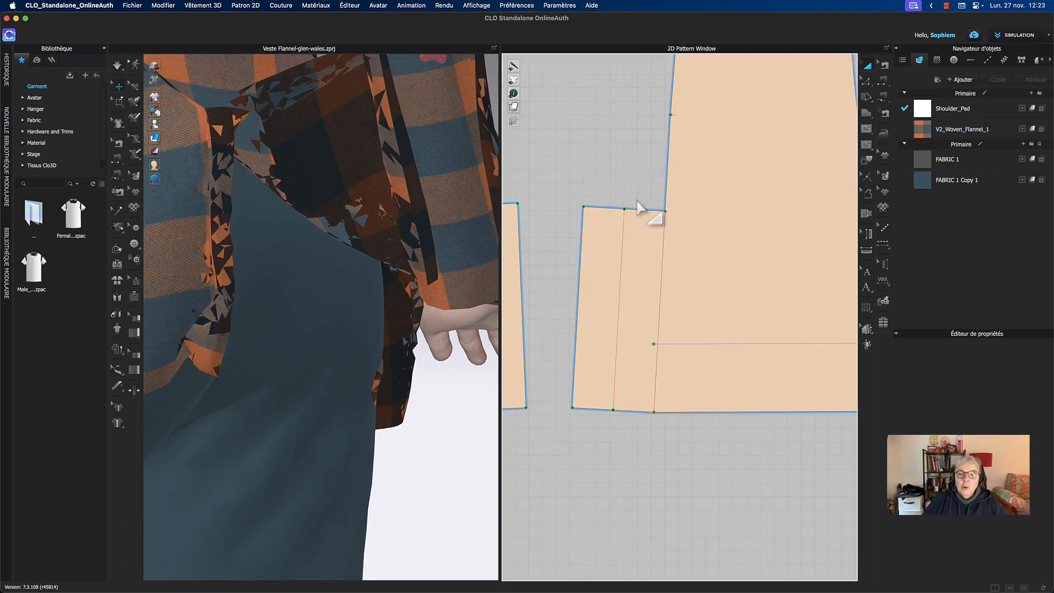
# - Re-simulate the jacket and draw the extension's hem corner and top corner outward from the vent edge
pyautogui.click(623, 237)
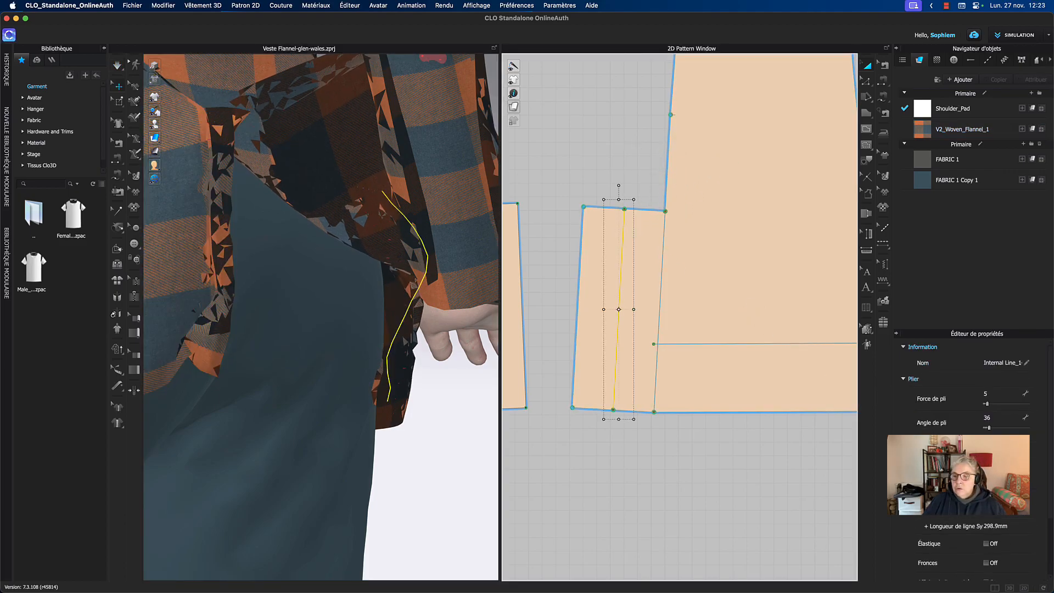
pyautogui.press('space')
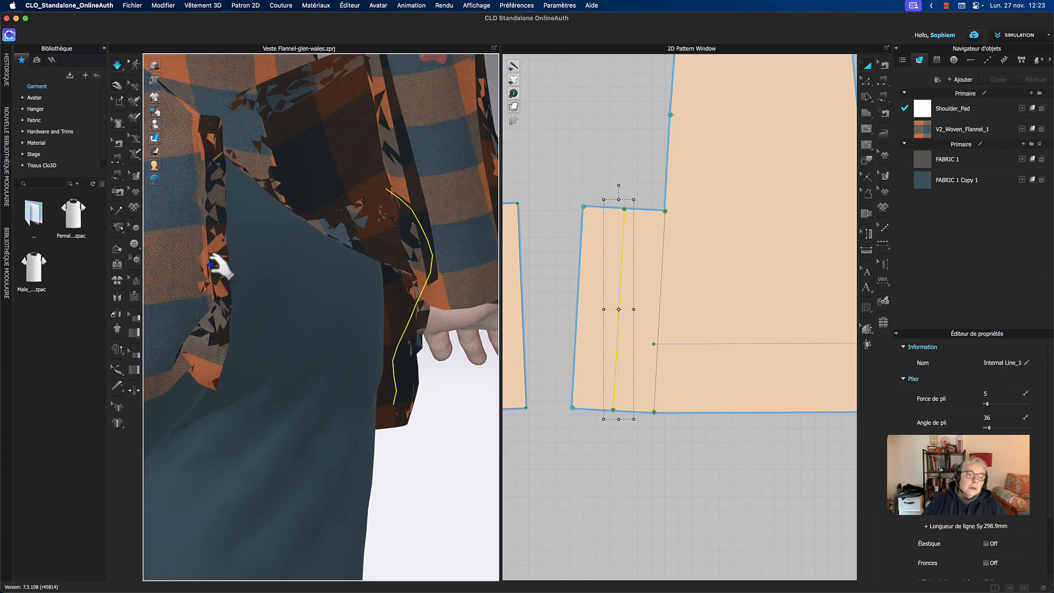
pyautogui.click(210, 264)
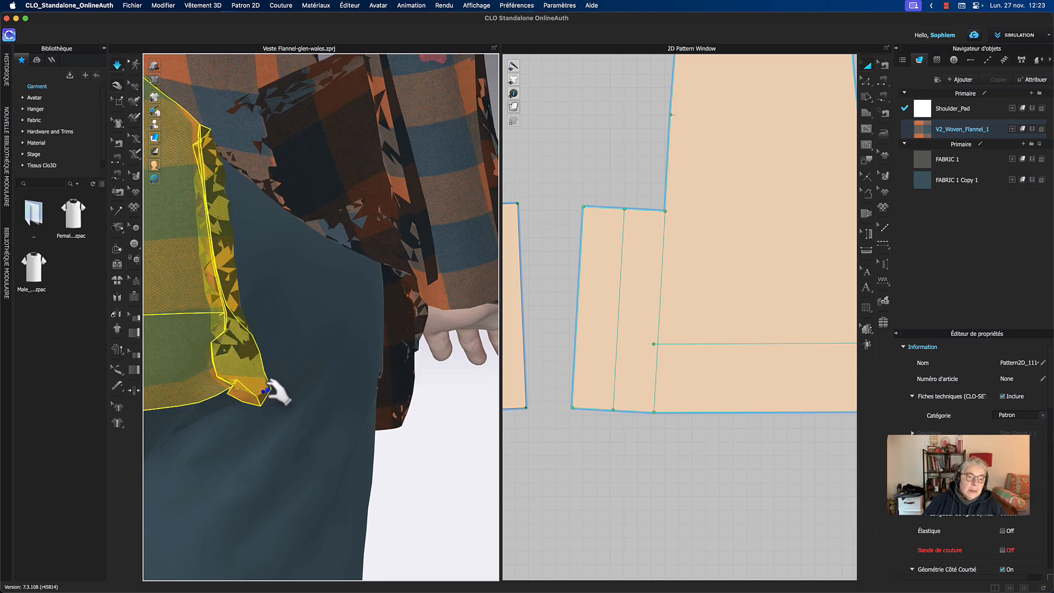
pyautogui.moveTo(278, 388); pyautogui.dragTo(311, 383)
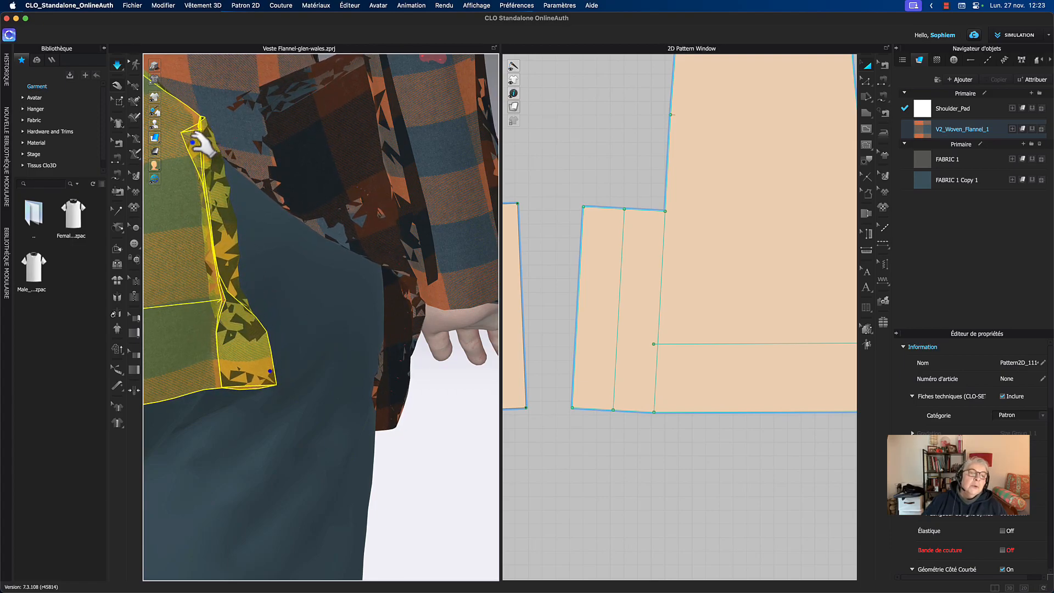
pyautogui.moveTo(186, 139); pyautogui.dragTo(296, 113)
pyautogui.press('space')
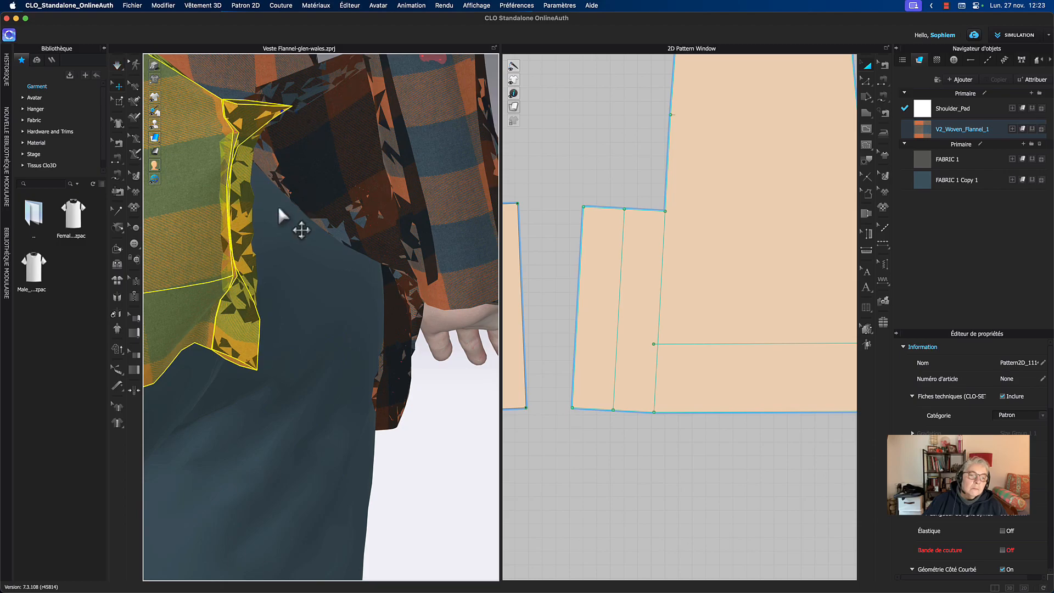
# - Set the fold angle of the side panel extension's middle line to 180
pyautogui.moveTo(541, 158); pyautogui.dragTo(556, 171, button='middle')
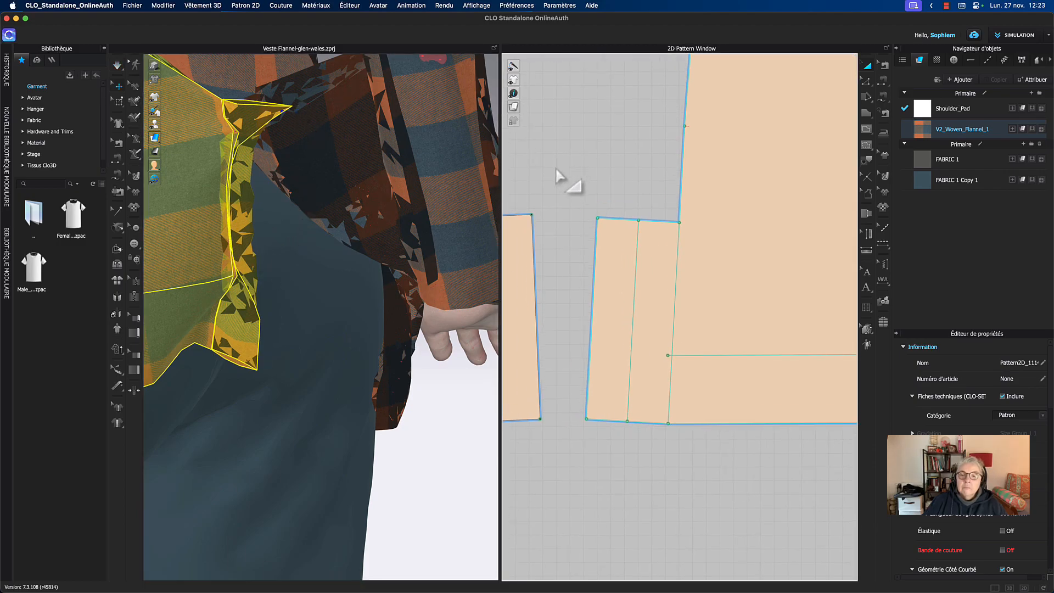
pyautogui.click(618, 167)
pyautogui.click(633, 288)
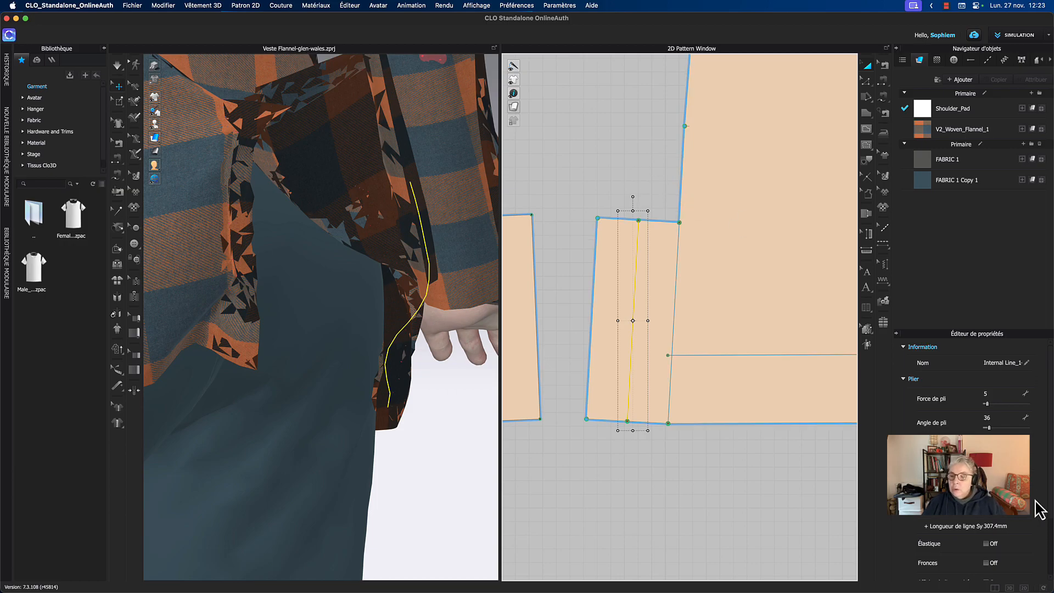
pyautogui.click(1000, 419)
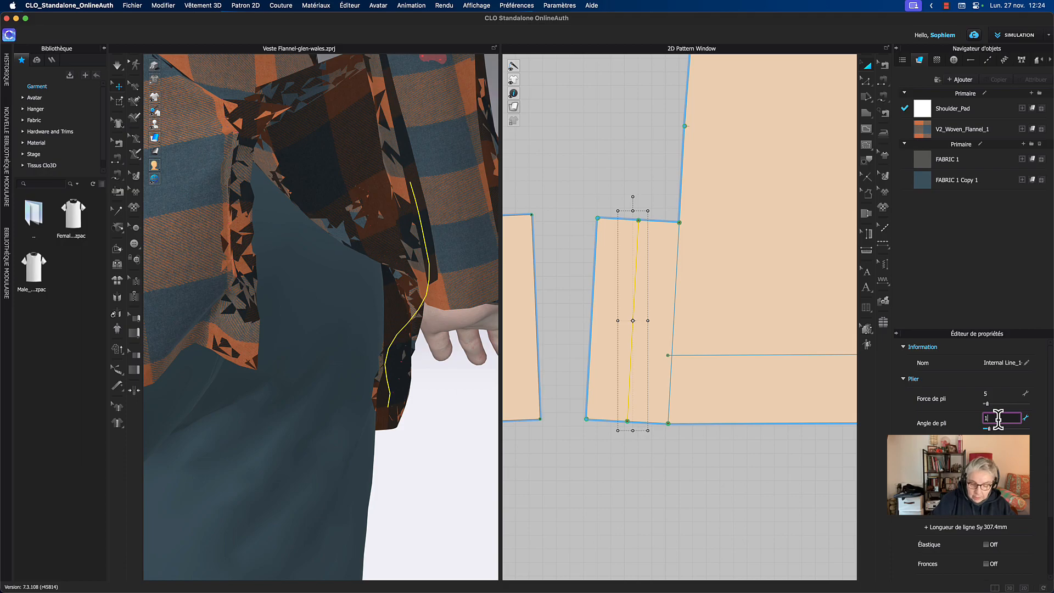
pyautogui.write('180')
pyautogui.press('Return')
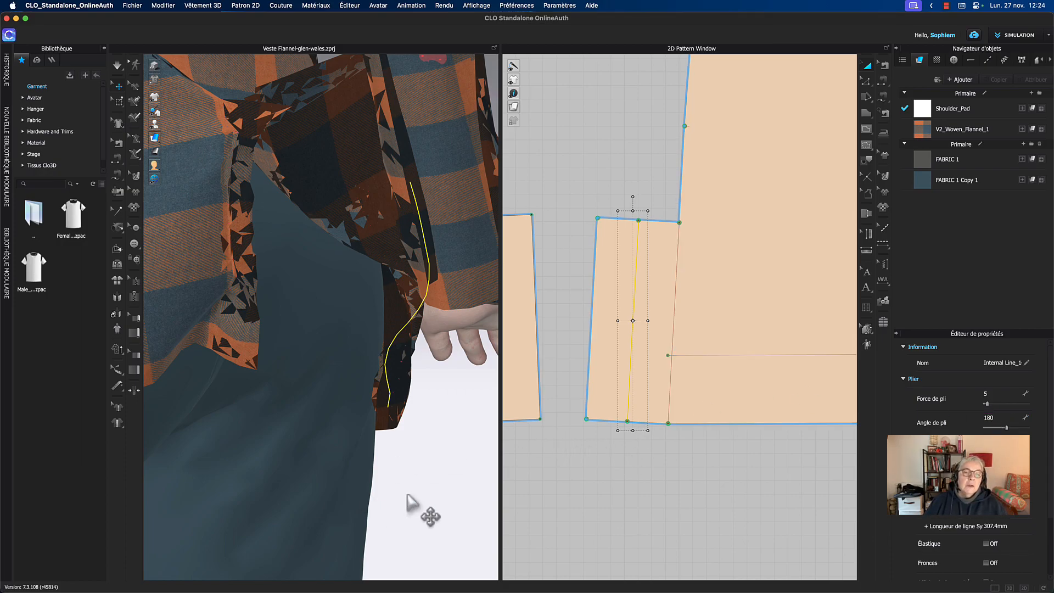
# - Re-simulate the jacket and pull the extension's edge and hem corner outward until the folded extension lies flat
pyautogui.press('space')
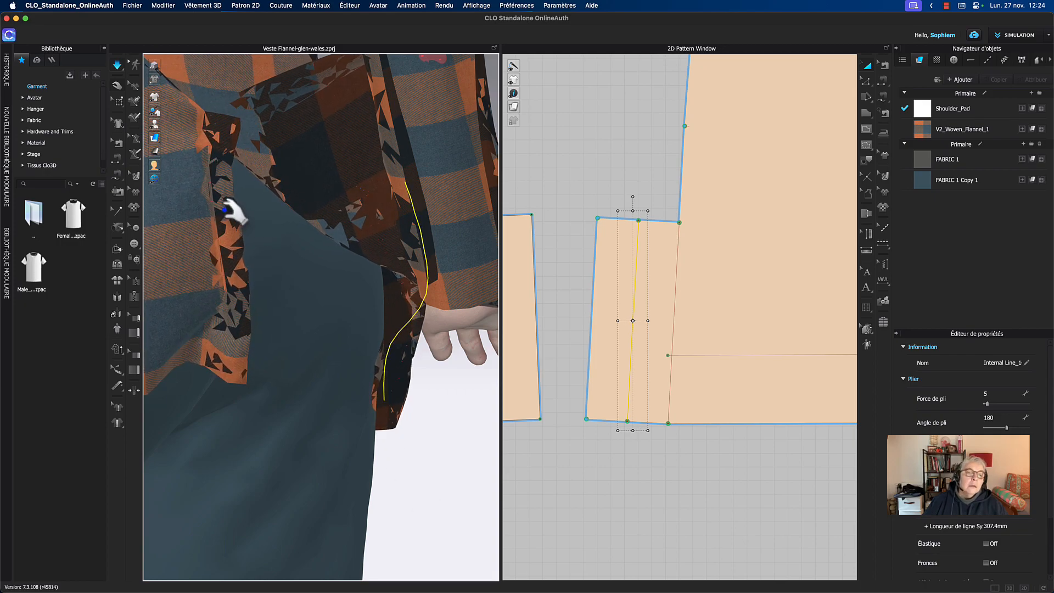
pyautogui.click(228, 221)
pyautogui.moveTo(258, 228); pyautogui.dragTo(357, 244)
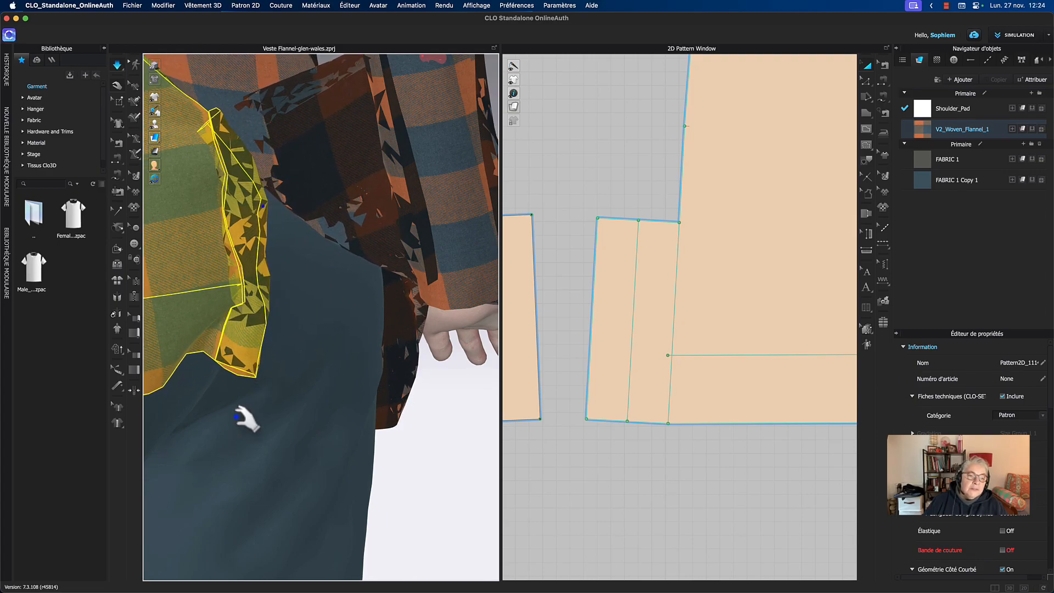
pyautogui.moveTo(269, 391); pyautogui.dragTo(328, 429)
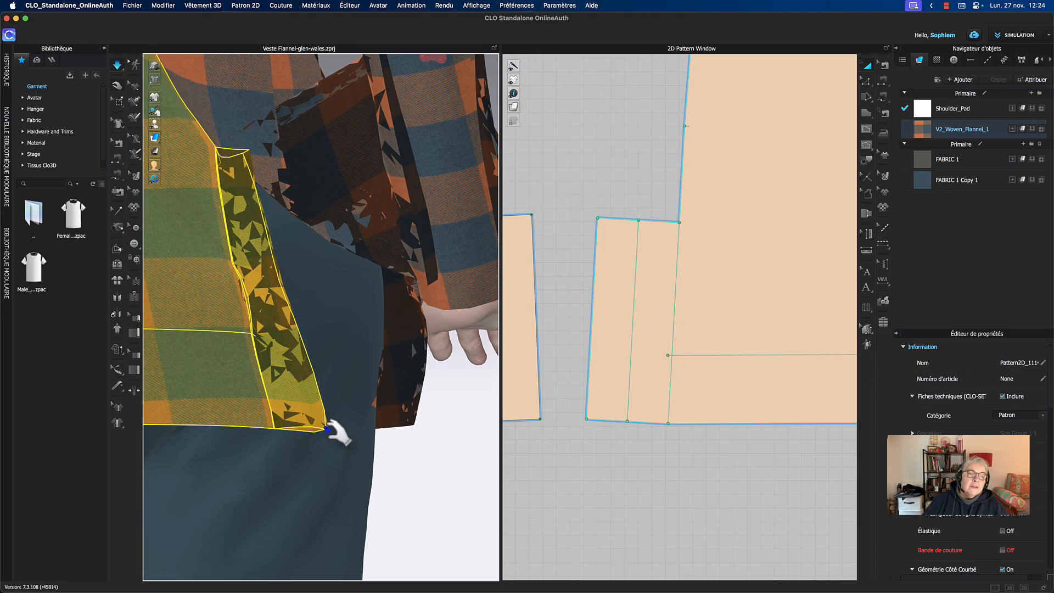
pyautogui.moveTo(328, 430); pyautogui.dragTo(327, 429)
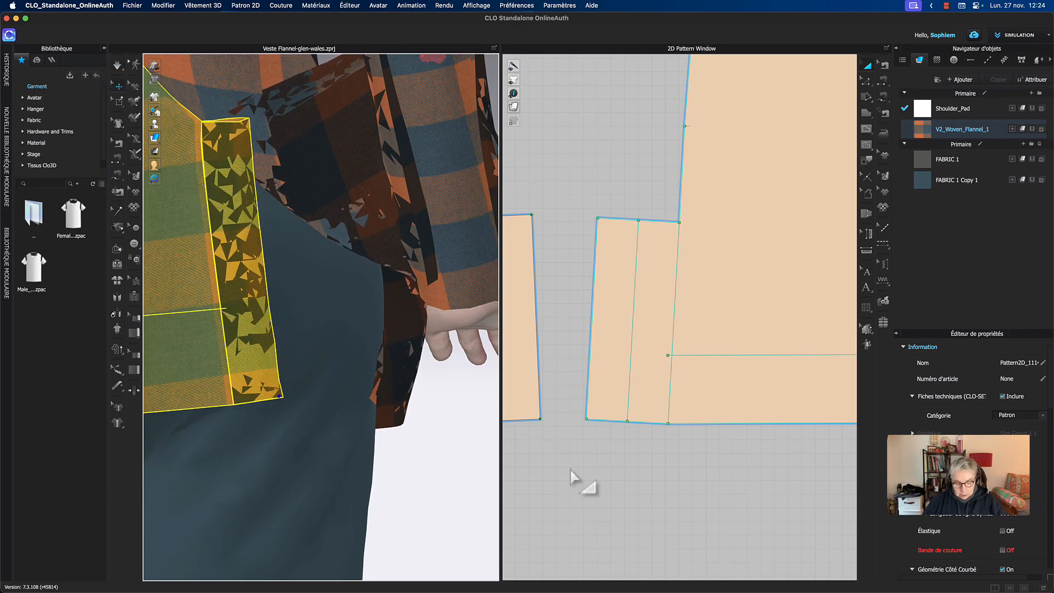
# - Sew together the two halves of the side panel extension's hem edge, and likewise the two halves of its top edge
pyautogui.press('n')
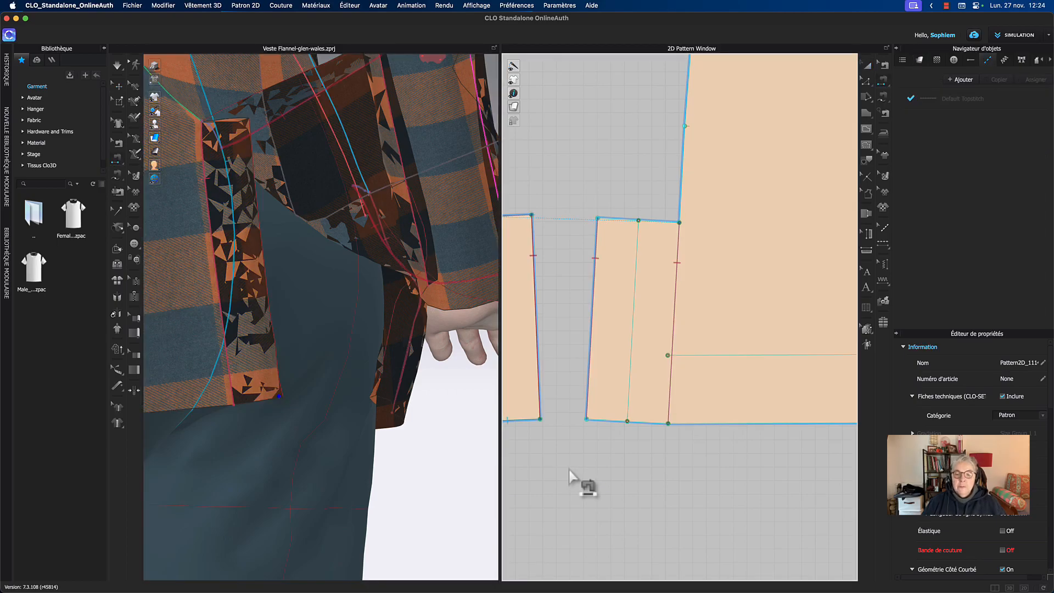
pyautogui.click(620, 429)
pyautogui.click(630, 466)
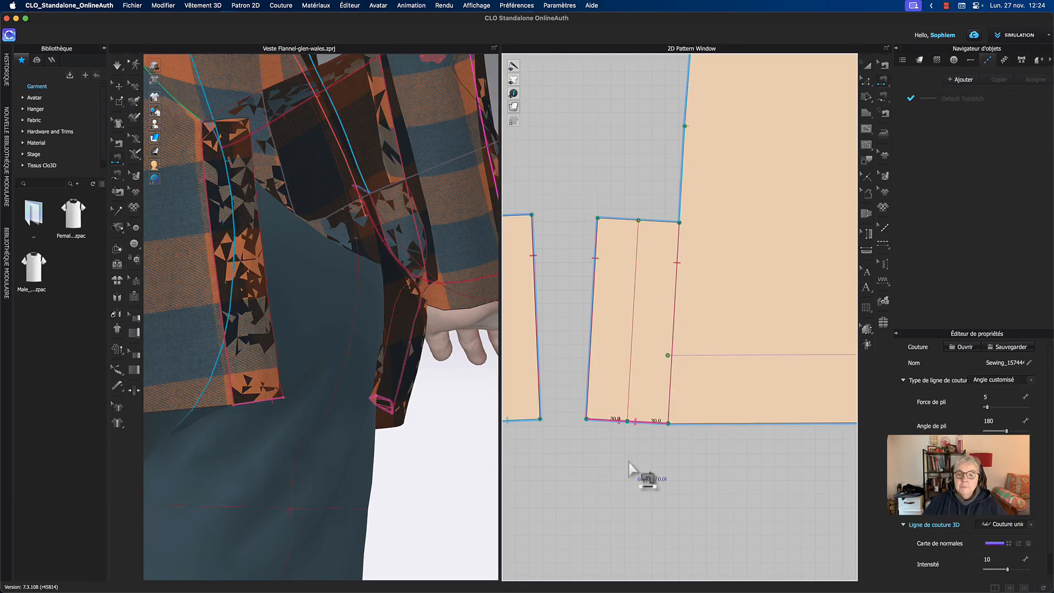
pyautogui.moveTo(636, 460); pyautogui.dragTo(621, 487, button='middle')
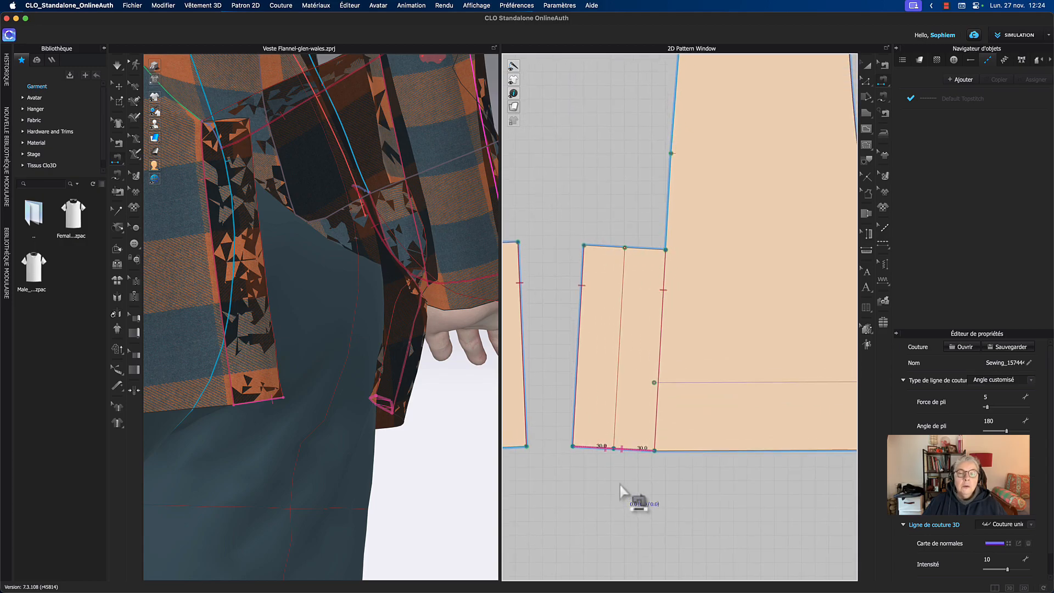
pyautogui.click(619, 254)
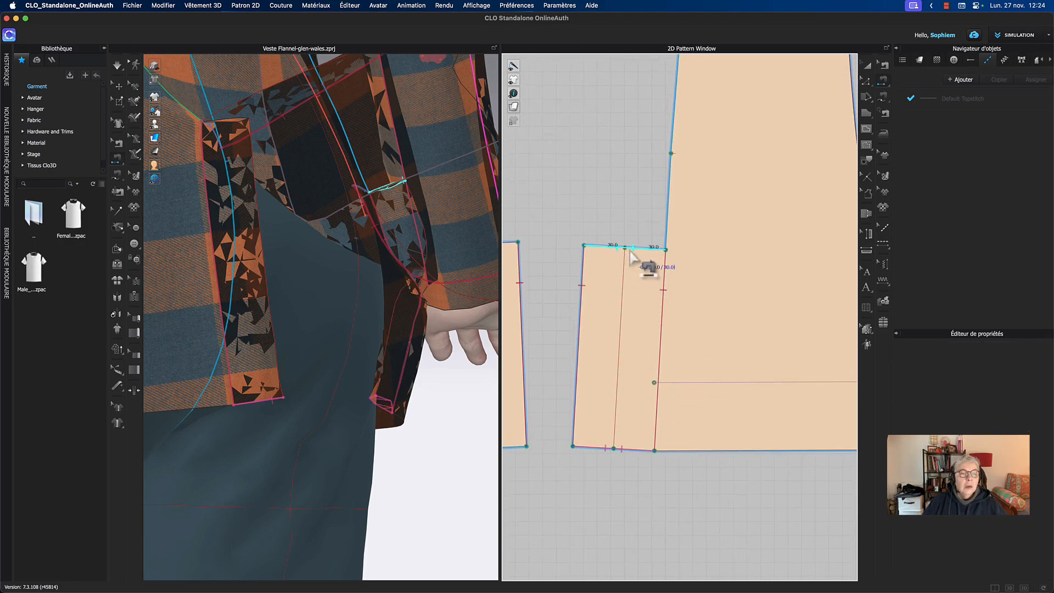
pyautogui.click(616, 147)
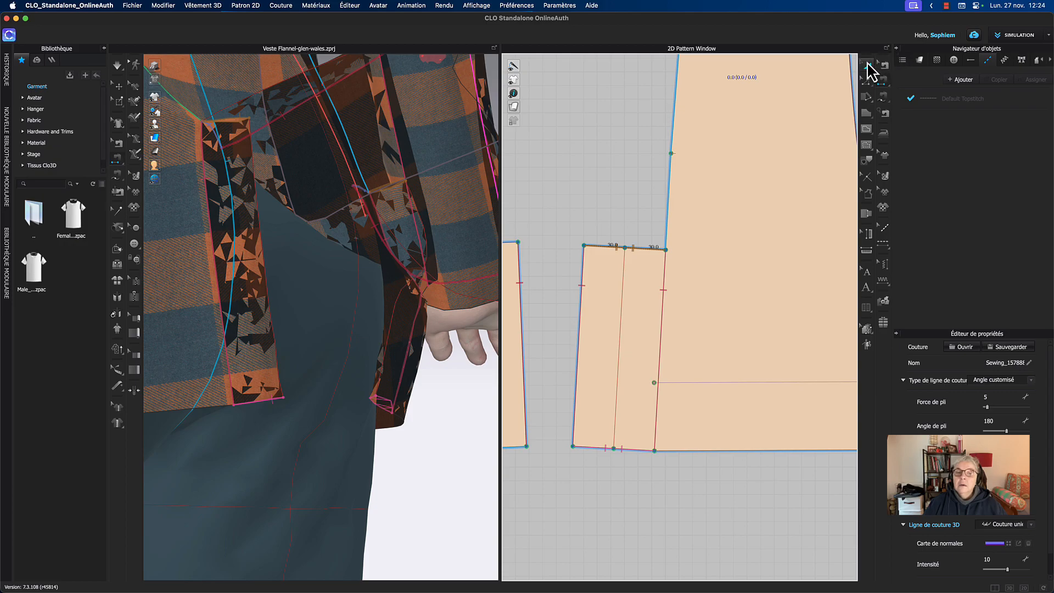
pyautogui.click(867, 66)
pyautogui.scroll(-5, 597, 173)
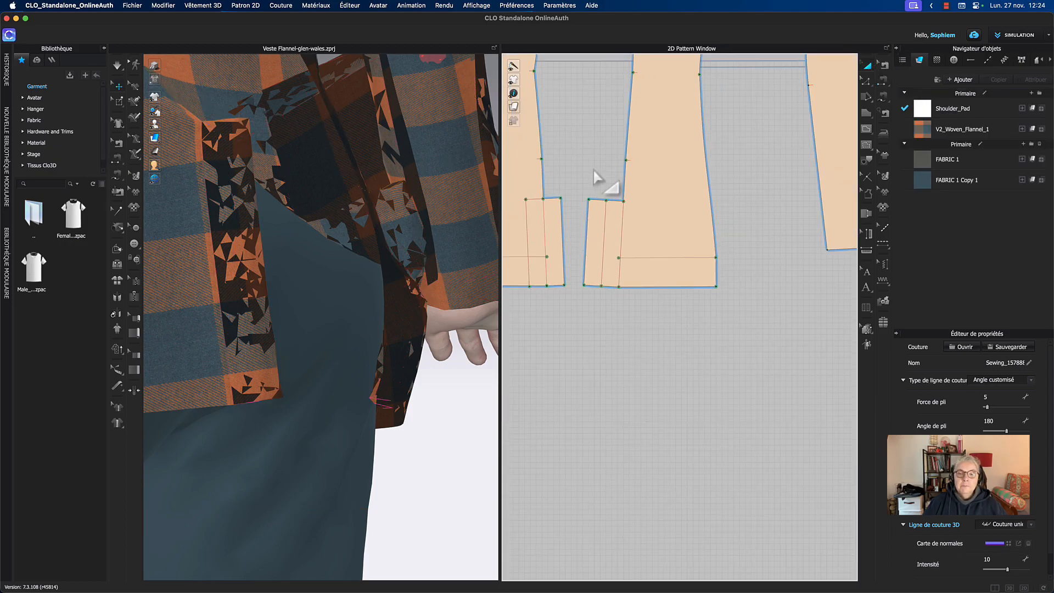
# - Remove all pins from the jacket
pyautogui.moveTo(646, 286); pyautogui.dragTo(656, 290, button='middle')
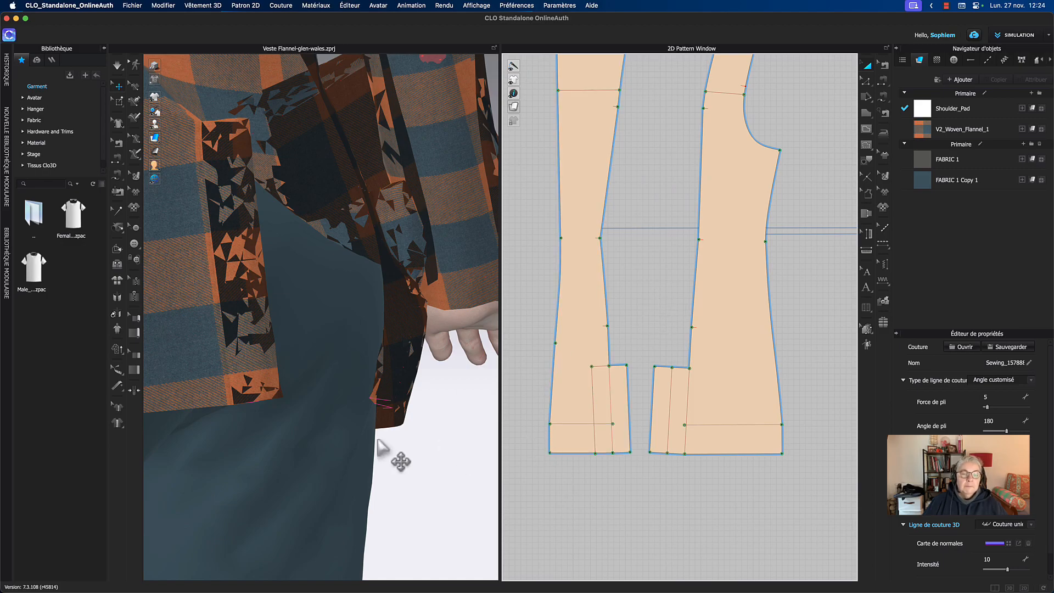
pyautogui.scroll(-3, 447, 446)
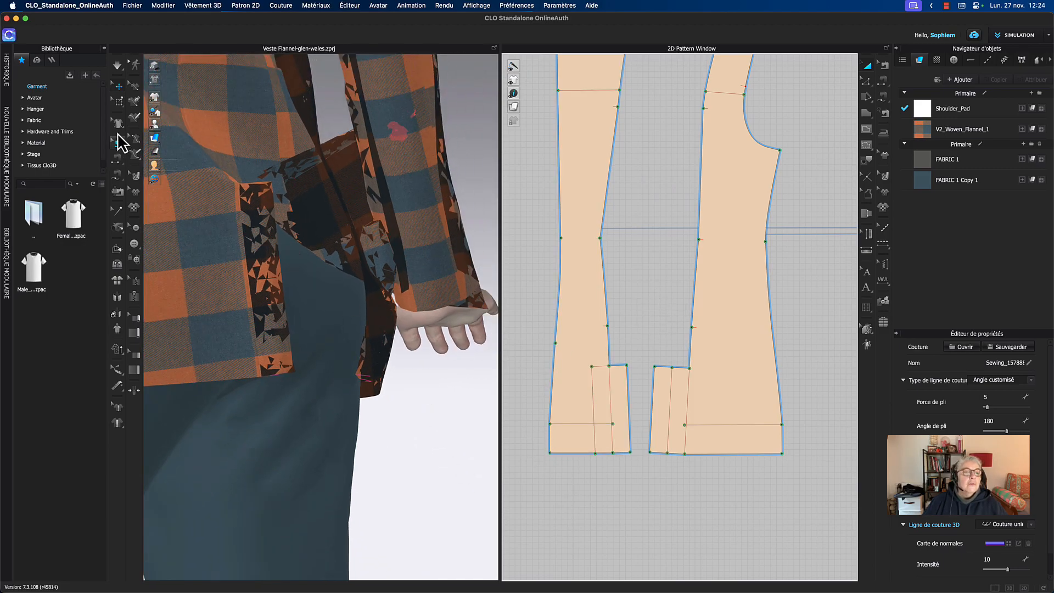
pyautogui.click(117, 103)
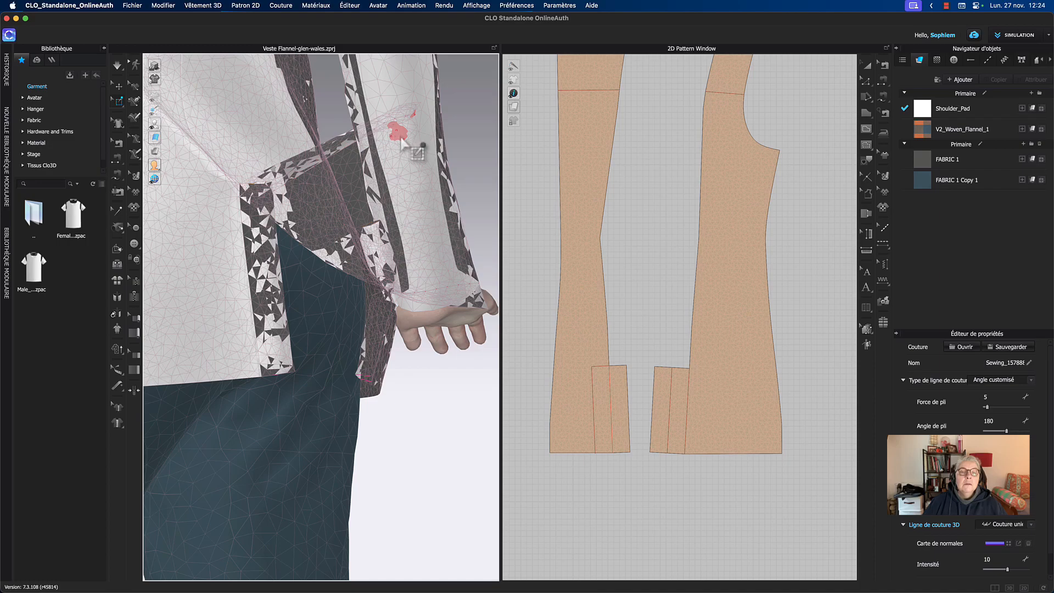
pyautogui.click(402, 142)
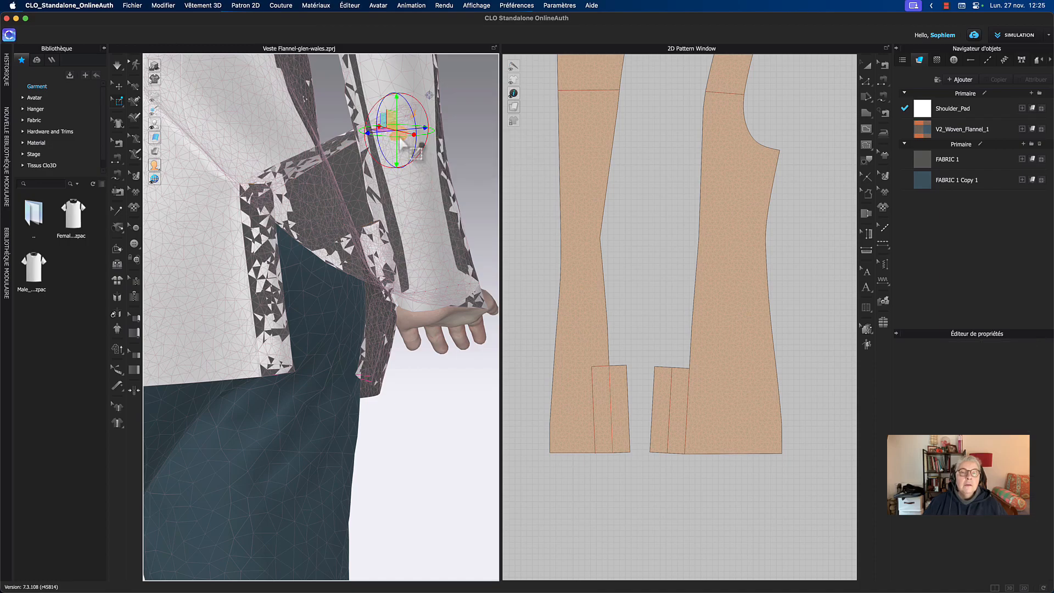
pyautogui.scroll(5, 408, 158)
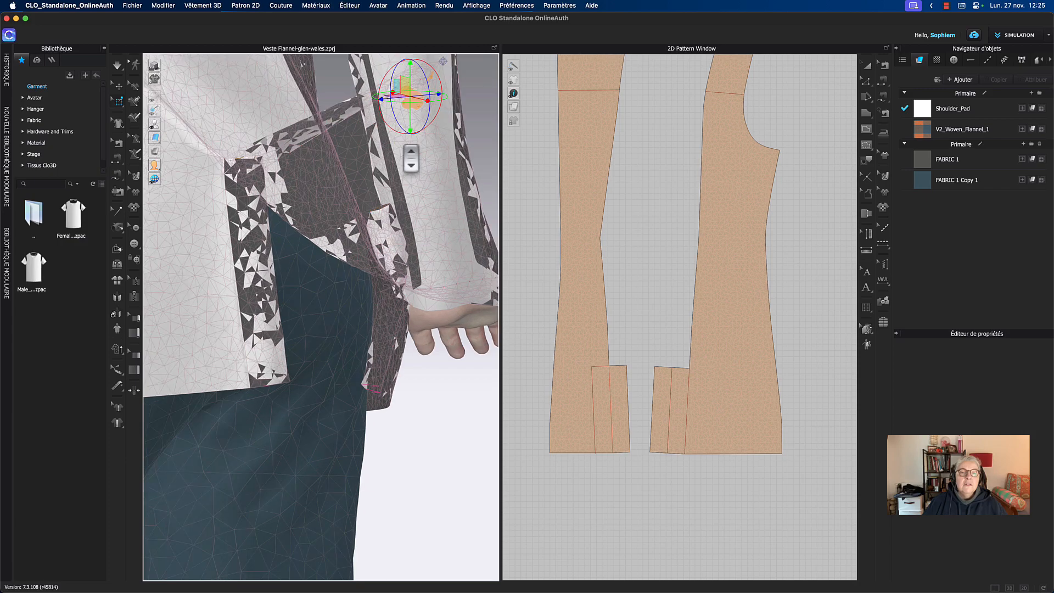
pyautogui.moveTo(408, 158); pyautogui.dragTo(360, 365, button='middle')
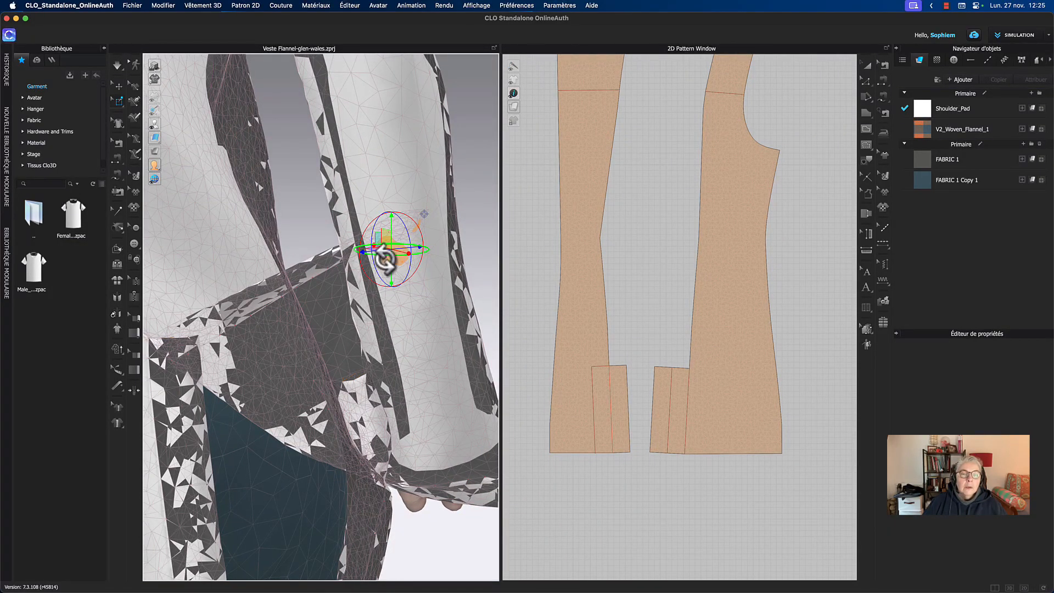
pyautogui.rightClick(401, 266)
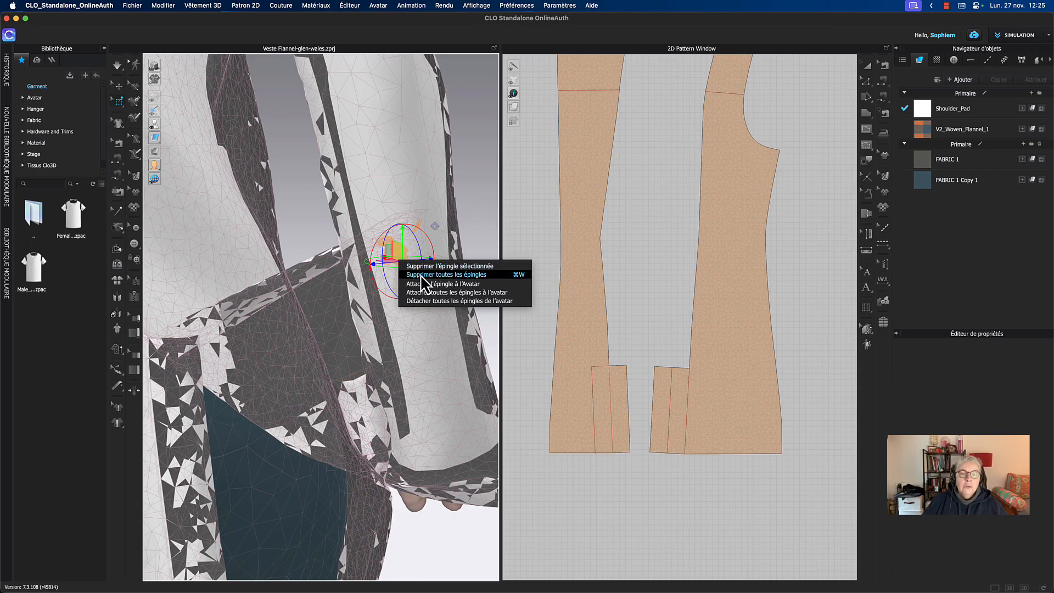
pyautogui.click(421, 275)
pyautogui.scroll(-3, 487, 259)
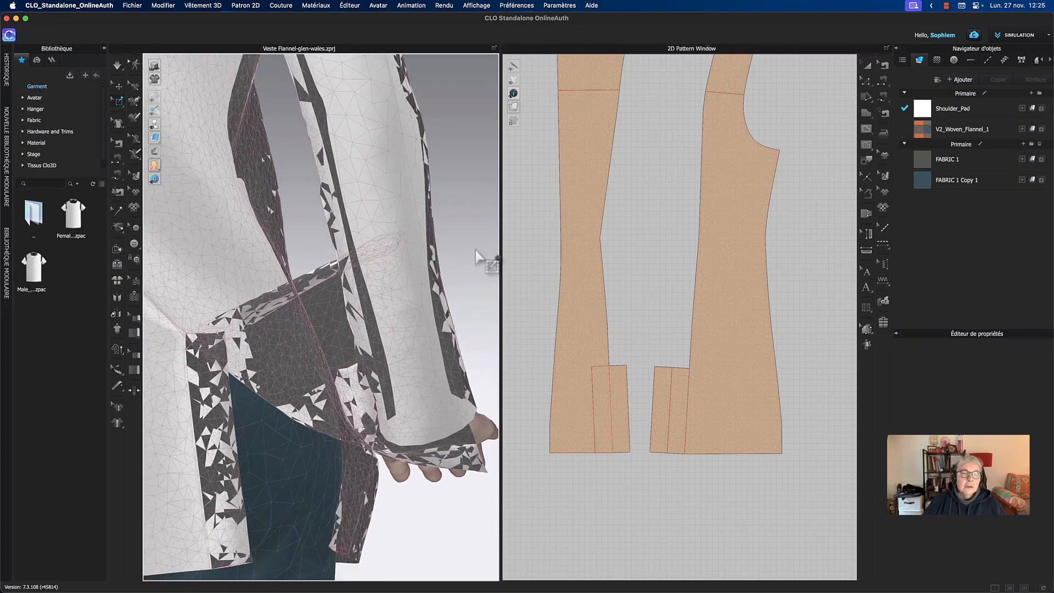
# - Re-simulate the jacket and pull the folded-up centre panel down from the sleeve until its vent facing hangs at the hem
pyautogui.press('space')
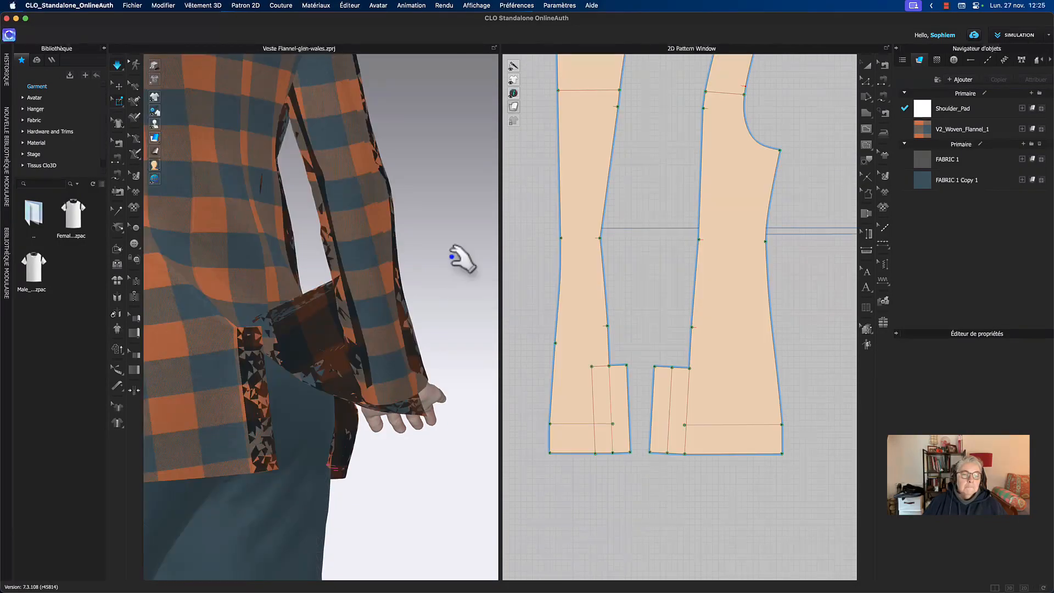
pyautogui.click(325, 300)
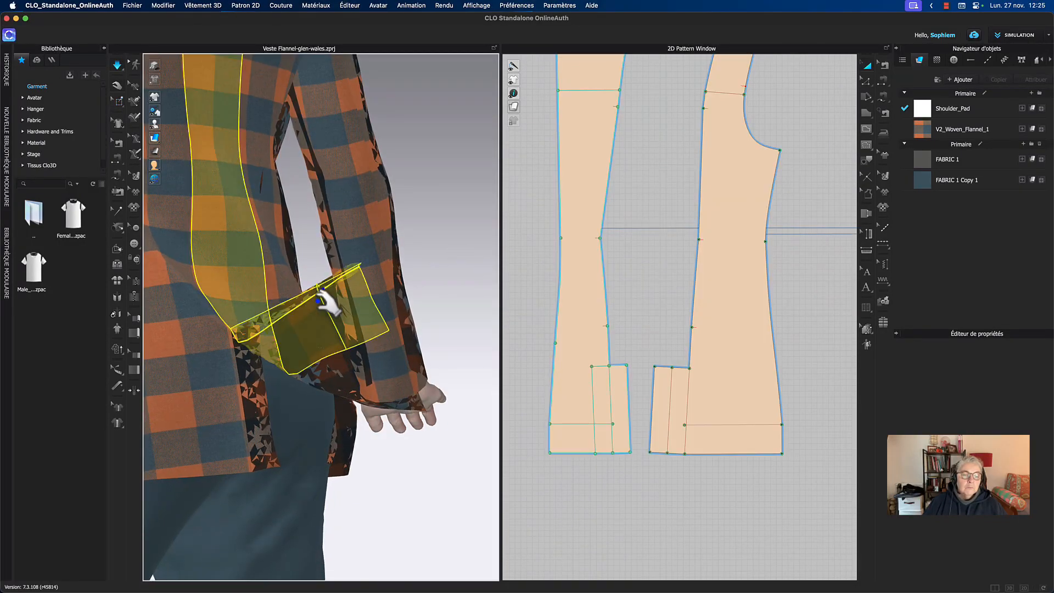
pyautogui.moveTo(313, 354); pyautogui.dragTo(255, 480)
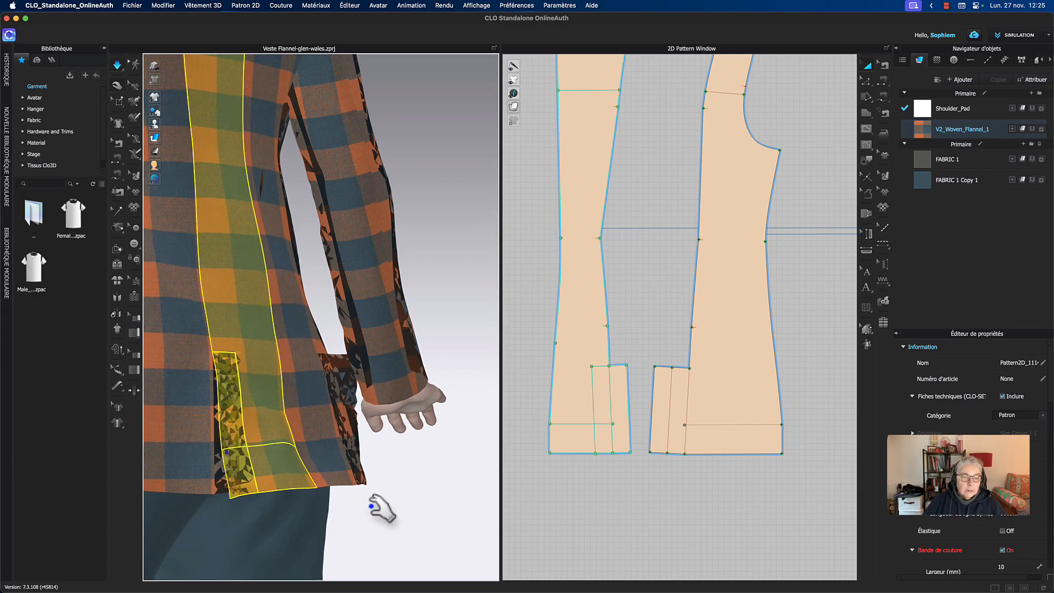
pyautogui.click(223, 494)
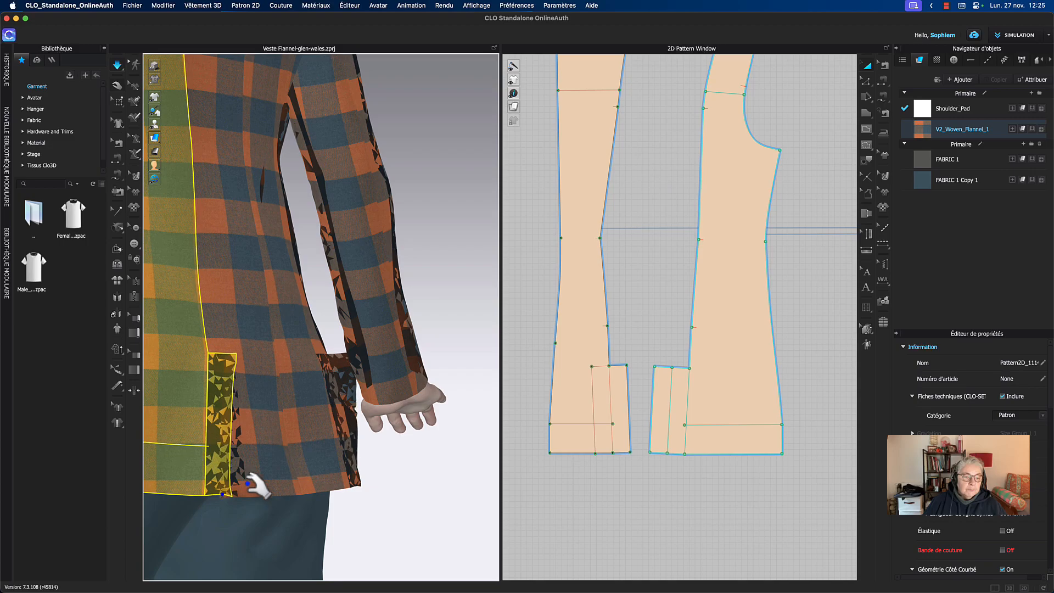
pyautogui.click(250, 485)
pyautogui.click(370, 504)
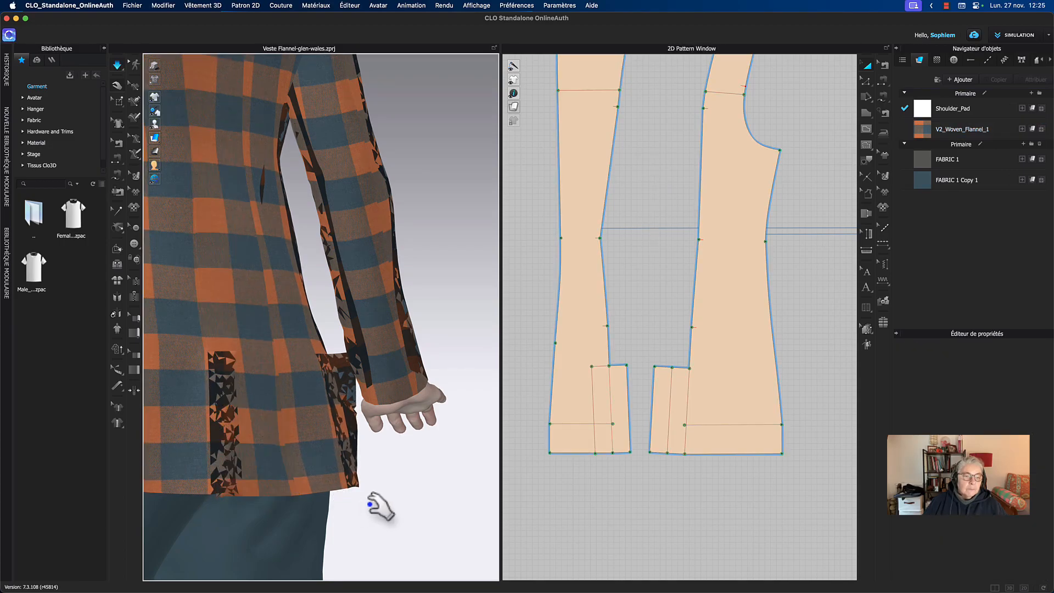
# - From the jacket's back view, re-simulate and pull the side panel's vent extension up and inward over the centre panel
pyautogui.press('w')
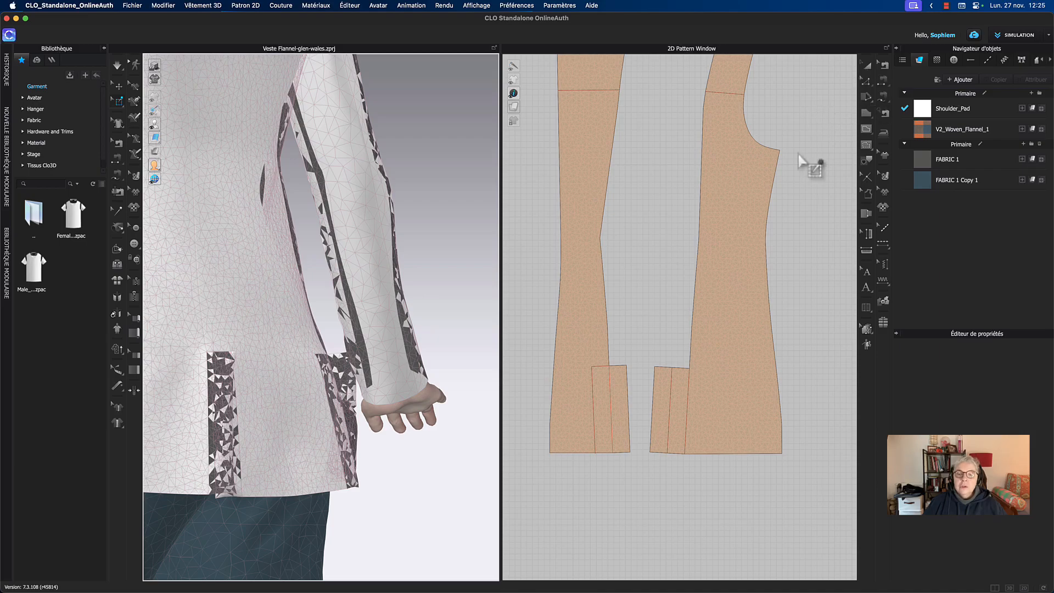
pyautogui.moveTo(621, 388); pyautogui.dragTo(618, 429, button='middle')
pyautogui.press('a')
pyautogui.click(614, 433)
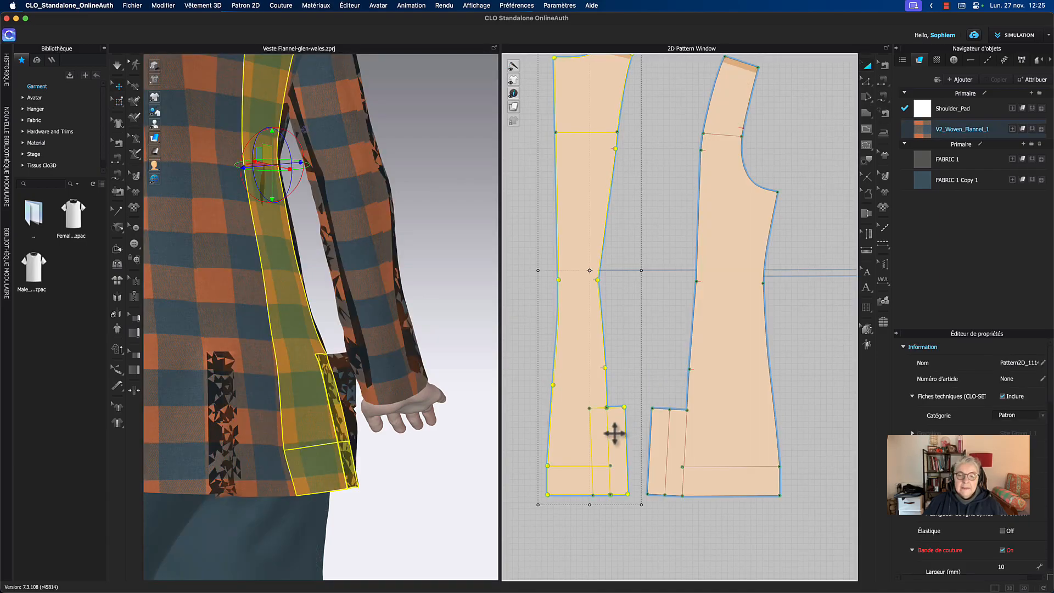
pyautogui.moveTo(409, 502); pyautogui.dragTo(456, 536, button='middle')
pyautogui.scroll(1, 477, 500)
pyautogui.scroll(-3, 477, 500)
pyautogui.moveTo(454, 466); pyautogui.dragTo(426, 472, button='right')
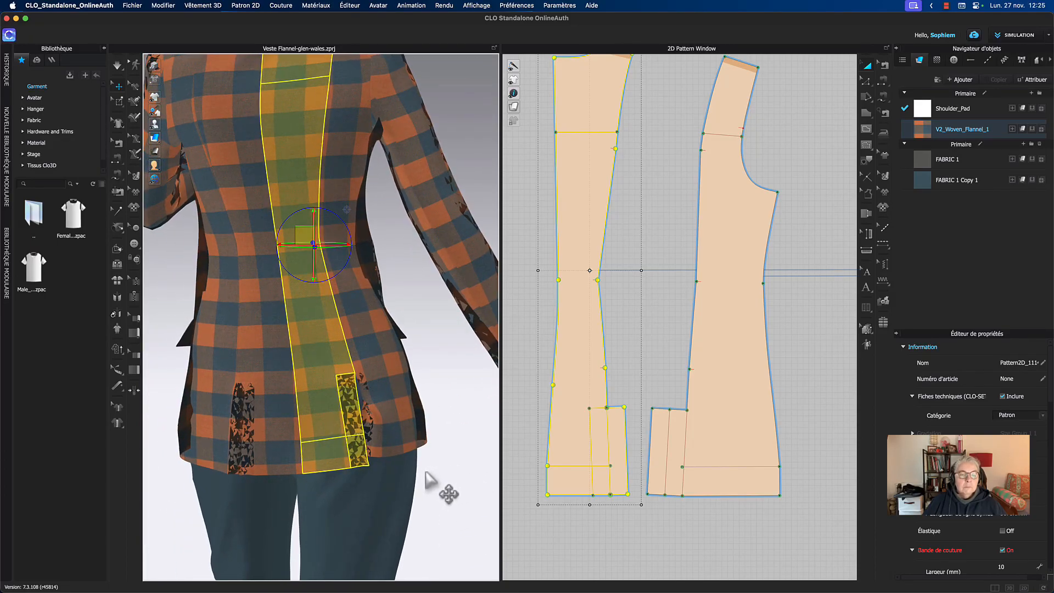
pyautogui.press('q')
pyautogui.click(384, 449)
pyautogui.moveTo(383, 448); pyautogui.dragTo(353, 411)
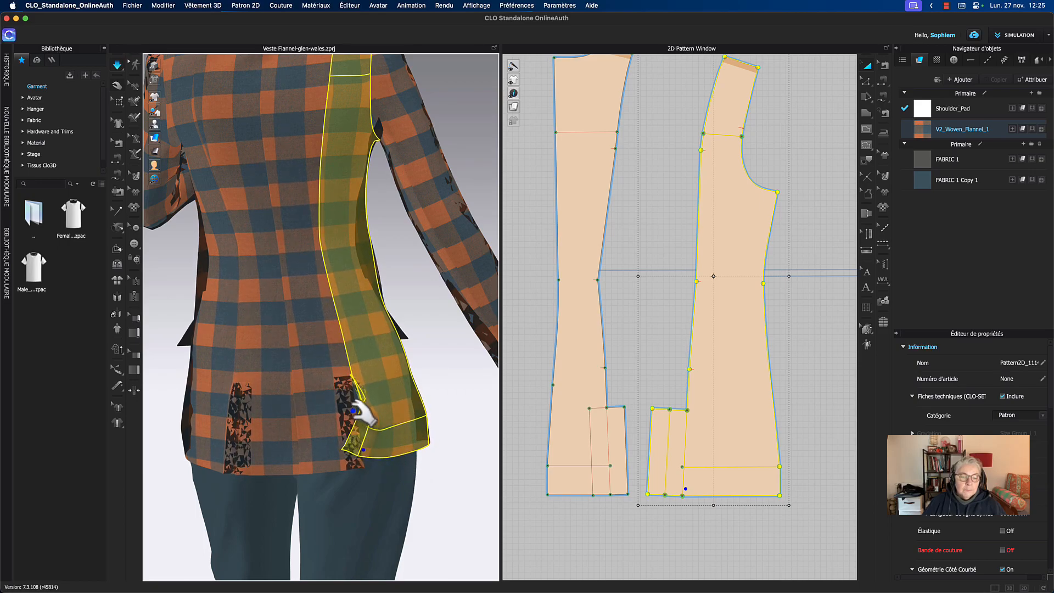
# - Pull the side panel extension's top edge and hem corner inward across the centre panel's vent facing
pyautogui.scroll(4, 360, 425)
pyautogui.moveTo(360, 427); pyautogui.dragTo(351, 386, button='middle')
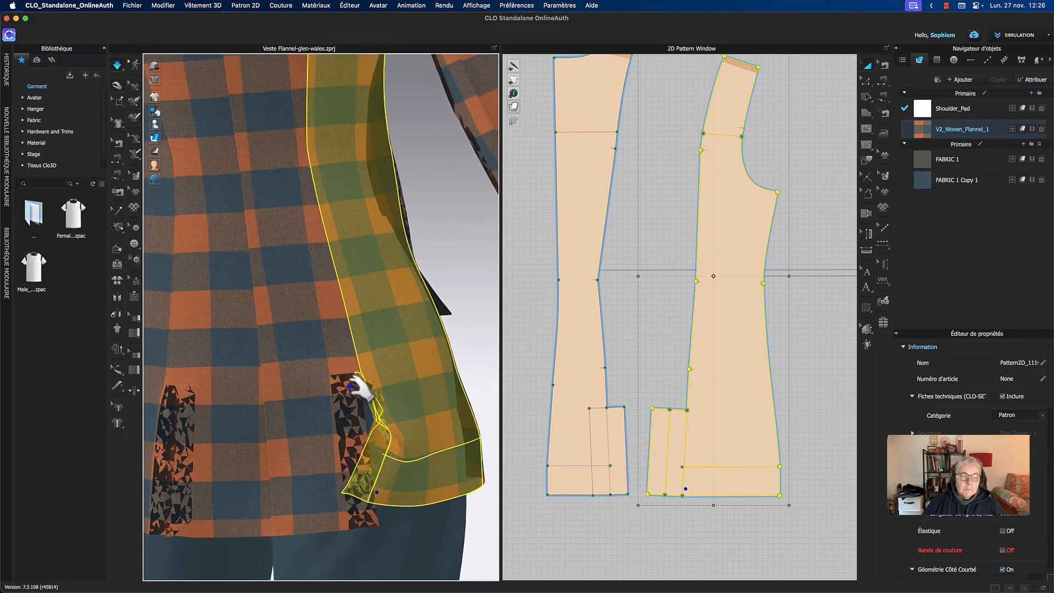
pyautogui.moveTo(355, 377); pyautogui.dragTo(308, 369)
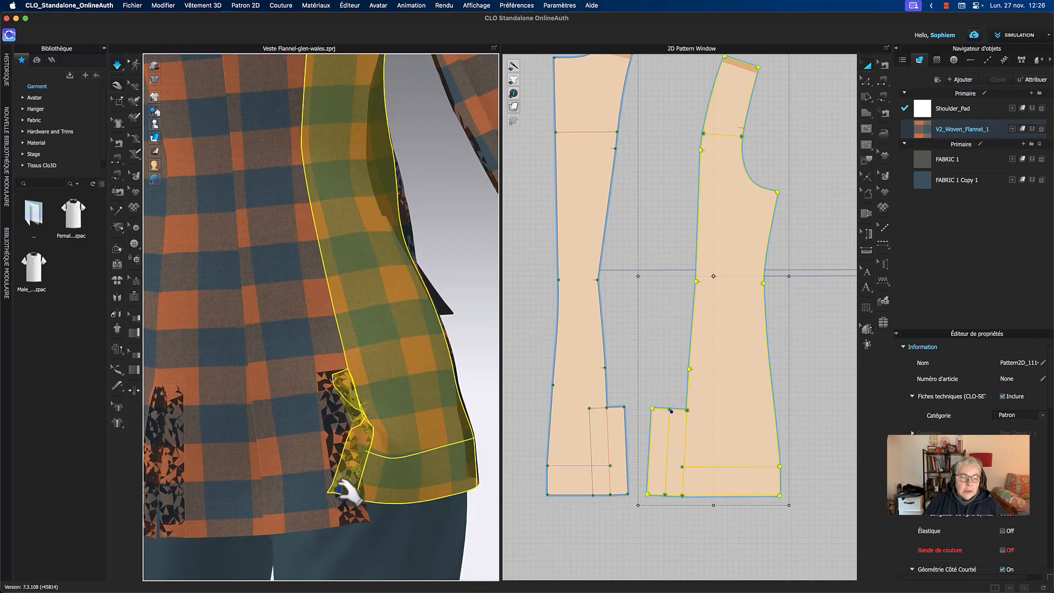
pyautogui.click(344, 497)
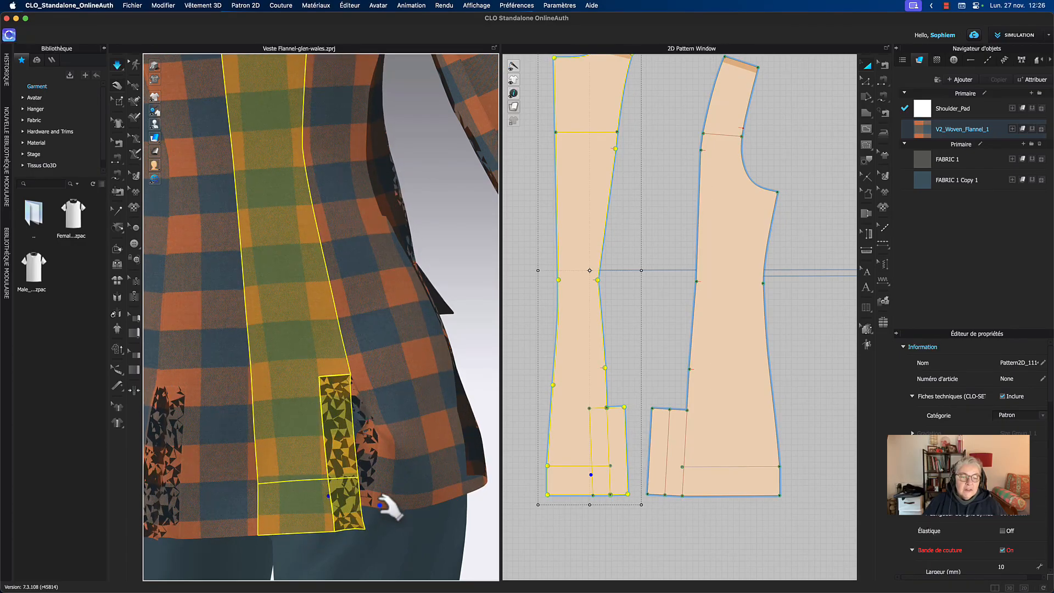
# - Swing the centre panel facing's hem corner toward the centre back and pin it there to hold the vent open
pyautogui.click(400, 541)
pyautogui.moveTo(406, 545); pyautogui.dragTo(259, 511)
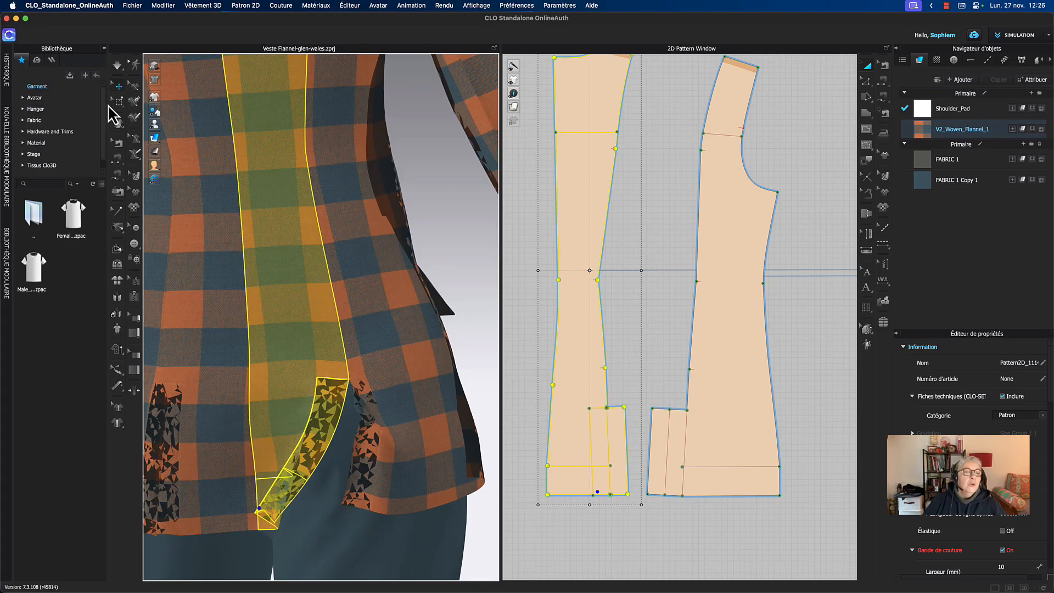
pyautogui.click(123, 103)
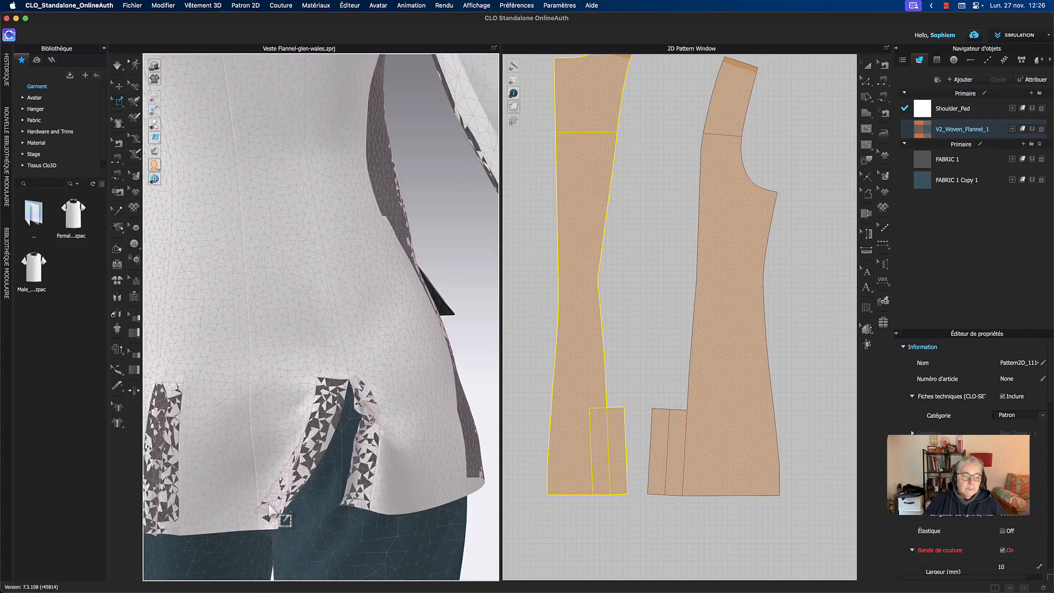
pyautogui.moveTo(268, 502); pyautogui.dragTo(279, 511)
pyautogui.press('space')
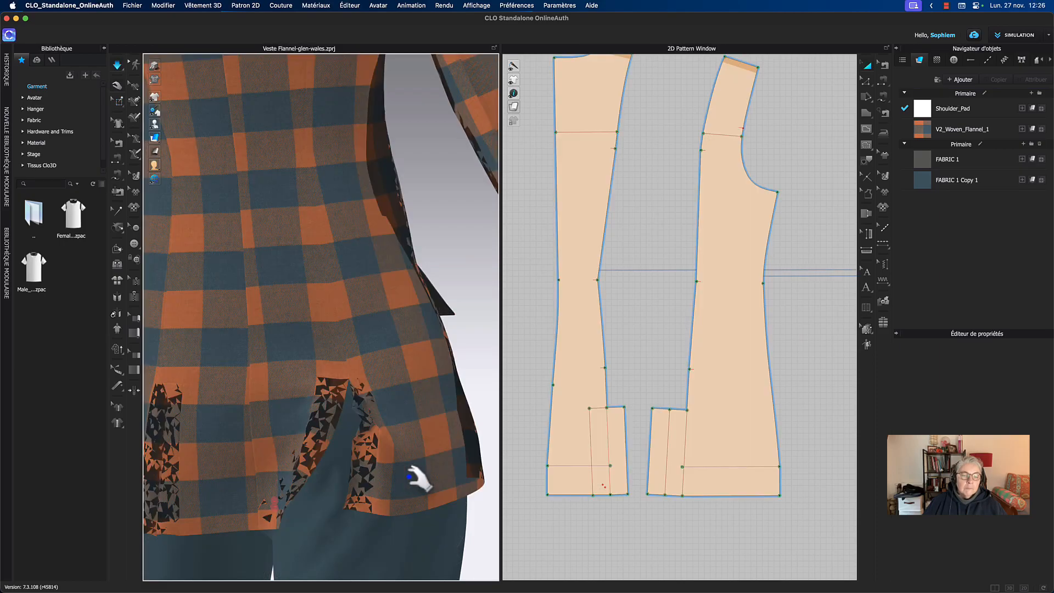
# - Pull the side panel extension's hem corner down below the hem beside the pinned-open vent
pyautogui.moveTo(345, 501)
pyautogui.mouseDown()
pyautogui.moveTo(356, 476)
pyautogui.moveTo(349, 518)
pyautogui.moveTo(373, 541)
pyautogui.moveTo(369, 429)
pyautogui.moveTo(357, 419)
pyautogui.moveTo(367, 412)
pyautogui.moveTo(338, 412)
pyautogui.moveTo(354, 516)
pyautogui.mouseUp()
pyautogui.press('w')
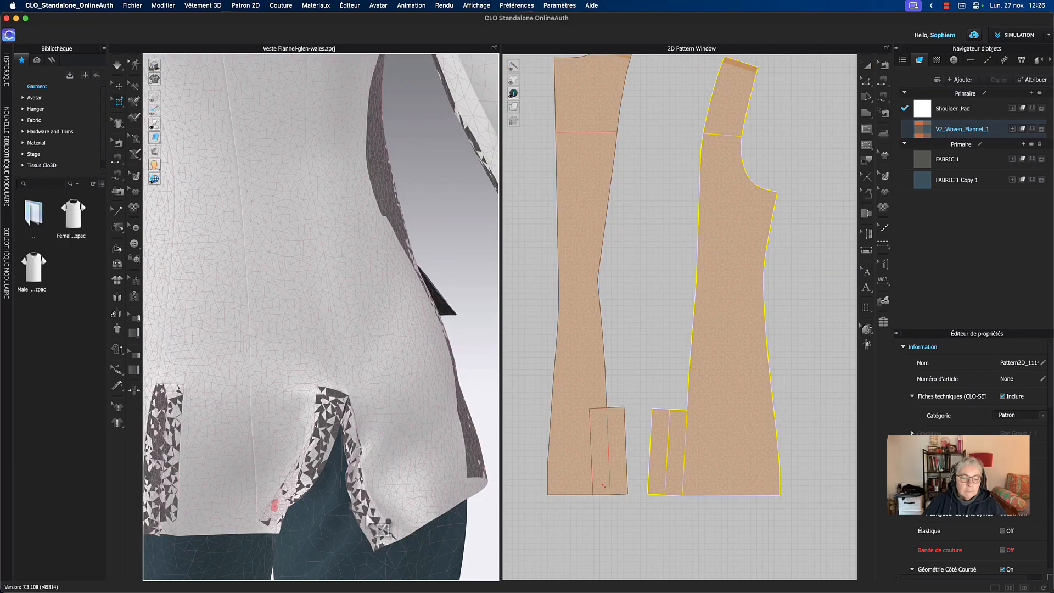
pyautogui.click(661, 240)
pyautogui.moveTo(660, 241); pyautogui.dragTo(658, 209, button='middle')
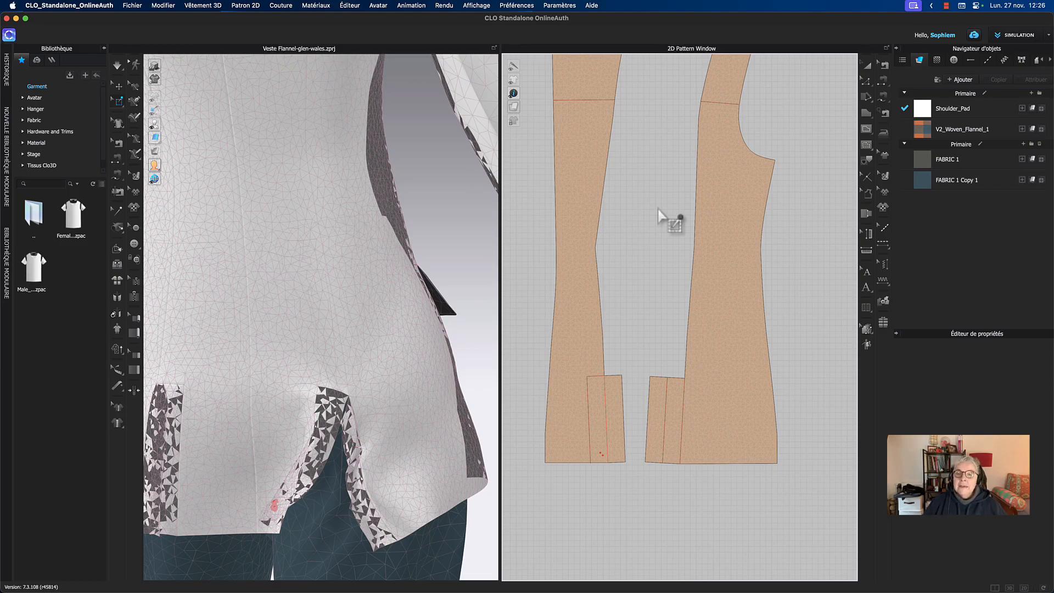
pyautogui.click(868, 67)
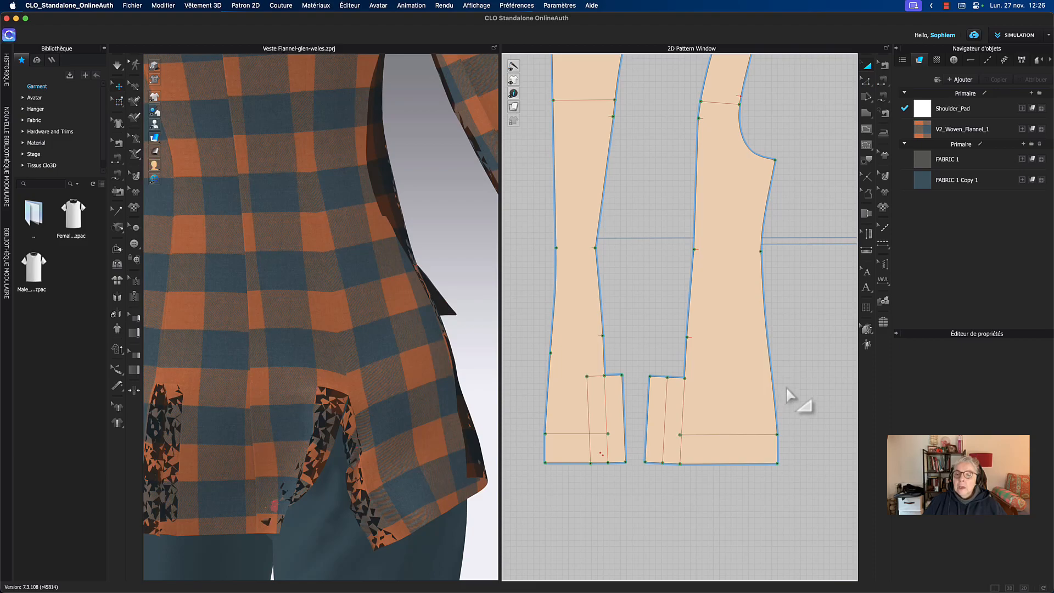
pyautogui.click(884, 302)
pyautogui.click(610, 437)
pyautogui.click(675, 426)
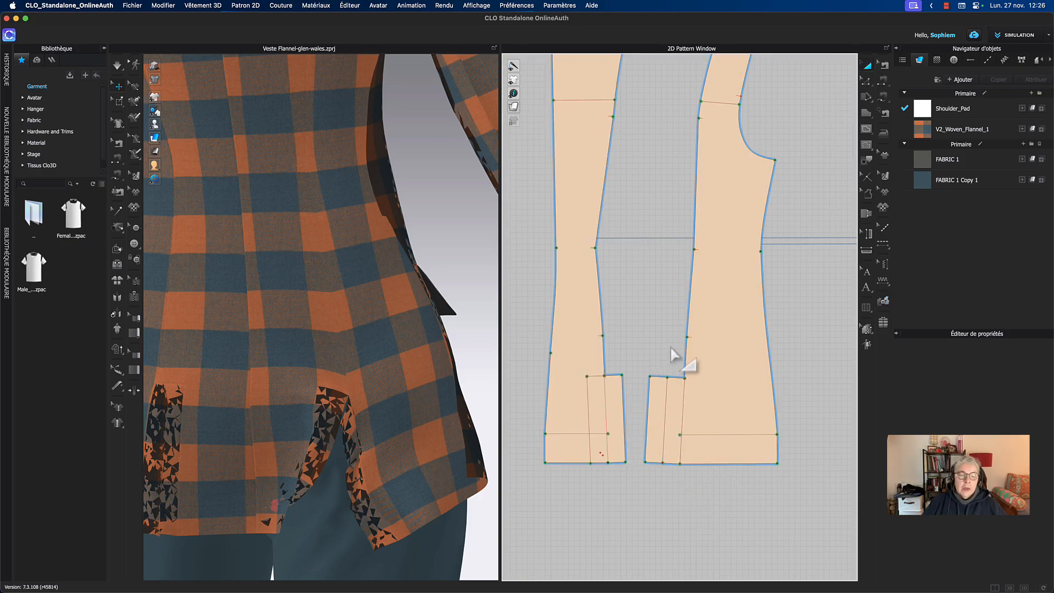
# - Re-simulate the jacket and remove all pins from the centre panel's vent facing
pyautogui.press('space')
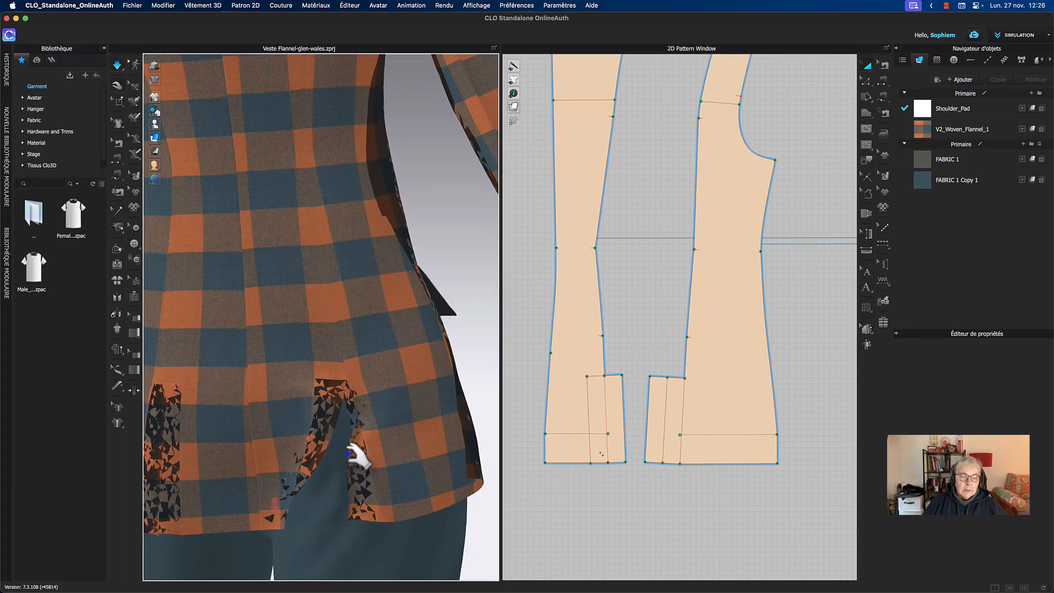
pyautogui.click(275, 509)
pyautogui.rightClick(276, 509)
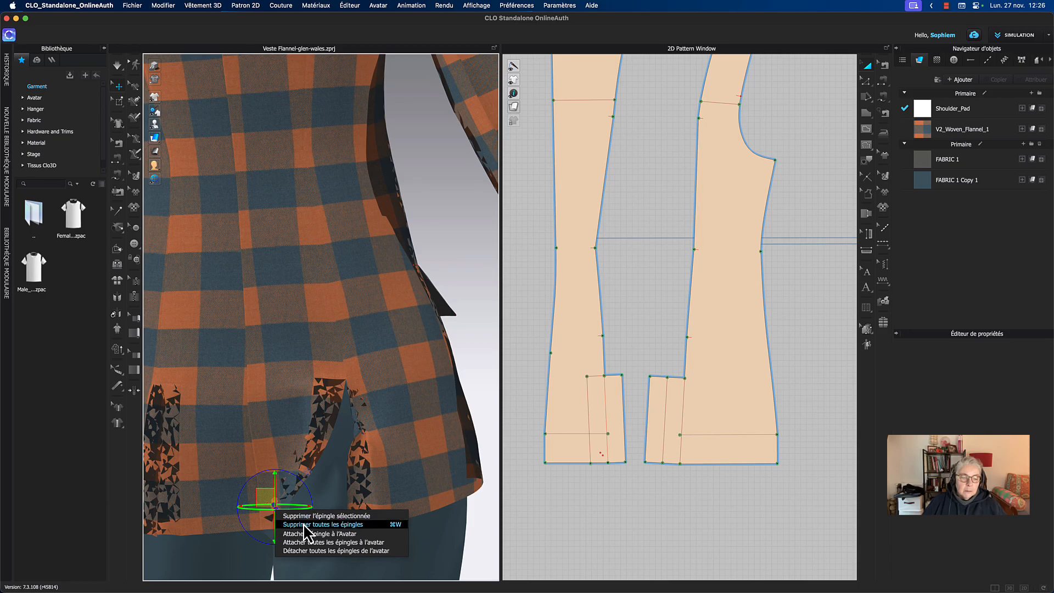
pyautogui.click(303, 521)
pyautogui.press('space')
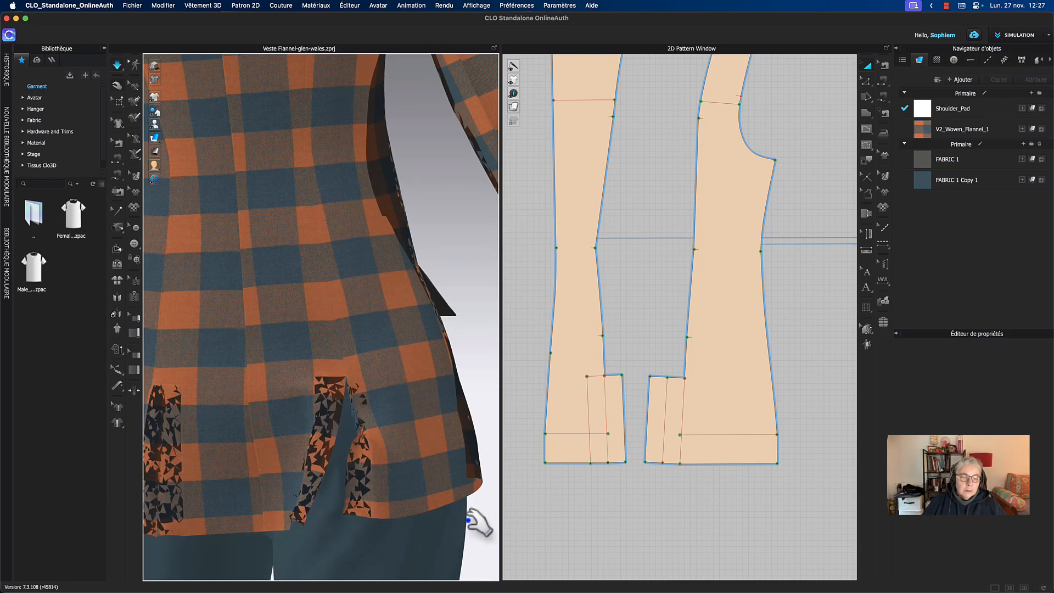
# - Pull the side panel extension's hem corner down past the jacket hem and re-simulate to settle the extension around the vent
pyautogui.moveTo(349, 503); pyautogui.dragTo(367, 537)
pyautogui.press('space')
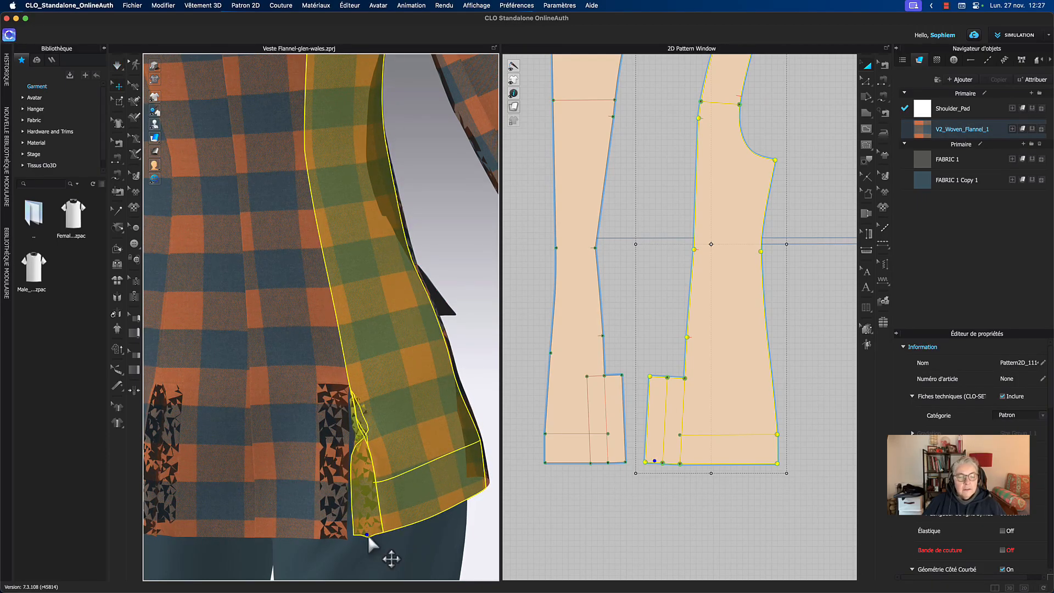
pyautogui.scroll(5, 428, 367)
pyautogui.moveTo(416, 414); pyautogui.dragTo(365, 262, button='middle')
pyautogui.press('space')
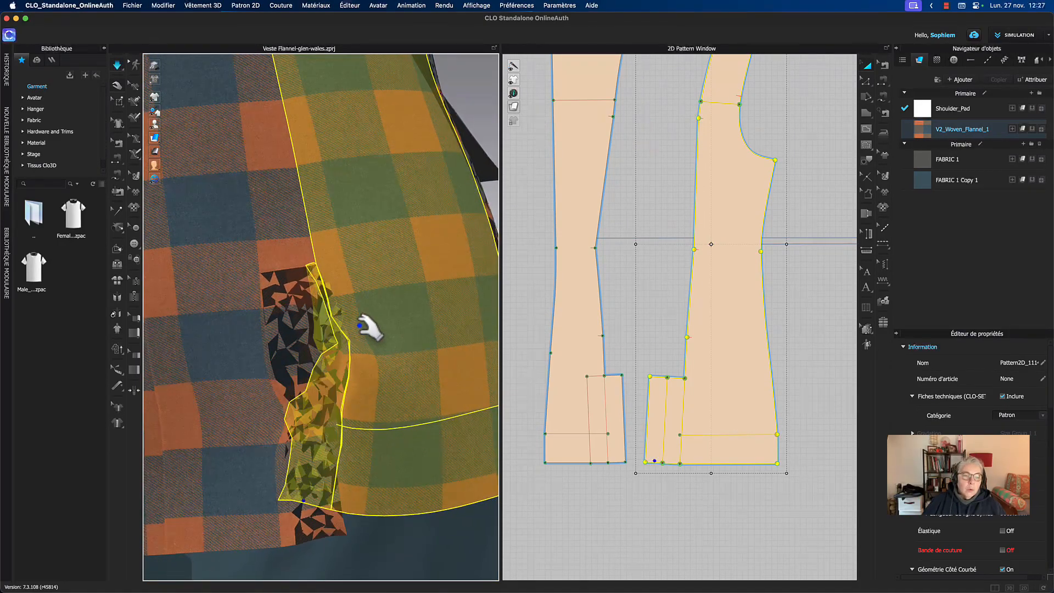
pyautogui.press('space')
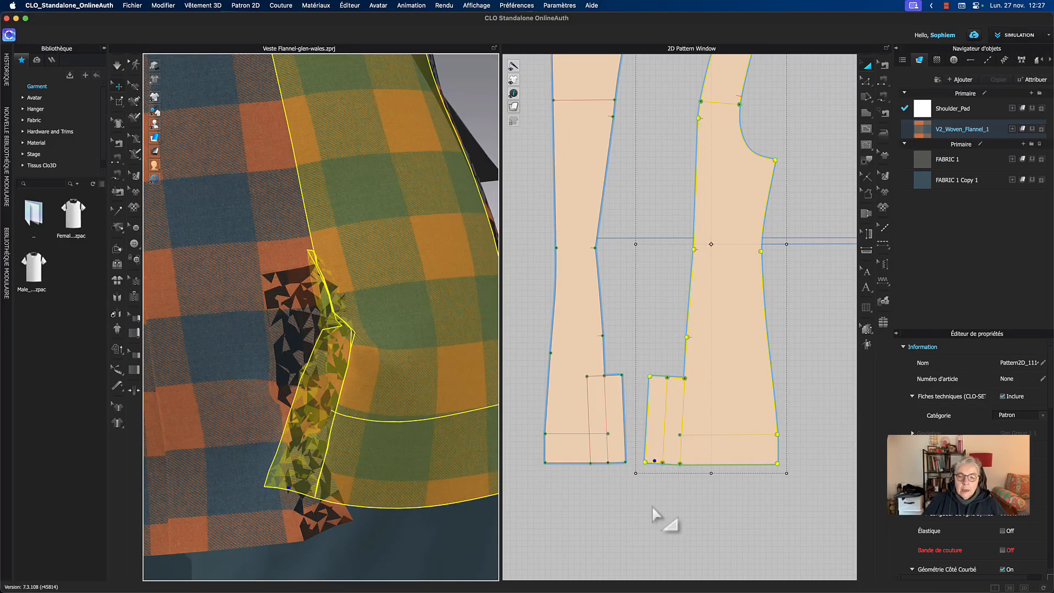
pyautogui.scroll(-3, 655, 508)
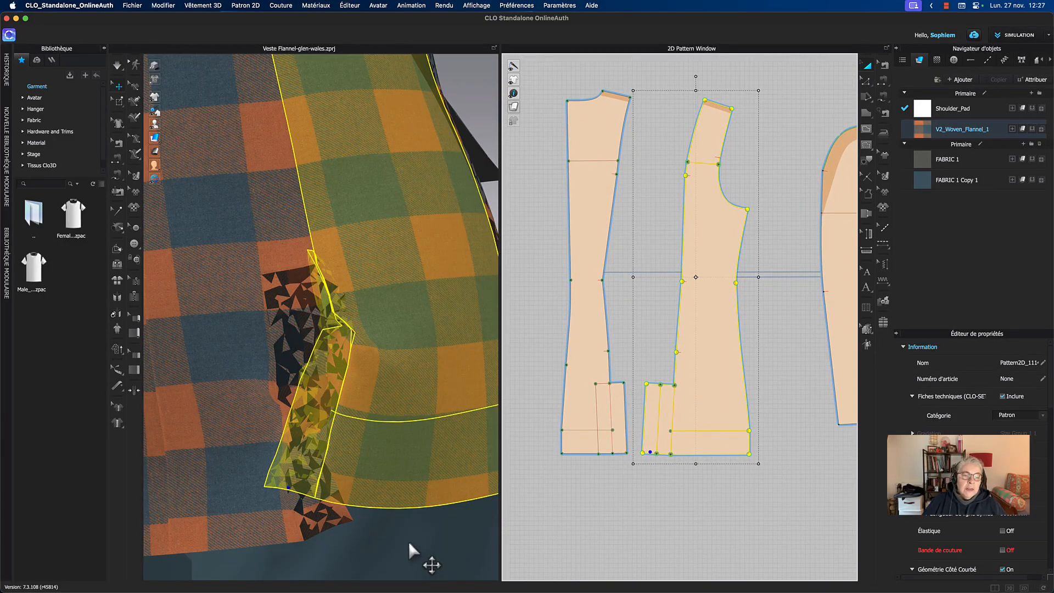
pyautogui.scroll(-10, 414, 549)
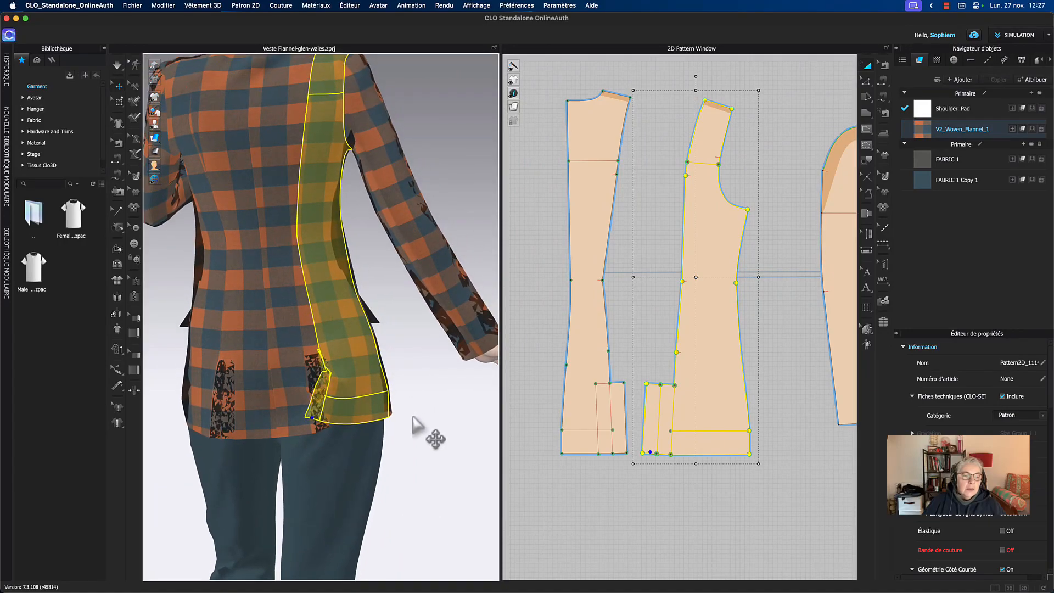
# - Simulate the jacket and nudge the left centre back panel's hem to settle its vent
pyautogui.press('space')
pyautogui.click(231, 433)
pyautogui.moveTo(225, 439)
pyautogui.mouseDown()
pyautogui.moveTo(215, 440)
pyautogui.moveTo(226, 435)
pyautogui.mouseUp()
pyautogui.press('space')
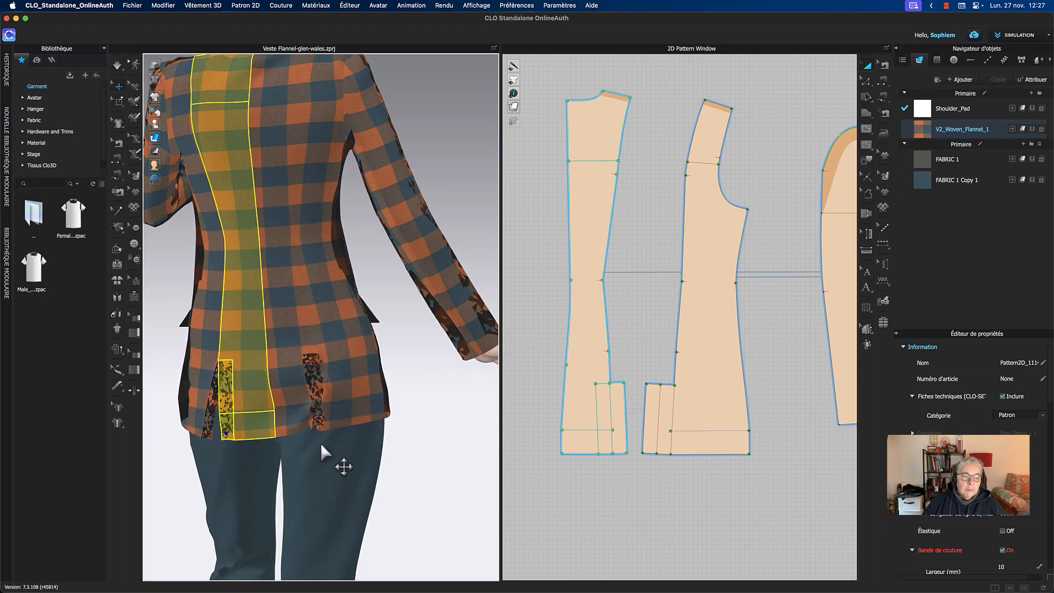
# - Pull the right vent open by moving the centre panel's hem toward the left vent and the side panel's hem outward
pyautogui.scroll(3, 329, 382)
pyautogui.moveTo(331, 385); pyautogui.dragTo(324, 363, button='middle')
pyautogui.moveTo(324, 429); pyautogui.dragTo(231, 442)
pyautogui.click(335, 451)
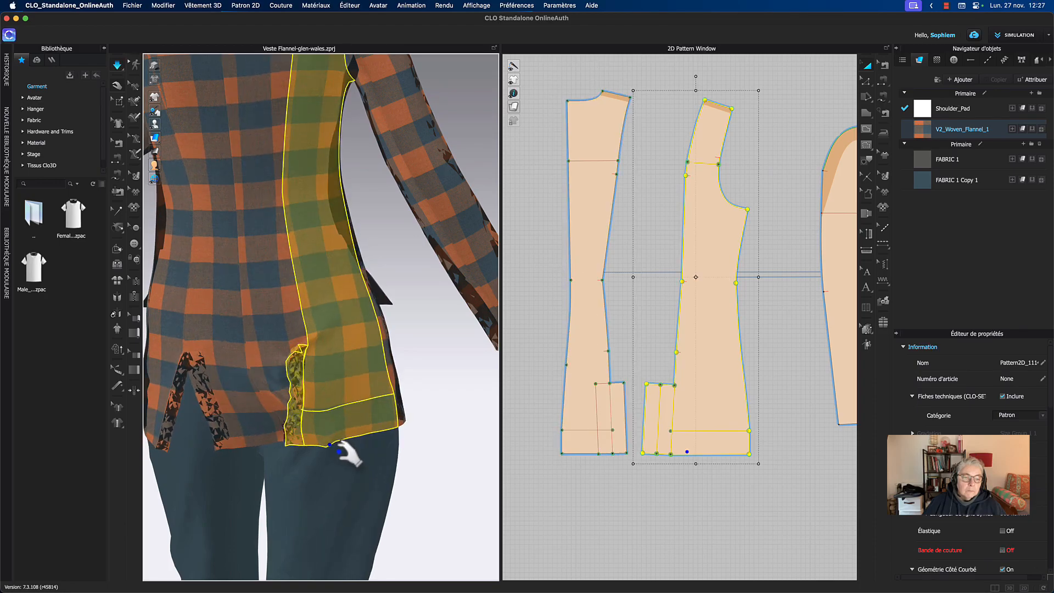
pyautogui.moveTo(342, 453); pyautogui.dragTo(444, 470)
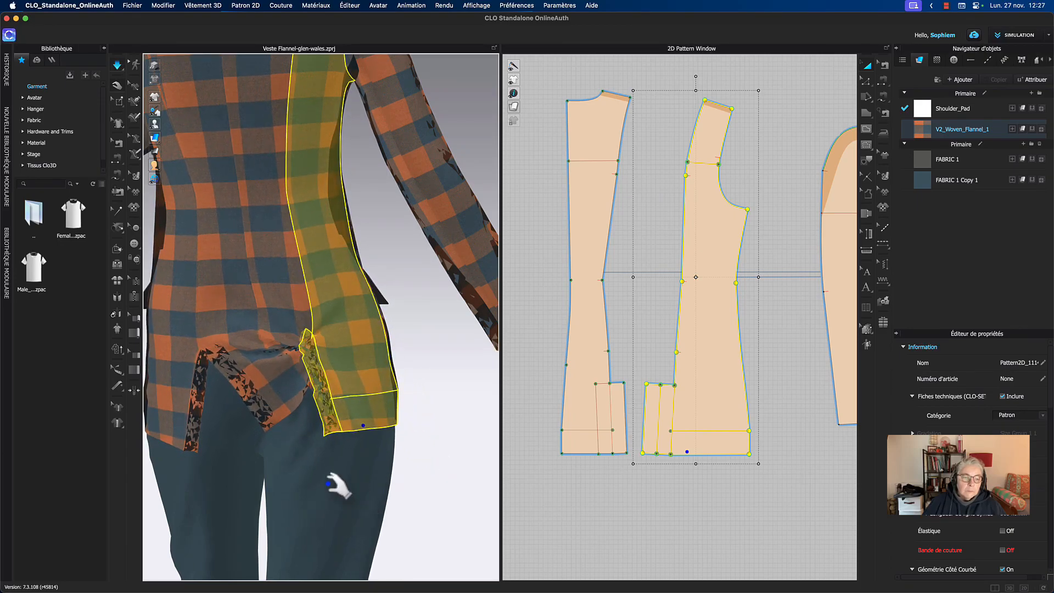
# - Pull the left centre back panel's hem down and outward, and stop the simulation
pyautogui.moveTo(283, 399); pyautogui.dragTo(286, 415)
pyautogui.moveTo(241, 441); pyautogui.dragTo(166, 498)
pyautogui.press('space')
pyautogui.scroll(-3, 451, 405)
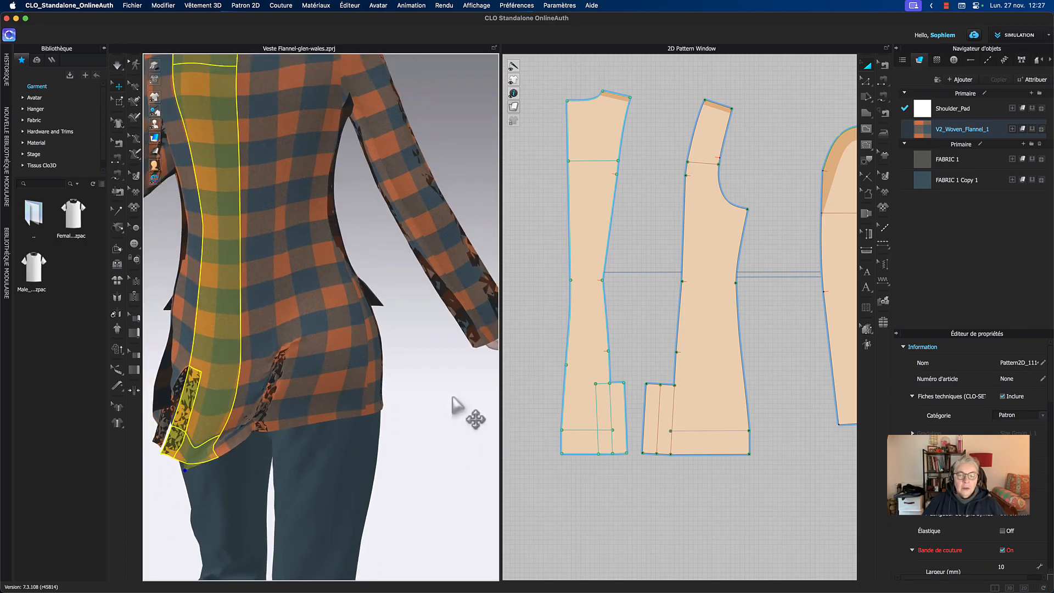
pyautogui.scroll(-2, 610, 497)
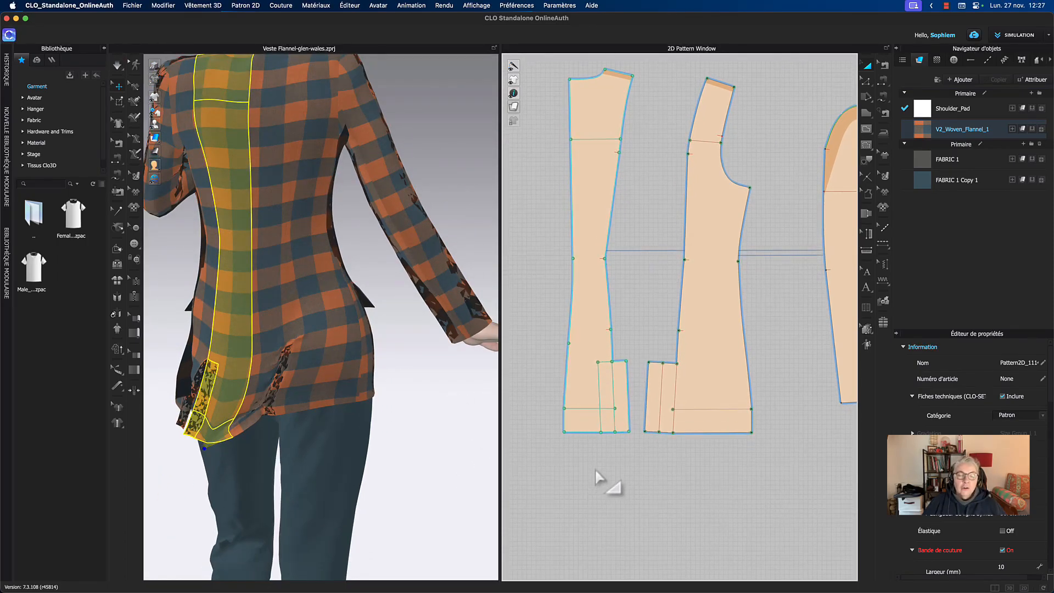
pyautogui.click(434, 441)
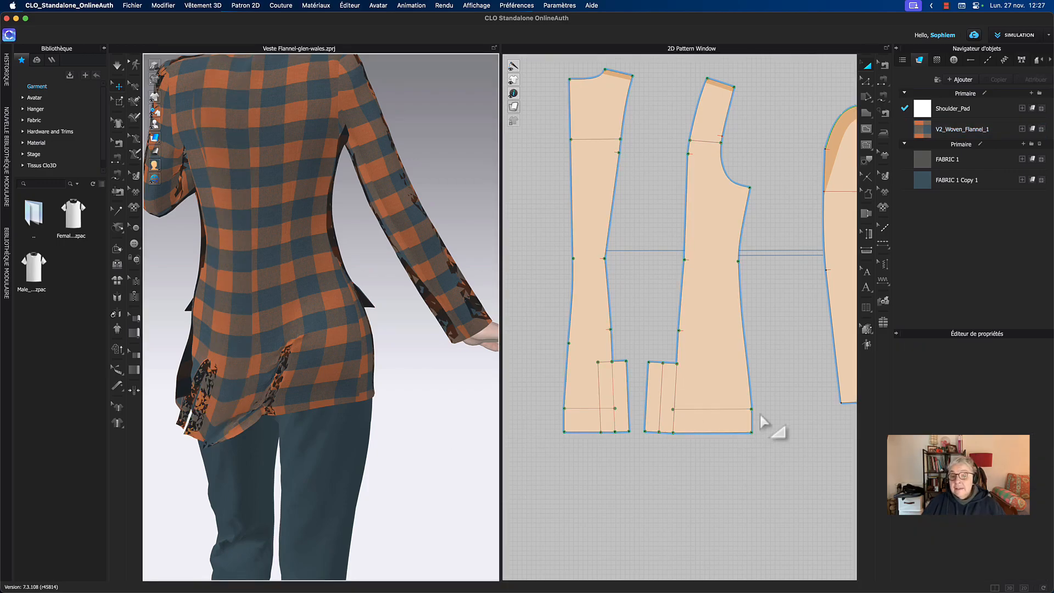
# - Coarsen the centre back panel's particle distance and simulate the jacket with the new mesh
pyautogui.click(573, 334)
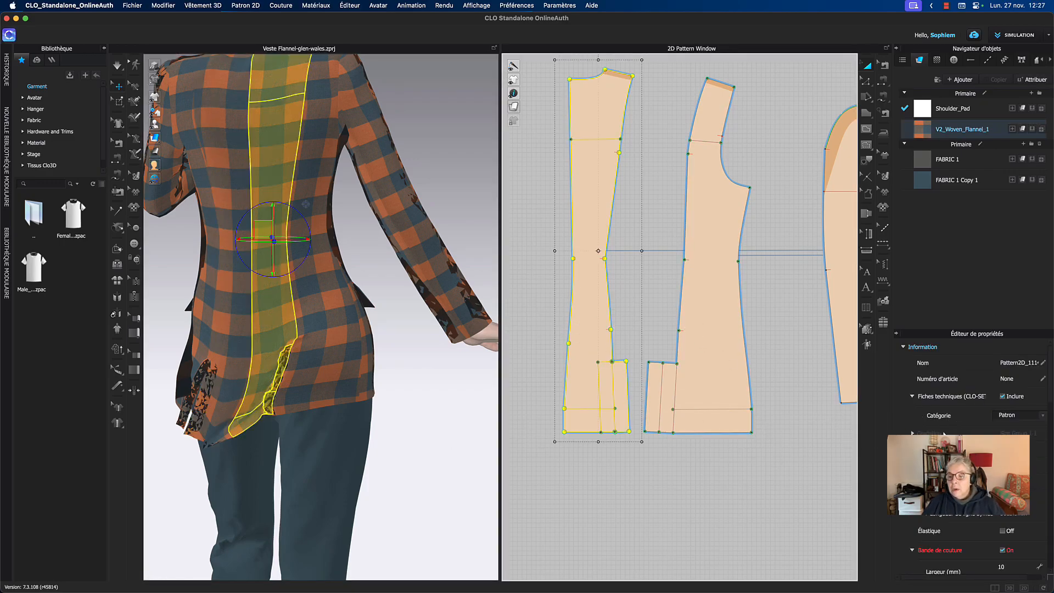
pyautogui.scroll(-5, 944, 434)
pyautogui.scroll(-8, 944, 436)
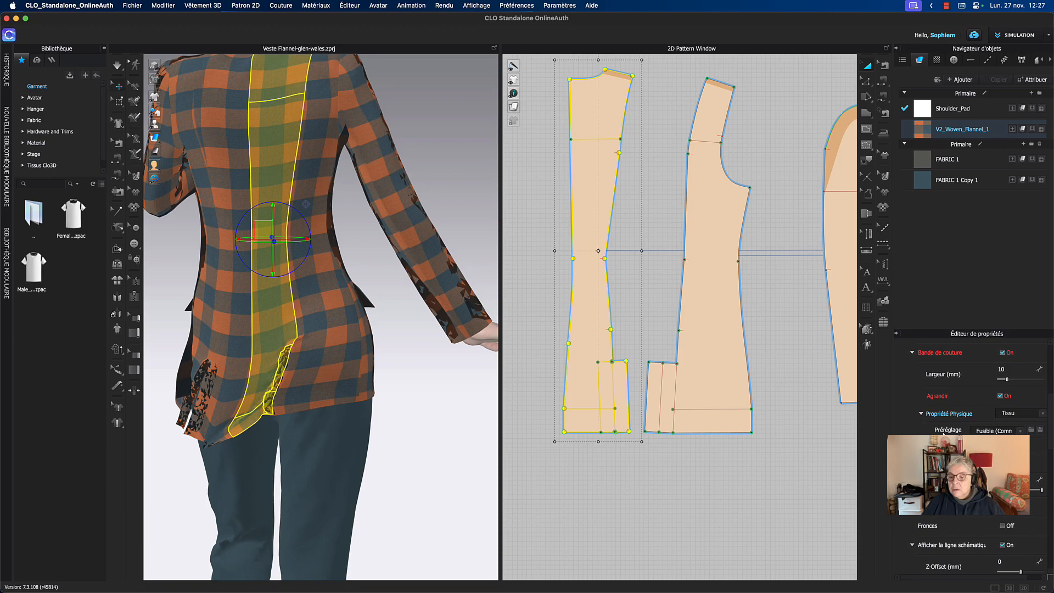
pyautogui.scroll(-3, 943, 433)
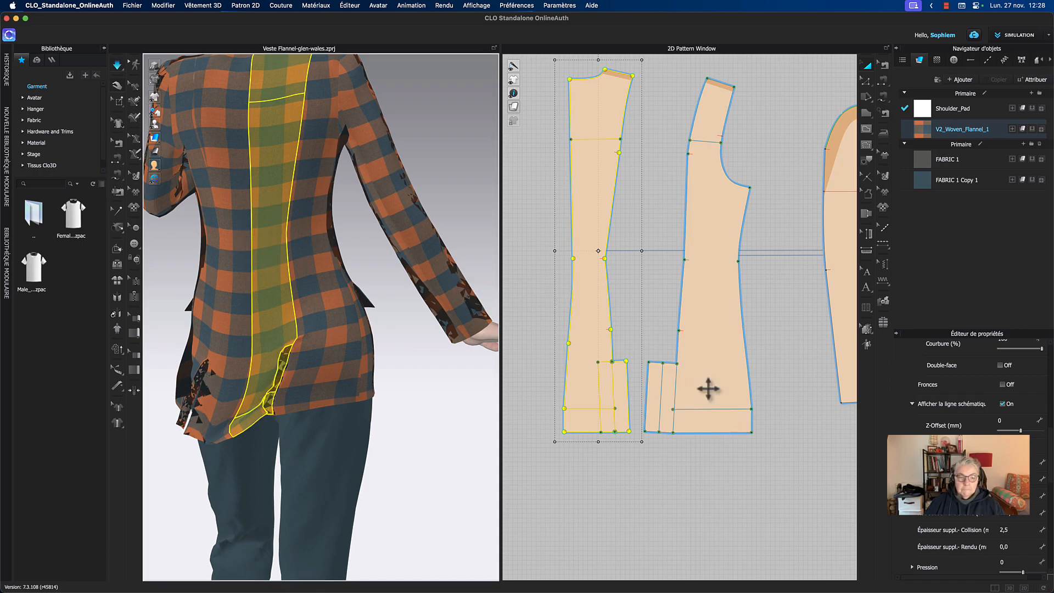
pyautogui.press('space')
# - Set the side back panel's particle distance to 20 mm
pyautogui.click(713, 384)
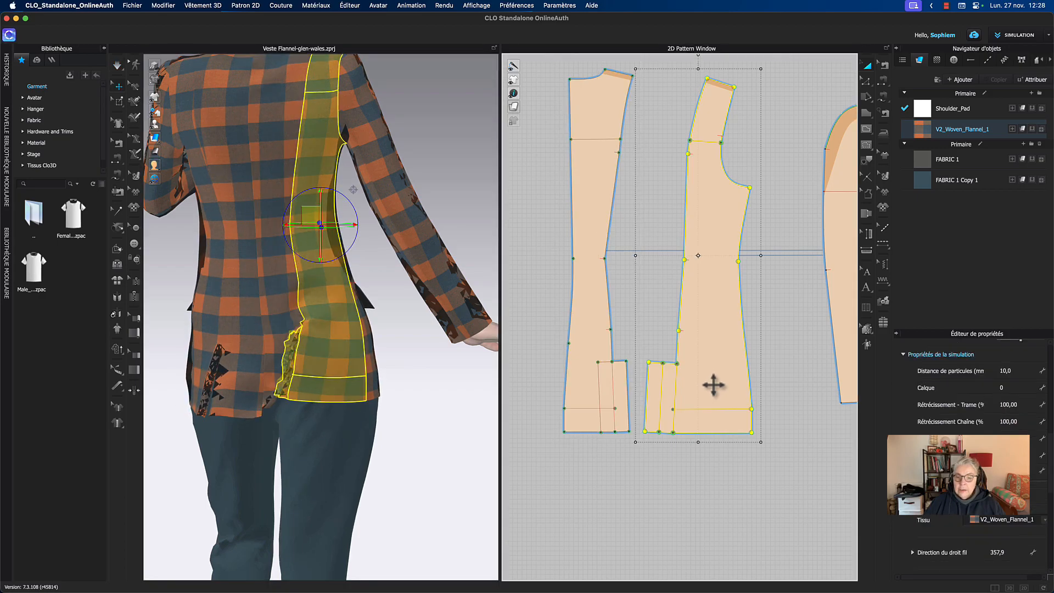
pyautogui.click(1017, 370)
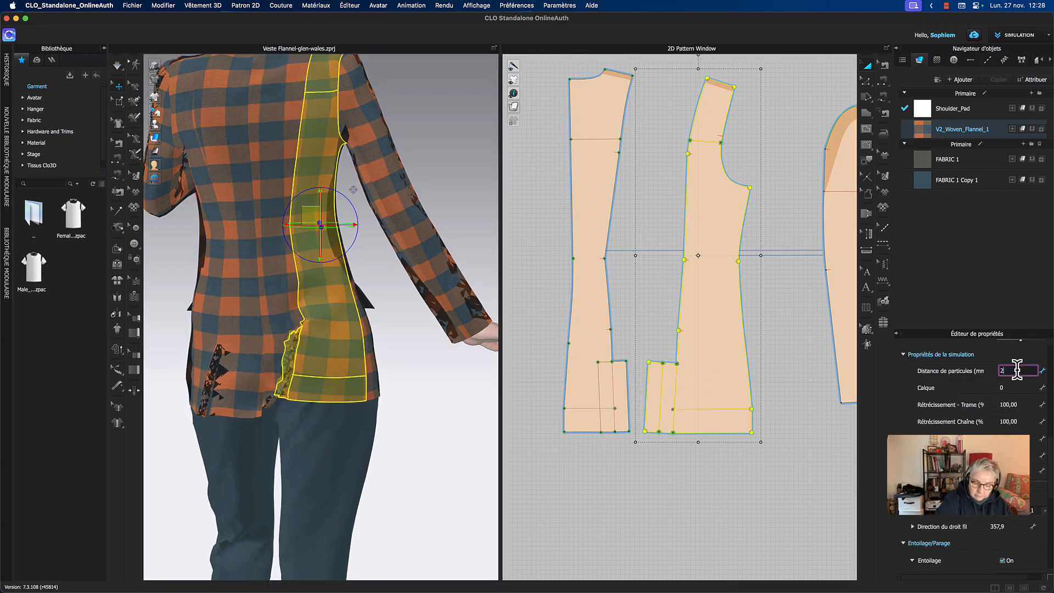
pyautogui.write('20')
pyautogui.press('Return')
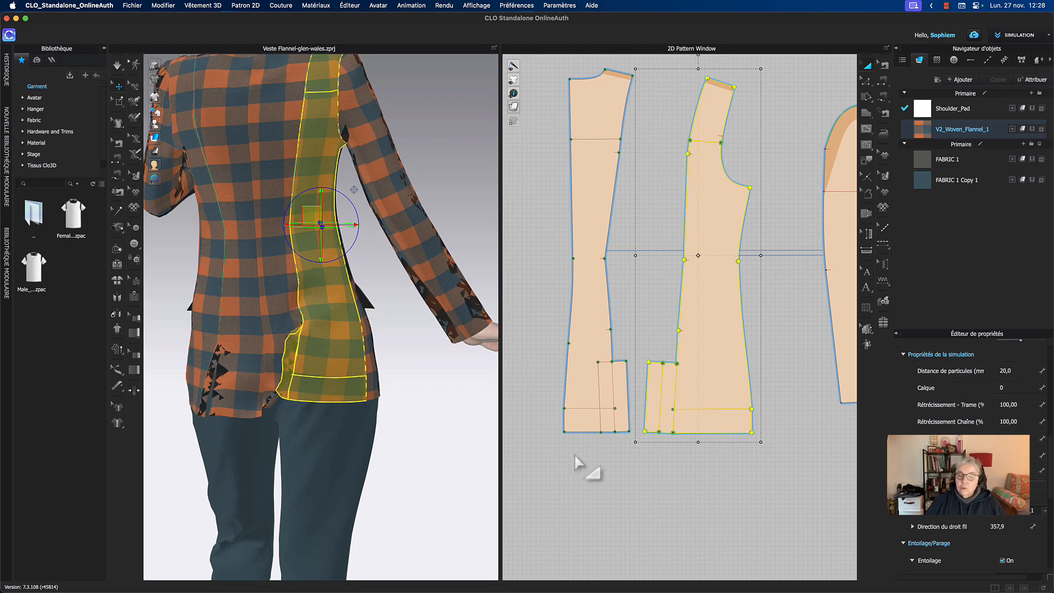
# - Re-simulate the jacket and pull the side and centre panel hems apart to free the right vent's extension
pyautogui.press('space')
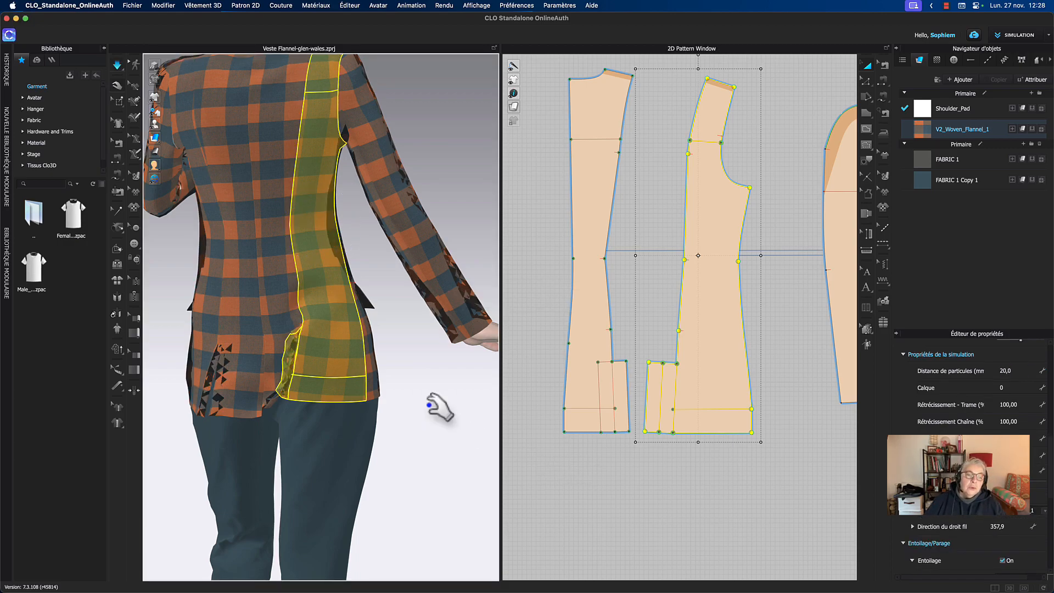
pyautogui.moveTo(317, 385); pyautogui.dragTo(285, 395)
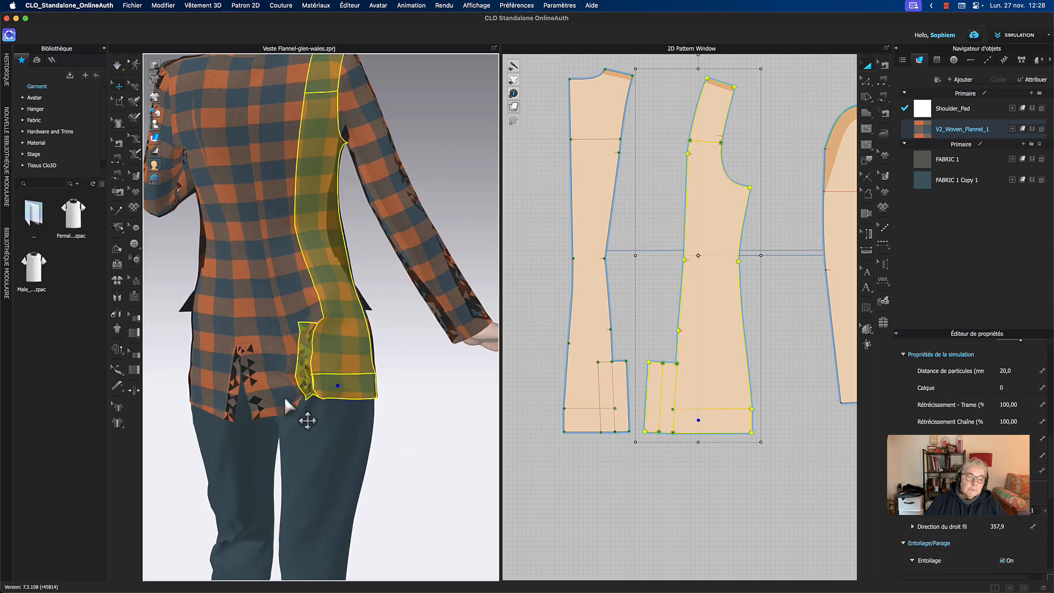
pyautogui.click(281, 399)
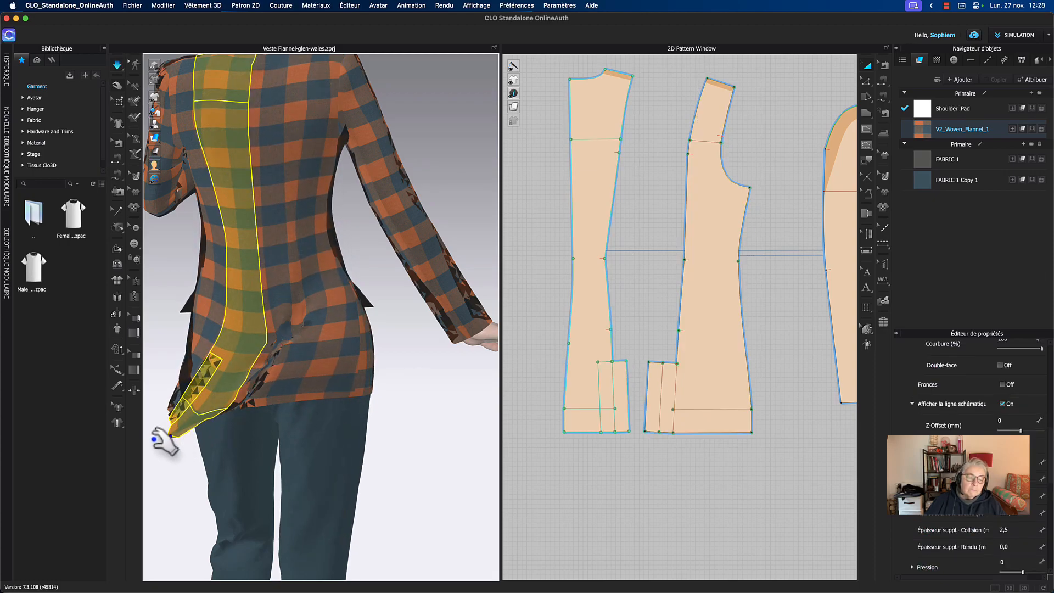
pyautogui.moveTo(135, 441); pyautogui.dragTo(35, 424)
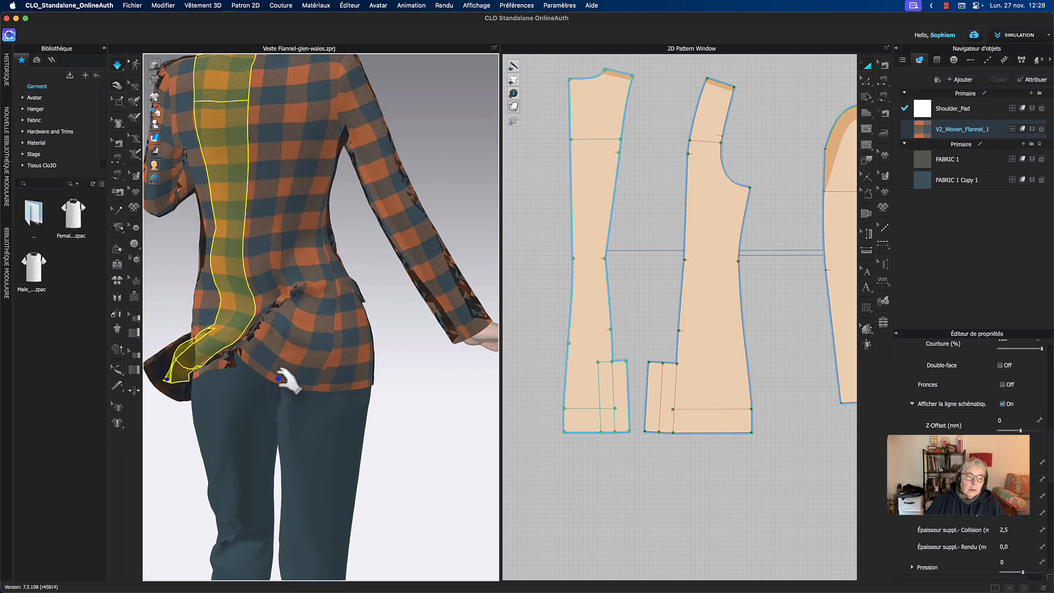
pyautogui.moveTo(281, 358); pyautogui.dragTo(399, 447)
pyautogui.click(420, 421)
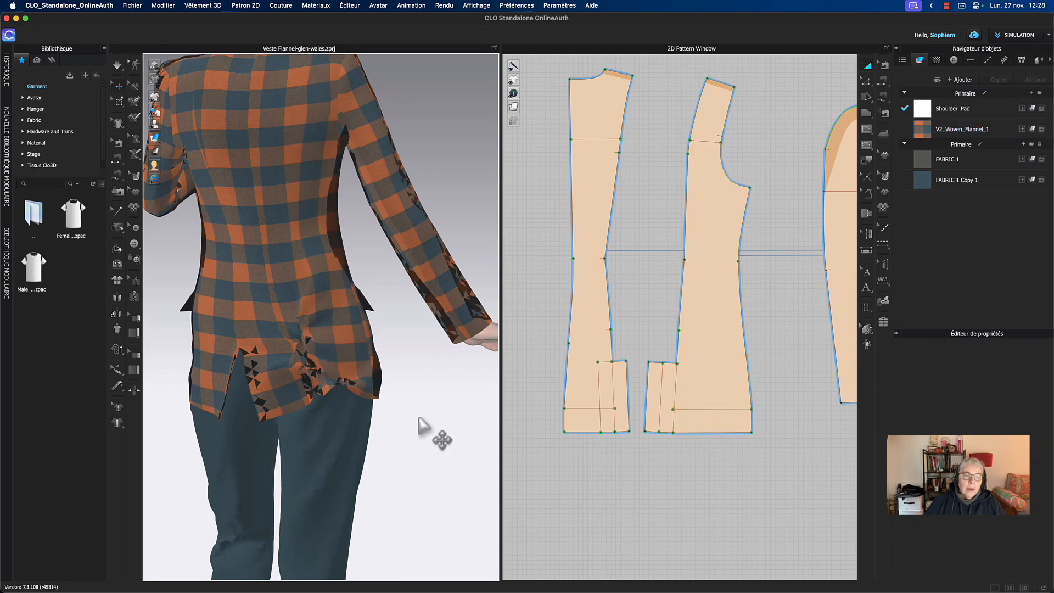
# - Deactivate the right centre back panel with the pattern-only option and simulate the remaining pieces
pyautogui.scroll(-4, 402, 368)
pyautogui.moveTo(402, 369); pyautogui.dragTo(395, 387, button='middle')
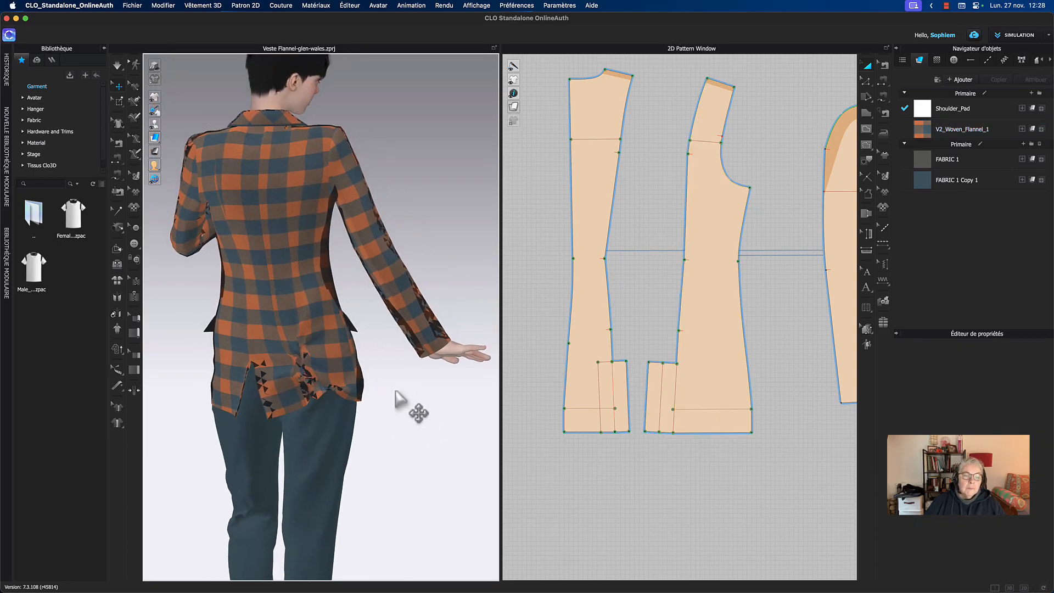
pyautogui.click(303, 407)
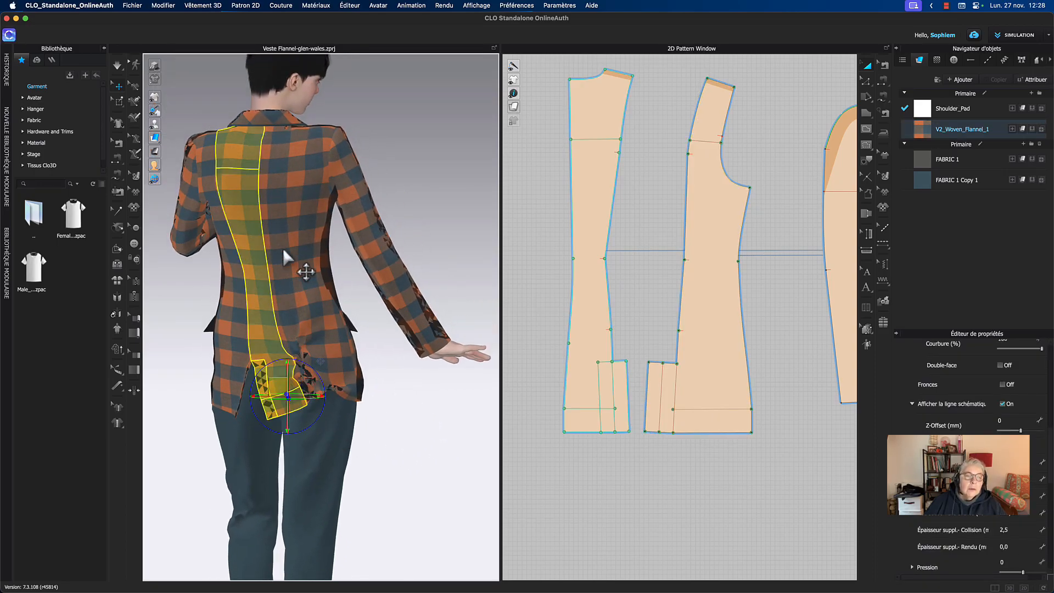
pyautogui.click(284, 251)
pyautogui.rightClick(283, 249)
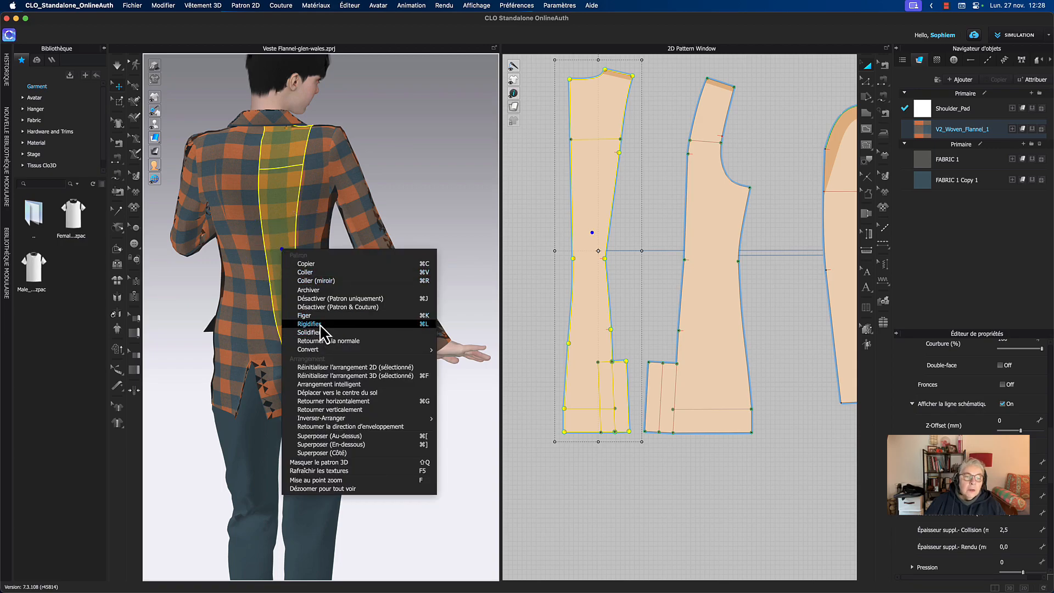
pyautogui.click(308, 298)
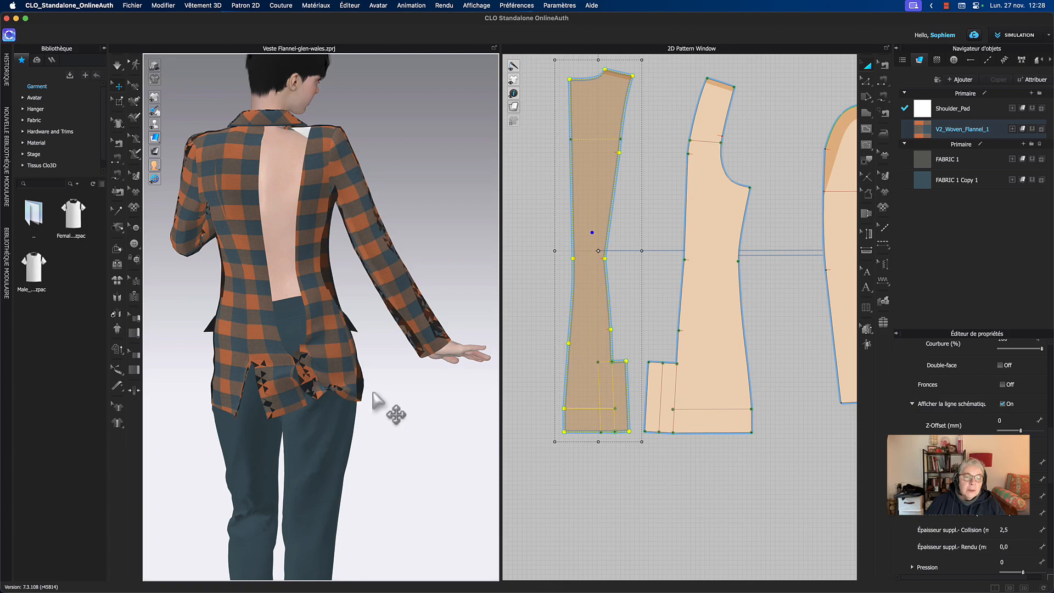
pyautogui.press('space')
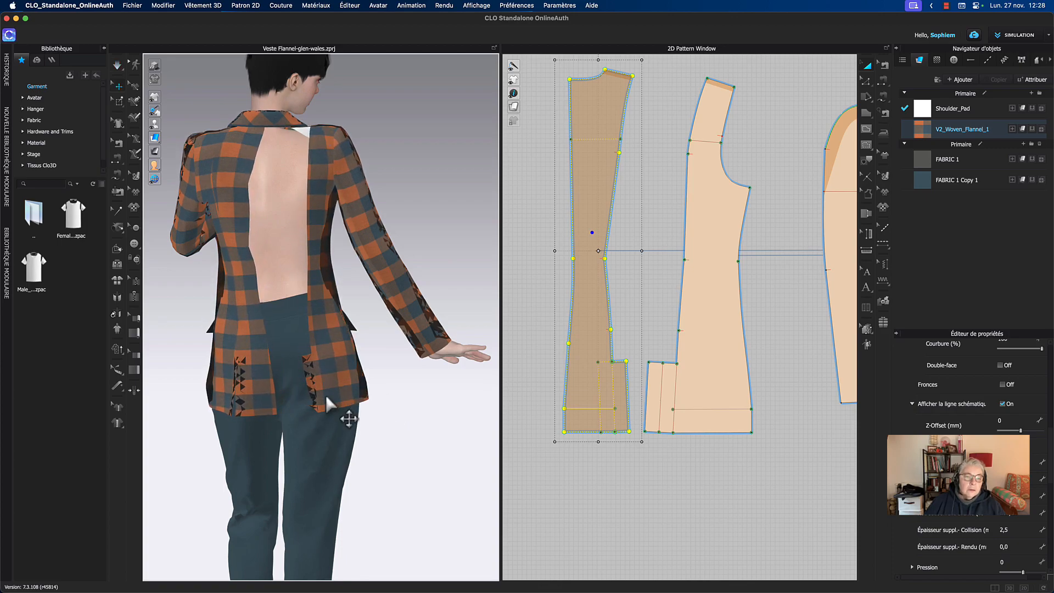
# - Pull the right side panel extension's hem corner down and toward the centre back to flatten it, and stop the simulation
pyautogui.click(262, 408)
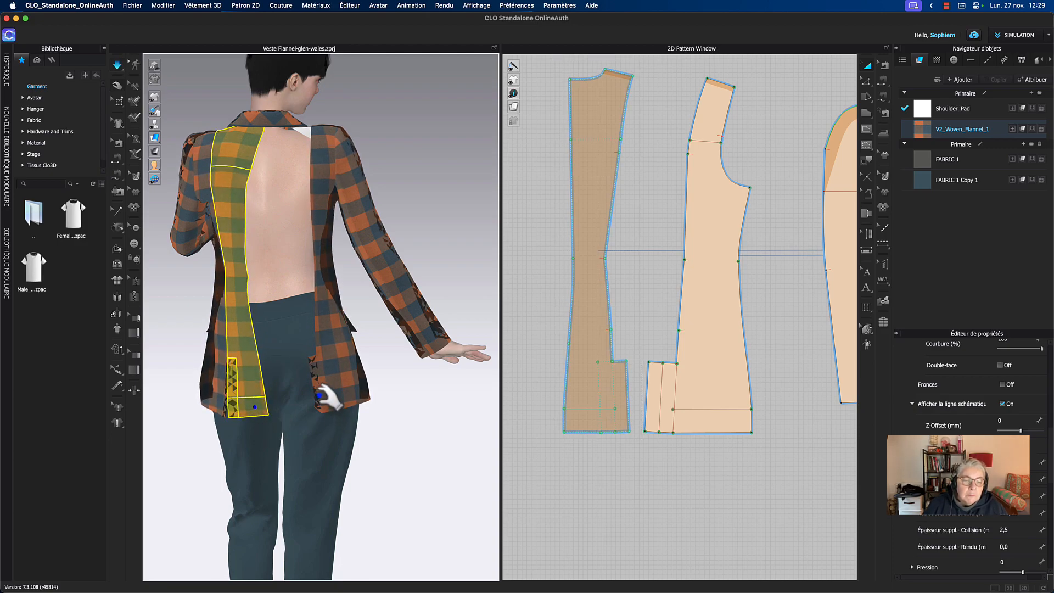
pyautogui.scroll(4, 333, 409)
pyautogui.scroll(2, 332, 409)
pyautogui.moveTo(331, 396); pyautogui.dragTo(338, 360, button='middle')
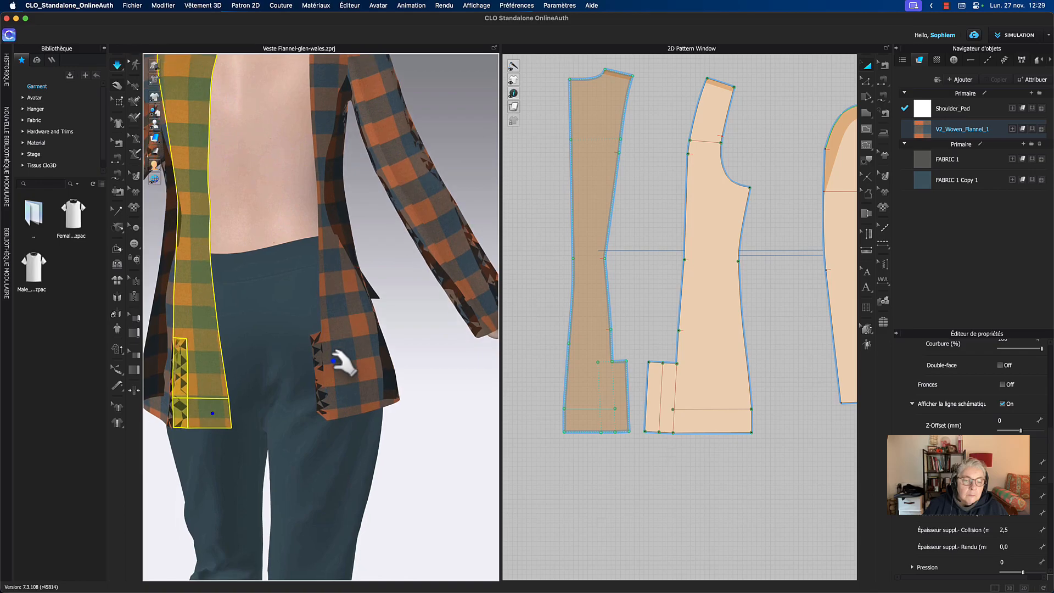
pyautogui.click(320, 413)
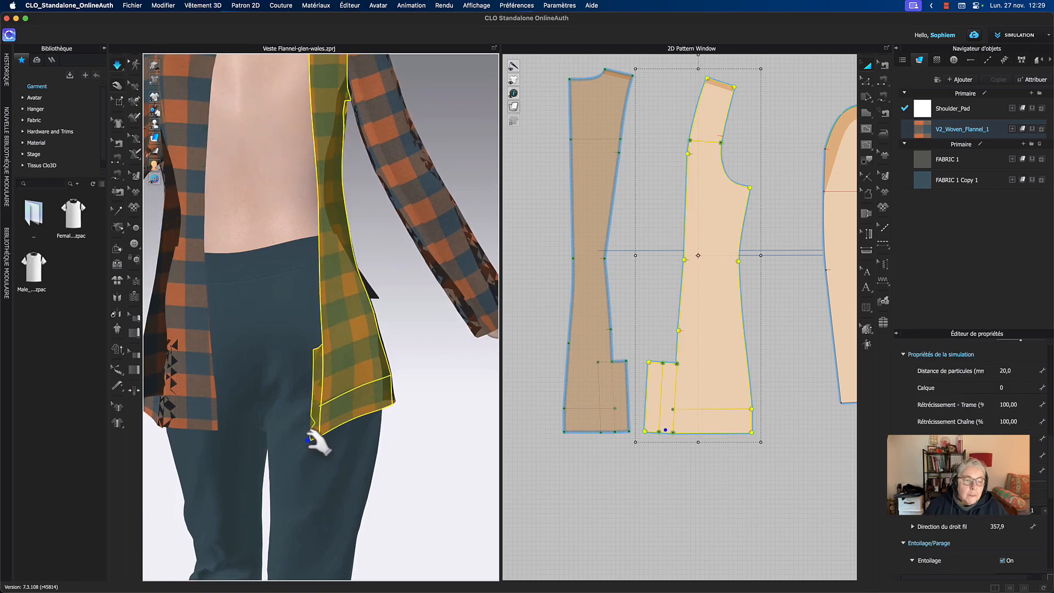
pyautogui.press('space')
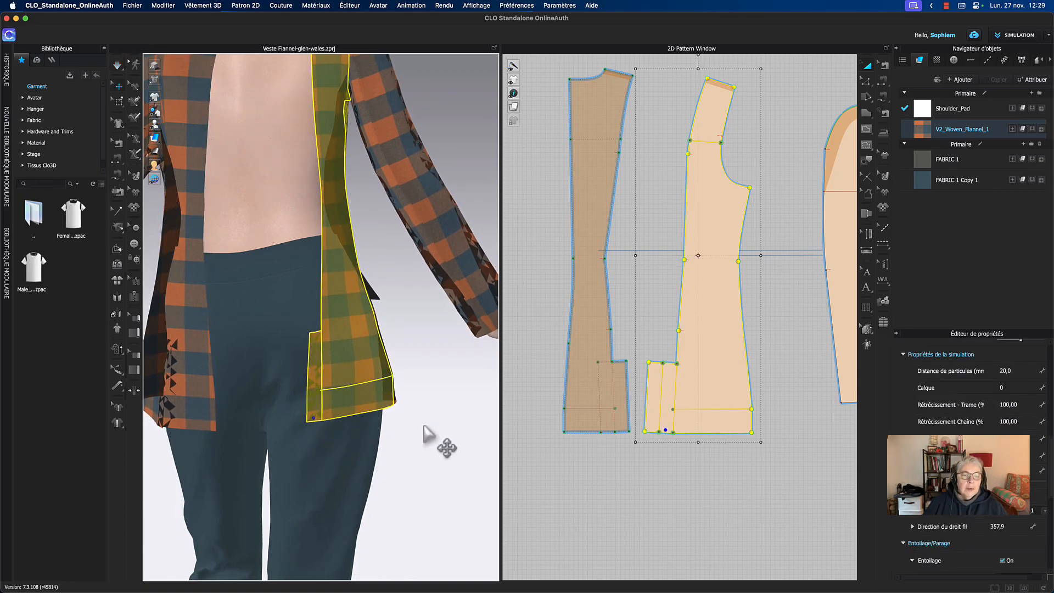
# - Try to reactivate the right centre back panel, and undo the reactivation
pyautogui.moveTo(425, 428); pyautogui.dragTo(421, 440, button='middle')
pyautogui.scroll(-2, 423, 429)
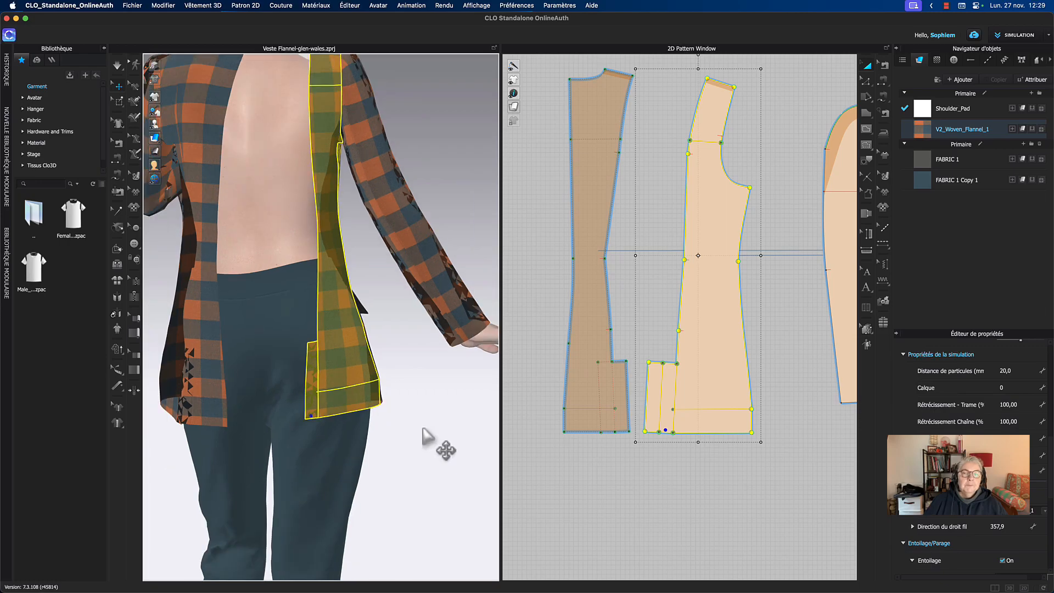
pyautogui.click(606, 175)
pyautogui.rightClick(603, 173)
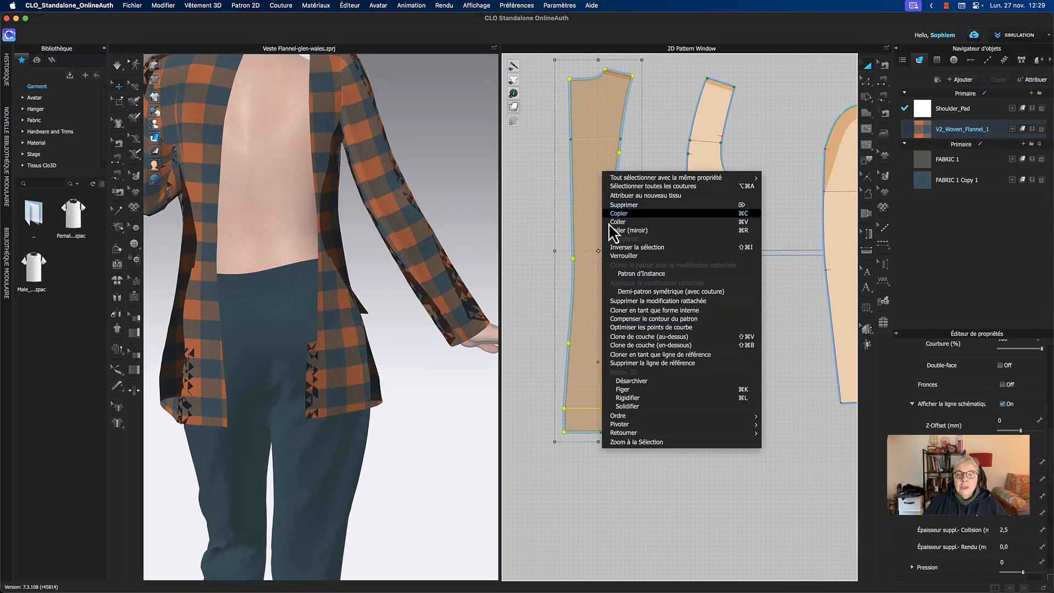
pyautogui.click(647, 382)
pyautogui.press('8')
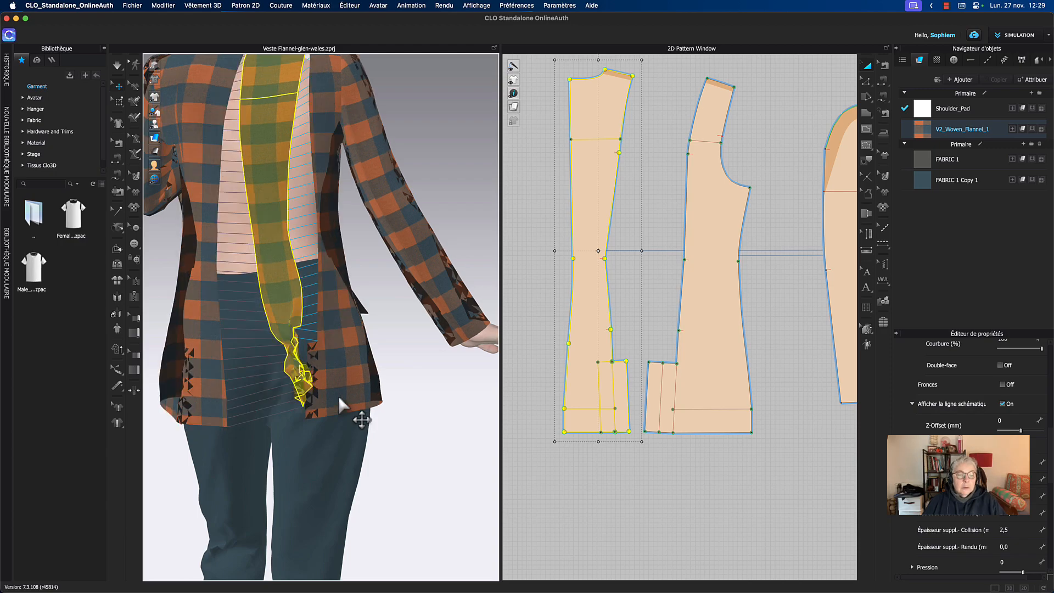
pyautogui.hotkey('shift', 'q')
# - Deactivate the right side back panel with the pattern-only option
pyautogui.click(336, 395)
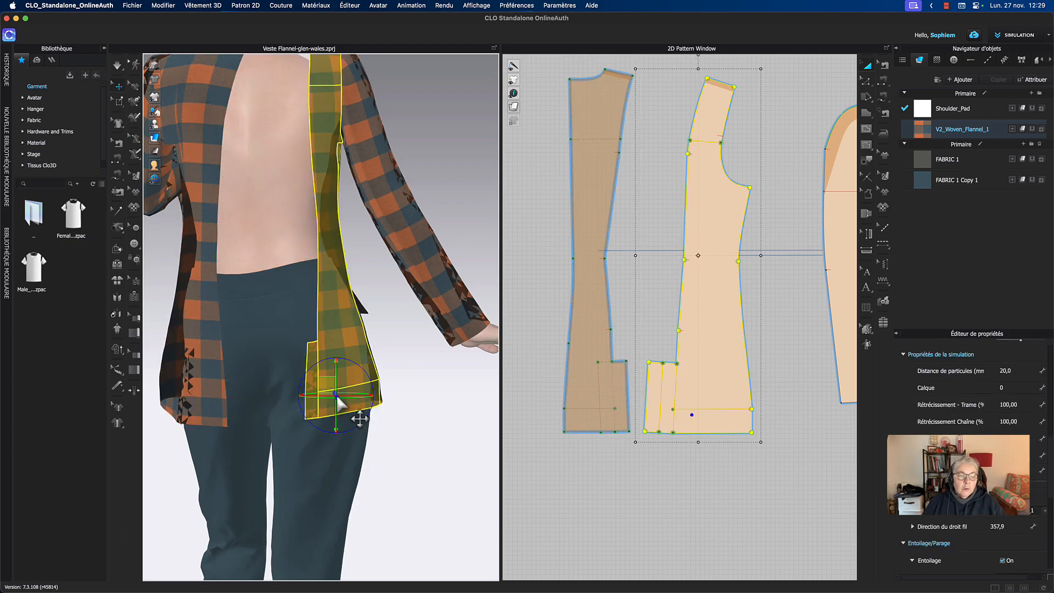
pyautogui.rightClick(337, 398)
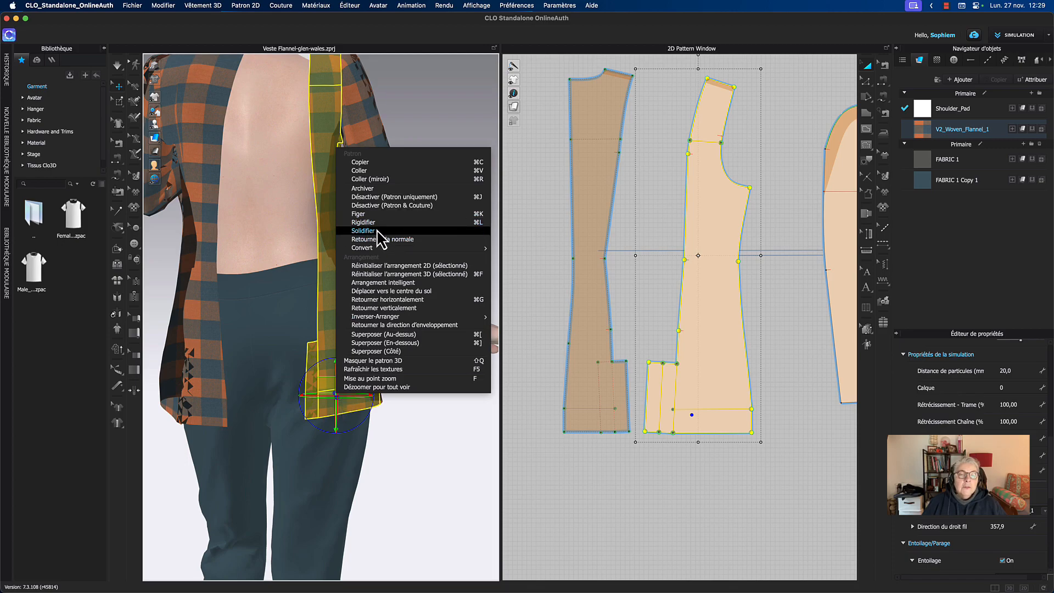
pyautogui.click(377, 197)
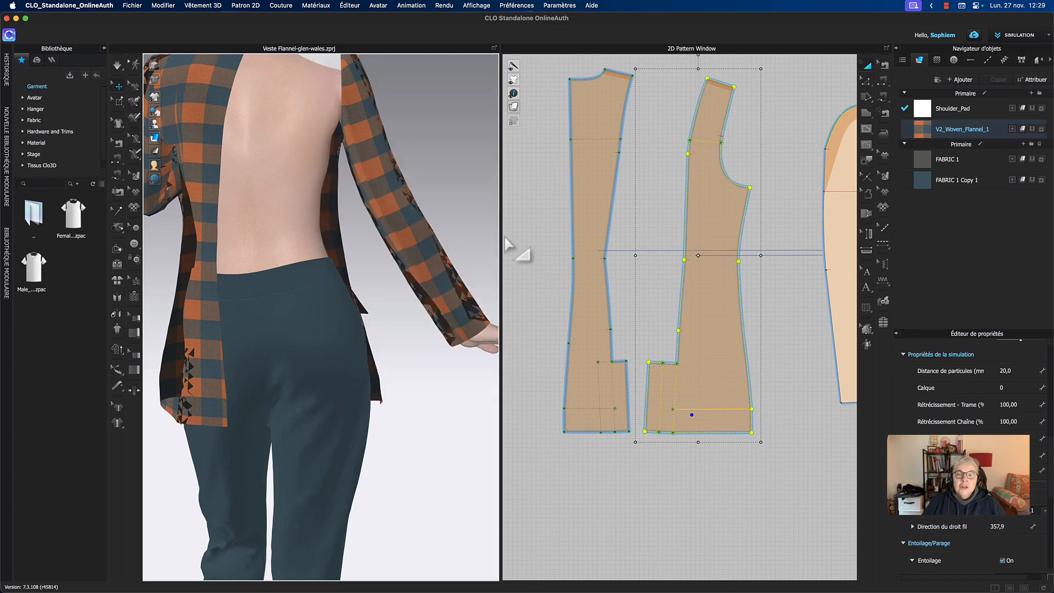
# - Reactivate the right centre back panel and simulate it without the side back panel
pyautogui.click(581, 228)
pyautogui.rightClick(589, 230)
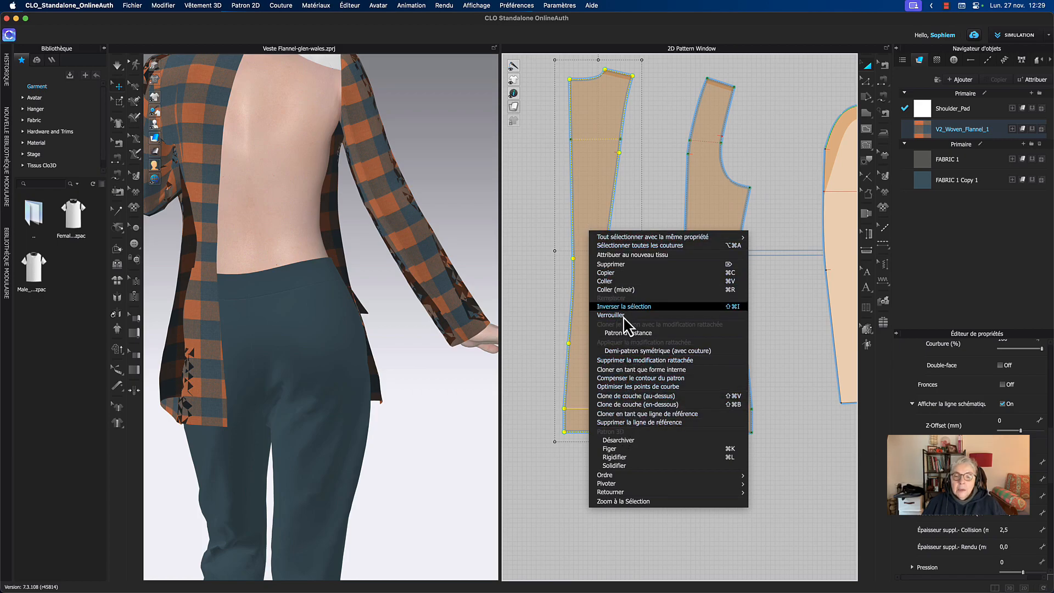
pyautogui.click(626, 440)
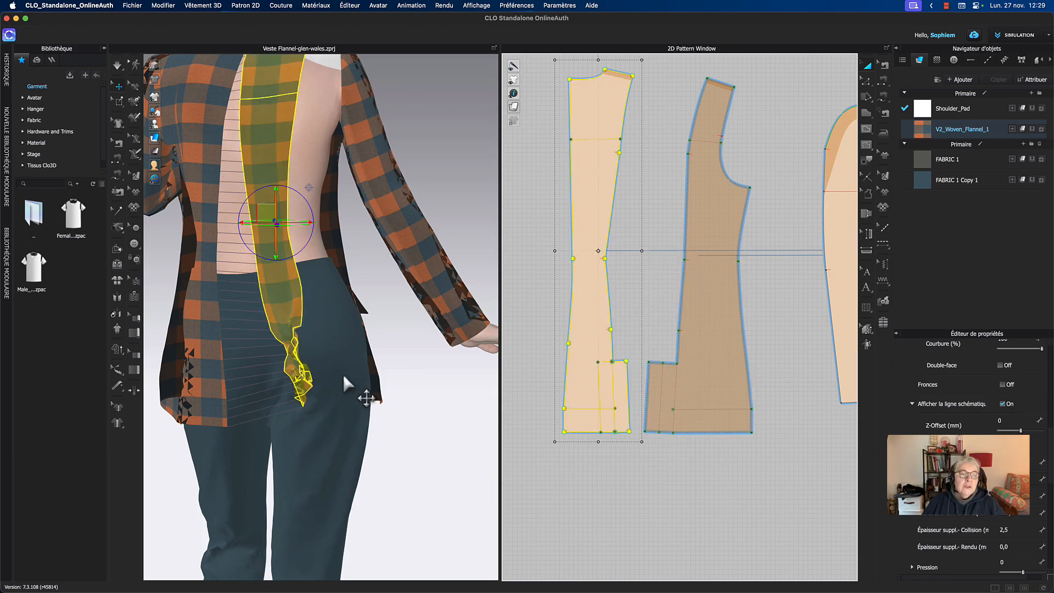
pyautogui.press('space')
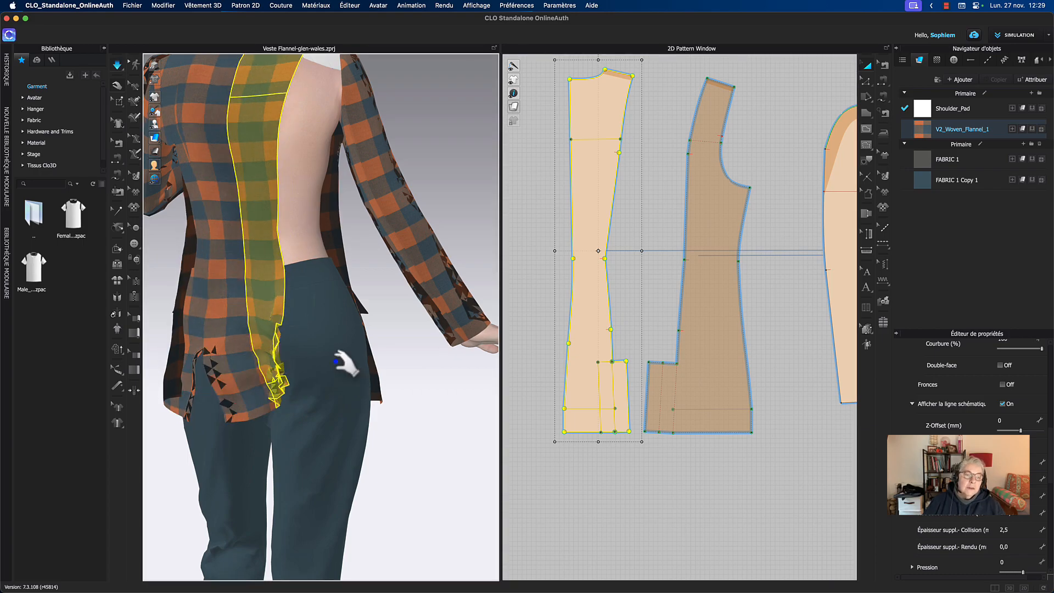
# - Pull the right centre back panel's vent edge up and its hem corner outward to straighten the facing
pyautogui.moveTo(310, 409); pyautogui.dragTo(304, 376)
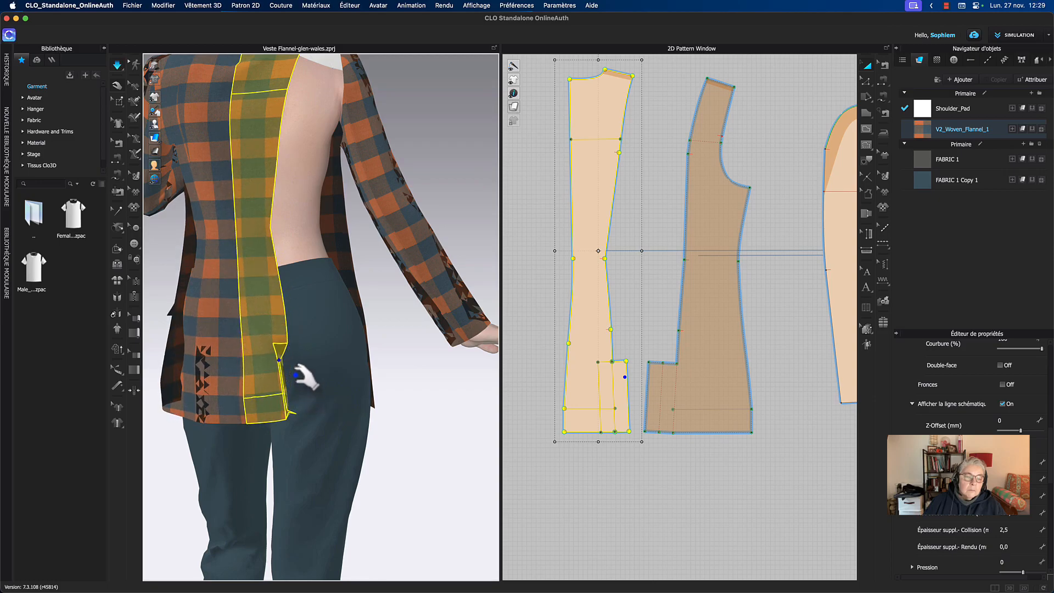
pyautogui.scroll(6, 290, 376)
pyautogui.moveTo(312, 321); pyautogui.dragTo(315, 287, button='middle')
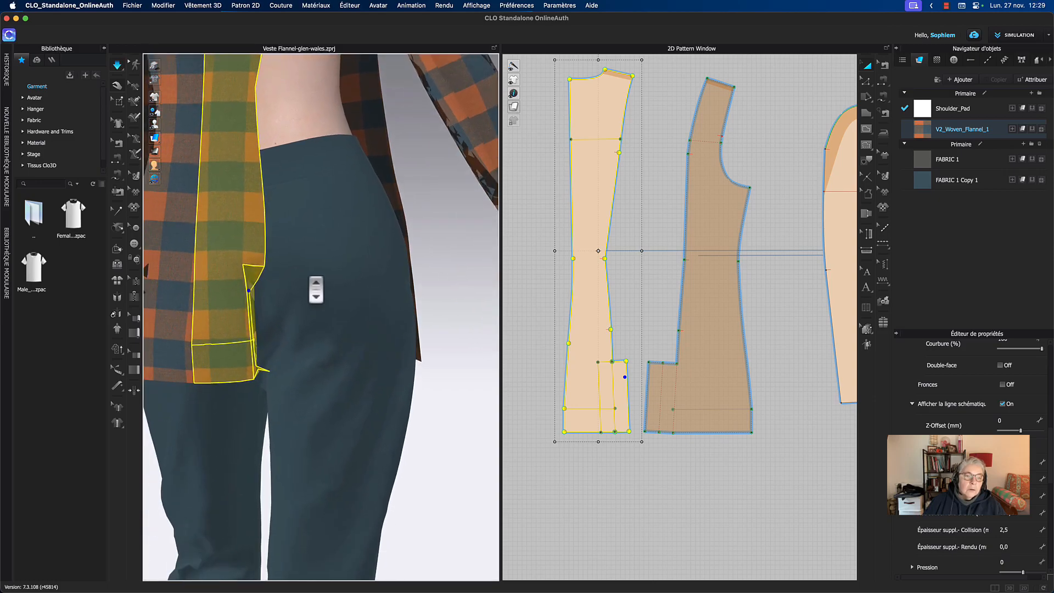
pyautogui.moveTo(254, 359); pyautogui.dragTo(282, 363)
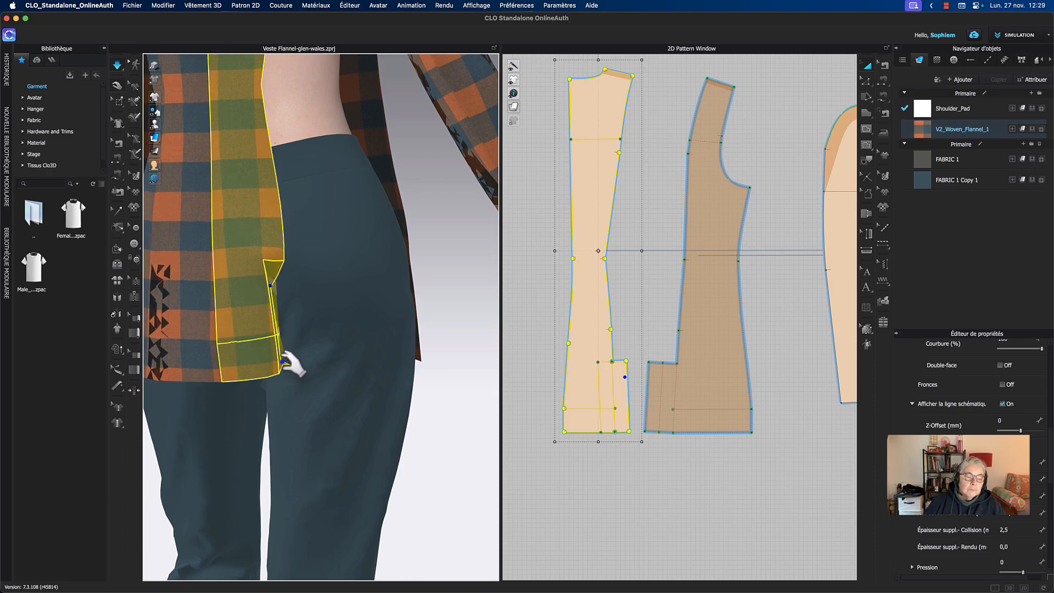
# - Try to pull out the crumpled facing near the top of the vent, and stop the simulation with nothing selected
pyautogui.click(301, 365)
pyautogui.moveTo(281, 336); pyautogui.dragTo(269, 299)
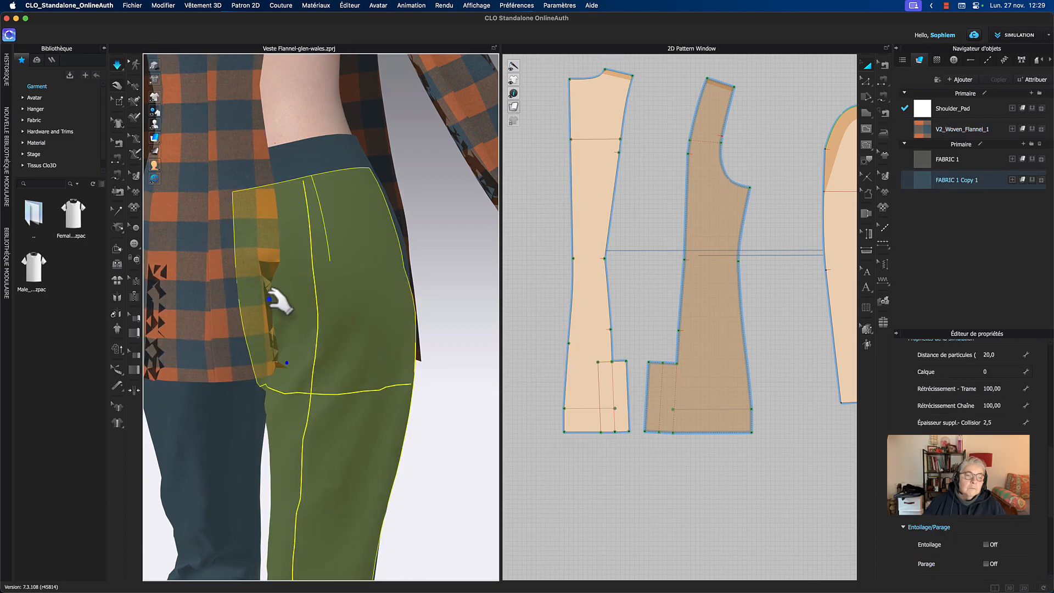
pyautogui.click(265, 300)
pyautogui.press('q')
pyautogui.moveTo(269, 288)
pyautogui.mouseDown()
pyautogui.moveTo(285, 287)
pyautogui.moveTo(277, 281)
pyautogui.mouseUp()
pyautogui.click(280, 282)
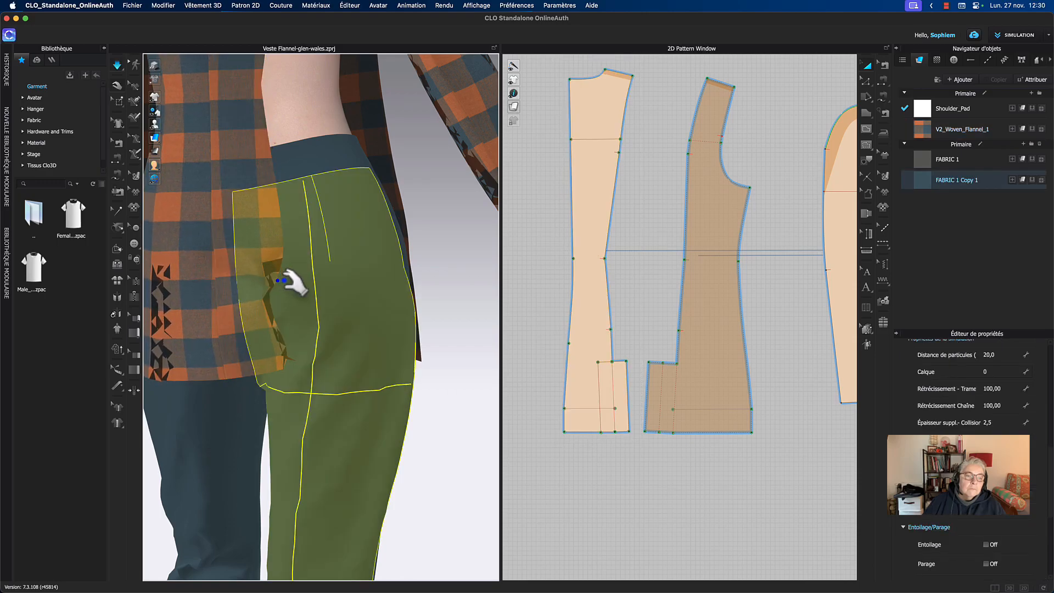
pyautogui.click(472, 395)
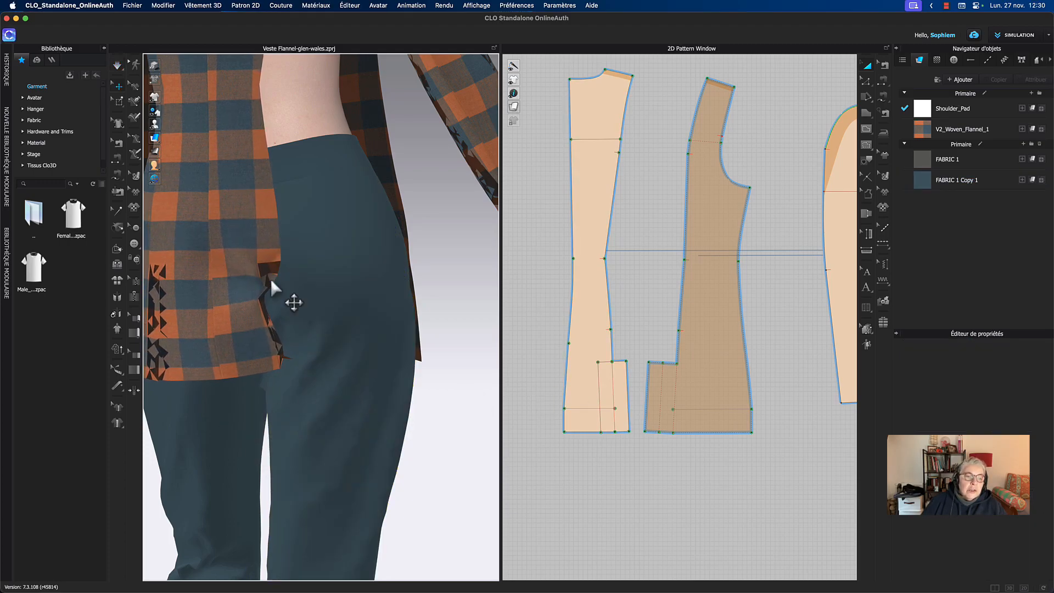
# - Restart the simulation and pull the right centre back panel's facing and hem corner down and away from the centre back
pyautogui.click(284, 282)
pyautogui.moveTo(292, 281); pyautogui.dragTo(368, 367)
pyautogui.moveTo(452, 457); pyautogui.dragTo(445, 468, button='middle')
pyautogui.scroll(1, 250, 370)
pyautogui.scroll(5, 255, 371)
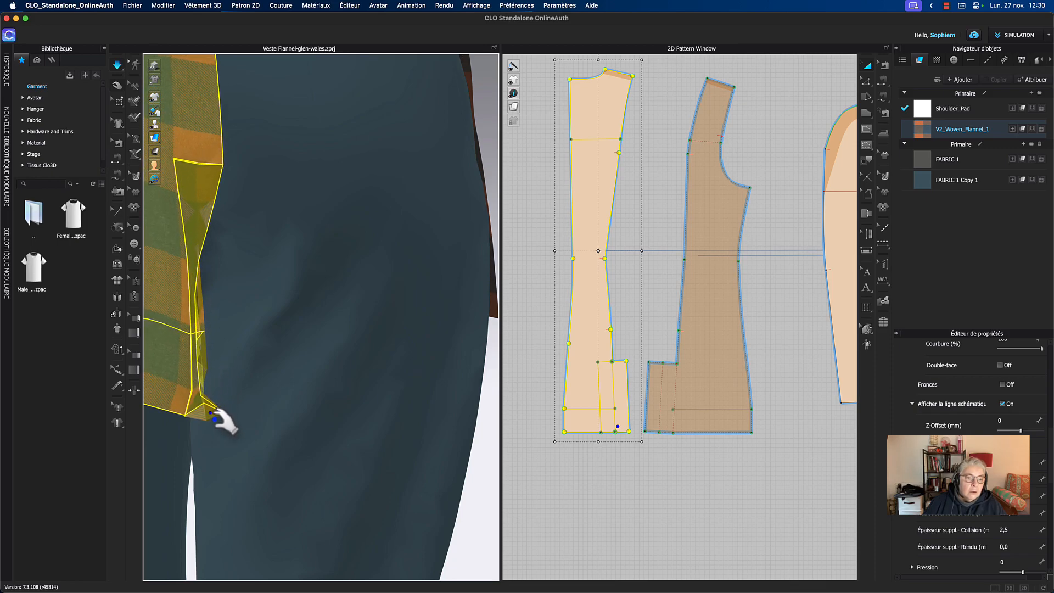
pyautogui.moveTo(216, 420); pyautogui.dragTo(214, 432)
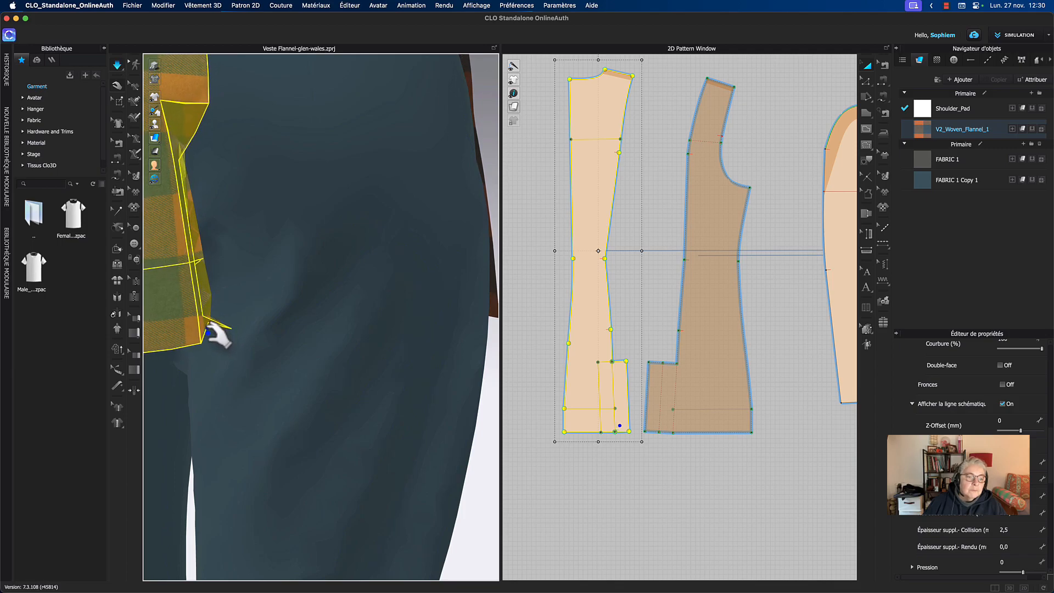
pyautogui.moveTo(222, 386); pyautogui.dragTo(286, 445)
# - Delete the seam joining the two 30 mm hem segments of the right centre back panel's facing
pyautogui.moveTo(528, 467); pyautogui.dragTo(524, 440, button='middle')
pyautogui.press('b')
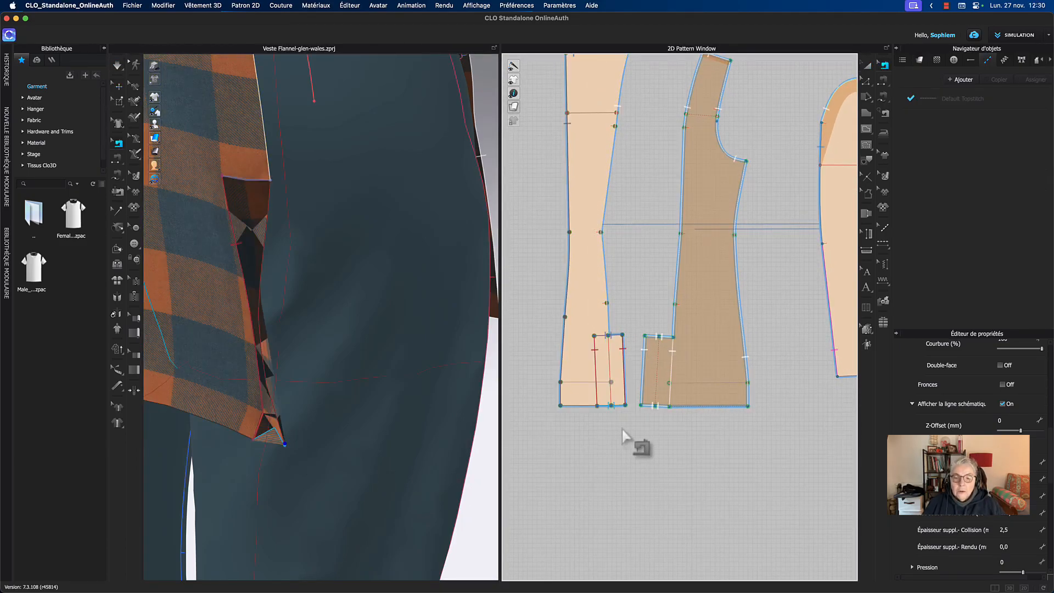
pyautogui.scroll(3, 622, 430)
pyautogui.click(617, 391)
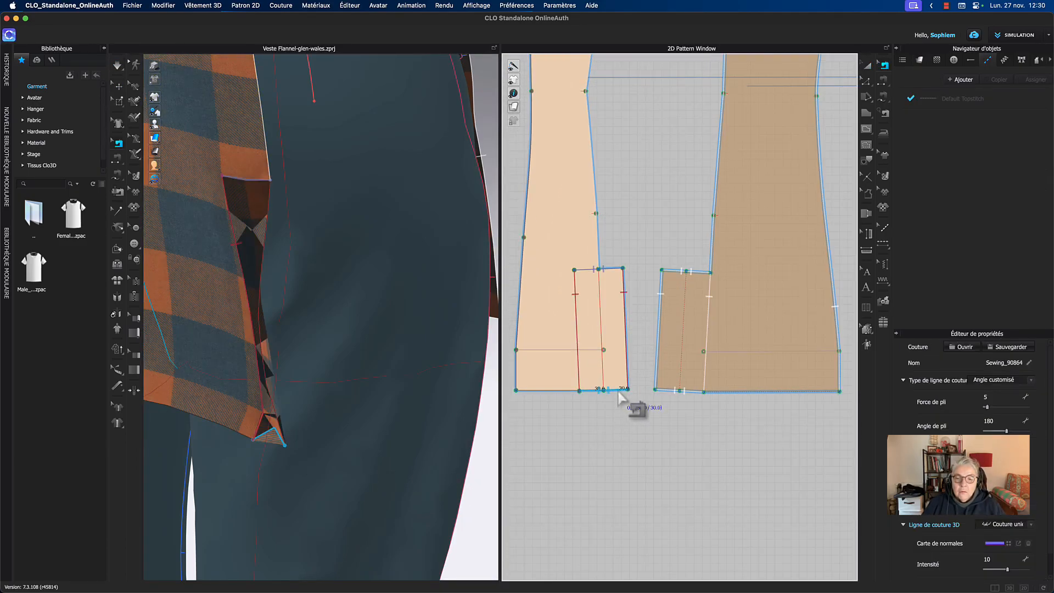
pyautogui.rightClick(619, 390)
pyautogui.click(642, 414)
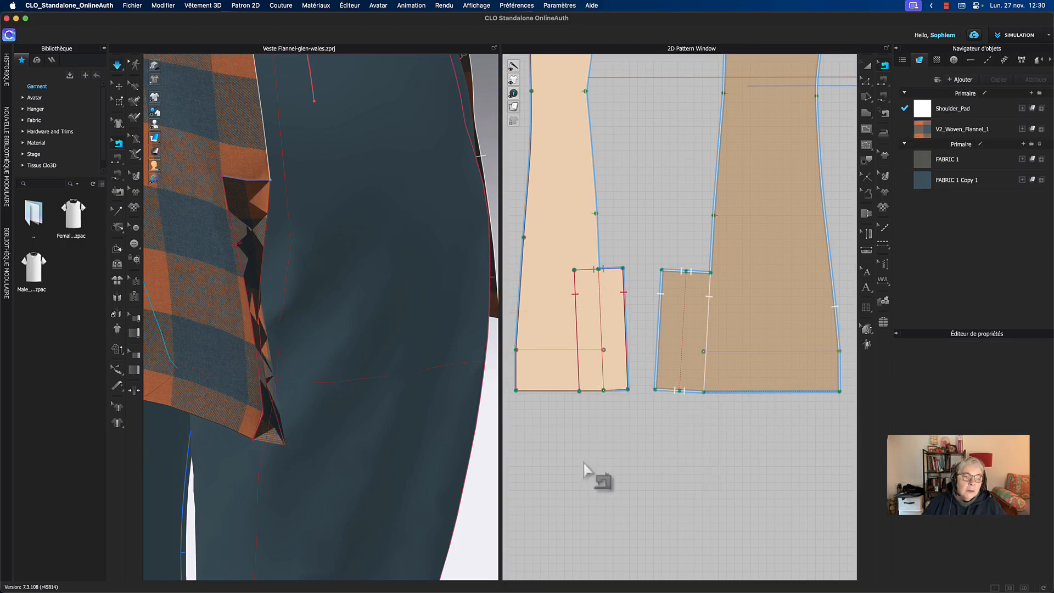
# - Simulate the right centre back panel and pull its vent facing down and outward to unfold it
pyautogui.press('space')
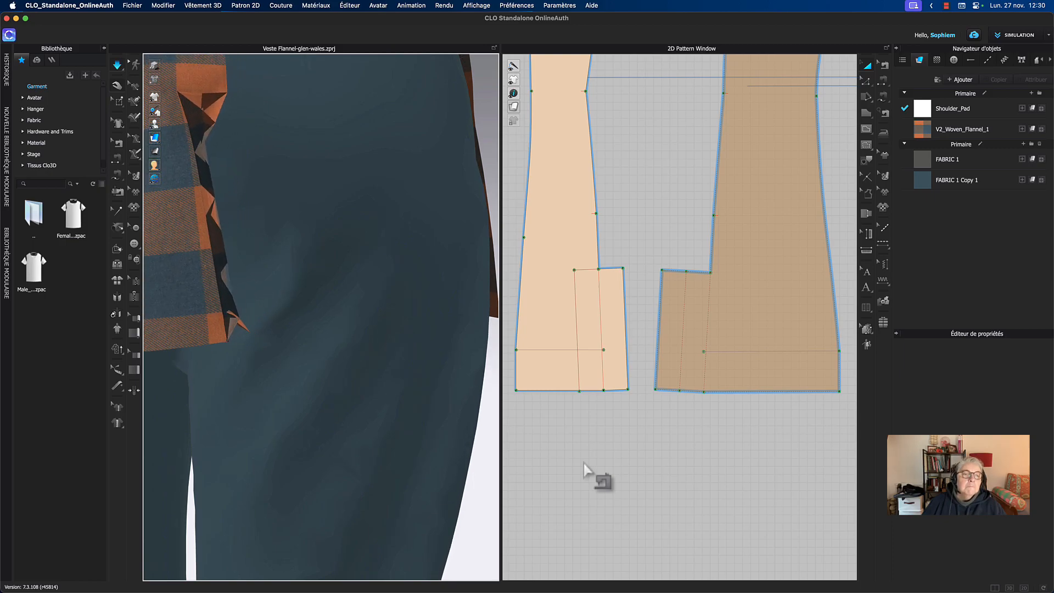
pyautogui.moveTo(284, 295); pyautogui.dragTo(338, 358, button='middle')
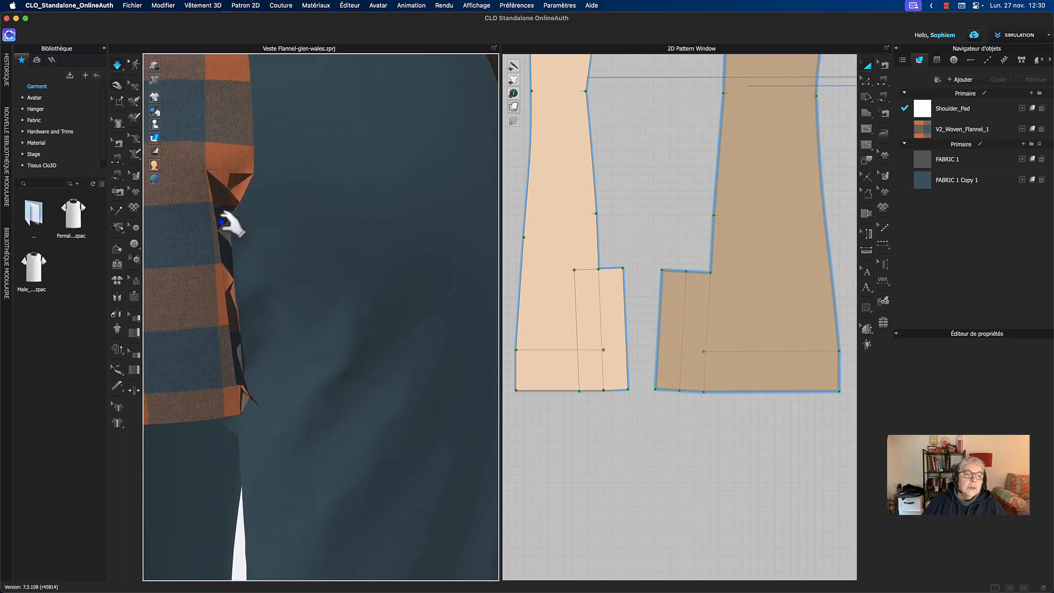
pyautogui.moveTo(254, 214); pyautogui.dragTo(370, 434)
pyautogui.press('b')
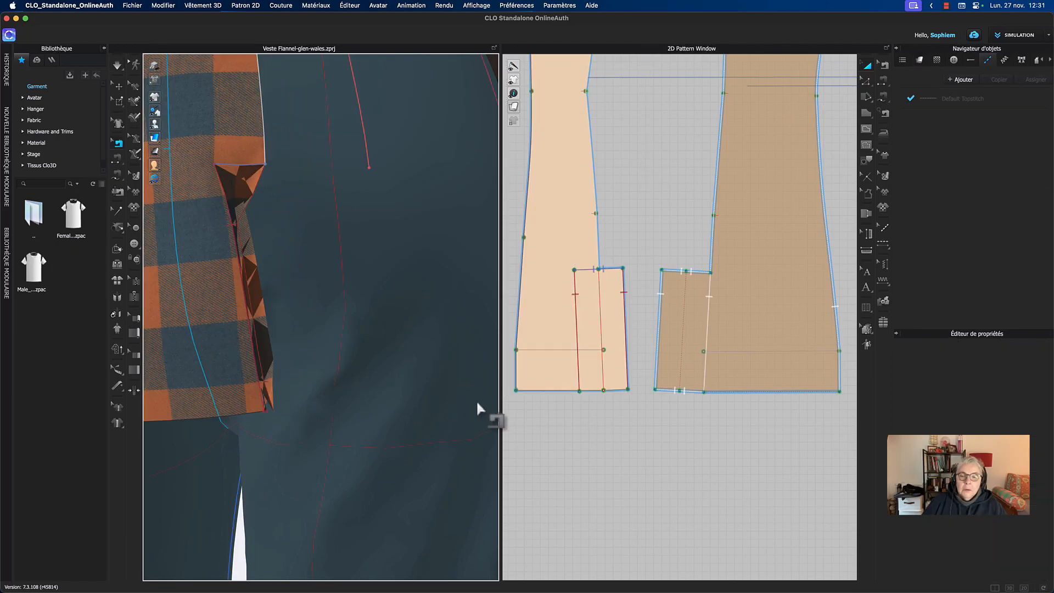
pyautogui.moveTo(558, 404); pyautogui.dragTo(557, 408, button='middle')
pyautogui.press('space')
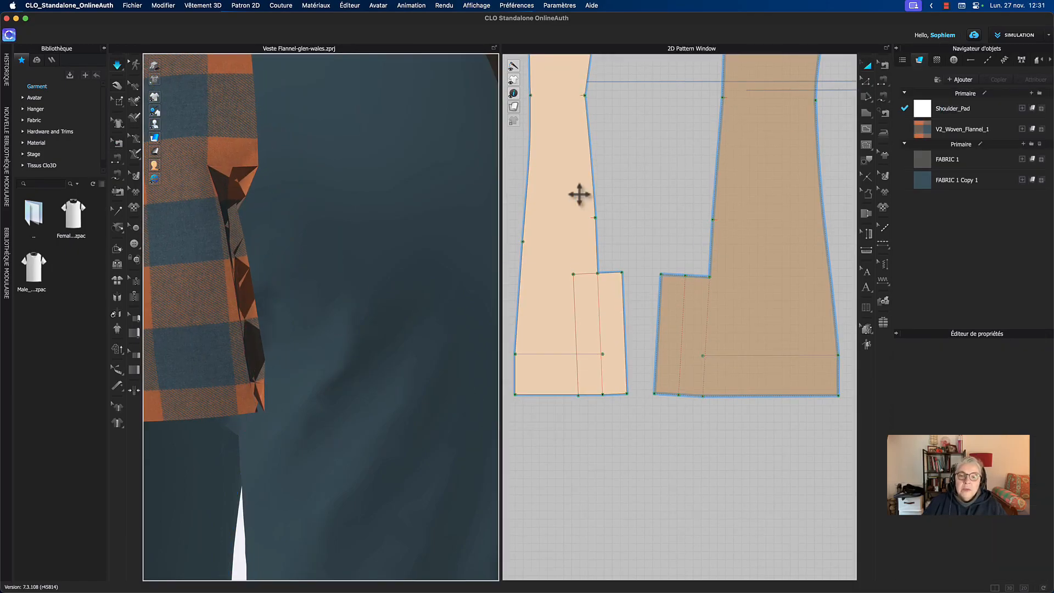
# - Set the fold angle of the 150 mm fold line on the right centre back panel's vent to 51, and simulate
pyautogui.scroll(3, 627, 217)
pyautogui.press('b')
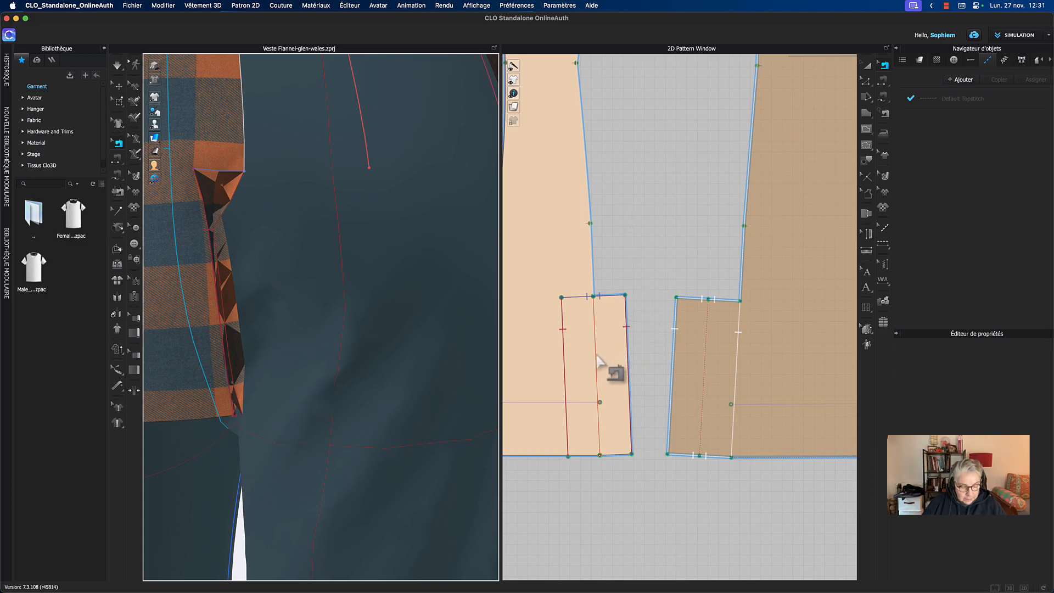
pyautogui.press('space')
pyautogui.press('z')
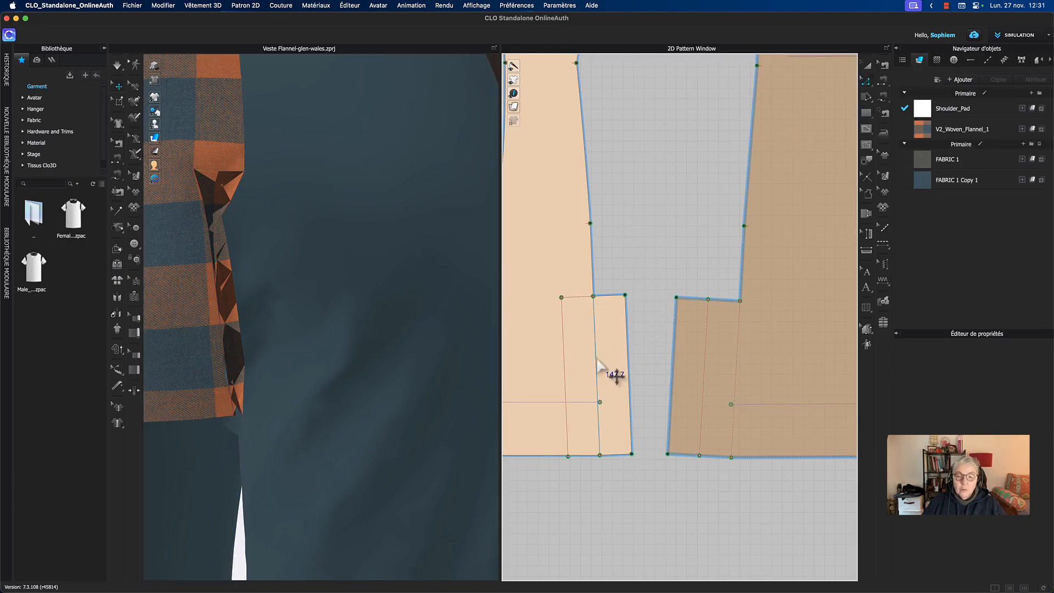
pyautogui.click(598, 374)
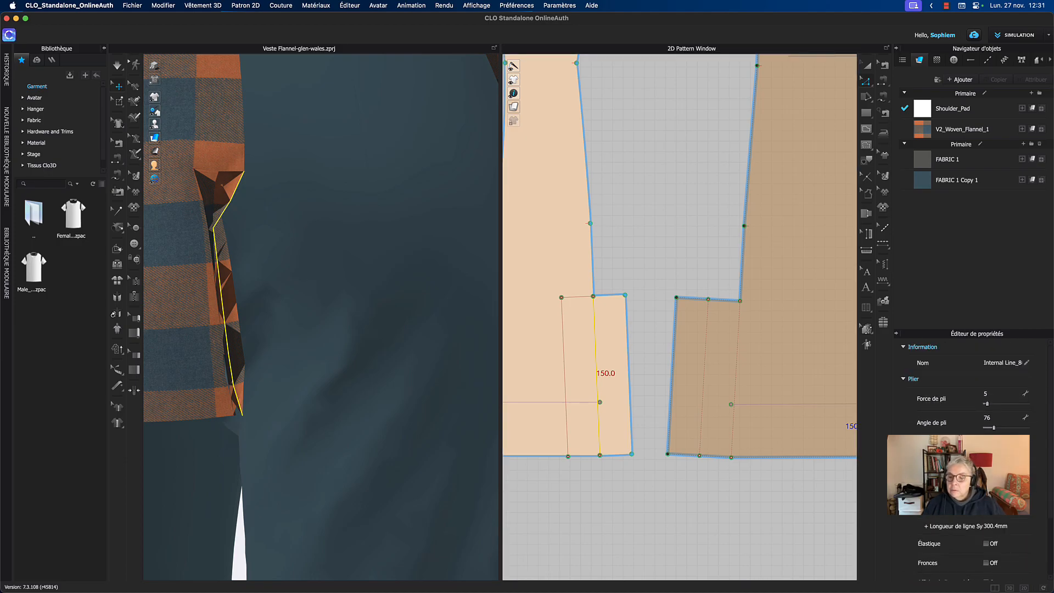
pyautogui.moveTo(993, 429); pyautogui.dragTo(995, 429)
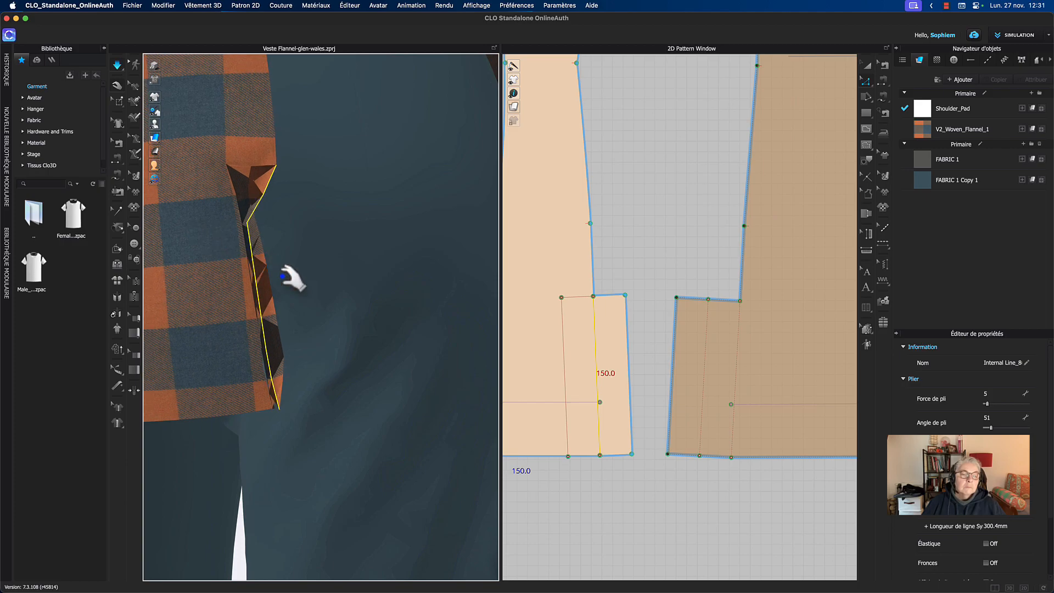
pyautogui.click(641, 268)
pyautogui.click(598, 357)
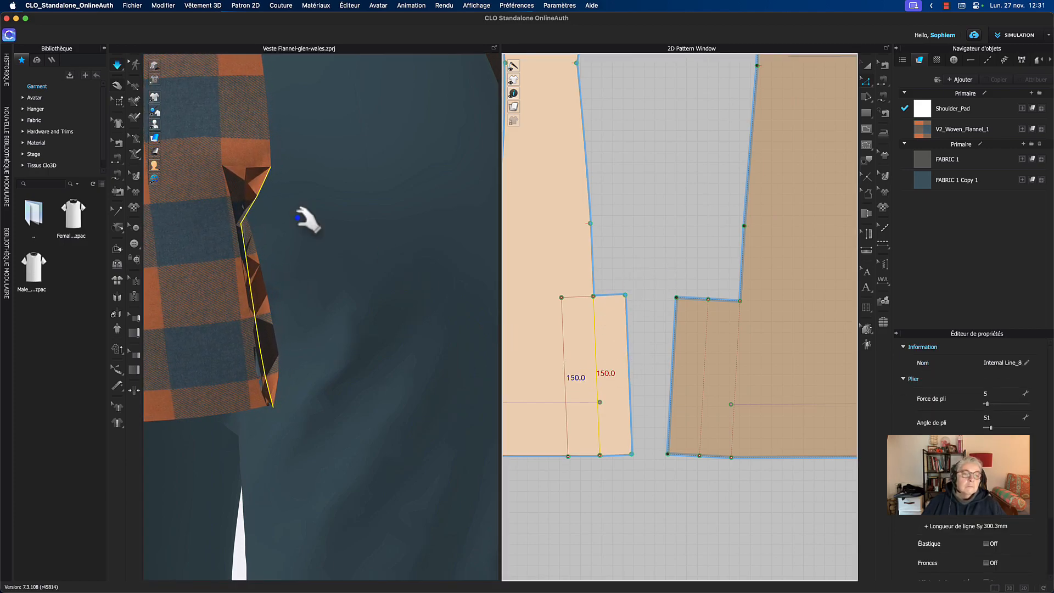
# - Pull the right centre back panel's hem corner far outward to spread its facing, and stop the simulation while it is stretched
pyautogui.click(243, 225)
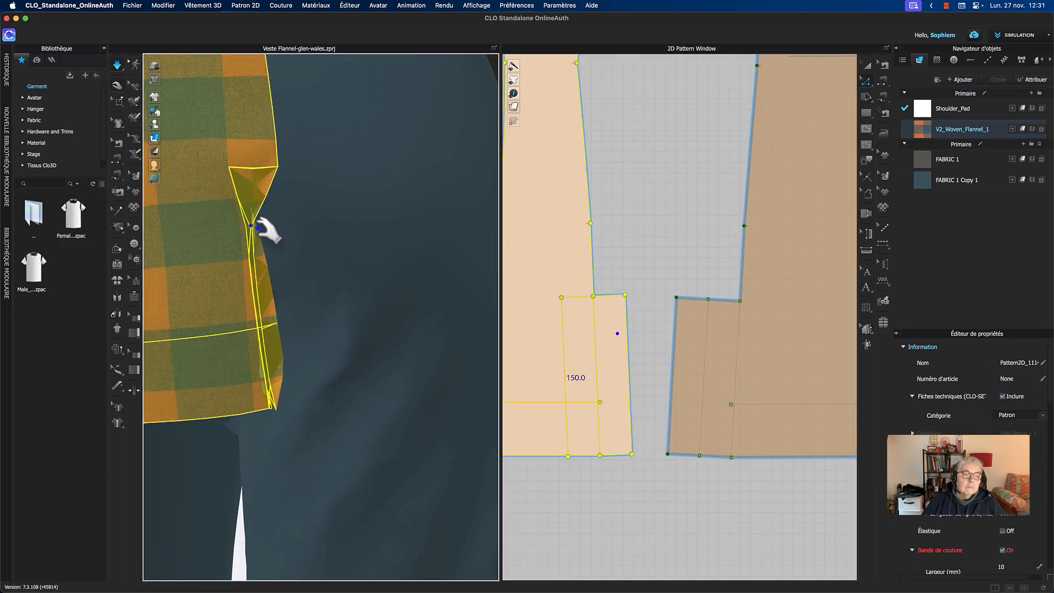
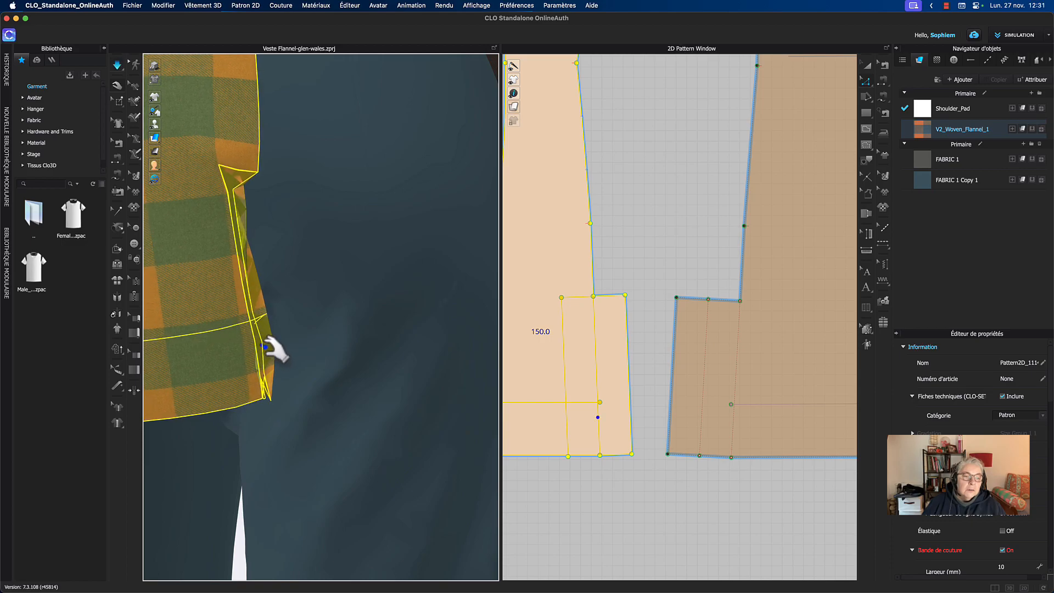
pyautogui.moveTo(323, 367)
pyautogui.mouseDown()
pyautogui.moveTo(431, 409)
pyautogui.moveTo(451, 407)
pyautogui.moveTo(452, 391)
pyautogui.mouseUp()
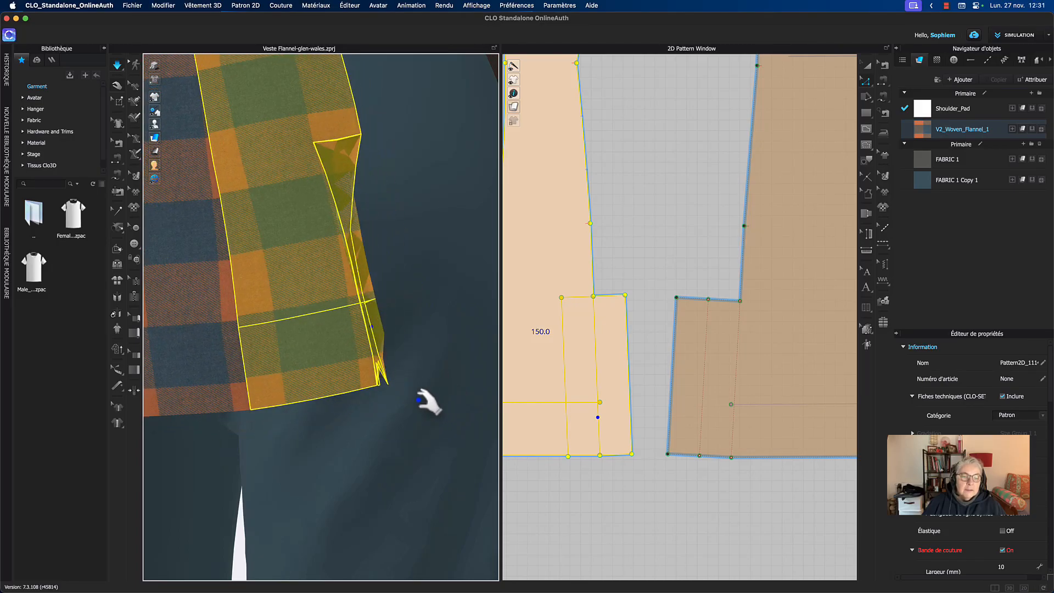
pyautogui.press('space')
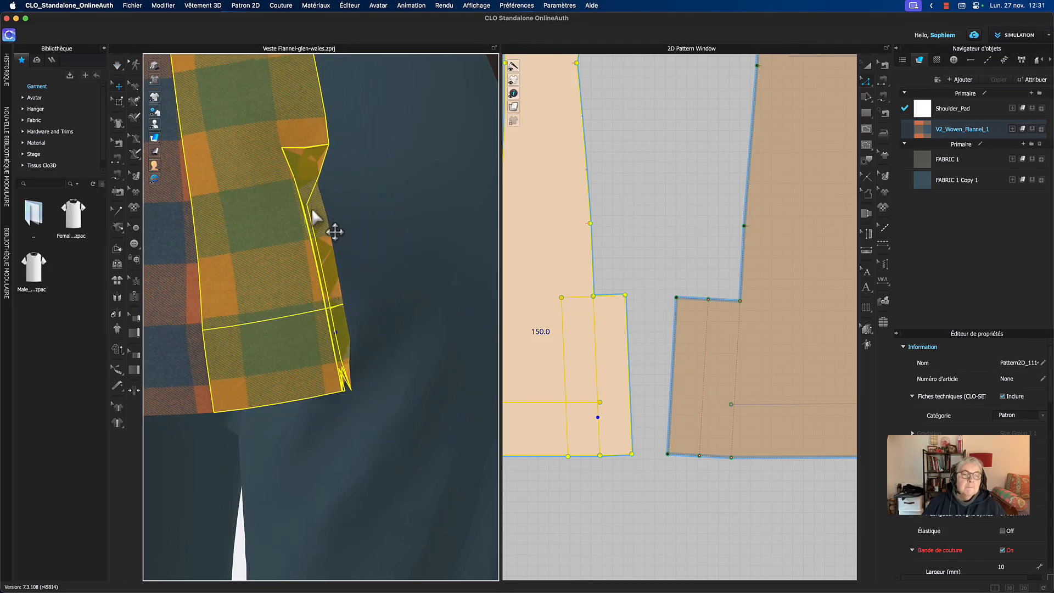
pyautogui.press('space')
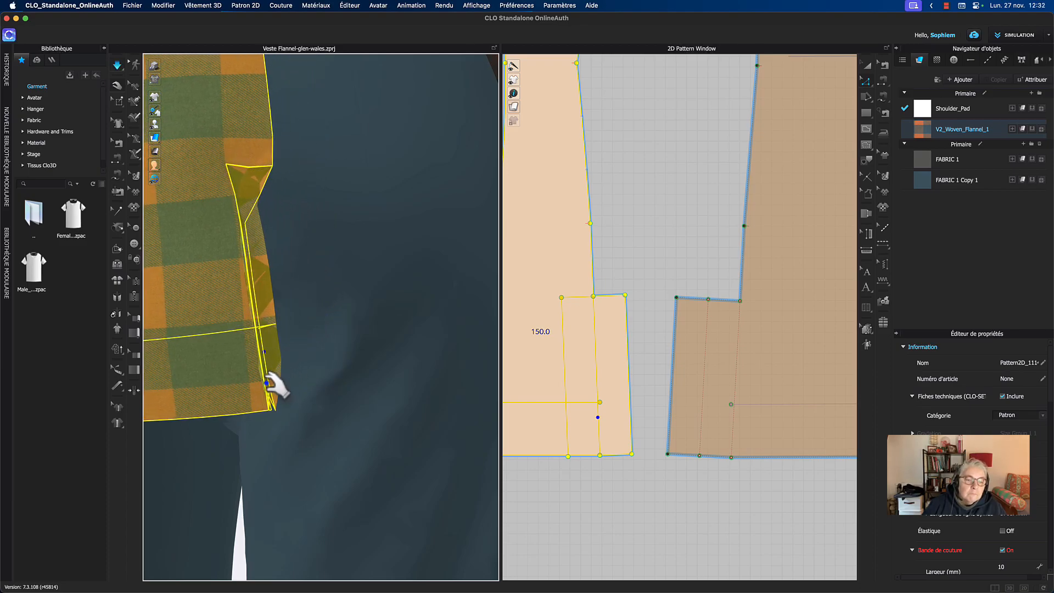
pyautogui.moveTo(273, 382)
pyautogui.mouseDown()
pyautogui.moveTo(294, 381)
pyautogui.moveTo(377, 429)
pyautogui.moveTo(512, 420)
pyautogui.mouseUp()
pyautogui.press('space')
pyautogui.moveTo(441, 390); pyautogui.dragTo(330, 369, button='middle')
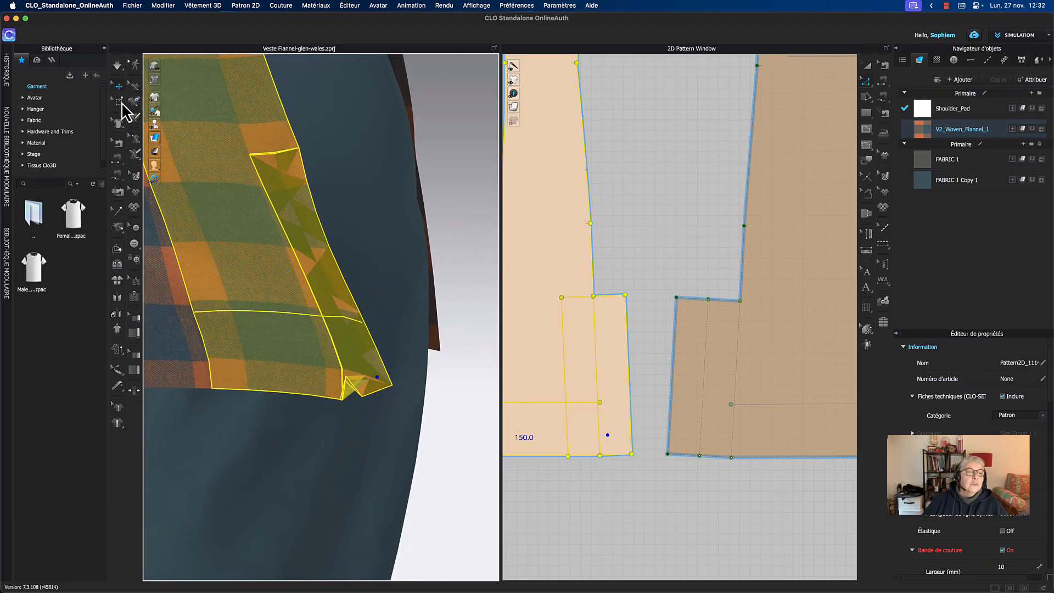
# - Pin a small mesh area on the facing's fold line just above the hem of the right centre back panel
pyautogui.click(120, 105)
pyautogui.click(164, 132)
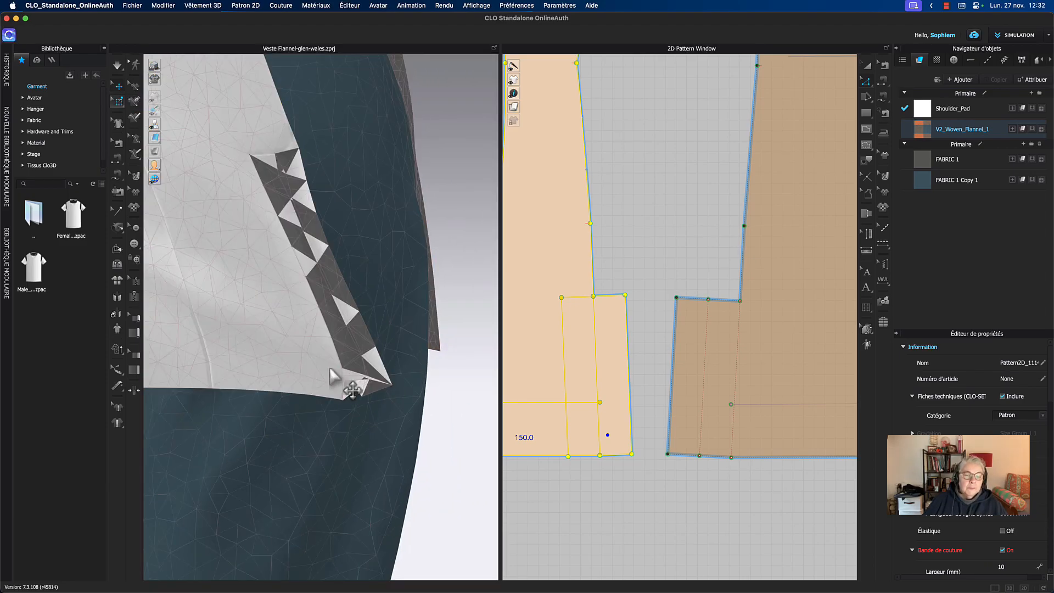
pyautogui.moveTo(370, 368); pyautogui.dragTo(384, 386)
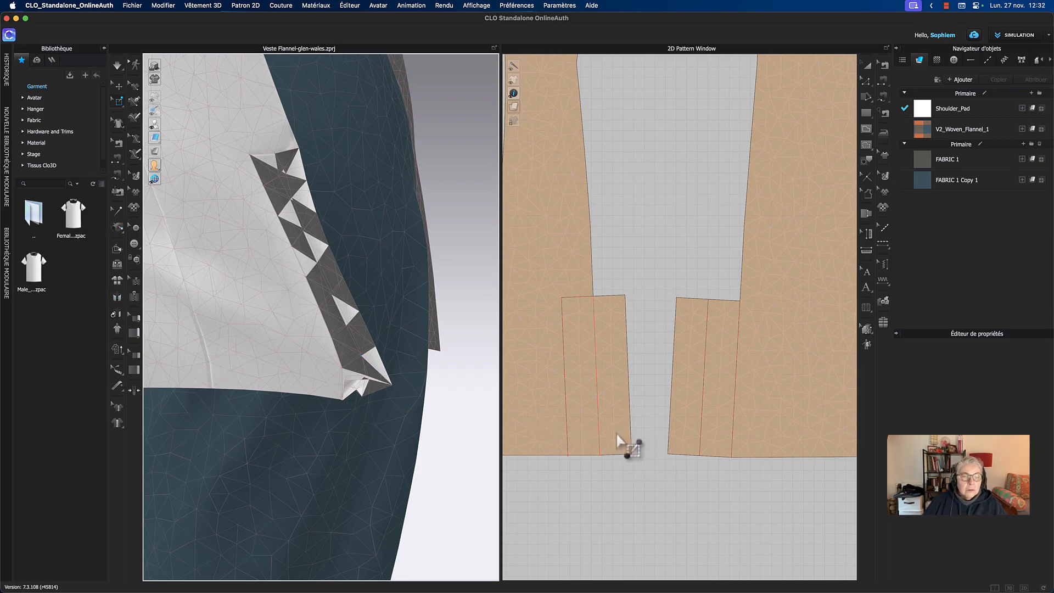
pyautogui.moveTo(586, 432); pyautogui.dragTo(587, 439)
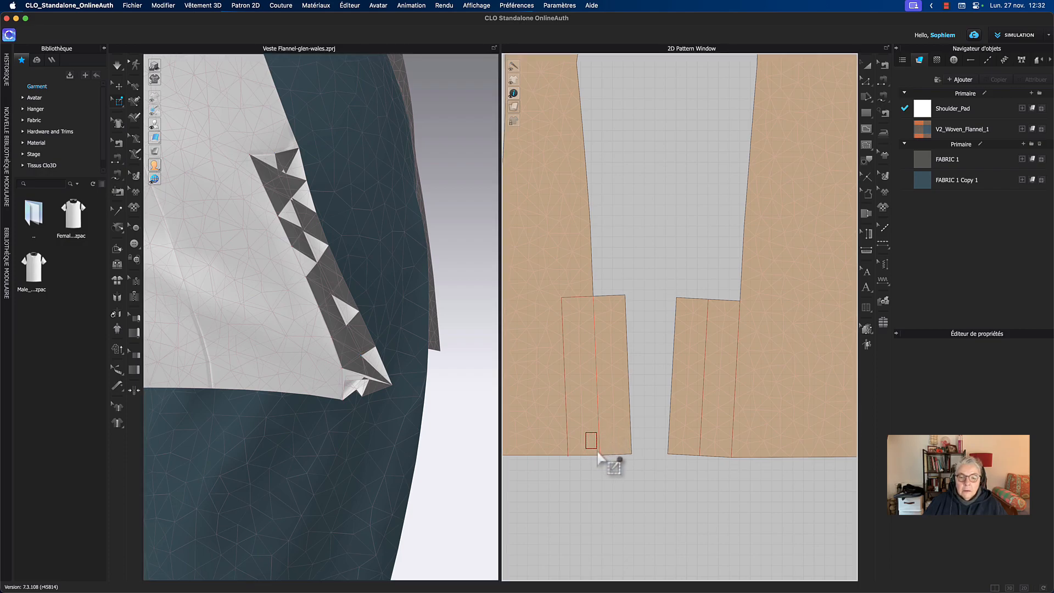
pyautogui.moveTo(603, 454); pyautogui.dragTo(603, 454)
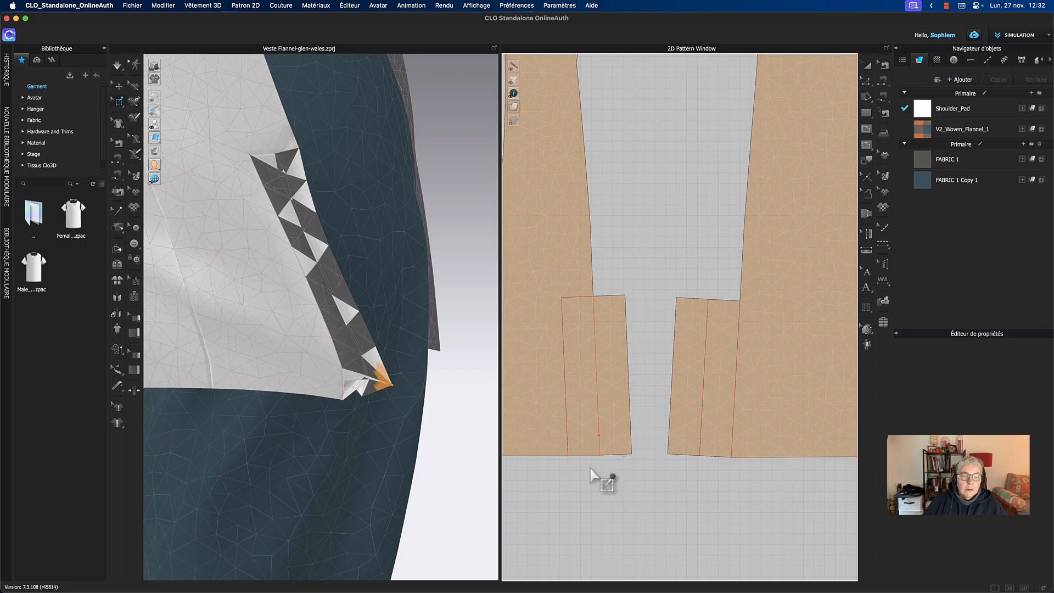
# - Simulate and pull the facing's folded hem corner downward to flatten it
pyautogui.click(117, 65)
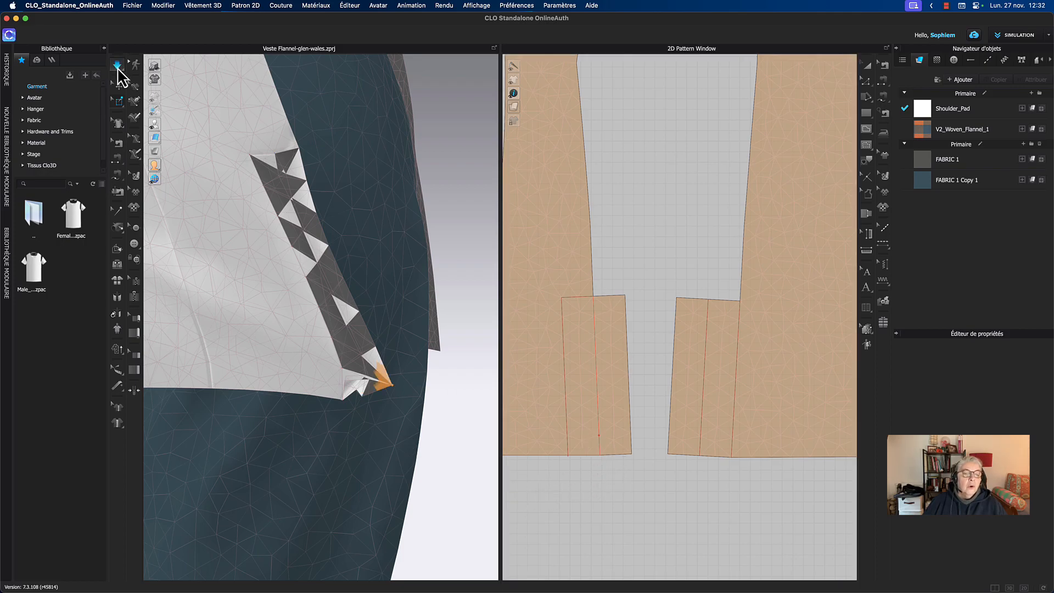
pyautogui.moveTo(362, 384); pyautogui.dragTo(380, 428)
pyautogui.moveTo(364, 392); pyautogui.dragTo(375, 416)
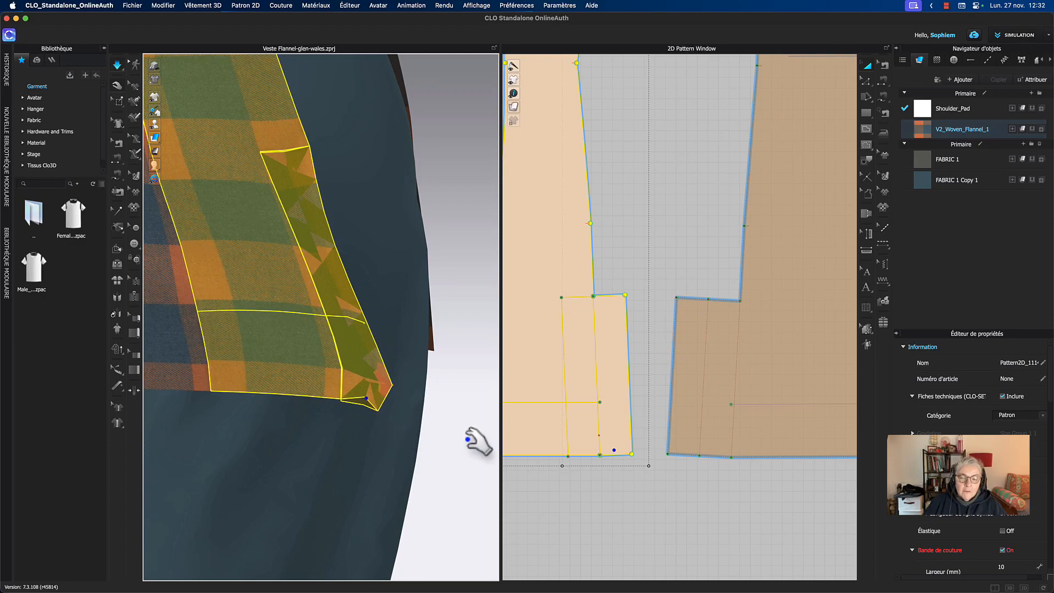
# - Remove the pin near the facing's hem corner and simulate the garment
pyautogui.press('w')
pyautogui.click(384, 388)
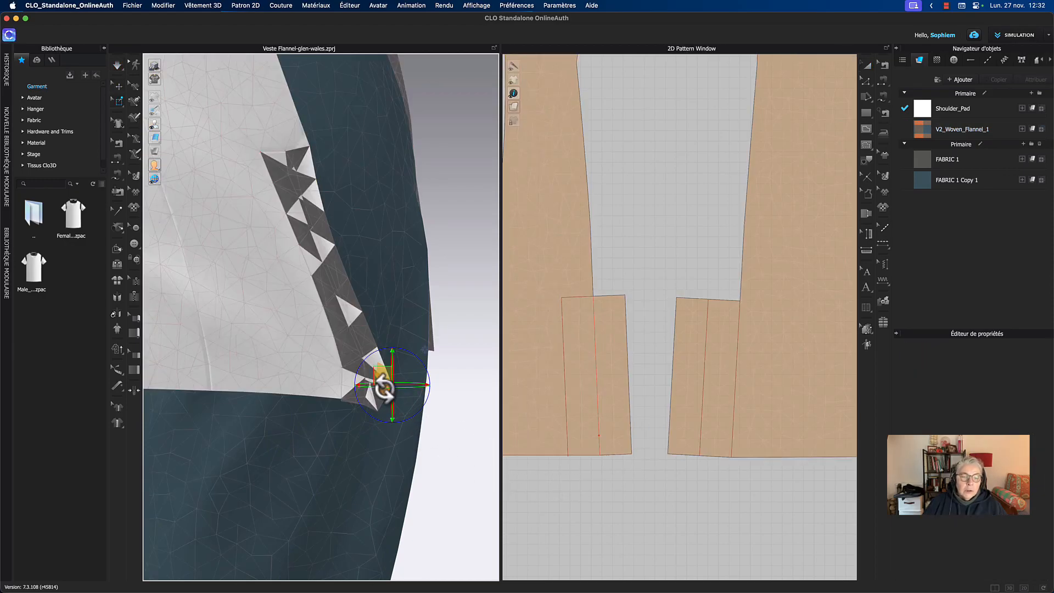
pyautogui.rightClick(385, 389)
pyautogui.click(409, 403)
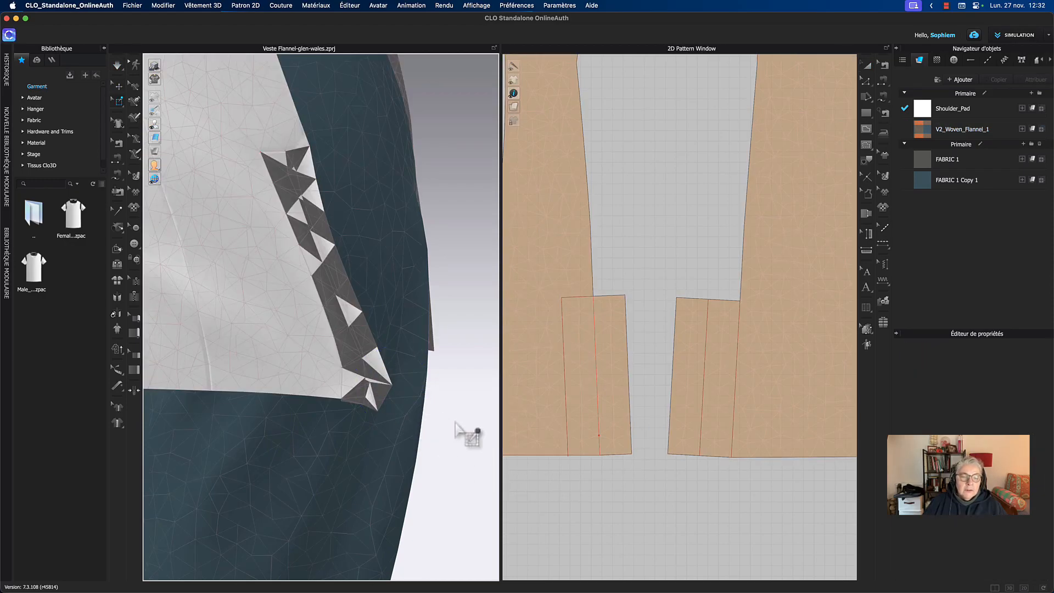
pyautogui.press('space')
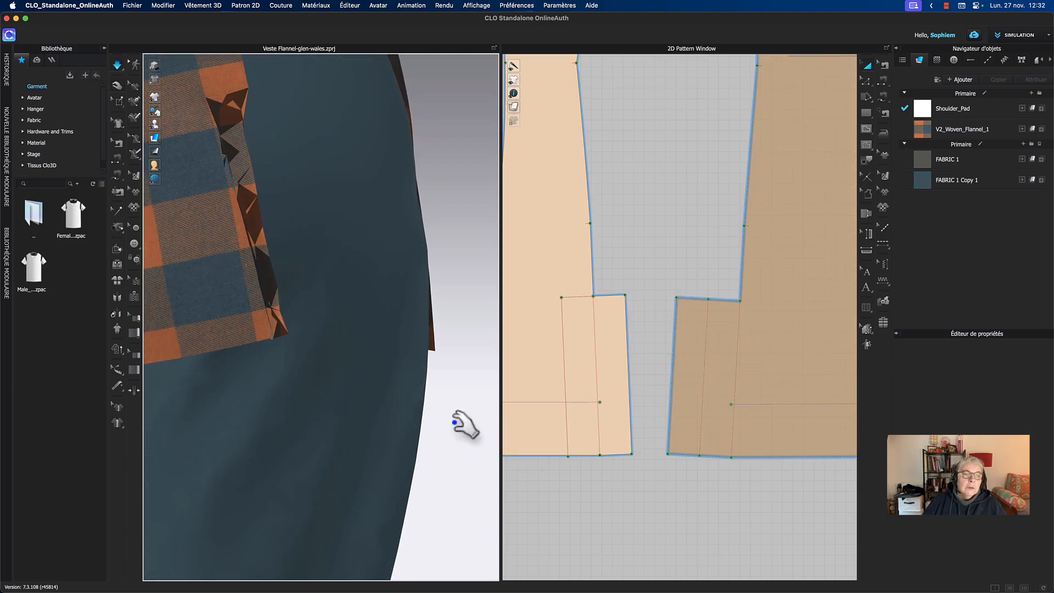
# - Pull the crumpled vent extension at the jacket's lower edge outward during simulation
pyautogui.press('w')
pyautogui.press('q')
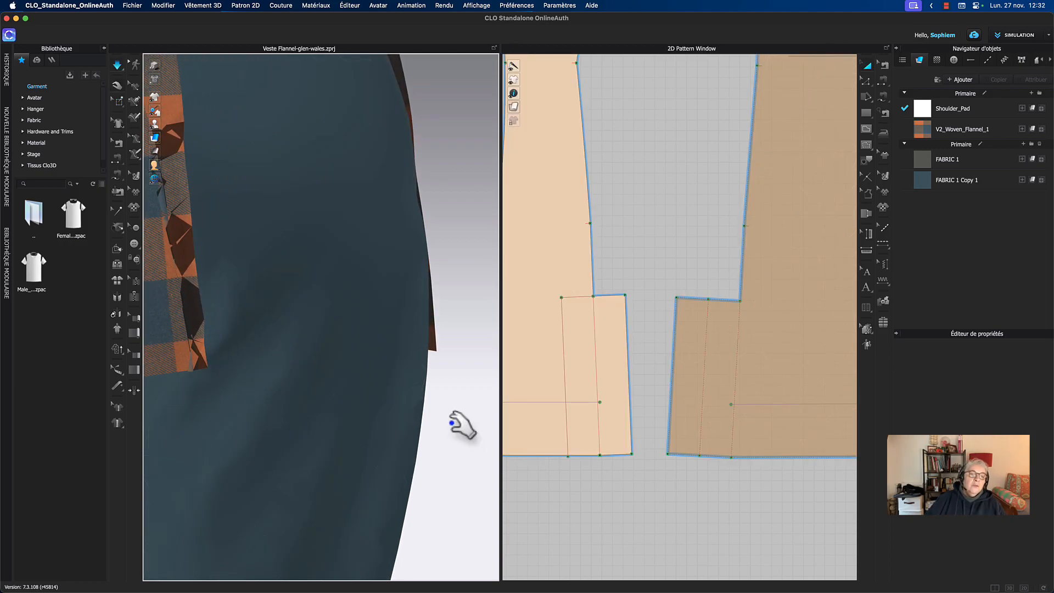
pyautogui.moveTo(214, 235); pyautogui.dragTo(367, 236, button='middle')
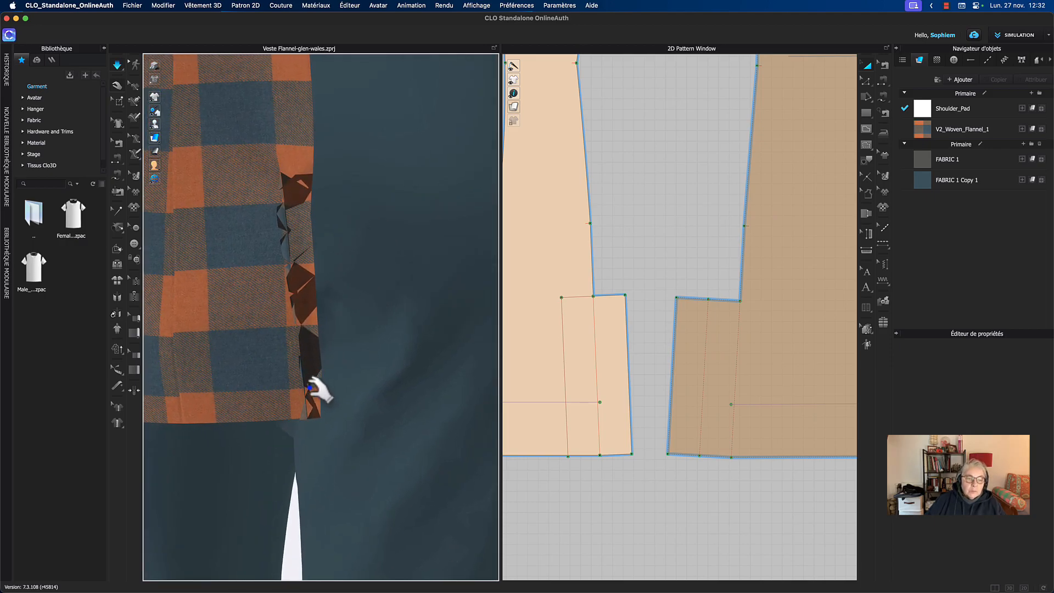
pyautogui.moveTo(328, 389)
pyautogui.mouseDown()
pyautogui.moveTo(362, 393)
pyautogui.moveTo(444, 458)
pyautogui.moveTo(468, 448)
pyautogui.mouseUp()
pyautogui.press('w')
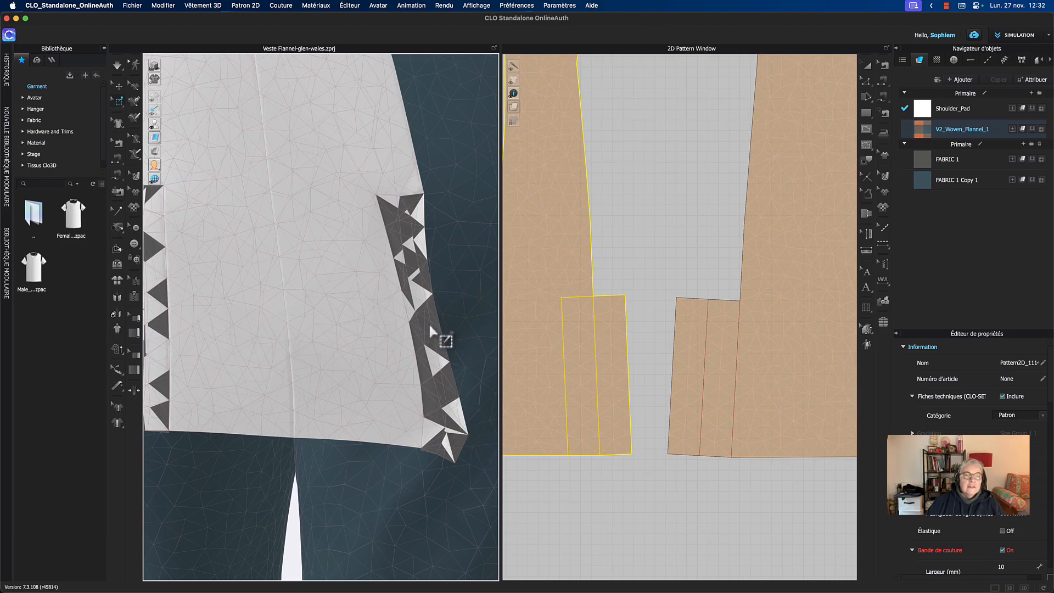
# - Delete the vertical seam joining the vent extension's outer edge to its inner line on the lighter panel, and pull the flap outward in simulation
pyautogui.moveTo(679, 160); pyautogui.dragTo(640, 165, button='middle')
pyautogui.scroll(-2, 641, 166)
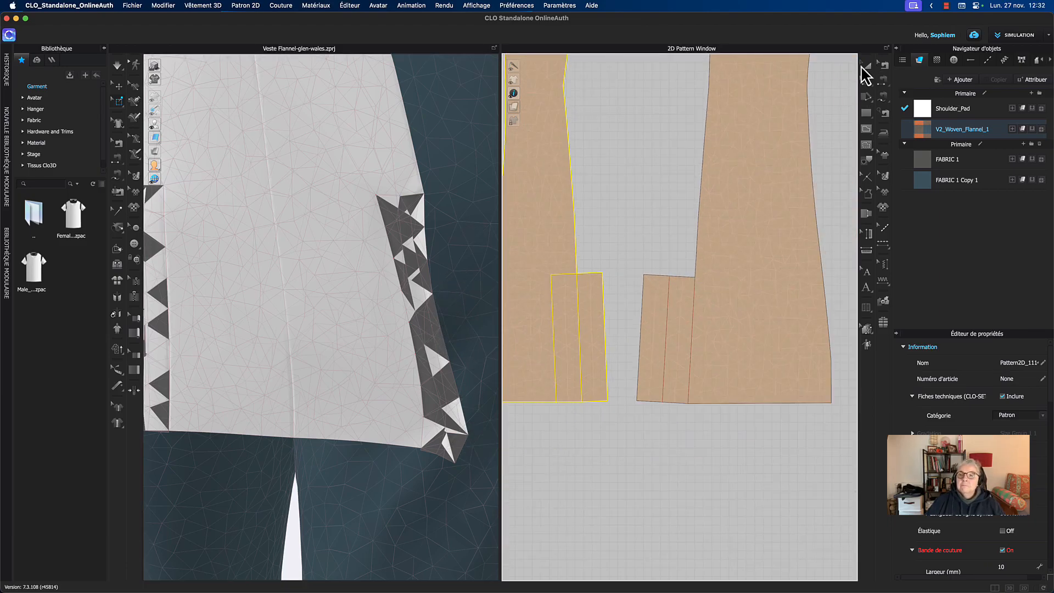
pyautogui.click(868, 67)
pyautogui.click(631, 460)
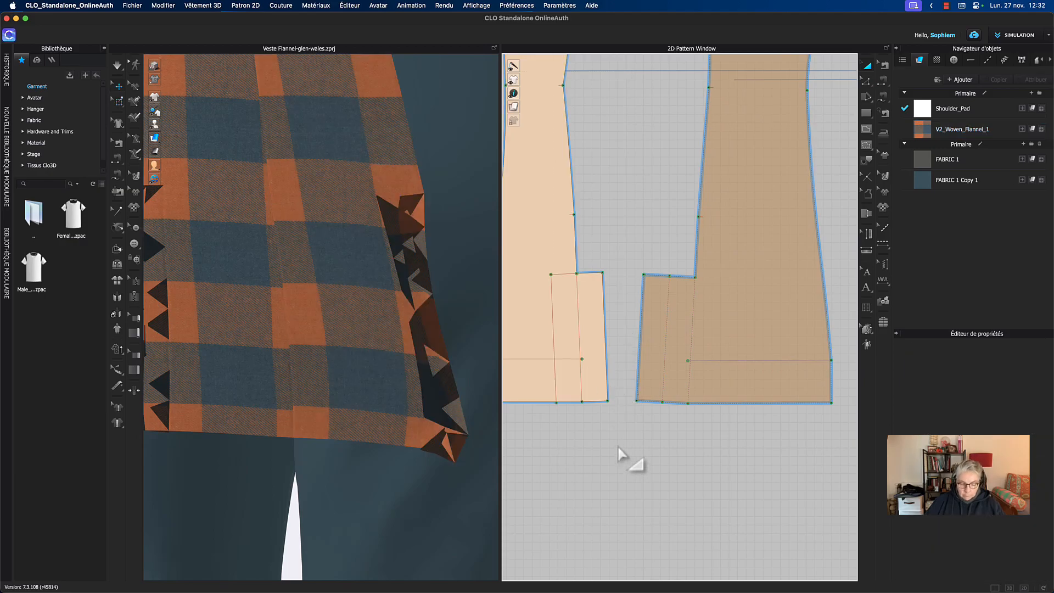
pyautogui.press('n')
pyautogui.click(608, 361)
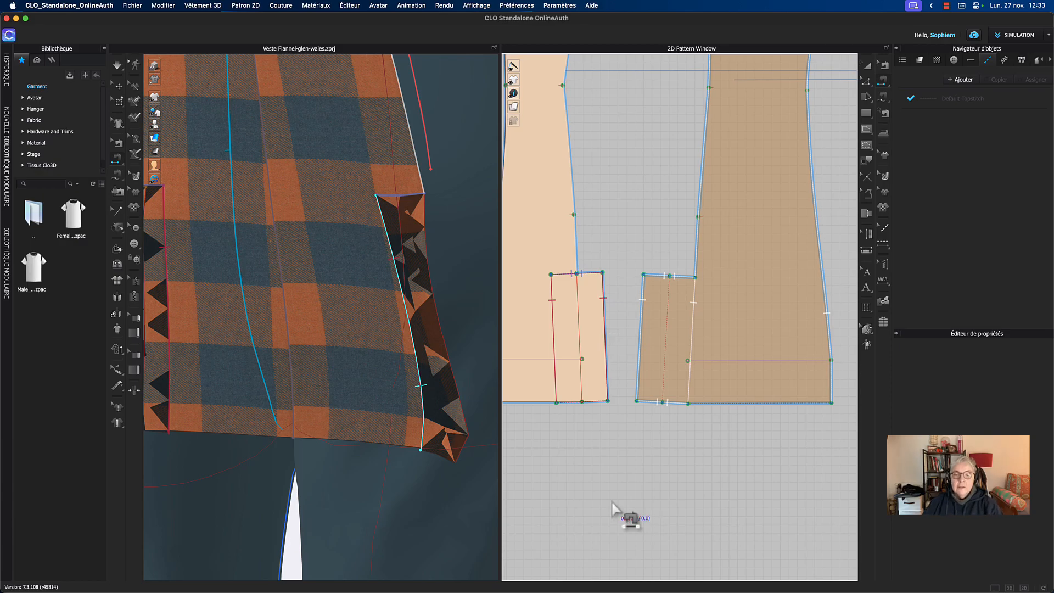
pyautogui.click(608, 376)
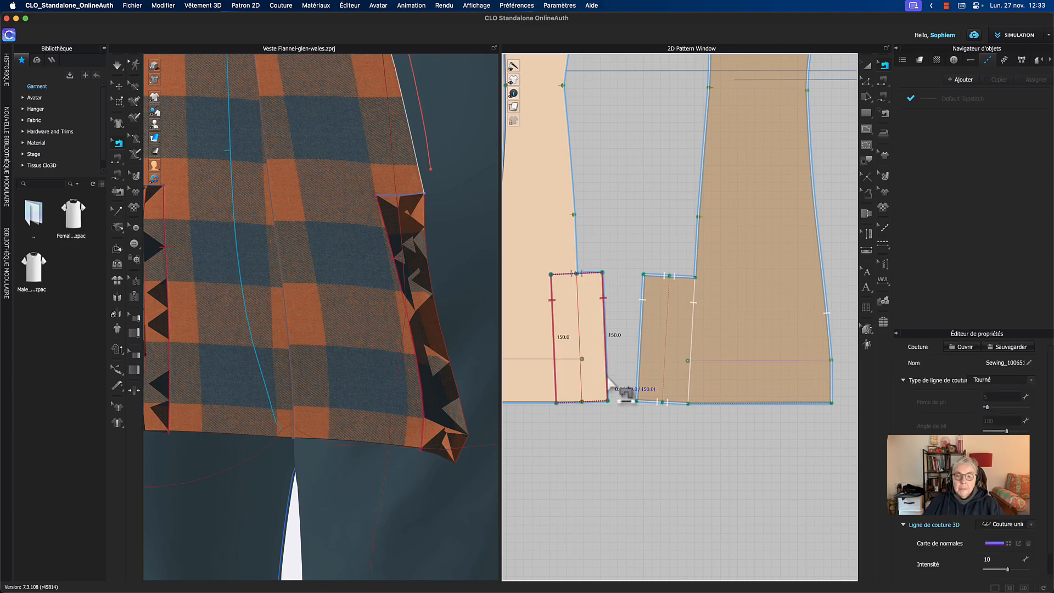
pyautogui.click(613, 440)
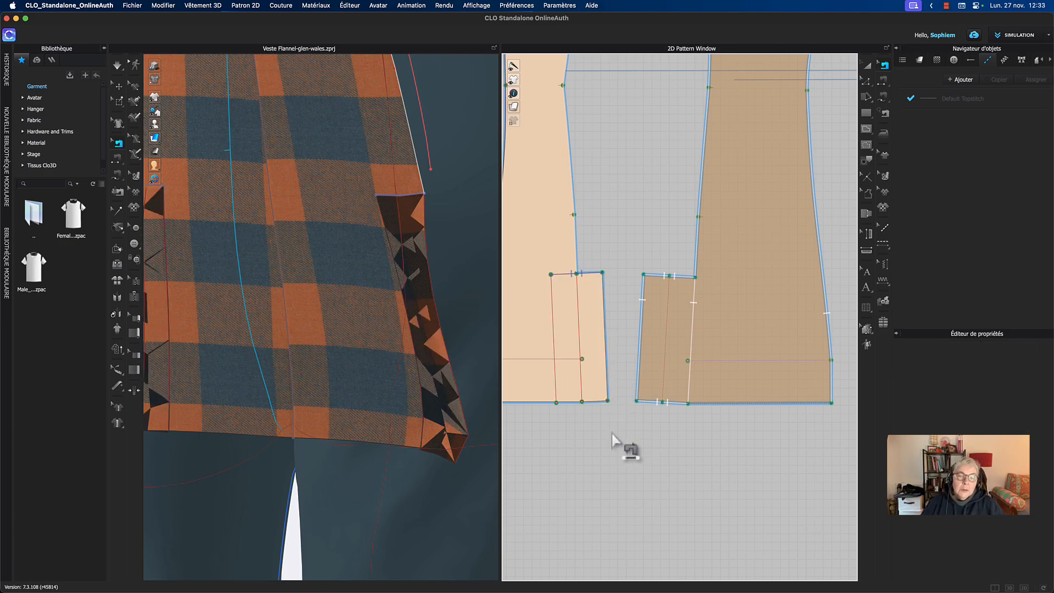
pyautogui.press('space')
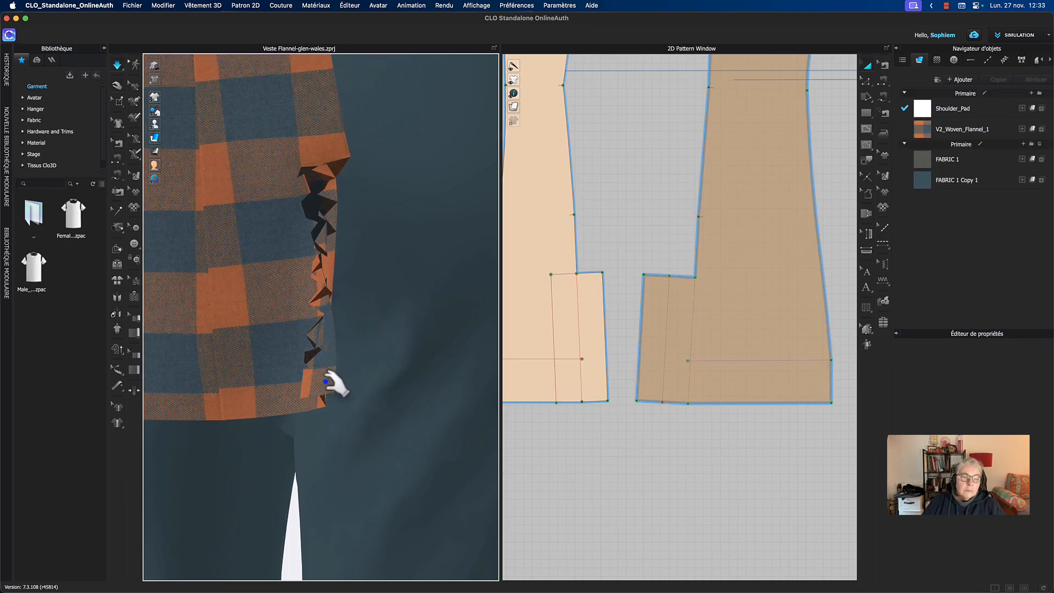
pyautogui.moveTo(331, 379); pyautogui.dragTo(410, 394)
# - Delete the short seam along the vent extension's upper edge and pull the flap out flat in simulation
pyautogui.press('b')
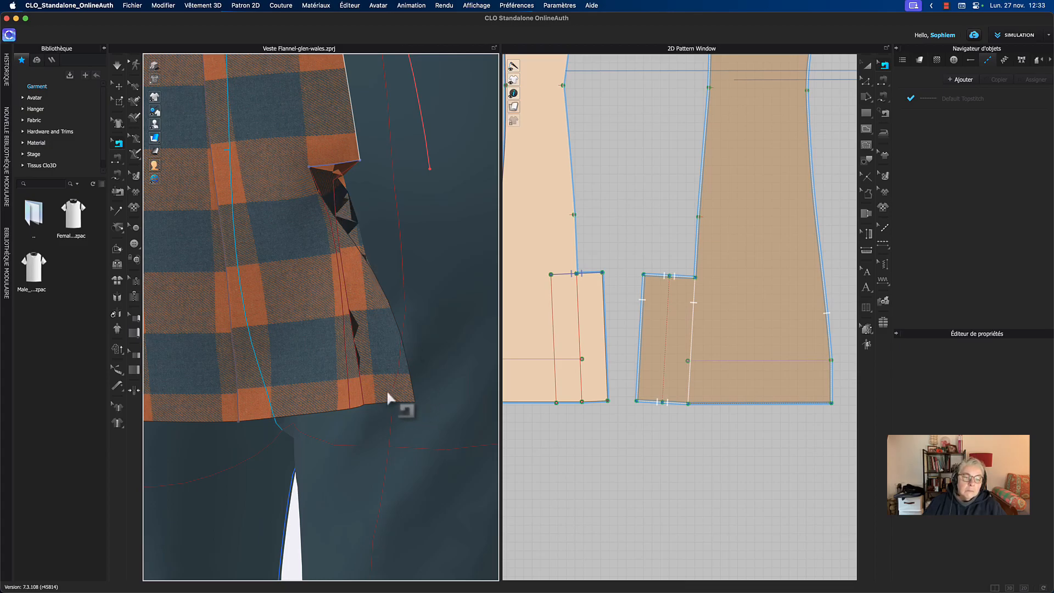
pyautogui.moveTo(387, 393); pyautogui.dragTo(390, 394, button='middle')
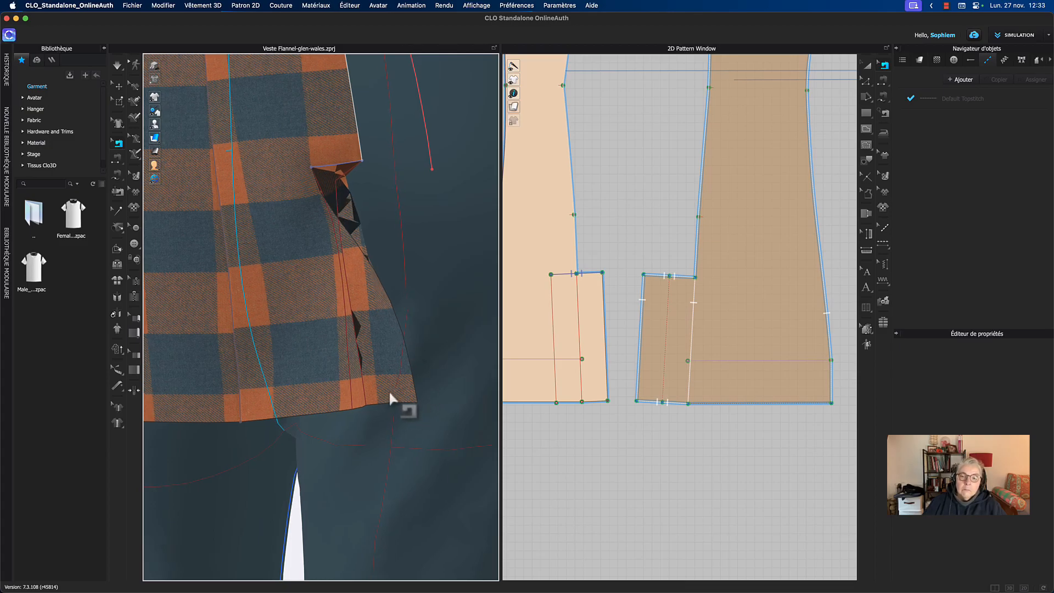
pyautogui.click(567, 275)
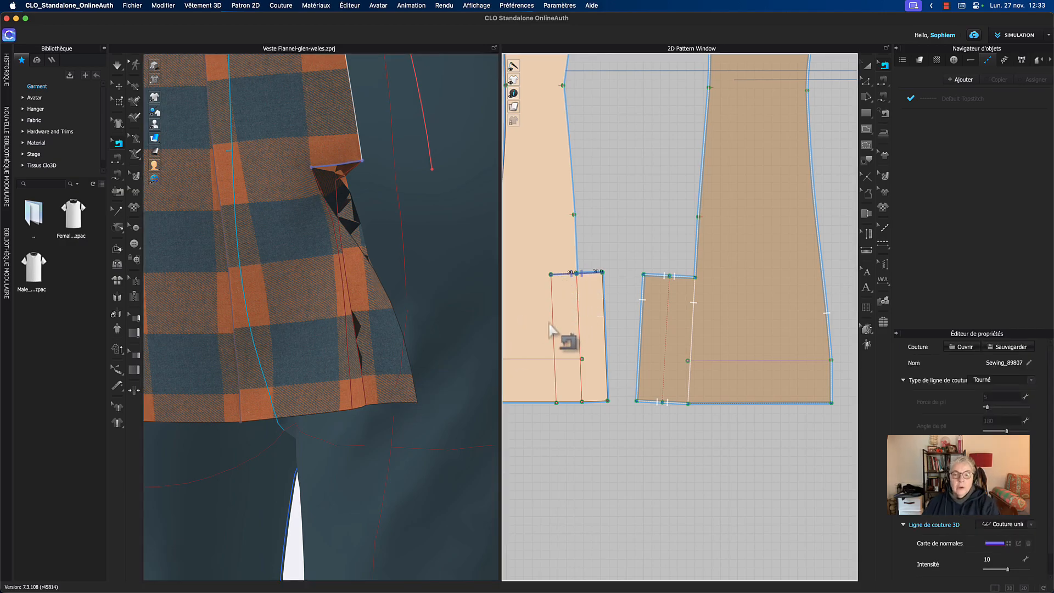
pyautogui.press('Delete')
pyautogui.press('space')
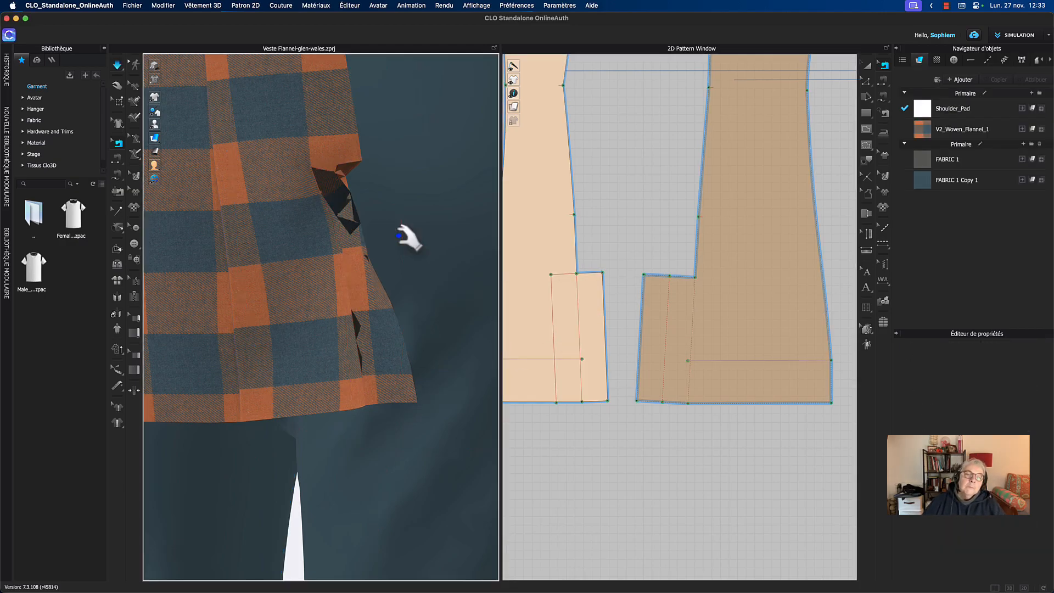
pyautogui.moveTo(333, 206)
pyautogui.mouseDown()
pyautogui.moveTo(332, 176)
pyautogui.moveTo(357, 189)
pyautogui.moveTo(372, 172)
pyautogui.mouseUp()
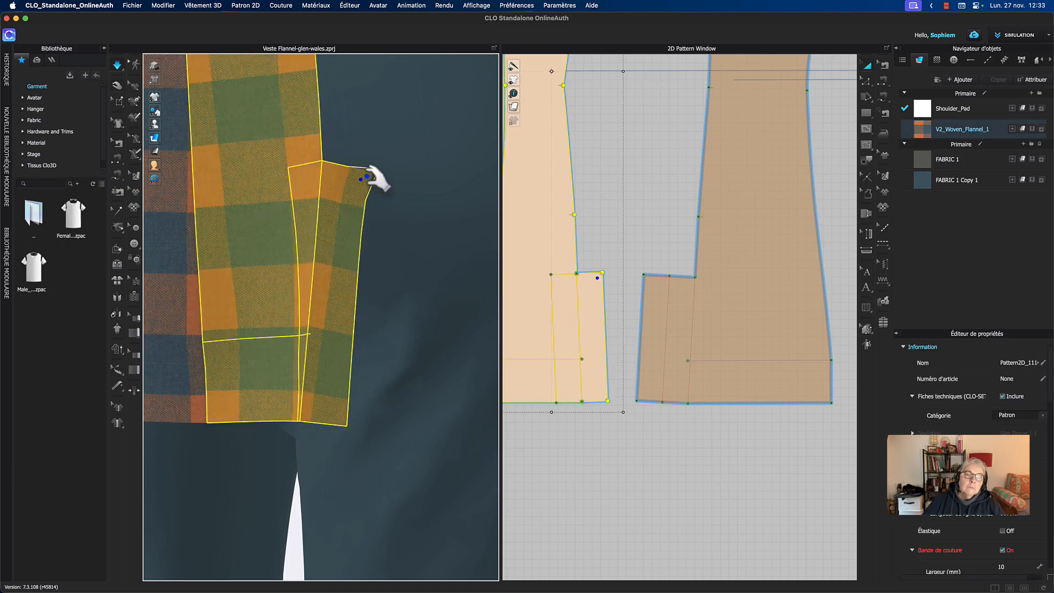
# - Fold the vent extension along its middle internal line to a fold angle of 15 and simulate the garment
pyautogui.press('b')
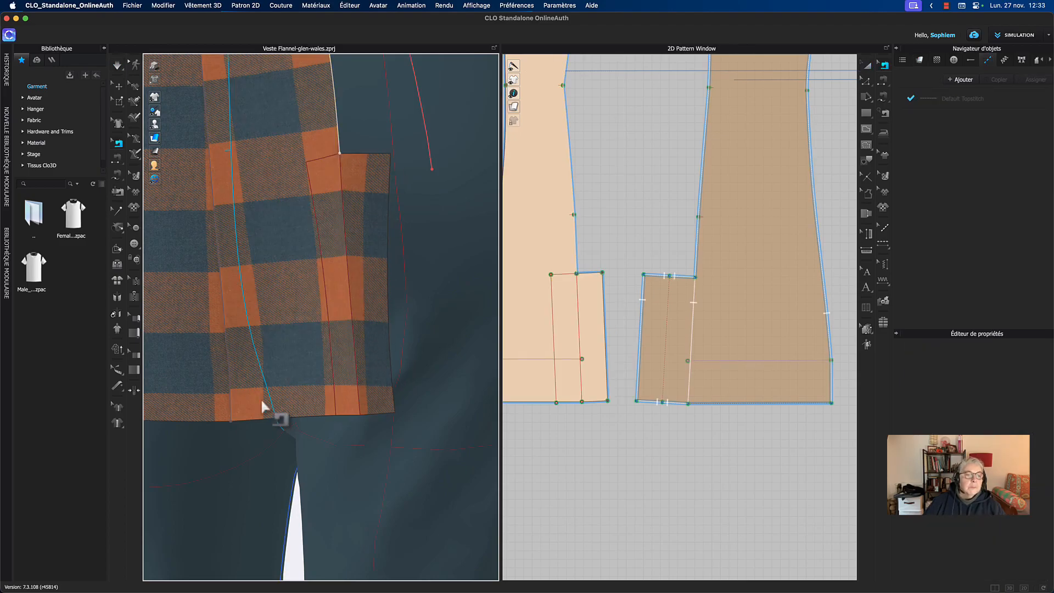
pyautogui.click(118, 252)
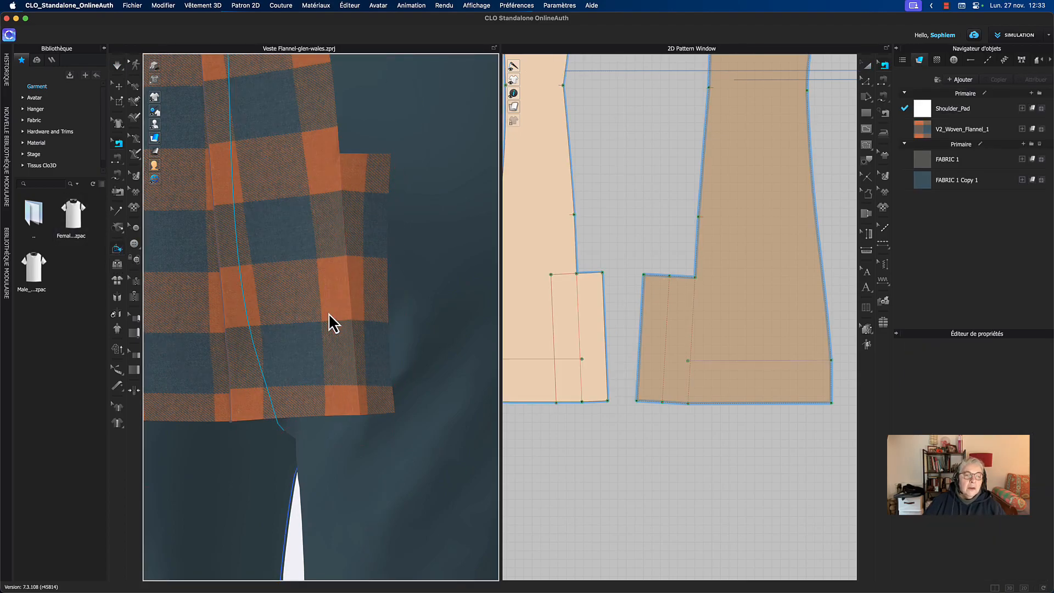
pyautogui.click(351, 329)
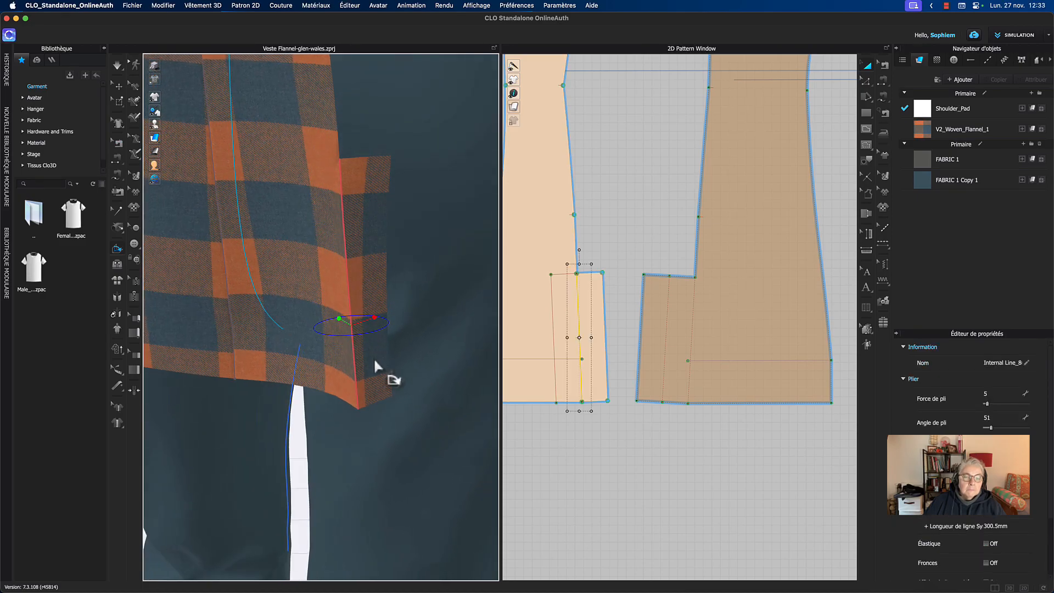
pyautogui.moveTo(362, 324); pyautogui.dragTo(352, 322)
pyautogui.moveTo(531, 428); pyautogui.dragTo(530, 435, button='middle')
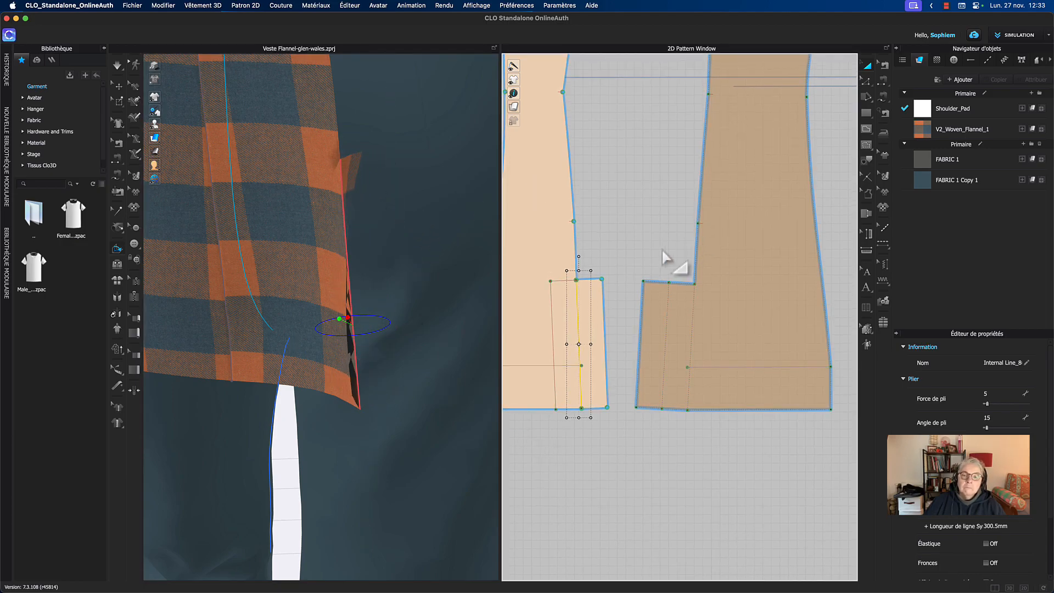
pyautogui.moveTo(635, 259); pyautogui.dragTo(640, 301, button='middle')
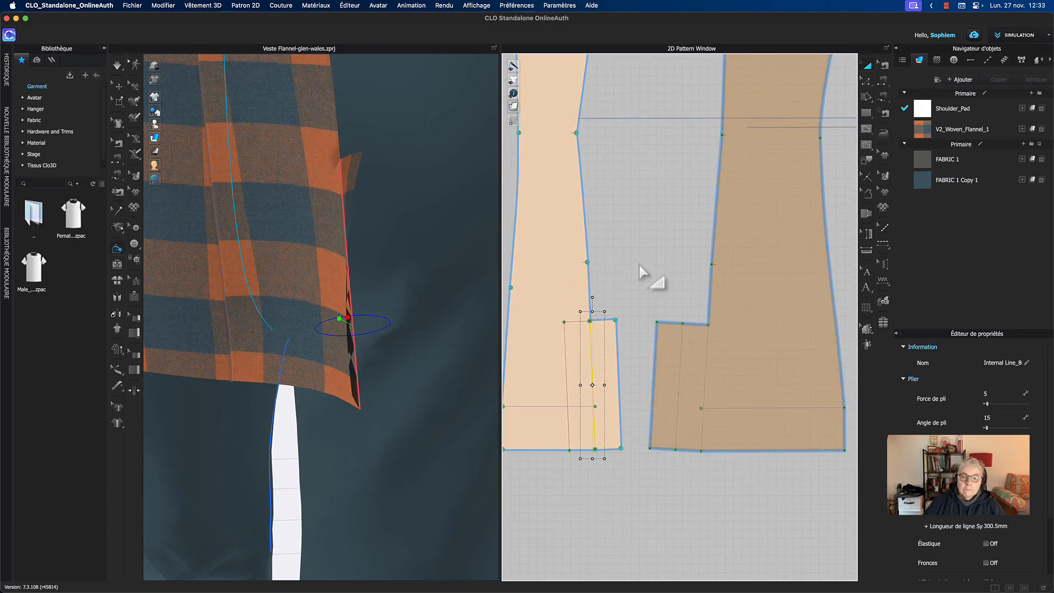
pyautogui.click(643, 266)
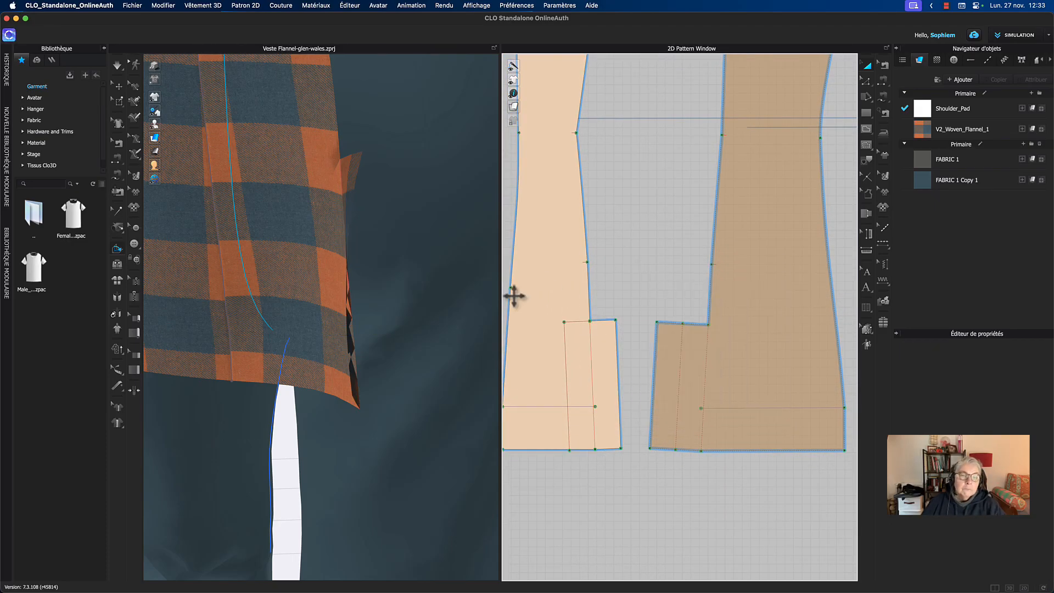
pyautogui.press('space')
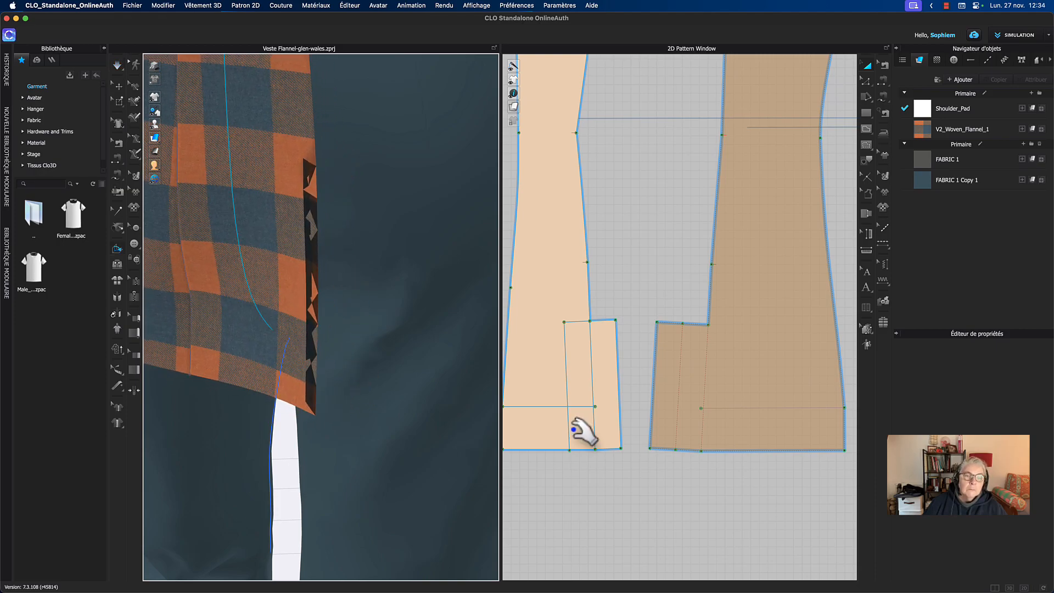
pyautogui.moveTo(629, 245); pyautogui.dragTo(656, 235, button='middle')
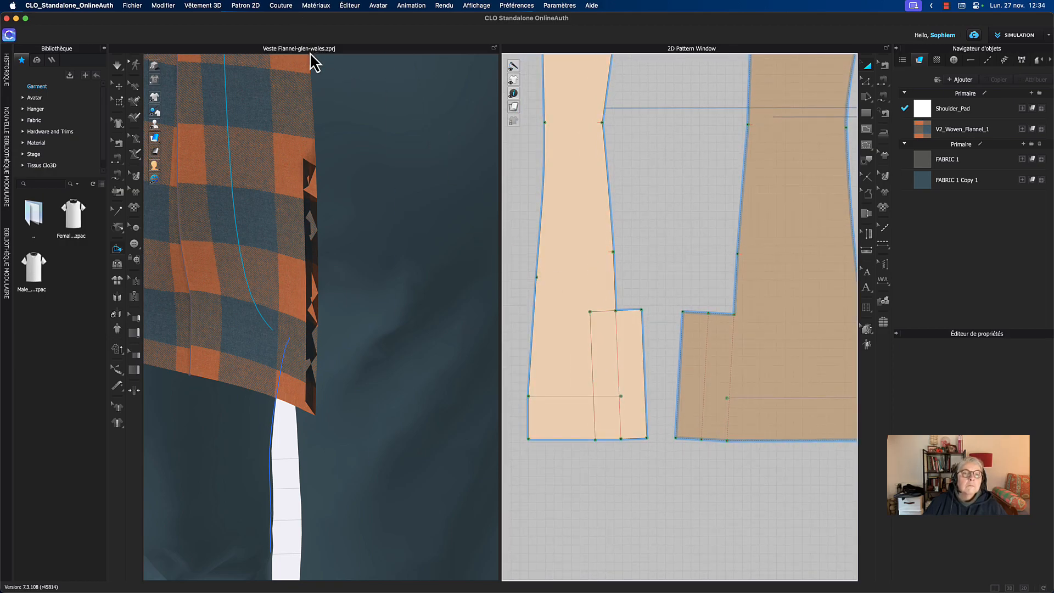
pyautogui.moveTo(292, 470); pyautogui.dragTo(261, 463, button='right')
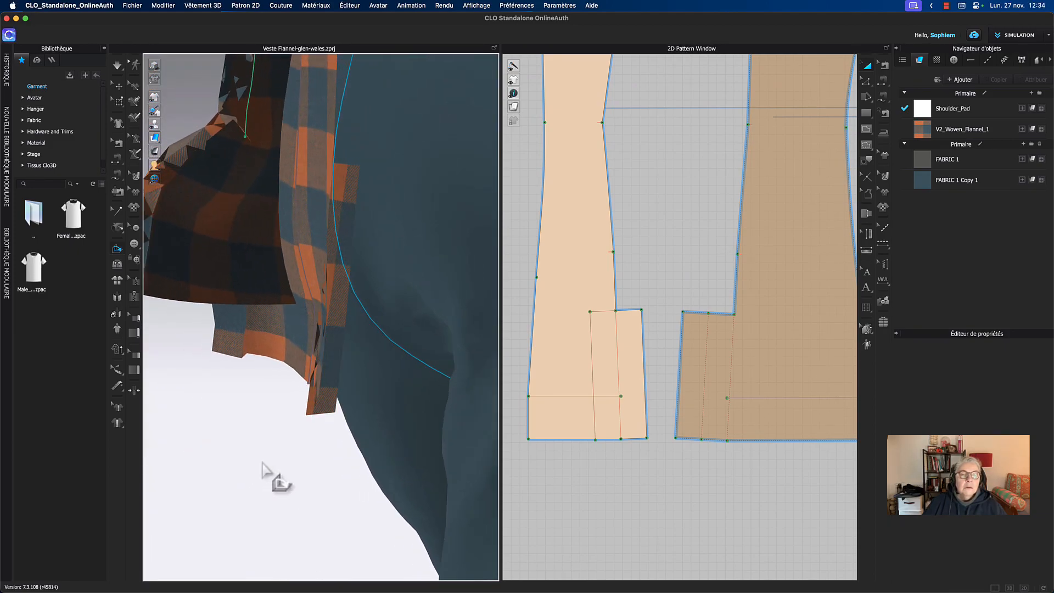
# - Sew the two upper segments of the vent extension together across the fold line and simulate
pyautogui.moveTo(649, 255); pyautogui.dragTo(650, 267, button='middle')
pyautogui.press('n')
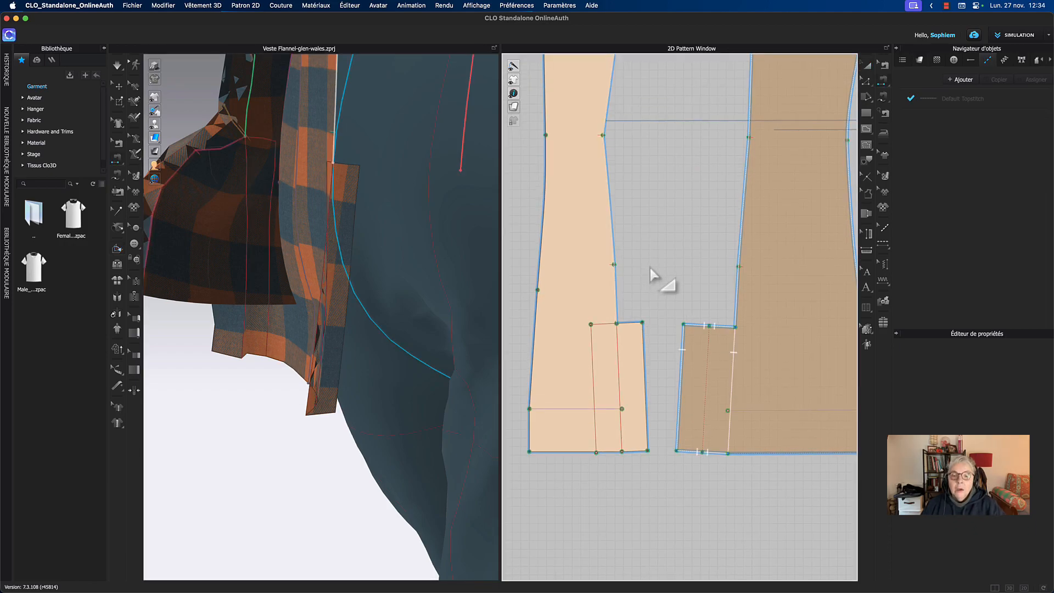
pyautogui.click(626, 324)
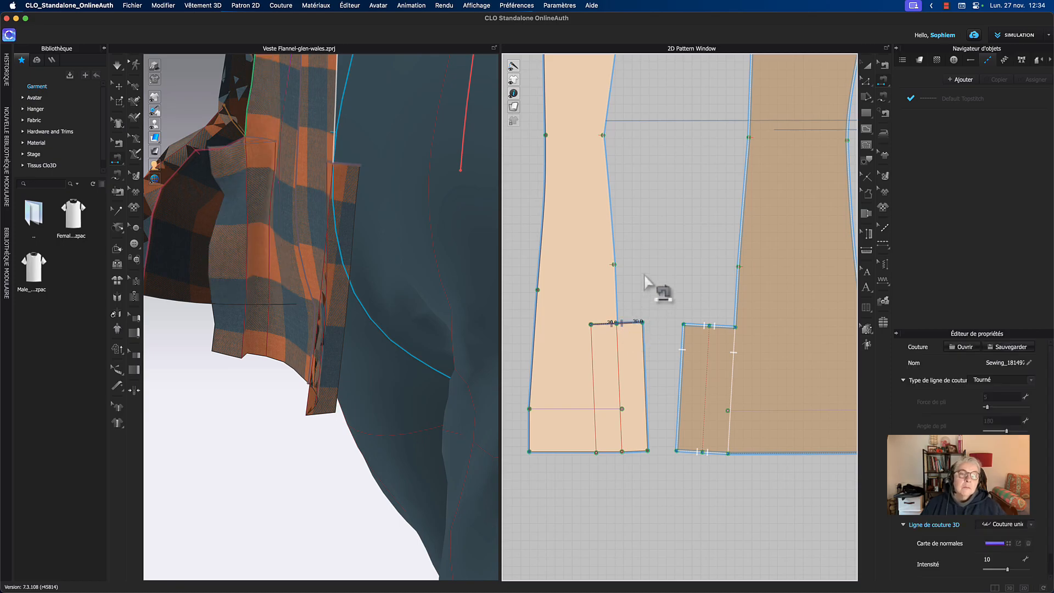
pyautogui.press('Escape')
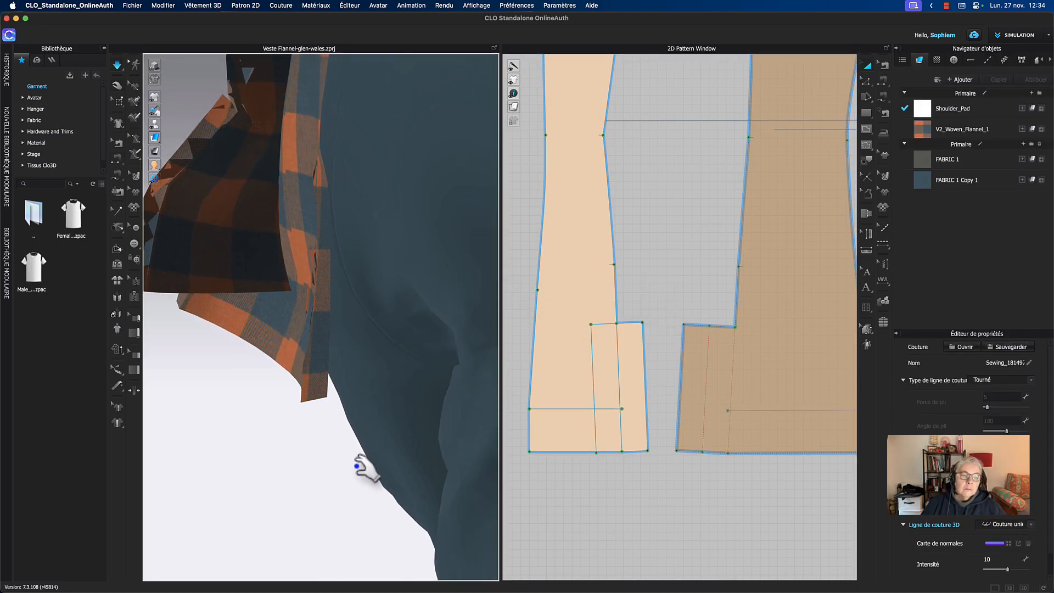
pyautogui.moveTo(331, 457); pyautogui.dragTo(406, 420, button='right')
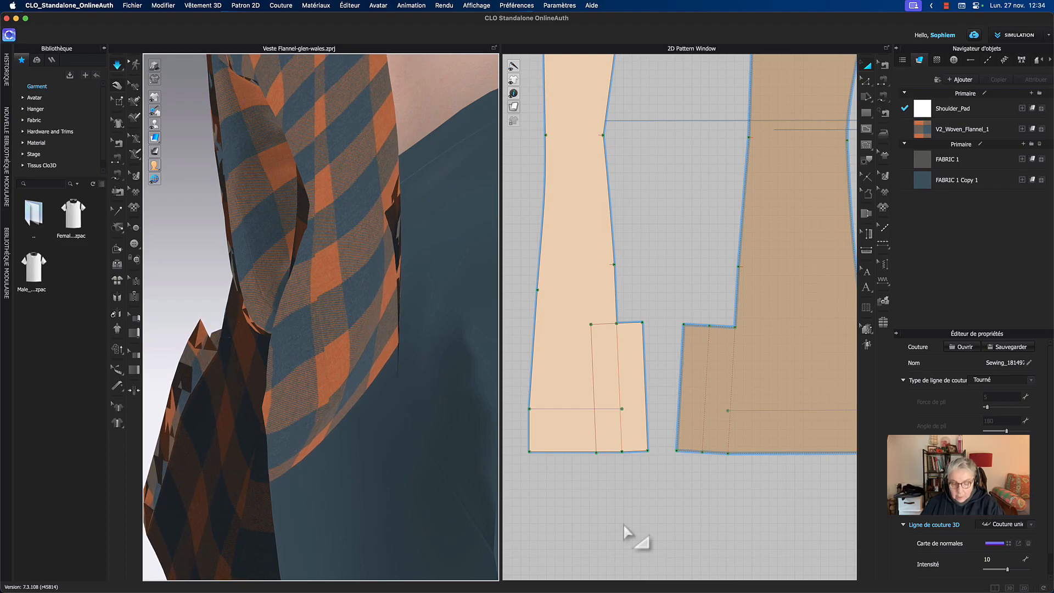
# - Join the two hem segments on either side of the vent's fold line with free sewing, and simulate
pyautogui.press('m')
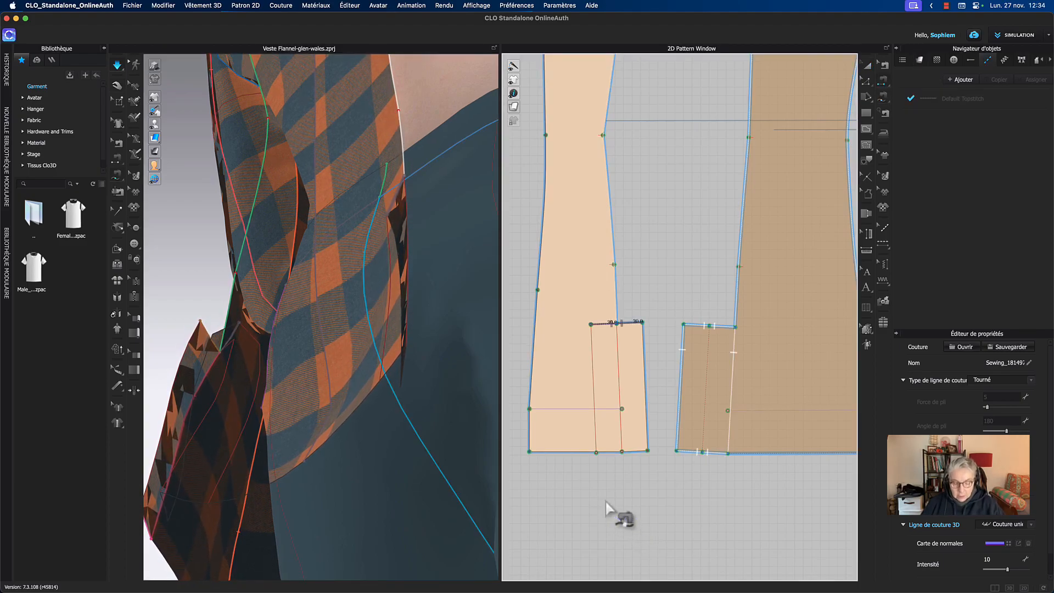
pyautogui.click(622, 452)
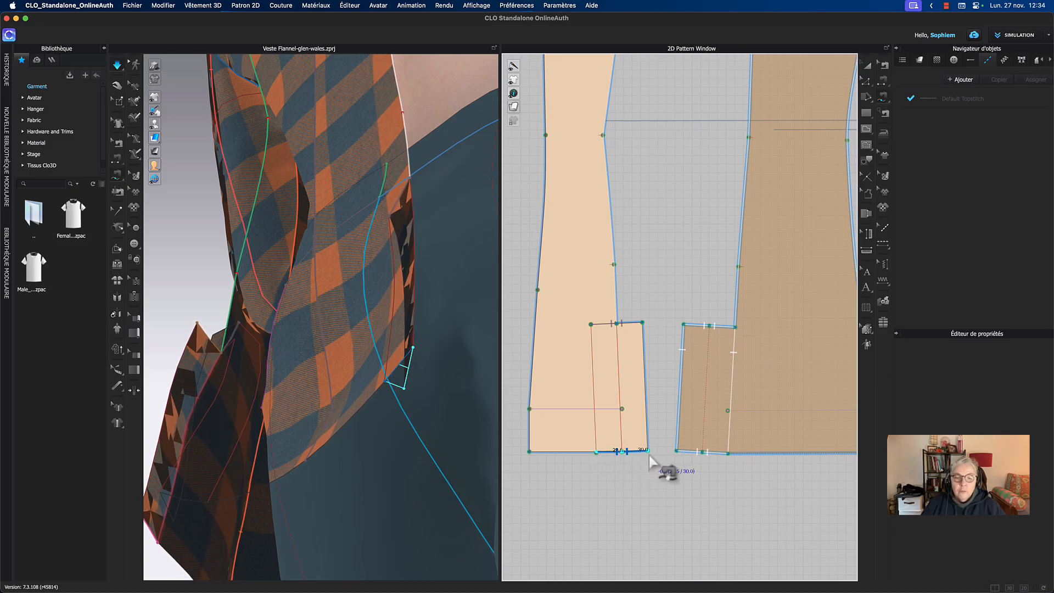
pyautogui.click(648, 452)
pyautogui.click(874, 69)
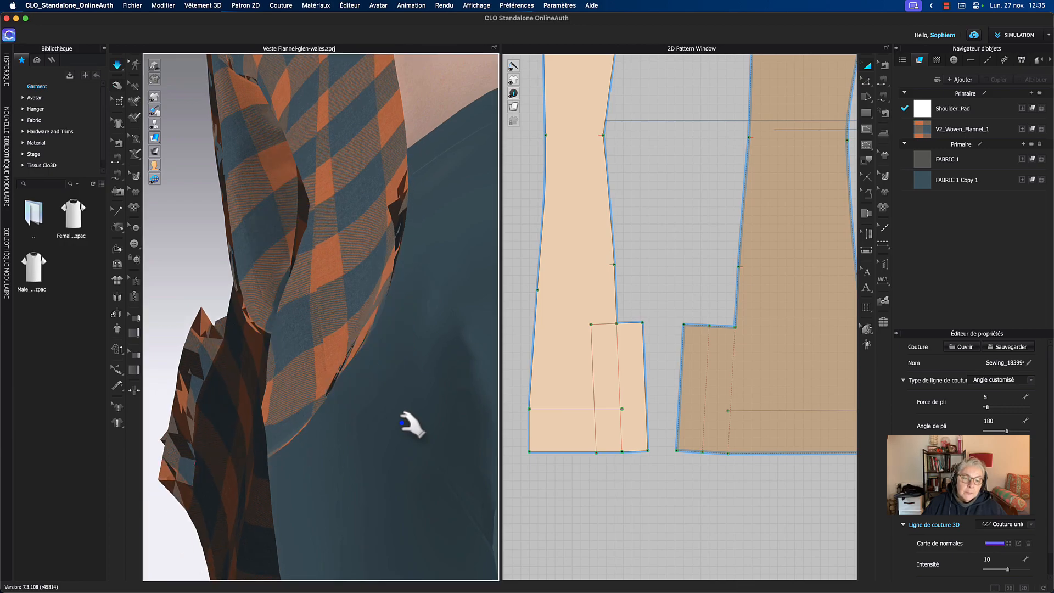
pyautogui.scroll(-3, 387, 438)
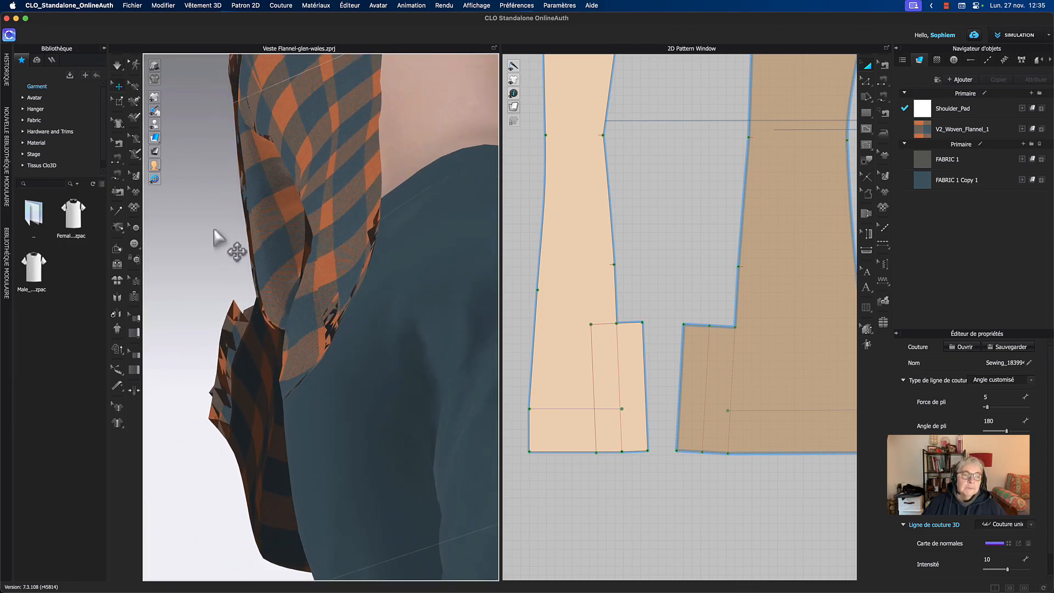
pyautogui.moveTo(221, 236); pyautogui.dragTo(219, 261, button='right')
pyautogui.scroll(-6, 675, 229)
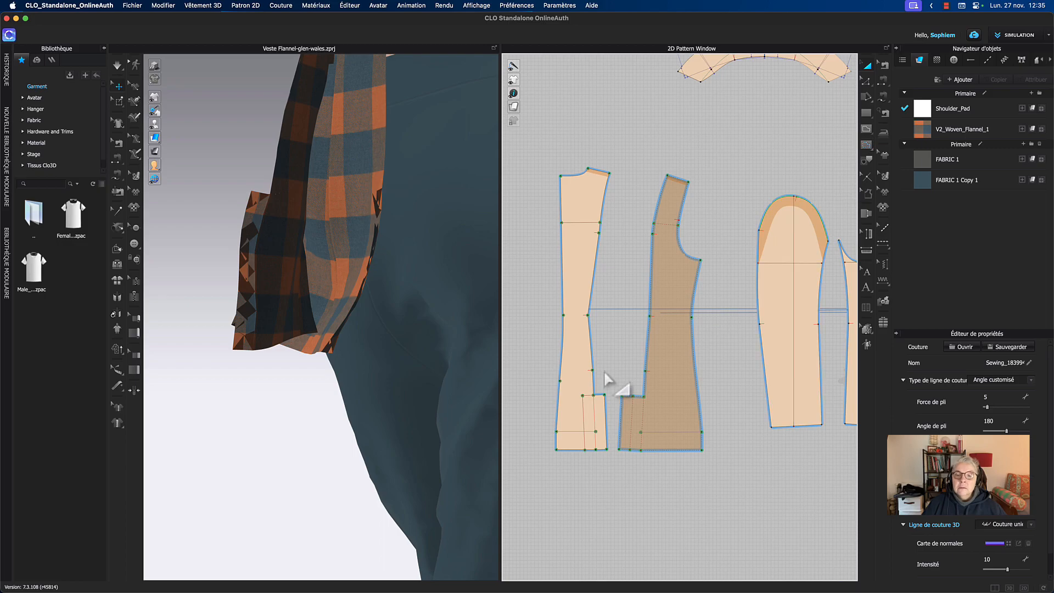
# - Unfreeze the darker body panel with the matching vent extension
pyautogui.click(654, 371)
pyautogui.rightClick(654, 370)
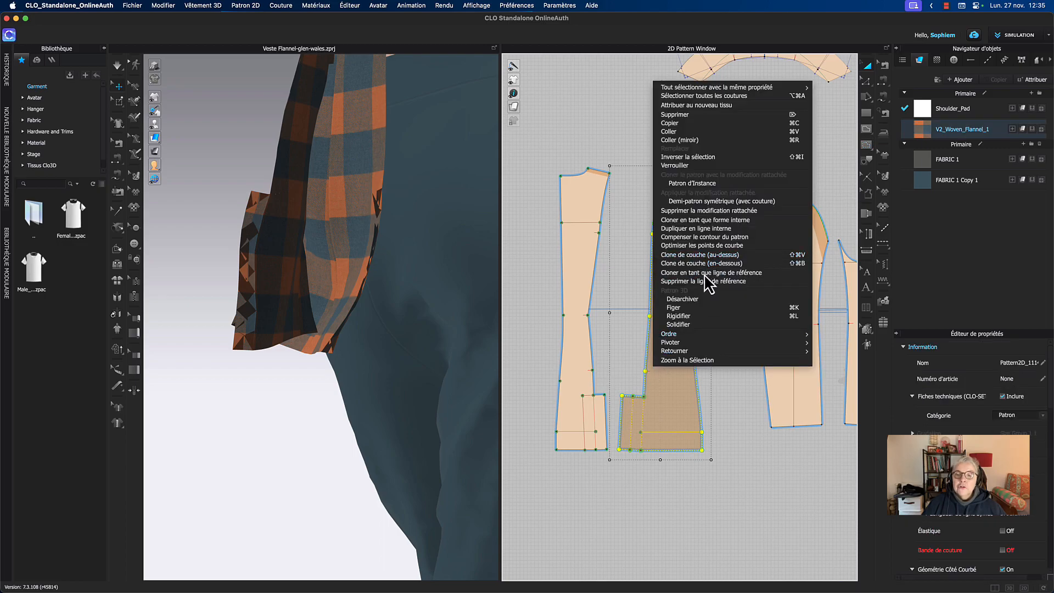
pyautogui.click(702, 310)
pyautogui.moveTo(408, 315); pyautogui.dragTo(347, 411, button='right')
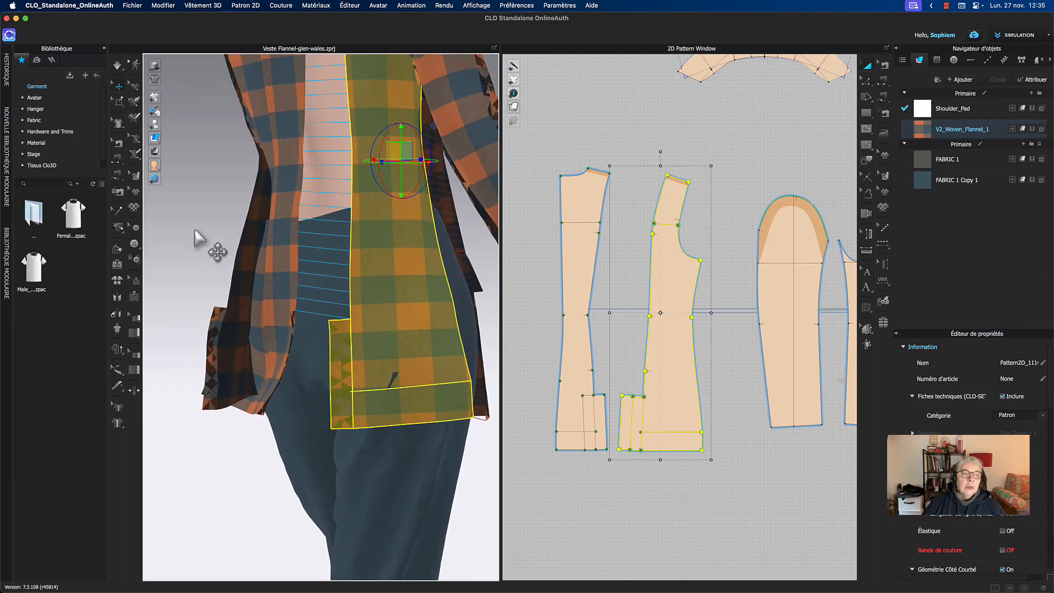
pyautogui.scroll(3, 199, 237)
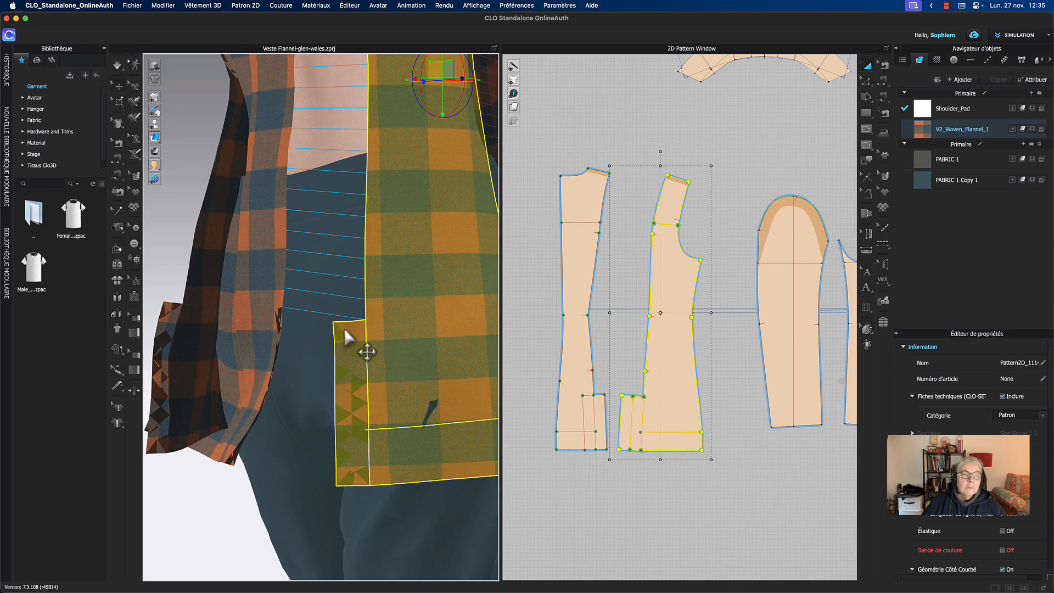
# - Try to superimpose the centre back panel over its neighbouring panel and simulate the garment
pyautogui.scroll(-5, 346, 335)
pyautogui.moveTo(424, 124); pyautogui.dragTo(448, 126, button='right')
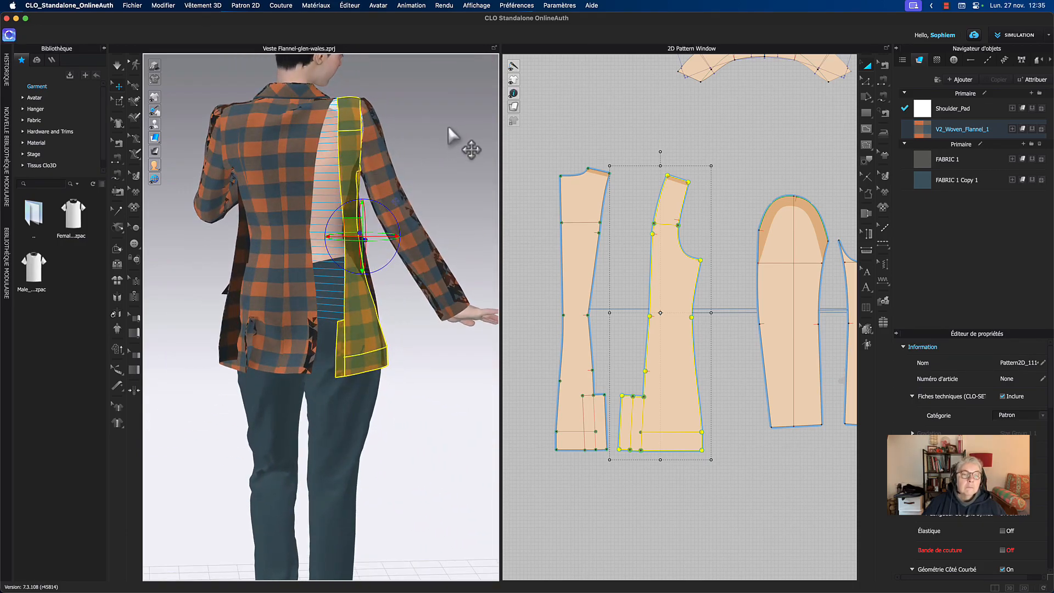
pyautogui.click(303, 311)
pyautogui.moveTo(449, 213); pyautogui.dragTo(406, 216, button='right')
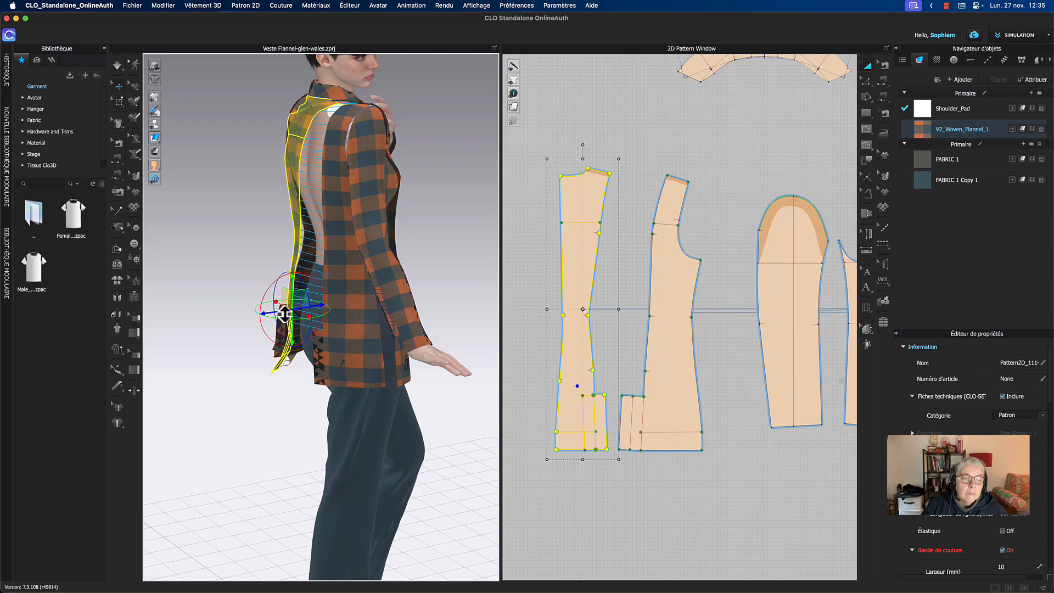
pyautogui.moveTo(235, 306); pyautogui.dragTo(283, 301, button='right')
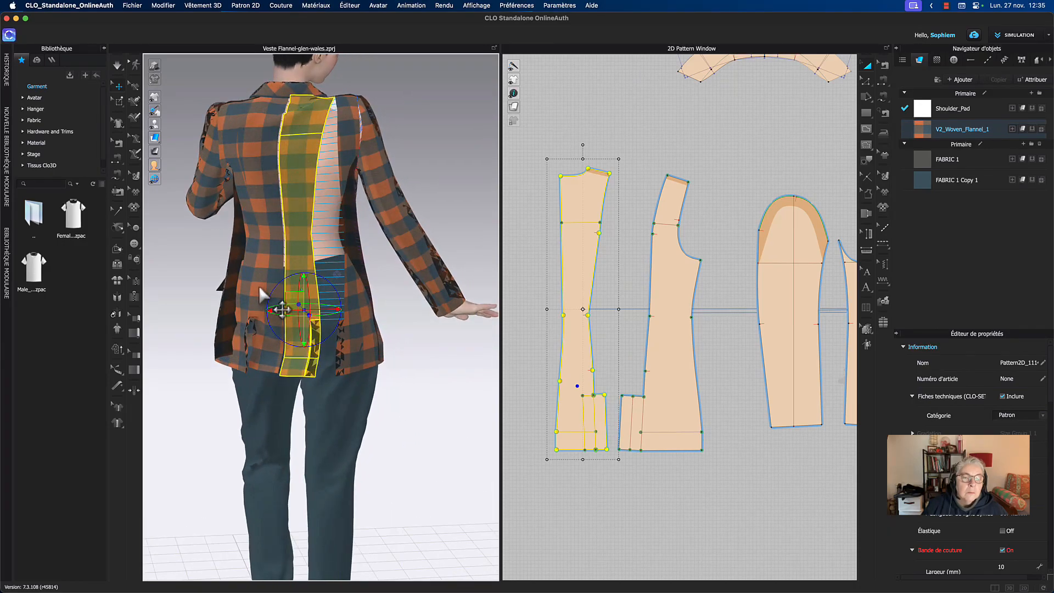
pyautogui.rightClick(290, 303)
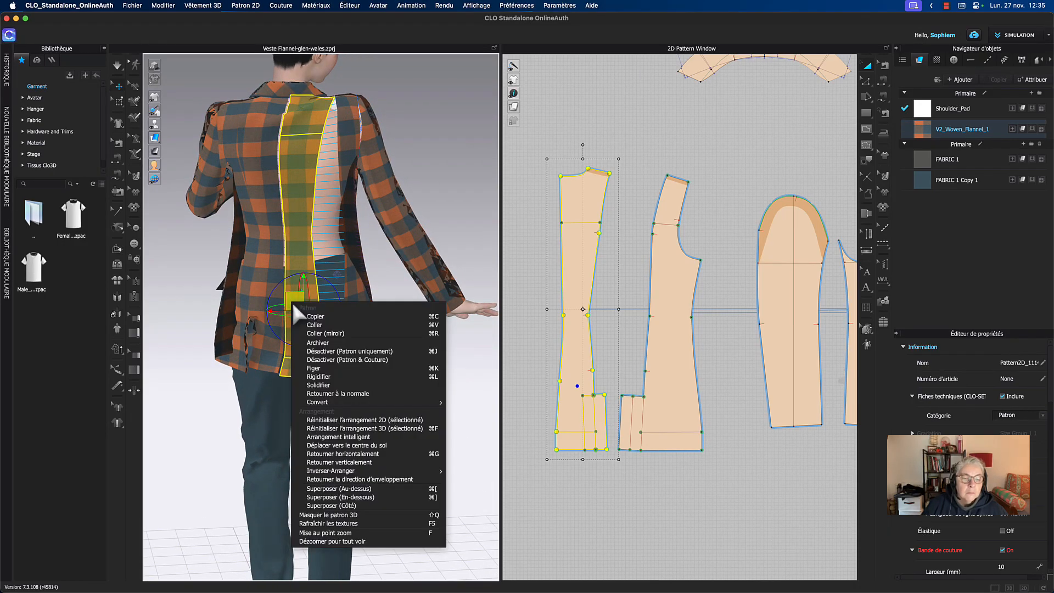
pyautogui.click(428, 488)
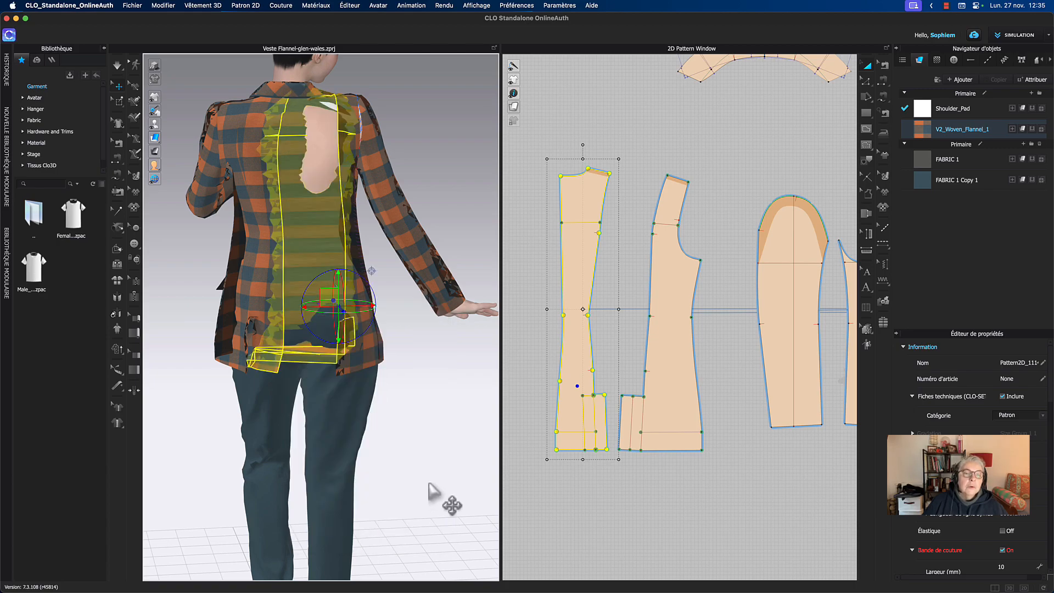
pyautogui.click(440, 406)
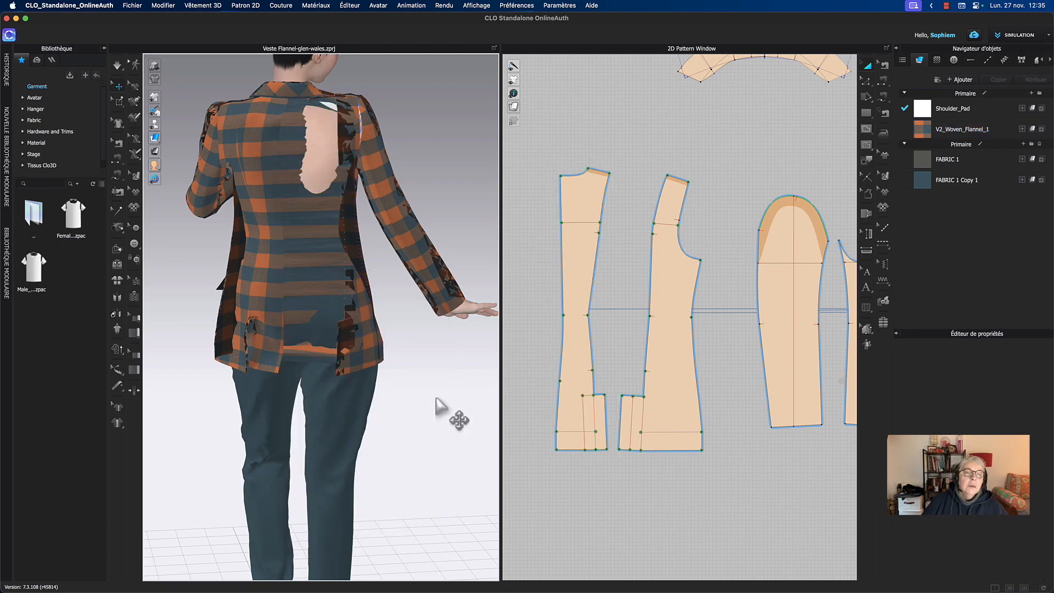
pyautogui.press('space')
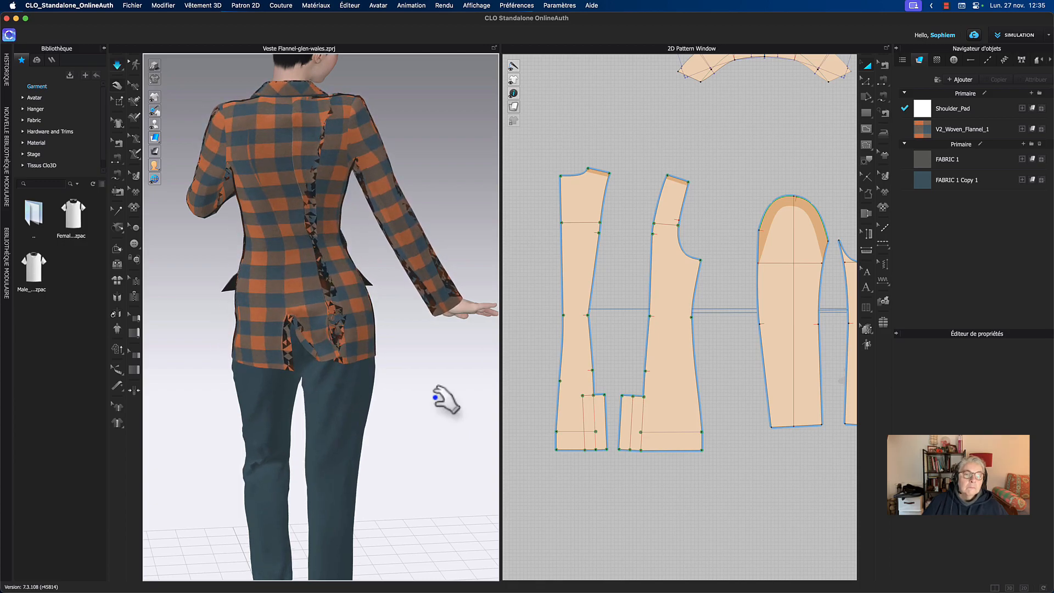
# - Undo the superimposing of the centre back panel and the simulations run on it
pyautogui.press('space')
pyautogui.press('super+z')
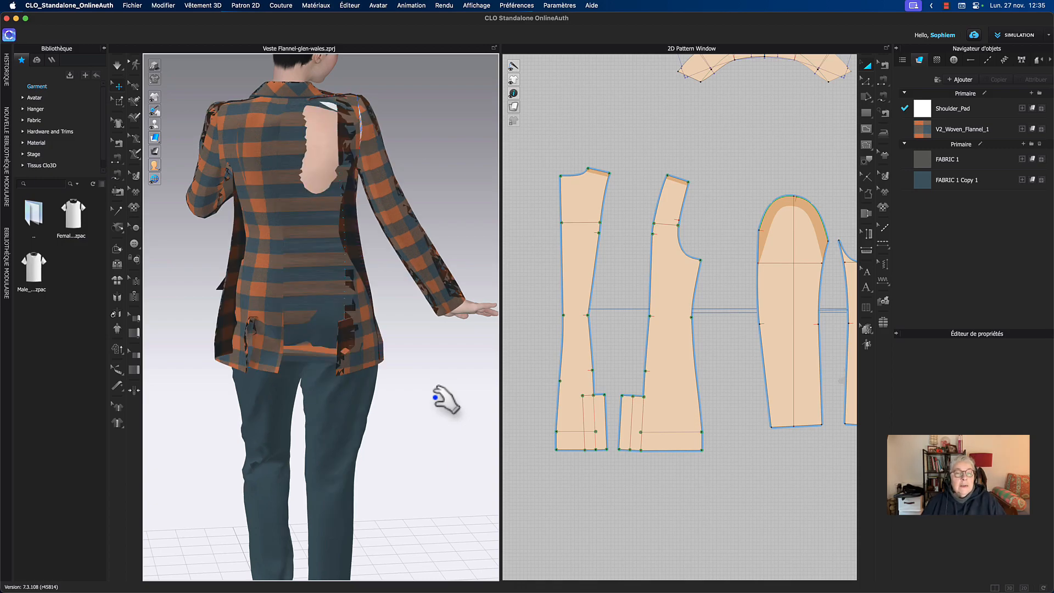
pyautogui.press('super+z')
pyautogui.press('super+z')
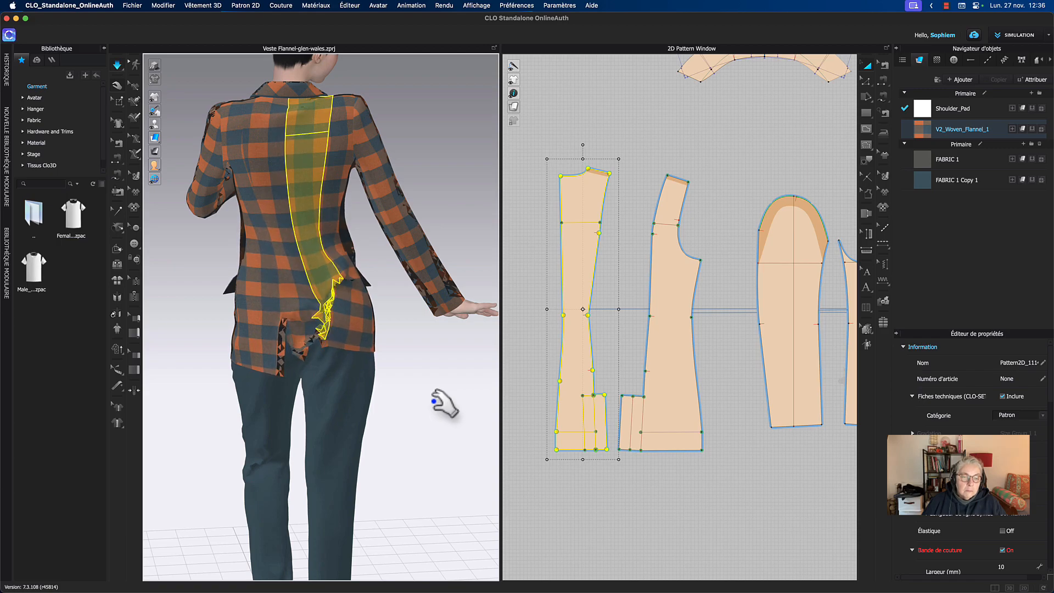
pyautogui.press('space')
pyautogui.press('super+z')
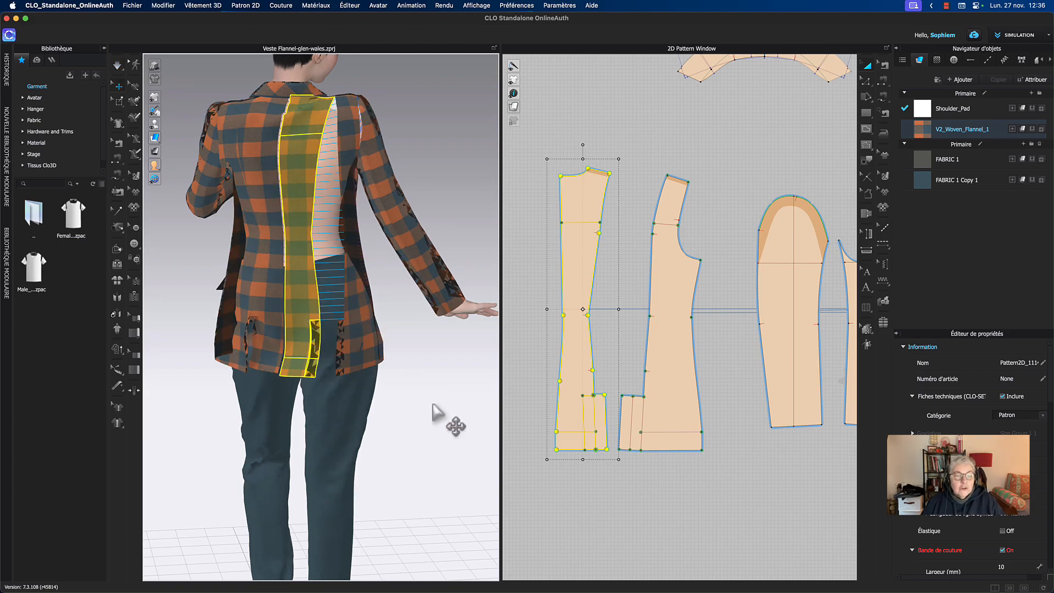
# - Assign the Shoulder_Pad fabric to all pattern pieces of the jacket and simulate the garment
pyautogui.moveTo(461, 406); pyautogui.dragTo(422, 397, button='right')
pyautogui.scroll(5, 382, 324)
pyautogui.moveTo(437, 362); pyautogui.dragTo(429, 278, button='middle')
pyautogui.moveTo(405, 377); pyautogui.dragTo(426, 371, button='right')
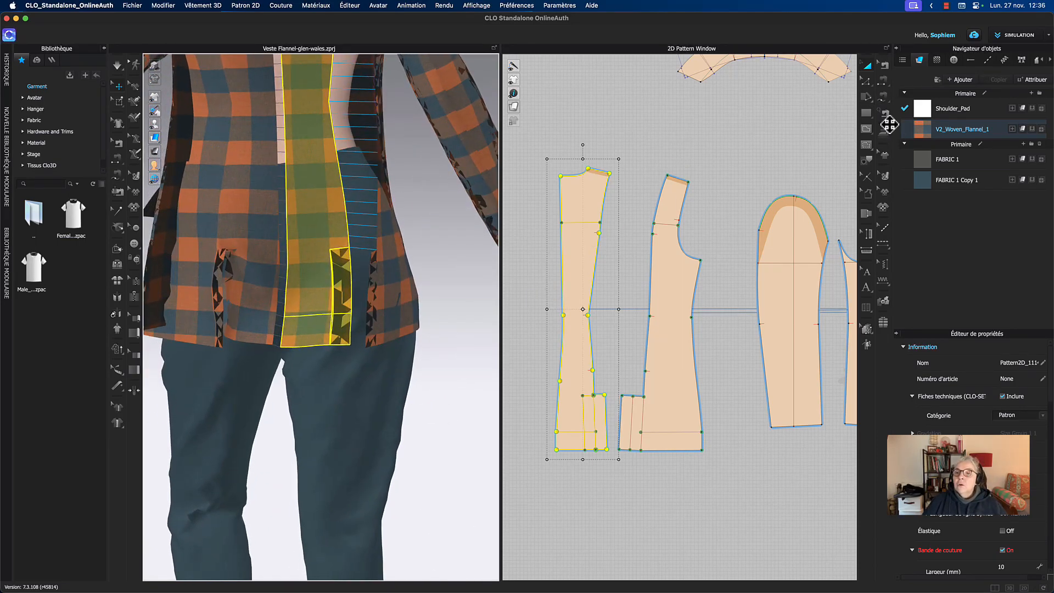
pyautogui.scroll(-4, 435, 271)
pyautogui.scroll(-2, 609, 133)
pyautogui.scroll(-5, 608, 133)
pyautogui.moveTo(595, 136); pyautogui.dragTo(579, 217, button='middle')
pyautogui.moveTo(531, 177); pyautogui.dragTo(774, 384)
pyautogui.scroll(-4, 634, 396)
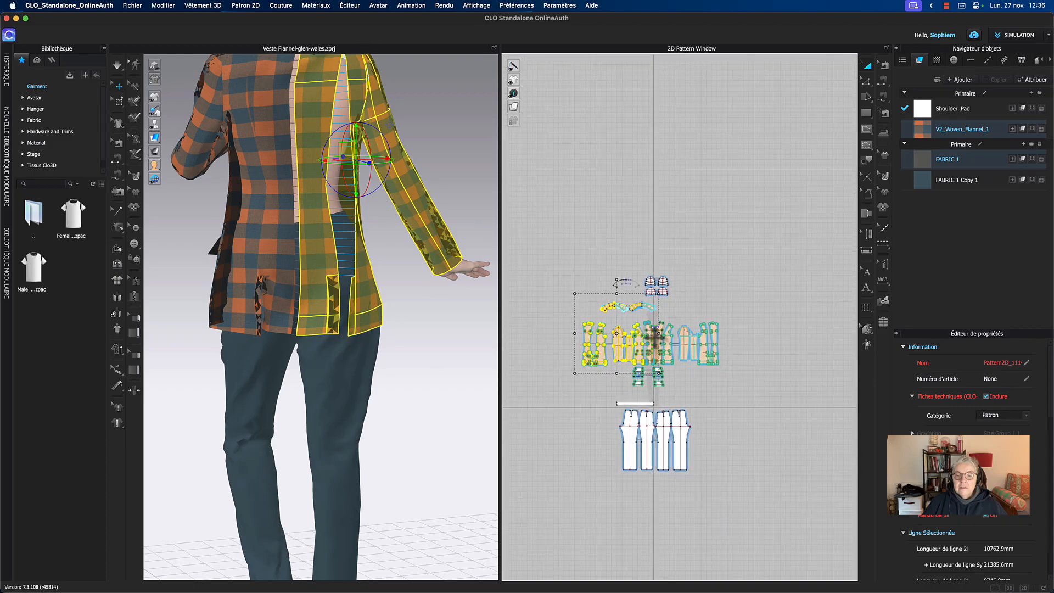
pyautogui.click(744, 282)
pyautogui.moveTo(569, 301); pyautogui.dragTo(757, 398)
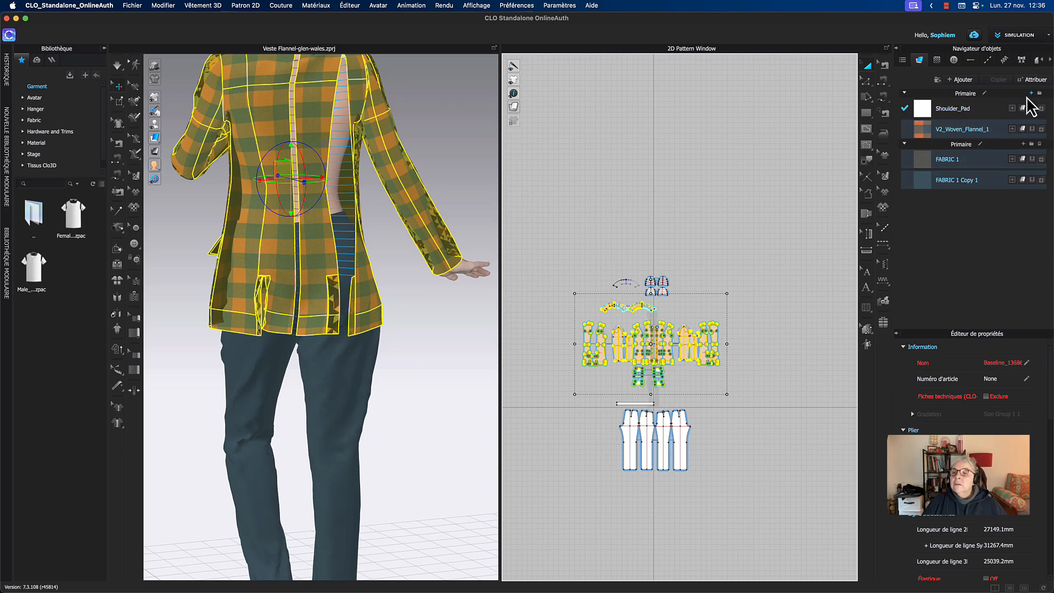
pyautogui.click(1032, 109)
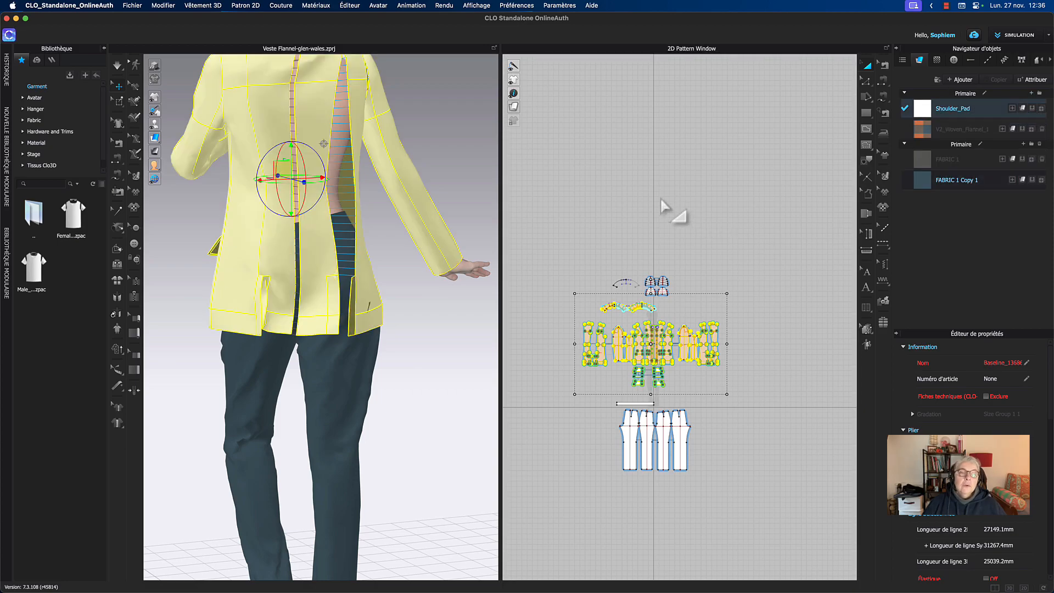
pyautogui.press('space')
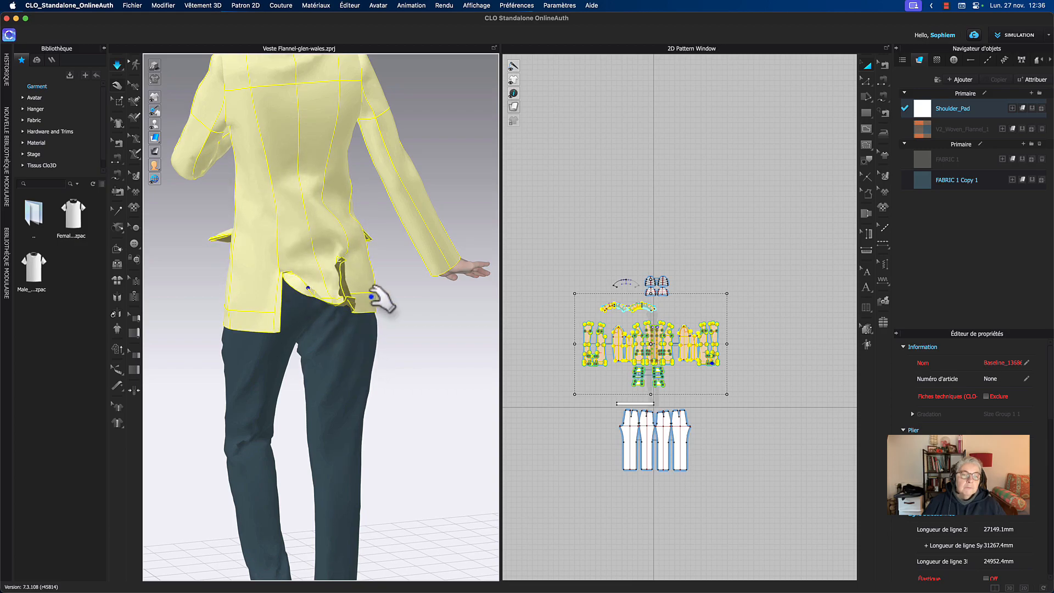
pyautogui.moveTo(396, 318); pyautogui.dragTo(386, 321, button='middle')
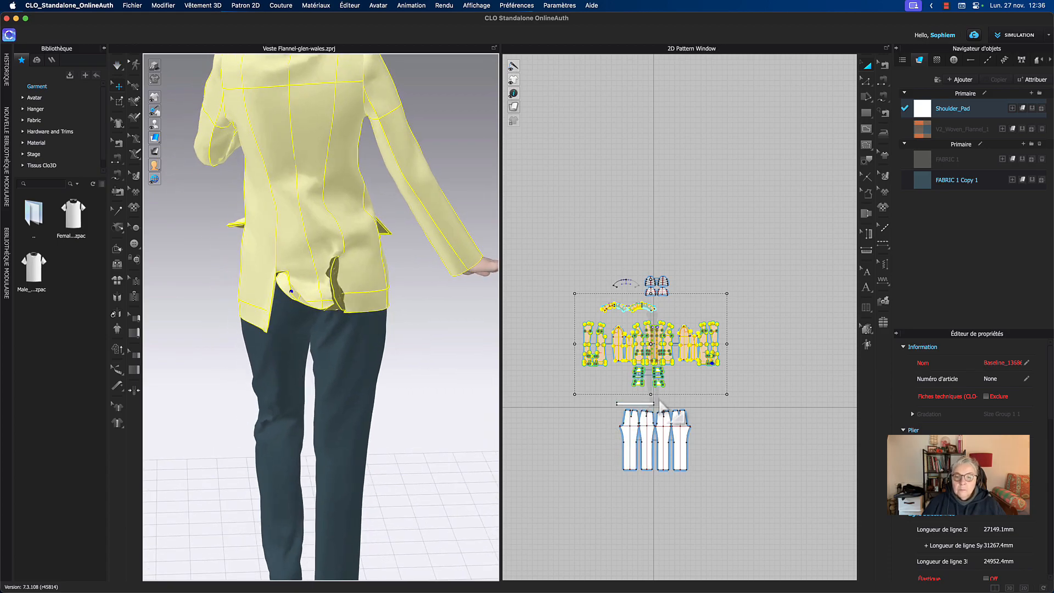
# - Set the layer order from the centre back panel to the side back panel in the 2D pattern
pyautogui.scroll(10, 665, 393)
pyautogui.scroll(8, 665, 393)
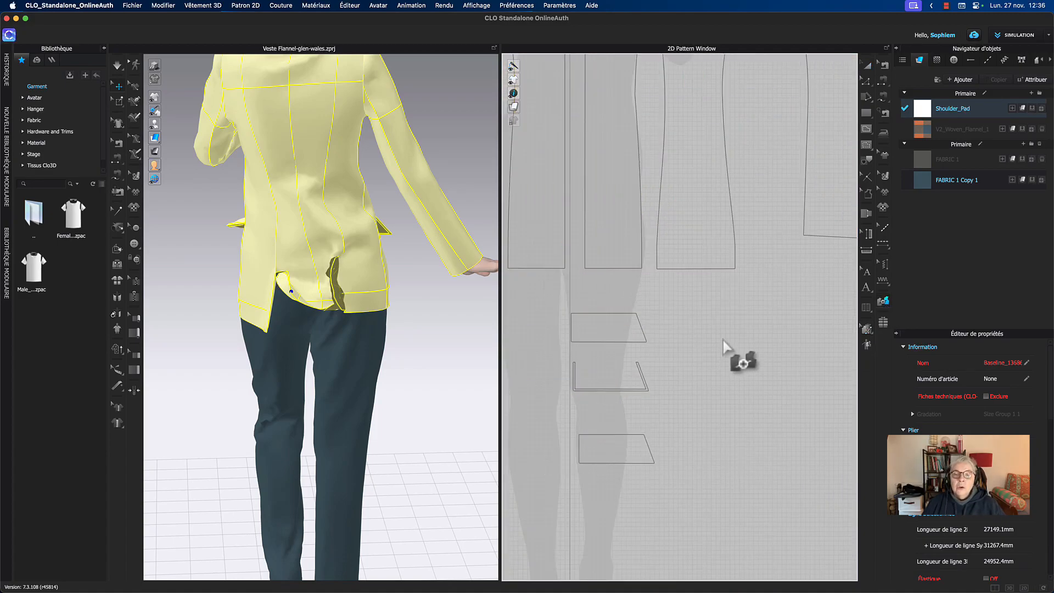
pyautogui.scroll(3, 741, 360)
pyautogui.scroll(2, 717, 475)
pyautogui.moveTo(714, 467); pyautogui.dragTo(947, 524, button='middle')
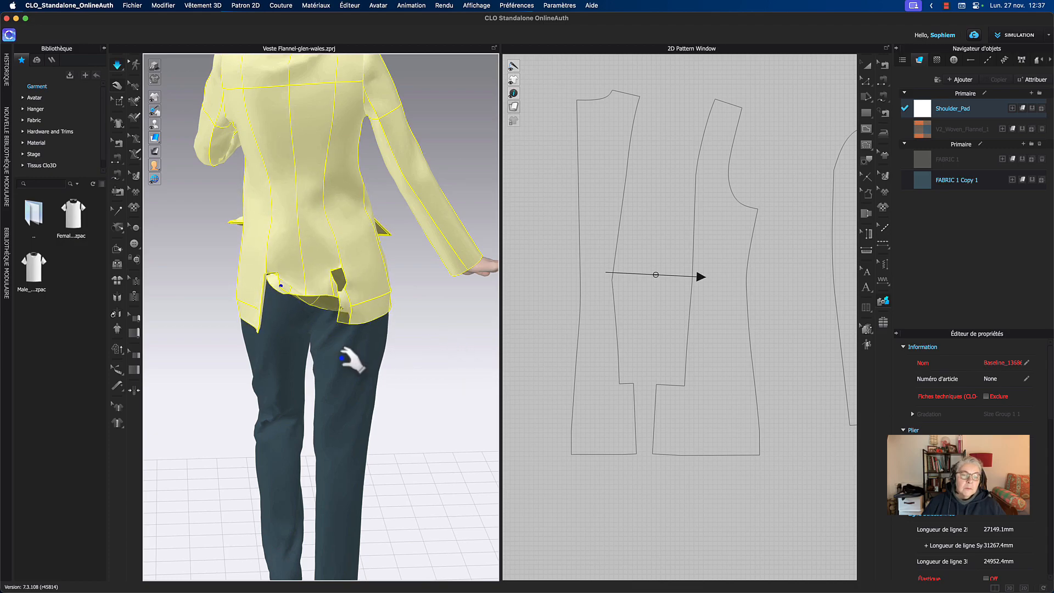
# - Pull the lower end of the centre back panel up in 3D and fix it with a box pin
pyautogui.moveTo(308, 295)
pyautogui.mouseDown()
pyautogui.moveTo(254, 269)
pyautogui.moveTo(258, 244)
pyautogui.moveTo(269, 252)
pyautogui.moveTo(277, 236)
pyautogui.moveTo(276, 203)
pyautogui.moveTo(287, 210)
pyautogui.mouseUp()
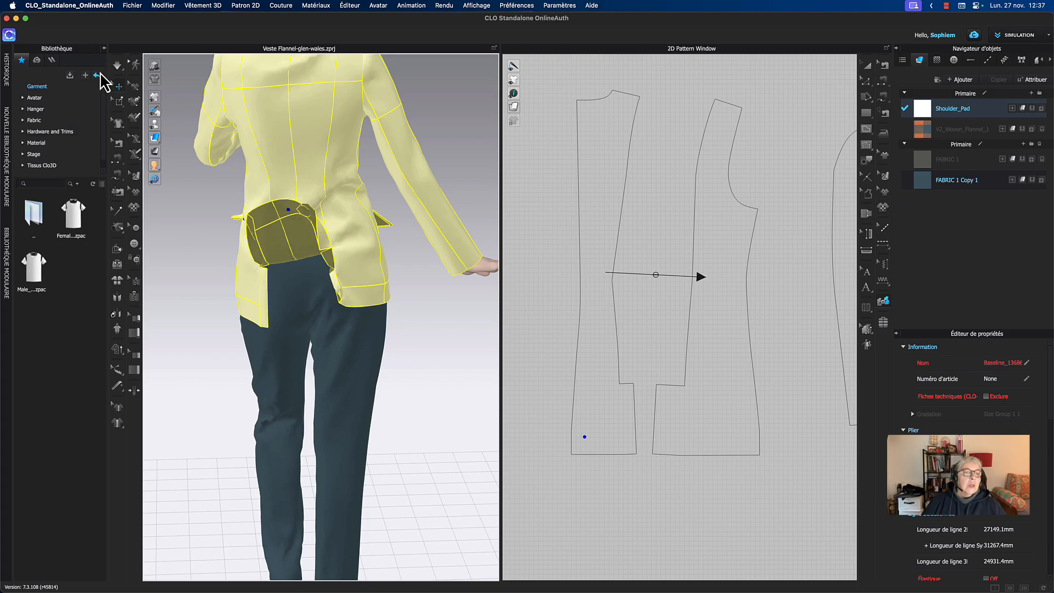
pyautogui.click(121, 99)
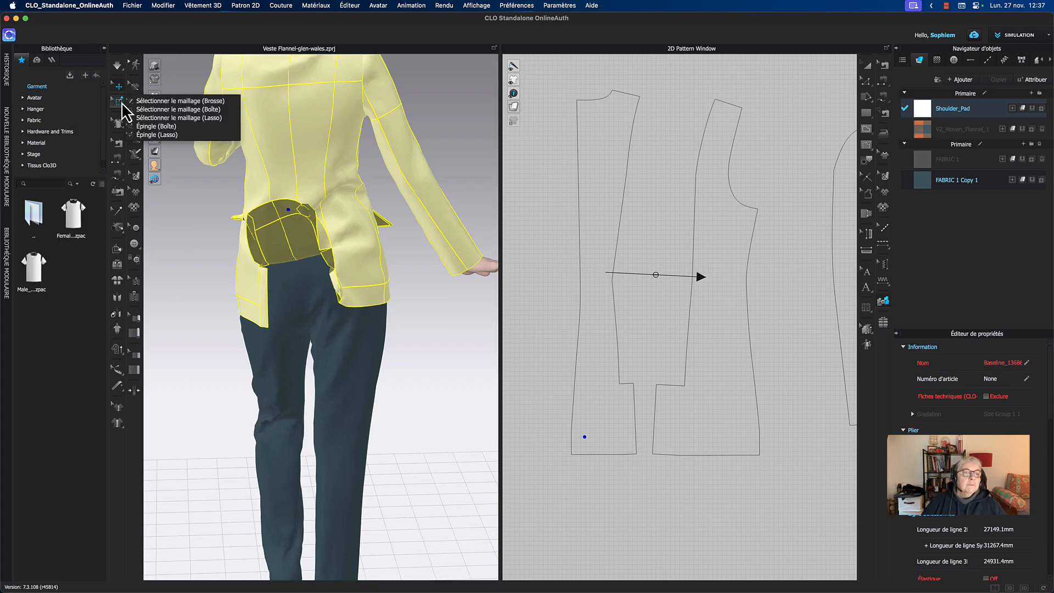
pyautogui.click(159, 126)
pyautogui.moveTo(274, 207); pyautogui.dragTo(288, 222)
# - Simulate the garment while pulling the side back panel's vent extension down at the hem
pyautogui.press('space')
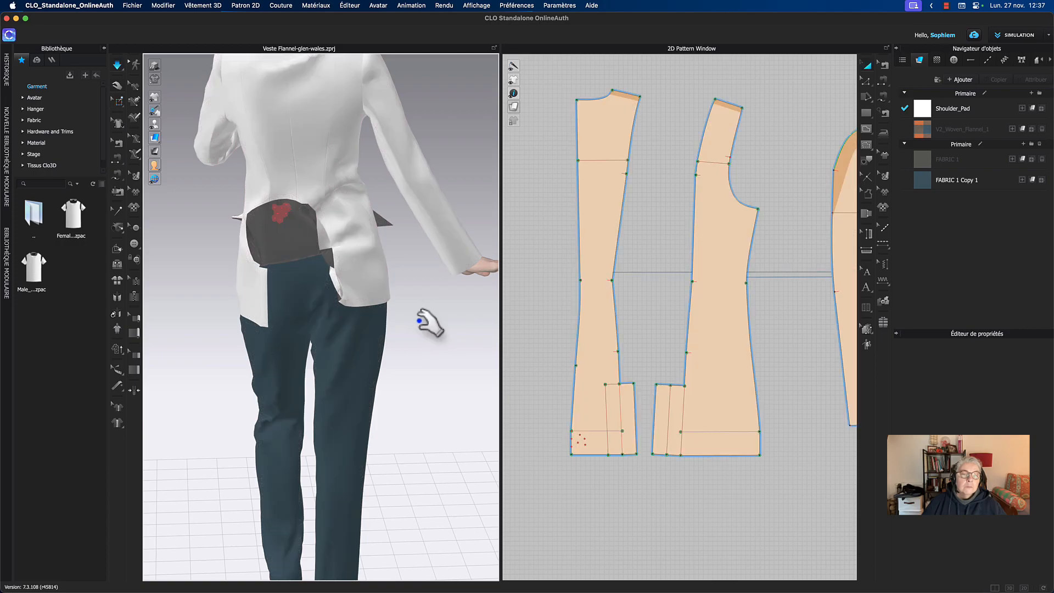
pyautogui.moveTo(340, 303); pyautogui.dragTo(332, 345)
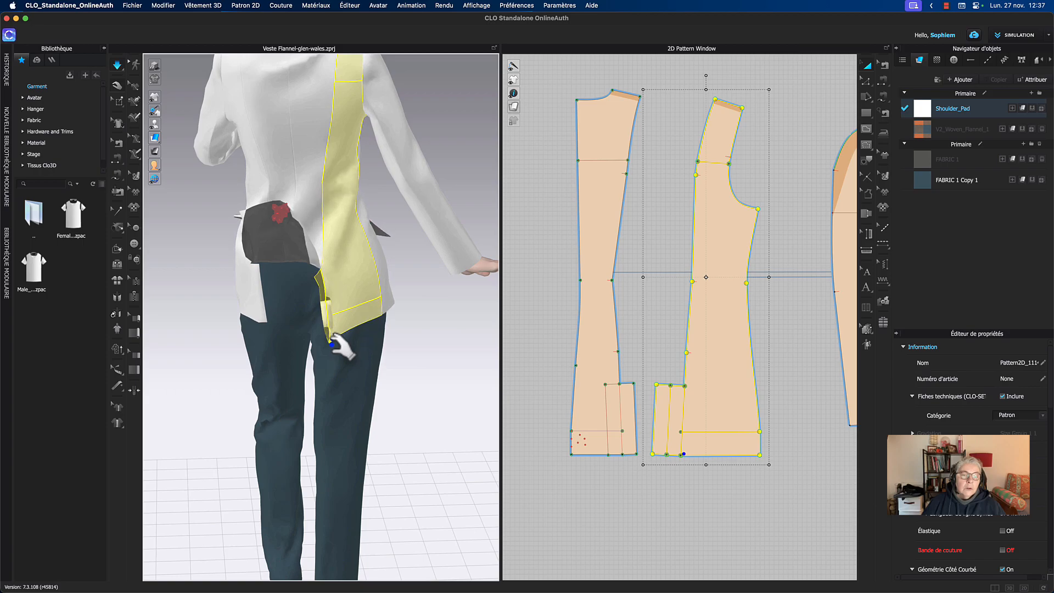
pyautogui.press('space')
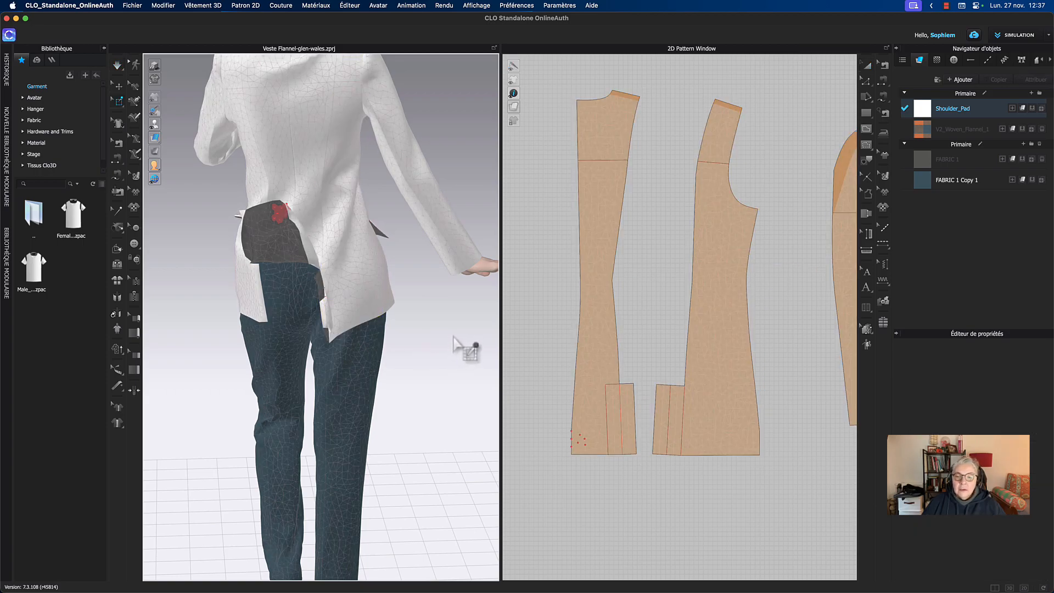
# - Cut and sew the side back panel's vent extension along its middle internal line
pyautogui.scroll(3, 631, 277)
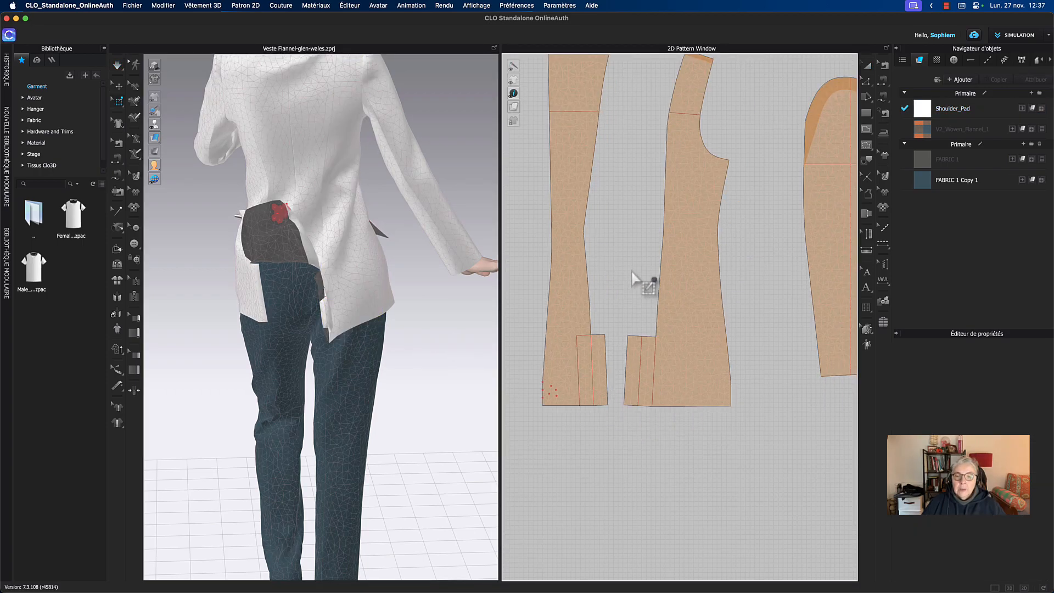
pyautogui.click(867, 65)
pyautogui.scroll(5, 659, 436)
pyautogui.moveTo(673, 464); pyautogui.dragTo(676, 473, button='middle')
pyautogui.click(630, 350)
pyautogui.rightClick(631, 350)
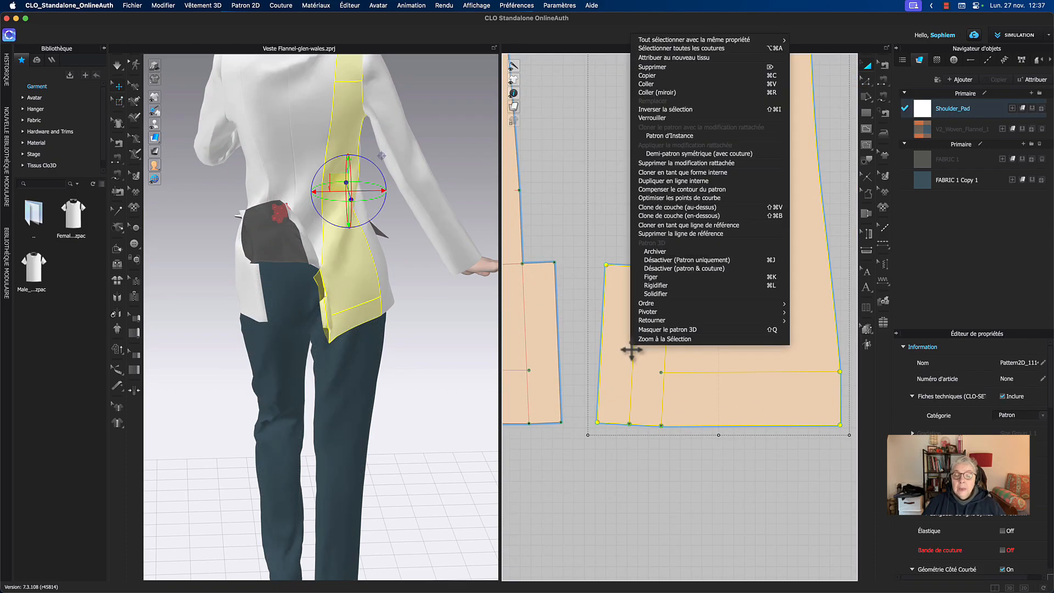
pyautogui.click(596, 172)
pyautogui.click(867, 82)
pyautogui.click(637, 297)
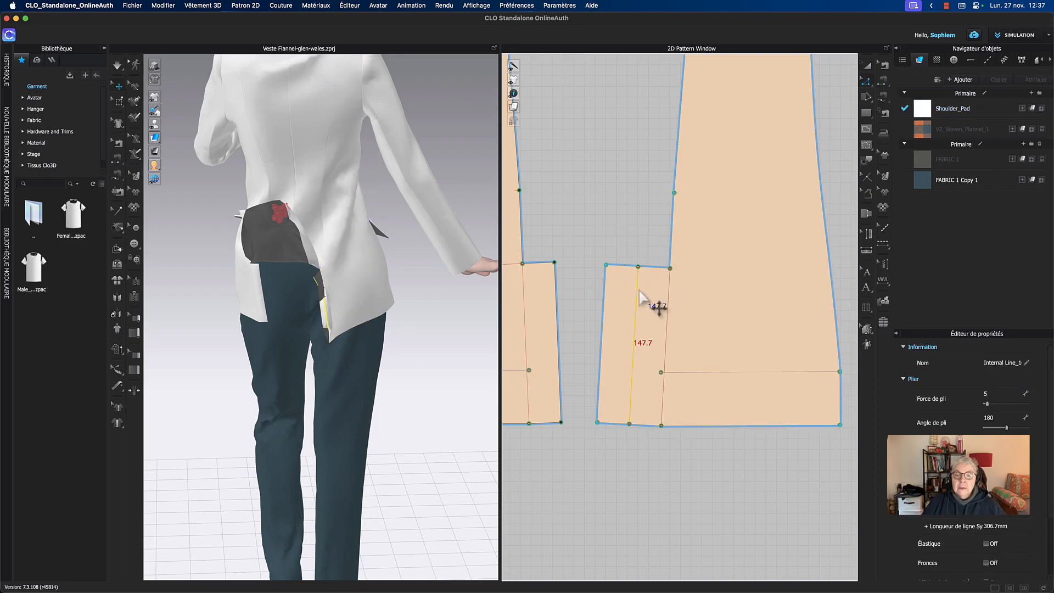
pyautogui.rightClick(639, 290)
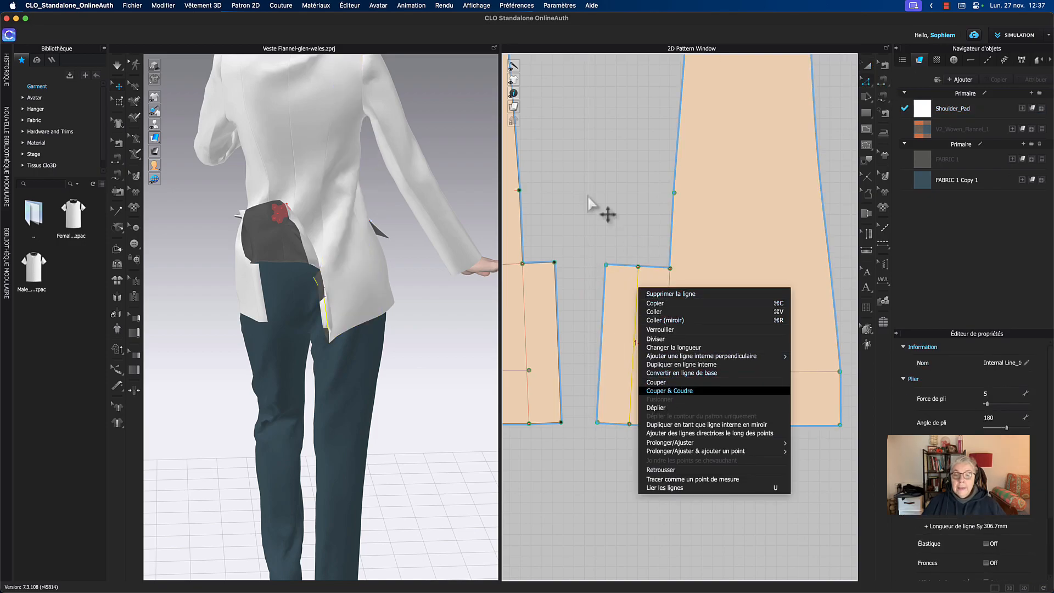
pyautogui.press('Return')
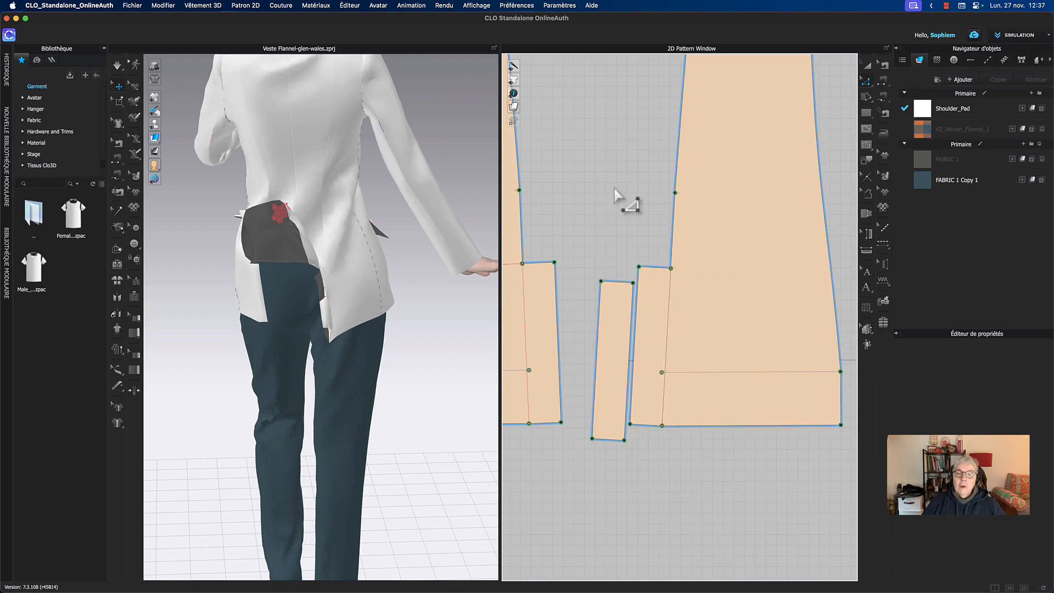
# - Set the layer order from the side back panel to the newly cut vent strip and simulate the garment
pyautogui.scroll(-2, 615, 187)
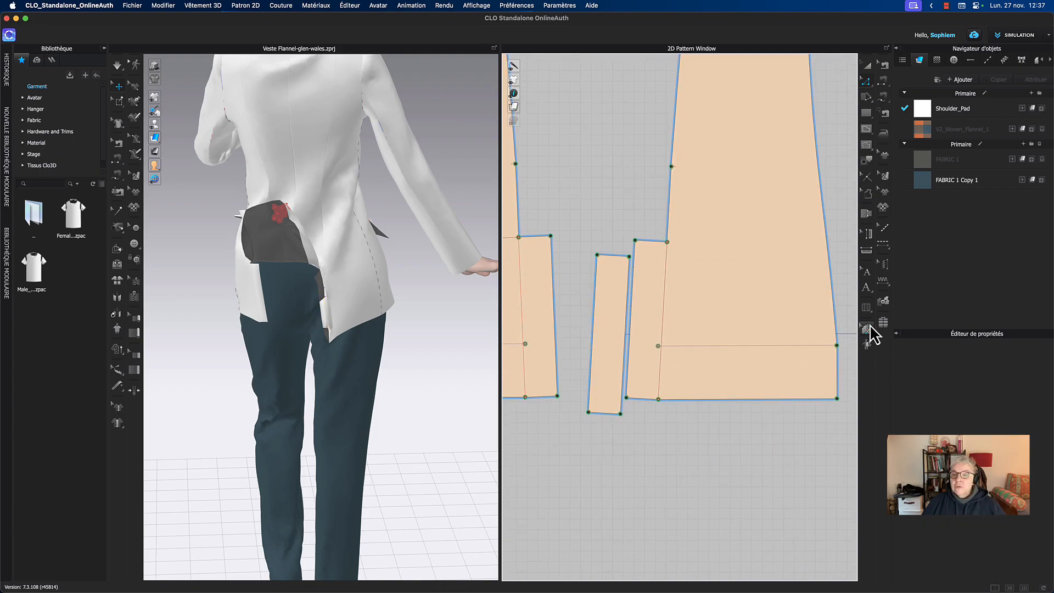
pyautogui.click(885, 301)
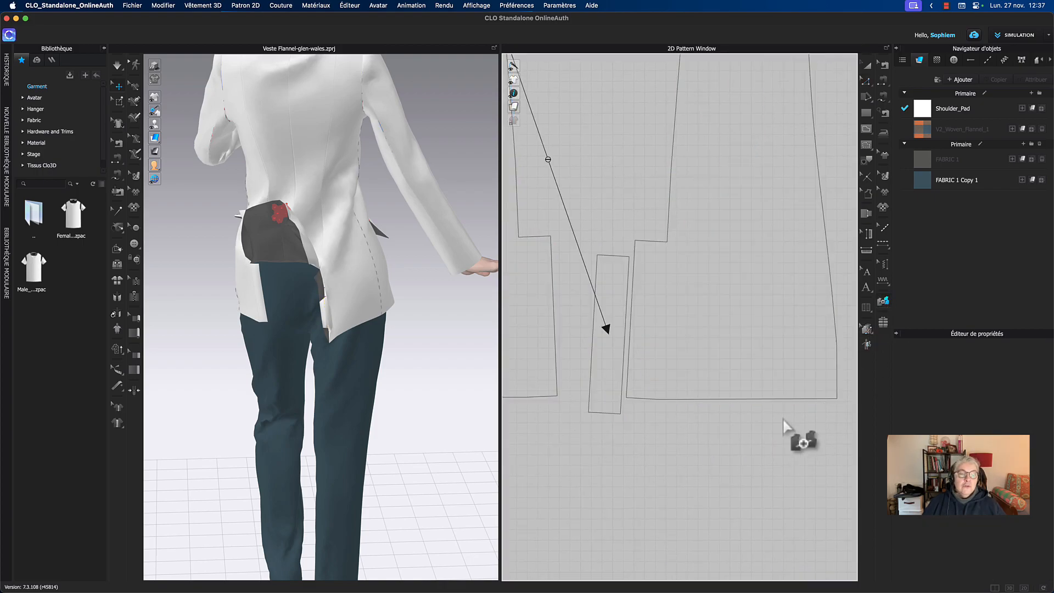
pyautogui.click(653, 363)
pyautogui.click(615, 378)
pyautogui.scroll(-3, 666, 453)
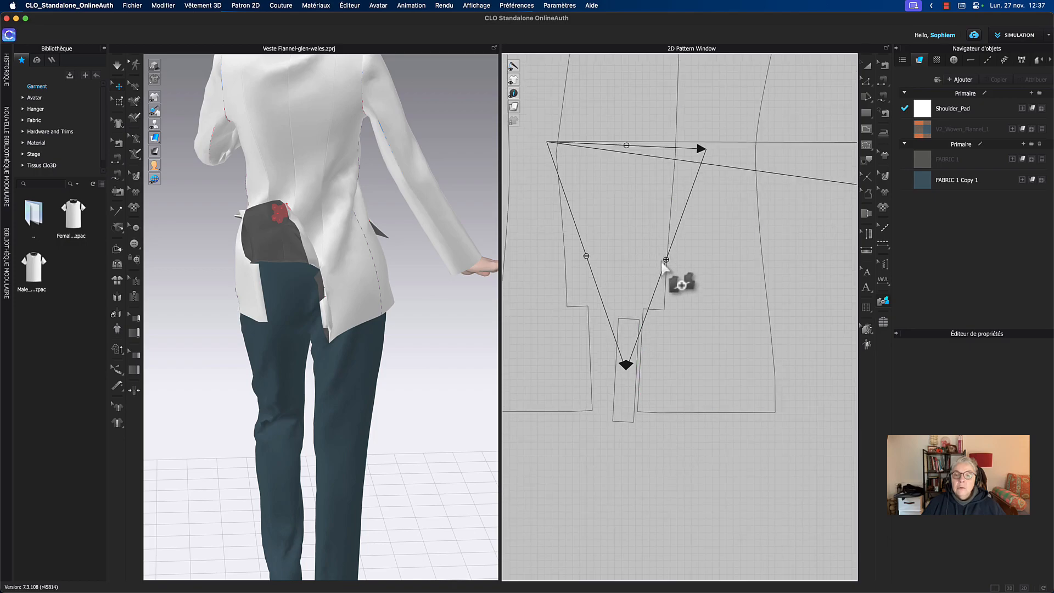
pyautogui.click(449, 419)
pyautogui.press('space')
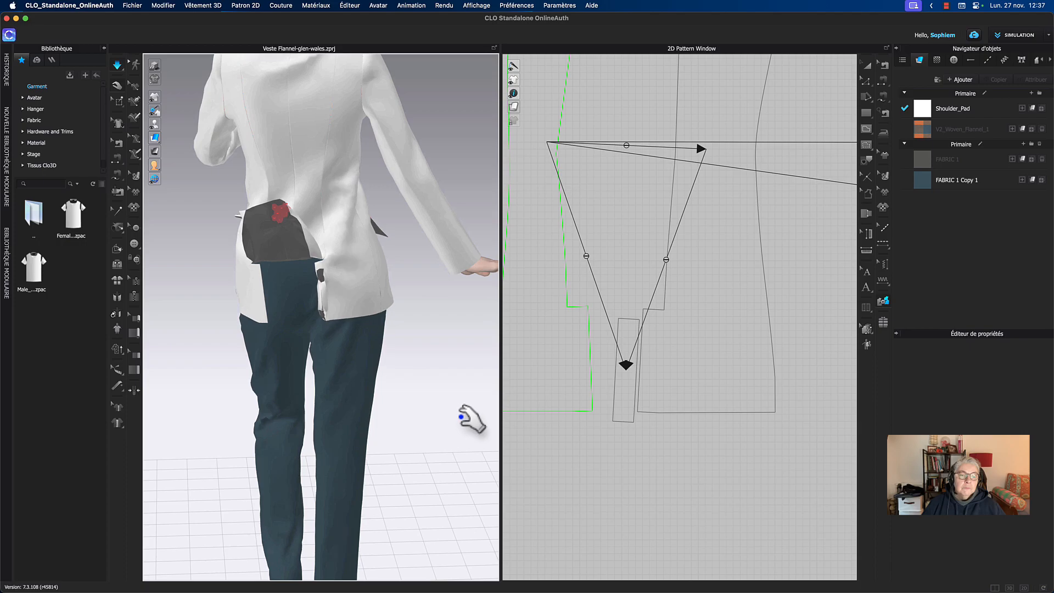
pyautogui.press('space')
pyautogui.moveTo(418, 369); pyautogui.dragTo(423, 415, button='middle')
pyautogui.moveTo(435, 399); pyautogui.dragTo(449, 399, button='right')
# - Move the cut vent strip up in the 2D pattern until it lines up with the remaining vent extension
pyautogui.moveTo(594, 339); pyautogui.dragTo(587, 361, button='middle')
pyautogui.click(869, 66)
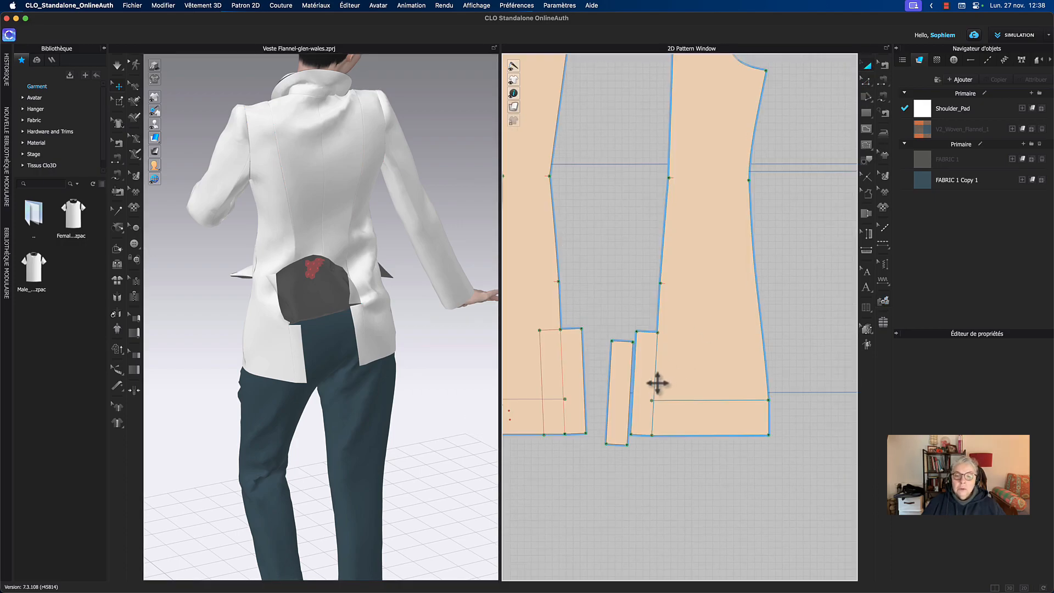
pyautogui.scroll(5, 629, 317)
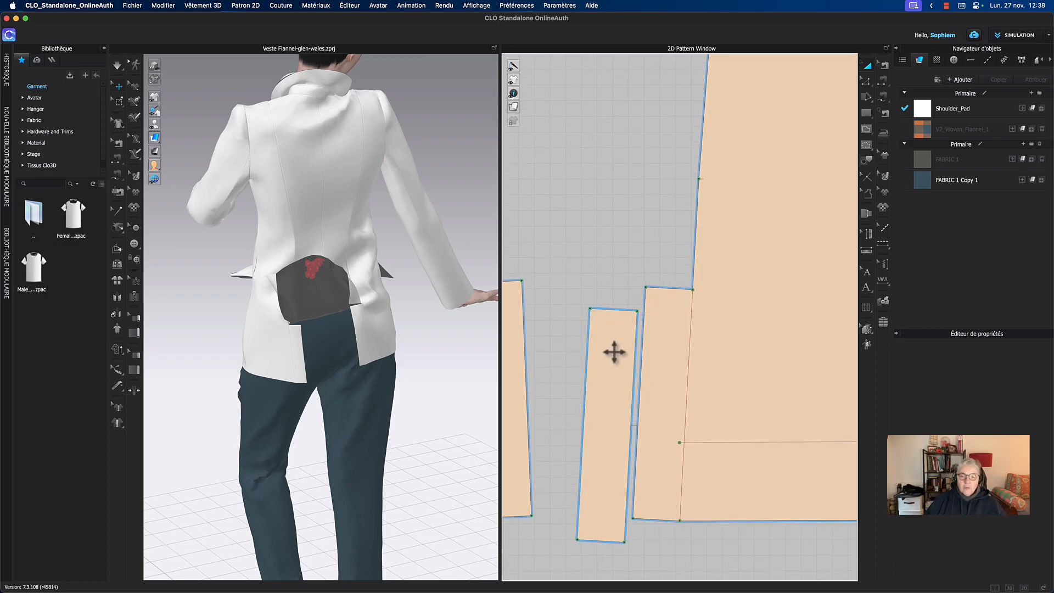
pyautogui.moveTo(614, 351); pyautogui.dragTo(615, 324)
pyautogui.click(622, 228)
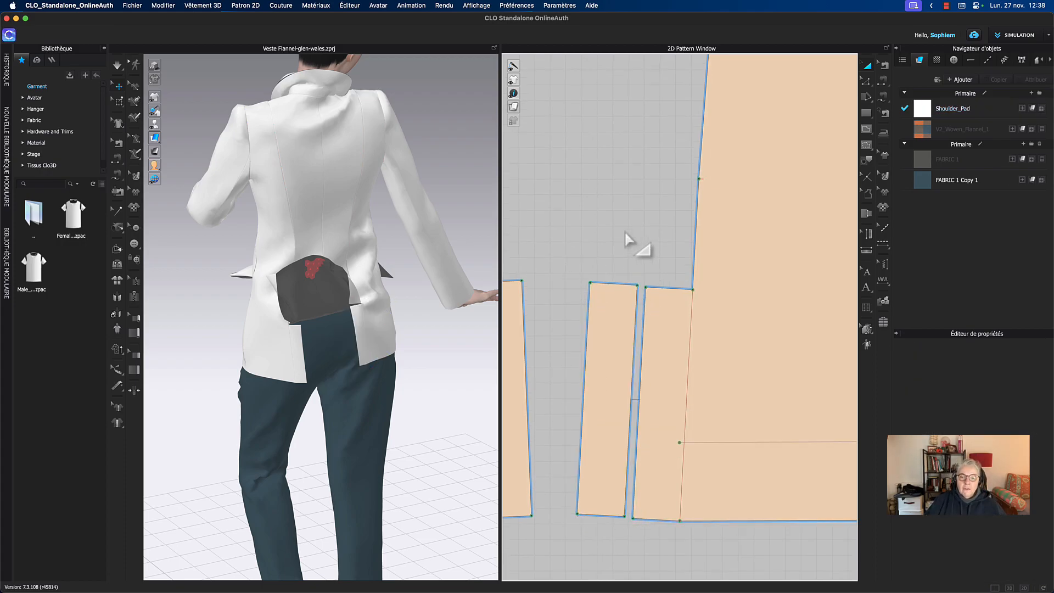
# - Delete all pins from the folded-up centre back panel and simulate the garment
pyautogui.scroll(-3, 632, 241)
pyautogui.moveTo(629, 256); pyautogui.dragTo(611, 283, button='middle')
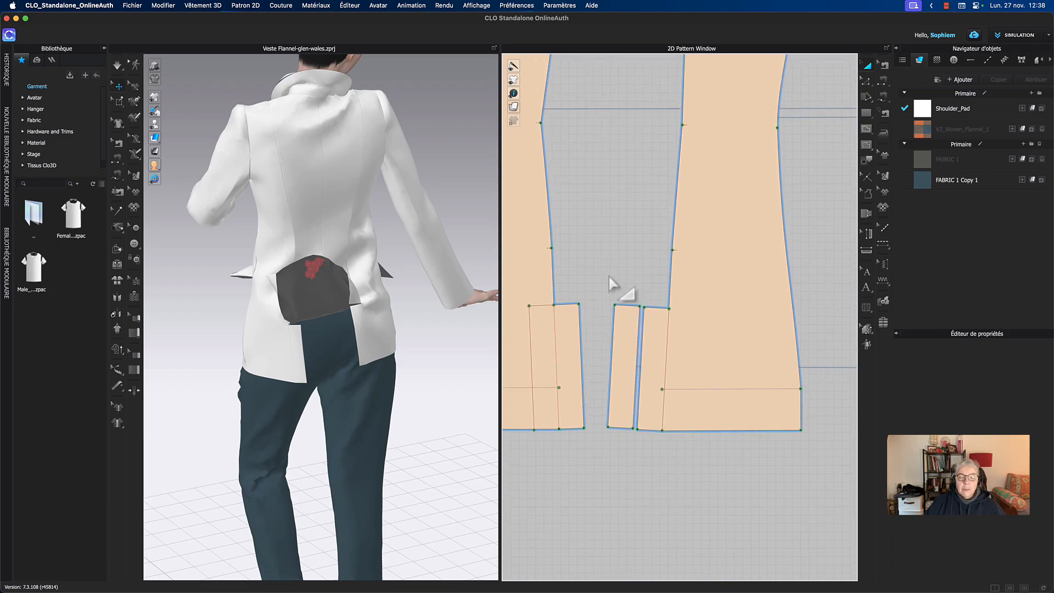
pyautogui.scroll(-3, 618, 288)
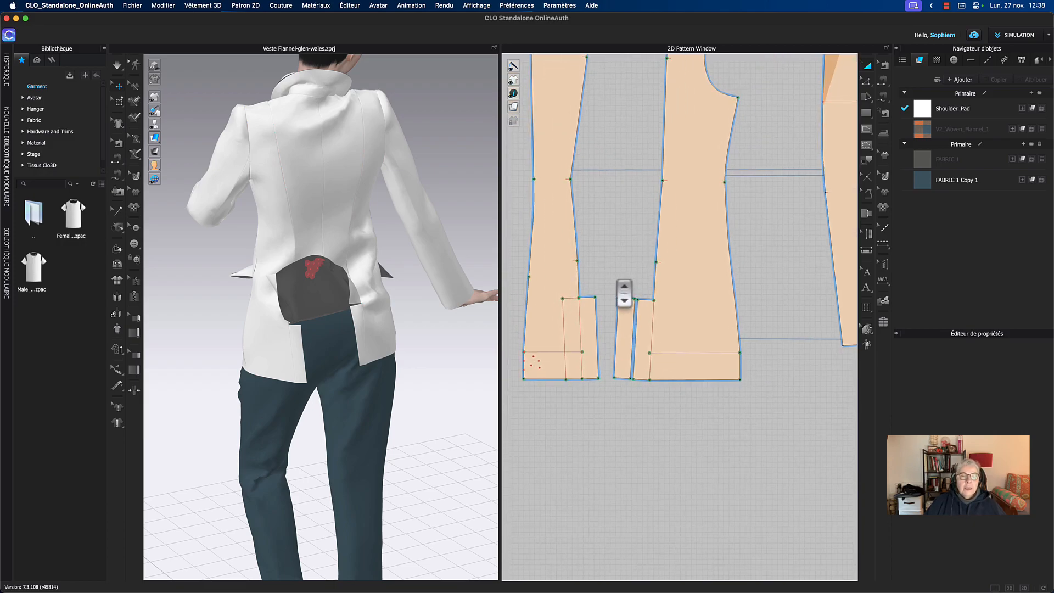
pyautogui.scroll(2, 379, 328)
pyautogui.scroll(2, 379, 328)
pyautogui.click(318, 240)
pyautogui.rightClick(315, 236)
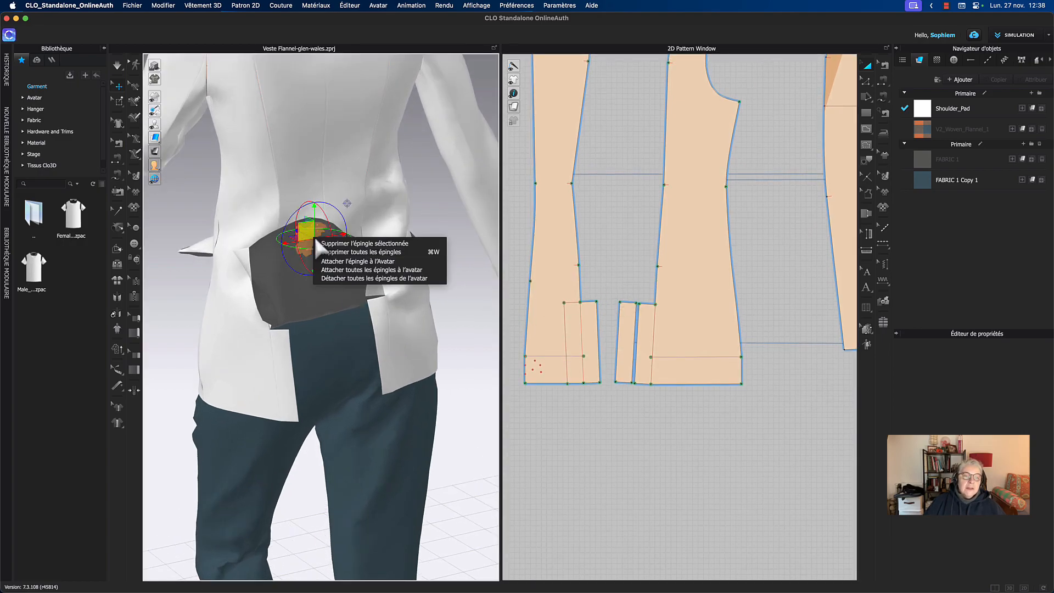
pyautogui.click(343, 252)
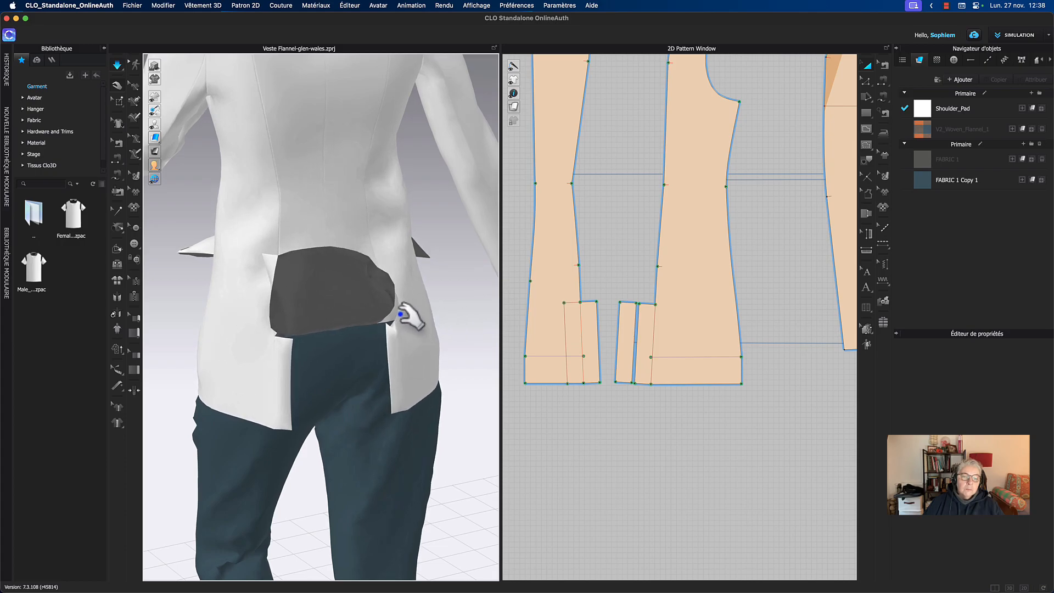
pyautogui.press('space')
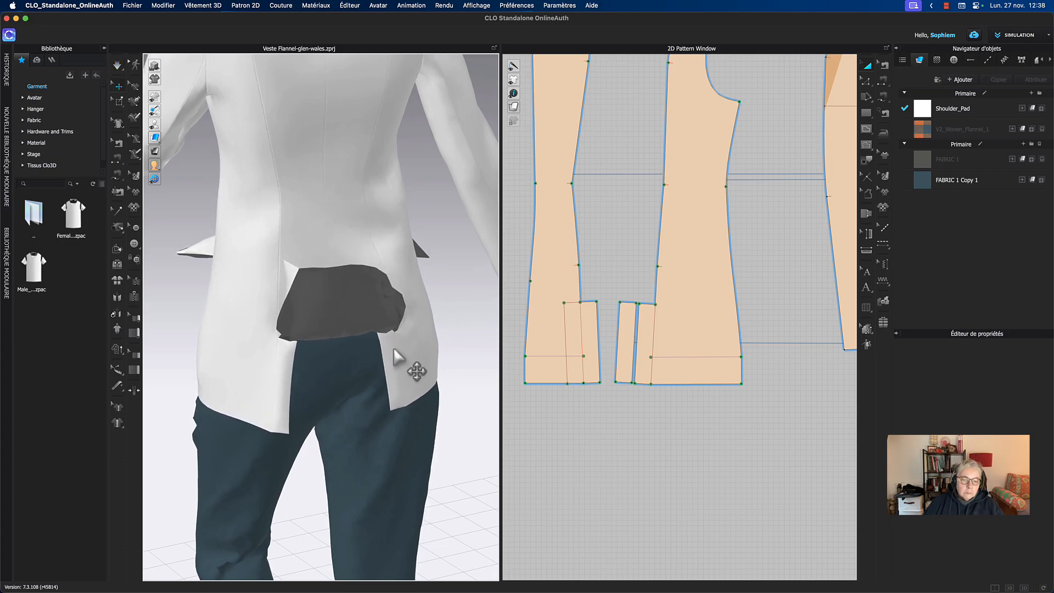
# - Simulate the garment while pulling the folded-up centre back panels down toward the hem
pyautogui.moveTo(648, 280); pyautogui.dragTo(631, 293, button='right')
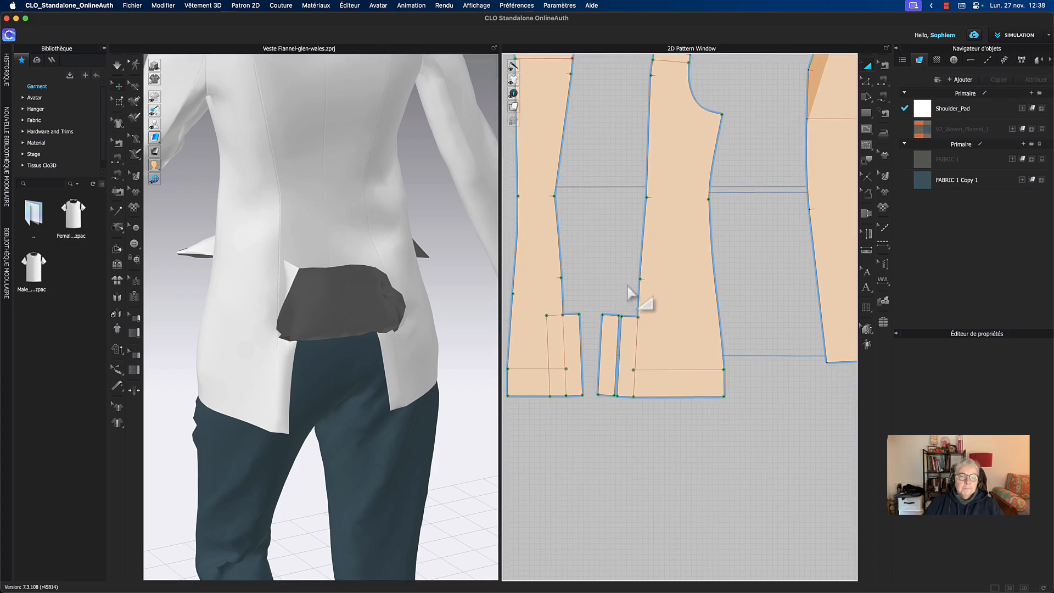
pyautogui.press('space')
pyautogui.moveTo(346, 291); pyautogui.dragTo(346, 423)
pyautogui.moveTo(455, 406); pyautogui.dragTo(407, 408, button='right')
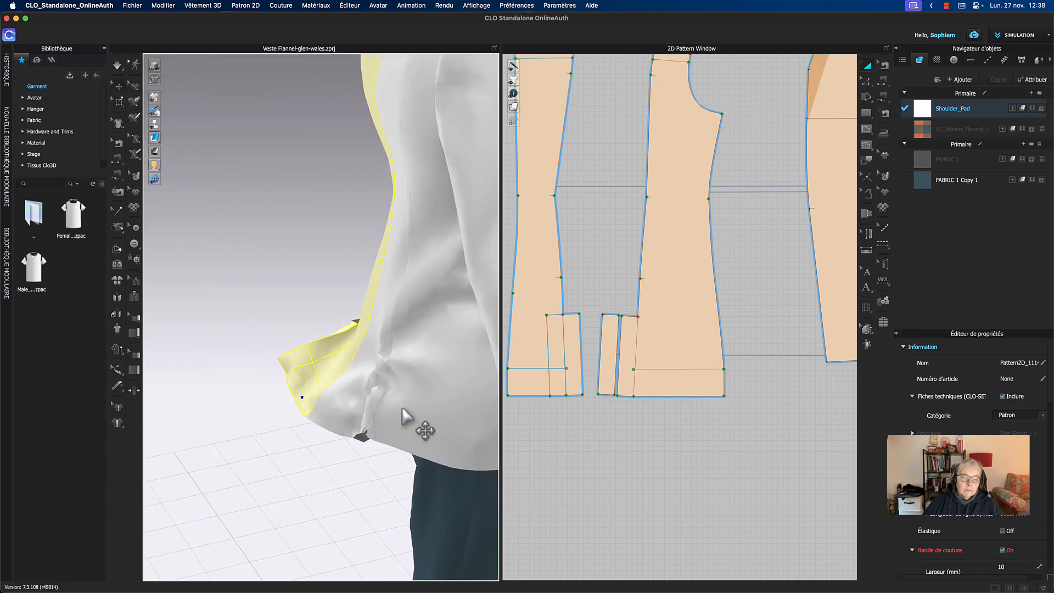
# - Try pulling the centre back panel's hem away from the body during simulation, and undo the changes
pyautogui.press('space')
pyautogui.moveTo(337, 422)
pyautogui.mouseDown()
pyautogui.moveTo(232, 401)
pyautogui.moveTo(152, 307)
pyautogui.moveTo(160, 294)
pyautogui.moveTo(188, 318)
pyautogui.mouseUp()
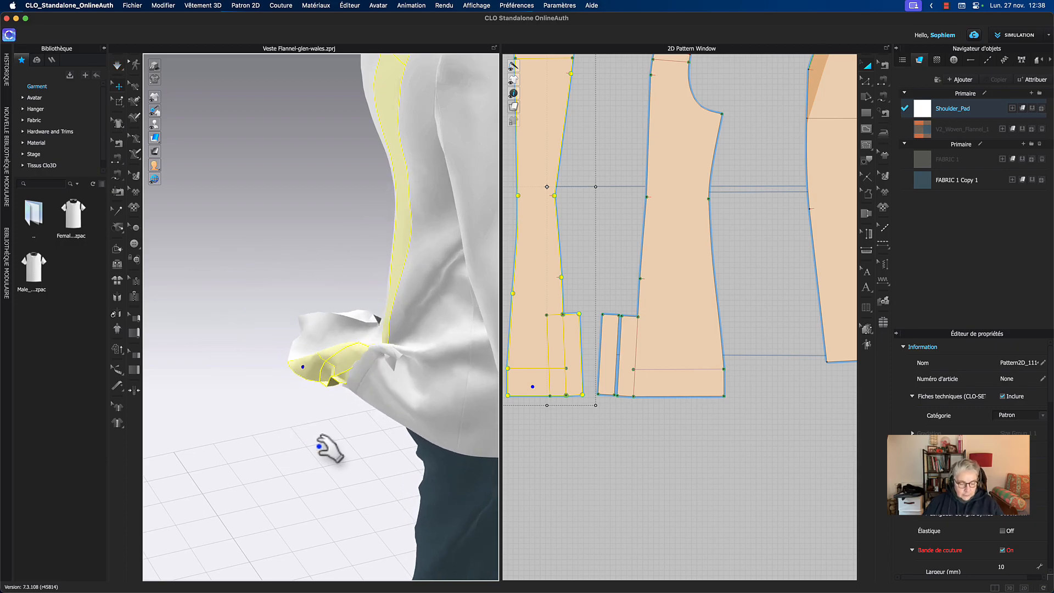
pyautogui.press('super+z')
pyautogui.press('super+z')
pyautogui.press('super+z')
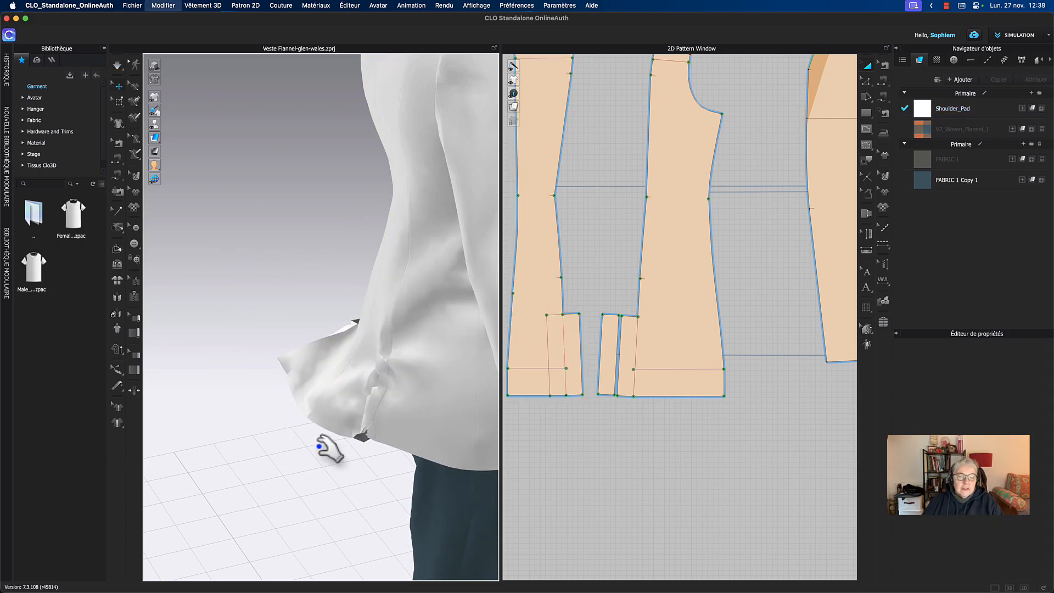
# - Cut and sew the centre back panel's vent extension along its outer vertical internal line
pyautogui.moveTo(318, 437); pyautogui.dragTo(329, 318, button='right')
pyautogui.click(564, 341)
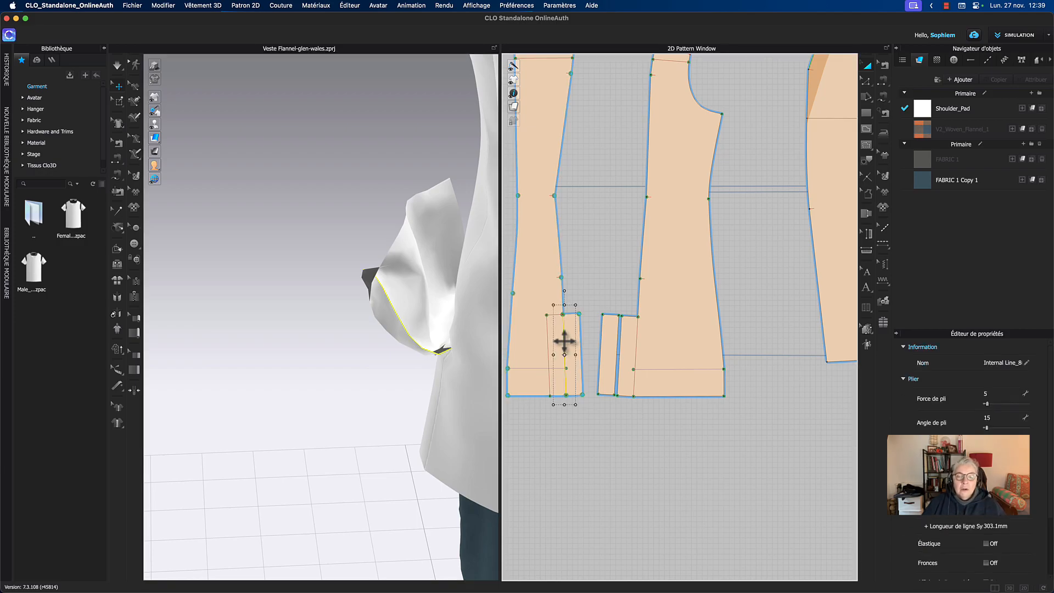
pyautogui.rightClick(565, 341)
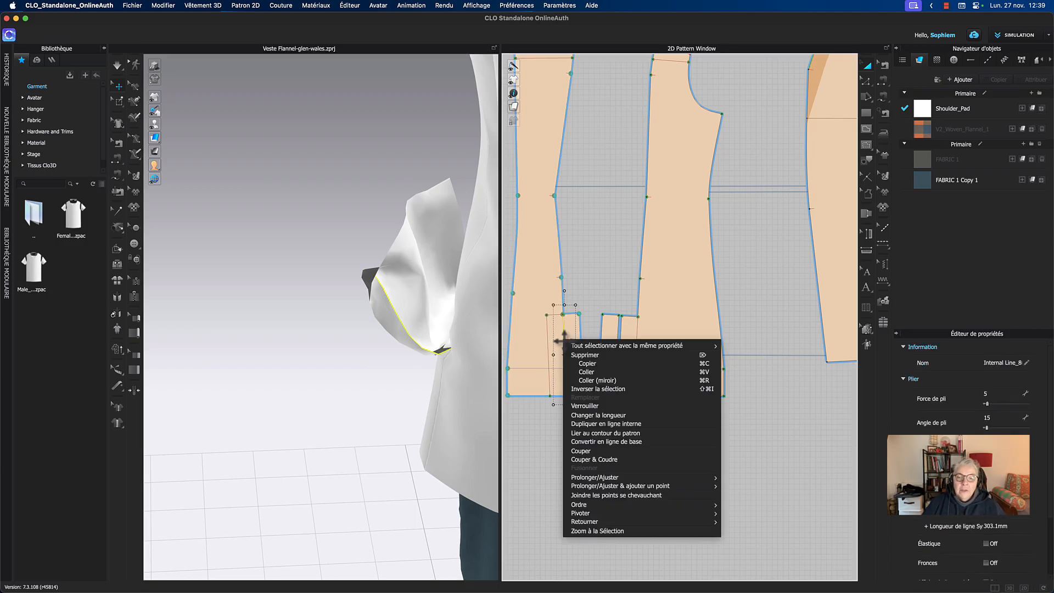
pyautogui.click(592, 461)
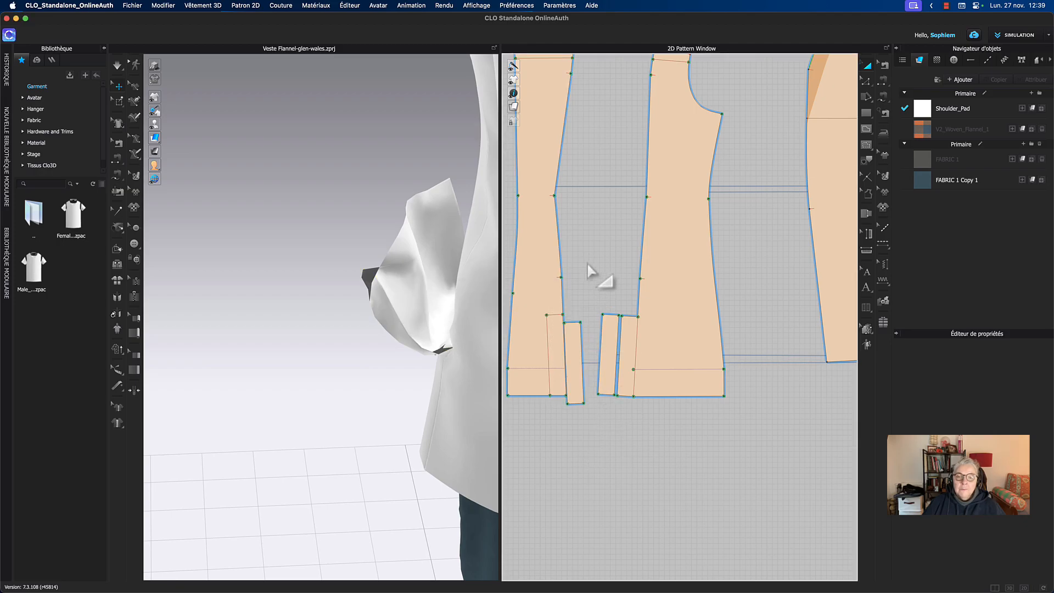
# - Set the layer order from the centre back panel's newly cut vent strip to the panel itself and simulate the garment
pyautogui.moveTo(587, 264); pyautogui.dragTo(710, 274, button='middle')
pyautogui.click(885, 306)
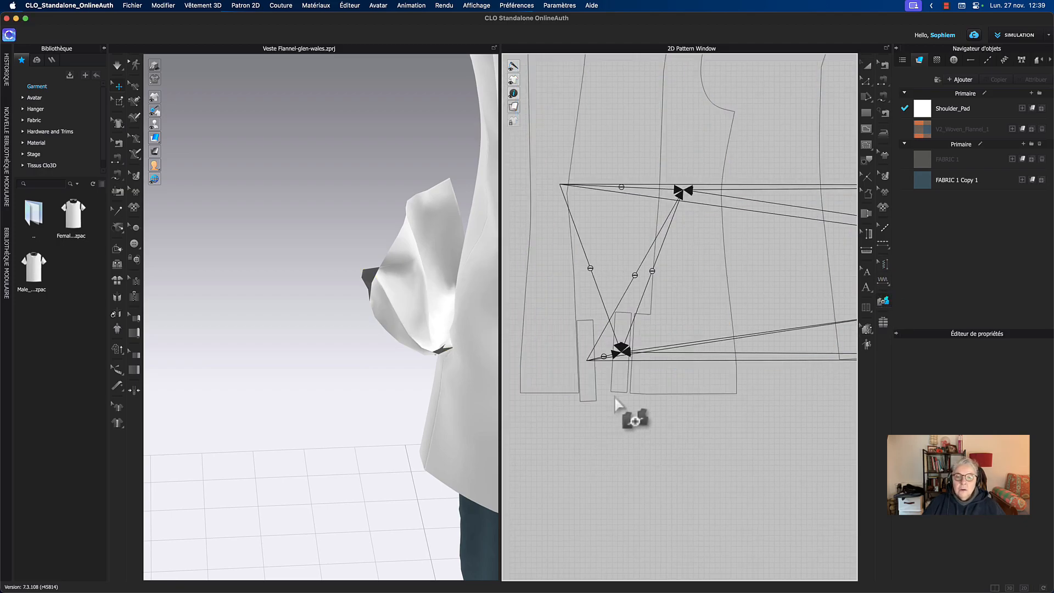
pyautogui.moveTo(589, 387); pyautogui.dragTo(573, 386)
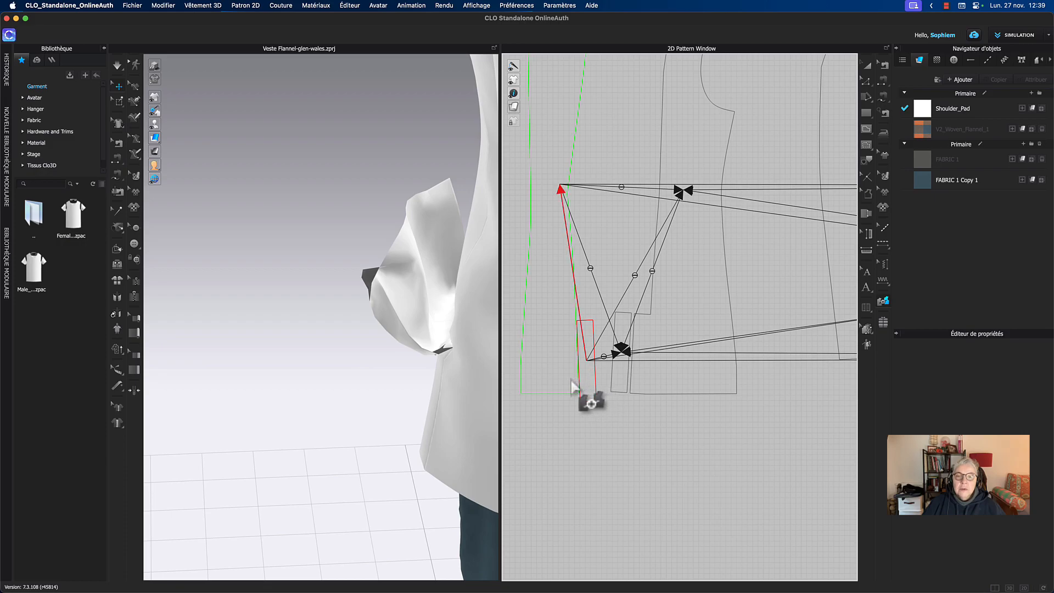
pyautogui.click(872, 66)
pyautogui.press('space')
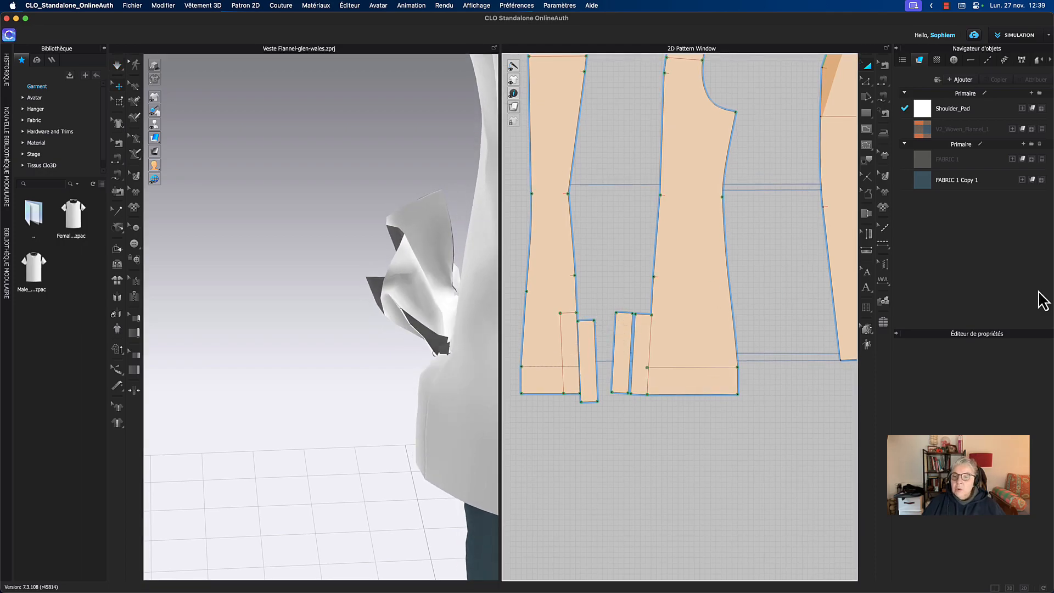
# - Simulate the garment while pulling the centre back panel's crumpled vent strip out of the folds
pyautogui.click(888, 301)
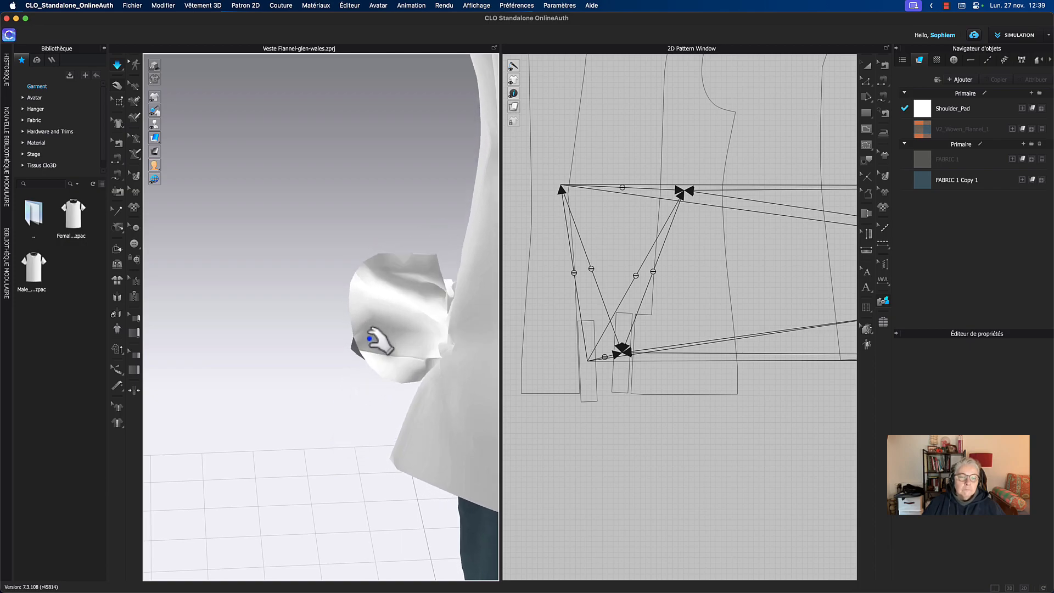
pyautogui.press('space')
pyautogui.moveTo(348, 454); pyautogui.dragTo(246, 391, button='right')
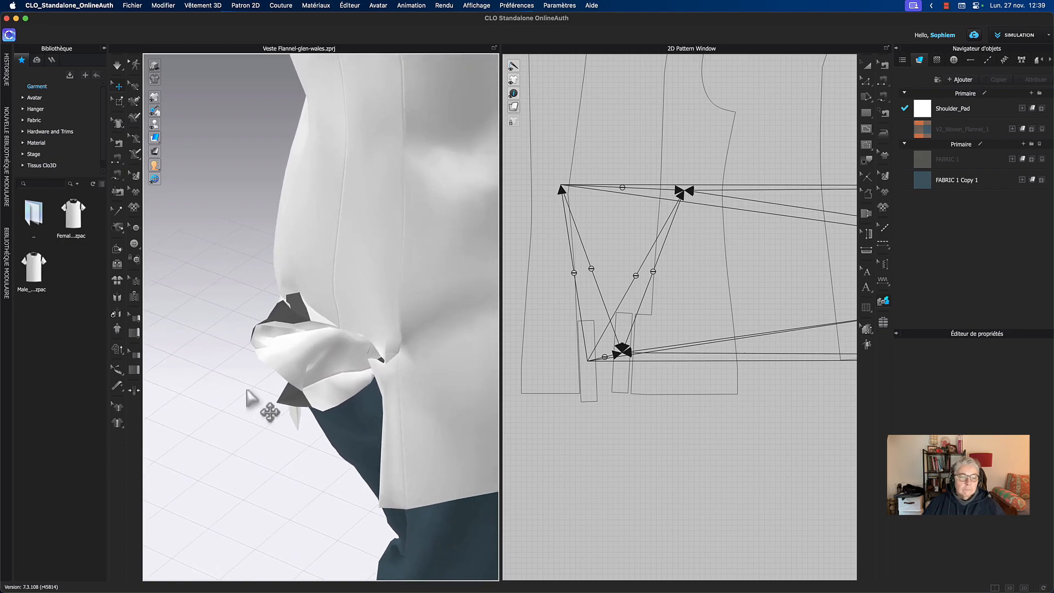
pyautogui.press('space')
pyautogui.moveTo(339, 384)
pyautogui.mouseDown()
pyautogui.moveTo(310, 343)
pyautogui.moveTo(317, 286)
pyautogui.moveTo(343, 275)
pyautogui.moveTo(329, 258)
pyautogui.mouseUp()
pyautogui.moveTo(243, 349); pyautogui.dragTo(273, 367, button='right')
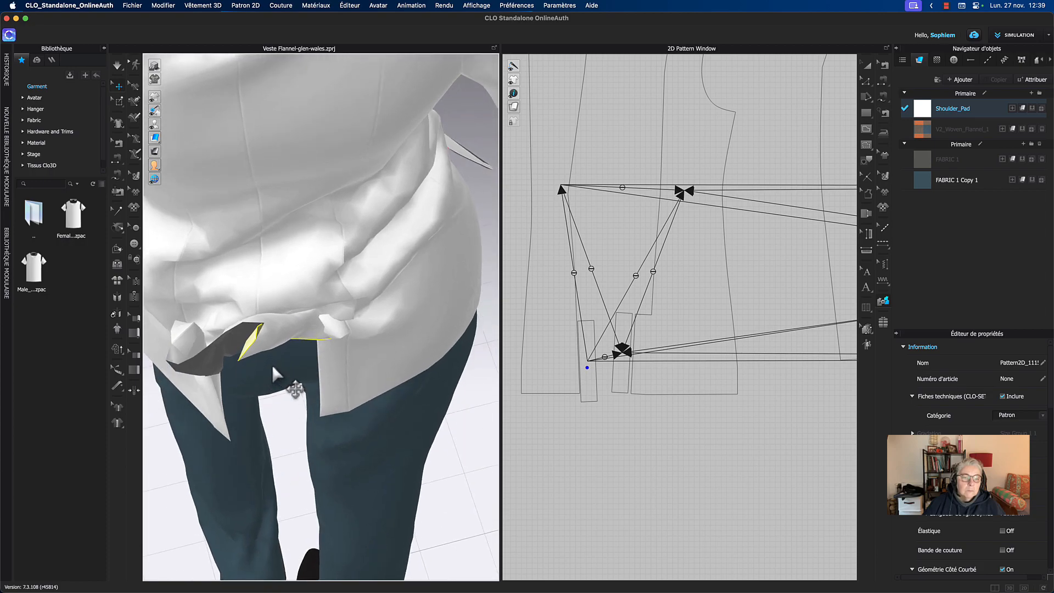
# - Simulate the garment while pulling the right side back panel's vent extension down at the hem
pyautogui.scroll(-5, 469, 424)
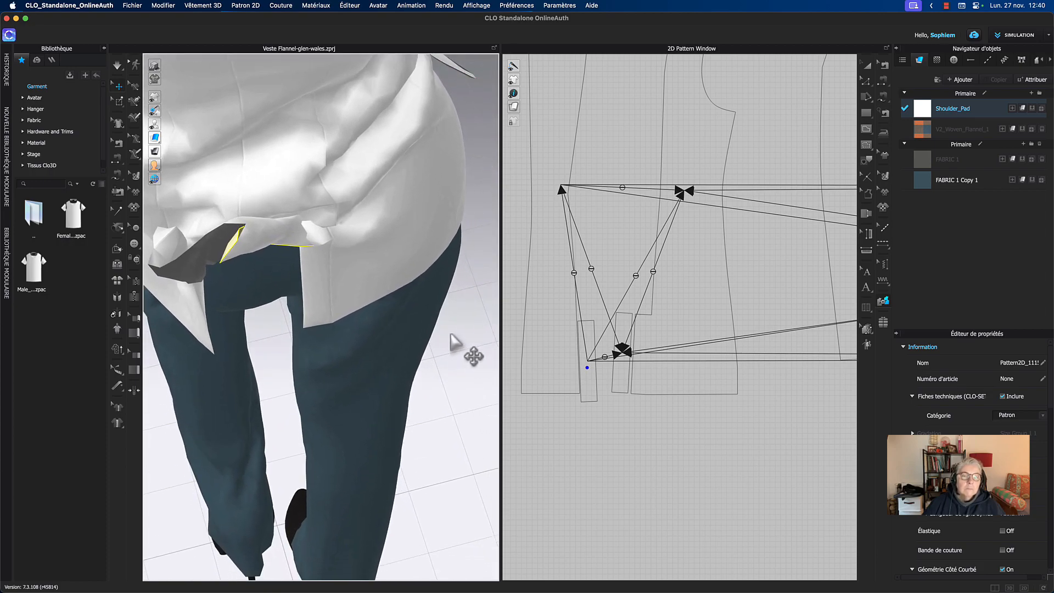
pyautogui.moveTo(406, 289); pyautogui.dragTo(416, 255, button='right')
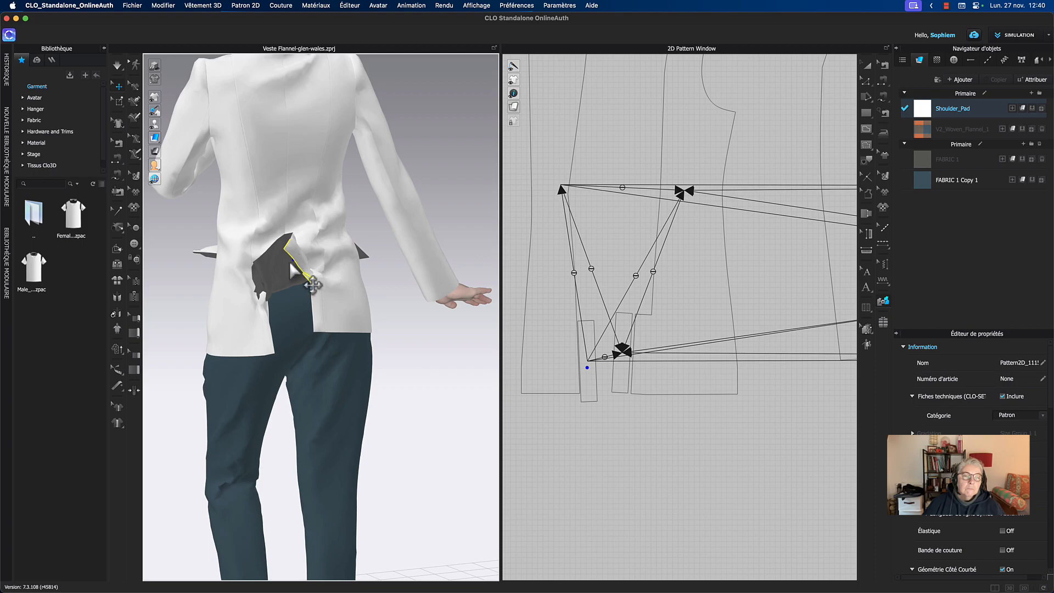
pyautogui.scroll(5, 290, 265)
pyautogui.press('space')
pyautogui.moveTo(315, 307); pyautogui.dragTo(323, 360)
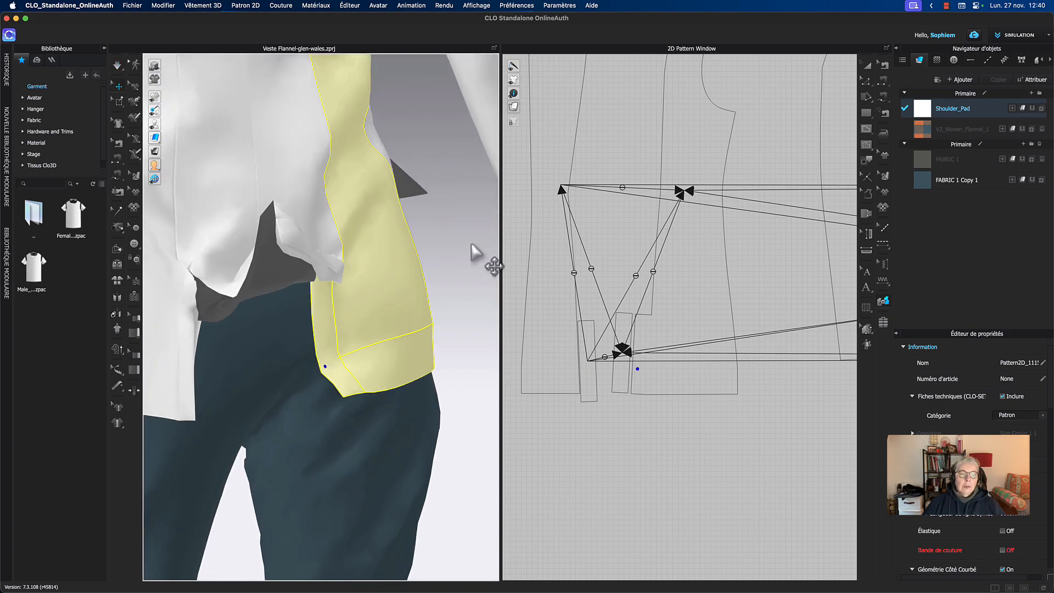
# - Freeze the right side back panel in the 3D garment
pyautogui.moveTo(477, 254); pyautogui.dragTo(468, 229, button='middle')
pyautogui.rightClick(391, 280)
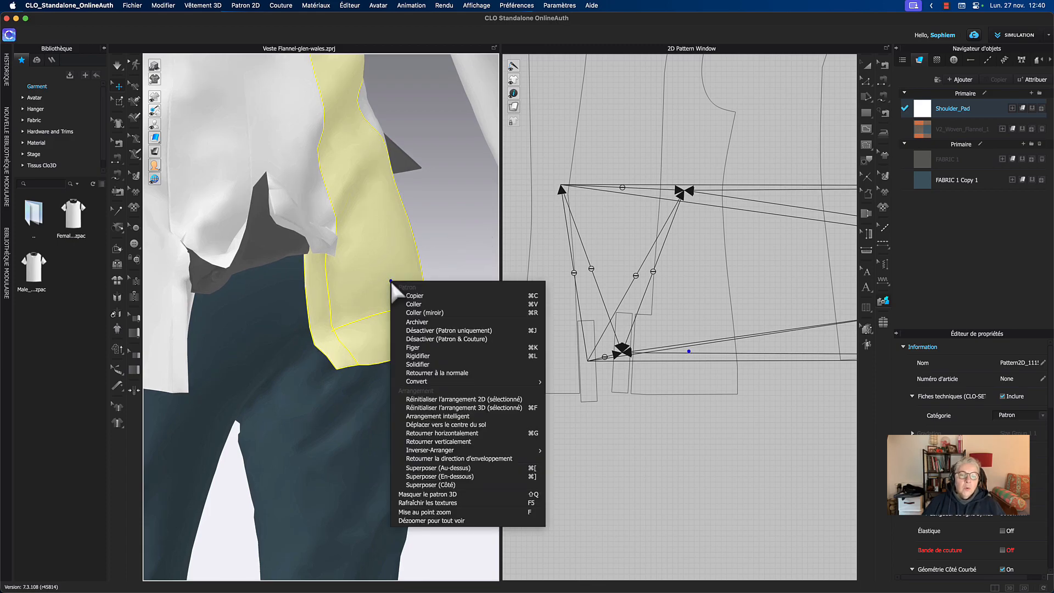
pyautogui.click(413, 347)
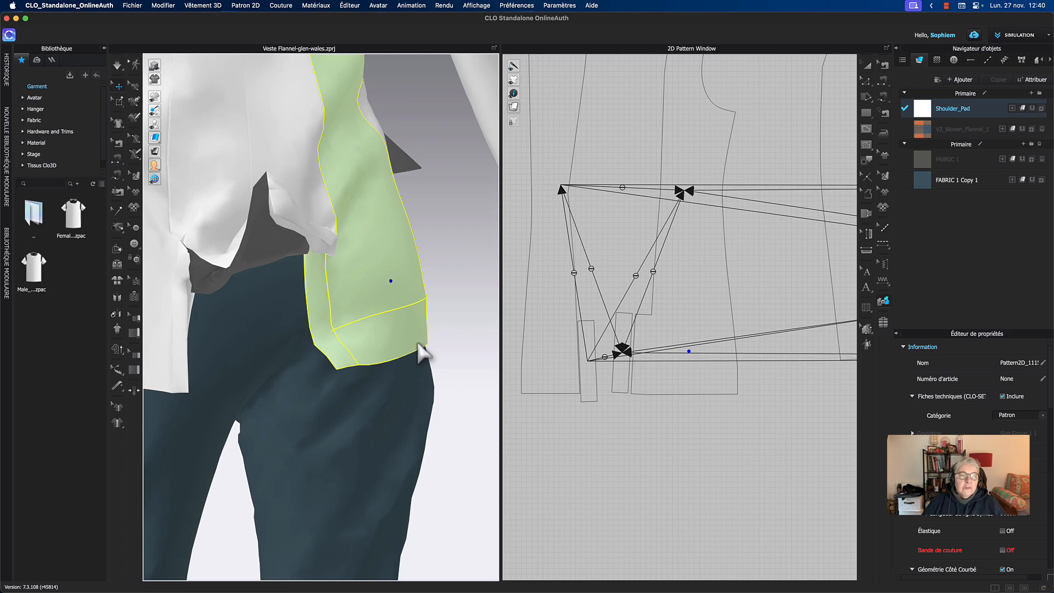
# - Try strengthening the left side back panel during simulation, and undo the simulation and the strengthening
pyautogui.moveTo(424, 348); pyautogui.dragTo(455, 266, button='middle')
pyautogui.click(254, 314)
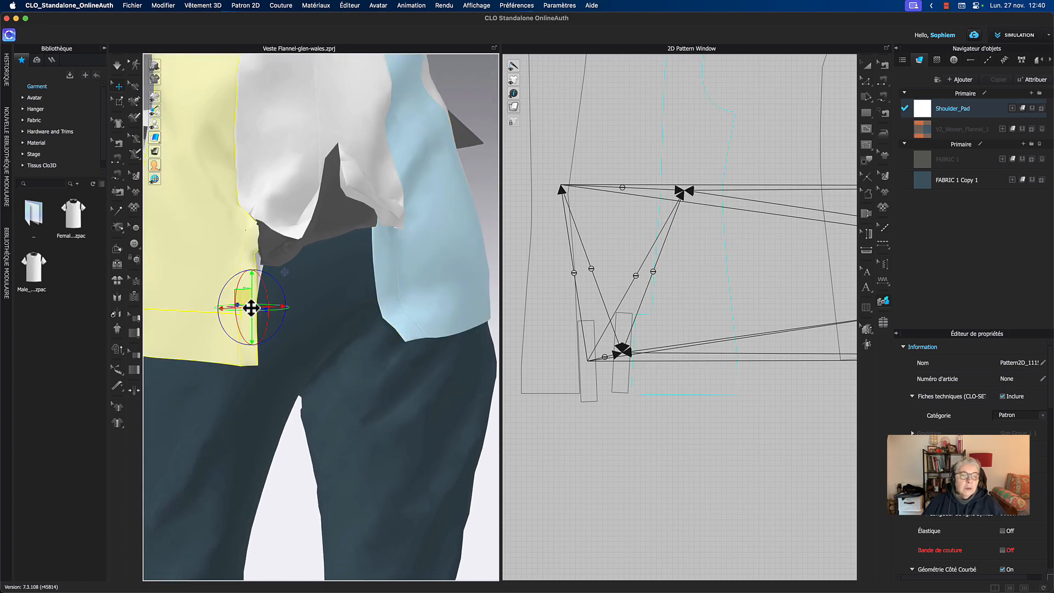
pyautogui.rightClick(206, 303)
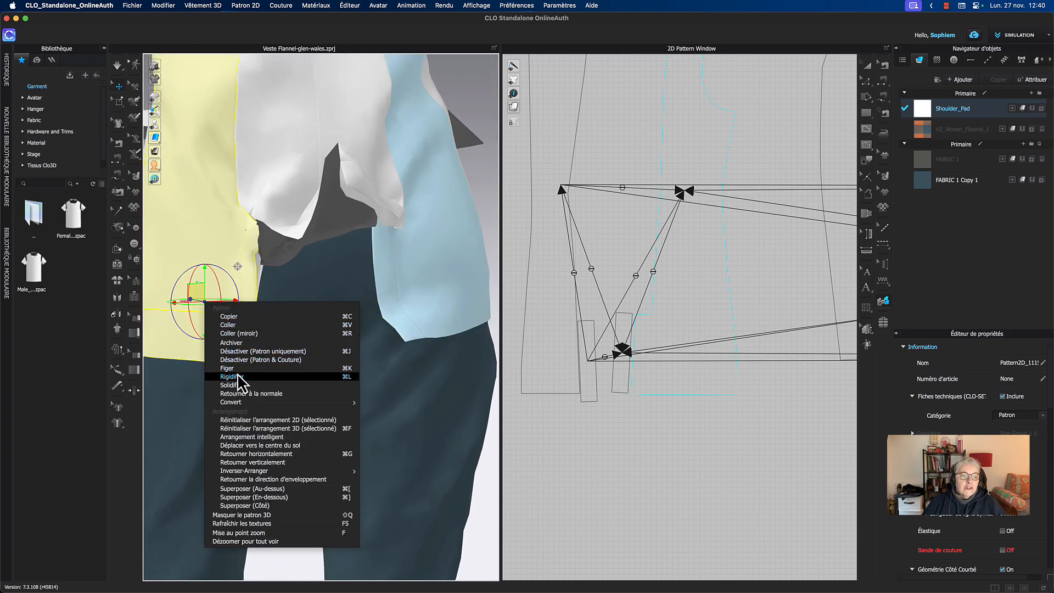
pyautogui.click(241, 378)
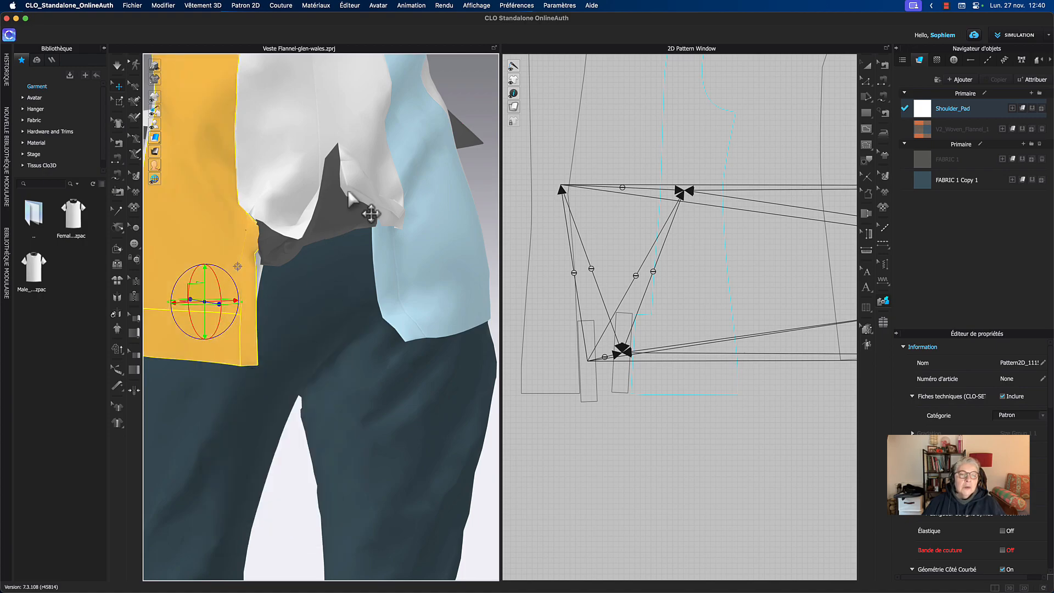
pyautogui.press('space')
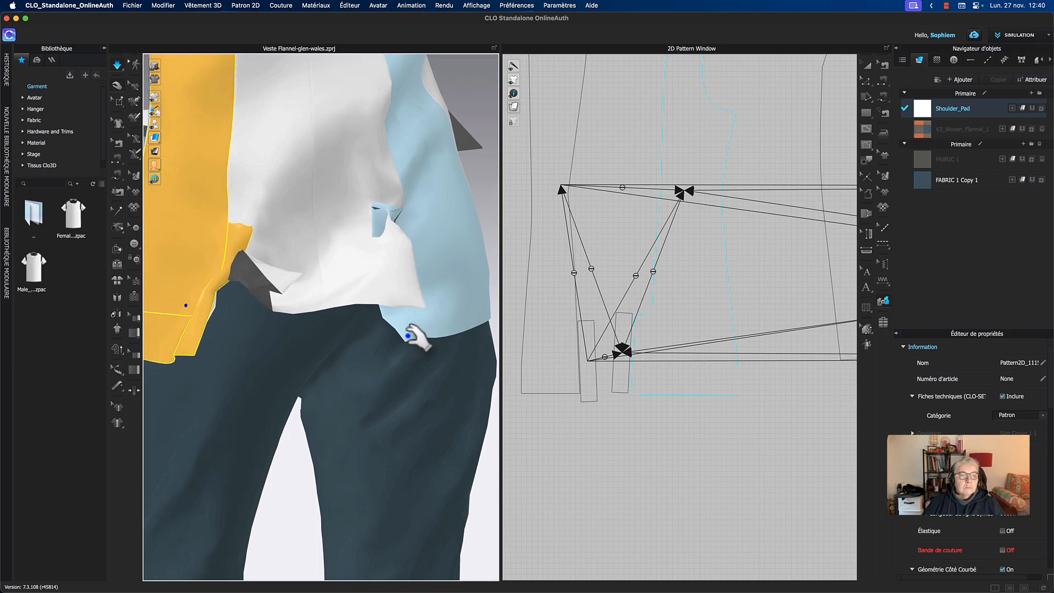
pyautogui.press('space')
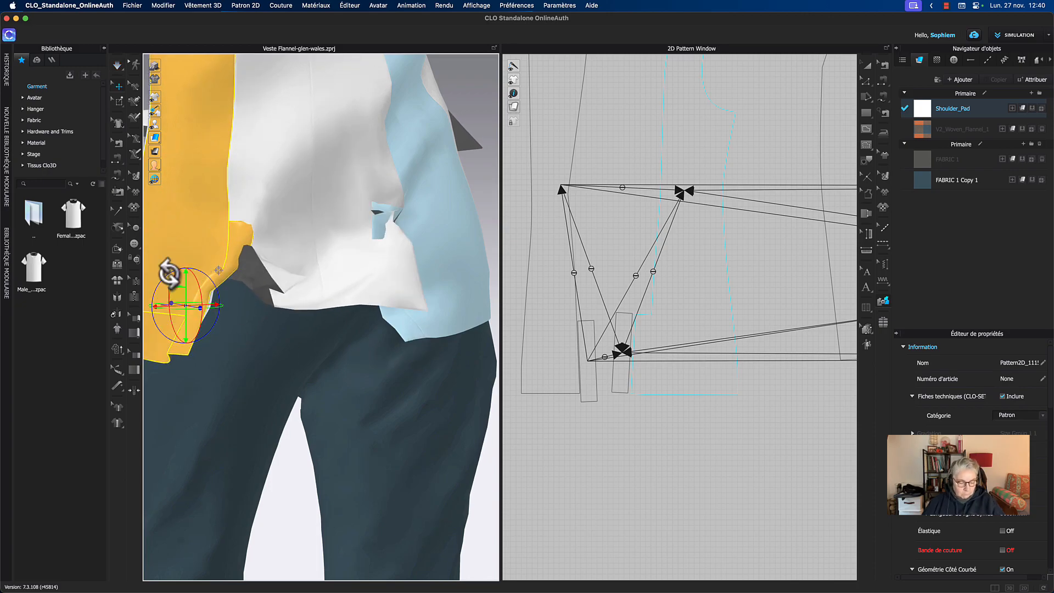
pyautogui.moveTo(169, 278); pyautogui.dragTo(169, 274, button='right')
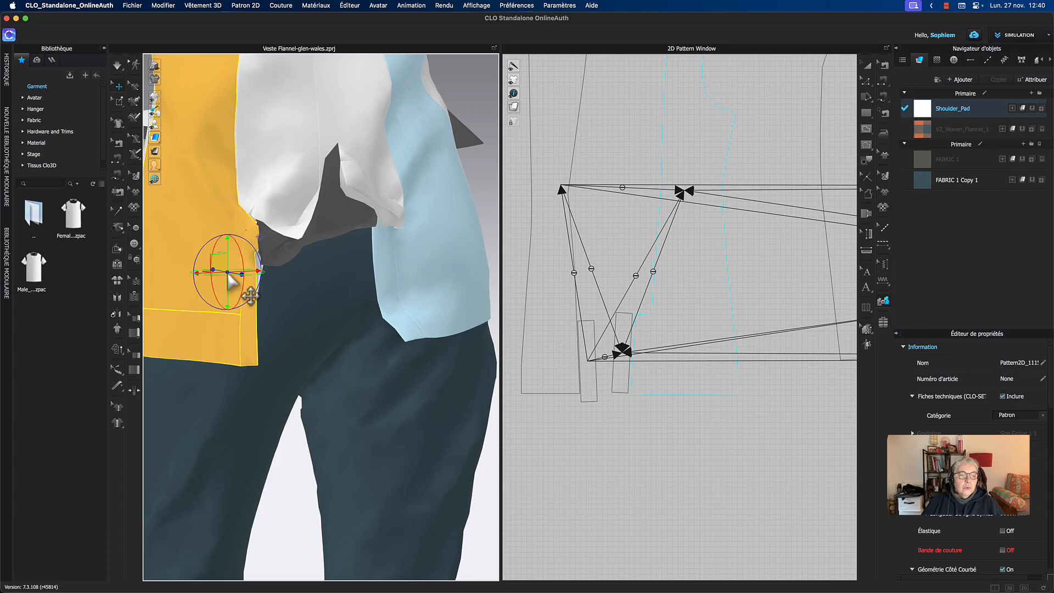
pyautogui.rightClick(228, 273)
pyautogui.click(258, 347)
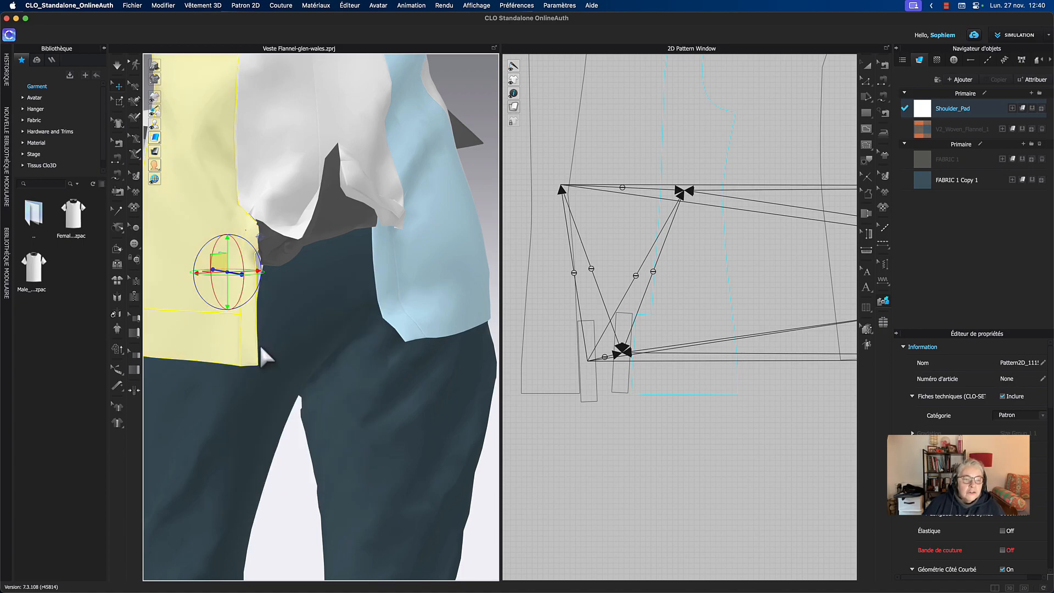
# - Freeze the left side back panel and simulate while pulling the centre back panels and their vent extensions down
pyautogui.rightClick(198, 195)
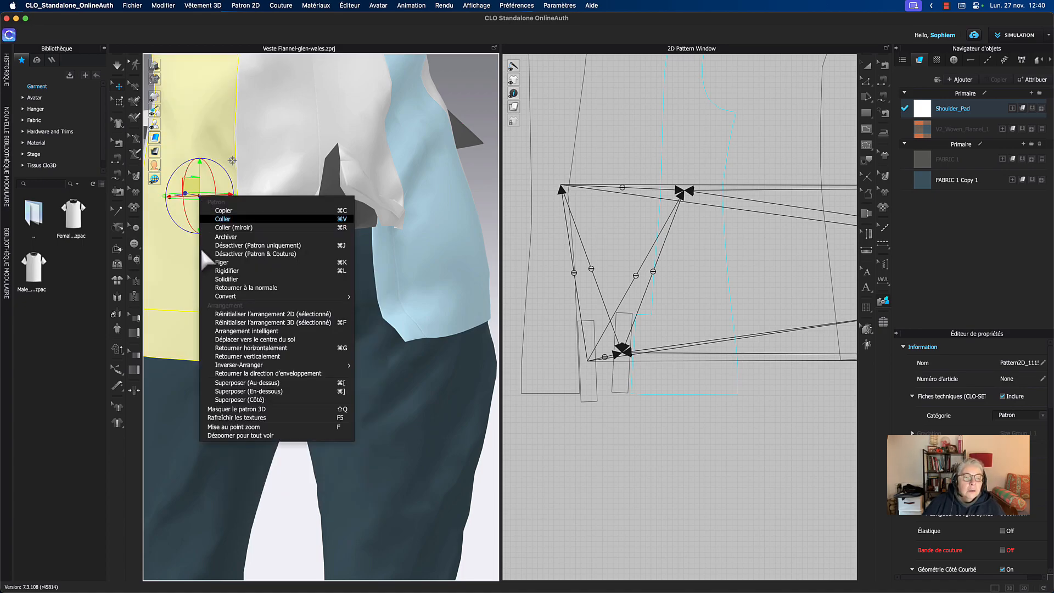
pyautogui.click(227, 271)
pyautogui.moveTo(393, 293)
pyautogui.mouseDown()
pyautogui.moveTo(370, 299)
pyautogui.moveTo(419, 322)
pyautogui.moveTo(393, 327)
pyautogui.mouseUp()
pyautogui.moveTo(318, 207)
pyautogui.mouseDown()
pyautogui.moveTo(287, 220)
pyautogui.moveTo(326, 216)
pyautogui.moveTo(254, 276)
pyautogui.moveTo(235, 368)
pyautogui.moveTo(240, 360)
pyautogui.moveTo(245, 391)
pyautogui.mouseUp()
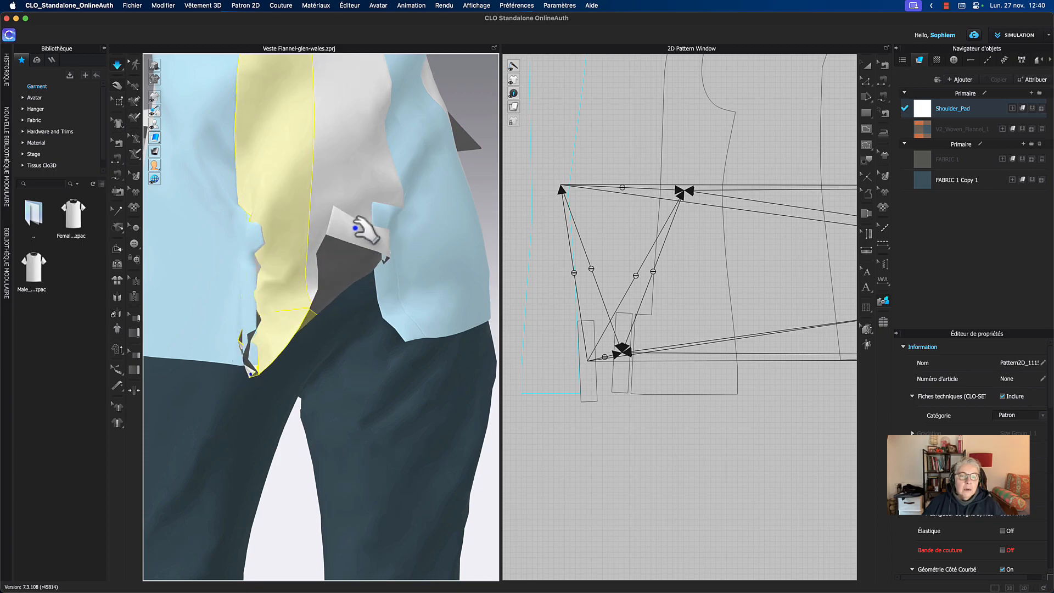
pyautogui.moveTo(357, 225); pyautogui.dragTo(416, 374)
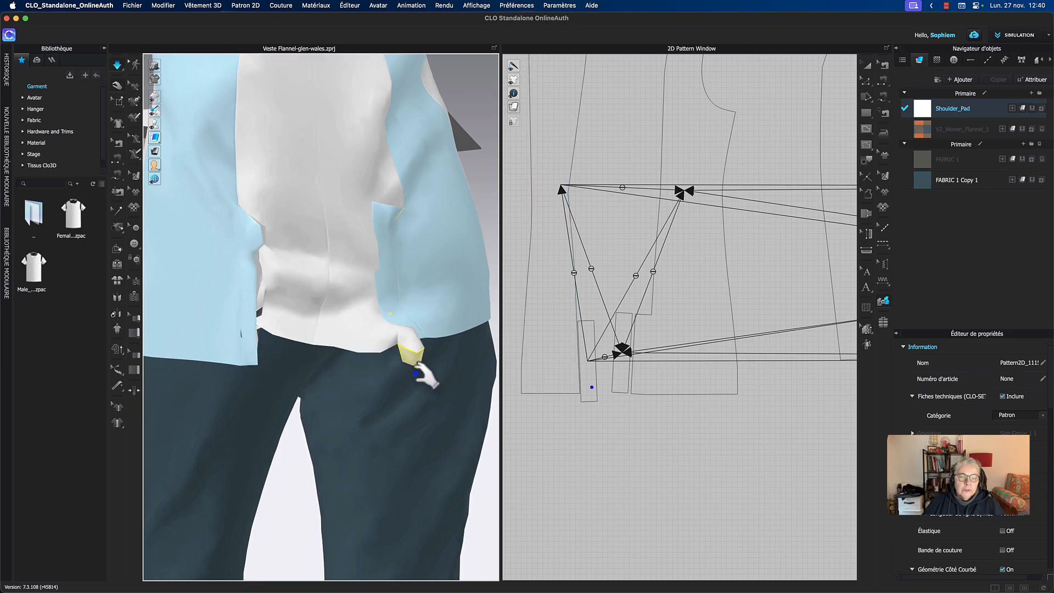
pyautogui.press('space')
# - Archive the two centre back panels to take them out of the 3D garment
pyautogui.moveTo(483, 198); pyautogui.dragTo(436, 197, button='middle')
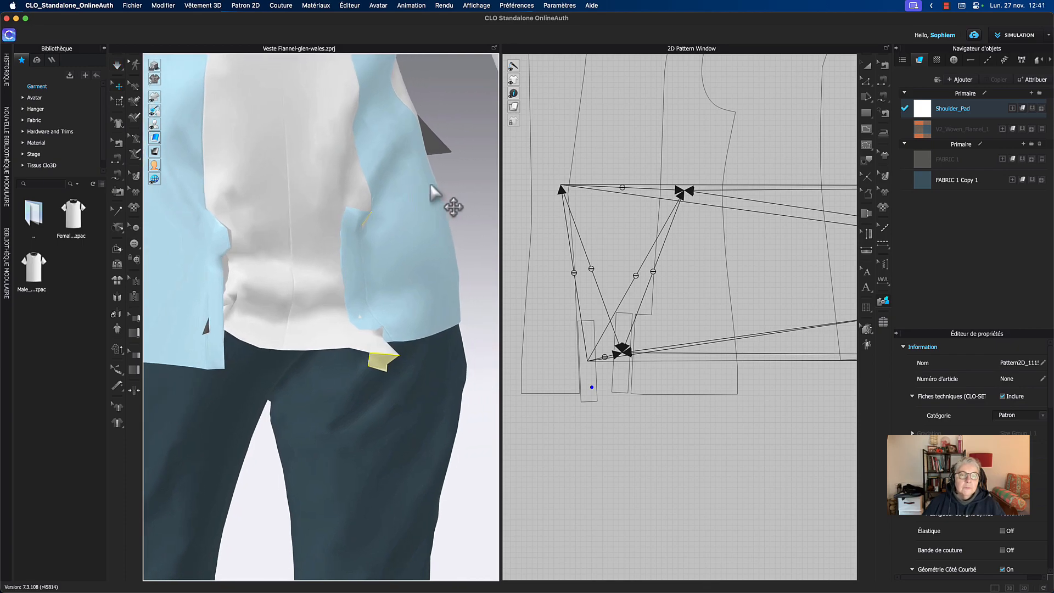
pyautogui.click(335, 196)
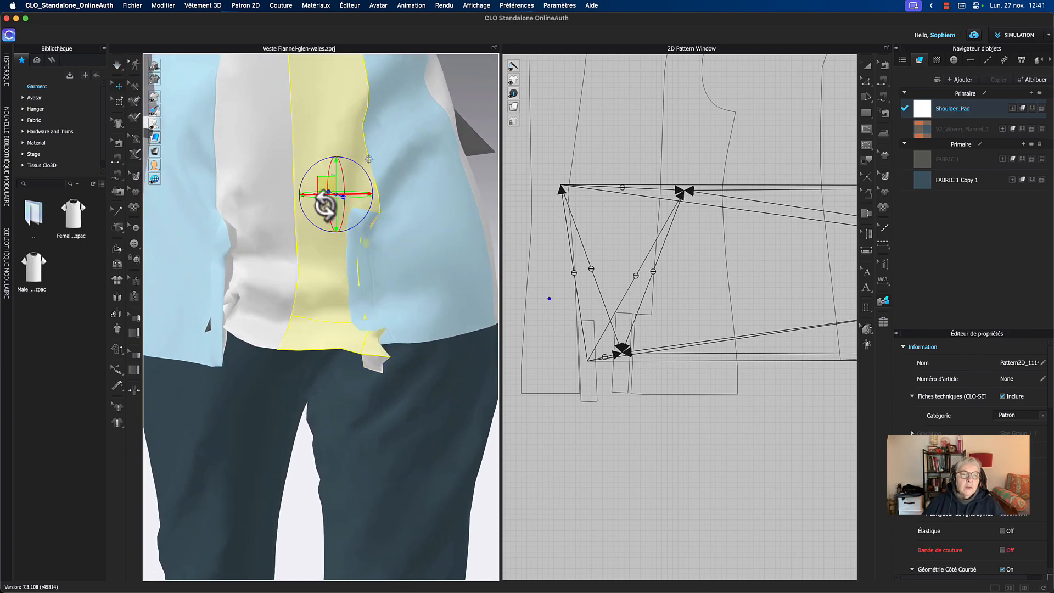
pyautogui.rightClick(259, 250)
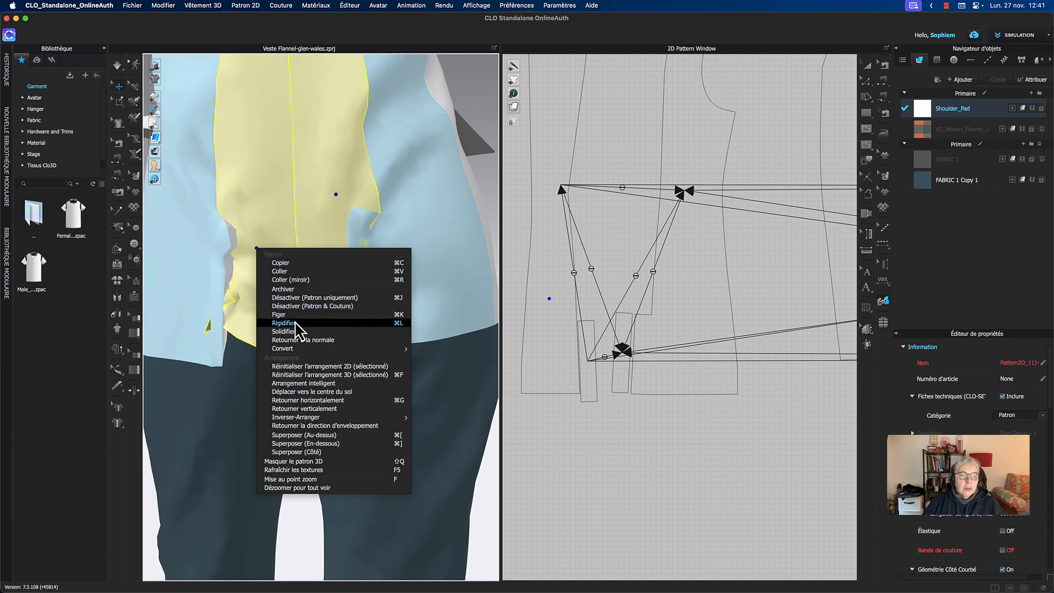
pyautogui.click(293, 290)
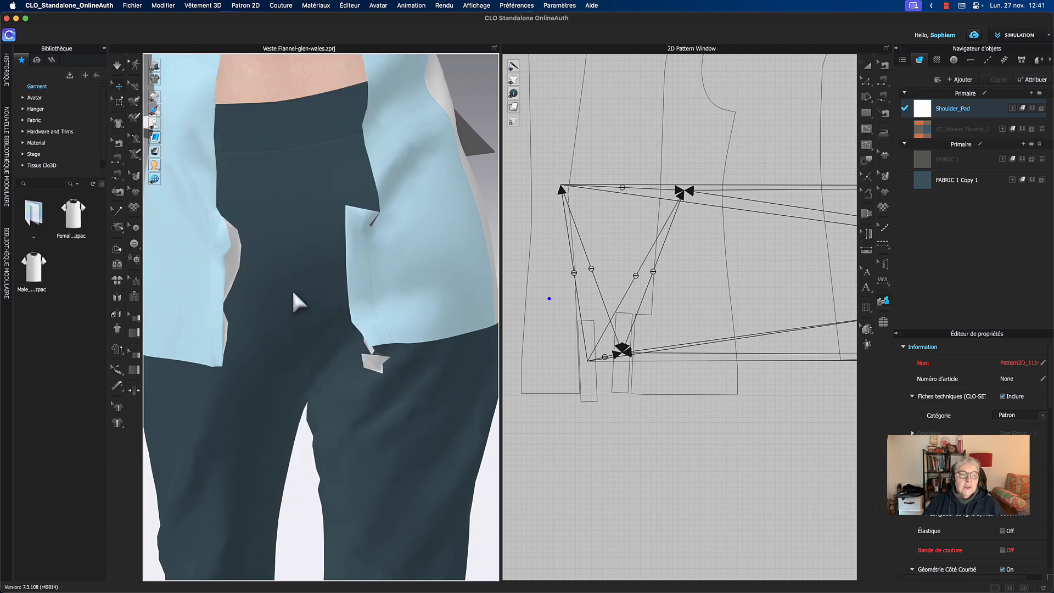
# - Unfreeze the right side back panel with its vent extension and briefly simulate the garment
pyautogui.click(355, 240)
pyautogui.rightClick(378, 253)
pyautogui.click(420, 320)
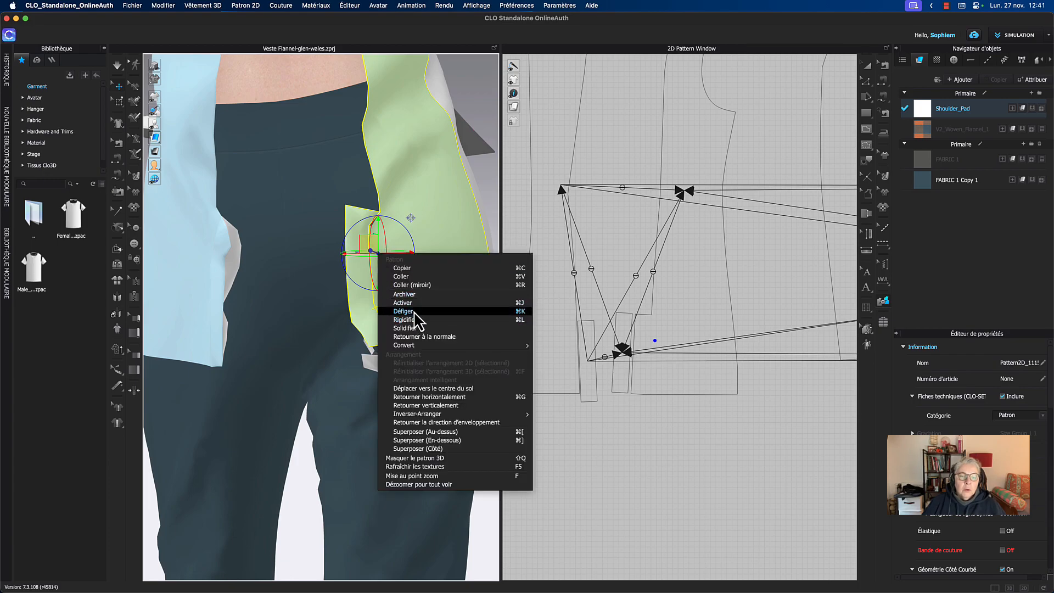
pyautogui.press('space')
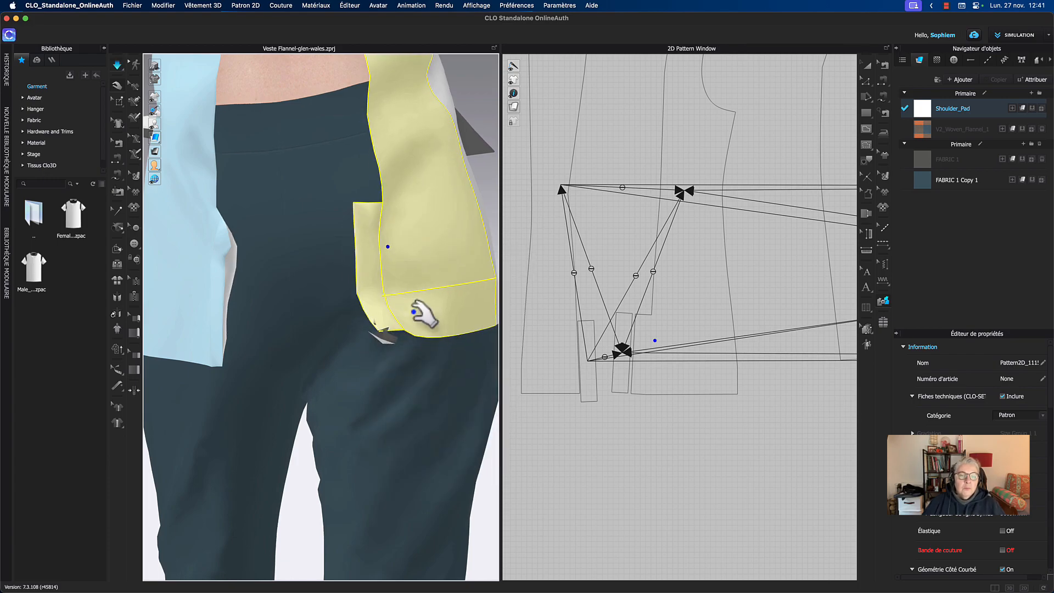
pyautogui.press('space')
# - Inspect the seam joining the right side back panel's vent extension to its separate vent strip in 2D and 3D
pyautogui.moveTo(622, 438); pyautogui.dragTo(614, 439, button='middle')
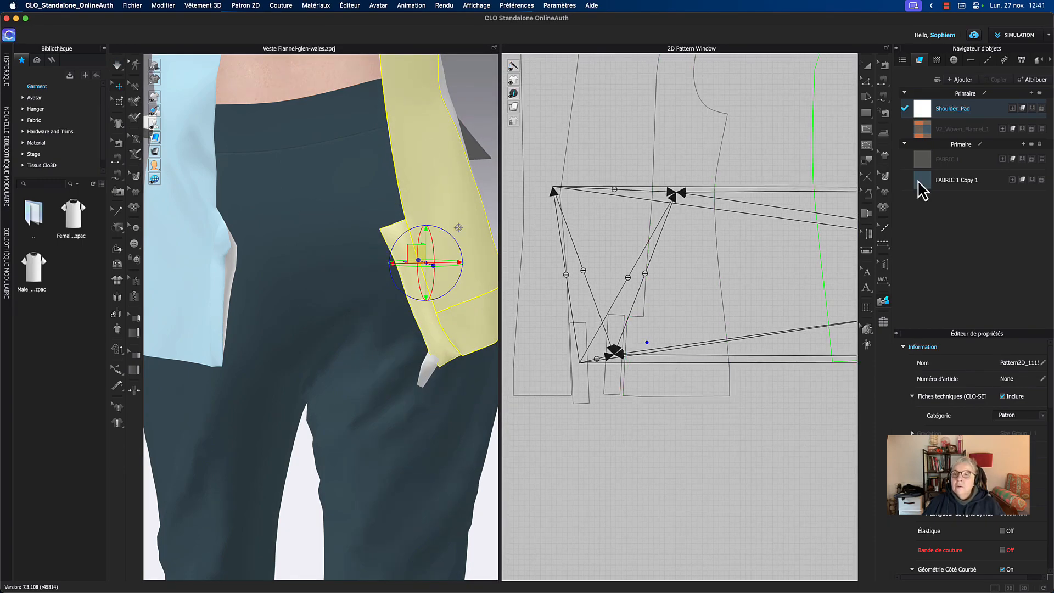
pyautogui.click(868, 67)
pyautogui.scroll(5, 612, 428)
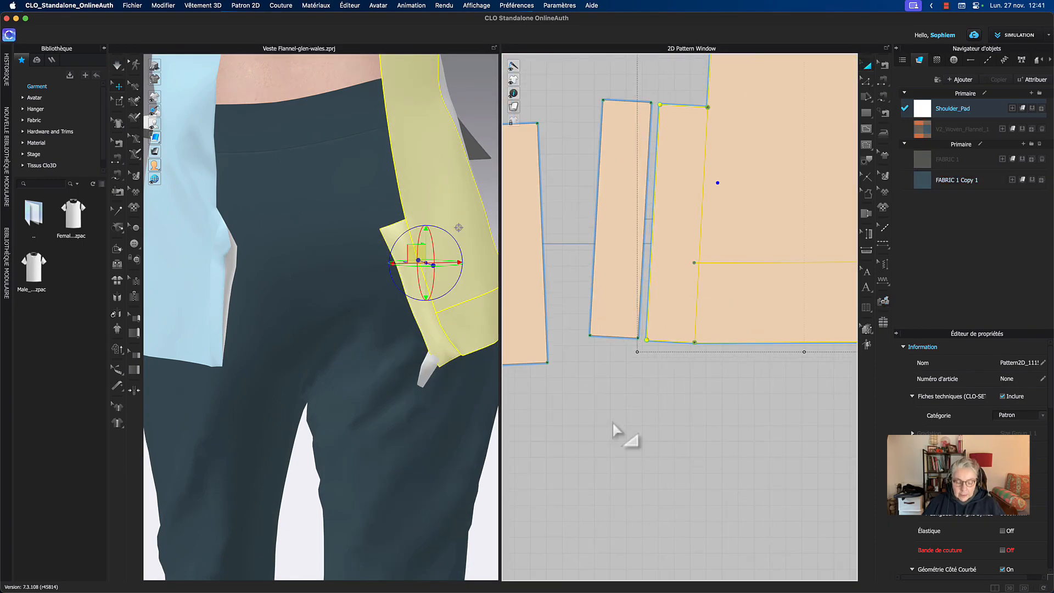
pyautogui.press('b')
pyautogui.click(642, 317)
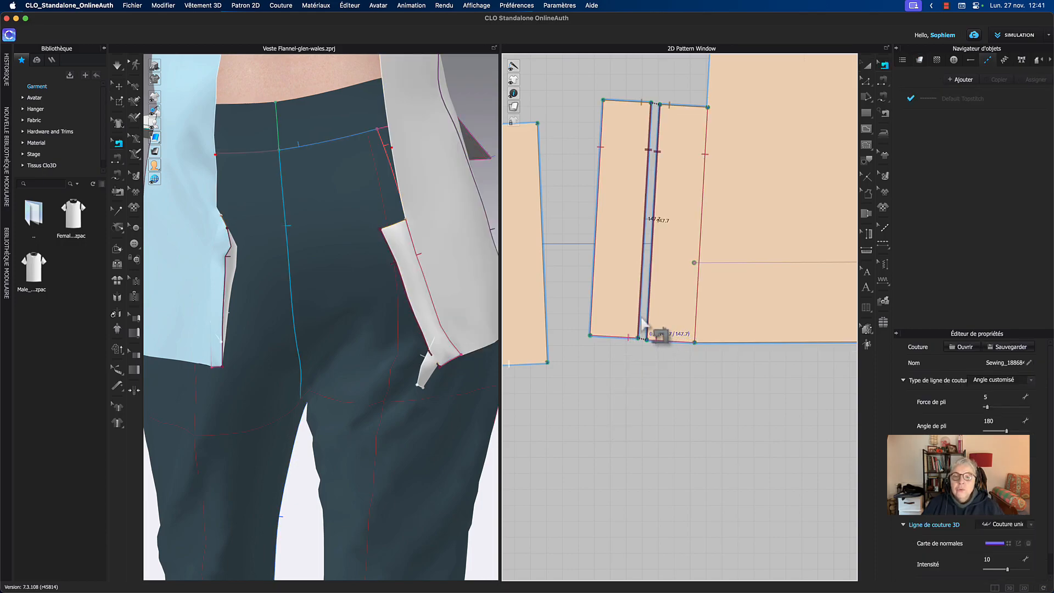
pyautogui.moveTo(435, 351); pyautogui.dragTo(468, 352, button='right')
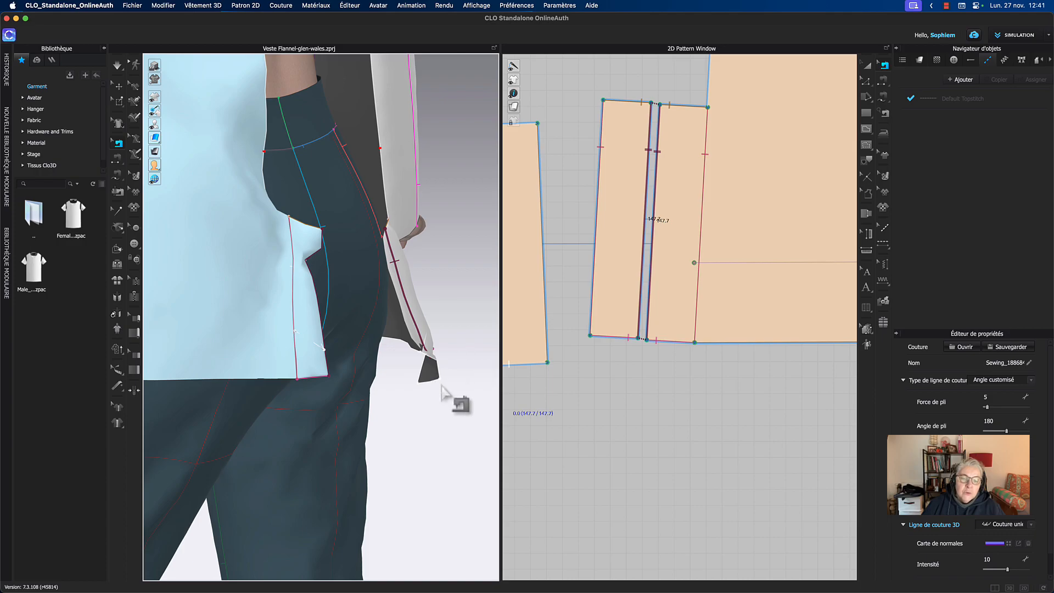
# - Lower the crumpled centre back vent strip in 3D and shift it slightly up and away from the centre back panel in 2D
pyautogui.press('q')
pyautogui.click(428, 372)
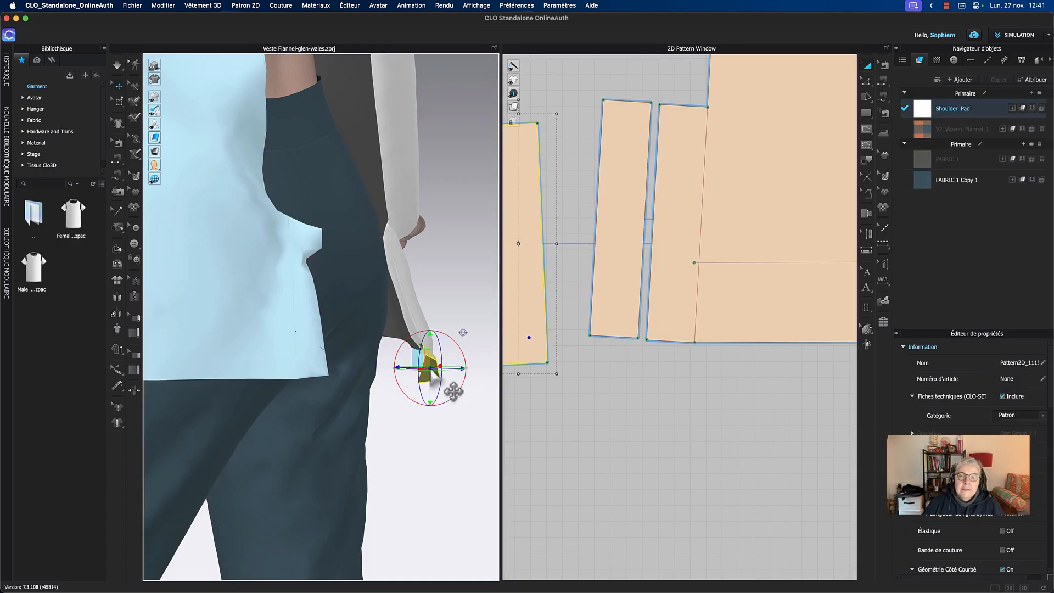
pyautogui.moveTo(431, 375); pyautogui.dragTo(378, 397)
pyautogui.moveTo(552, 409); pyautogui.dragTo(657, 413, button='right')
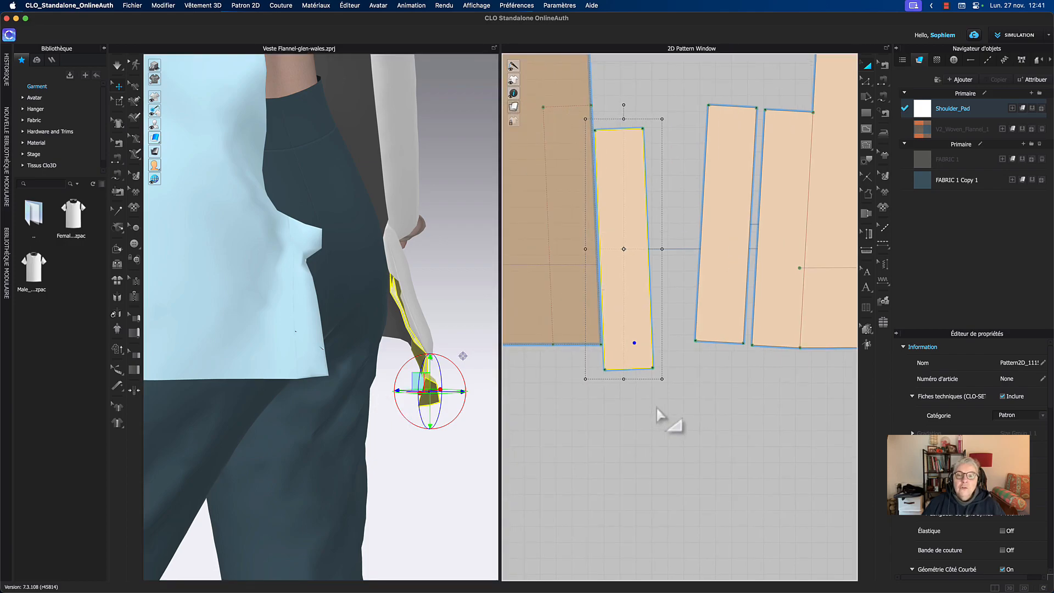
pyautogui.moveTo(644, 315); pyautogui.dragTo(654, 299)
# - Activate the upper, lower and long side seams of the vent strip beside the archived centre back panel
pyautogui.press('n')
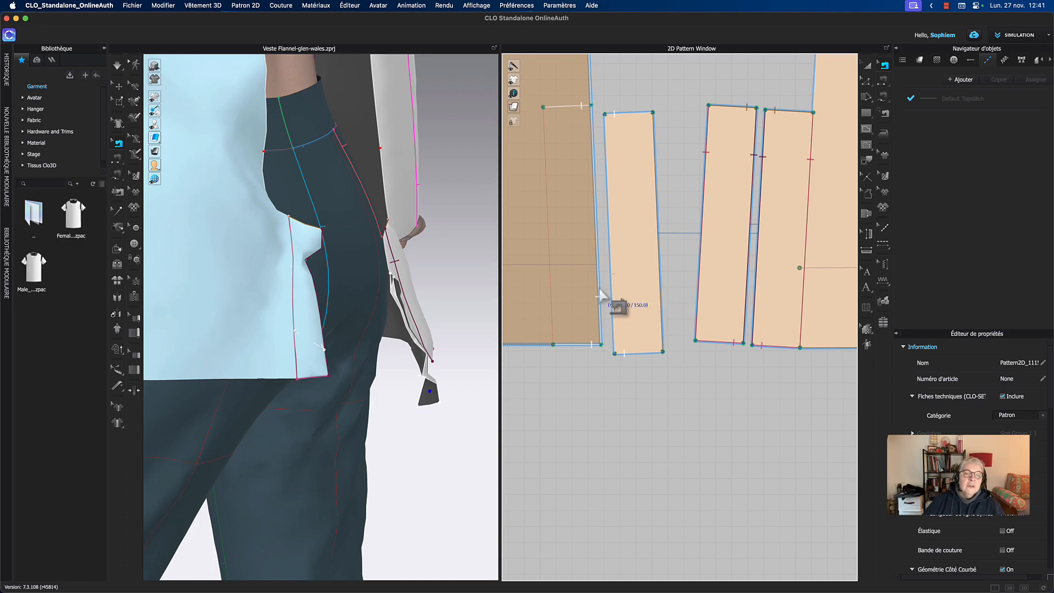
pyautogui.moveTo(683, 134); pyautogui.dragTo(665, 240, button='right')
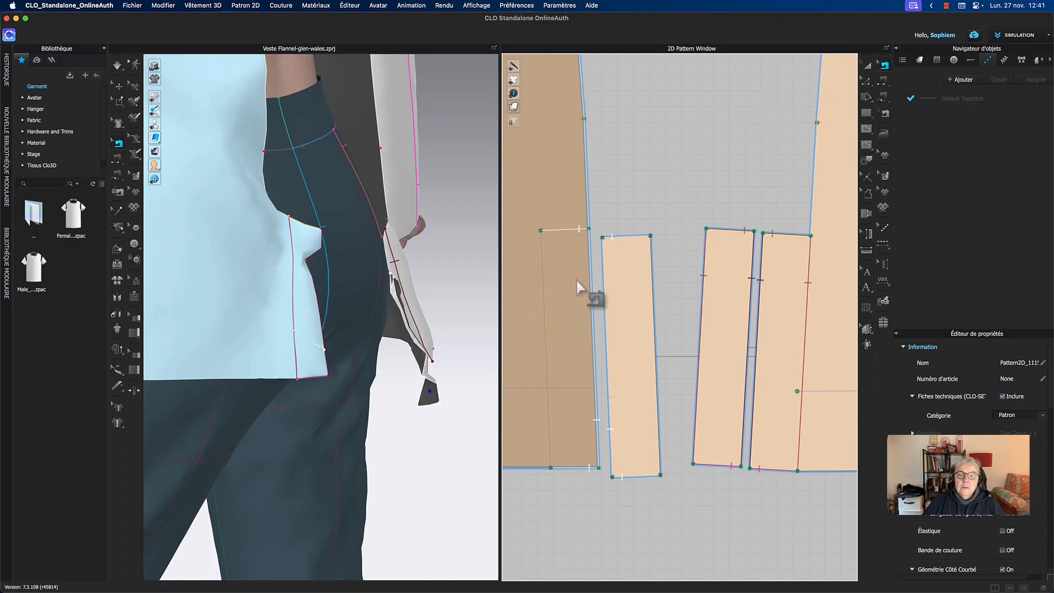
pyautogui.click(623, 237)
pyautogui.rightClick(623, 245)
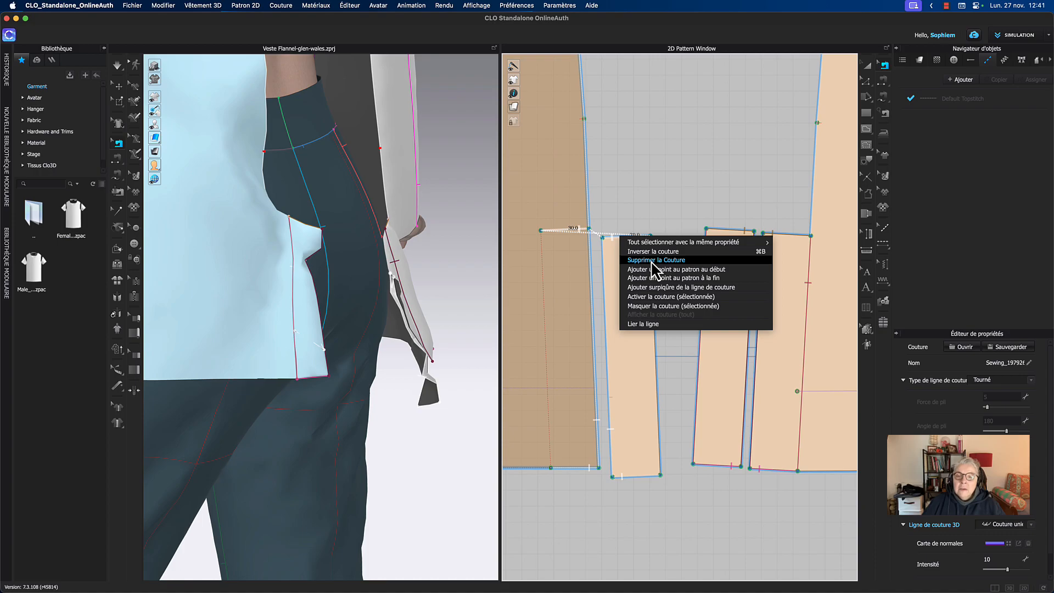
pyautogui.click(655, 298)
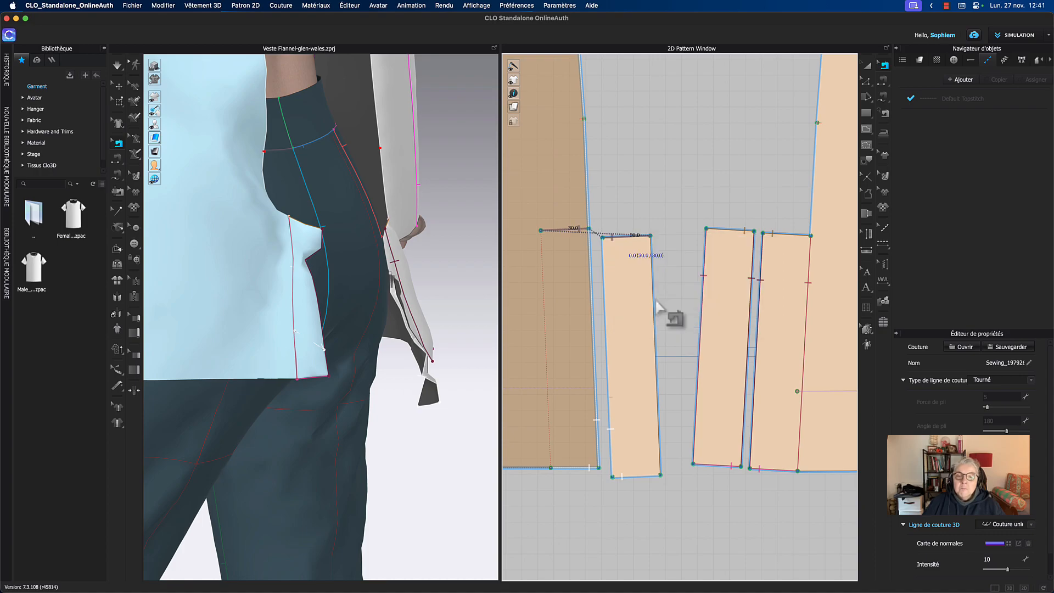
pyautogui.click(636, 478)
pyautogui.rightClick(636, 477)
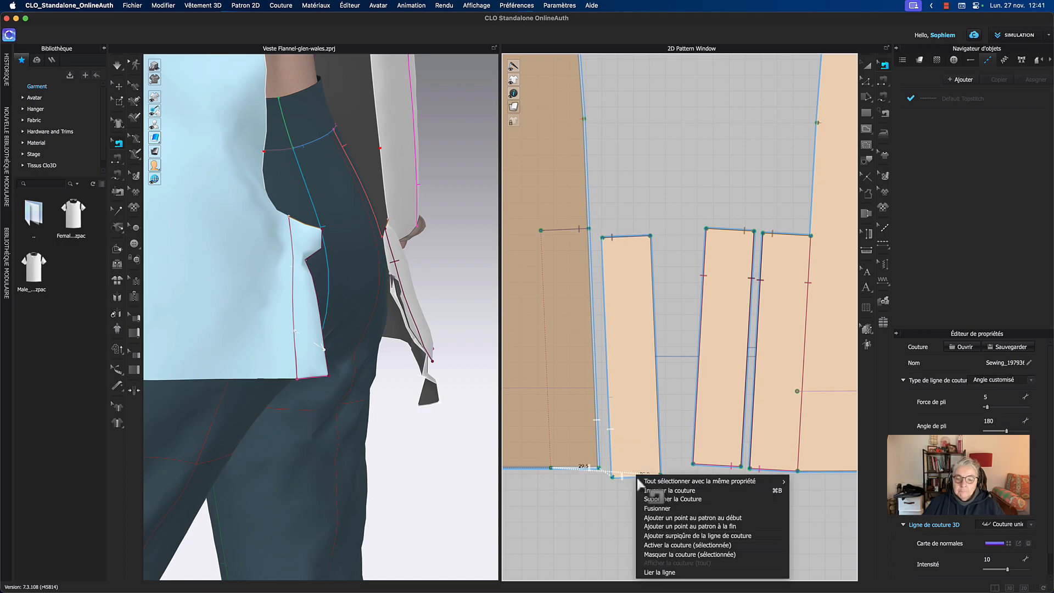
pyautogui.click(677, 547)
pyautogui.rightClick(613, 456)
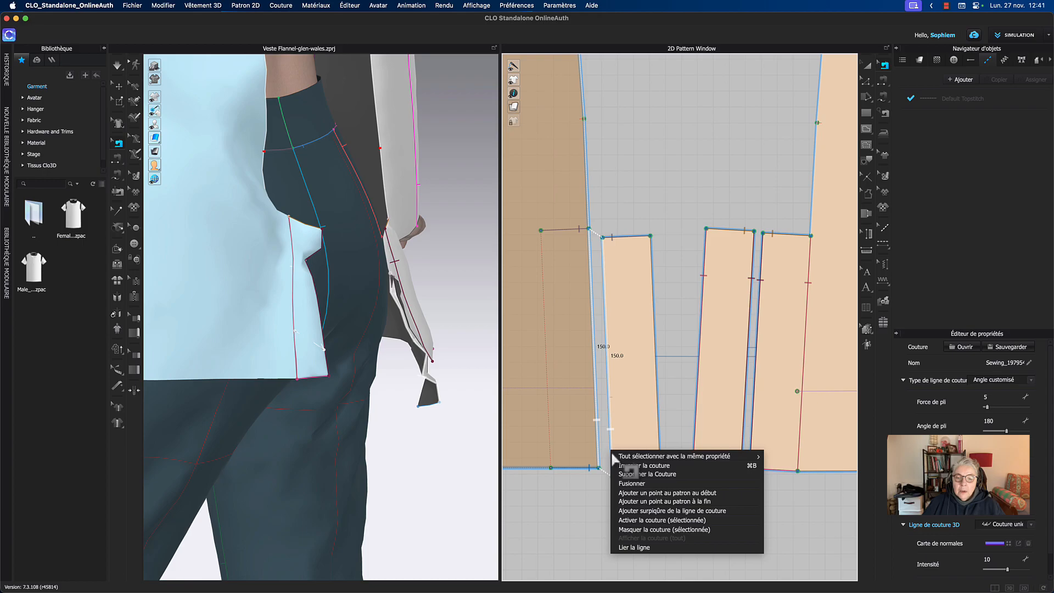
pyautogui.click(659, 520)
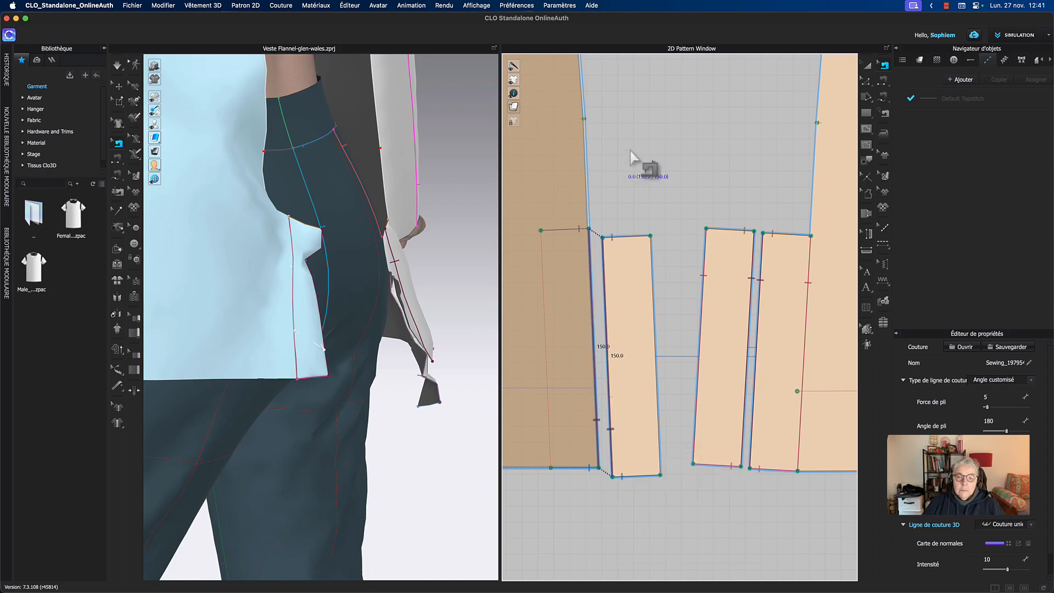
# - Simulate the garment while pulling the centre back vent strip downwards, and check its seams in 3D
pyautogui.press('space')
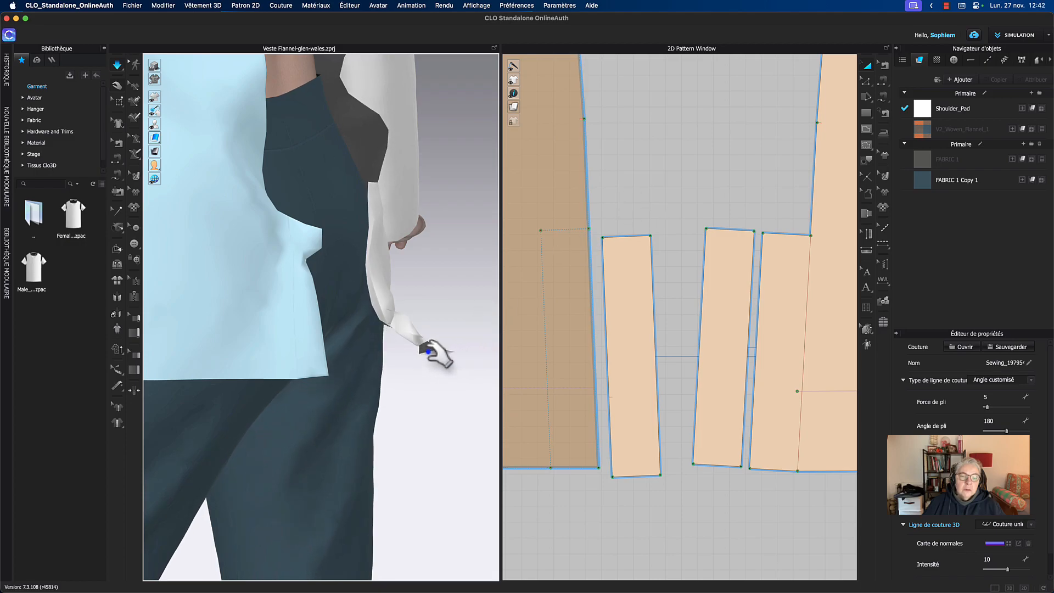
pyautogui.moveTo(410, 333)
pyautogui.mouseDown()
pyautogui.moveTo(423, 365)
pyautogui.moveTo(379, 409)
pyautogui.moveTo(352, 412)
pyautogui.moveTo(296, 456)
pyautogui.mouseUp()
pyautogui.moveTo(270, 508); pyautogui.dragTo(266, 504)
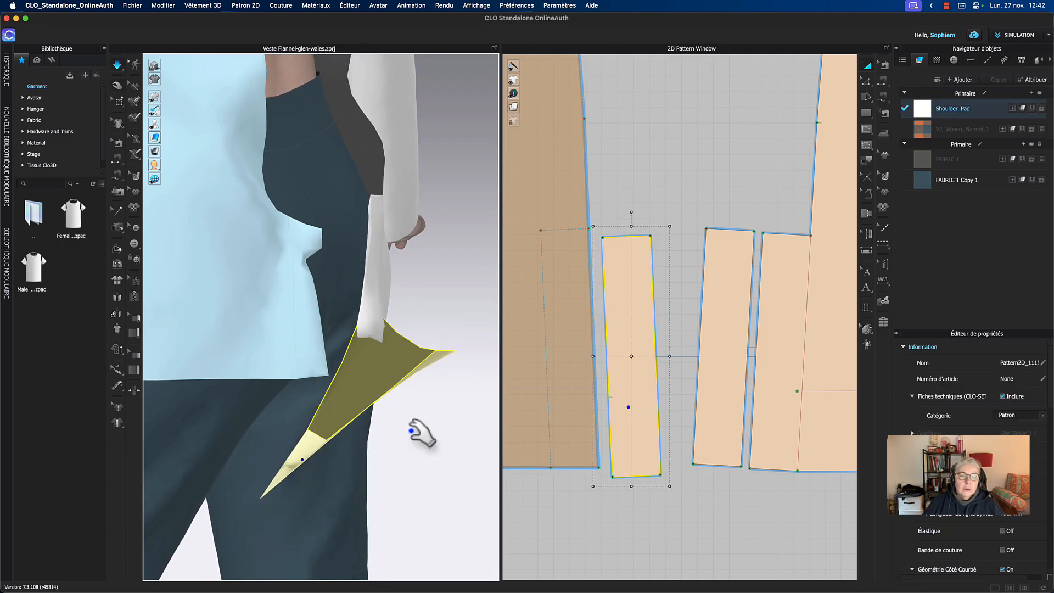
pyautogui.press('b')
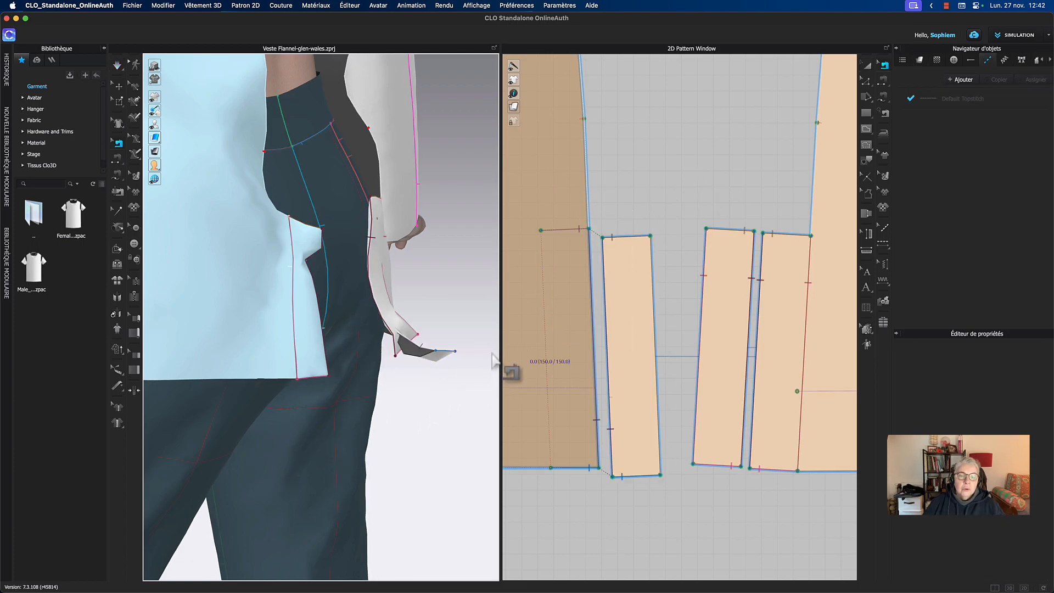
pyautogui.moveTo(458, 305); pyautogui.dragTo(431, 313, button='right')
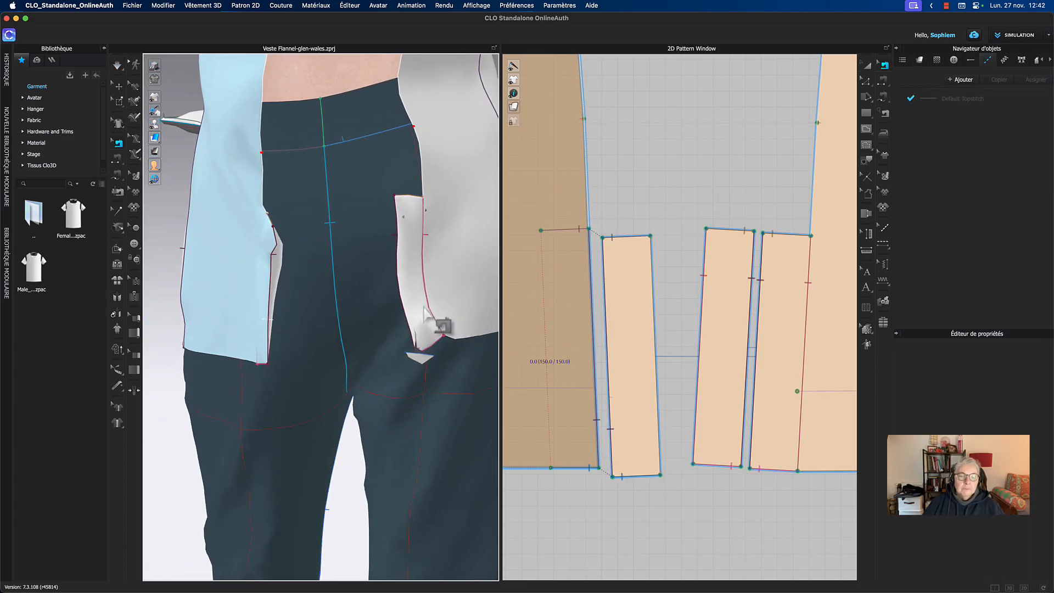
# - Move the crumpled centre back vent strip in 3D into the gap between the two side back panels
pyautogui.click(867, 66)
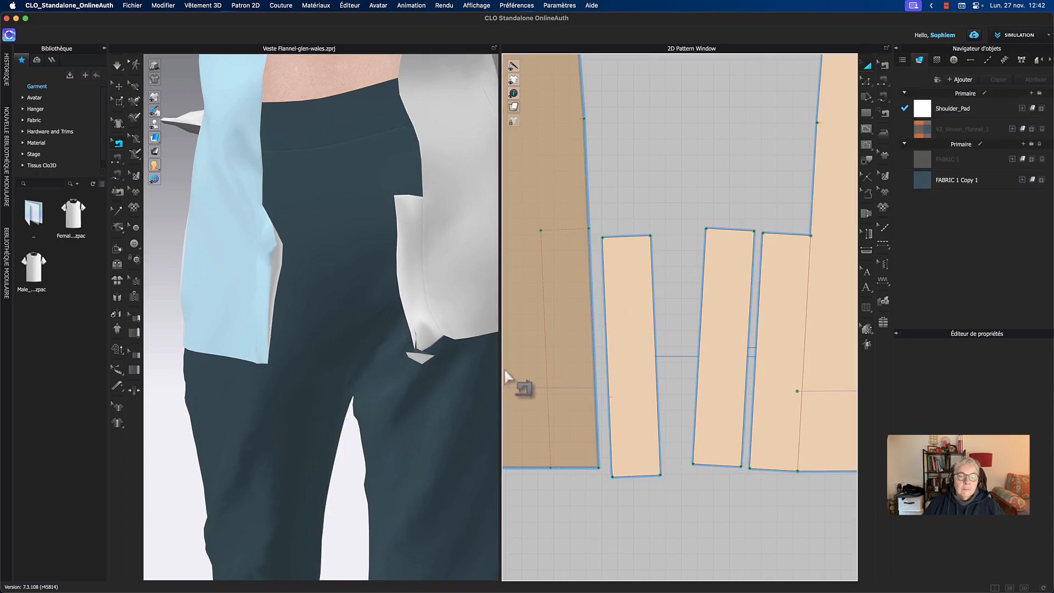
pyautogui.click(427, 361)
pyautogui.moveTo(422, 361); pyautogui.dragTo(318, 365)
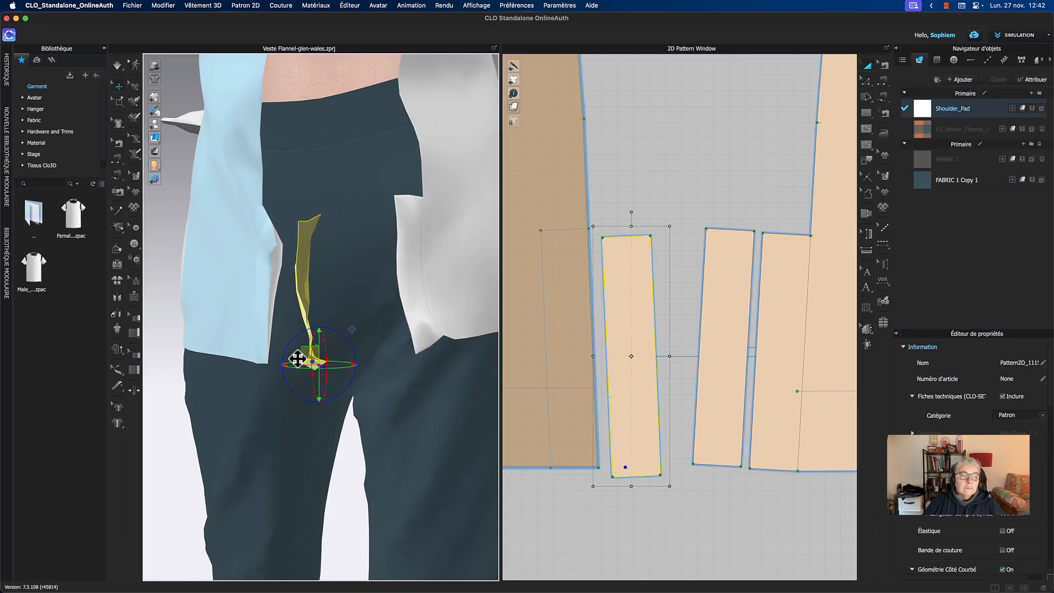
pyautogui.moveTo(275, 296); pyautogui.dragTo(272, 285, button='right')
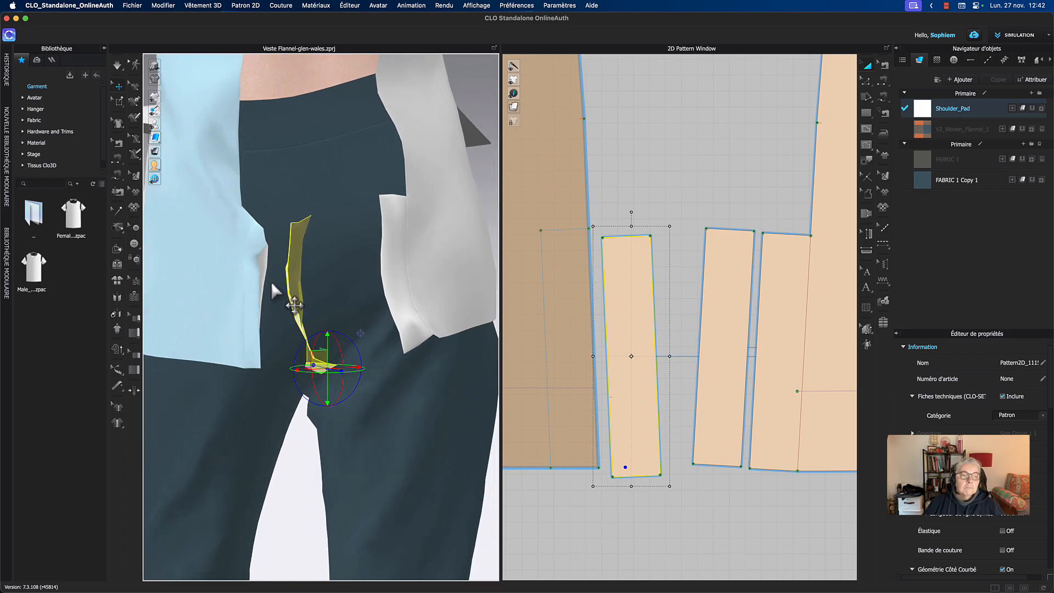
# - Compare the vent strips in the 3D garment with their 2D patterns to identify which side each belongs to
pyautogui.click(265, 274)
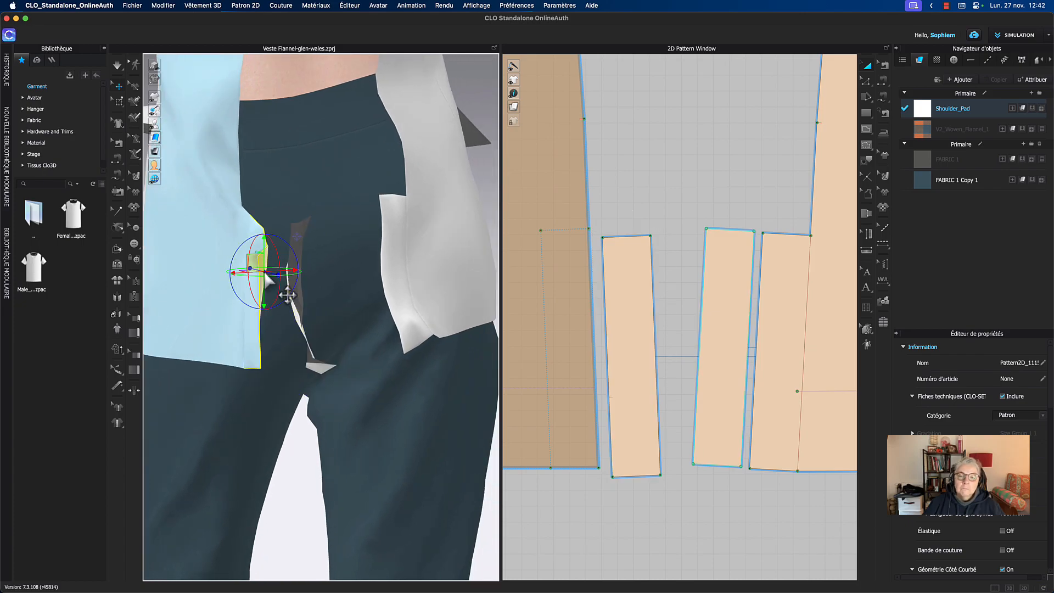
pyautogui.scroll(-10, 642, 176)
pyautogui.moveTo(648, 175); pyautogui.dragTo(545, 313, button='middle')
pyautogui.scroll(-4, 613, 298)
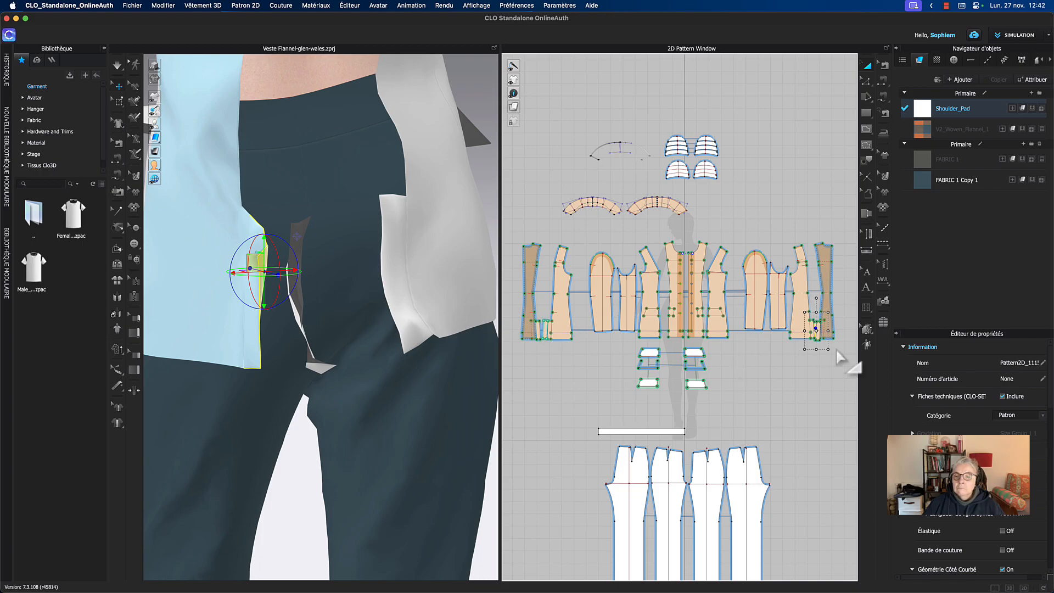
pyautogui.click(817, 392)
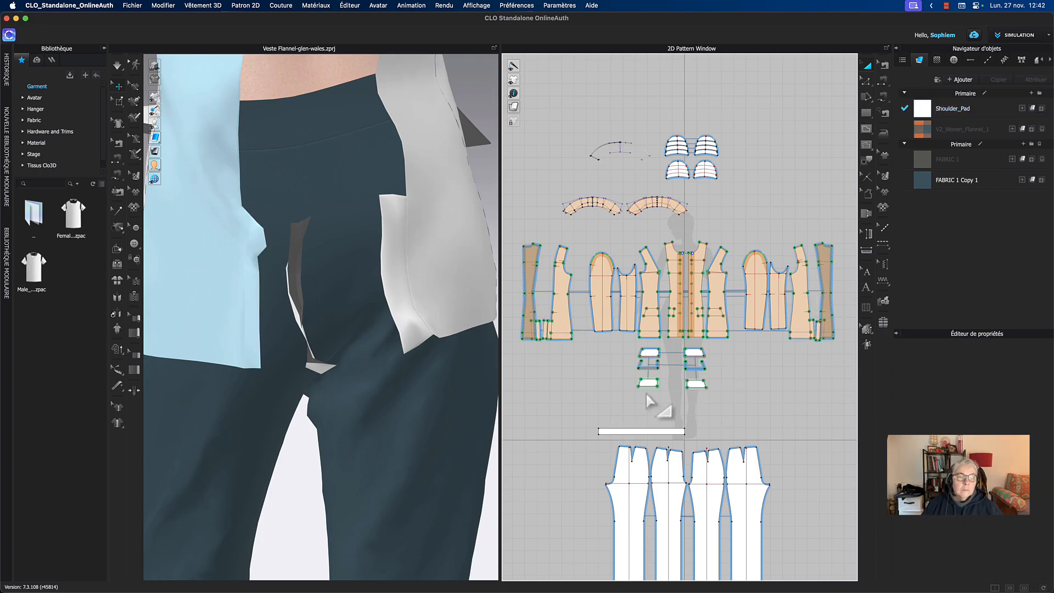
pyautogui.click(300, 291)
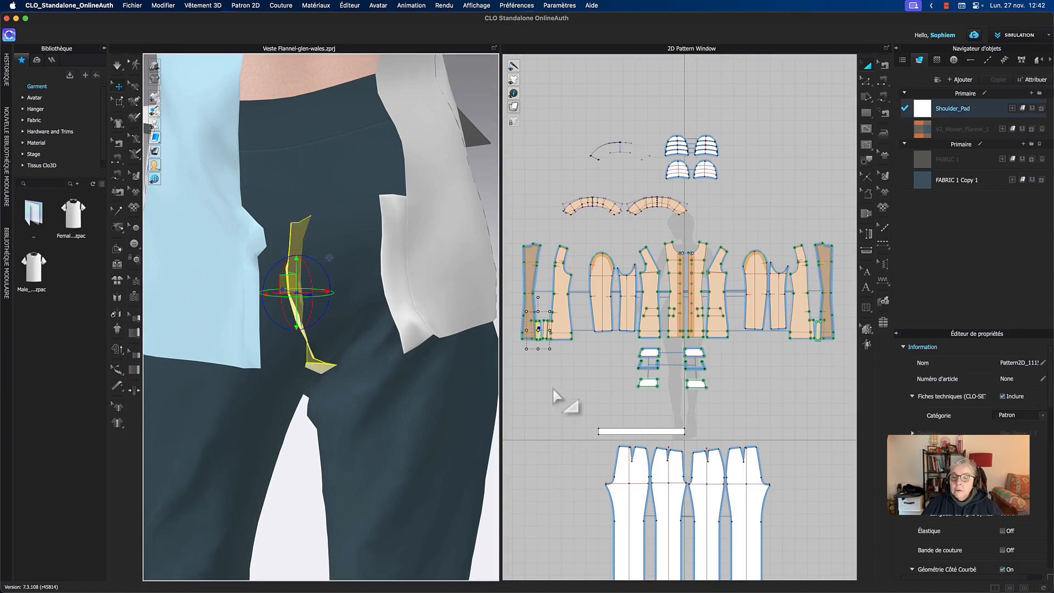
pyautogui.scroll(6, 807, 403)
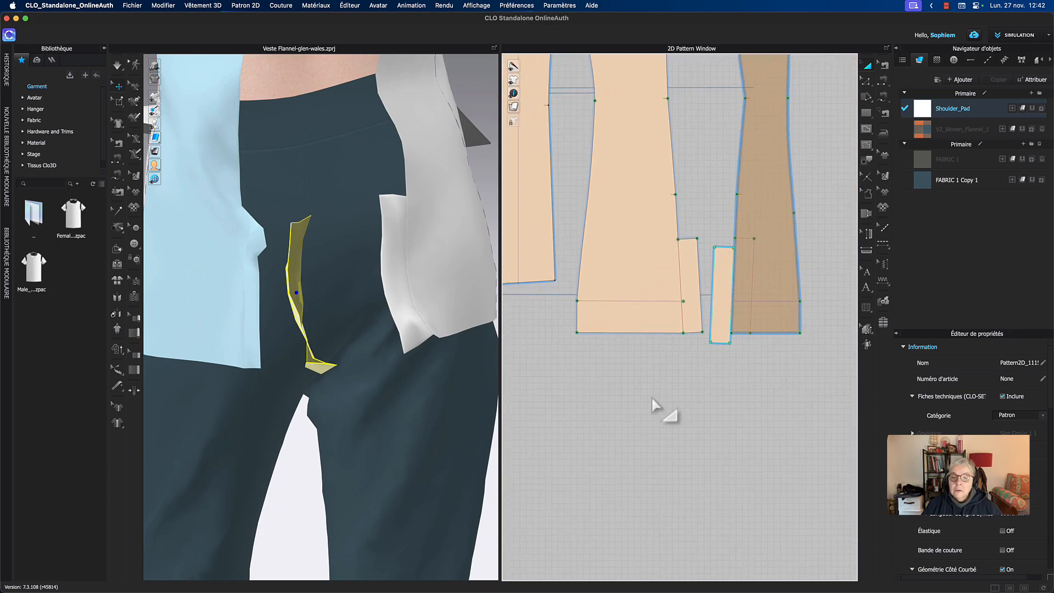
pyautogui.click(720, 265)
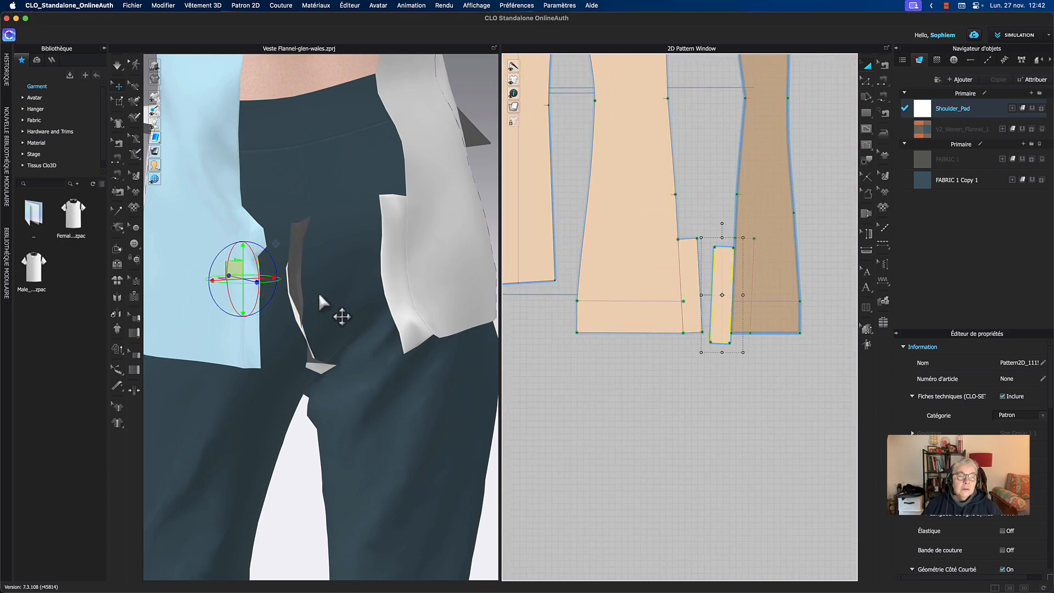
pyautogui.click(297, 301)
pyautogui.scroll(-8, 634, 401)
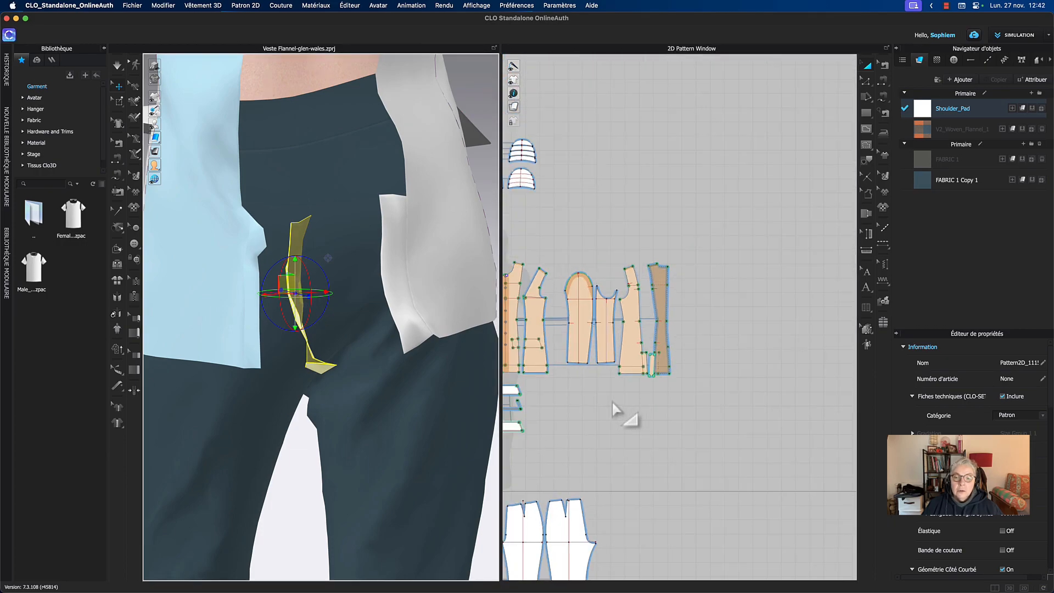
pyautogui.moveTo(808, 403); pyautogui.dragTo(920, 416, button='right')
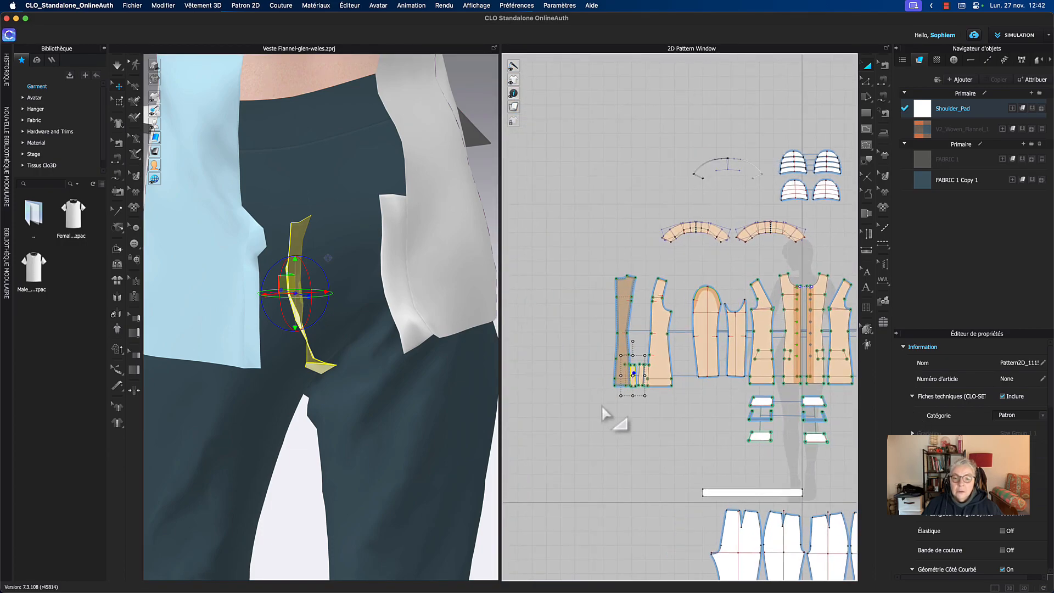
pyautogui.scroll(3, 603, 408)
pyautogui.scroll(1, 611, 409)
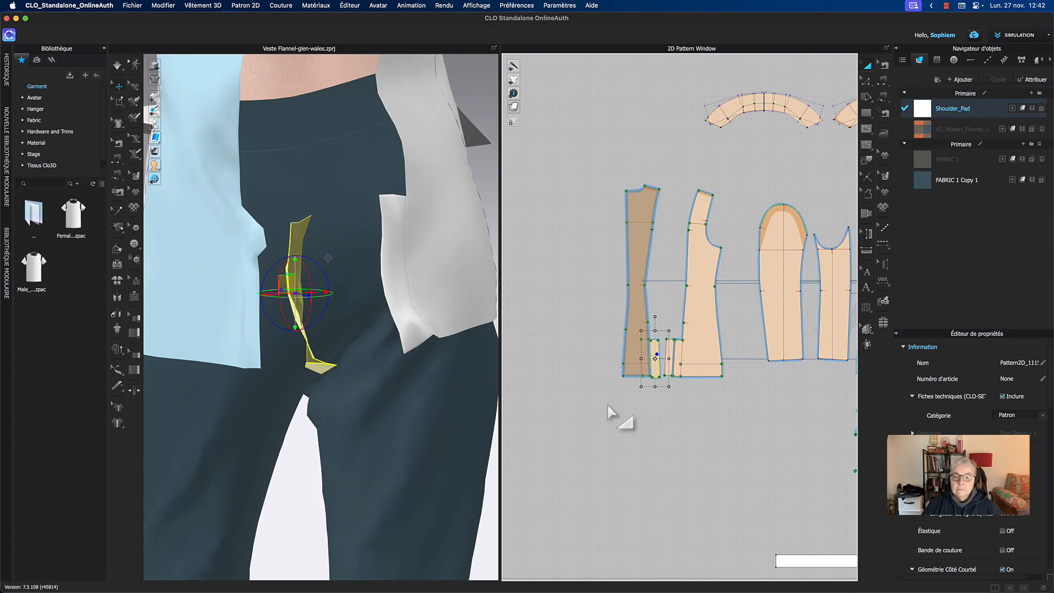
# - Pull the surplus vent strip clear of the back in 3D and delete that pattern piece
pyautogui.click(633, 234)
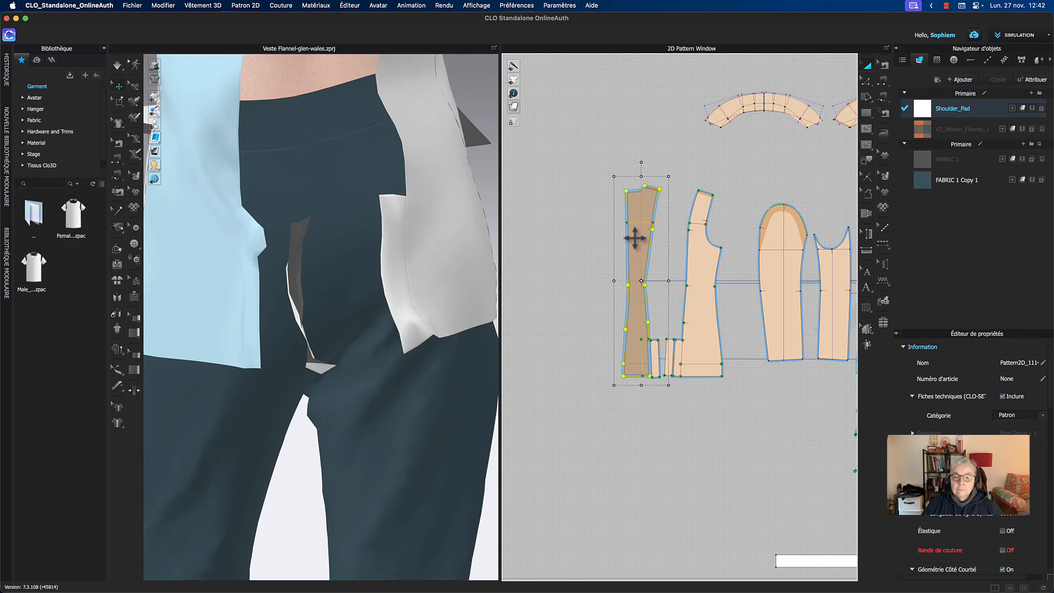
pyautogui.click(579, 325)
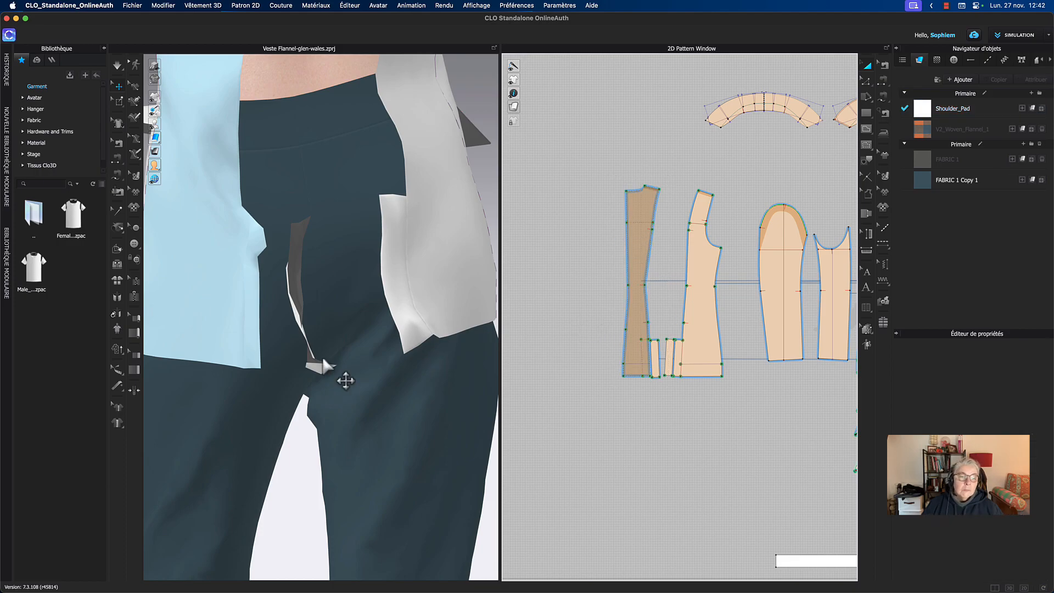
pyautogui.click(299, 291)
pyautogui.moveTo(296, 377); pyautogui.dragTo(240, 359, button='right')
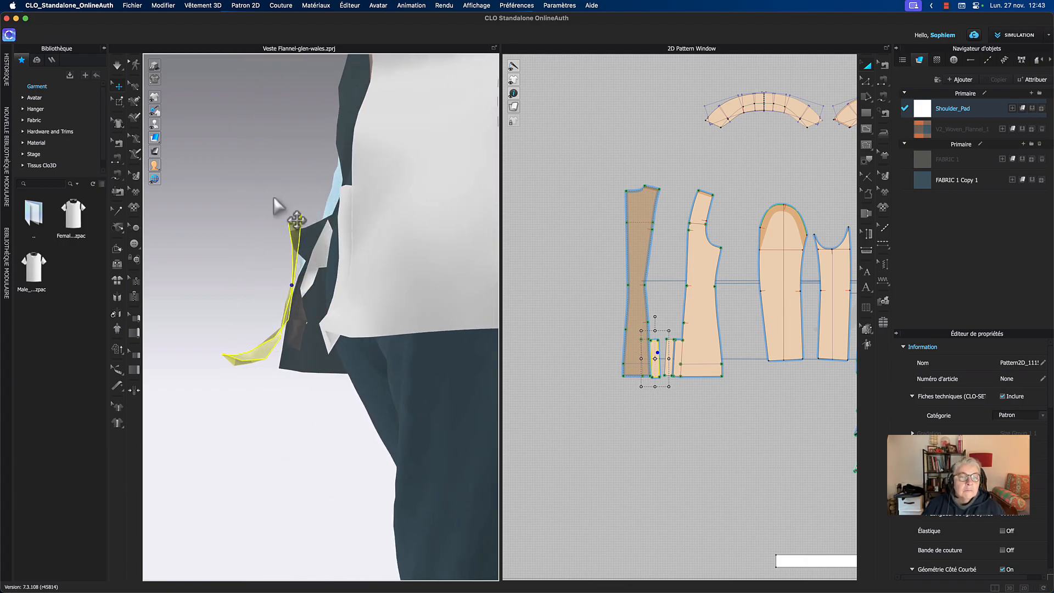
pyautogui.click(301, 201)
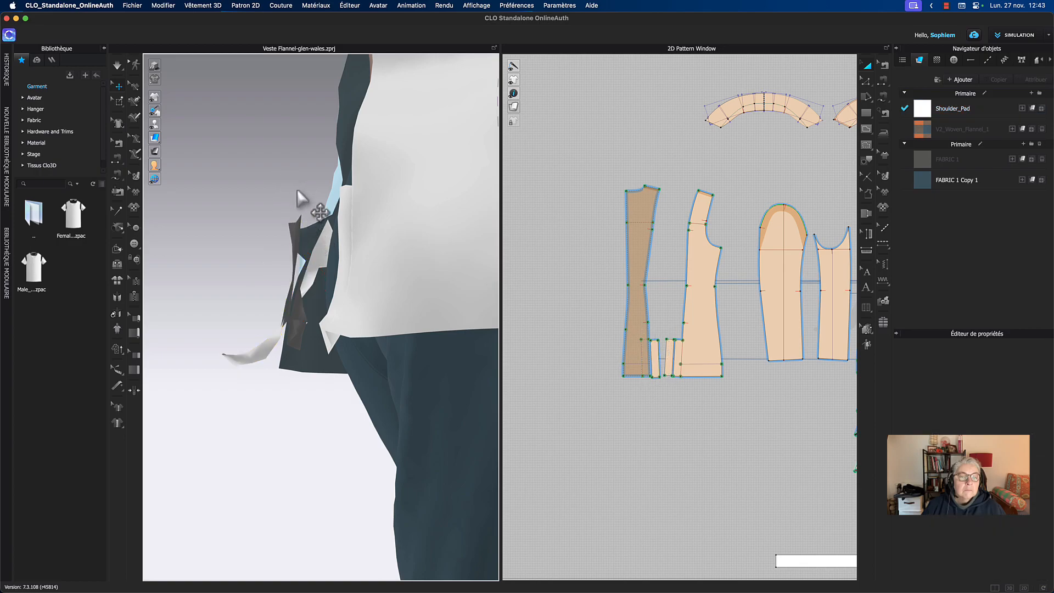
pyautogui.click(320, 266)
pyautogui.moveTo(320, 263)
pyautogui.mouseDown()
pyautogui.moveTo(313, 206)
pyautogui.moveTo(245, 178)
pyautogui.mouseUp()
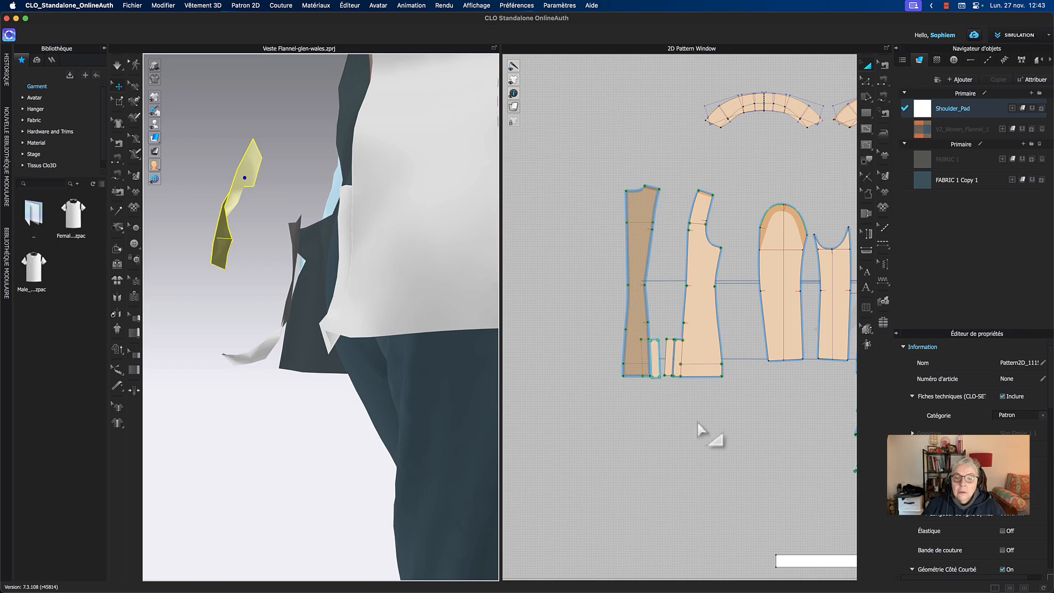
pyautogui.scroll(-6, 702, 429)
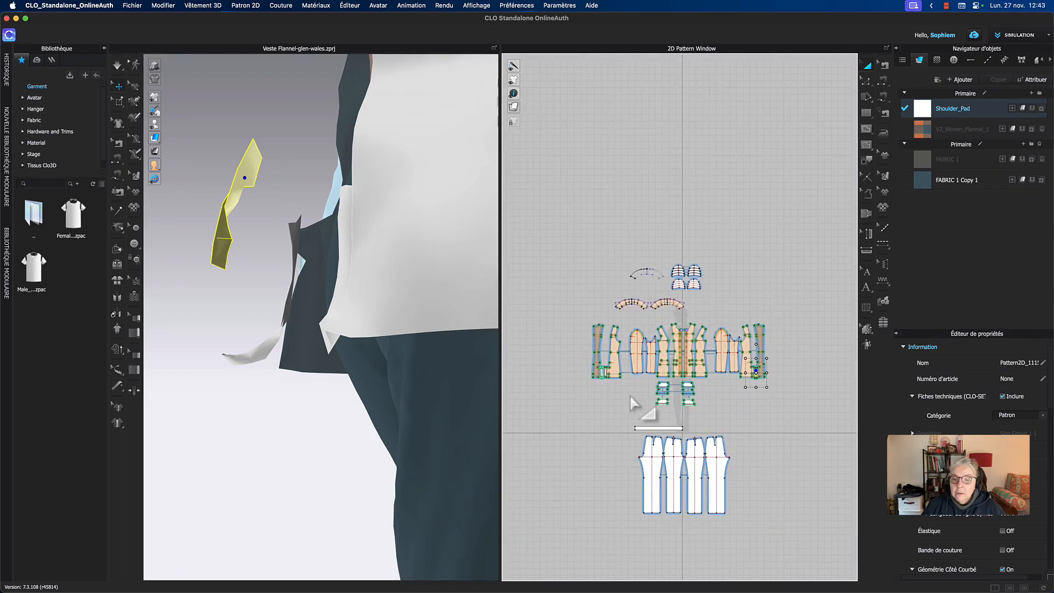
pyautogui.press('Delete')
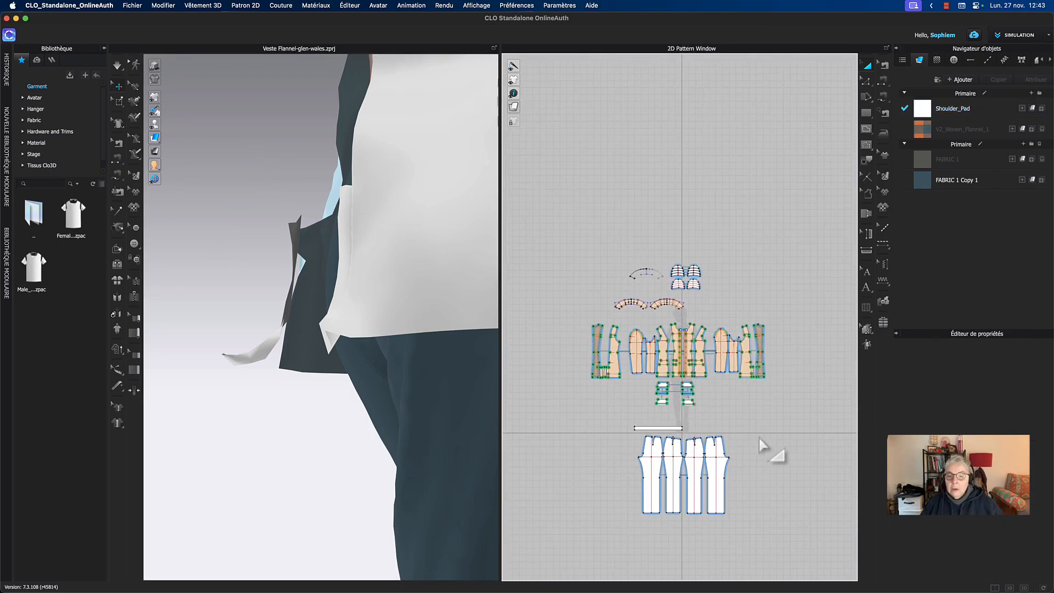
# - Move the remaining vent strip slightly up and away from the archived centre back panel in the 2D layout
pyautogui.click(262, 356)
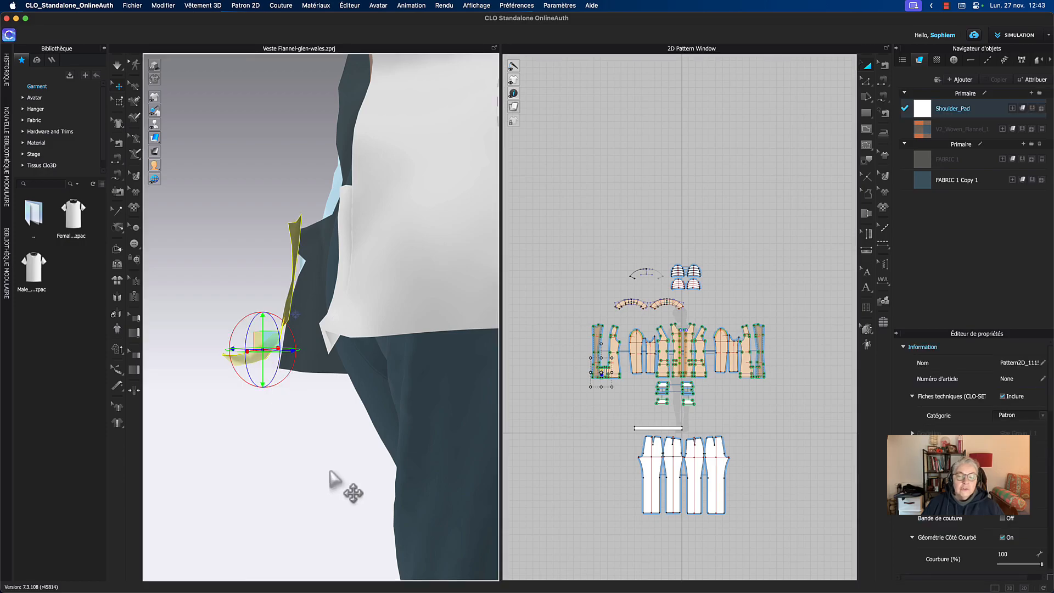
pyautogui.scroll(6, 631, 436)
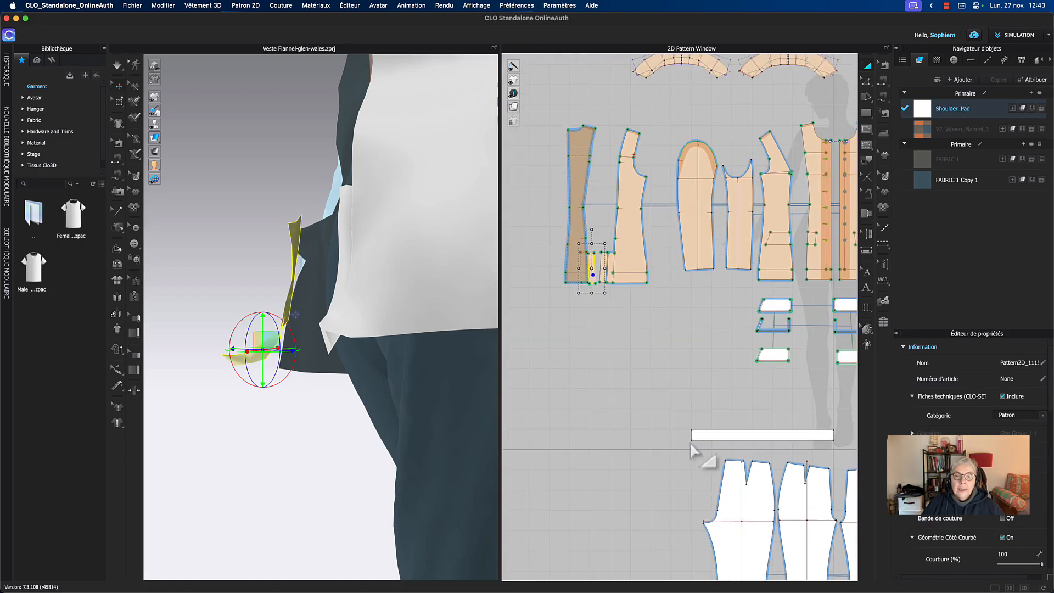
pyautogui.moveTo(188, 219); pyautogui.dragTo(241, 233, button='right')
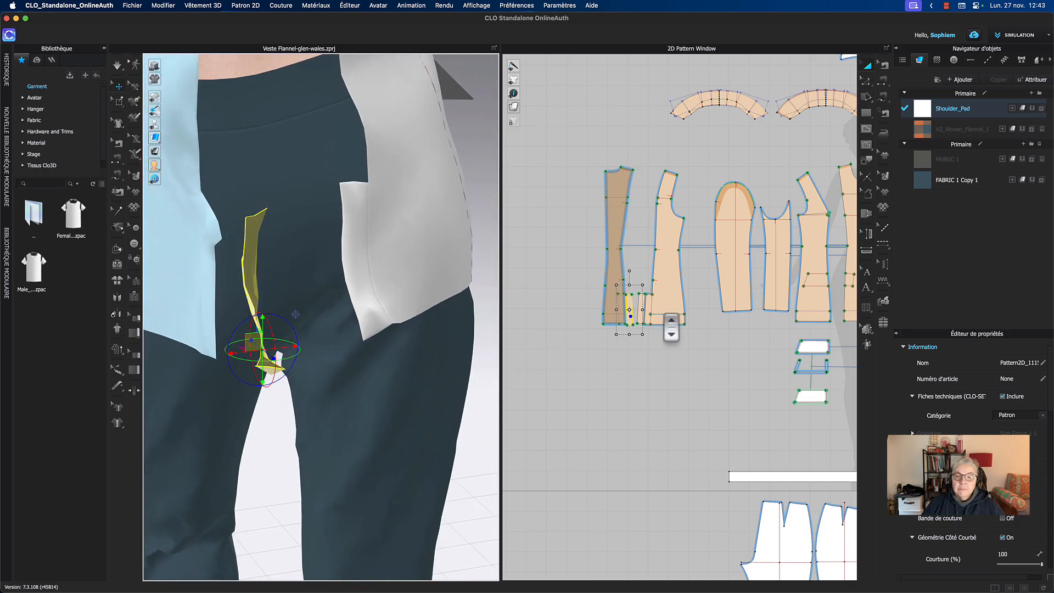
pyautogui.scroll(6, 653, 330)
pyautogui.scroll(4, 601, 249)
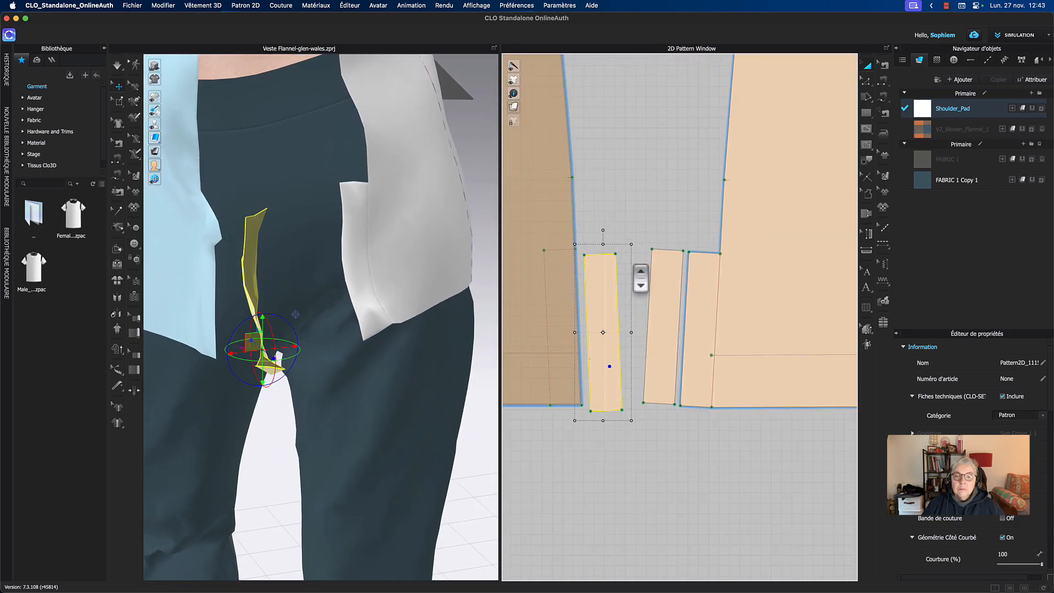
pyautogui.moveTo(599, 285); pyautogui.dragTo(611, 270)
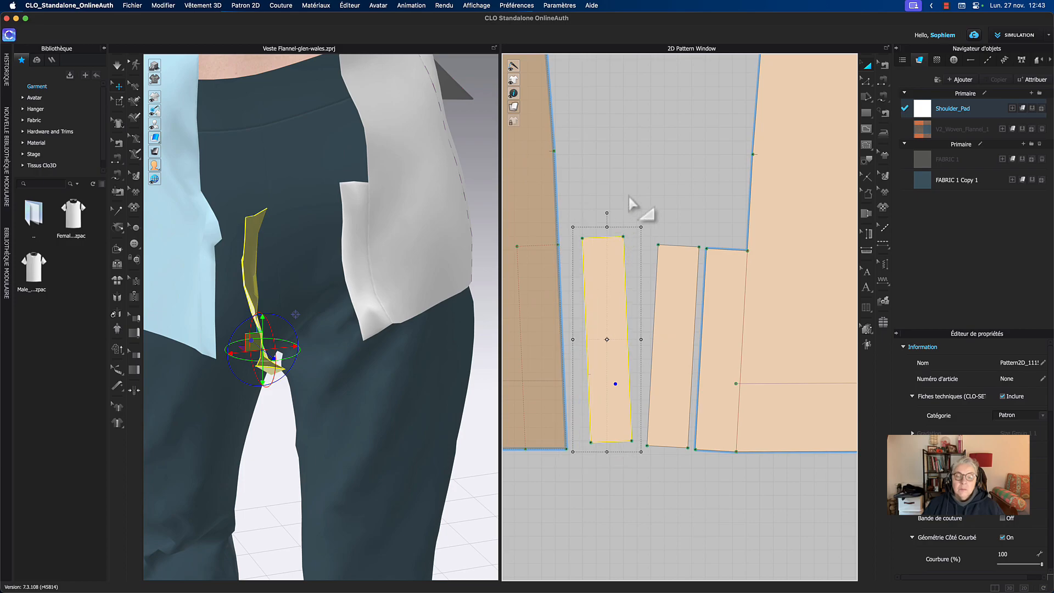
# - Run a short simulation to check where the vent strip's seams pull it in 3D
pyautogui.click(630, 196)
pyautogui.press('b')
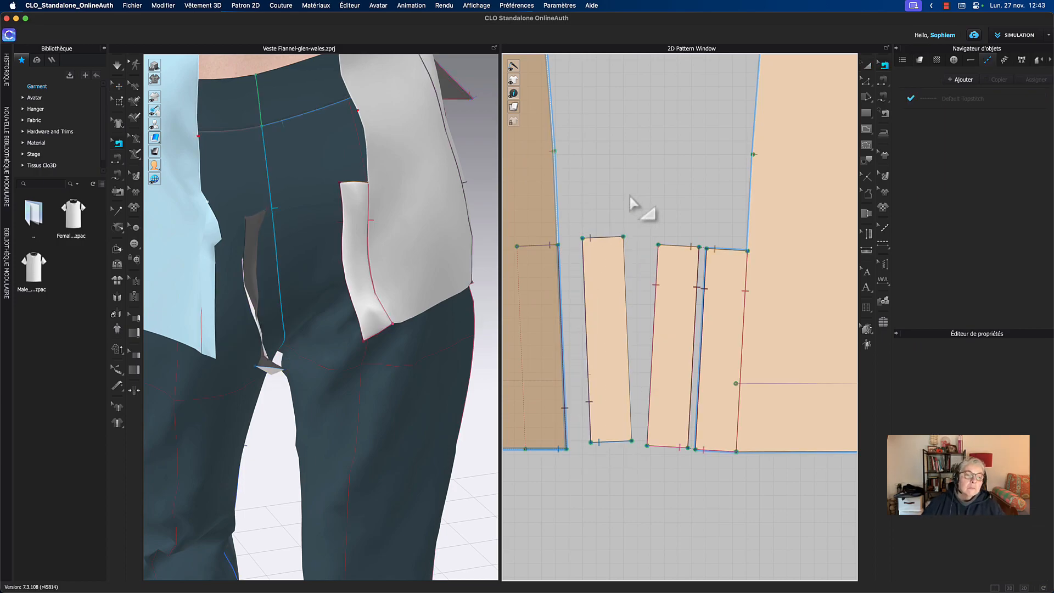
pyautogui.press('space')
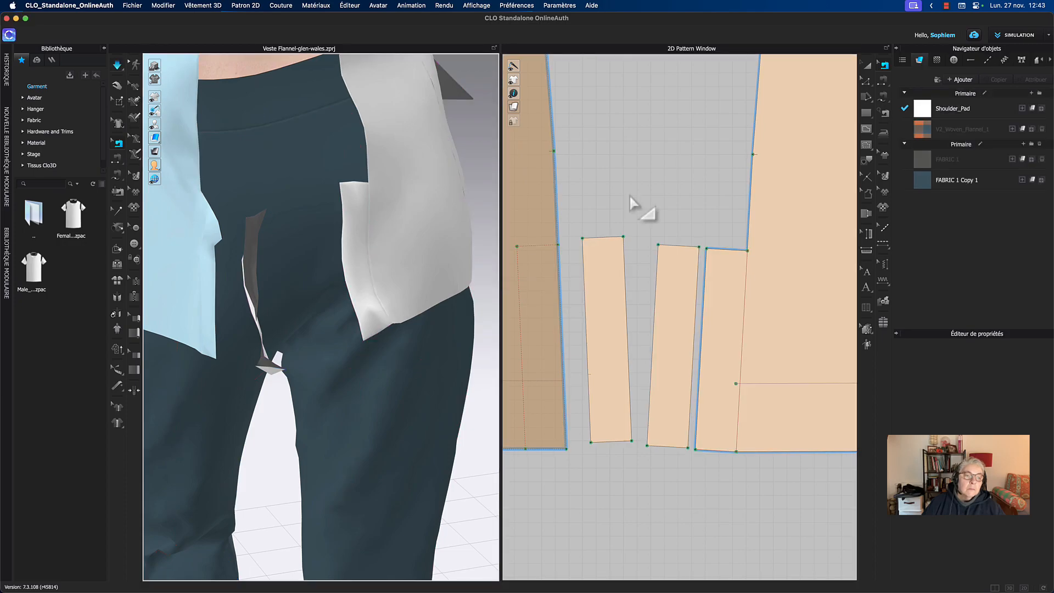
pyautogui.press('space')
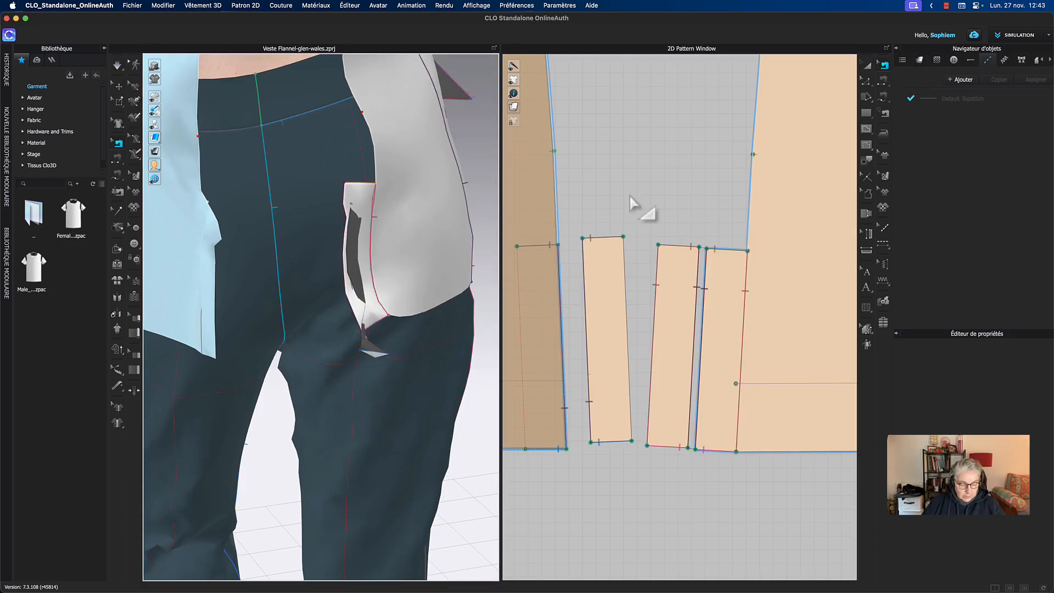
# - Delete the long side, top and bottom seams joining the vent strip to the archived centre back panel
pyautogui.click(585, 277)
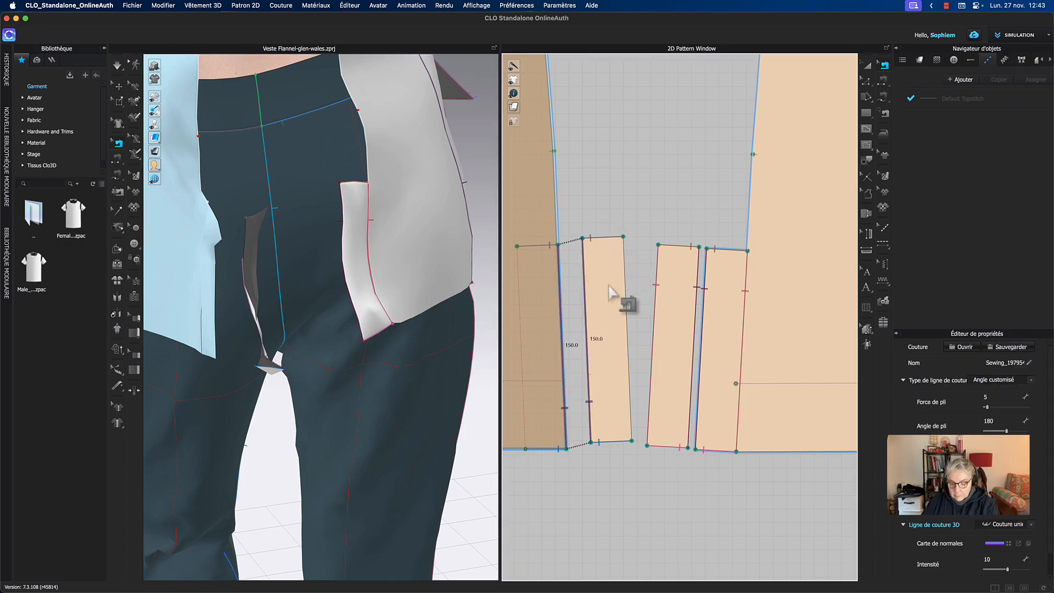
pyautogui.click(613, 241)
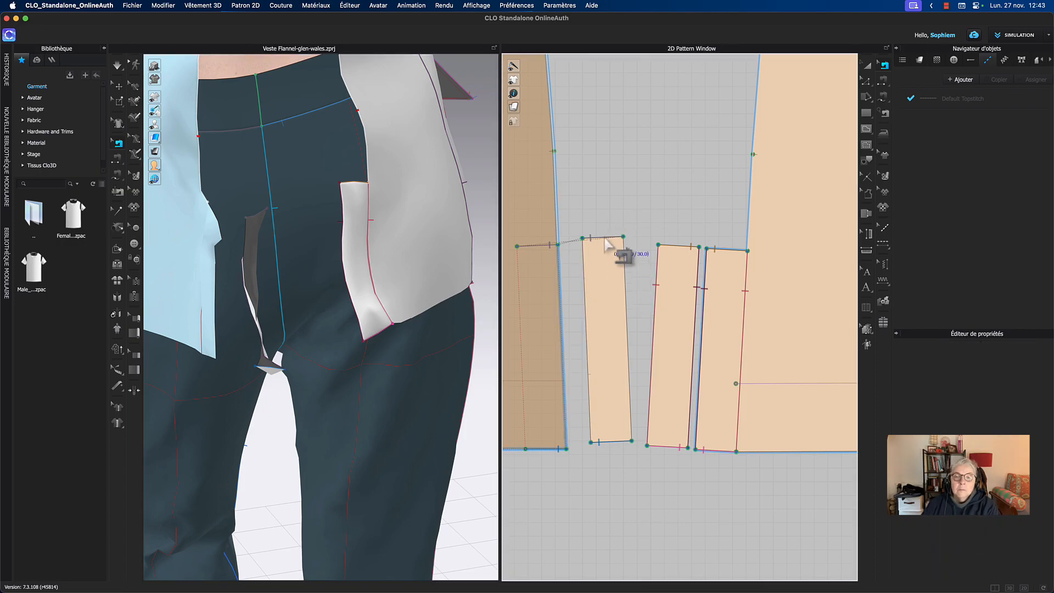
pyautogui.click(631, 204)
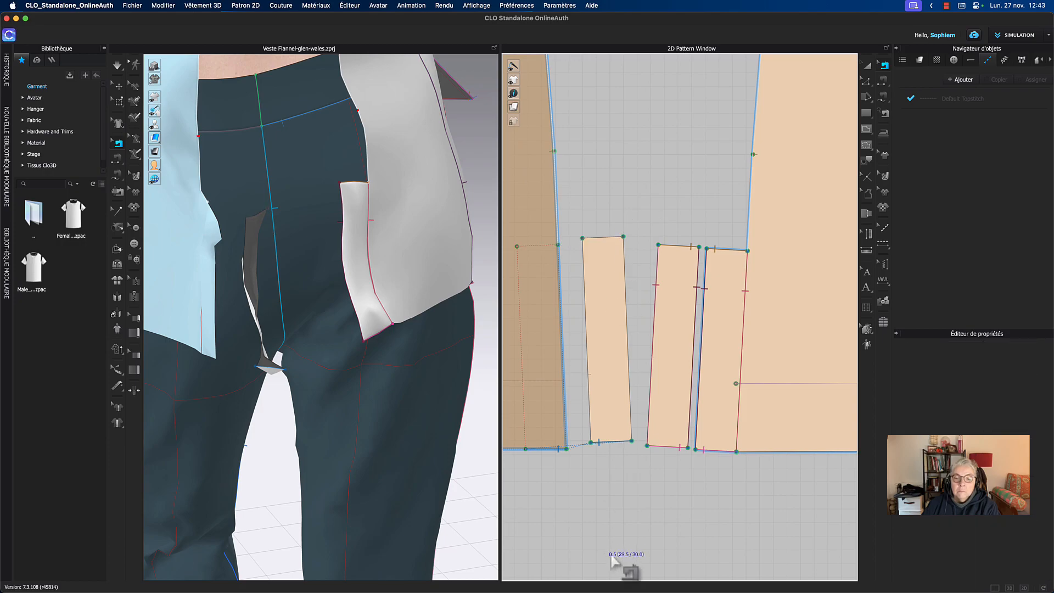
pyautogui.click(617, 447)
pyautogui.click(630, 513)
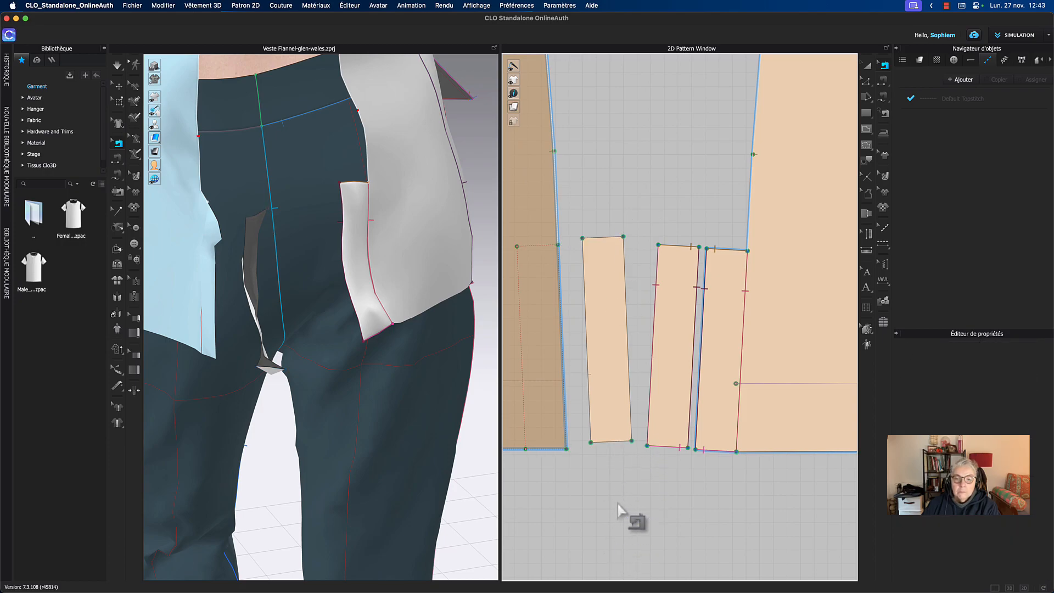
# - Reset the vent strip's 3D arrangement and place it flat behind the trousers, between the two side back panels
pyautogui.click(868, 65)
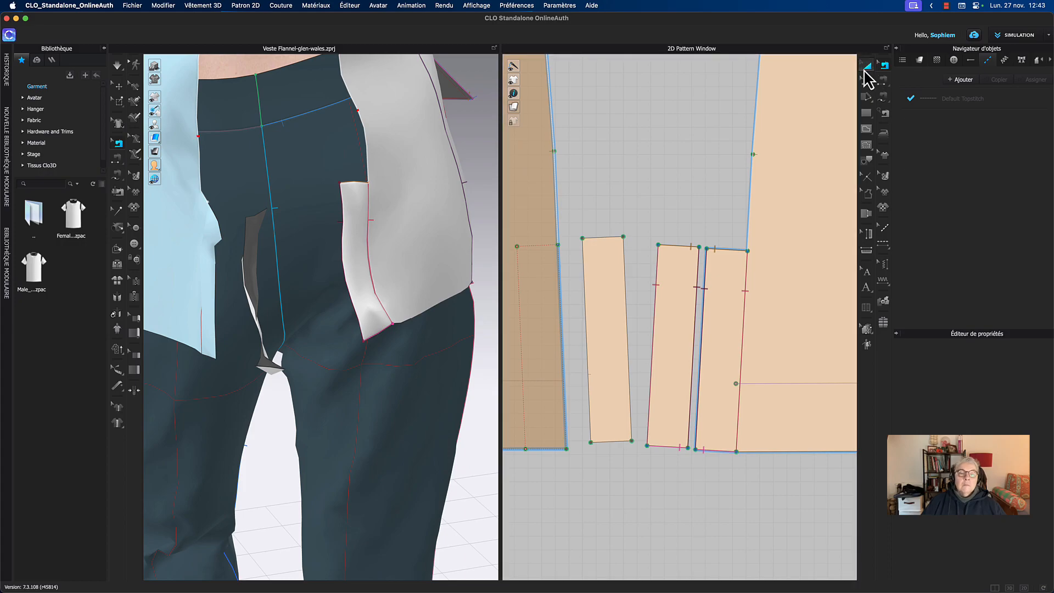
pyautogui.click(271, 296)
pyautogui.rightClick(250, 275)
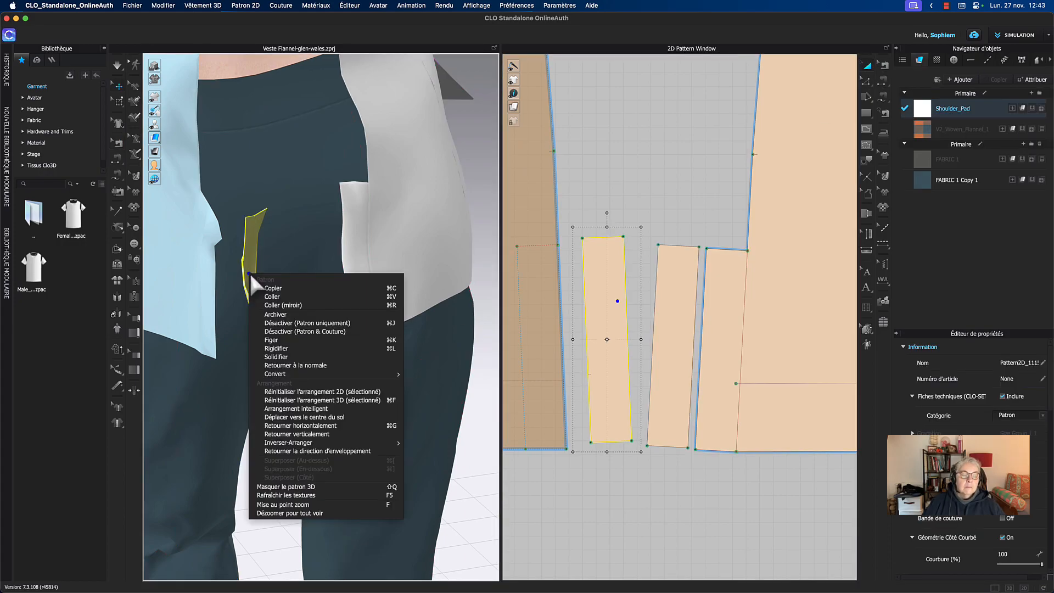
pyautogui.click(312, 399)
pyautogui.scroll(-3, 314, 338)
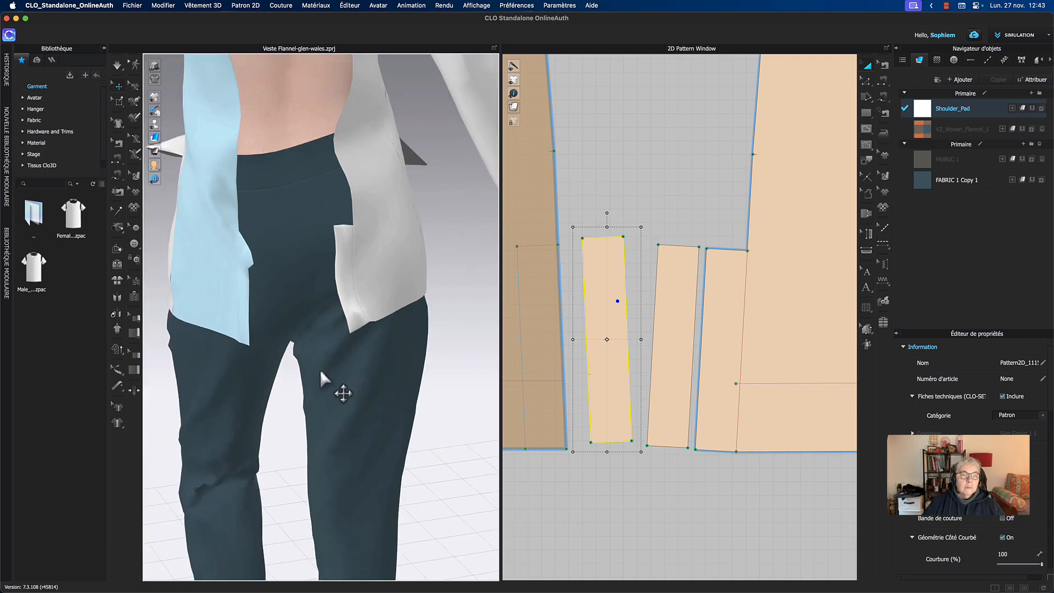
pyautogui.scroll(-5, 322, 369)
pyautogui.moveTo(336, 195); pyautogui.dragTo(305, 300)
pyautogui.scroll(3, 303, 291)
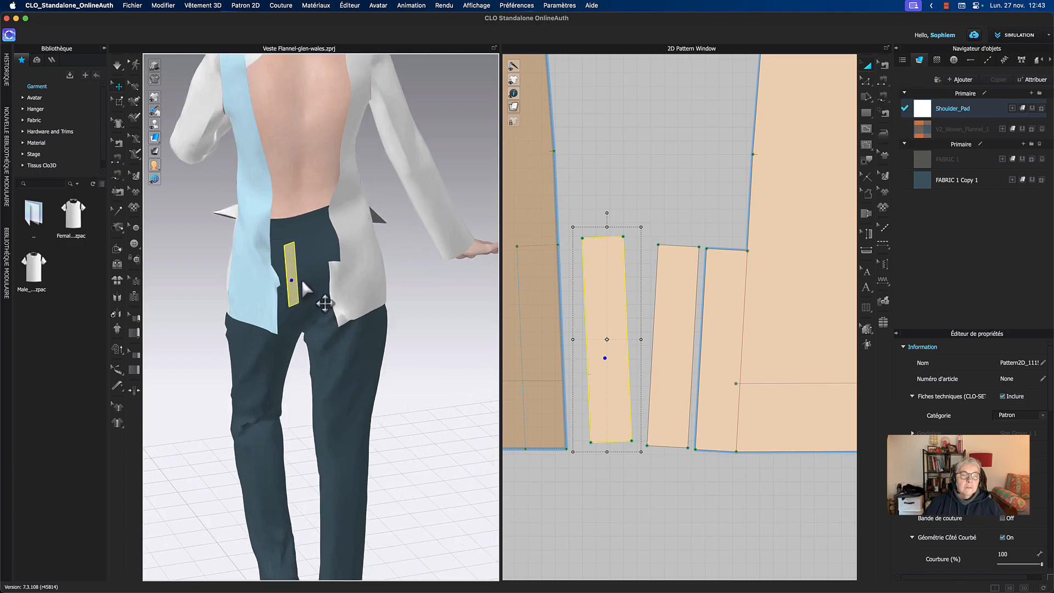
pyautogui.scroll(3, 302, 286)
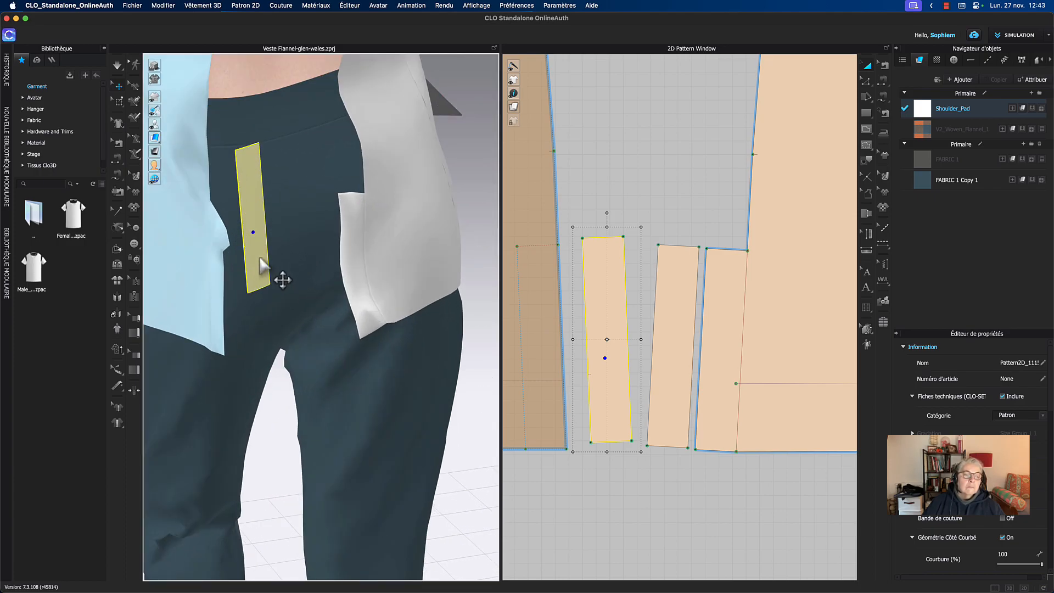
# - Convert the top and vertical internal vent lines on the archived centre back panel into base lines
pyautogui.moveTo(645, 135); pyautogui.dragTo(716, 144, button='middle')
pyautogui.click(648, 190)
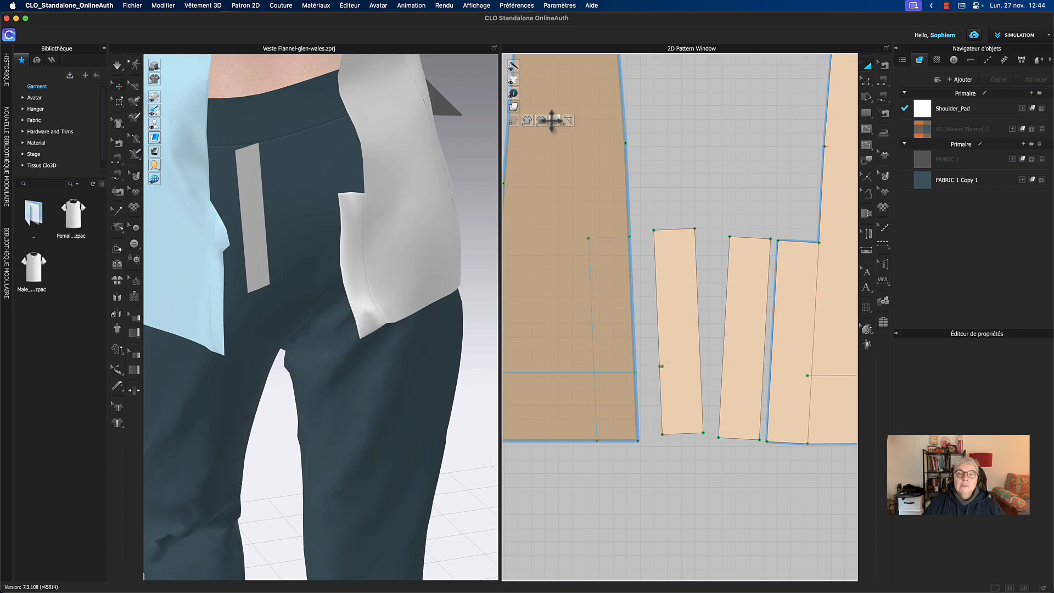
pyautogui.scroll(5, 648, 209)
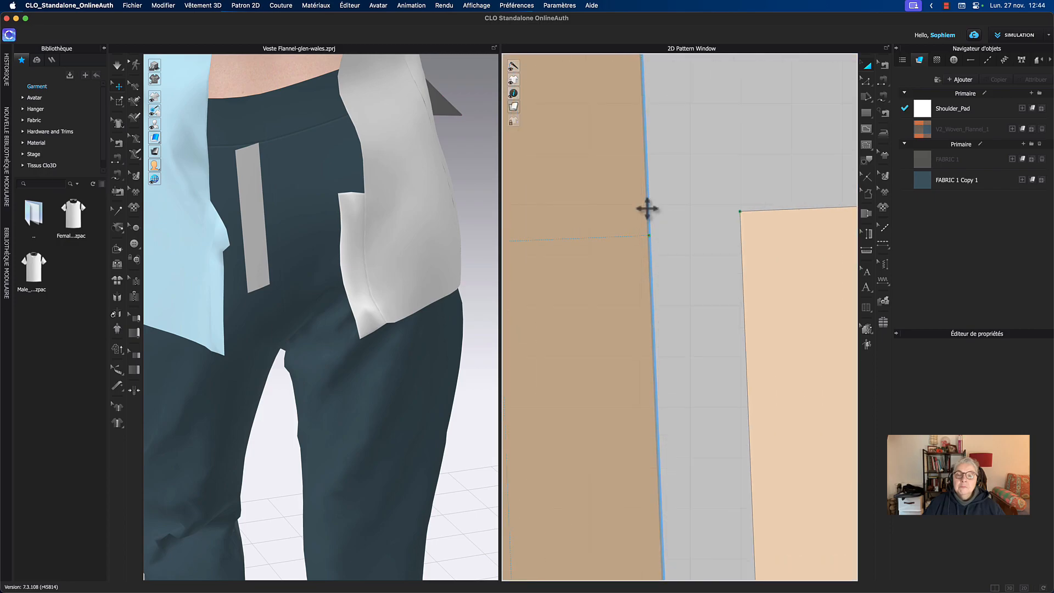
pyautogui.click(616, 240)
pyautogui.moveTo(617, 238); pyautogui.dragTo(776, 97, button='right')
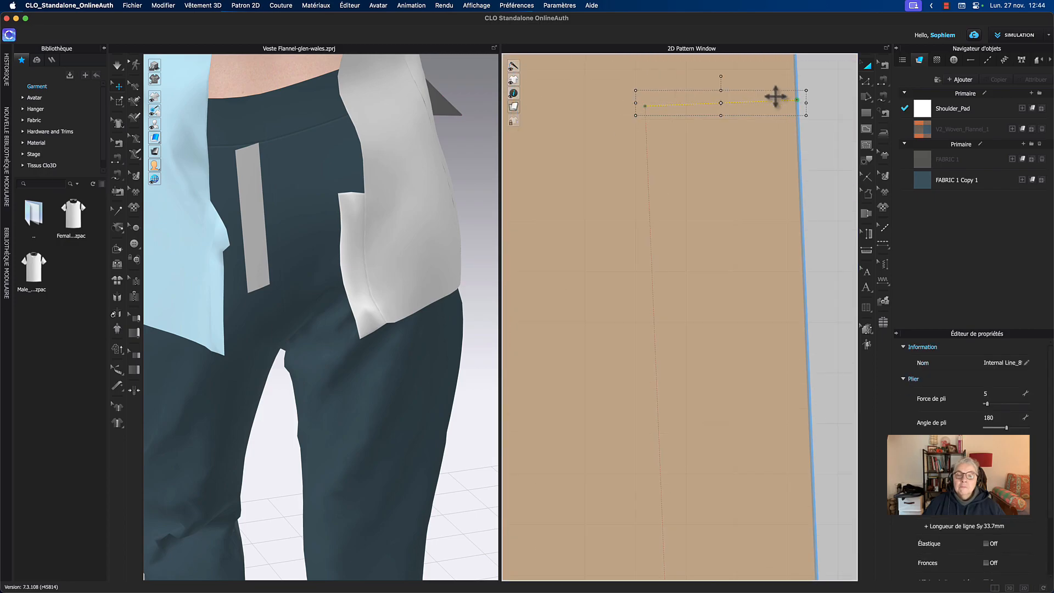
pyautogui.keyDown('shift'); pyautogui.click(664, 265); pyautogui.keyUp('shift')
pyautogui.rightClick(664, 263)
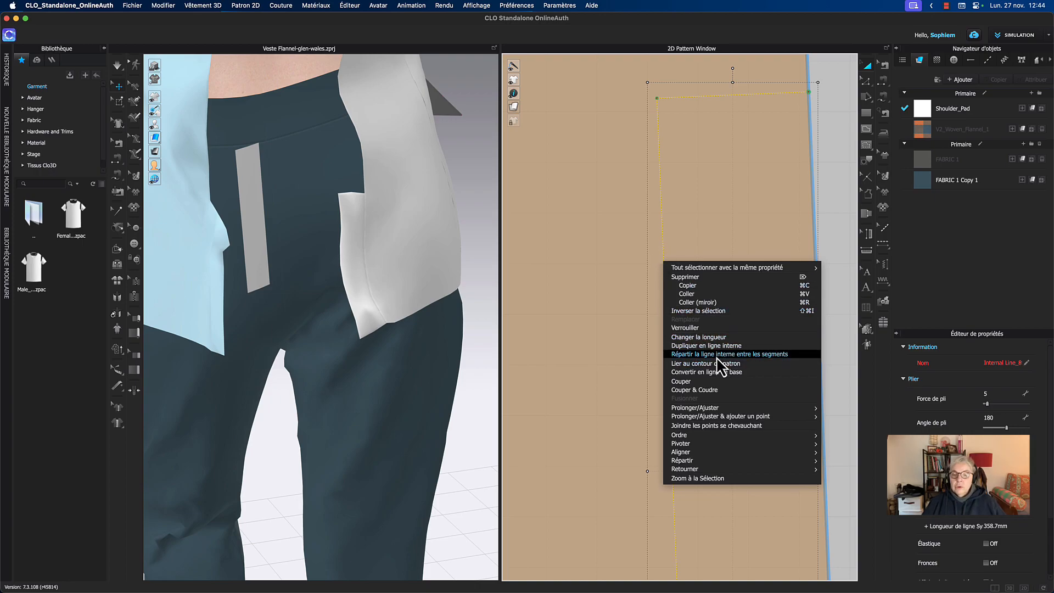
pyautogui.click(720, 372)
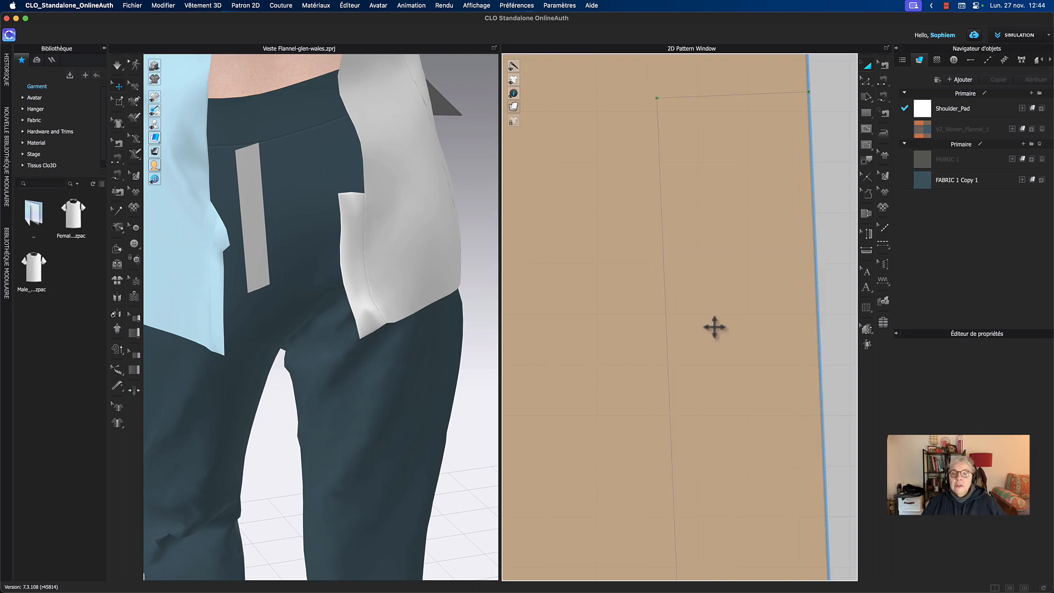
# - Try to sew the vent strip's long edge to the 150 mm lower side edge of the archived centre back panel
pyautogui.scroll(-5, 715, 327)
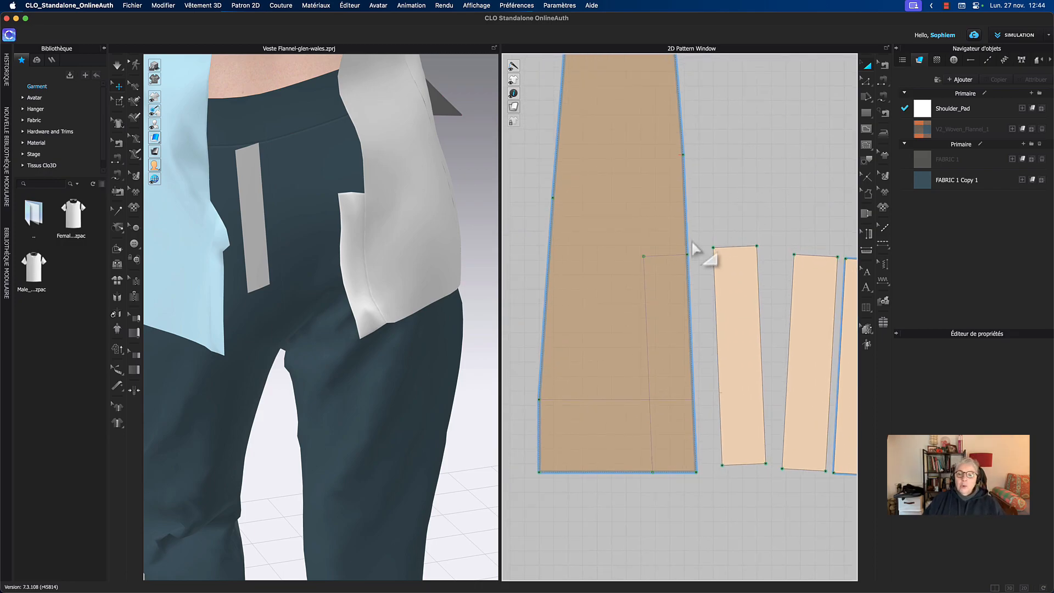
pyautogui.moveTo(709, 228); pyautogui.dragTo(714, 210, button='middle')
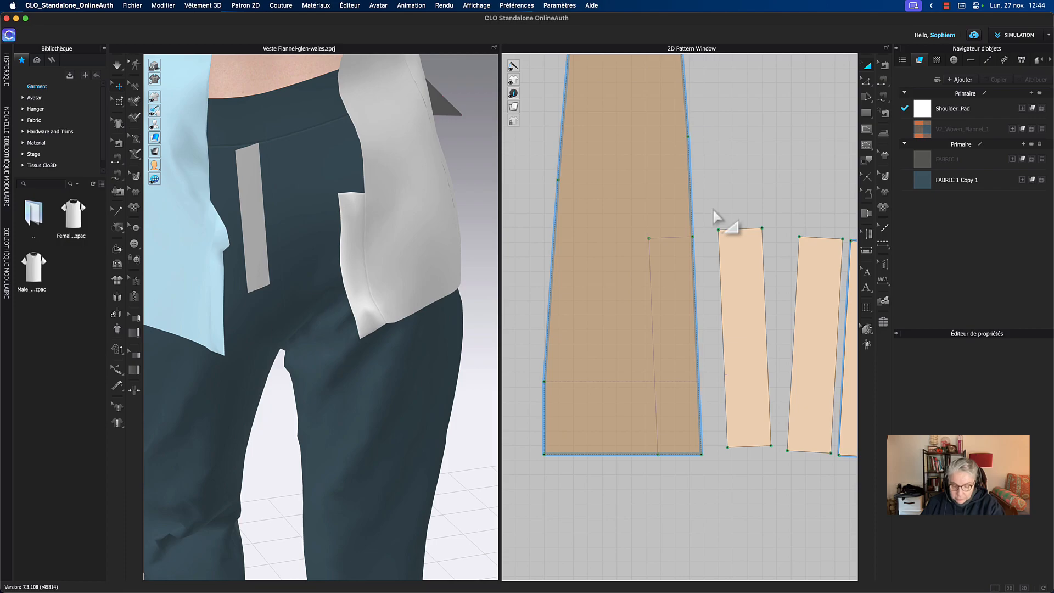
pyautogui.press('m')
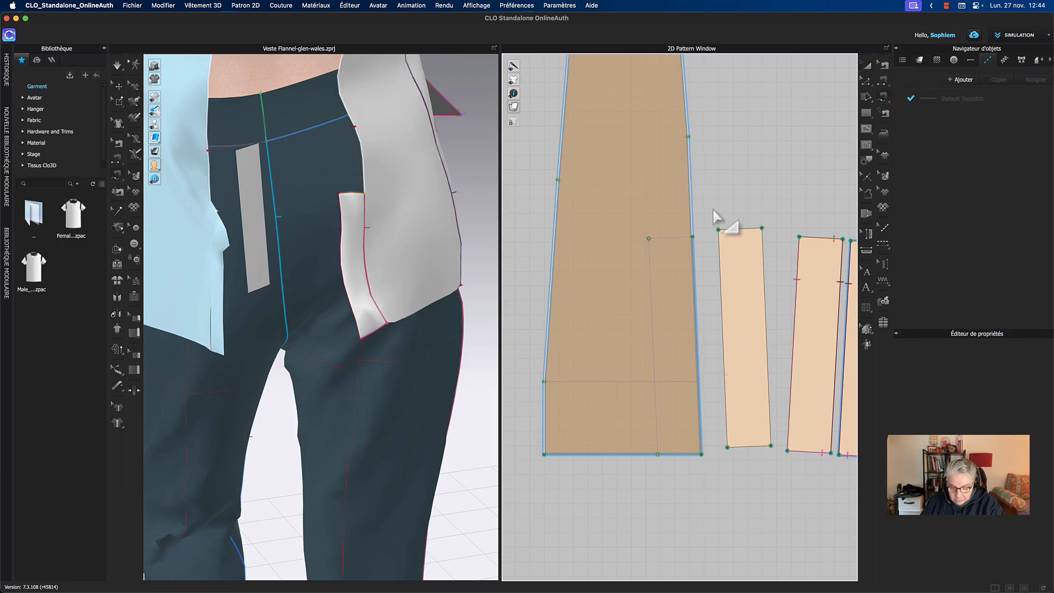
pyautogui.click(695, 281)
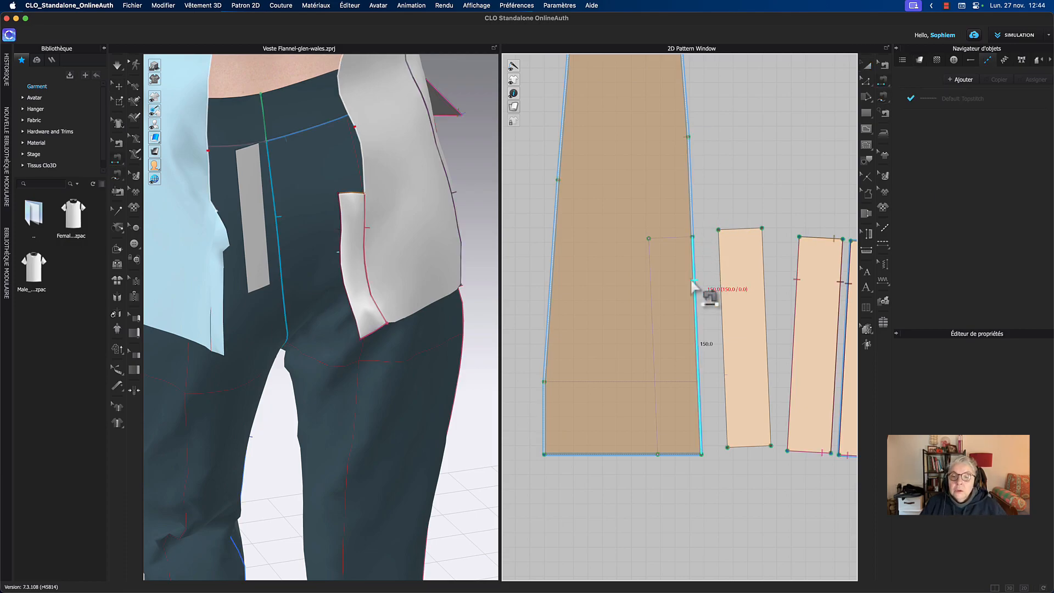
pyautogui.click(722, 296)
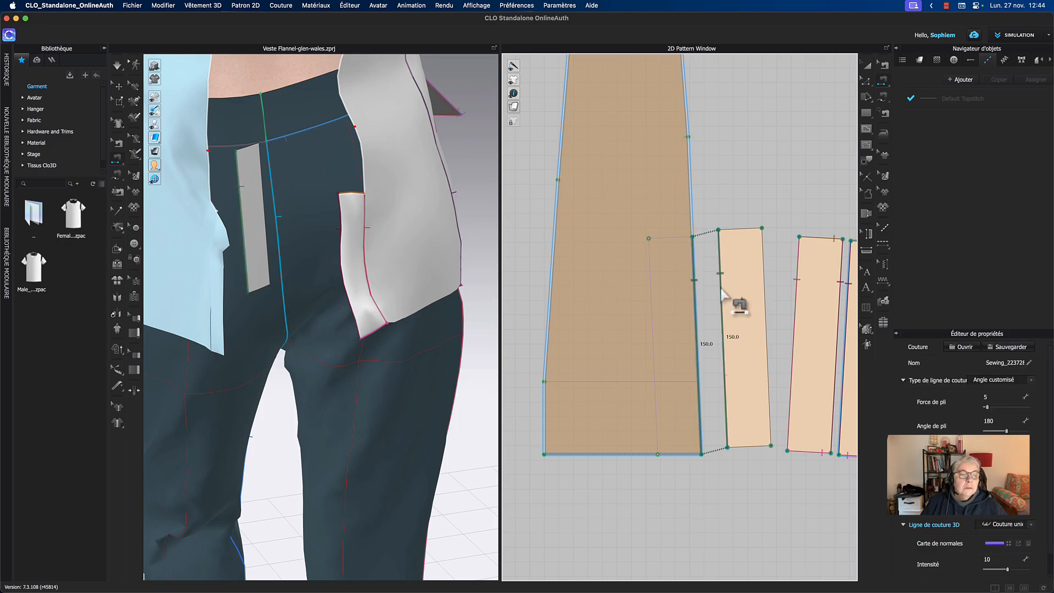
pyautogui.press('super+z')
pyautogui.moveTo(725, 162); pyautogui.dragTo(662, 266, button='middle')
pyautogui.scroll(-3, 659, 151)
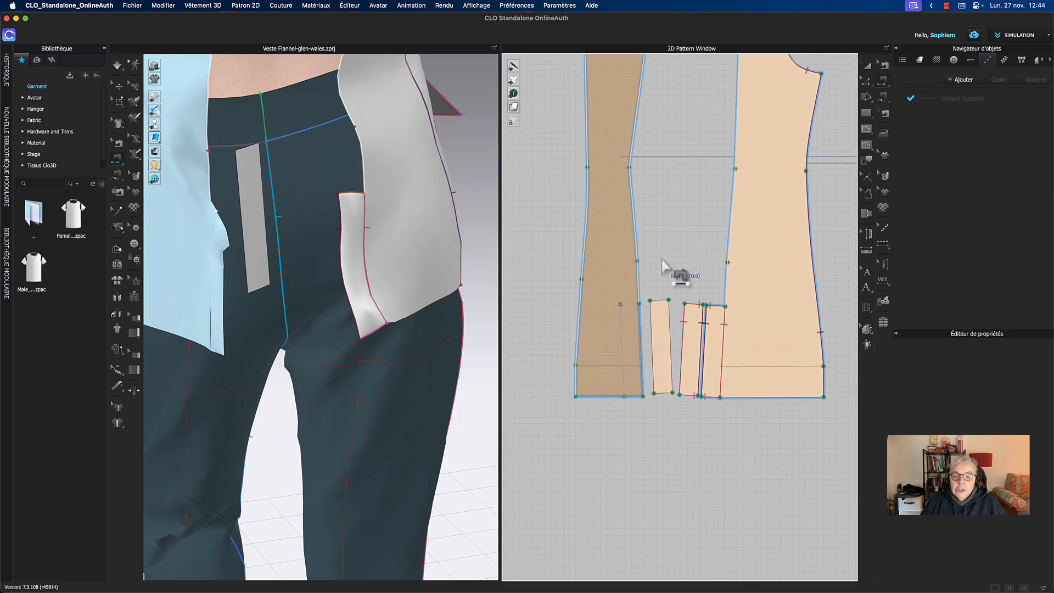
# - Move the loose vent strip in the 2D pattern layout to below the opposite pair of back panels
pyautogui.click(869, 65)
pyautogui.scroll(-3, 688, 227)
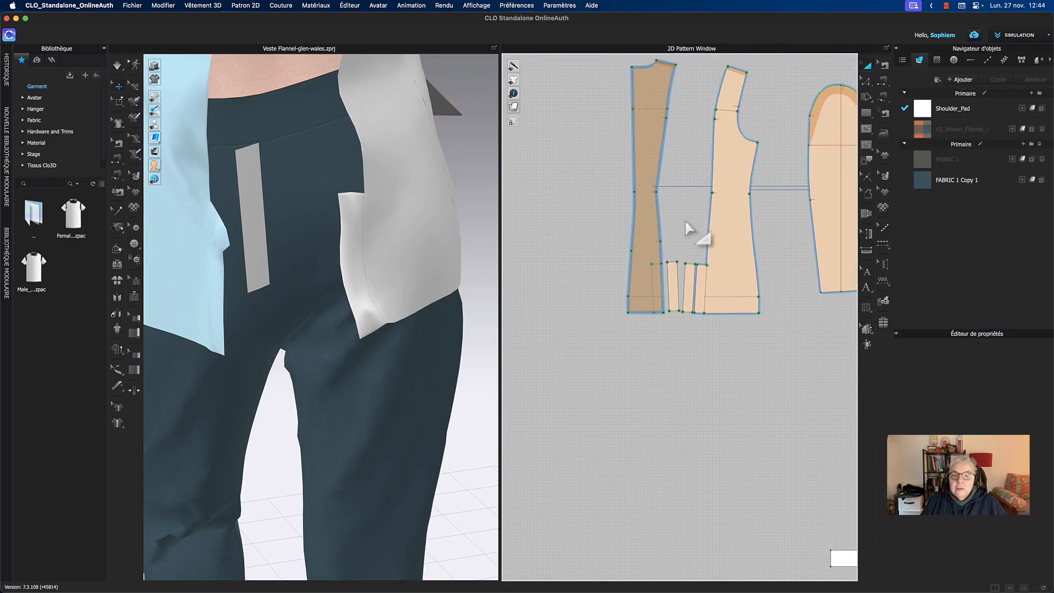
pyautogui.scroll(2, 689, 227)
pyautogui.moveTo(648, 294); pyautogui.dragTo(791, 351)
pyautogui.moveTo(790, 359); pyautogui.dragTo(514, 398, button='middle')
pyautogui.moveTo(512, 408); pyautogui.dragTo(840, 406)
pyautogui.moveTo(840, 407); pyautogui.dragTo(624, 409, button='middle')
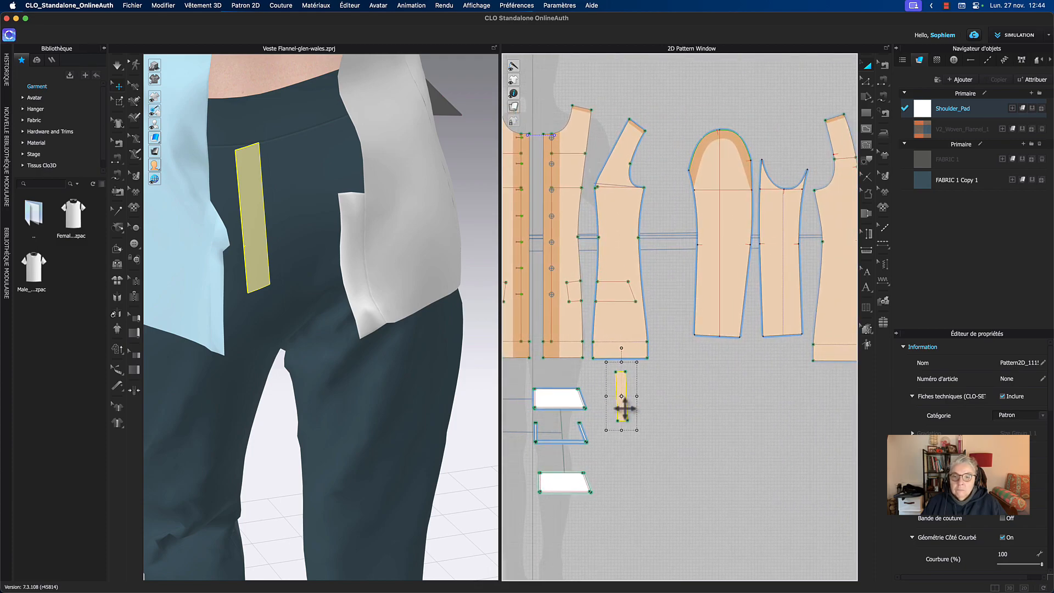
pyautogui.moveTo(626, 408); pyautogui.dragTo(826, 409)
pyautogui.moveTo(826, 409); pyautogui.dragTo(678, 416, button='middle')
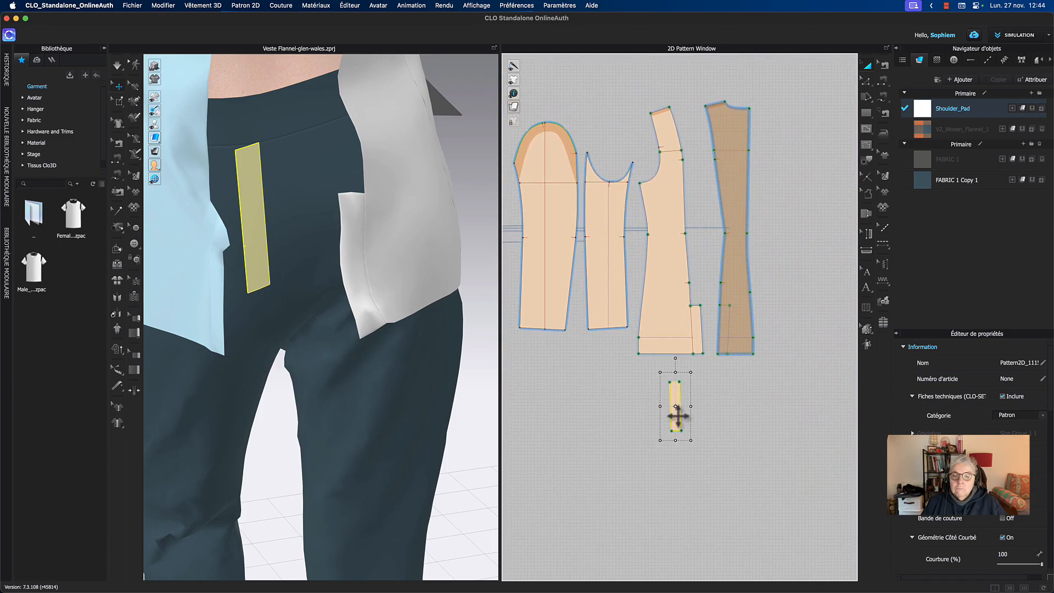
pyautogui.click(631, 403)
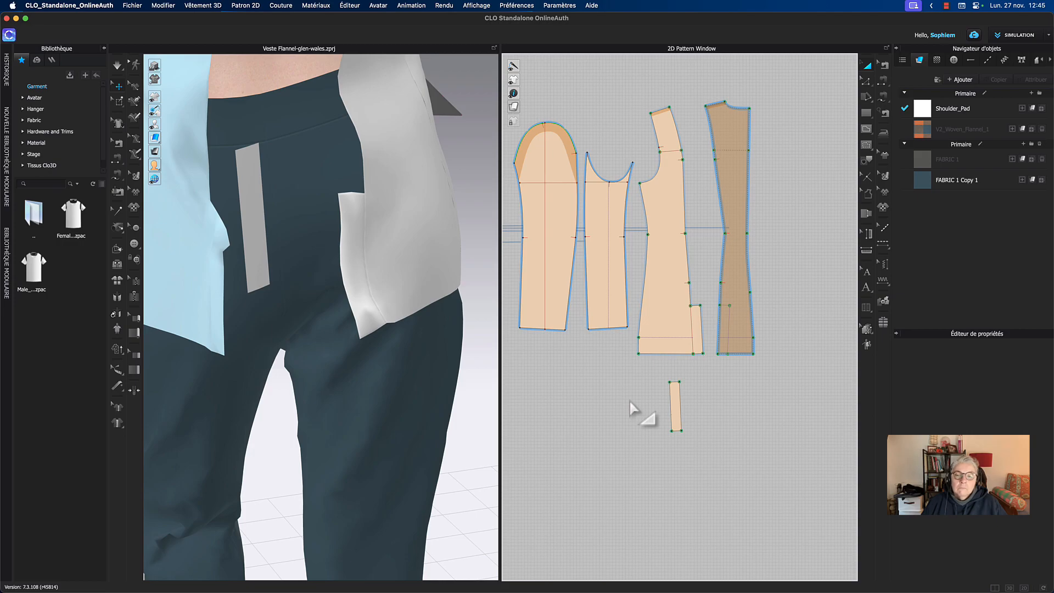
# - Shift the archived centre back panel away from the side back panel and place the vent strip between their lower ends
pyautogui.moveTo(739, 207); pyautogui.dragTo(762, 209)
pyautogui.moveTo(677, 406); pyautogui.dragTo(729, 330)
pyautogui.scroll(6, 729, 332)
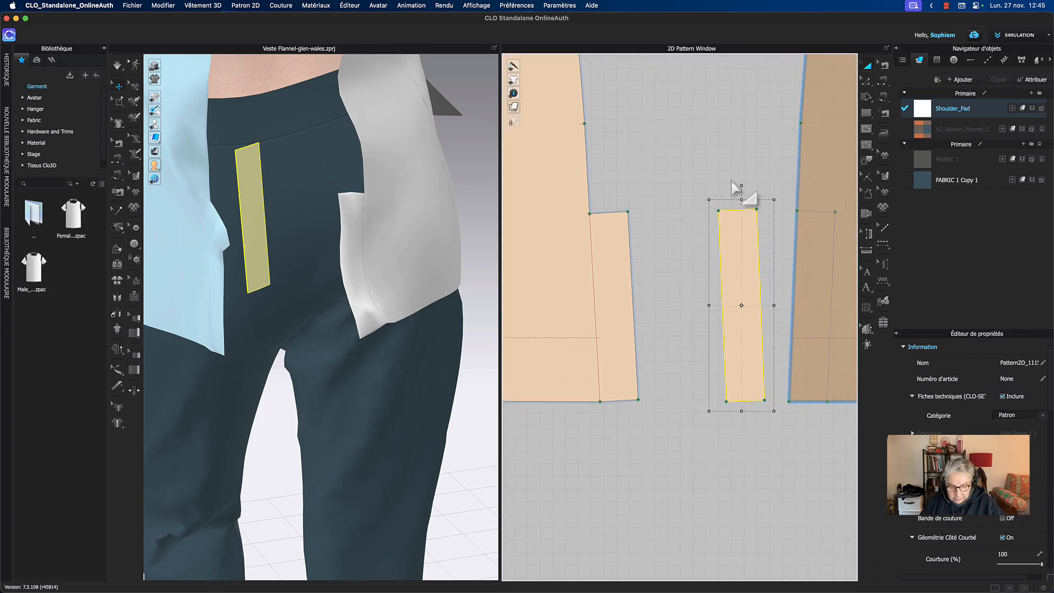
# - Try to sew the vent strip's facing long edge to the 150 mm lower edge of the repositioned centre back panel, and undo it
pyautogui.press('n')
pyautogui.click(759, 243)
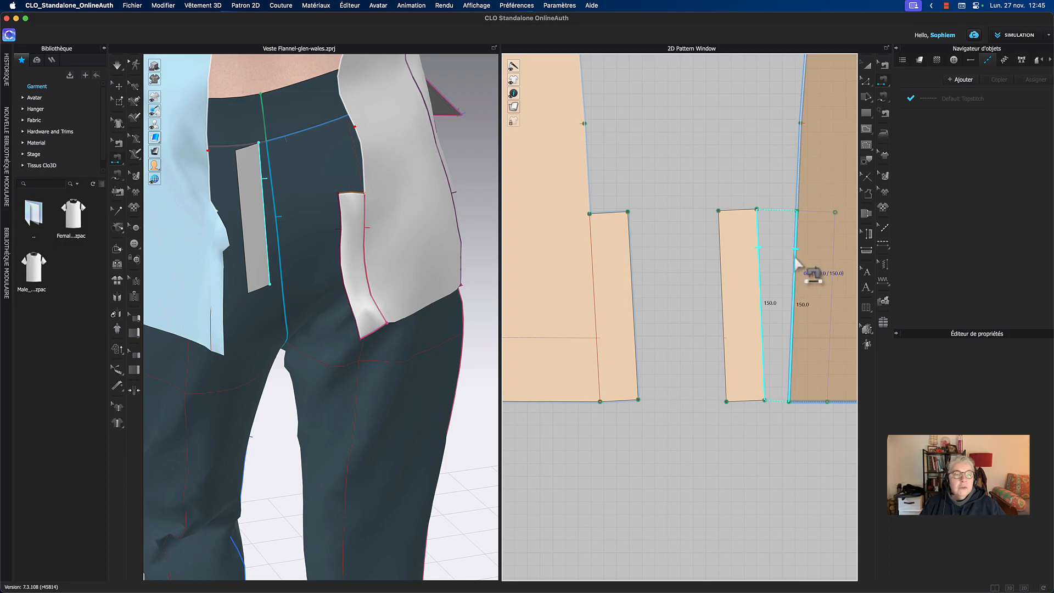
pyautogui.click(796, 261)
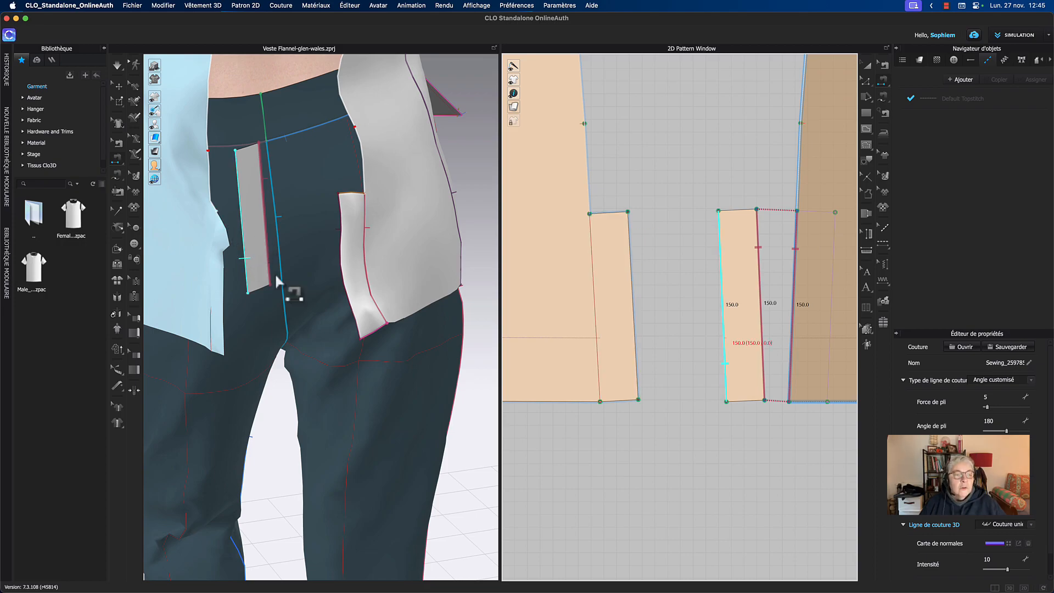
pyautogui.press('super+z')
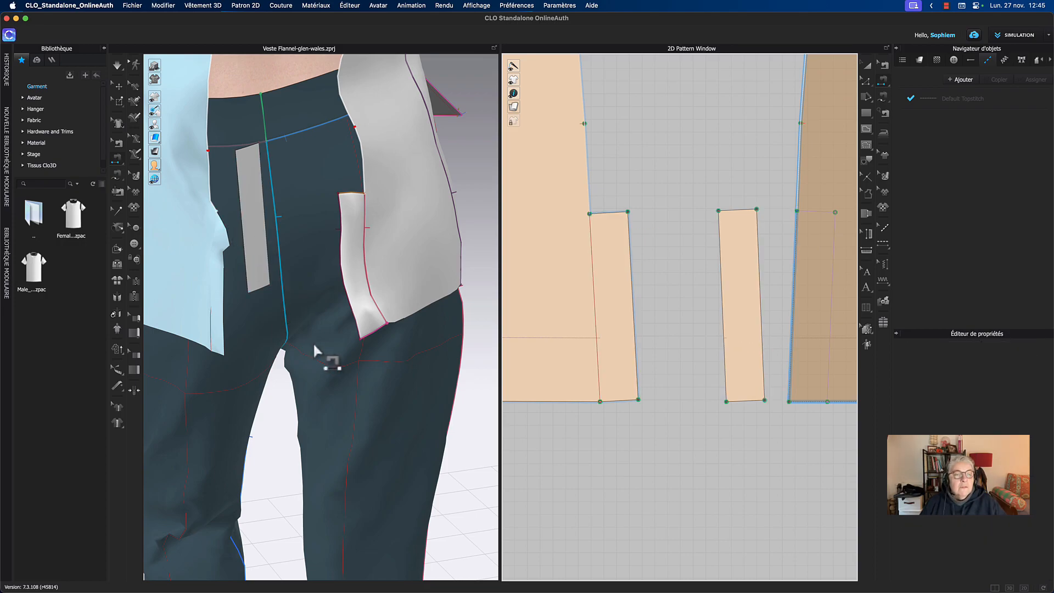
# - Try to sew the vent strip's other long edge to the side back panel's vent extension edge, and undo the seam
pyautogui.click(224, 317)
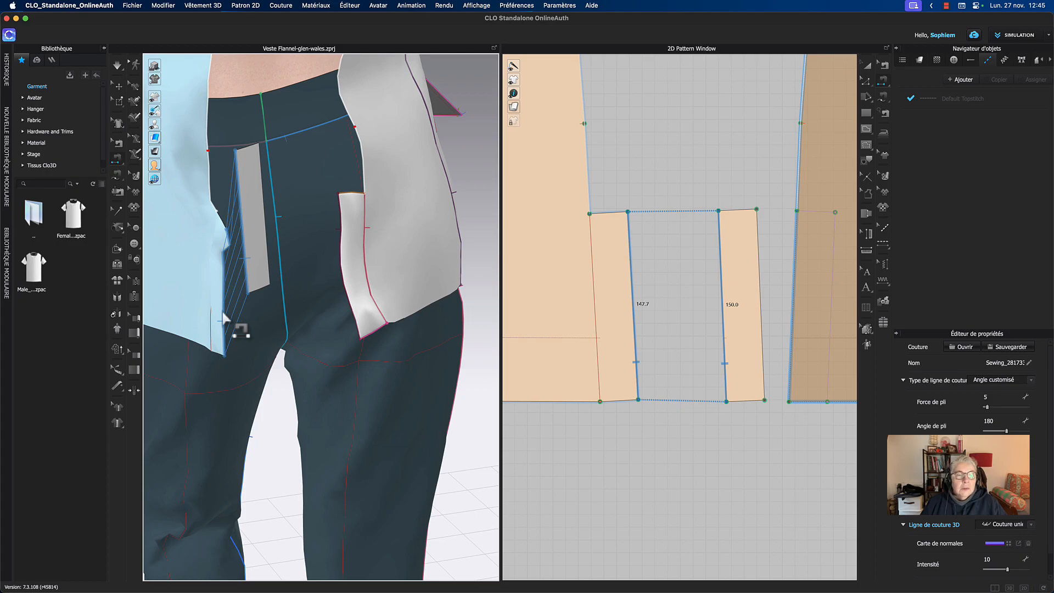
pyautogui.moveTo(716, 159)
pyautogui.mouseDown(button='middle')
pyautogui.moveTo(732, 177)
pyautogui.moveTo(735, 148)
pyautogui.mouseUp(button='middle')
pyautogui.click(868, 67)
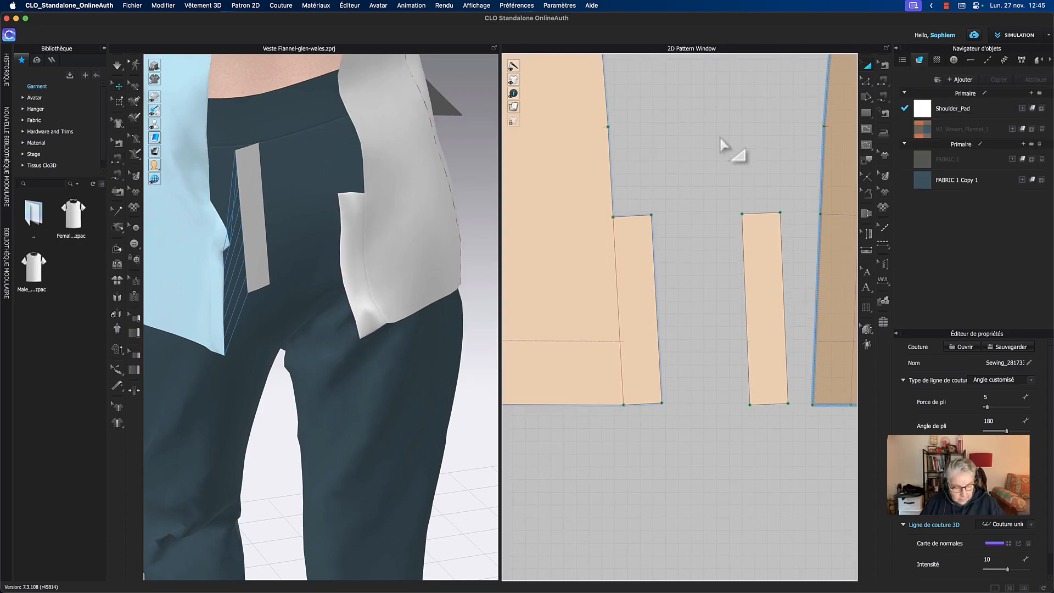
pyautogui.press('super+z')
pyautogui.scroll(-8, 717, 145)
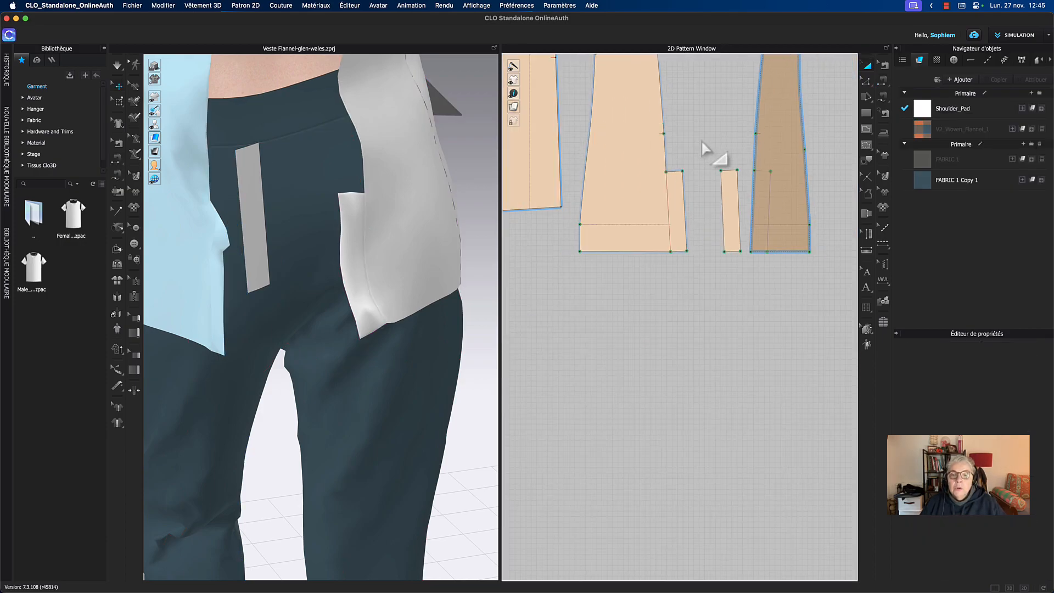
# - Shift the vent strip slightly behind the trousers in 3D and unarchive the centre back panel
pyautogui.moveTo(719, 290); pyautogui.dragTo(697, 253, button='middle')
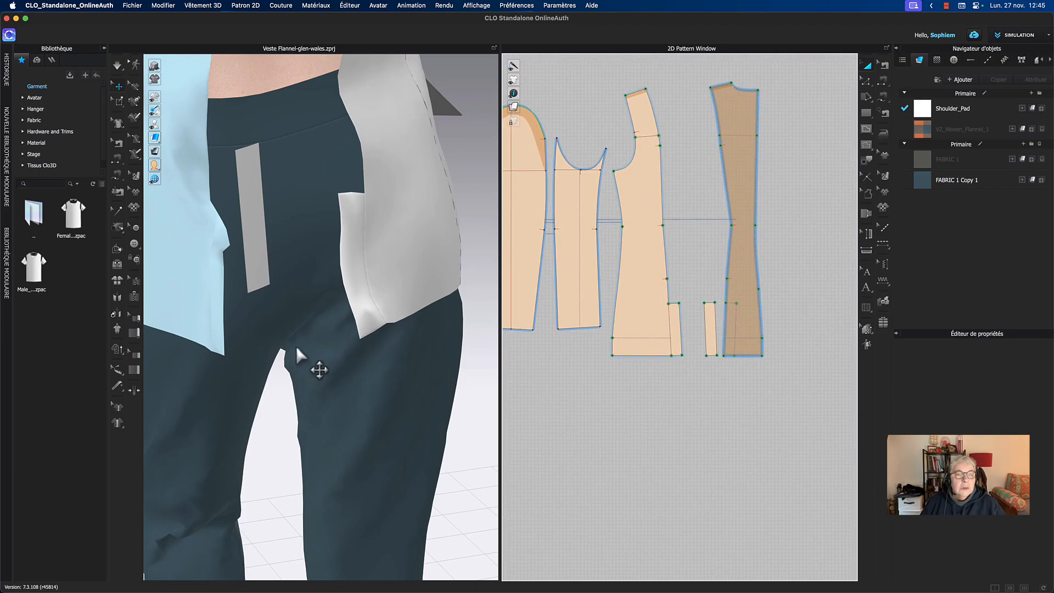
pyautogui.scroll(-6, 311, 321)
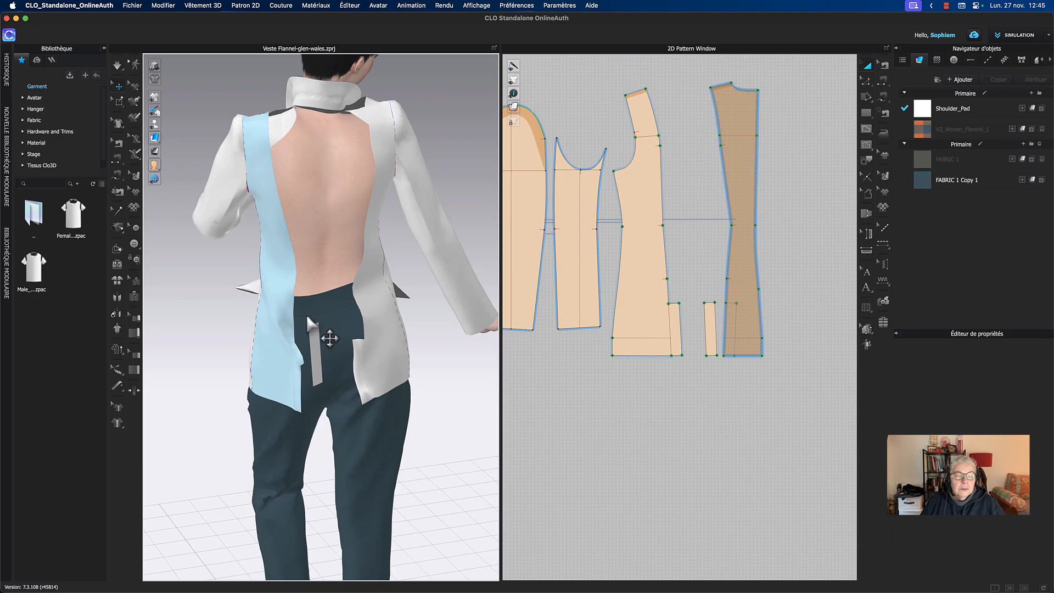
pyautogui.moveTo(312, 332); pyautogui.dragTo(322, 341)
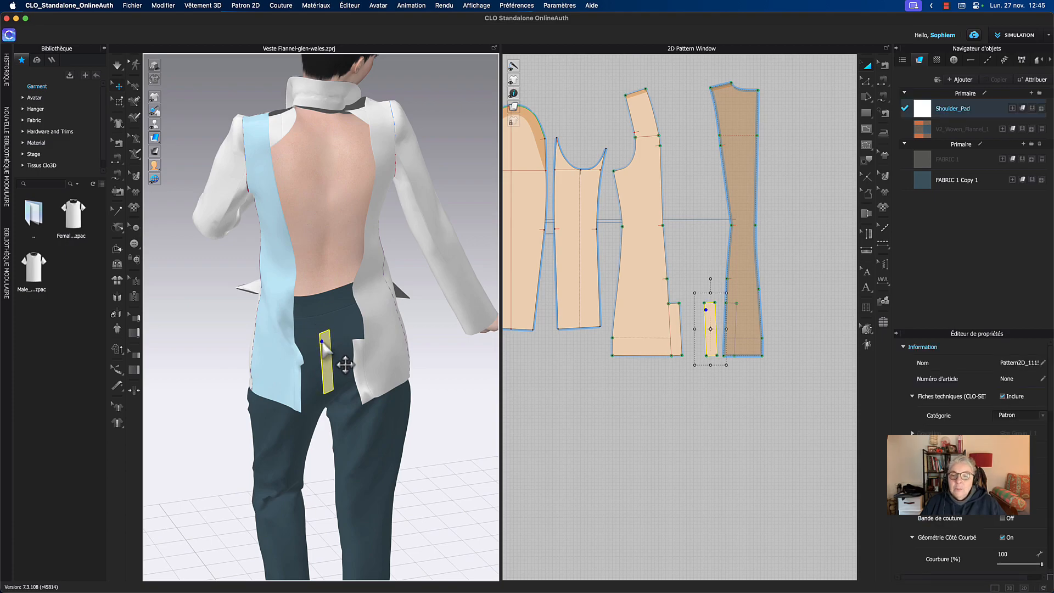
pyautogui.click(758, 418)
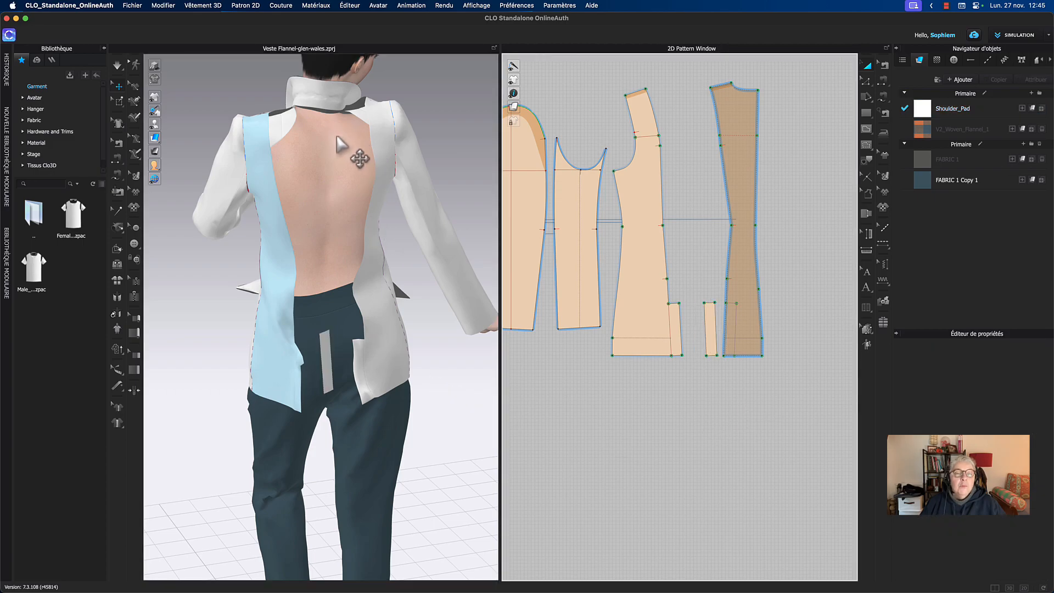
pyautogui.click(732, 120)
pyautogui.rightClick(734, 116)
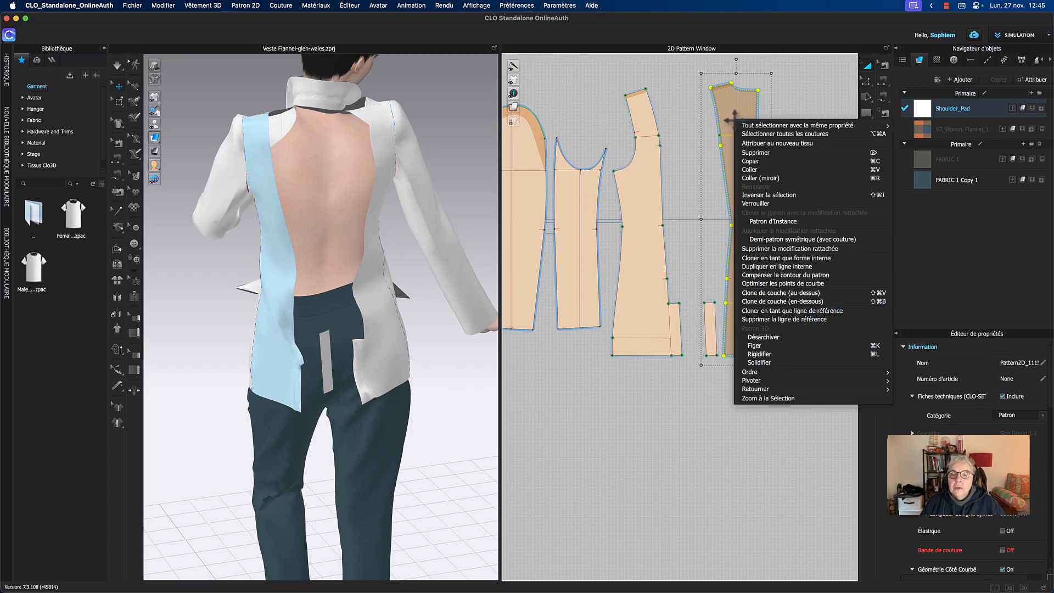
pyautogui.click(770, 347)
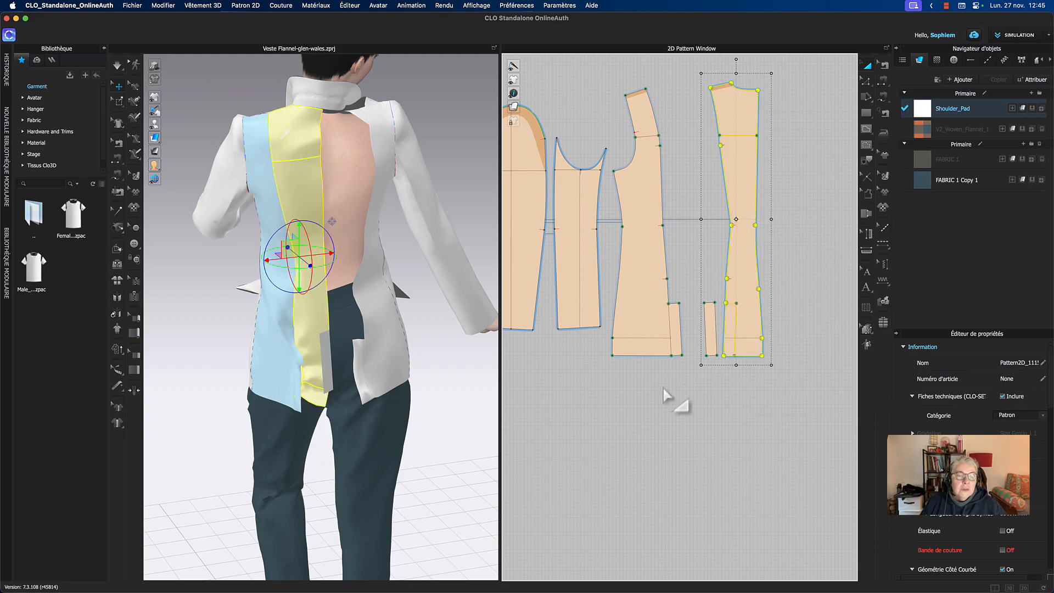
# - Simulate the garment while pulling the centre back panel's hem outward over the trousers to flatten it
pyautogui.press('space')
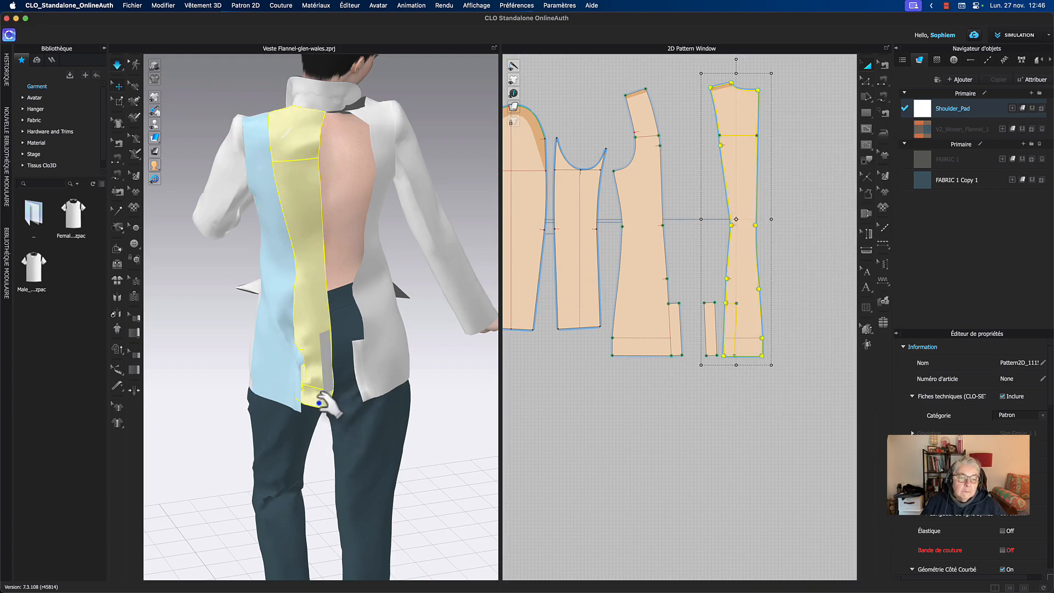
pyautogui.moveTo(321, 405)
pyautogui.mouseDown()
pyautogui.moveTo(371, 374)
pyautogui.moveTo(346, 381)
pyautogui.mouseUp()
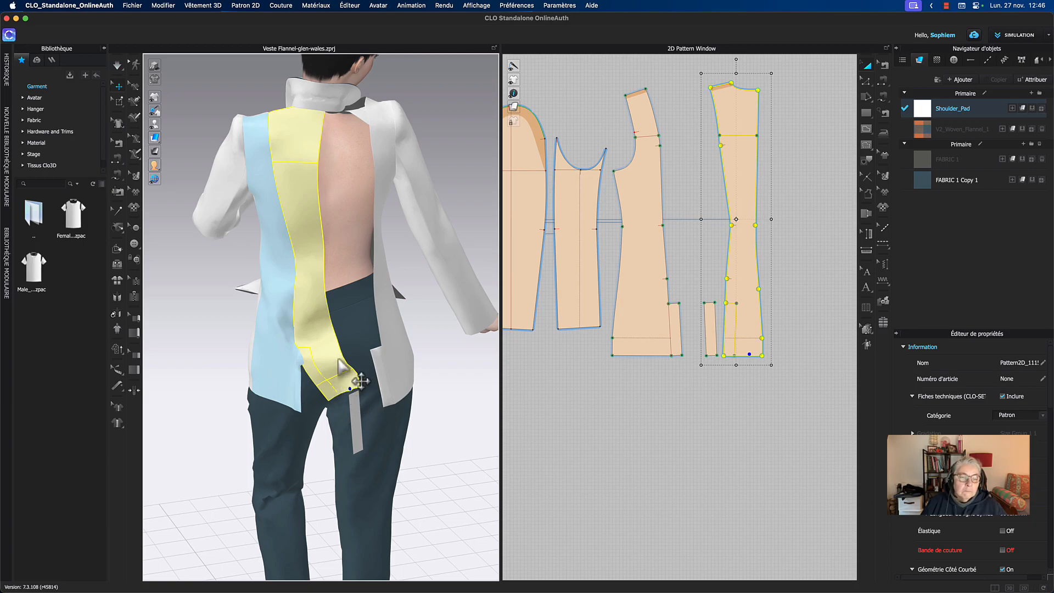
pyautogui.press('space')
pyautogui.press('space')
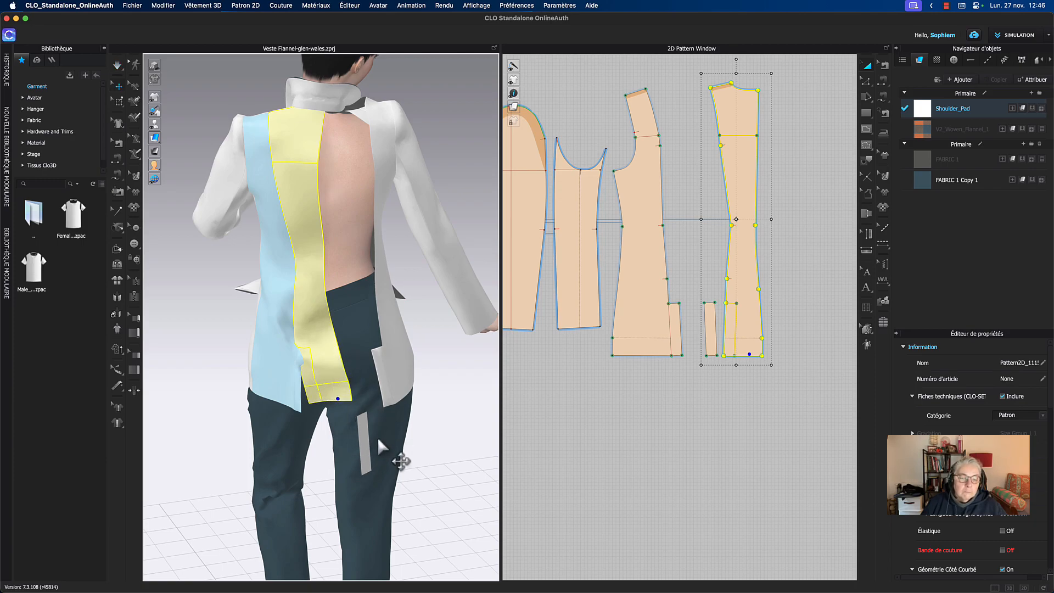
# - Move the vent strip clear of the avatar beside the jacket in 3D and freeze it
pyautogui.moveTo(368, 448); pyautogui.dragTo(220, 318)
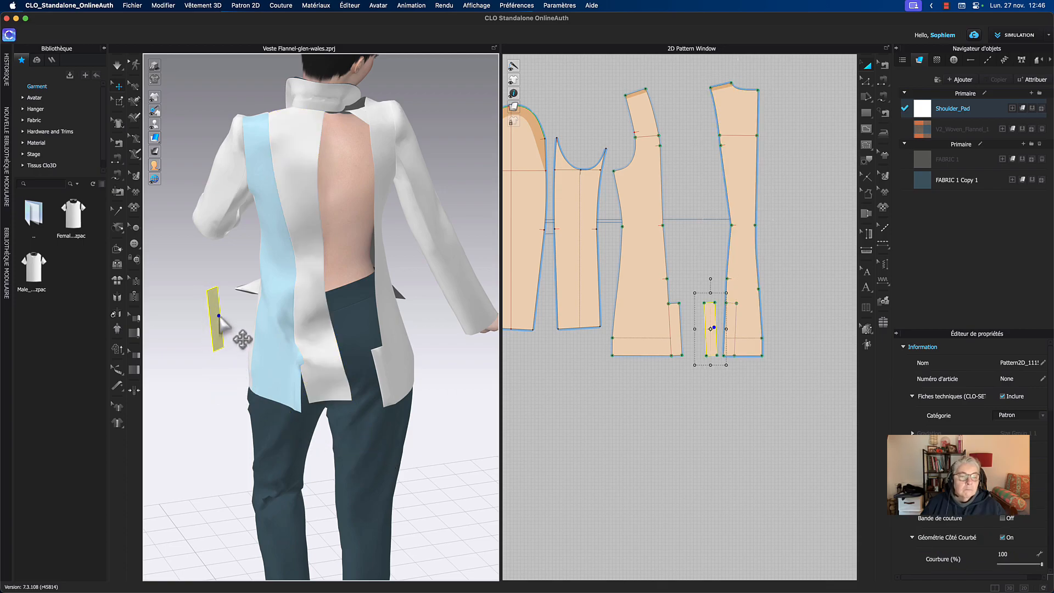
pyautogui.rightClick(218, 314)
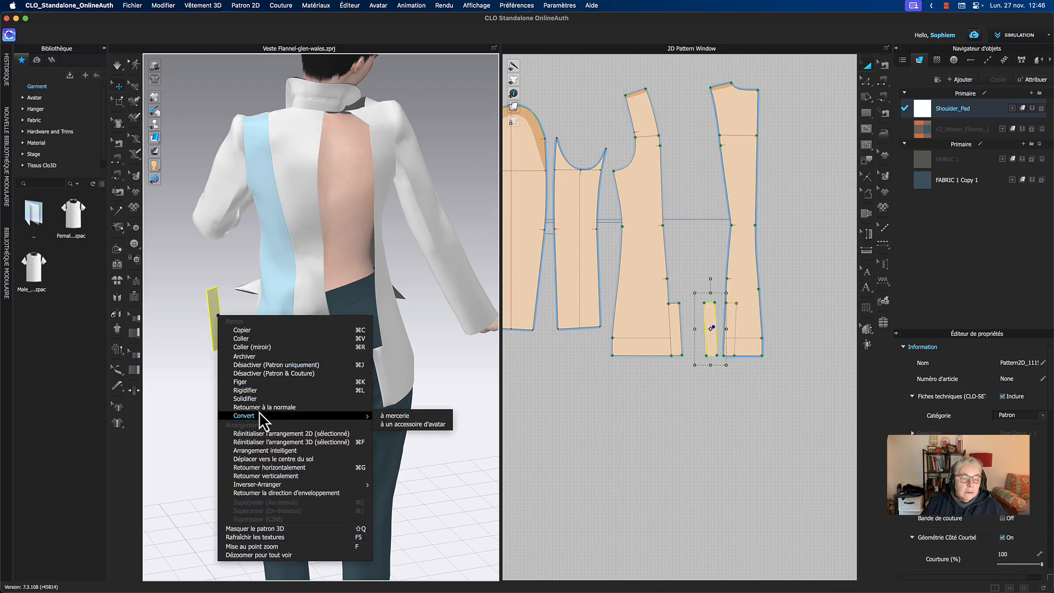
pyautogui.click(246, 383)
pyautogui.click(228, 417)
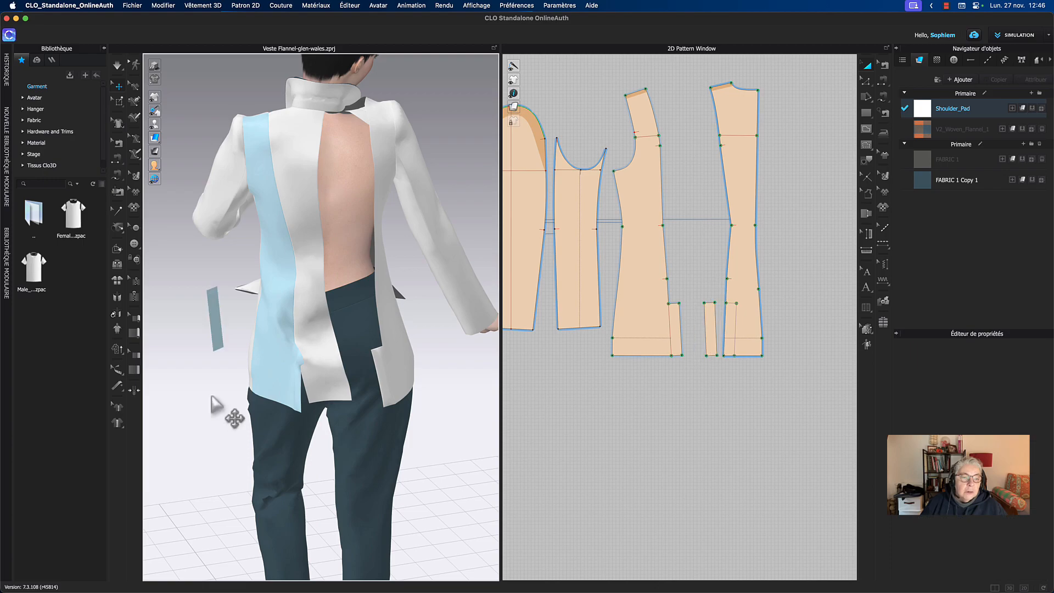
# - Unfreeze the side back panel next to the centre back panel
pyautogui.click(288, 383)
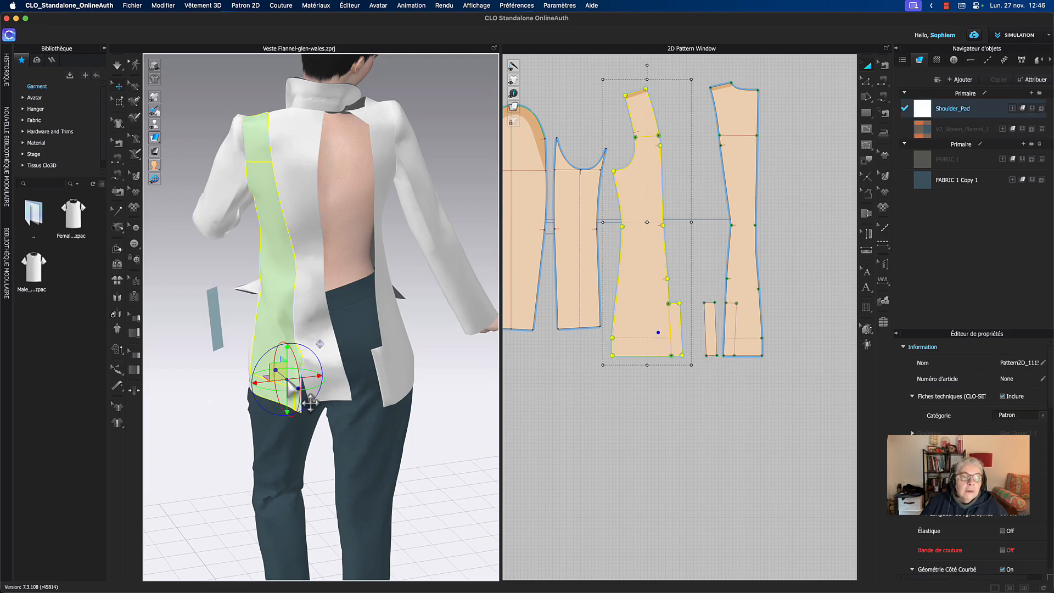
pyautogui.rightClick(289, 385)
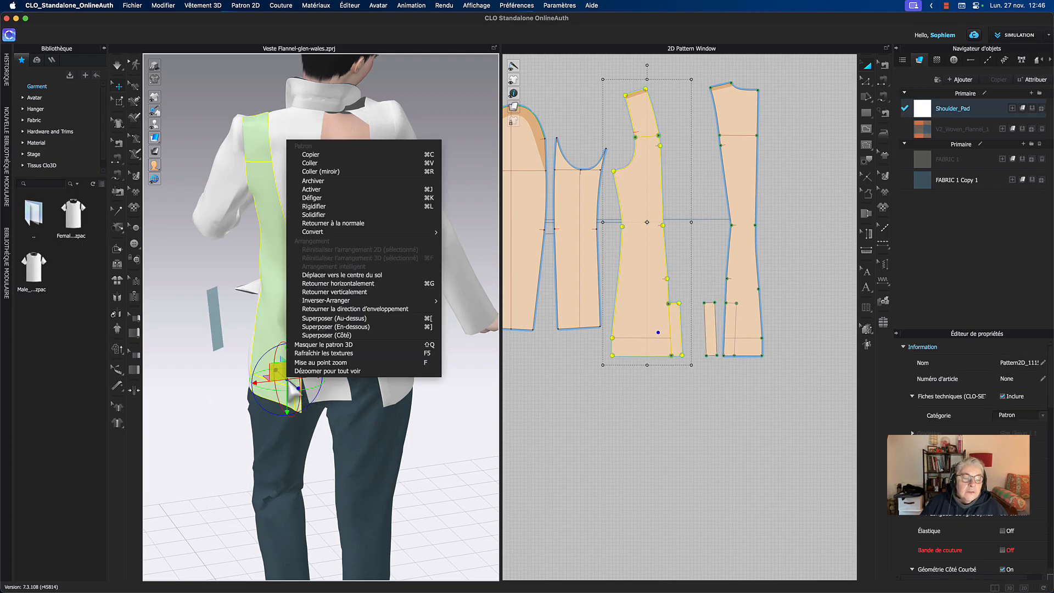
pyautogui.click(317, 198)
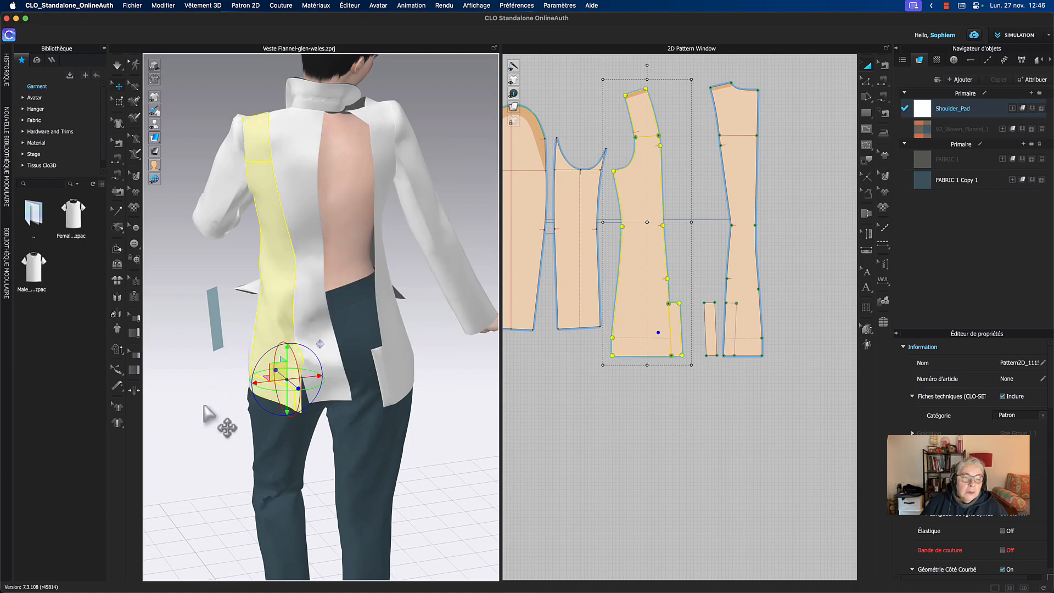
# - Simulate the garment and pull the lower centre back panel until its vent area settles against the side back panel
pyautogui.press('space')
pyautogui.moveTo(325, 369)
pyautogui.mouseDown()
pyautogui.moveTo(337, 348)
pyautogui.moveTo(348, 353)
pyautogui.moveTo(349, 320)
pyautogui.moveTo(296, 283)
pyautogui.moveTo(228, 328)
pyautogui.moveTo(195, 380)
pyautogui.mouseUp()
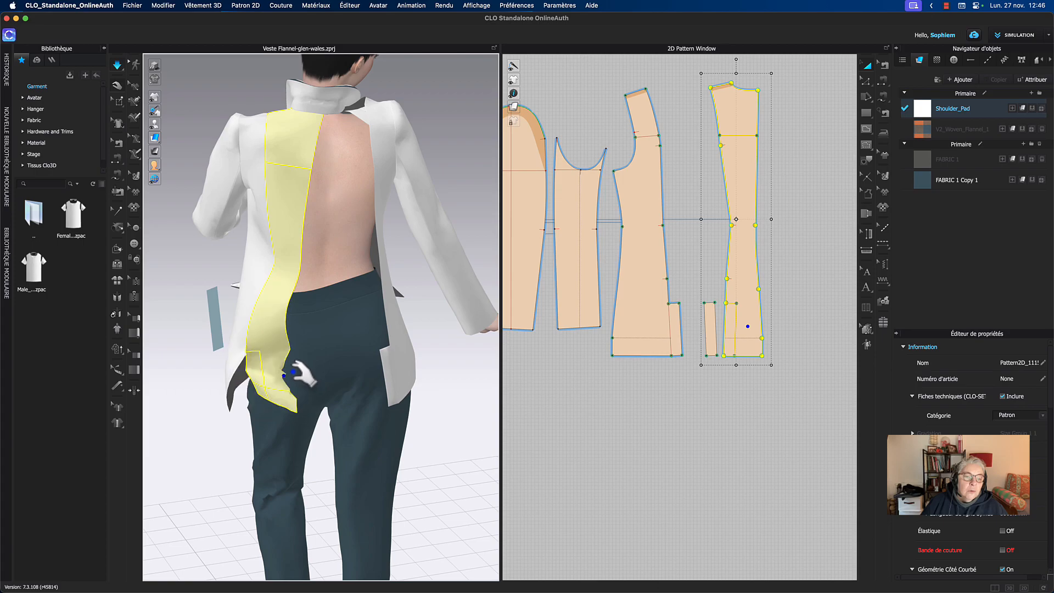
pyautogui.moveTo(296, 375); pyautogui.dragTo(321, 377)
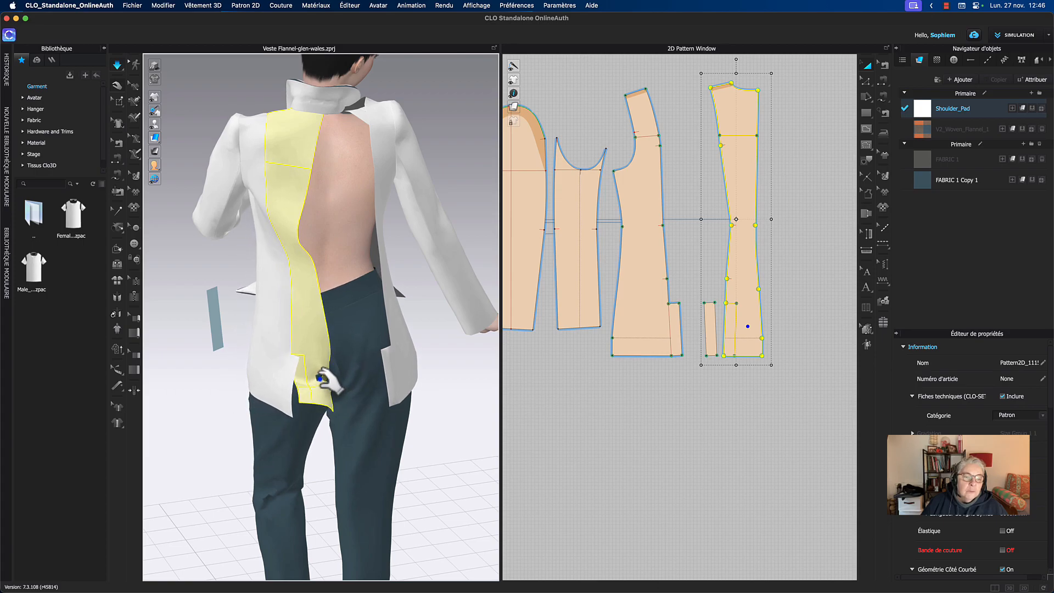
pyautogui.press('space')
pyautogui.click(269, 386)
pyautogui.click(295, 389)
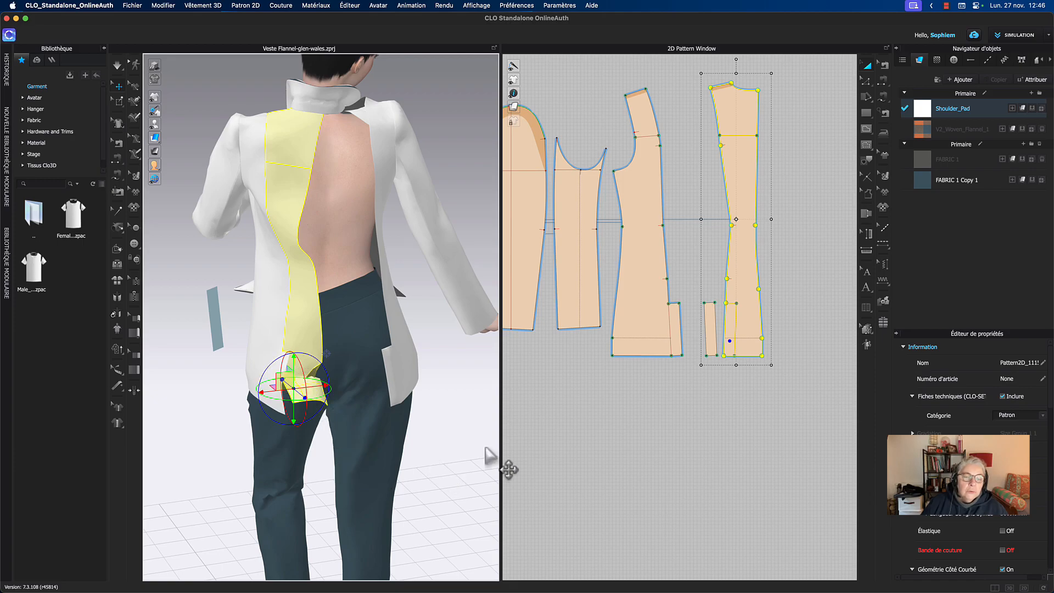
pyautogui.press('space')
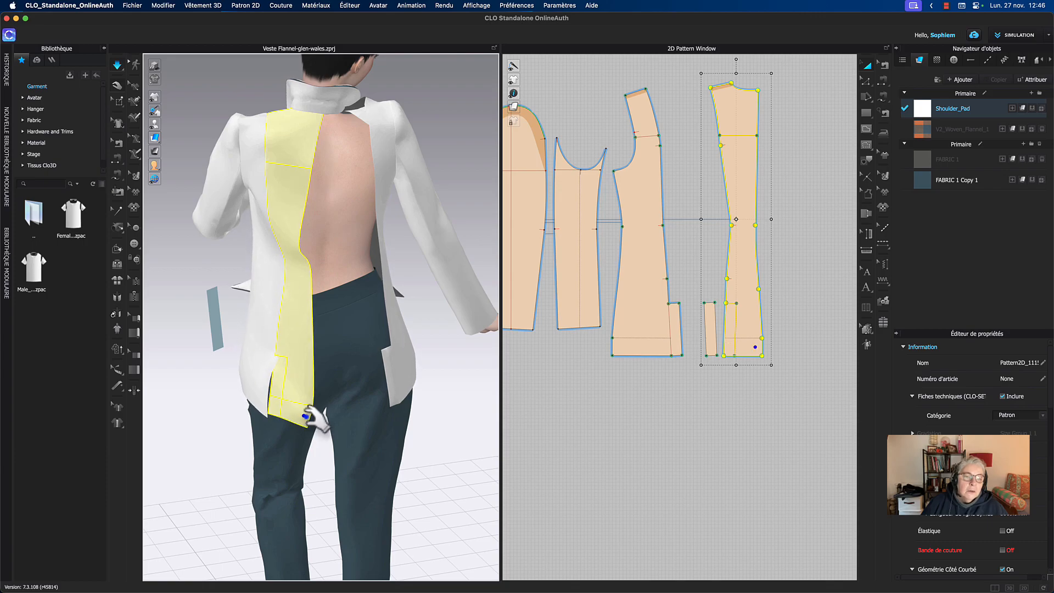
pyautogui.moveTo(312, 417); pyautogui.dragTo(316, 416)
pyautogui.click(631, 405)
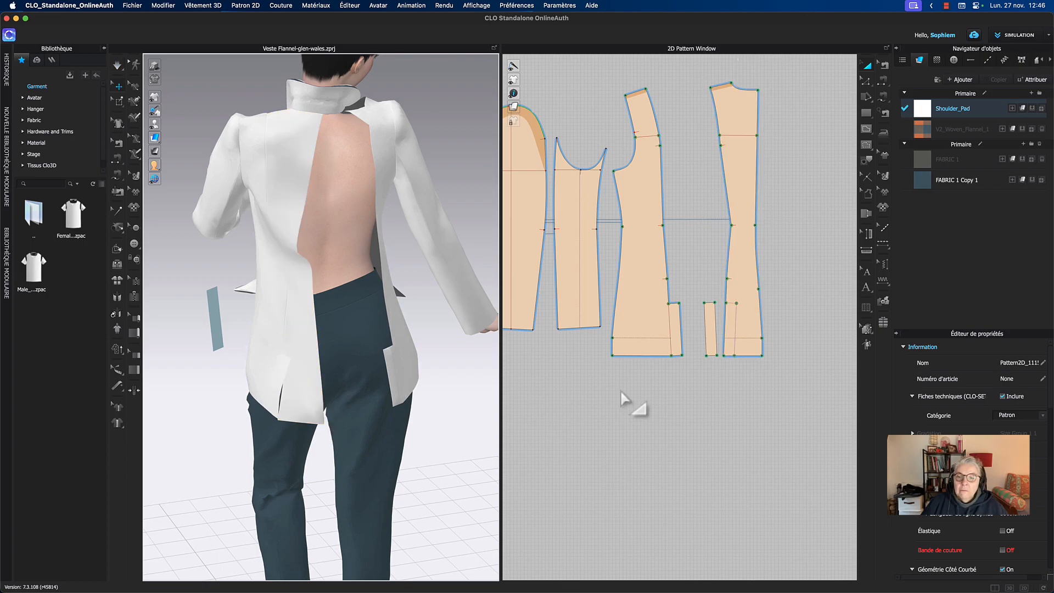
# - Pin the lower vent extension area of the centre back panel with the Pin (Box) tool and select the pinned area in 3D
pyautogui.click(119, 102)
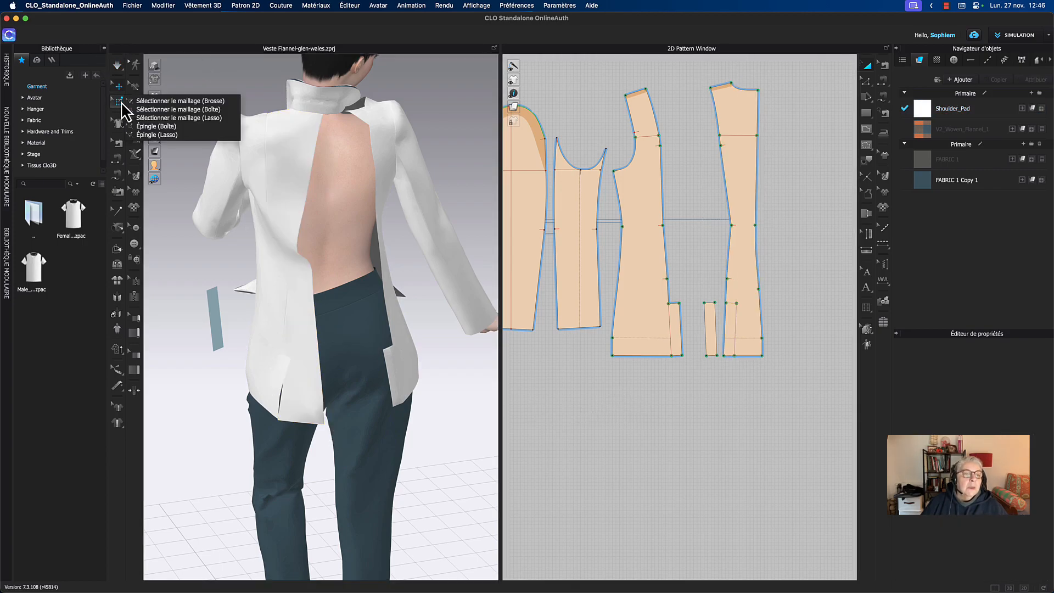
pyautogui.click(155, 127)
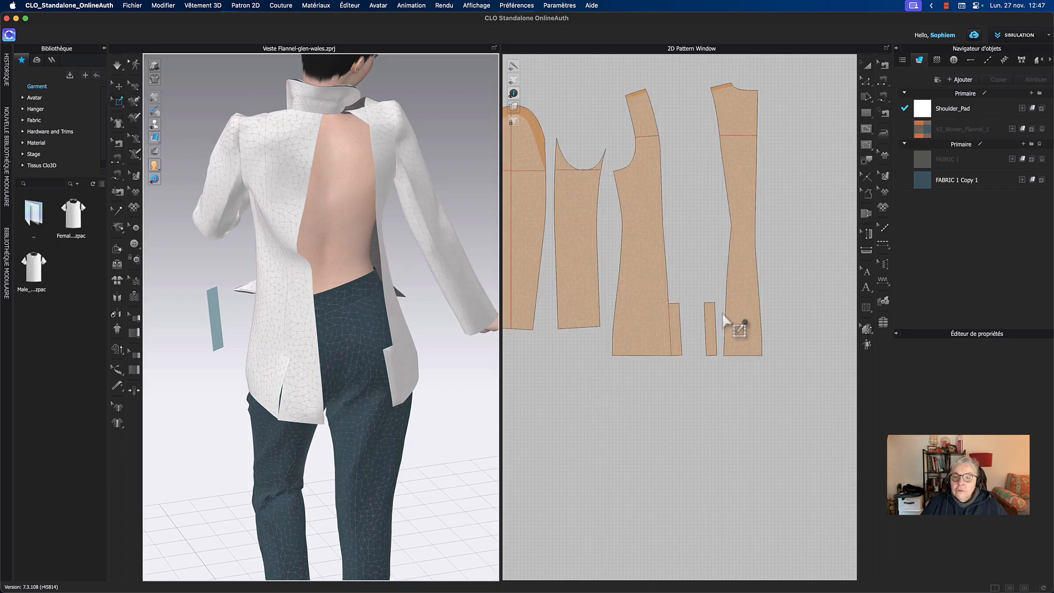
pyautogui.moveTo(722, 298); pyautogui.dragTo(743, 364)
pyautogui.click(285, 415)
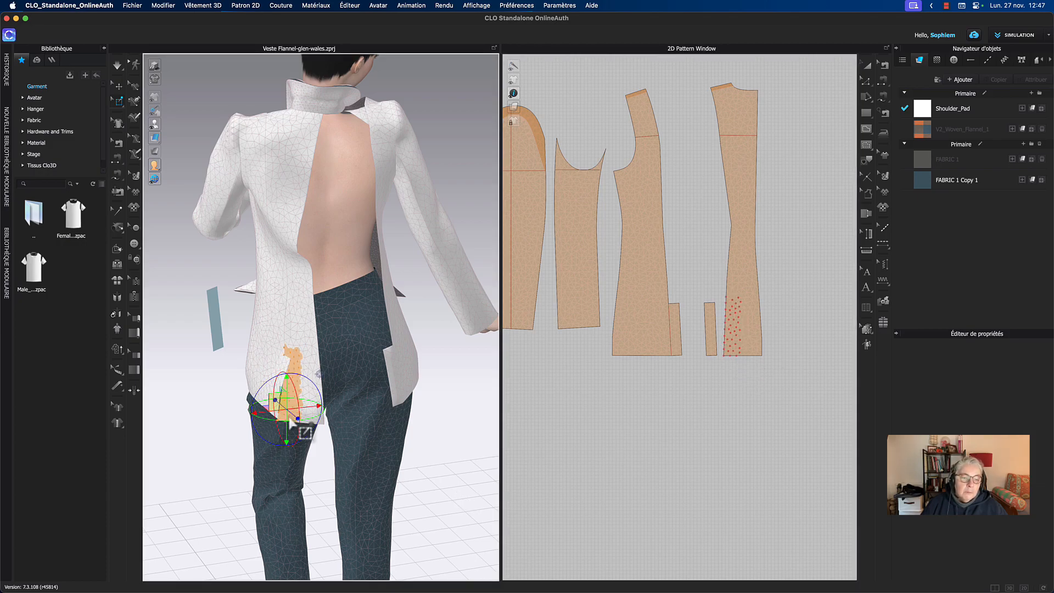
# - Move the pinned vent extension of the centre back panel outward from the body and sideways, clear of the side back panel
pyautogui.moveTo(447, 435); pyautogui.dragTo(373, 445, button='right')
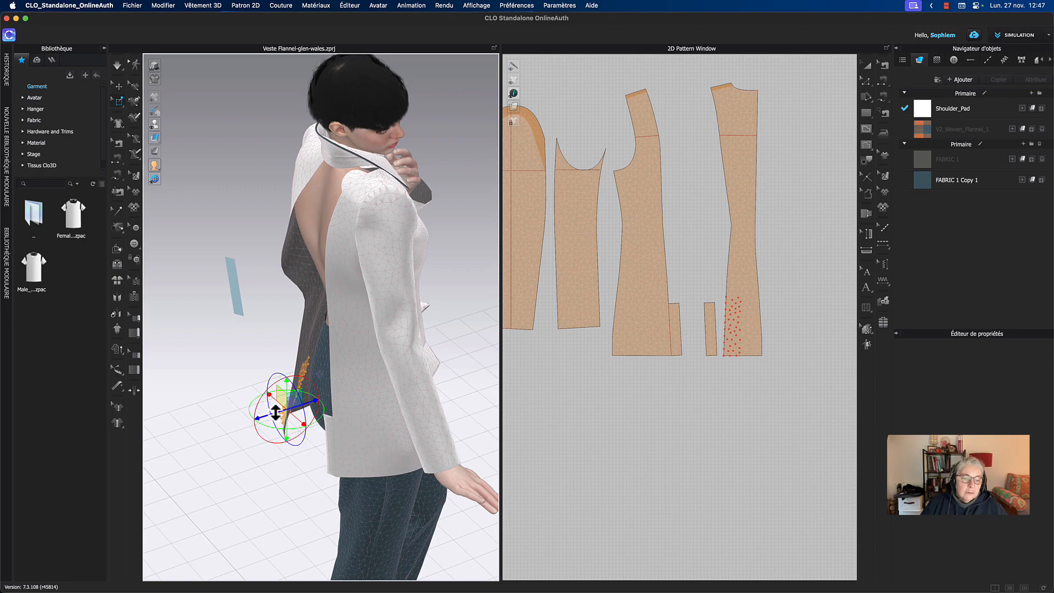
pyautogui.moveTo(276, 413); pyautogui.dragTo(226, 414)
pyautogui.moveTo(272, 367); pyautogui.dragTo(327, 372, button='right')
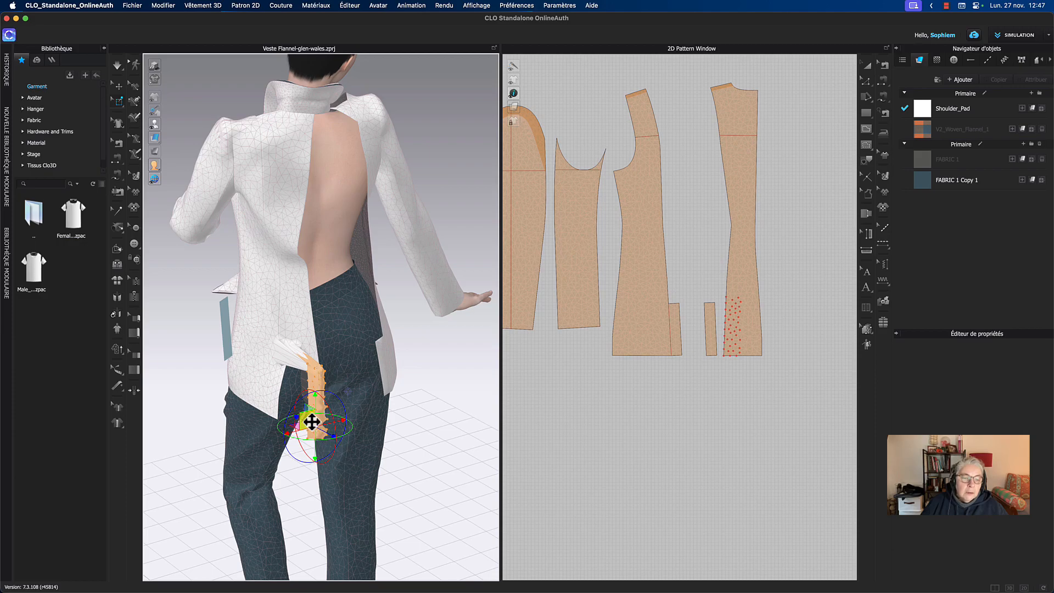
pyautogui.moveTo(304, 420); pyautogui.dragTo(262, 412)
pyautogui.moveTo(435, 419); pyautogui.dragTo(475, 422, button='right')
pyautogui.click(442, 411)
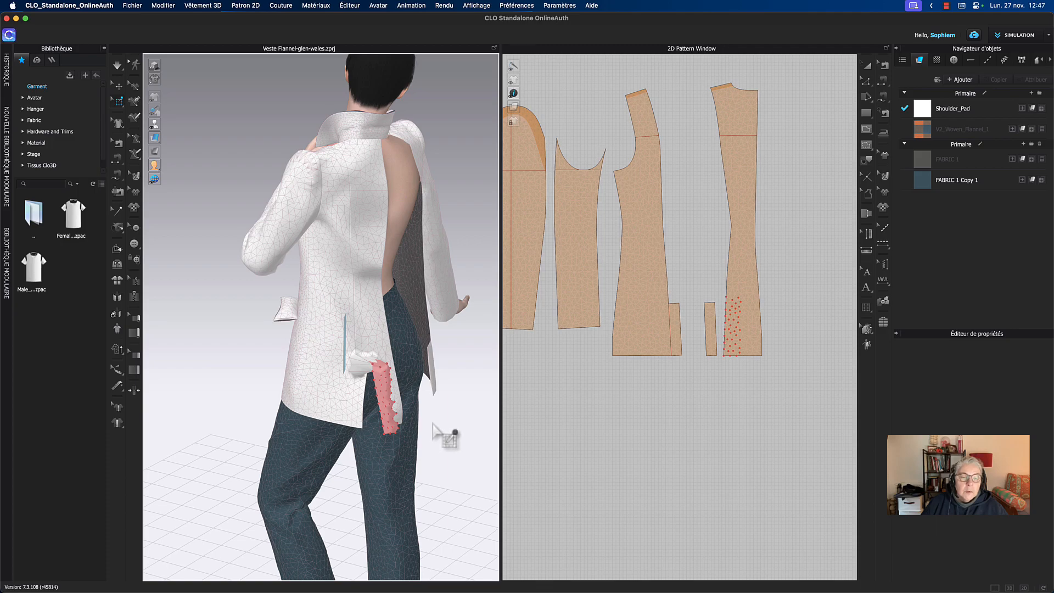
# - Try simulating the garment with the vent extension pinned, and undo that simulation
pyautogui.scroll(5, 433, 422)
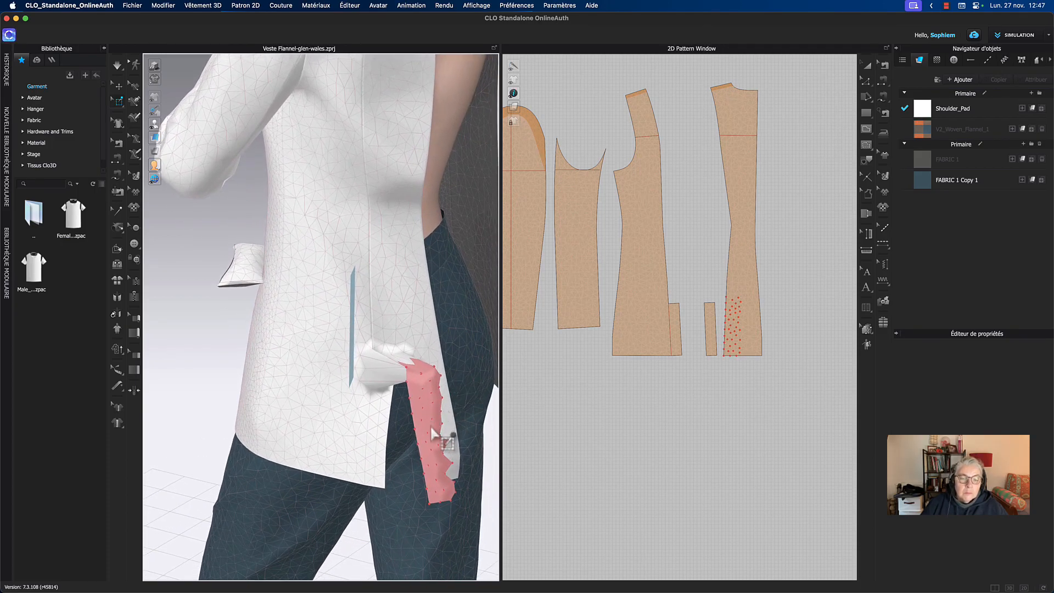
pyautogui.press('space')
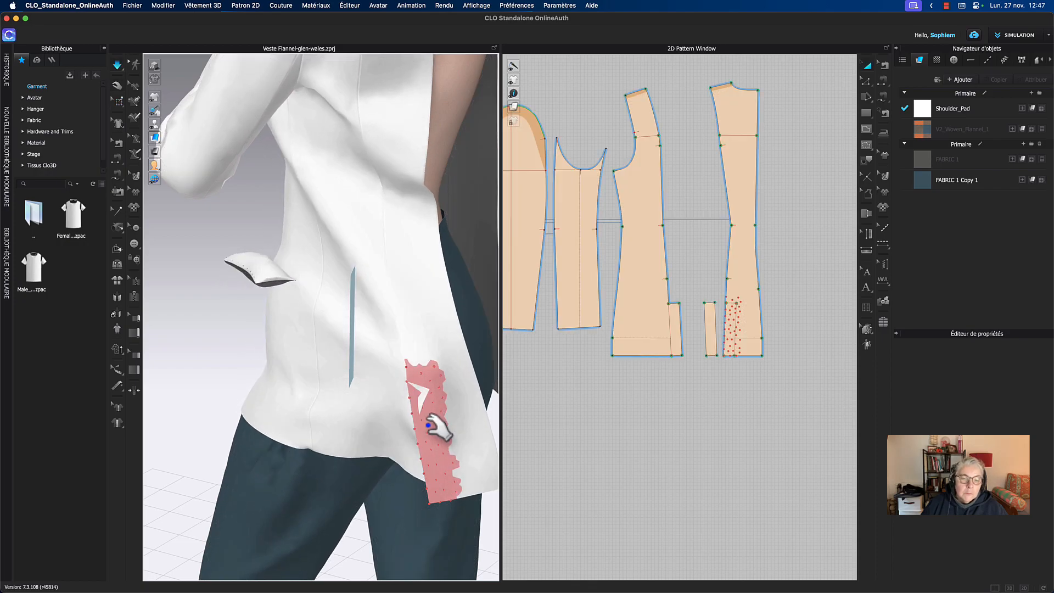
pyautogui.press('space')
pyautogui.click(433, 437)
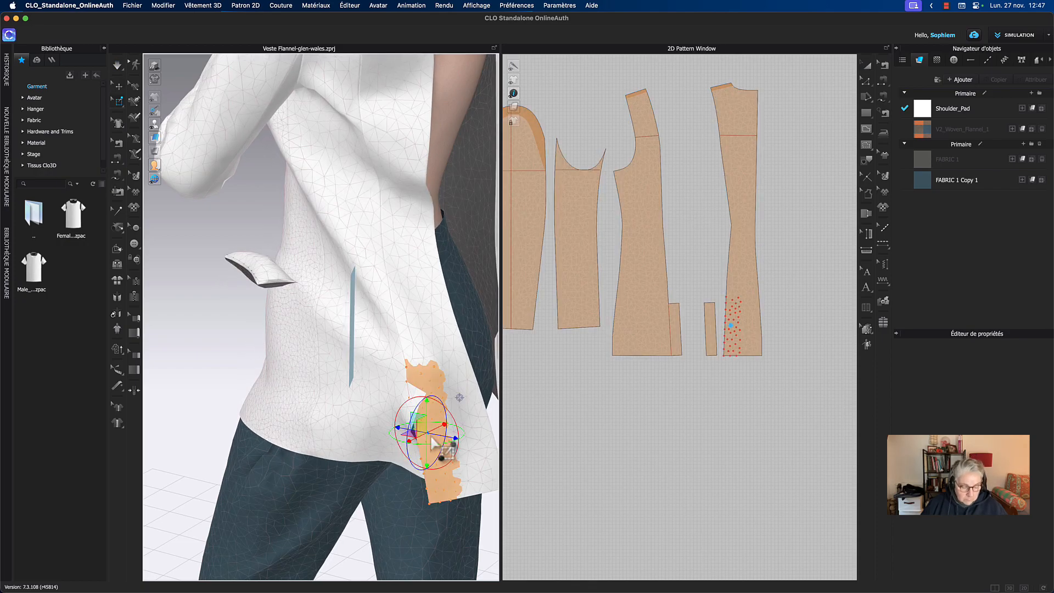
pyautogui.click(432, 438)
pyautogui.press('space')
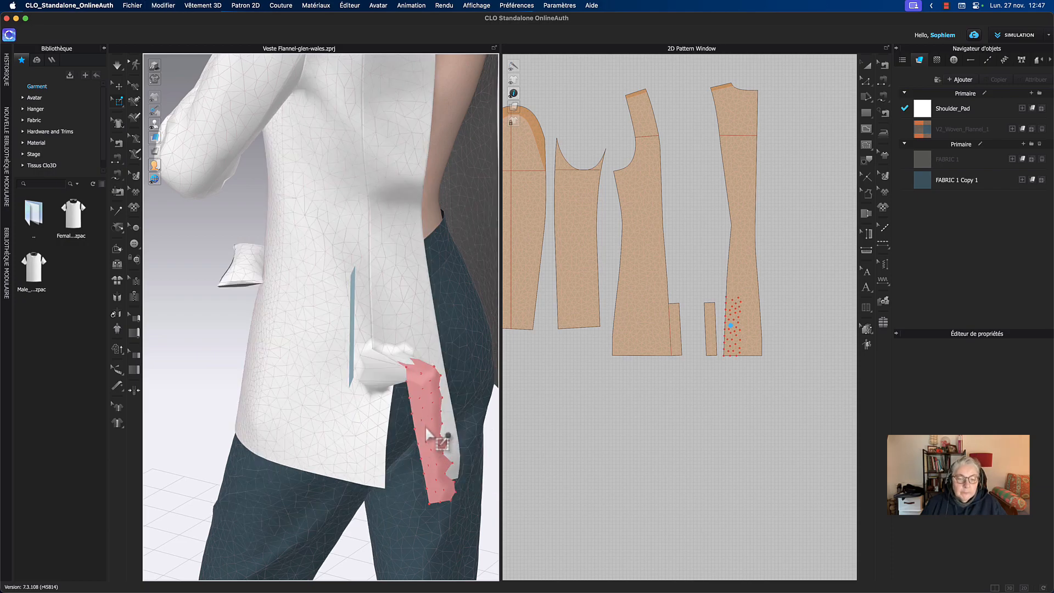
# - Delete all pins from the centre back panel's vent extension
pyautogui.click(431, 436)
pyautogui.rightClick(428, 427)
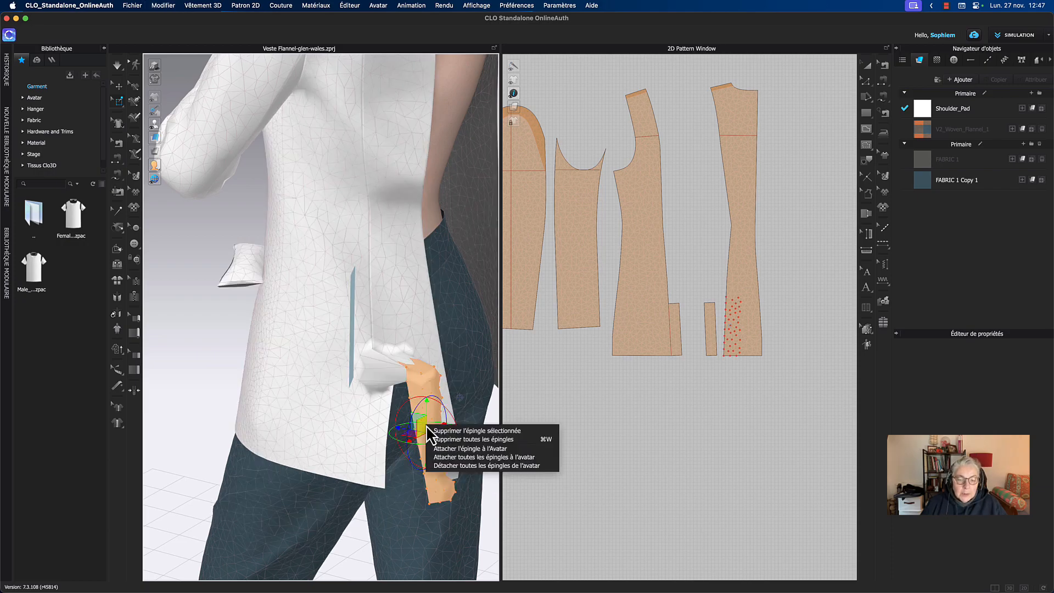
pyautogui.click(470, 440)
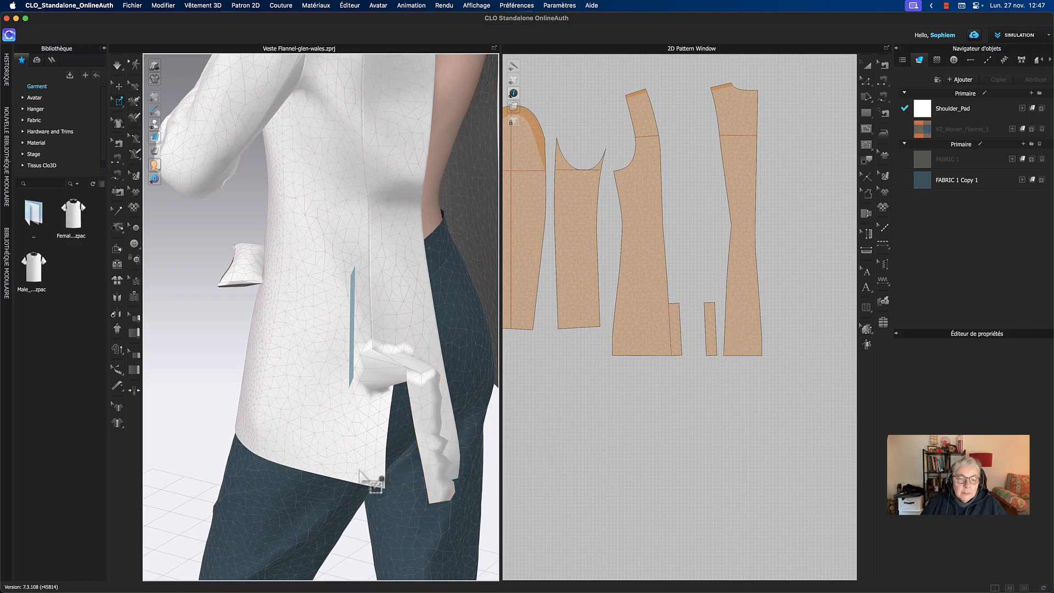
# - Simulate the unpinned garment and pull the lower centre back panel at the vent over the side back panel
pyautogui.press('space')
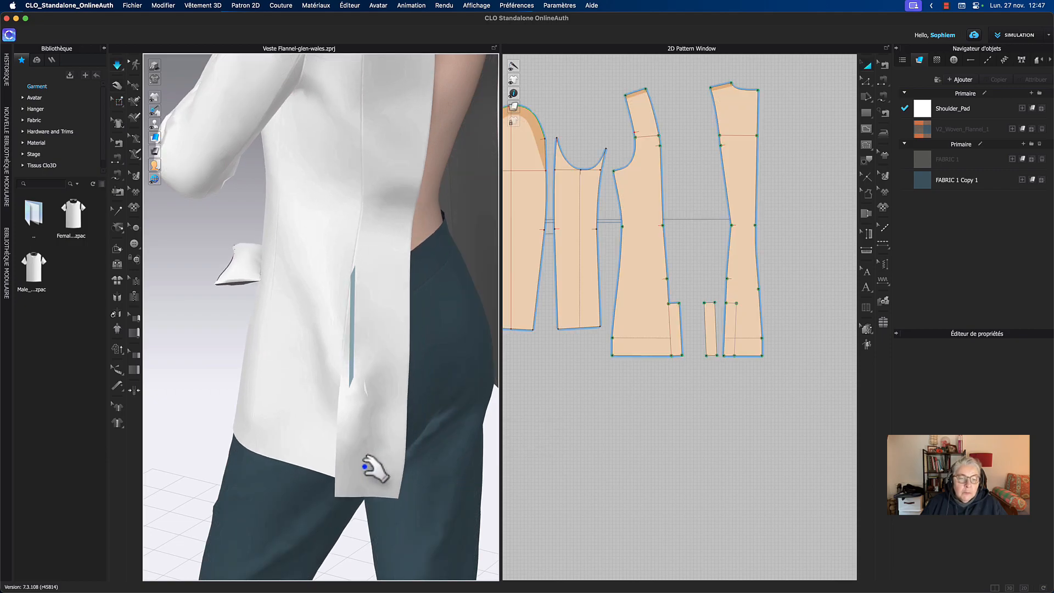
pyautogui.press('space')
pyautogui.moveTo(348, 452); pyautogui.dragTo(460, 443, button='middle')
pyautogui.press('space')
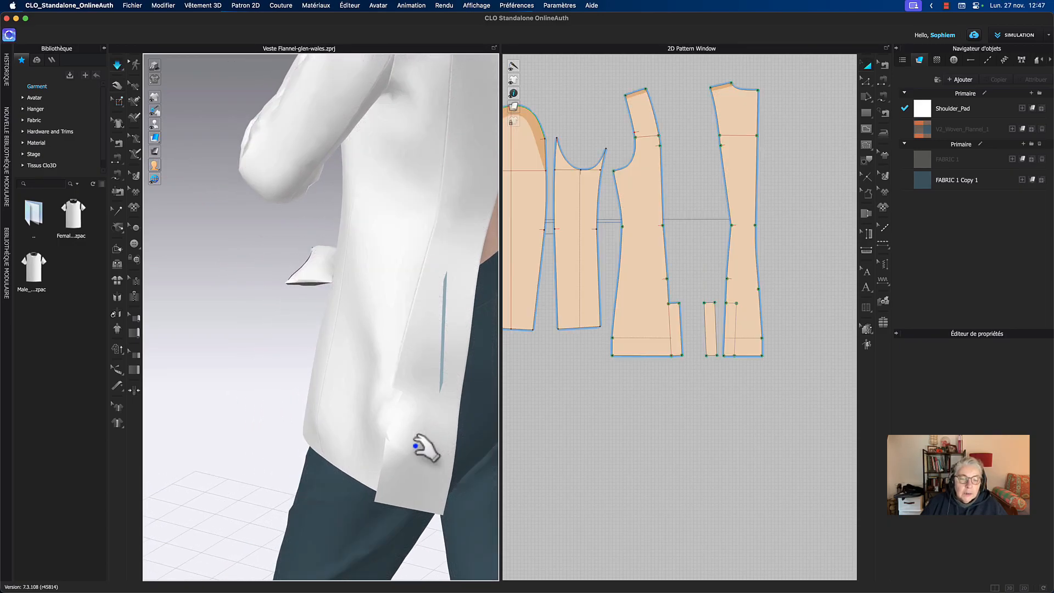
pyautogui.click(386, 444)
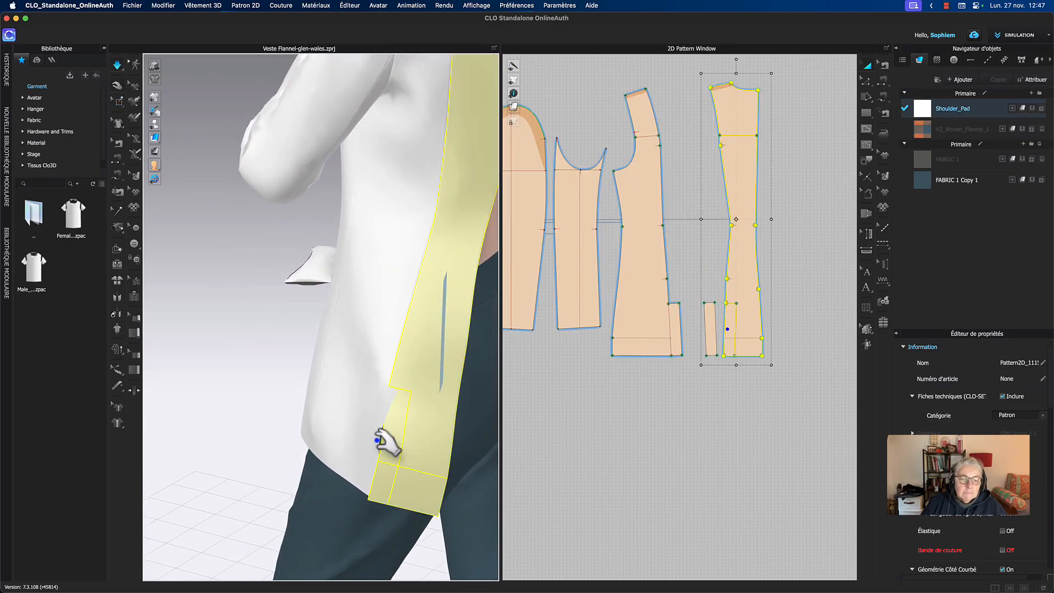
pyautogui.moveTo(373, 445); pyautogui.dragTo(379, 439)
pyautogui.press('space')
# - Pin a small area near the top of the side back panel's vent extension and select it for moving
pyautogui.moveTo(386, 421); pyautogui.dragTo(435, 425, button='right')
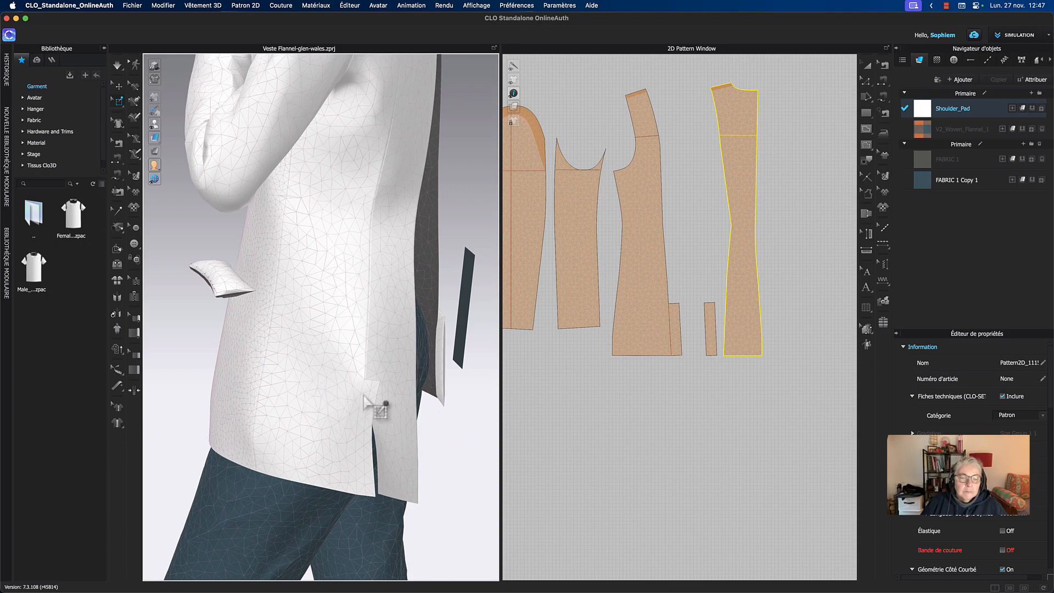
pyautogui.moveTo(360, 385); pyautogui.dragTo(369, 397)
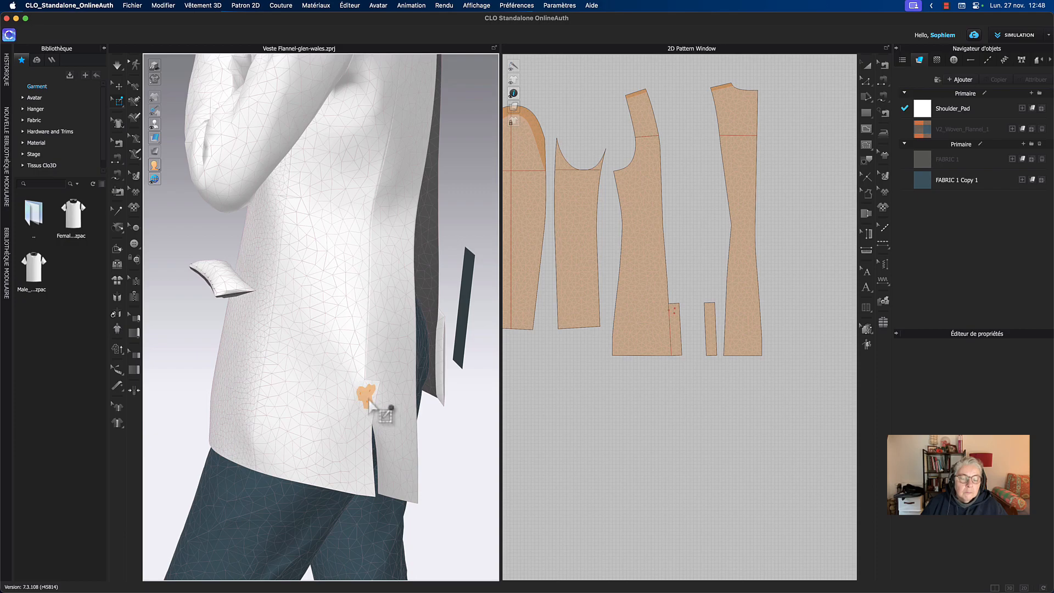
pyautogui.rightClick(370, 404)
pyautogui.click(369, 403)
pyautogui.click(368, 402)
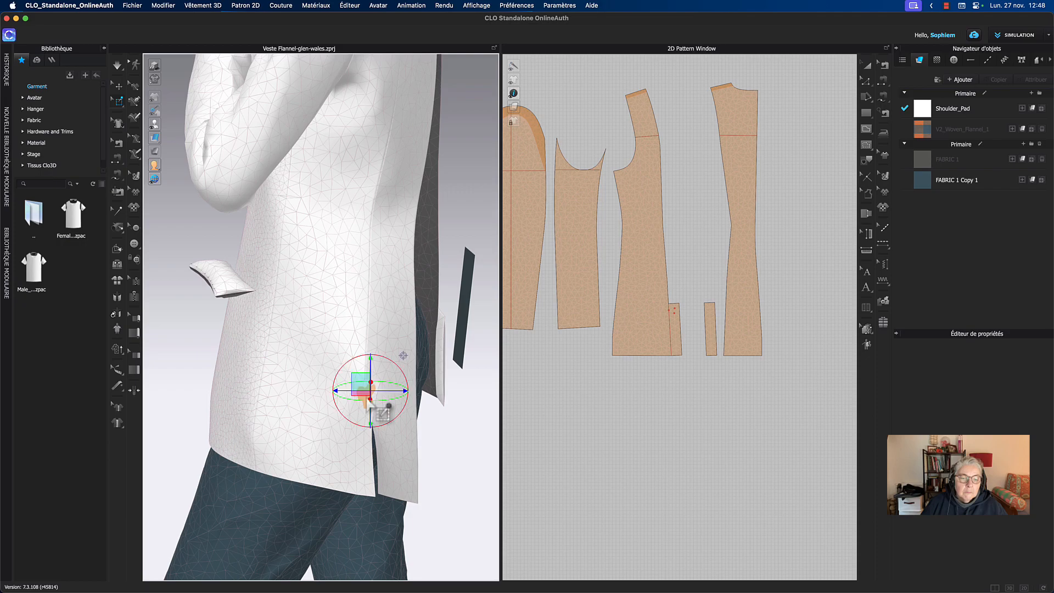
# - Push the pinned top of the side back vent extension inward, underneath the centre back panel
pyautogui.moveTo(434, 401); pyautogui.dragTo(407, 399, button='right')
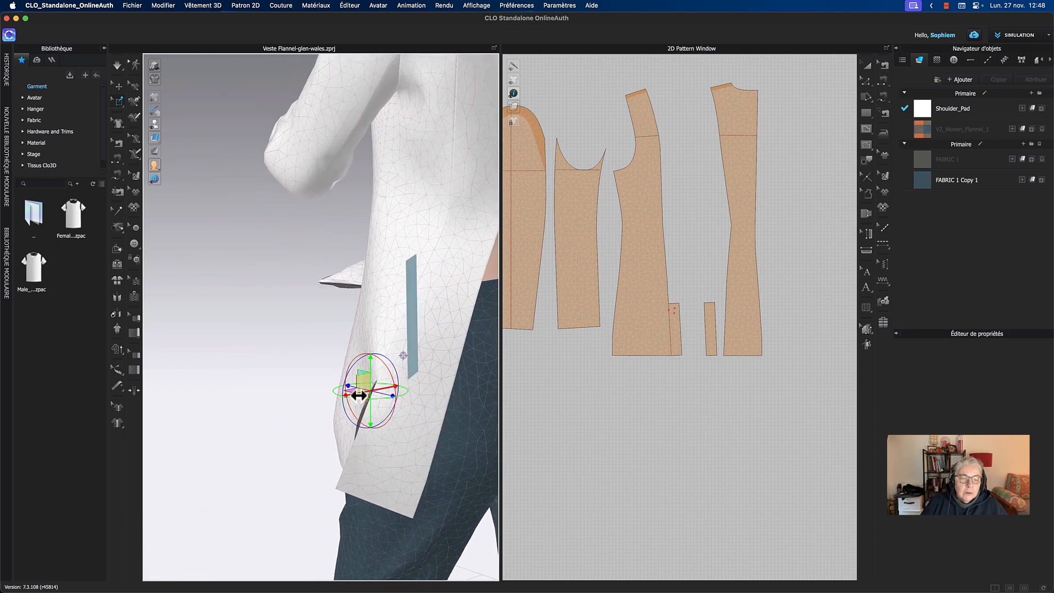
pyautogui.moveTo(358, 395); pyautogui.dragTo(383, 390)
pyautogui.moveTo(309, 396); pyautogui.dragTo(337, 396, button='right')
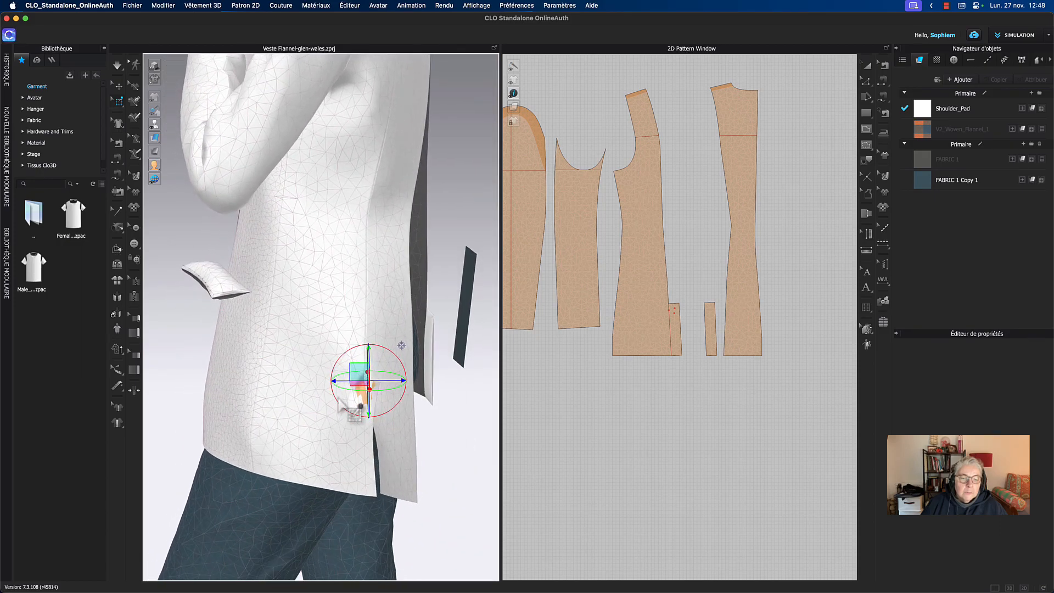
pyautogui.click(456, 417)
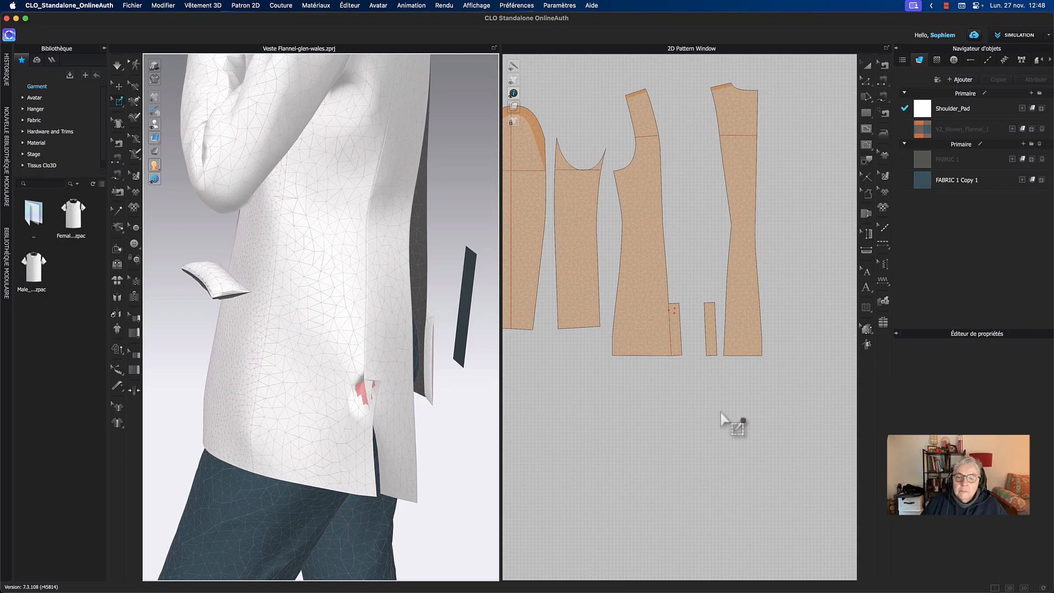
# - Simulate the garment with the top of the side back vent extension pinned so the vent layers resettle
pyautogui.scroll(3, 437, 420)
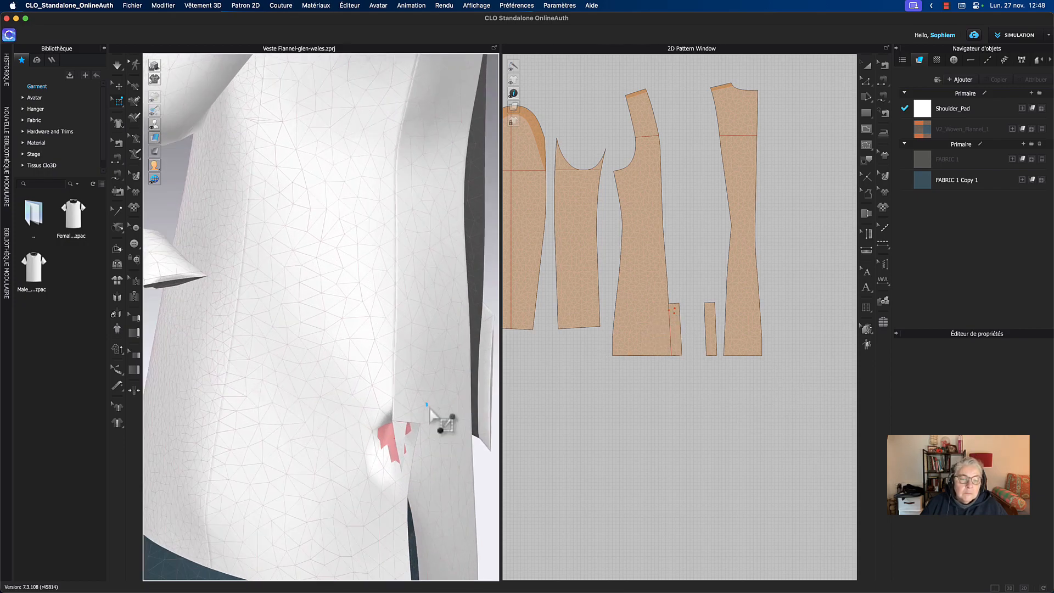
pyautogui.scroll(2, 437, 417)
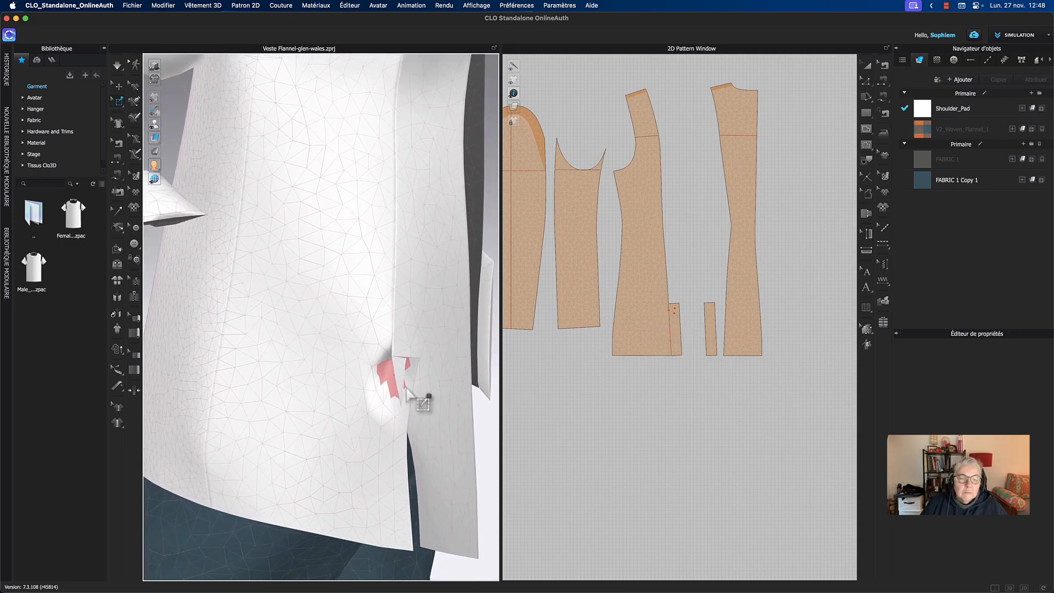
pyautogui.press('space')
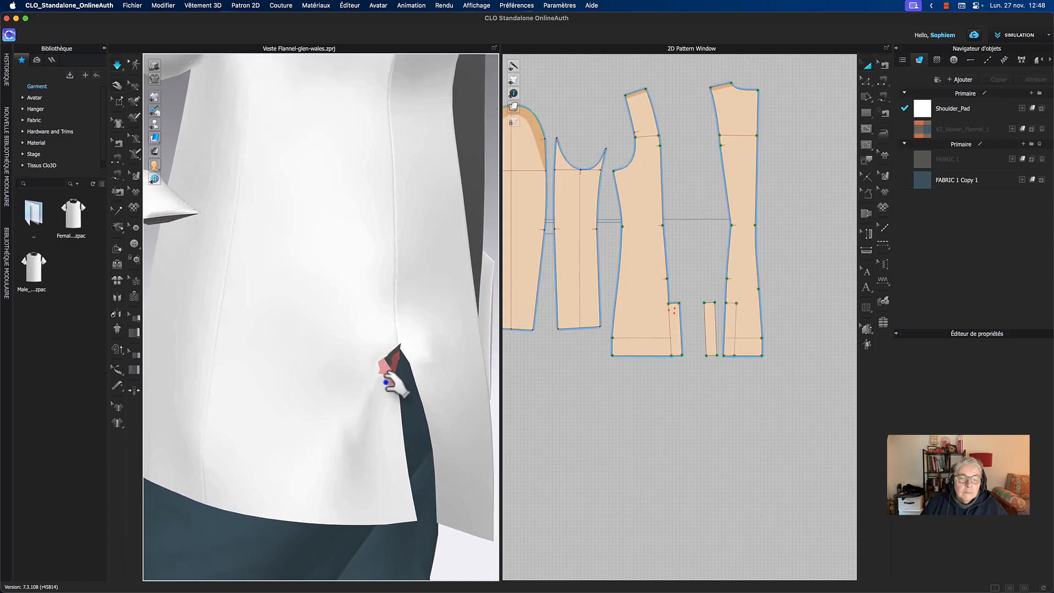
pyautogui.press('space')
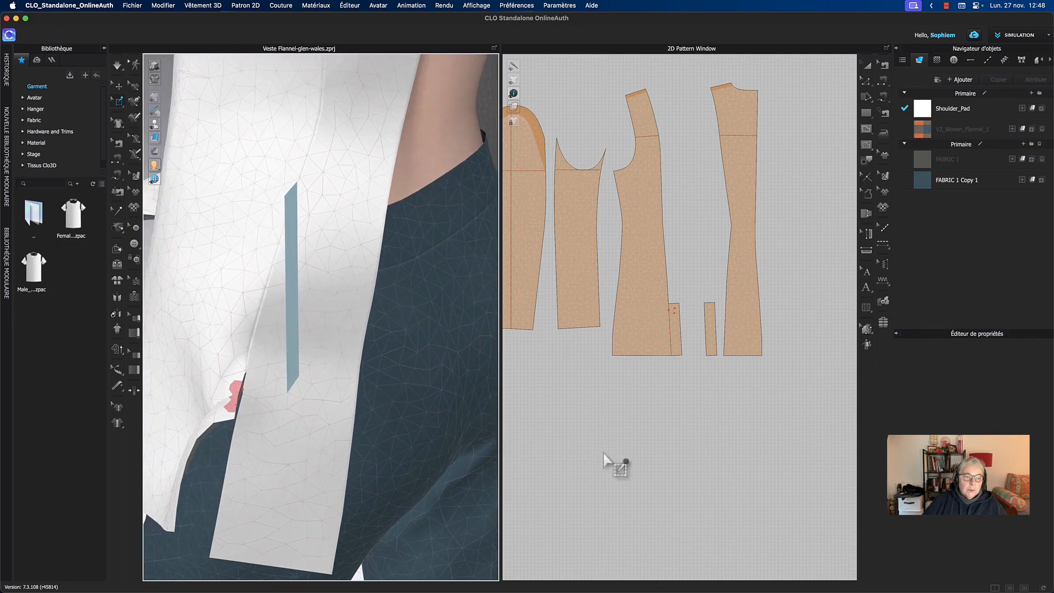
# - Simulate again with the pins in place and check the vent overlap from the side and the back
pyautogui.scroll(-5, 268, 425)
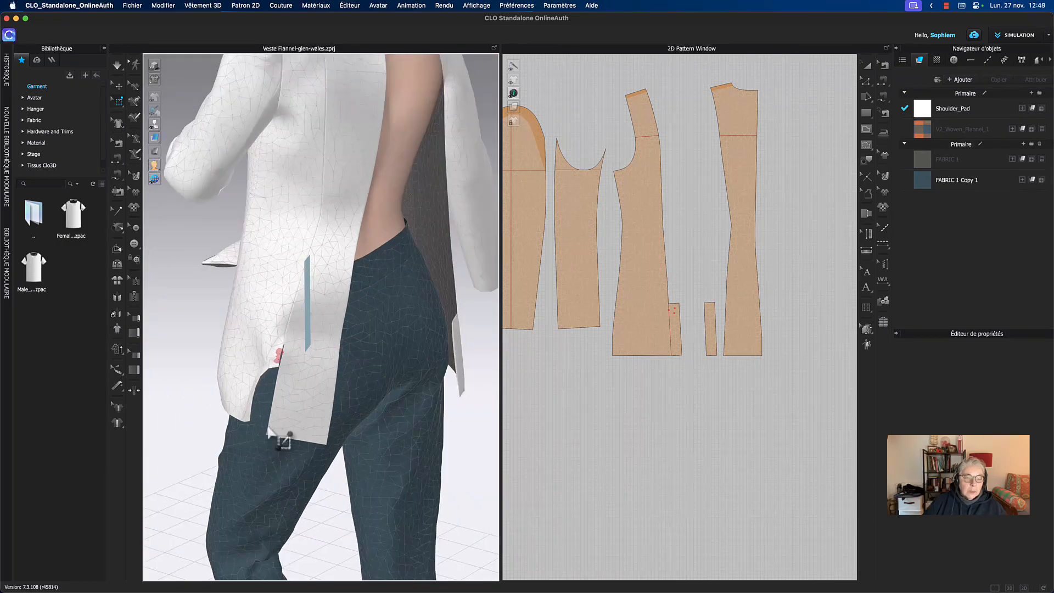
pyautogui.moveTo(181, 339); pyautogui.dragTo(358, 336, button='right')
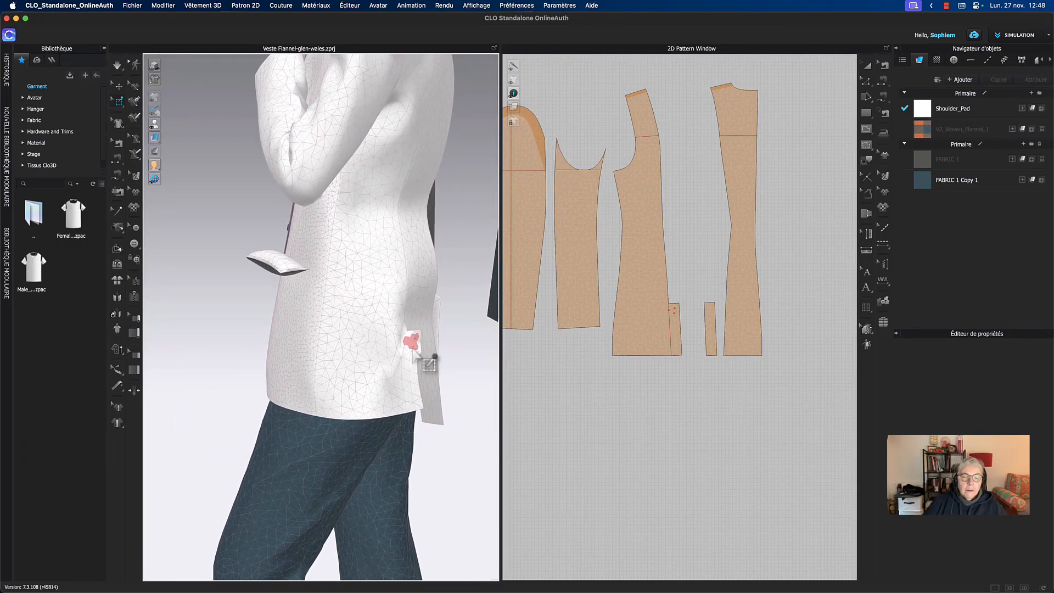
pyautogui.moveTo(448, 383); pyautogui.dragTo(323, 364, button='right')
pyautogui.press('space')
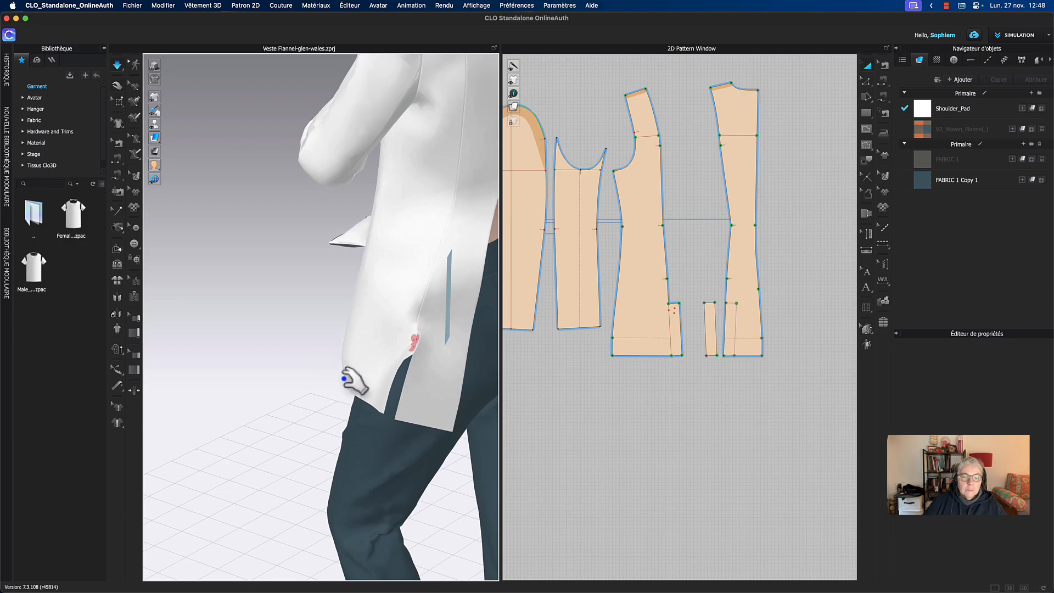
pyautogui.moveTo(234, 363); pyautogui.dragTo(330, 381, button='right')
pyautogui.moveTo(425, 402); pyautogui.dragTo(387, 407, button='right')
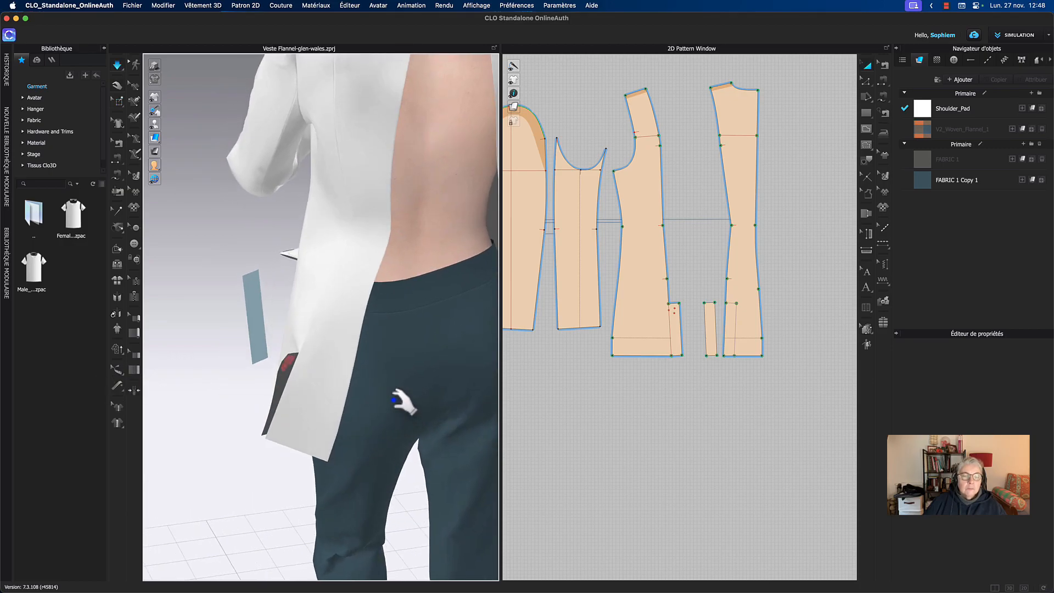
pyautogui.press('space')
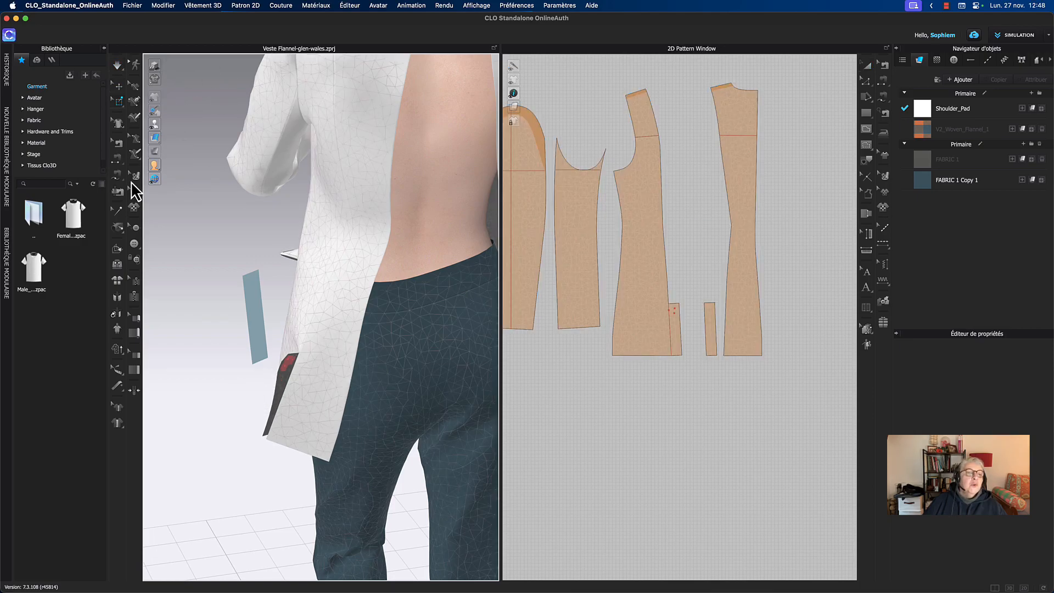
# - Open the last custom avatar in the Female_V2 avatar library to replace the current one, and cancel the pose and size choice
pyautogui.click(35, 95)
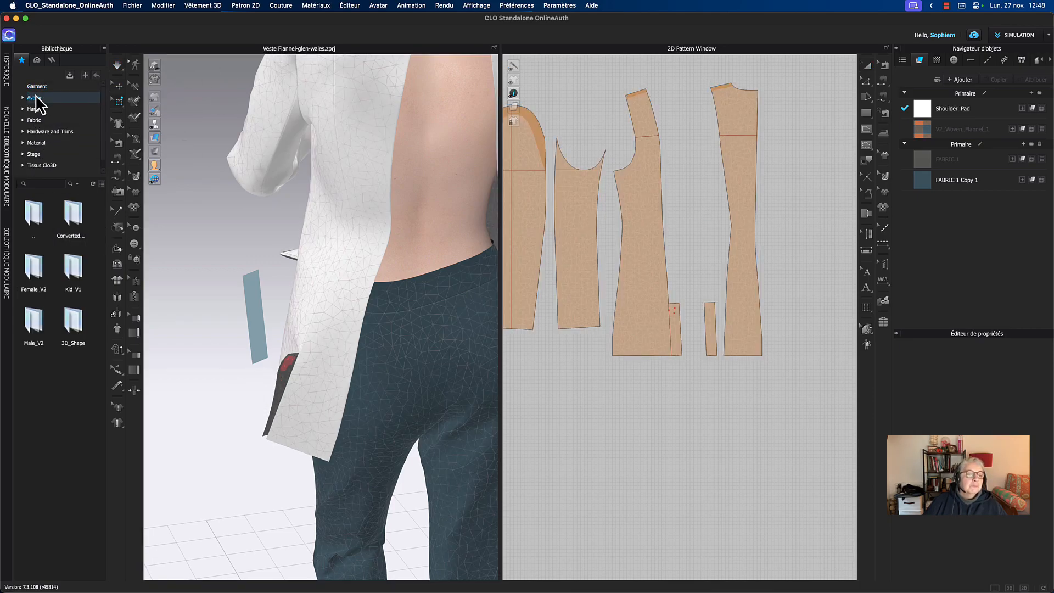
pyautogui.doubleClick(36, 282)
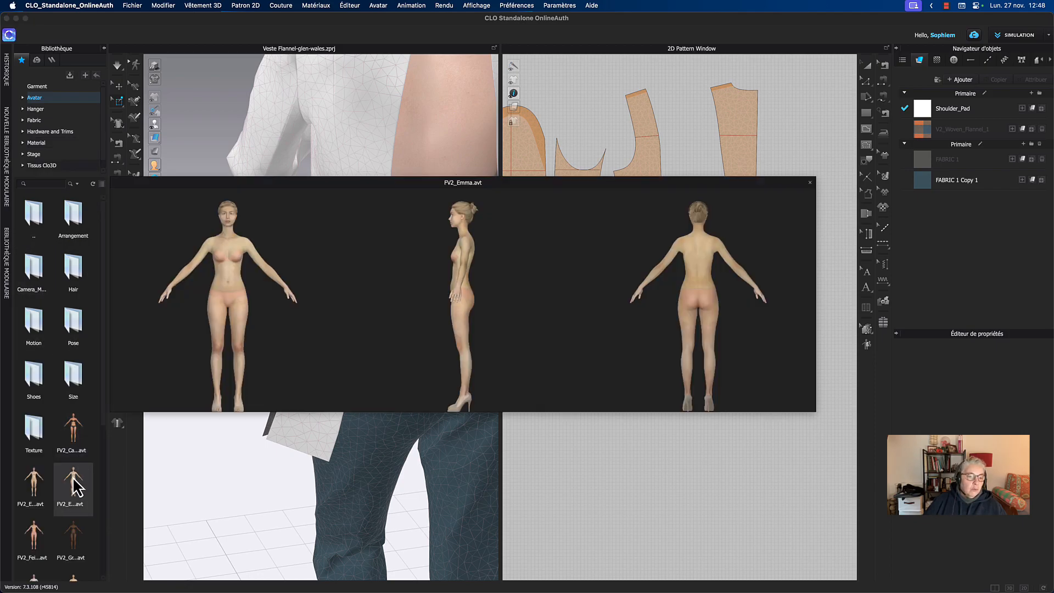
pyautogui.scroll(-5, 64, 532)
pyautogui.moveTo(58, 524)
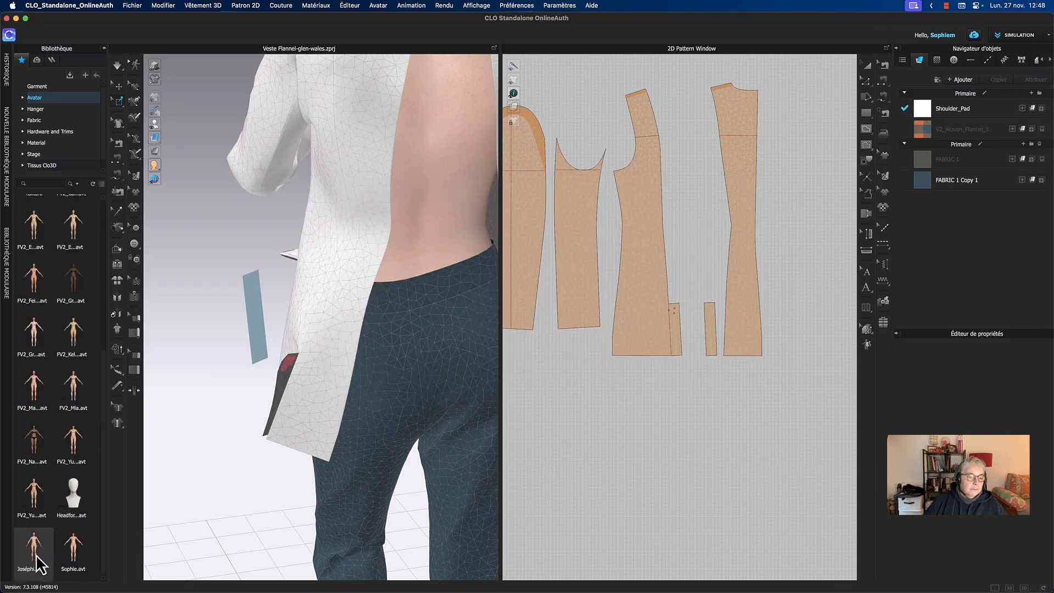
pyautogui.moveTo(34, 563)
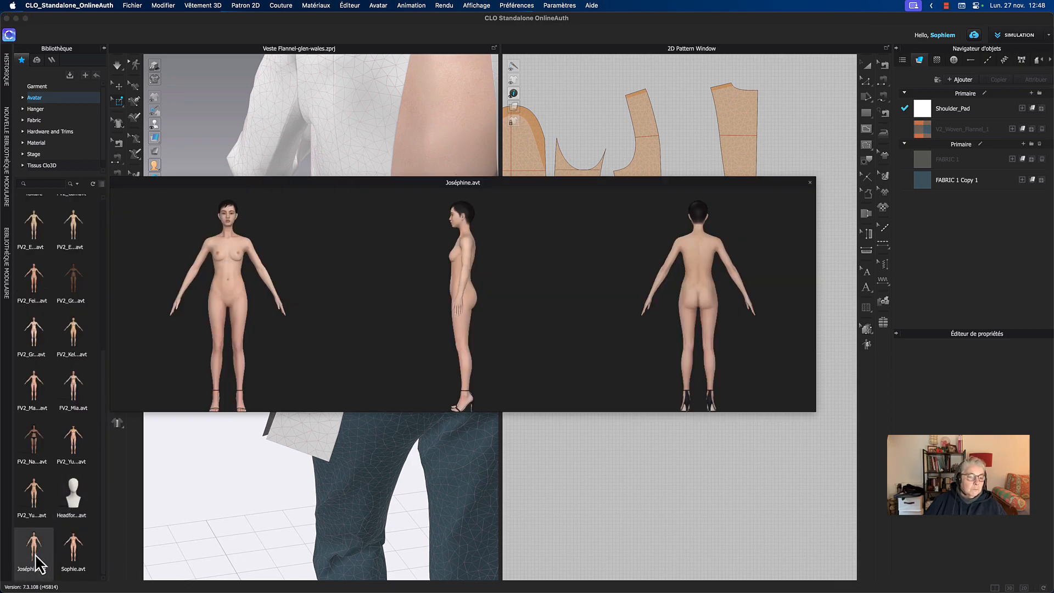
pyautogui.doubleClick(77, 543)
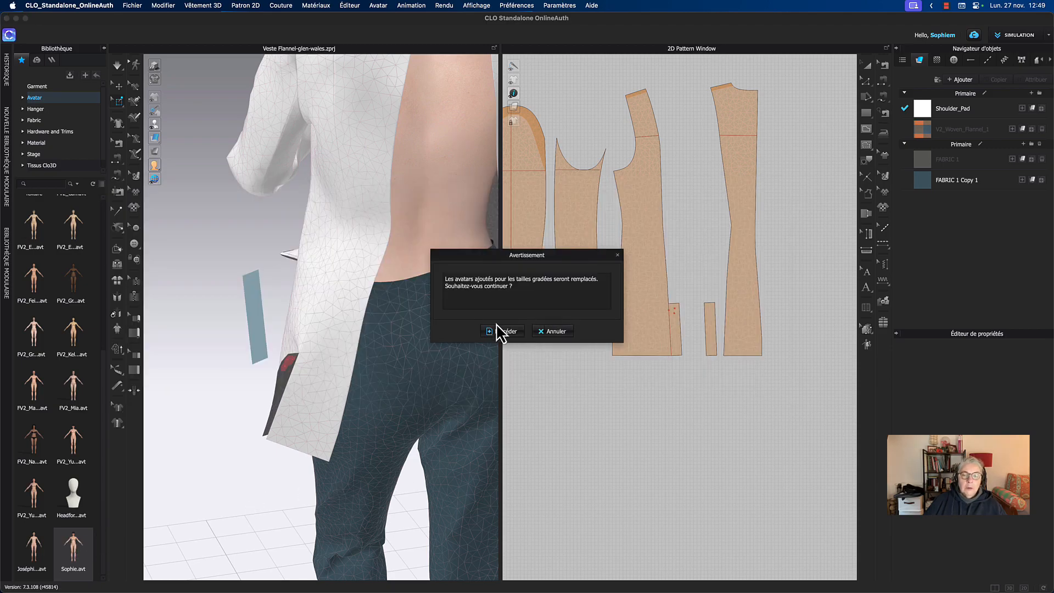
pyautogui.click(509, 333)
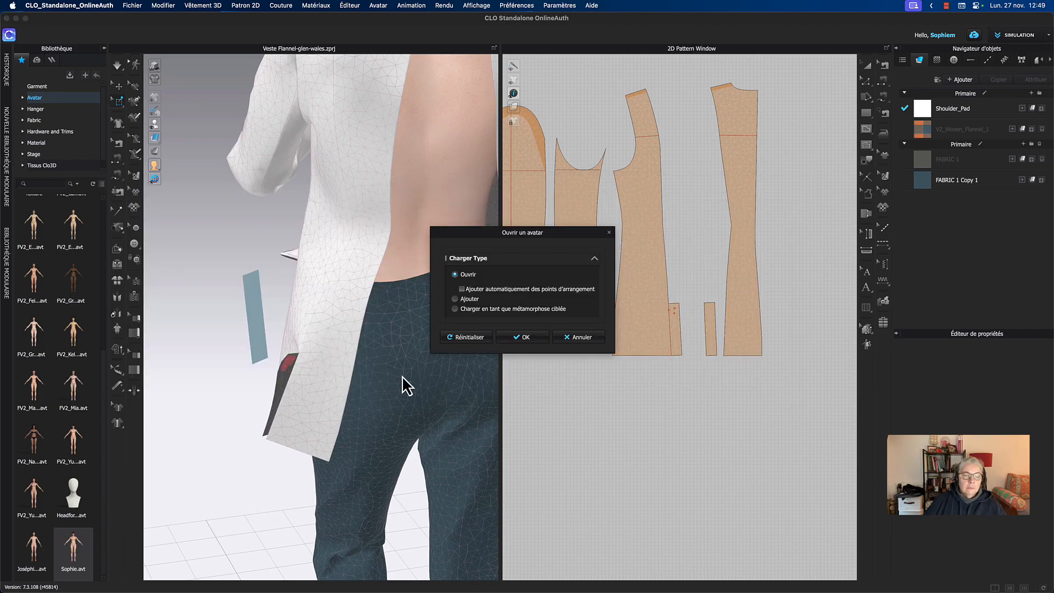
pyautogui.click(526, 337)
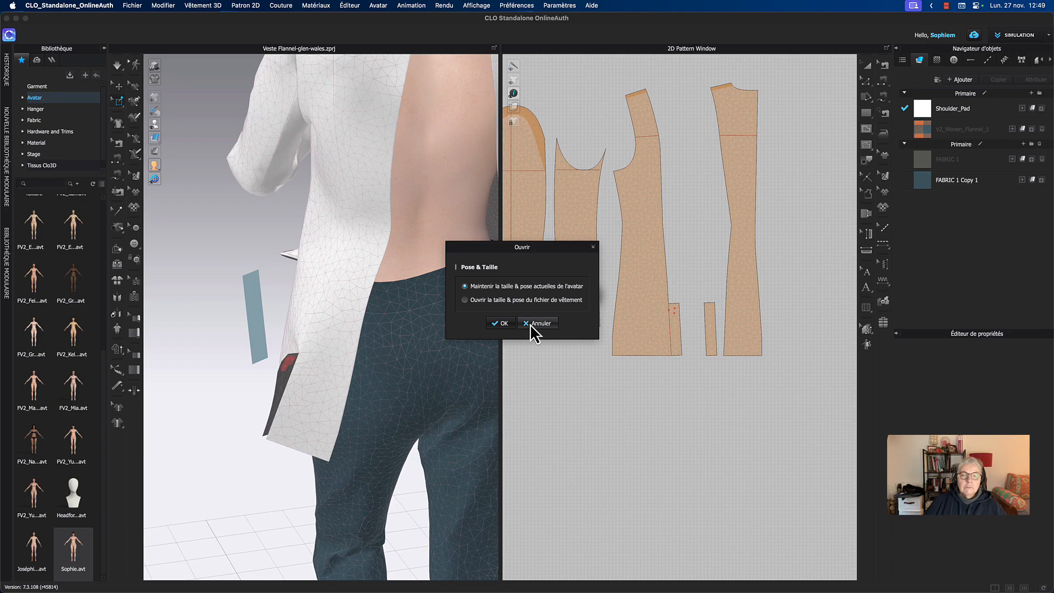
pyautogui.click(536, 324)
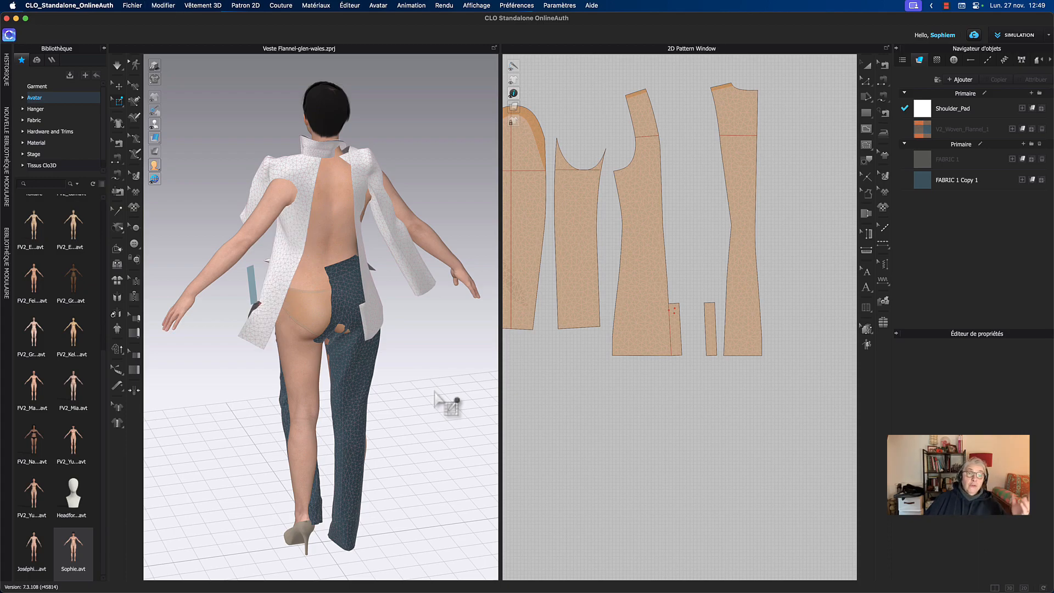
# - Reopen the recent project Veste Flannel-glen-wales.zprj with its garment, avatar and render properties
pyautogui.click(135, 6)
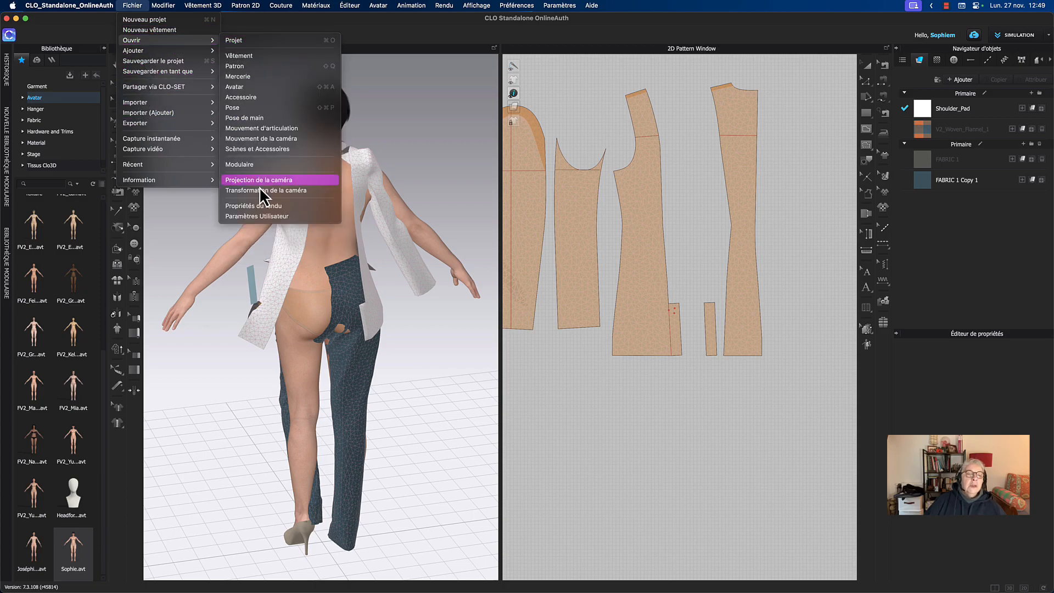
pyautogui.moveTo(187, 164)
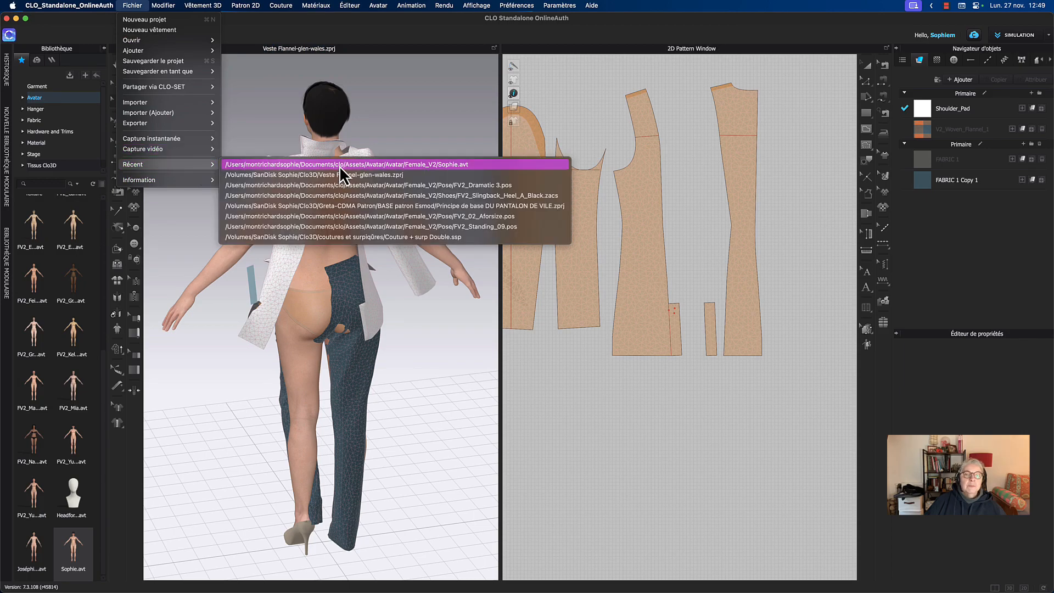
pyautogui.click(403, 174)
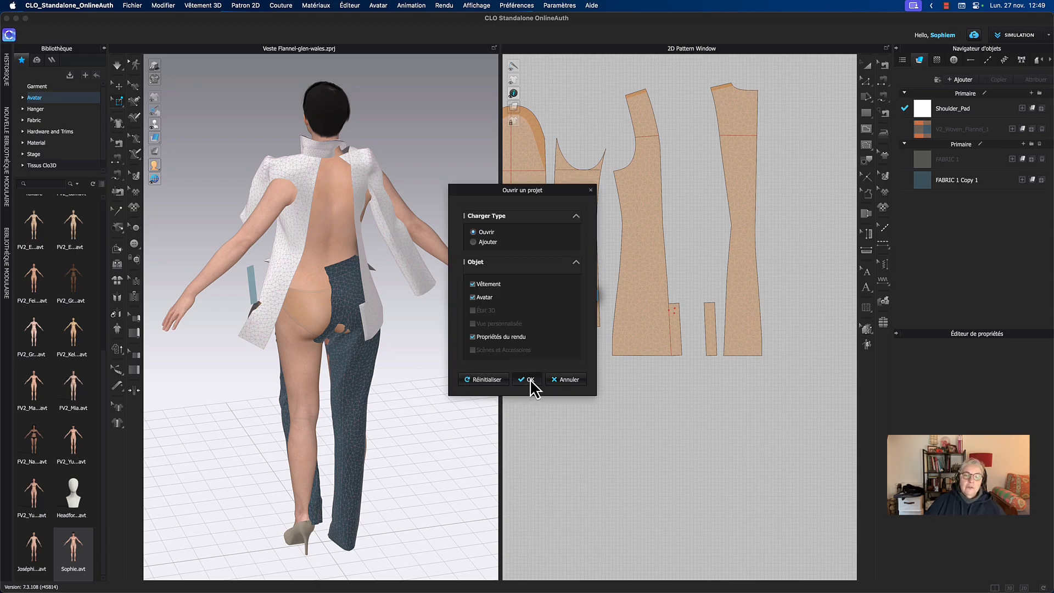
pyautogui.click(529, 378)
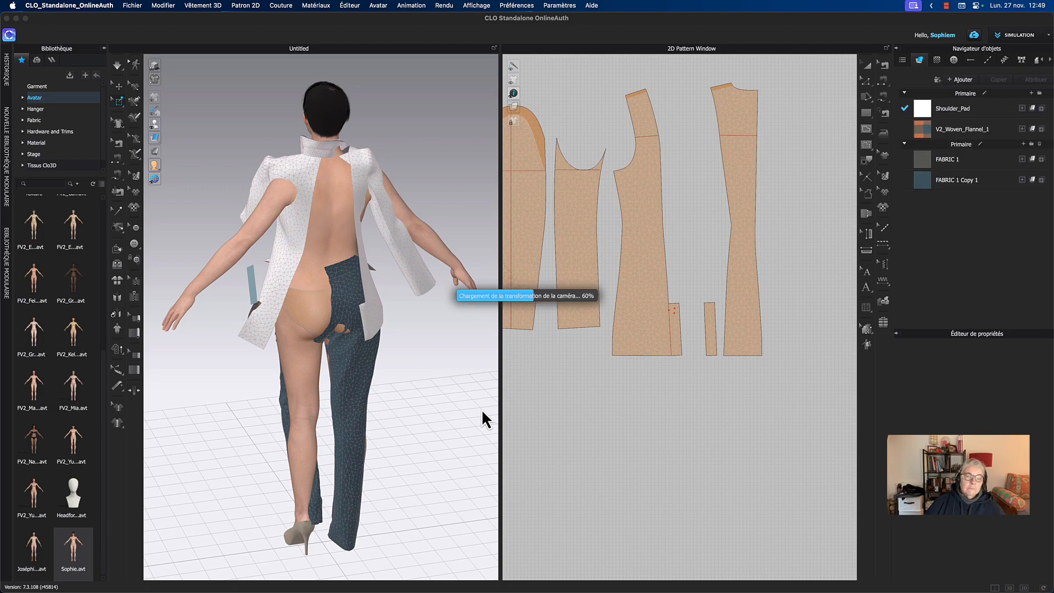
# - Move the centre back pattern piece away from the side back piece in 2D and compare their vent extensions
pyautogui.moveTo(461, 377); pyautogui.dragTo(475, 346, button='middle')
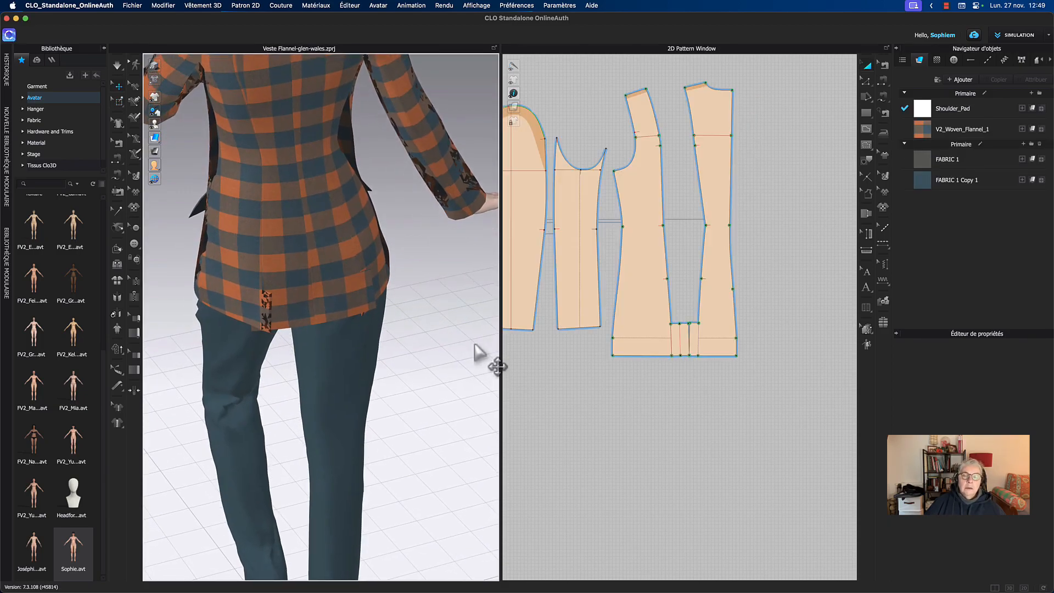
pyautogui.moveTo(550, 351); pyautogui.dragTo(525, 355, button='middle')
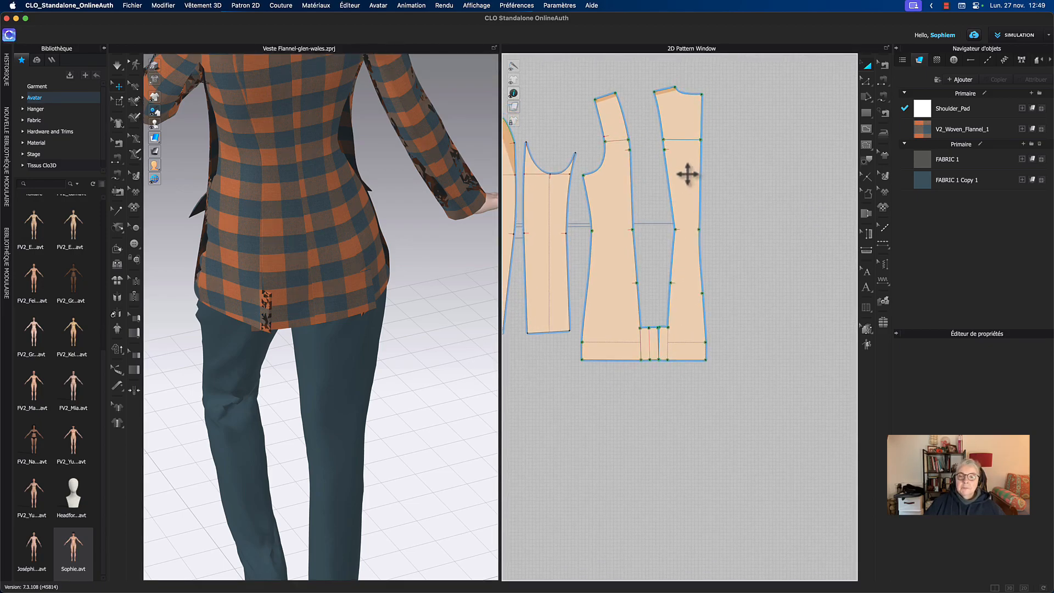
pyautogui.moveTo(687, 172); pyautogui.dragTo(710, 172)
pyautogui.moveTo(400, 365); pyautogui.dragTo(395, 376, button='middle')
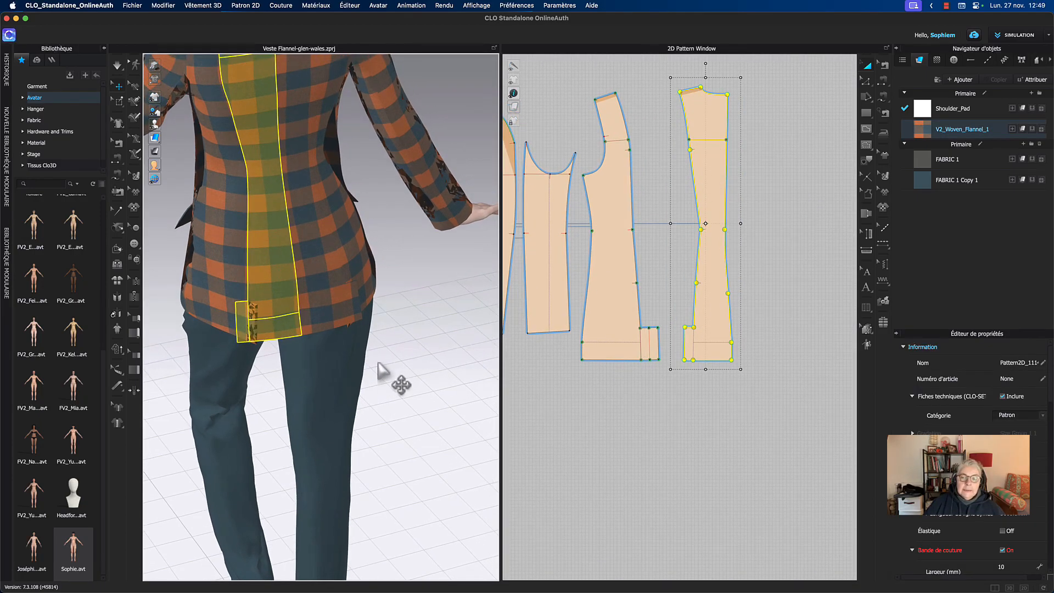
pyautogui.scroll(5, 647, 419)
pyautogui.moveTo(667, 400); pyautogui.dragTo(675, 421, button='middle')
pyautogui.moveTo(407, 341); pyautogui.dragTo(430, 403, button='middle')
pyautogui.scroll(1, 423, 340)
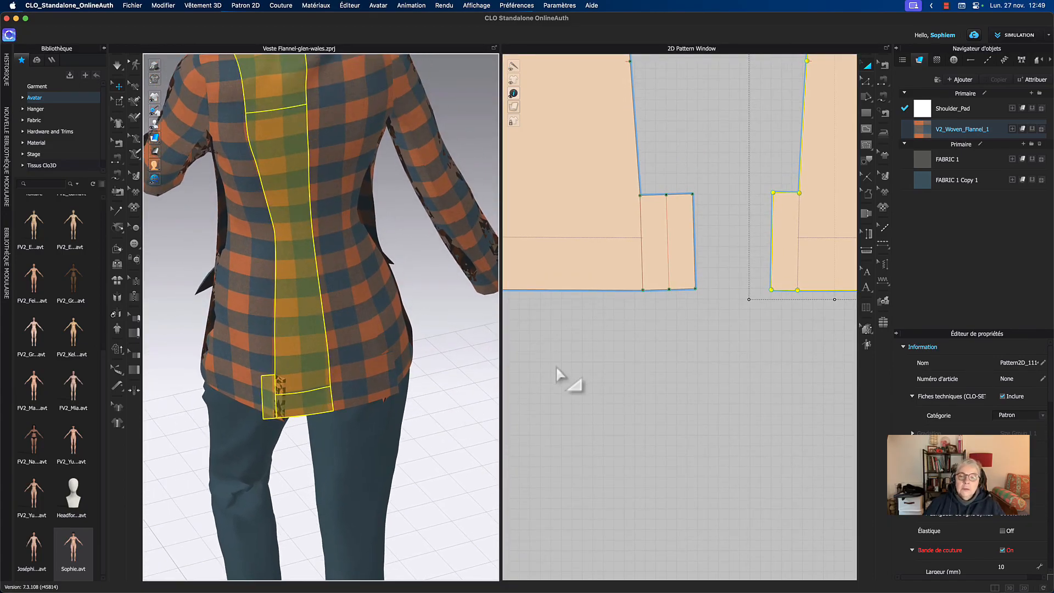
pyautogui.scroll(-5, 563, 377)
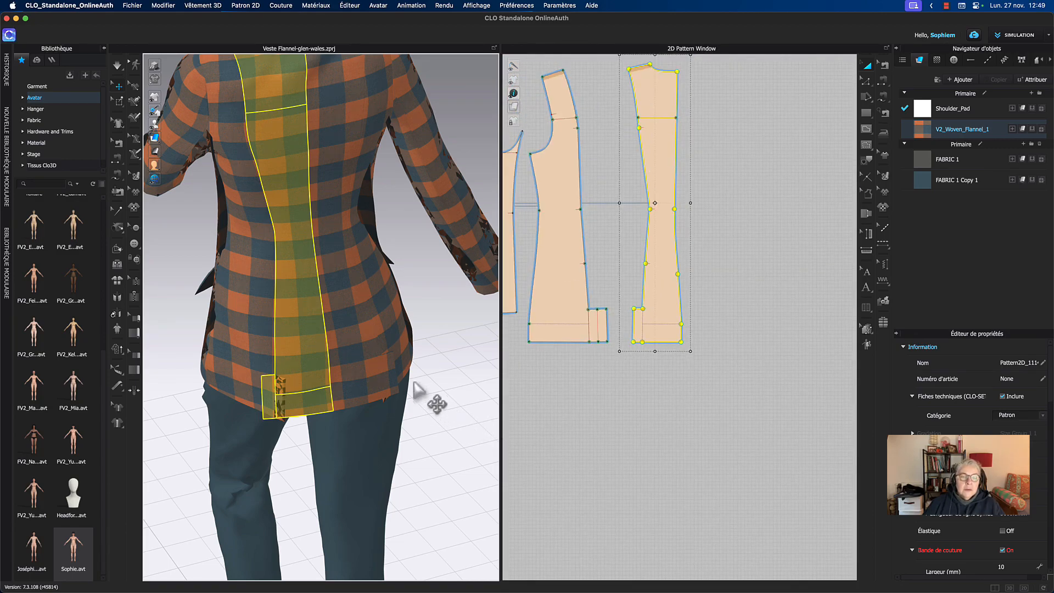
# - Apply the FV2_02 pose from the avatar pose library and simulate the jacket in that pose
pyautogui.moveTo(74, 556)
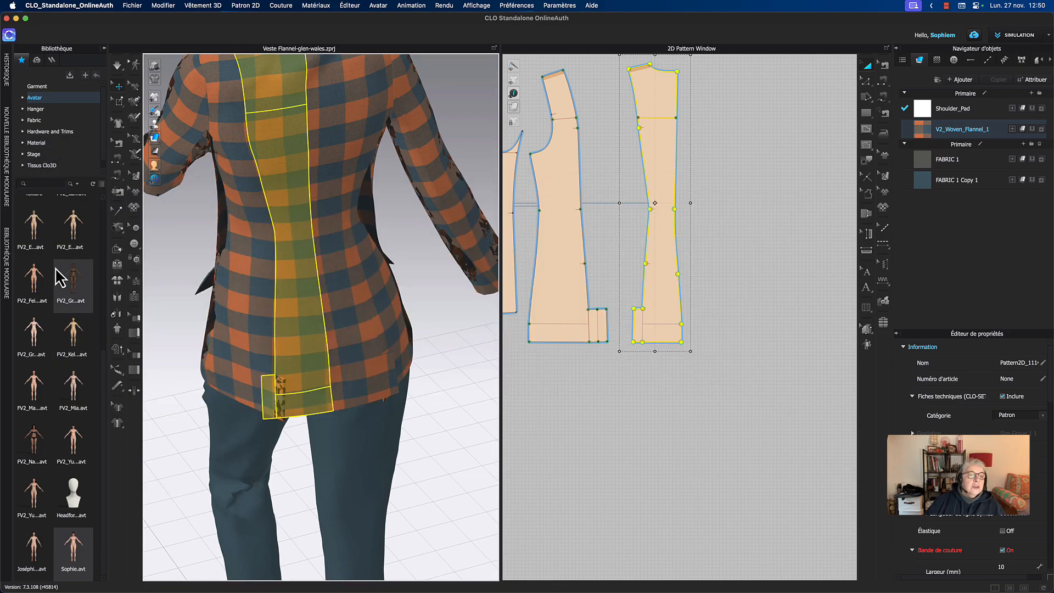
pyautogui.scroll(5, 59, 285)
pyautogui.doubleClick(80, 341)
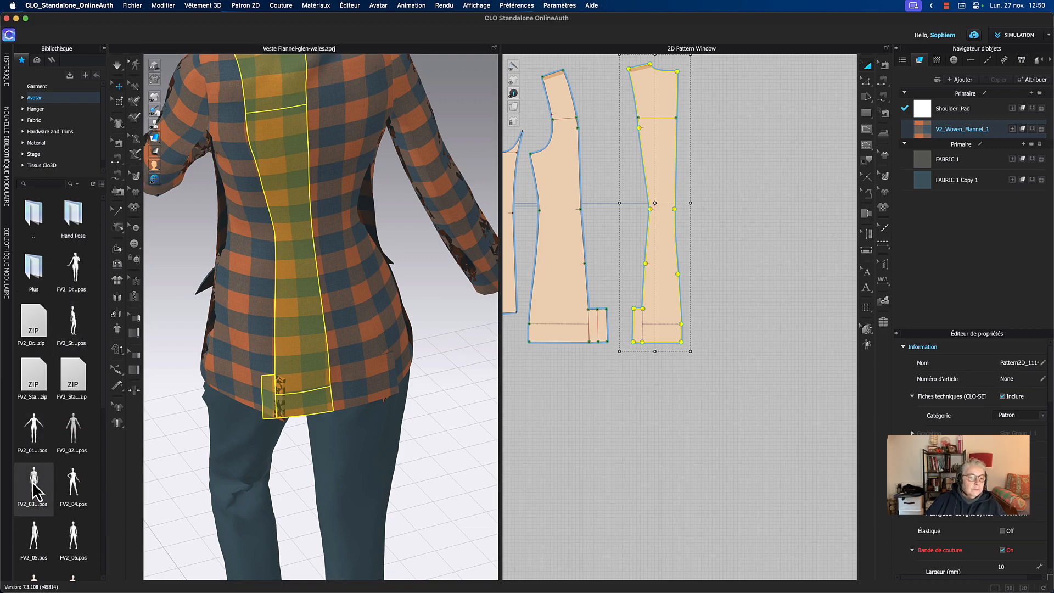
pyautogui.doubleClick(73, 438)
pyautogui.click(546, 351)
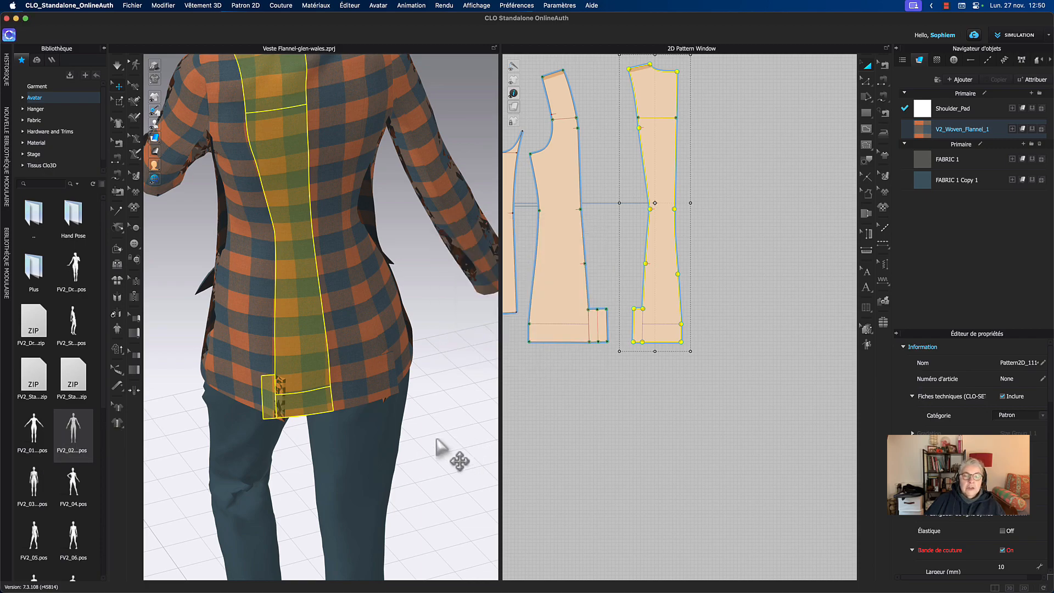
pyautogui.press('space')
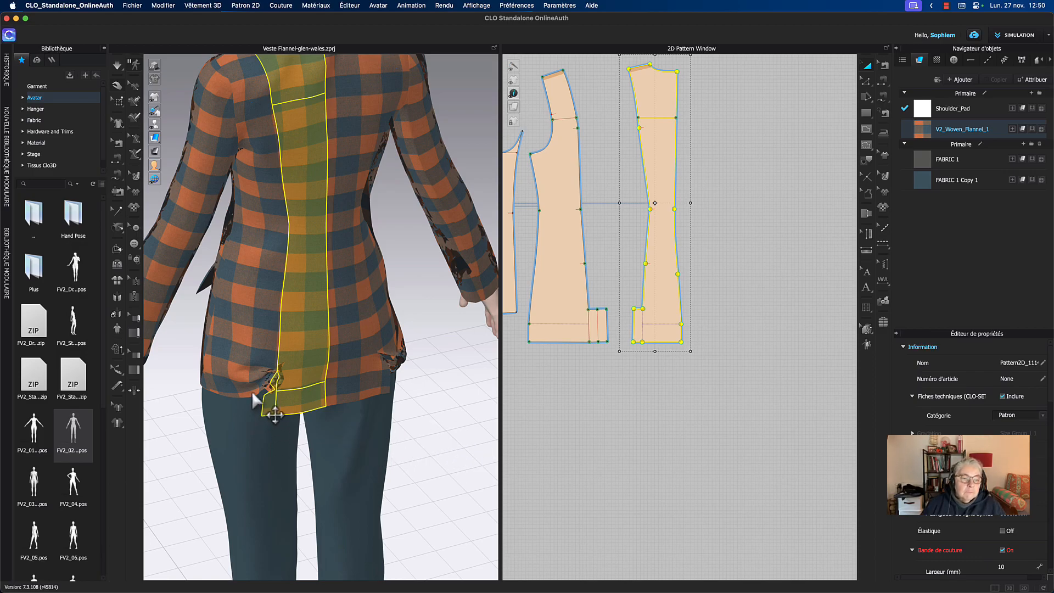
# - Pull the side back hems beside both vents during the simulation so the vent layers lie flatter
pyautogui.click(237, 413)
pyautogui.moveTo(237, 413); pyautogui.dragTo(274, 433)
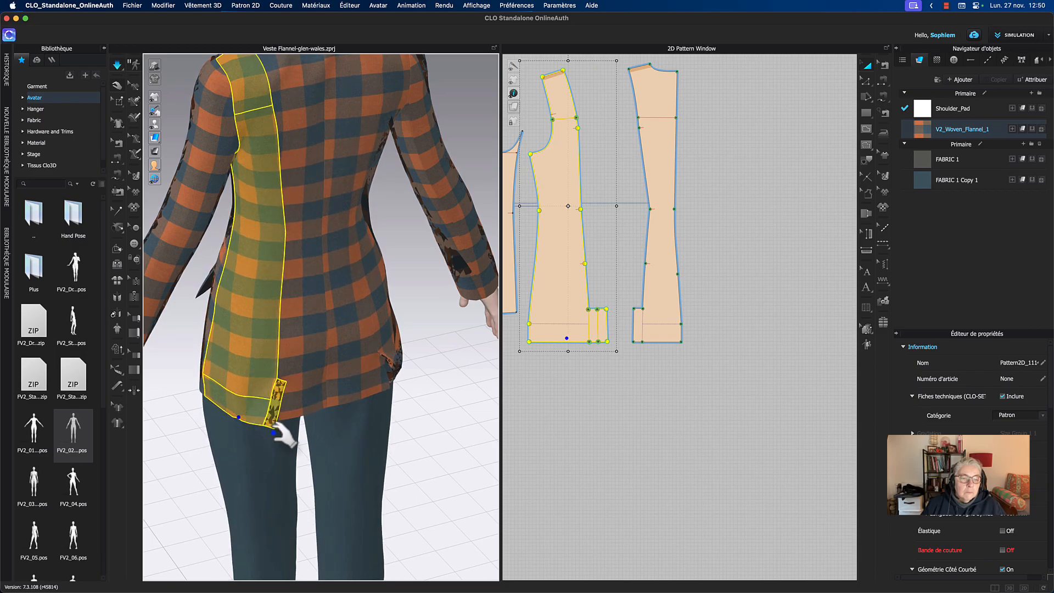
pyautogui.moveTo(419, 435); pyautogui.dragTo(394, 431, button='right')
pyautogui.moveTo(393, 431)
pyautogui.mouseDown()
pyautogui.moveTo(407, 423)
pyautogui.moveTo(407, 437)
pyautogui.moveTo(391, 443)
pyautogui.mouseUp()
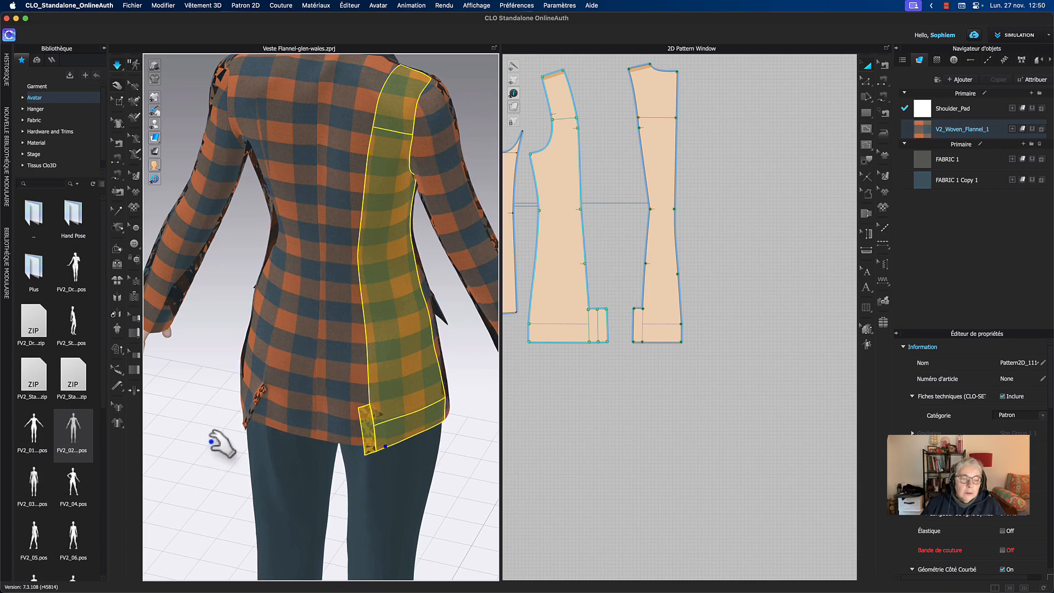
pyautogui.moveTo(224, 442); pyautogui.dragTo(236, 434, button='middle')
pyautogui.moveTo(663, 400); pyautogui.dragTo(740, 416, button='middle')
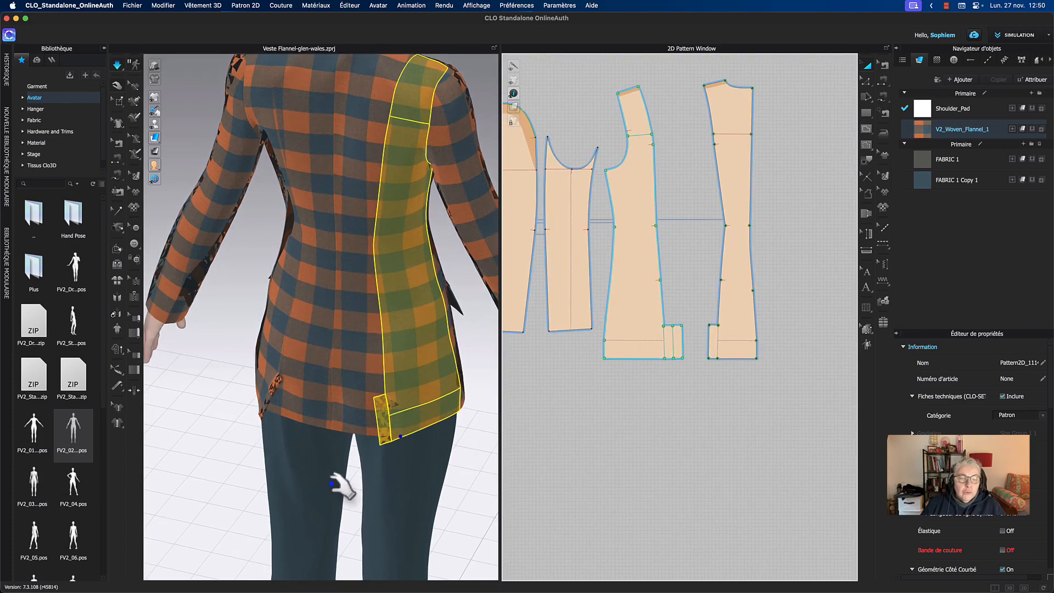
pyautogui.moveTo(248, 436); pyautogui.dragTo(258, 428, button='right')
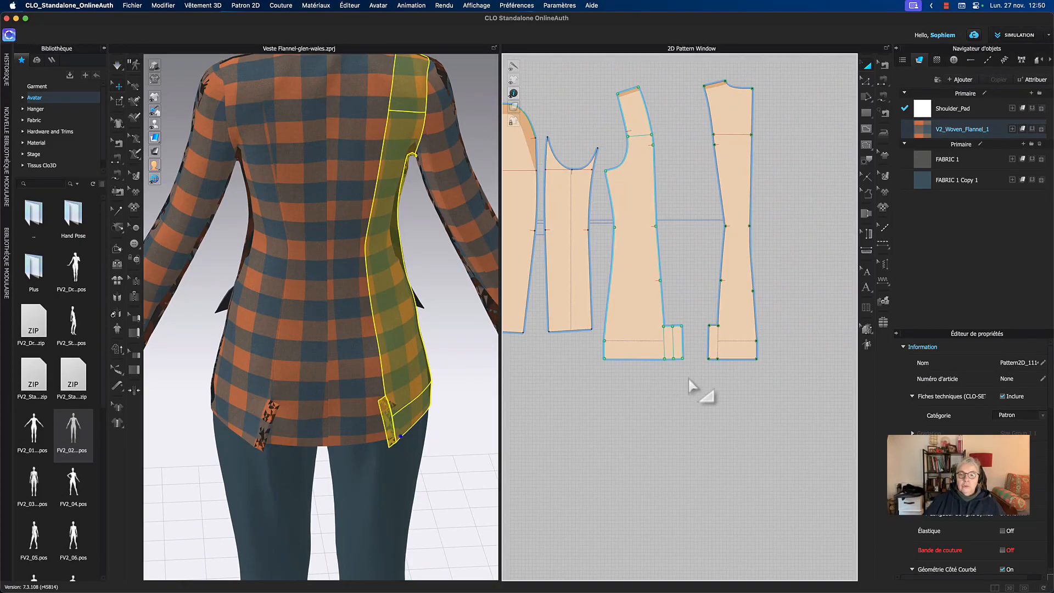
# - Set the sublayer order from the centre back pattern to the side back pattern in 2D
pyautogui.moveTo(691, 380); pyautogui.dragTo(672, 396, button='middle')
pyautogui.click(884, 303)
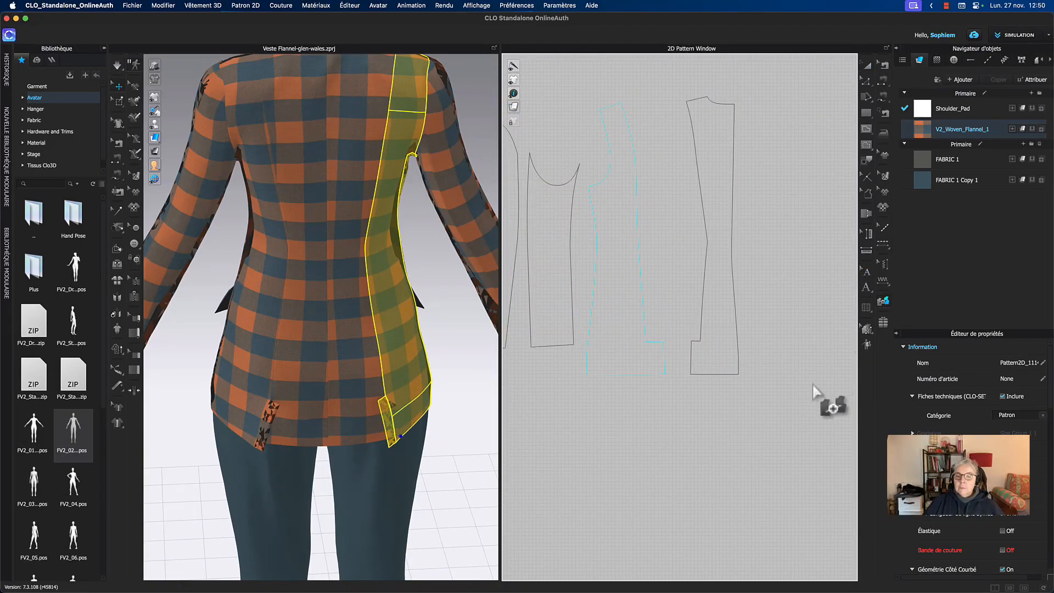
pyautogui.click(713, 368)
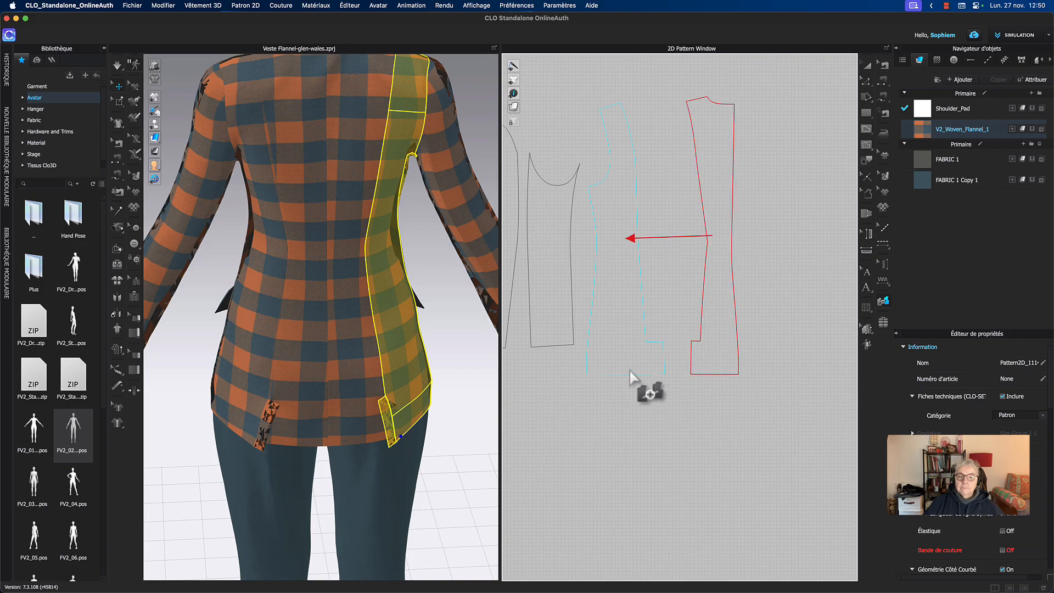
pyautogui.click(626, 369)
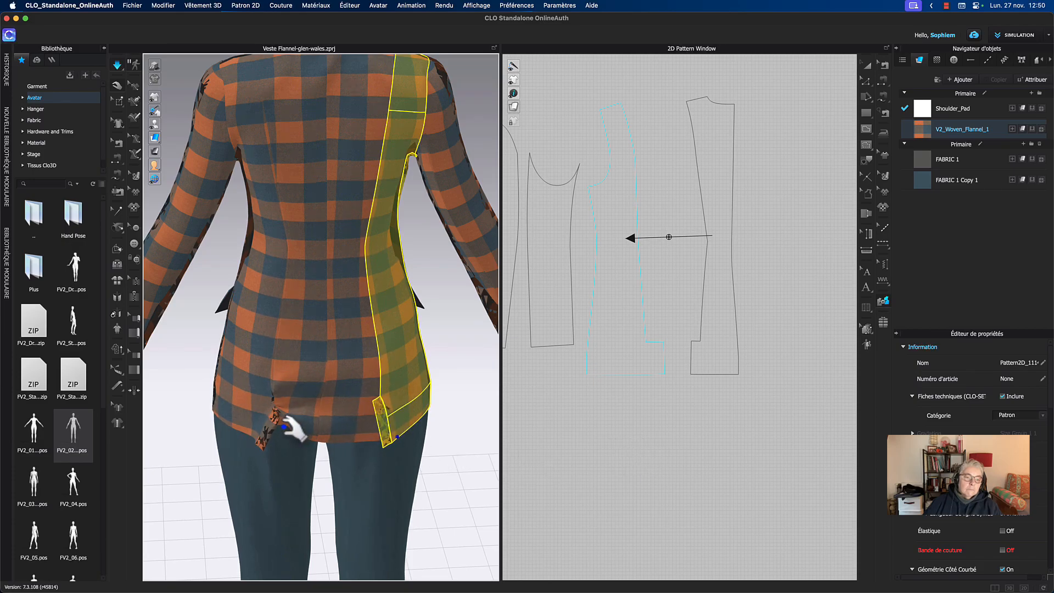
# - Simulate with the new layer order and pull the centre and side back hems at both vents to untangle the overlap
pyautogui.click(297, 409)
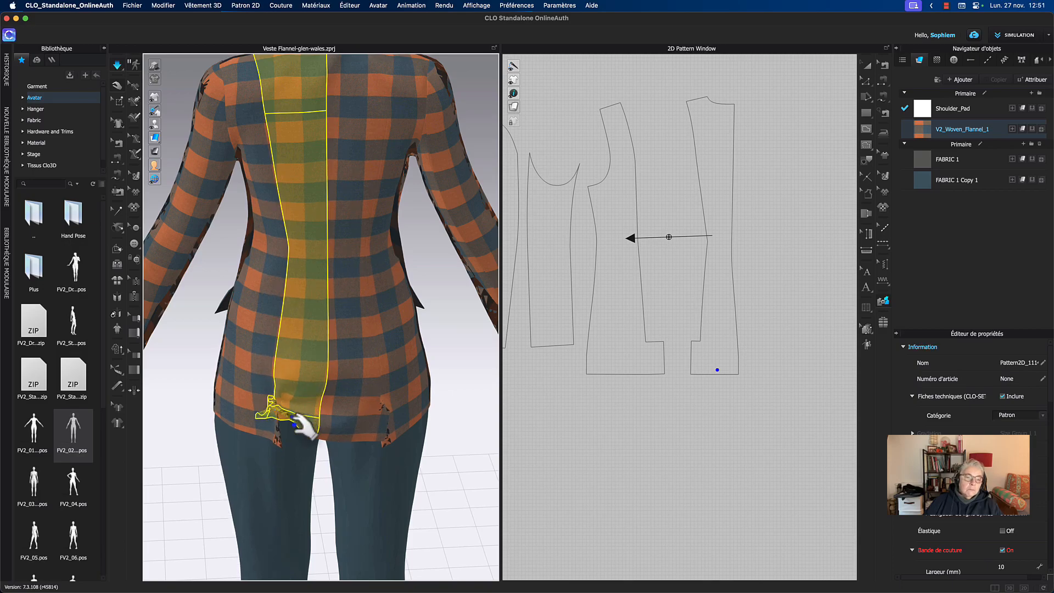
pyautogui.click(272, 434)
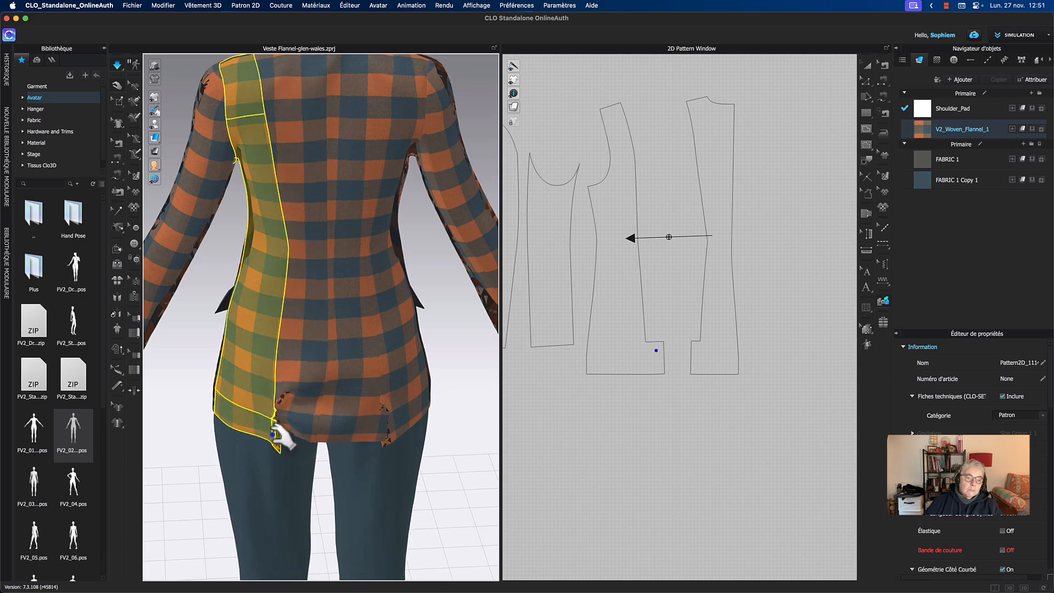
pyautogui.moveTo(281, 428); pyautogui.dragTo(266, 481)
pyautogui.press('space')
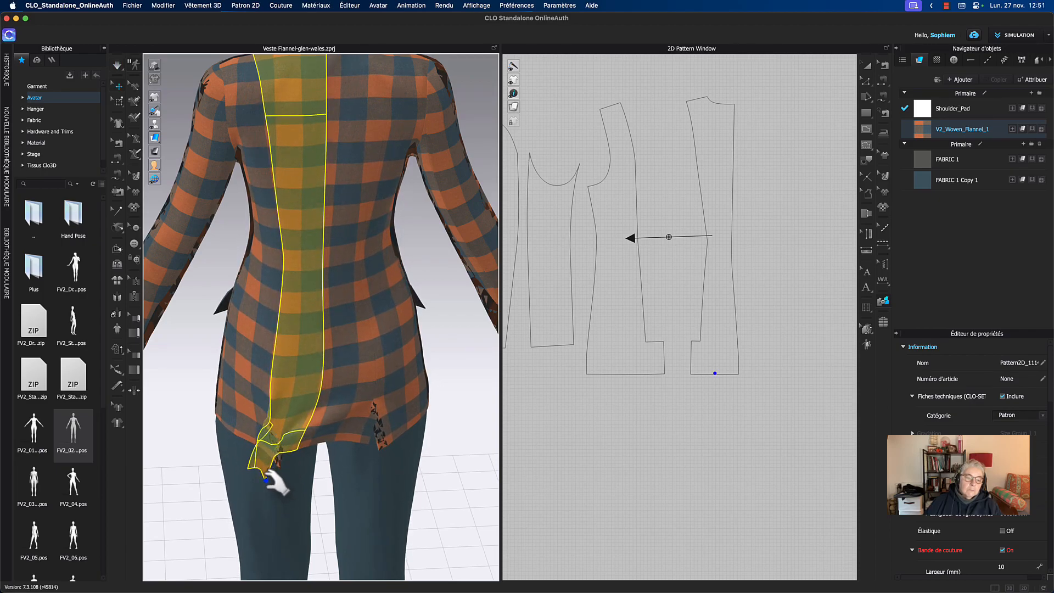
pyautogui.press('space')
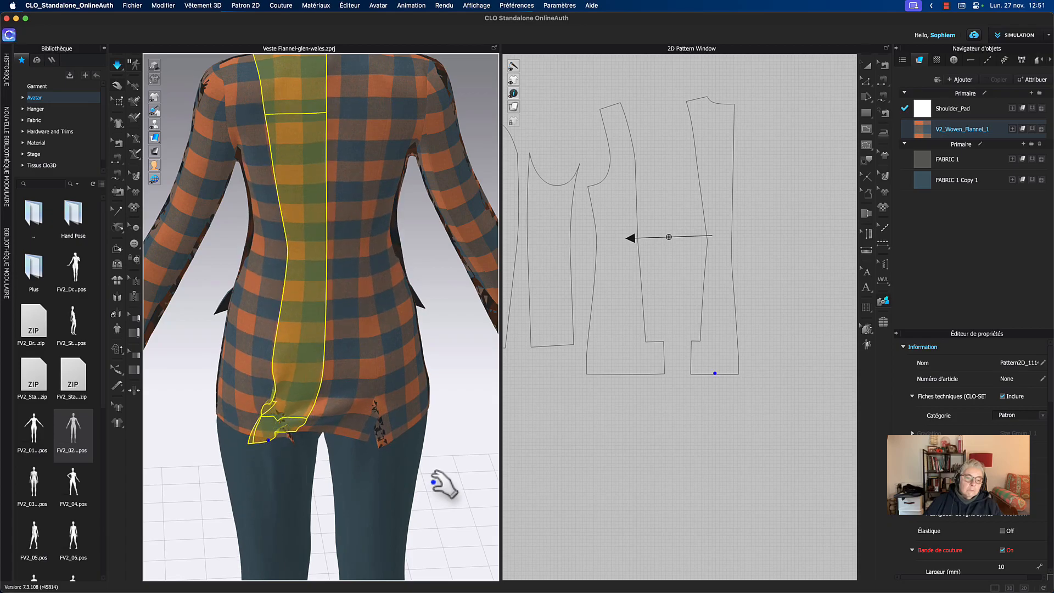
pyautogui.moveTo(361, 437); pyautogui.dragTo(397, 451)
pyautogui.press('space')
pyautogui.click(446, 478)
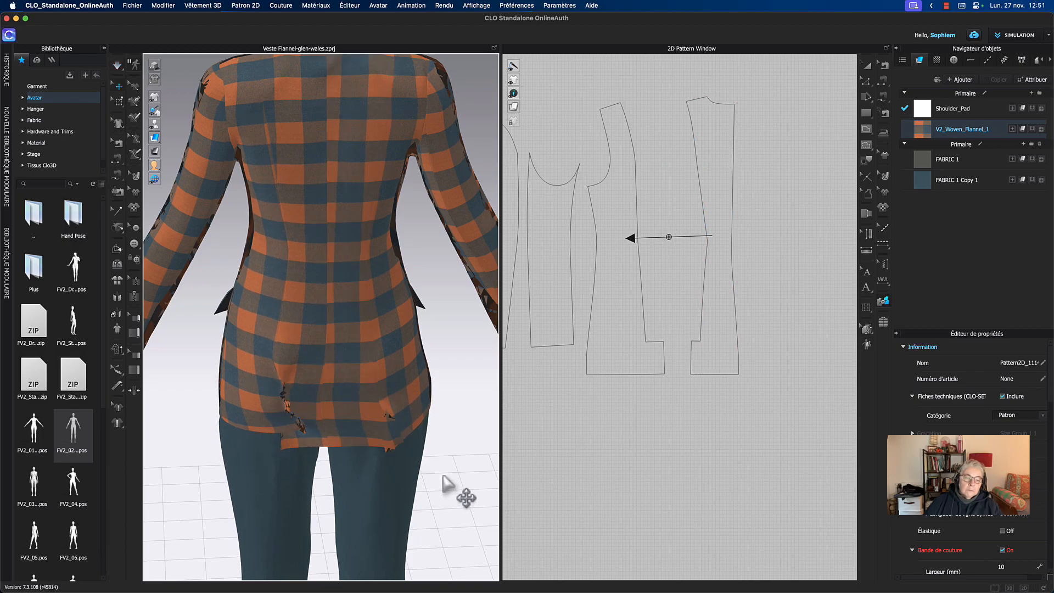
# - Run another short simulation in the 3D view while pulling the back hem beside the vent to settle the overlapping layers
pyautogui.moveTo(445, 478); pyautogui.dragTo(434, 448, button='middle')
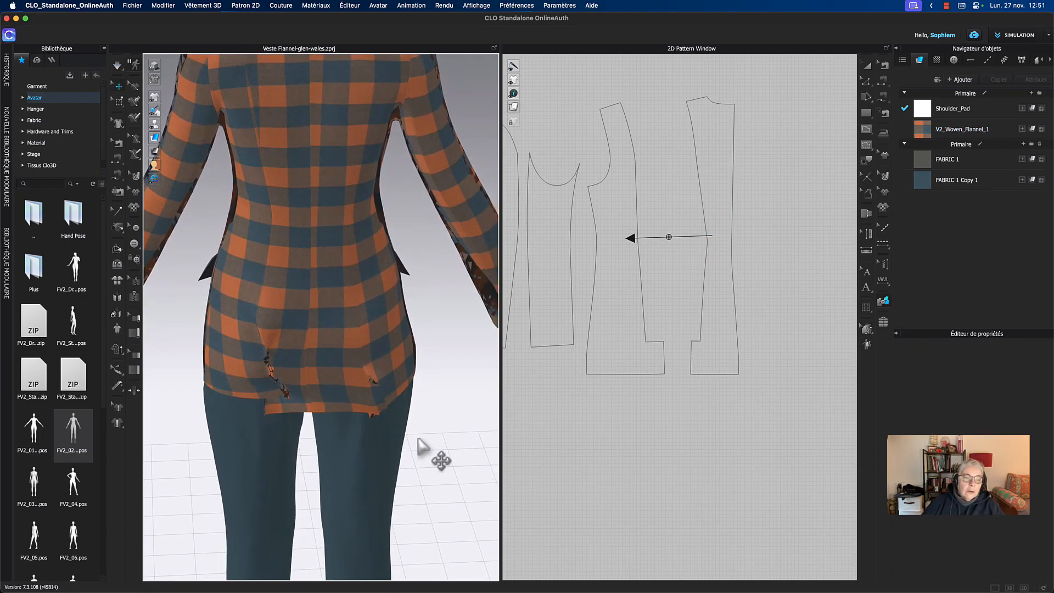
pyautogui.click(270, 387)
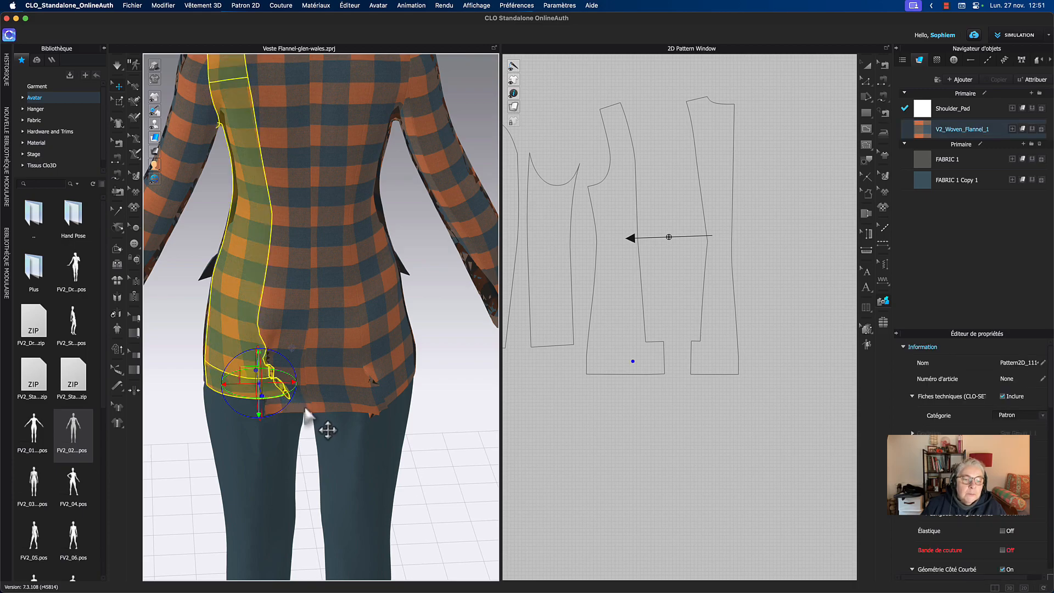
pyautogui.click(305, 411)
pyautogui.press('space')
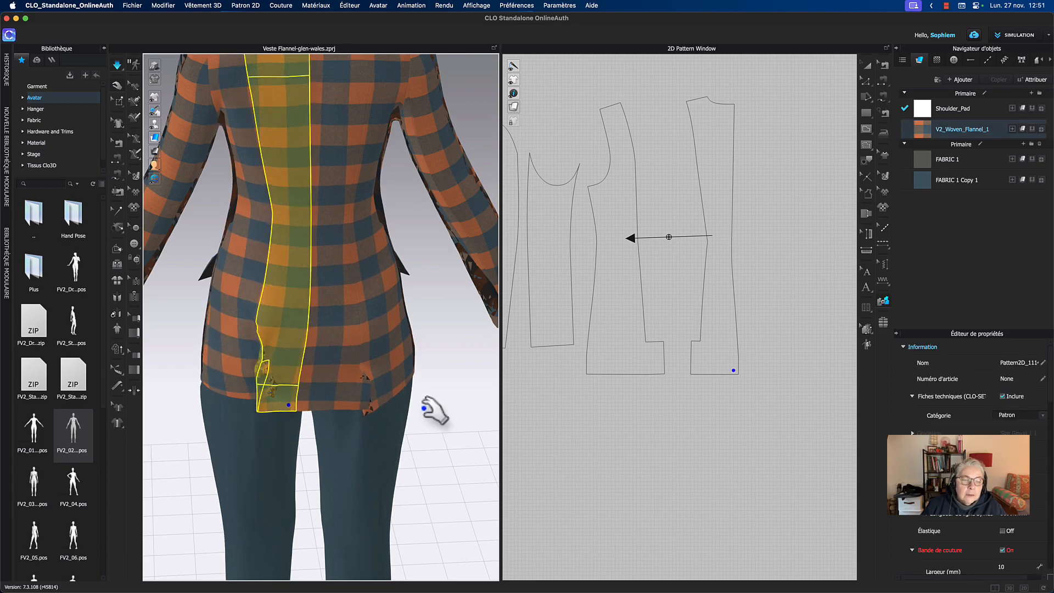
pyautogui.moveTo(361, 404)
pyautogui.mouseDown()
pyautogui.moveTo(358, 415)
pyautogui.moveTo(359, 368)
pyautogui.moveTo(370, 363)
pyautogui.moveTo(380, 387)
pyautogui.mouseUp()
pyautogui.press('space')
pyautogui.click(409, 406)
pyautogui.click(434, 405)
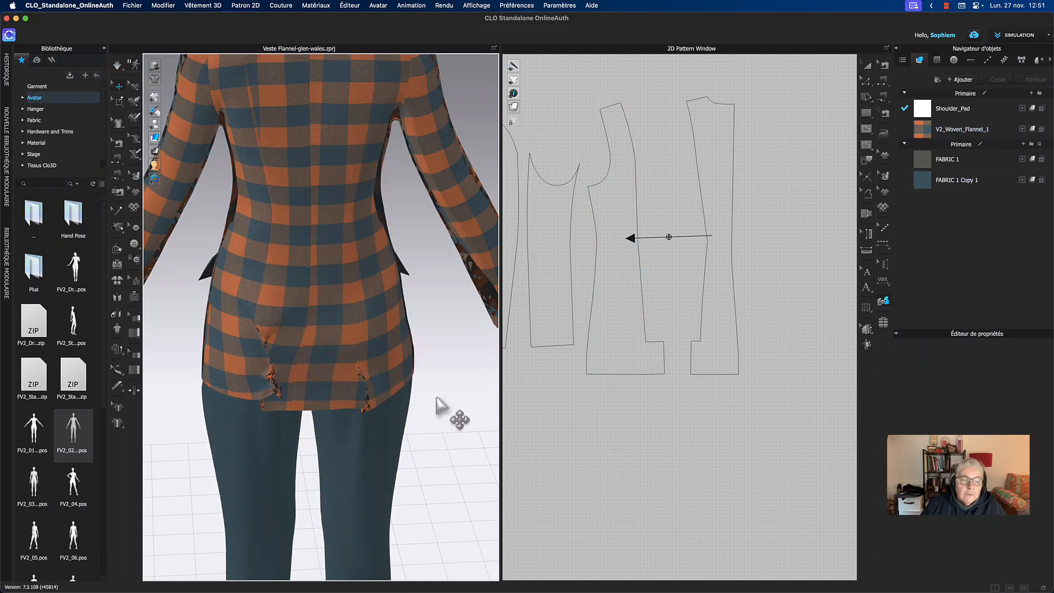
# - Select the centre back pattern in 2D and set its layer to 1
pyautogui.scroll(3, 440, 406)
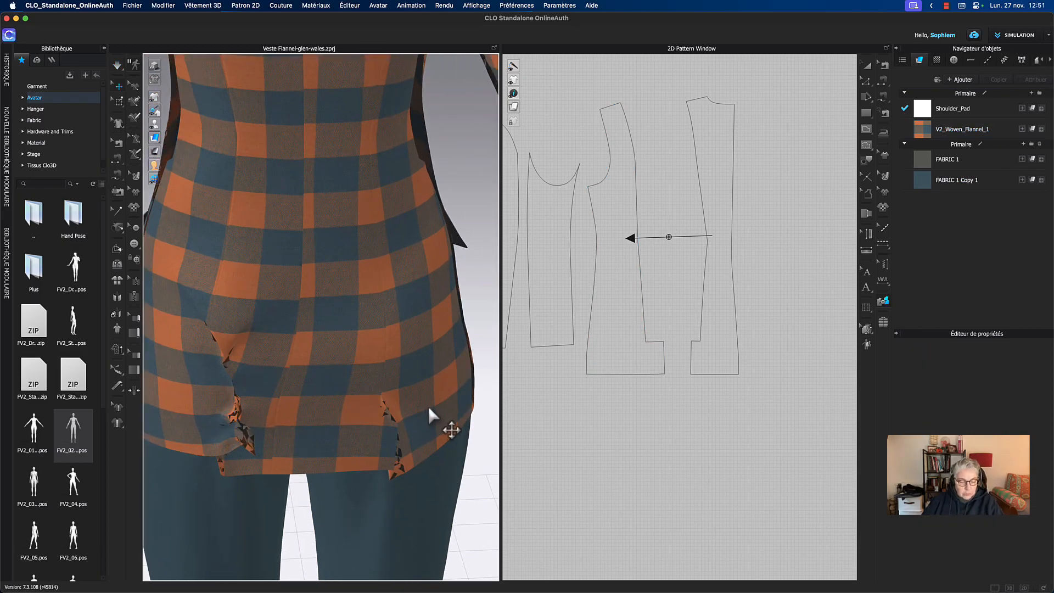
pyautogui.click(428, 405)
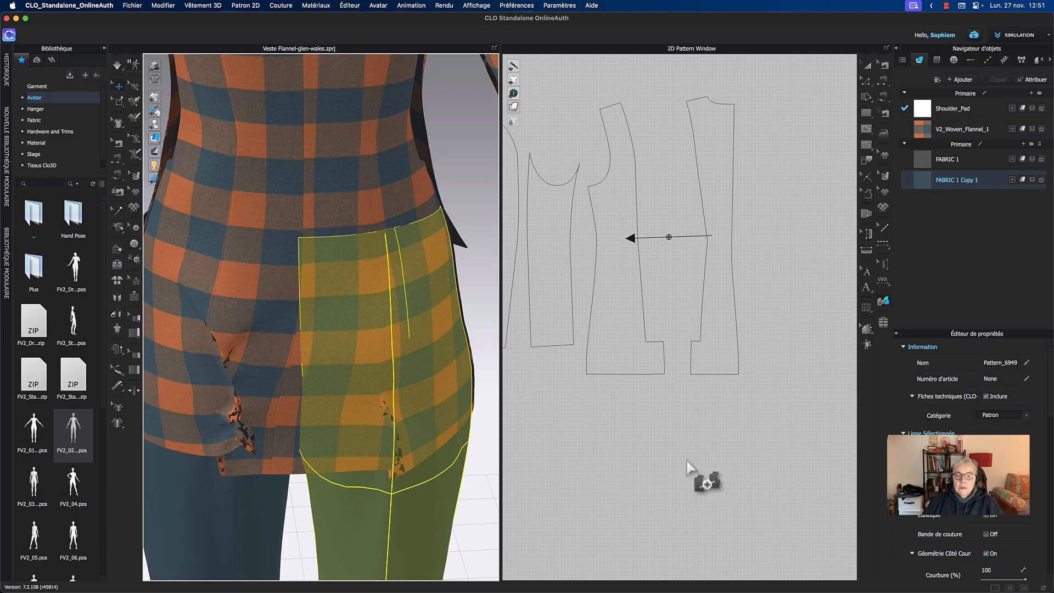
pyautogui.click(868, 66)
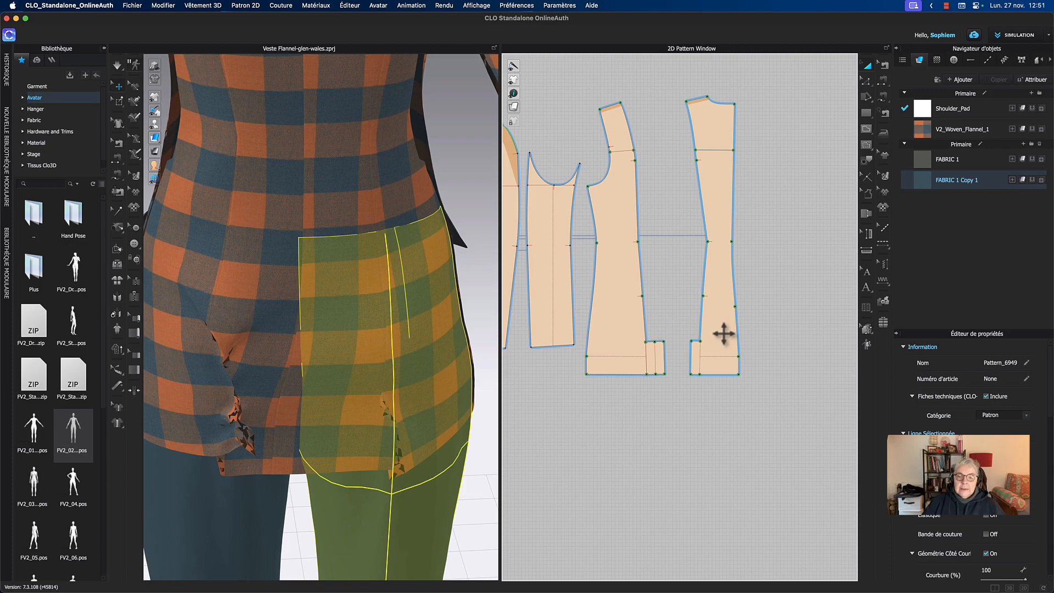
pyautogui.click(724, 334)
pyautogui.scroll(-5, 975, 538)
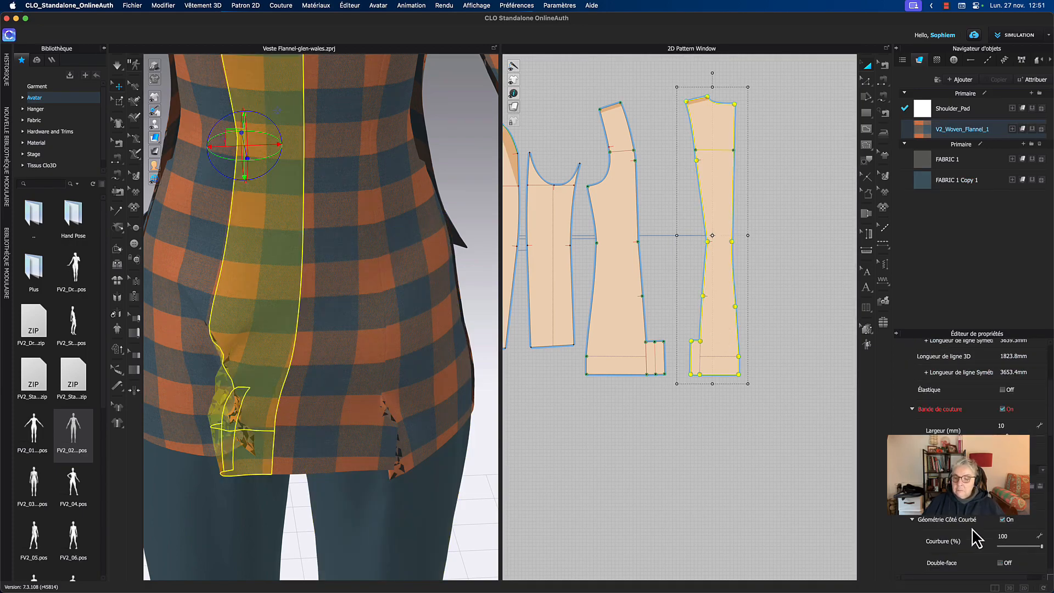
pyautogui.scroll(-2, 977, 538)
pyautogui.scroll(-5, 977, 538)
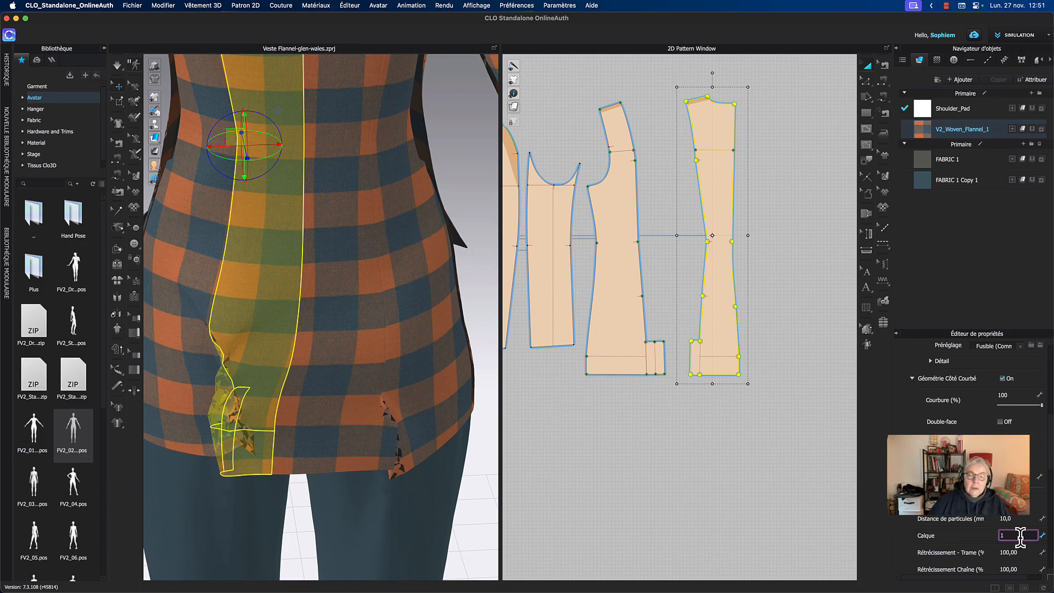
pyautogui.press('Return')
pyautogui.click(632, 431)
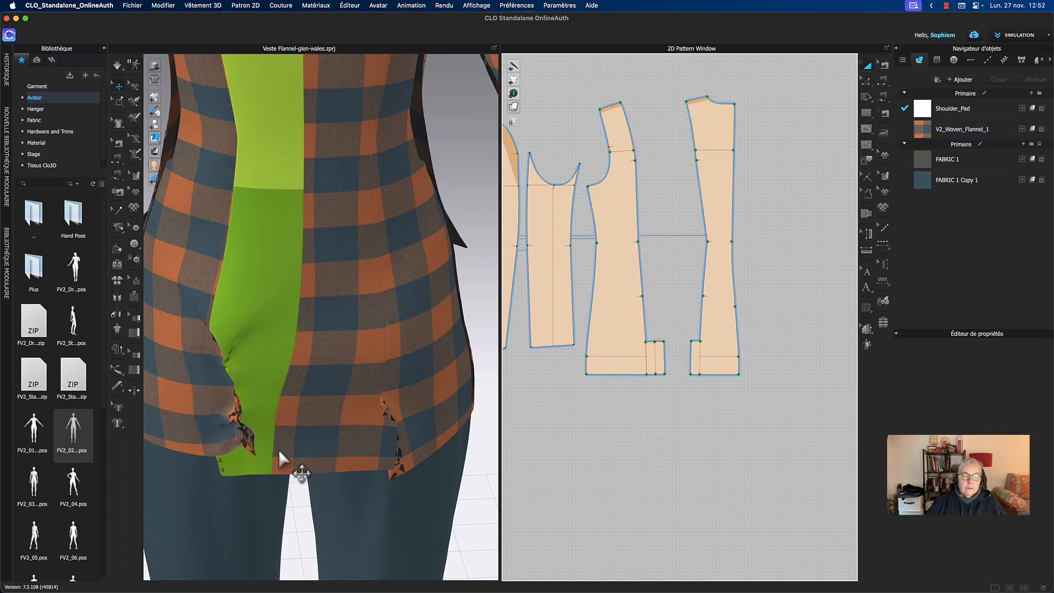
# - Set the layer (Calque) of the jacket's right centre back panel to 1
pyautogui.click(315, 446)
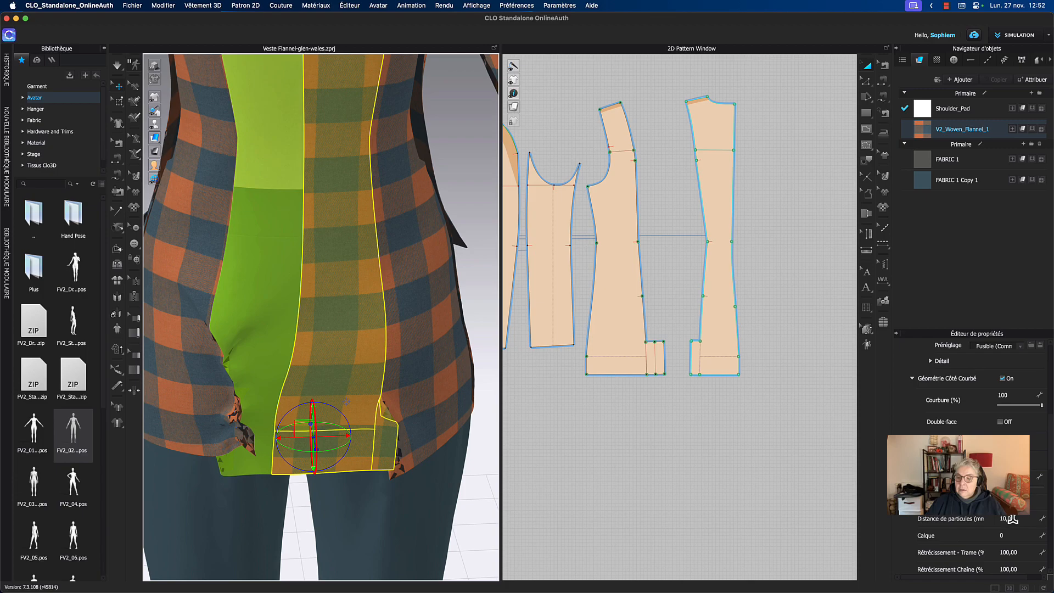
pyautogui.click(1003, 535)
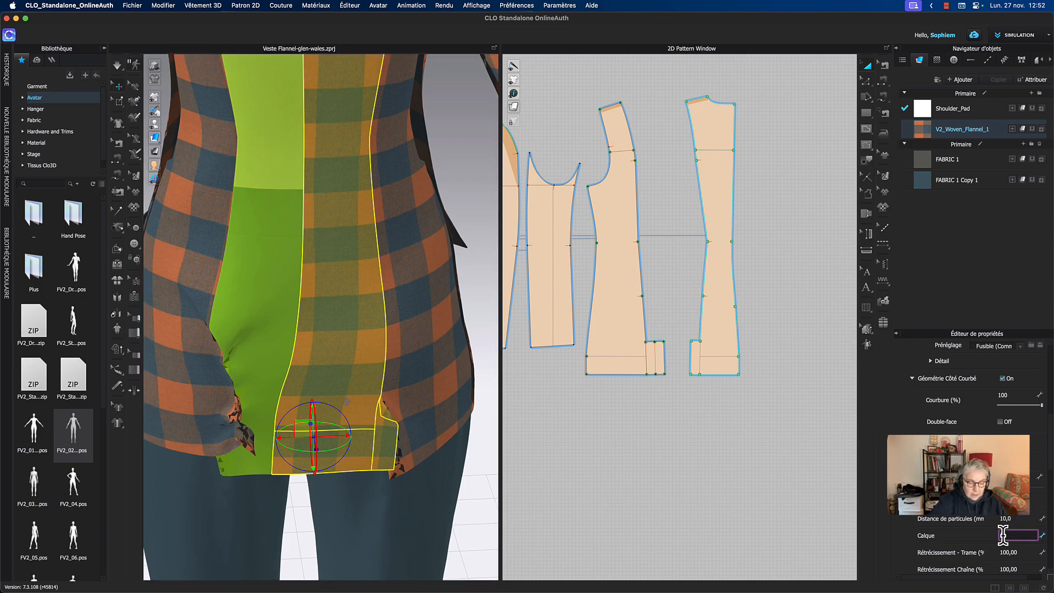
pyautogui.write('1')
pyautogui.press('Return')
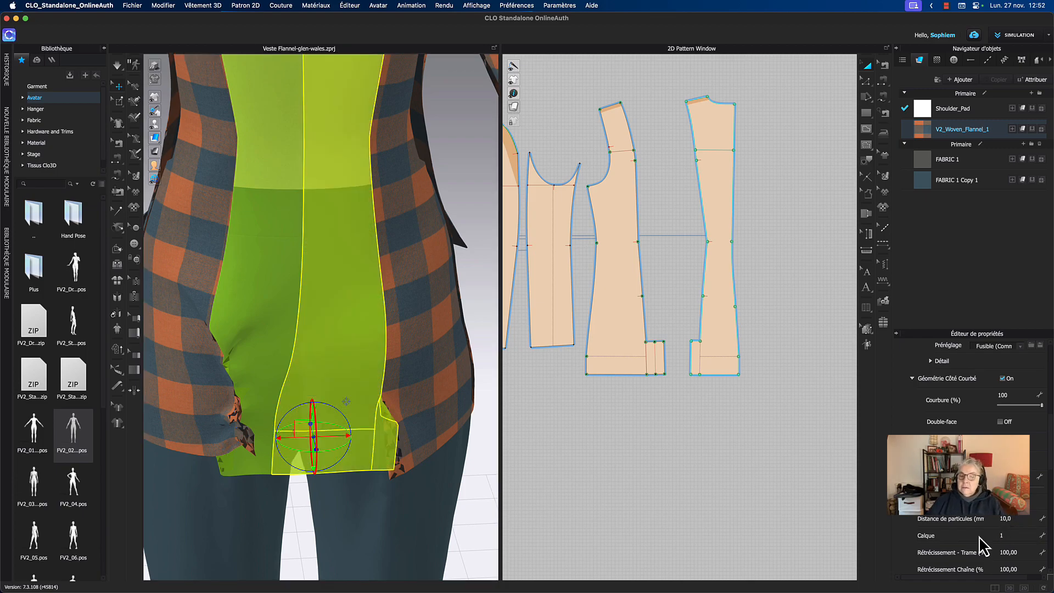
# - Simulate the garment while pulling the hem of the left side back panel down and outward, and stop the simulation
pyautogui.press('space')
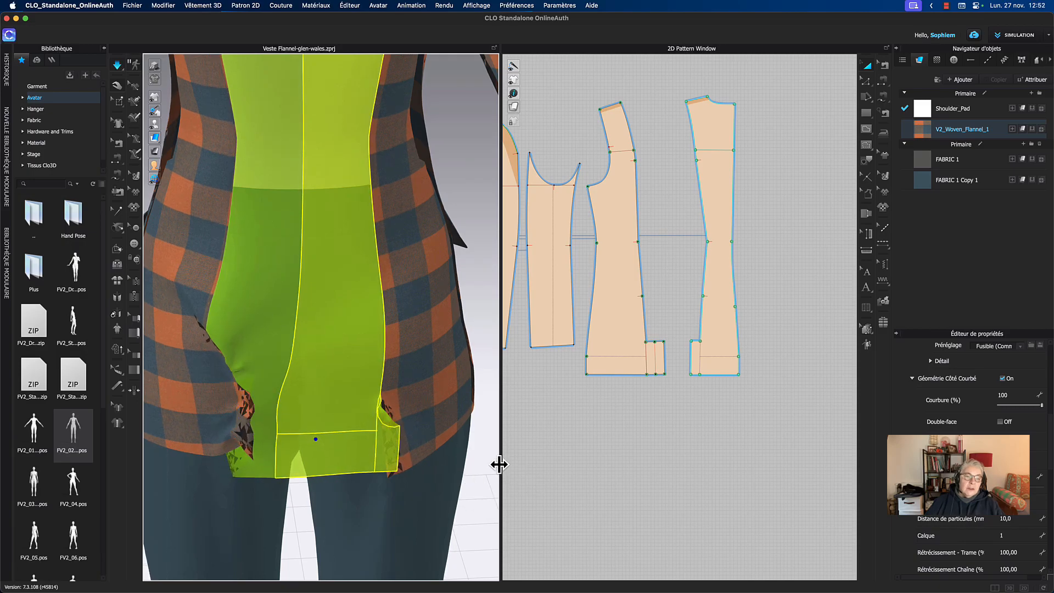
pyautogui.click(201, 440)
pyautogui.moveTo(202, 440); pyautogui.dragTo(177, 479)
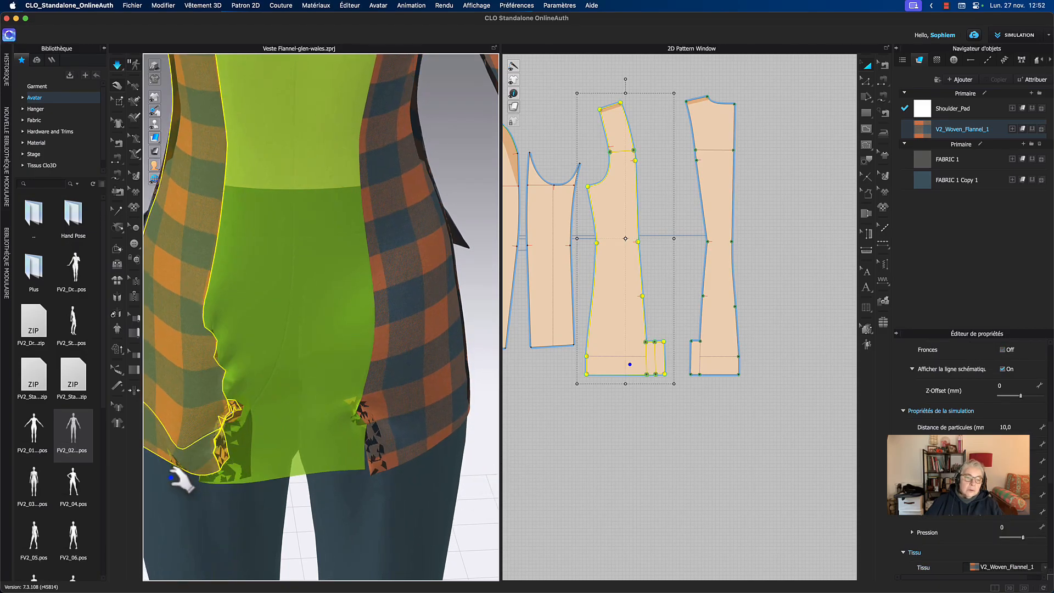
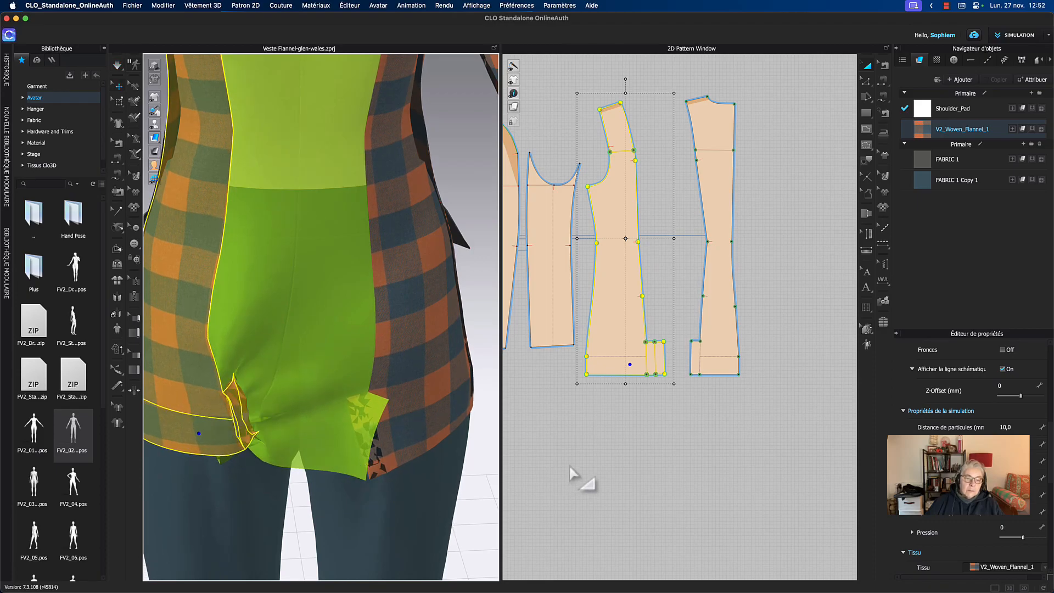
pyautogui.press('space')
# - Delete the seam joining the two halves of the vent extension's upper edge on the side back pattern piece
pyautogui.moveTo(647, 445); pyautogui.dragTo(652, 453, button='middle')
pyautogui.press('g')
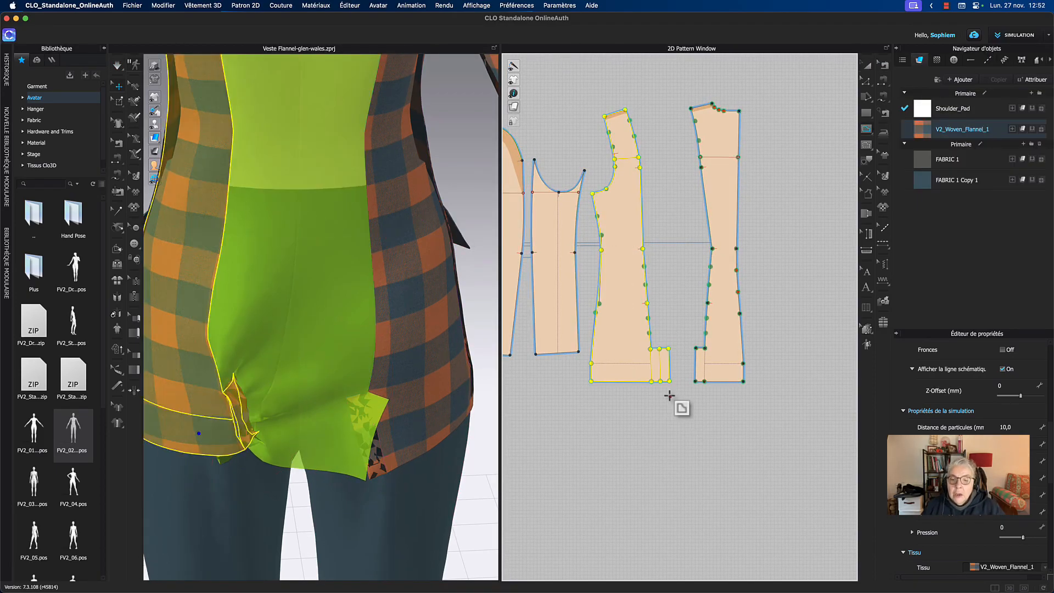
pyautogui.press('b')
pyautogui.moveTo(671, 416); pyautogui.dragTo(681, 476, button='middle')
pyautogui.scroll(3, 661, 423)
pyautogui.scroll(4, 663, 428)
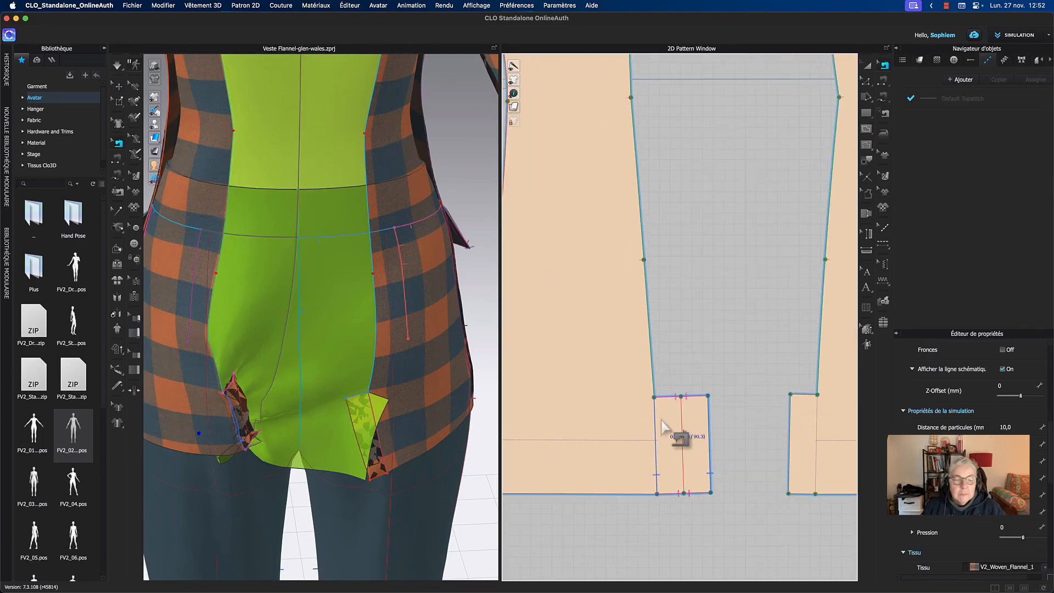
pyautogui.click(667, 402)
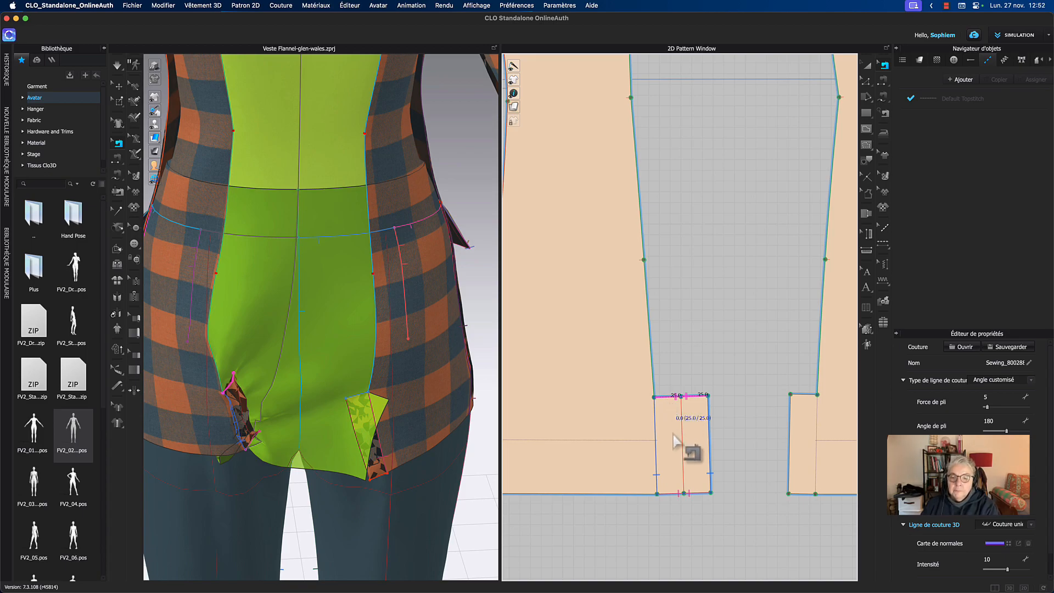
pyautogui.press('Delete')
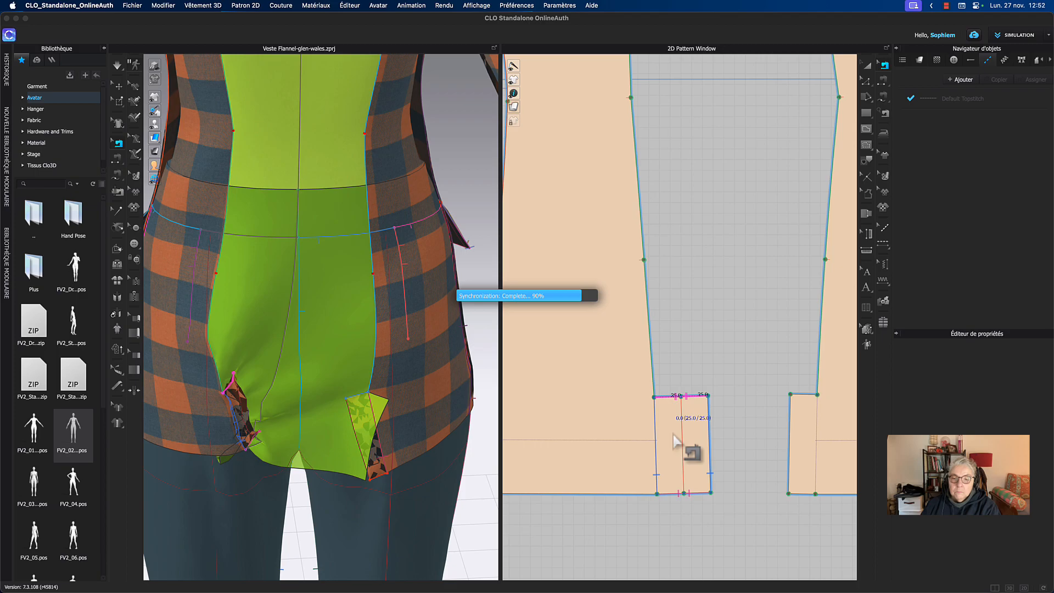
# - Delete the remaining seams along the lower edge and vertical sides of the side back piece's vent extension
pyautogui.click(666, 496)
pyautogui.click(681, 535)
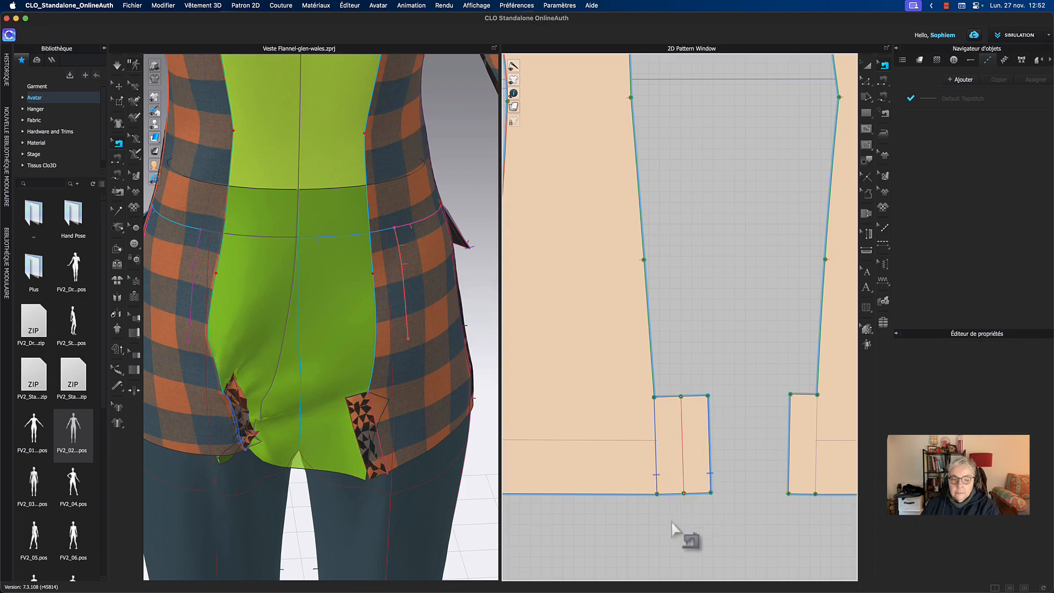
pyautogui.click(658, 461)
pyautogui.press('Delete')
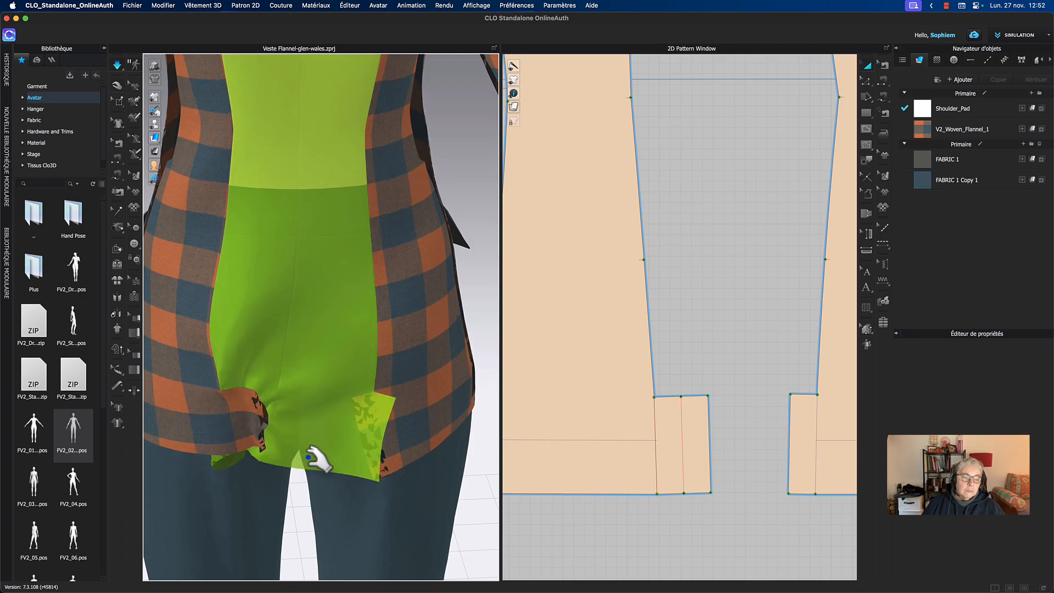
# - Simulate while tugging the centre back panels' hems up and down to untangle them from the side back vent extensions
pyautogui.click(299, 456)
pyautogui.moveTo(328, 458)
pyautogui.mouseDown()
pyautogui.moveTo(357, 414)
pyautogui.moveTo(355, 296)
pyautogui.moveTo(346, 296)
pyautogui.mouseUp()
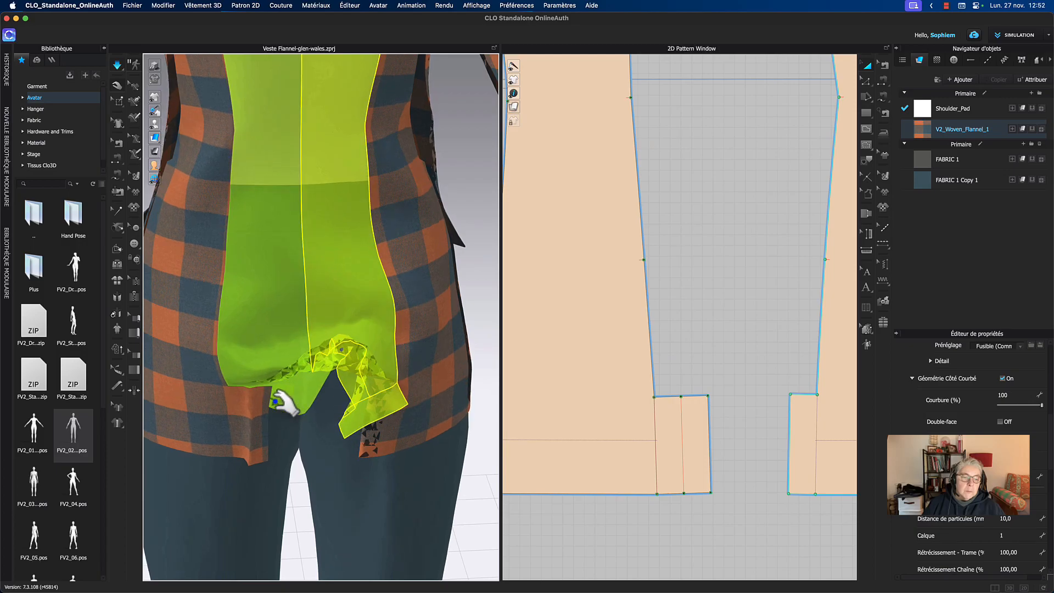
pyautogui.moveTo(278, 431); pyautogui.dragTo(287, 365)
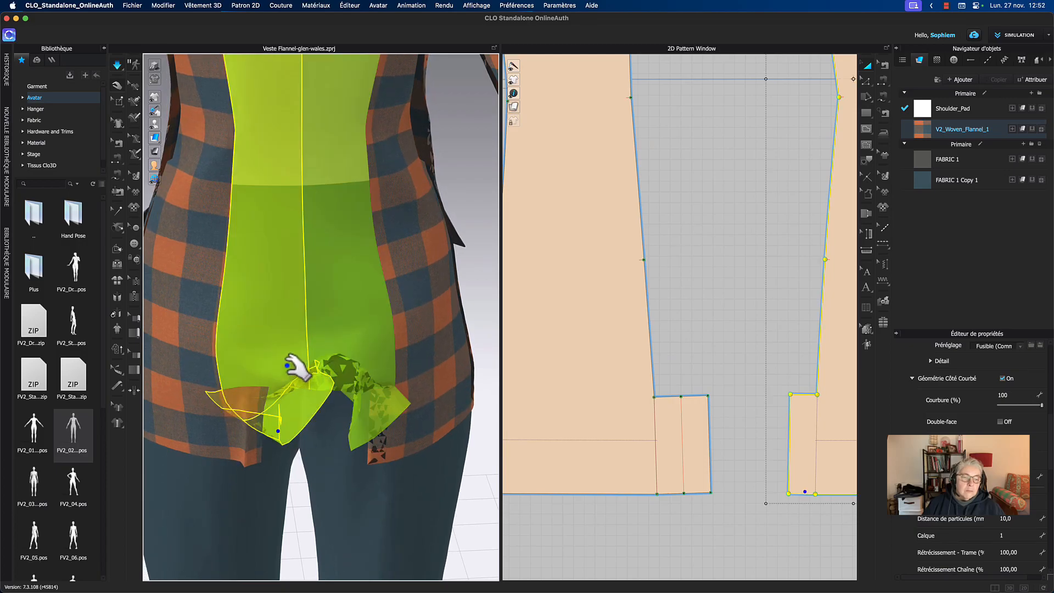
pyautogui.moveTo(254, 320)
pyautogui.mouseDown()
pyautogui.moveTo(236, 319)
pyautogui.moveTo(189, 355)
pyautogui.moveTo(162, 470)
pyautogui.moveTo(186, 502)
pyautogui.moveTo(295, 542)
pyautogui.mouseUp()
pyautogui.press('b')
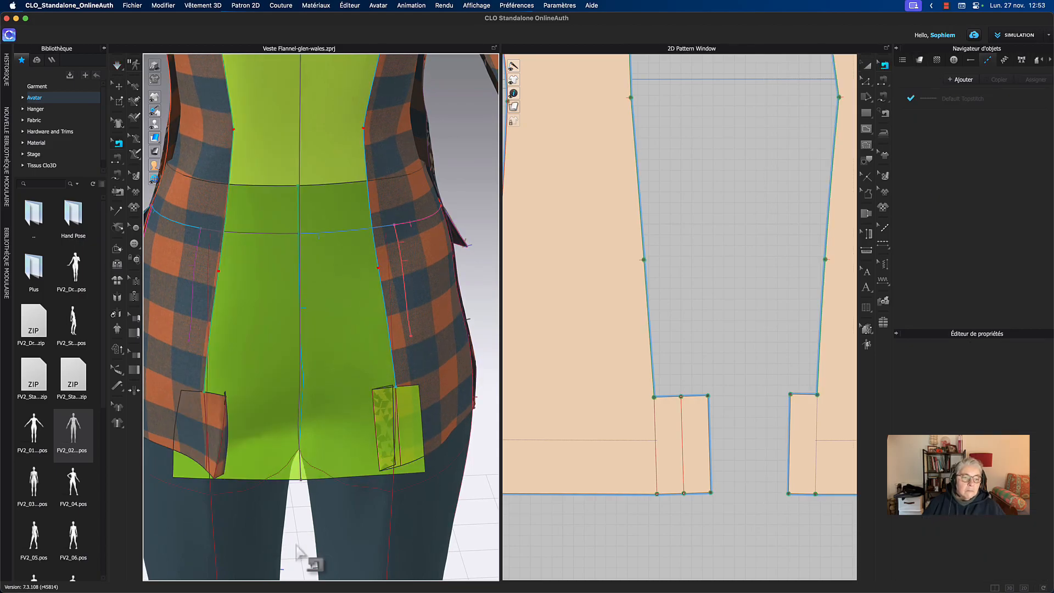
pyautogui.press('space')
pyautogui.press('space')
# - Examine how the left side back panel and its vent extension overlap the centre back, viewing the jacket from behind and the side
pyautogui.moveTo(296, 543); pyautogui.dragTo(411, 529, button='middle')
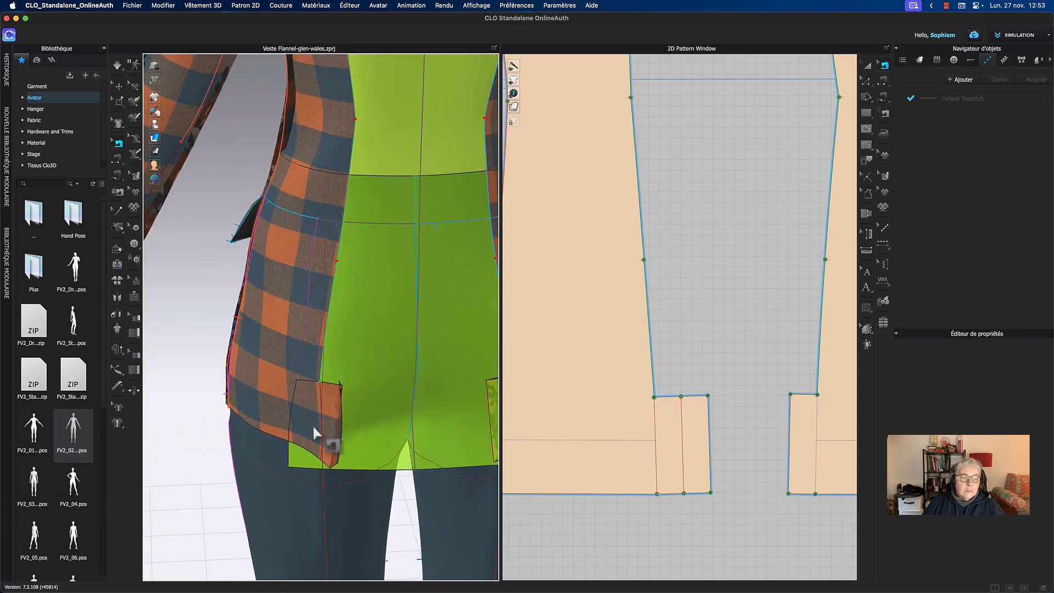
pyautogui.press('space')
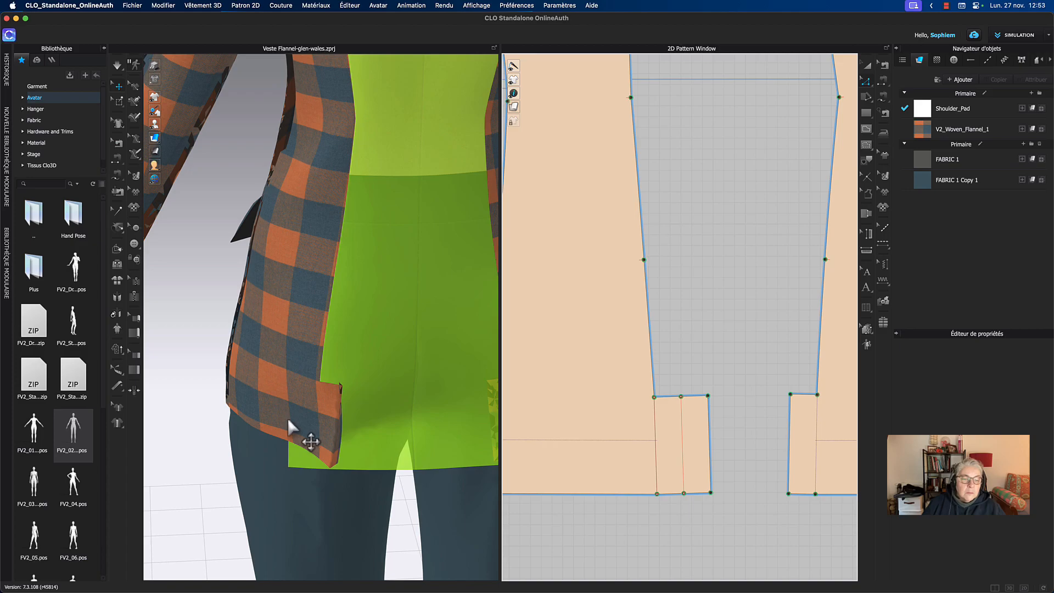
pyautogui.click(288, 417)
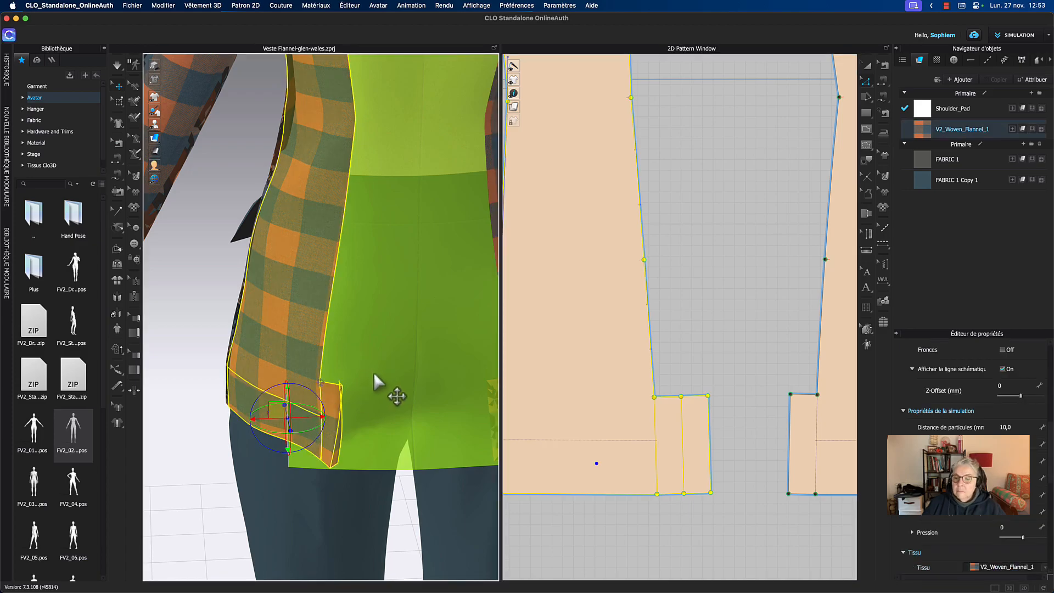
pyautogui.moveTo(254, 470); pyautogui.dragTo(207, 453, button='right')
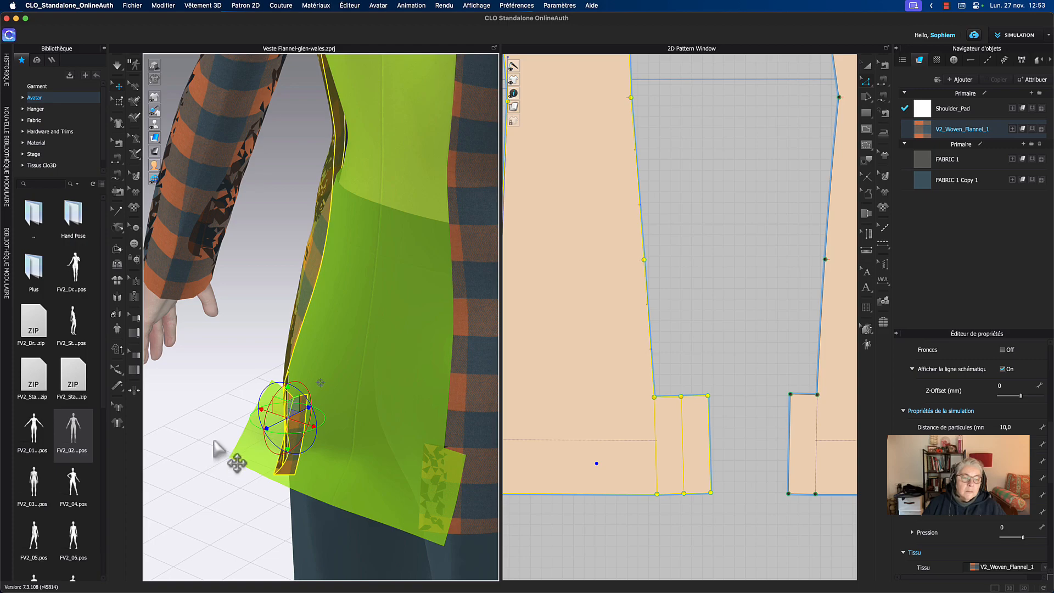
pyautogui.moveTo(231, 384); pyautogui.dragTo(295, 394, button='right')
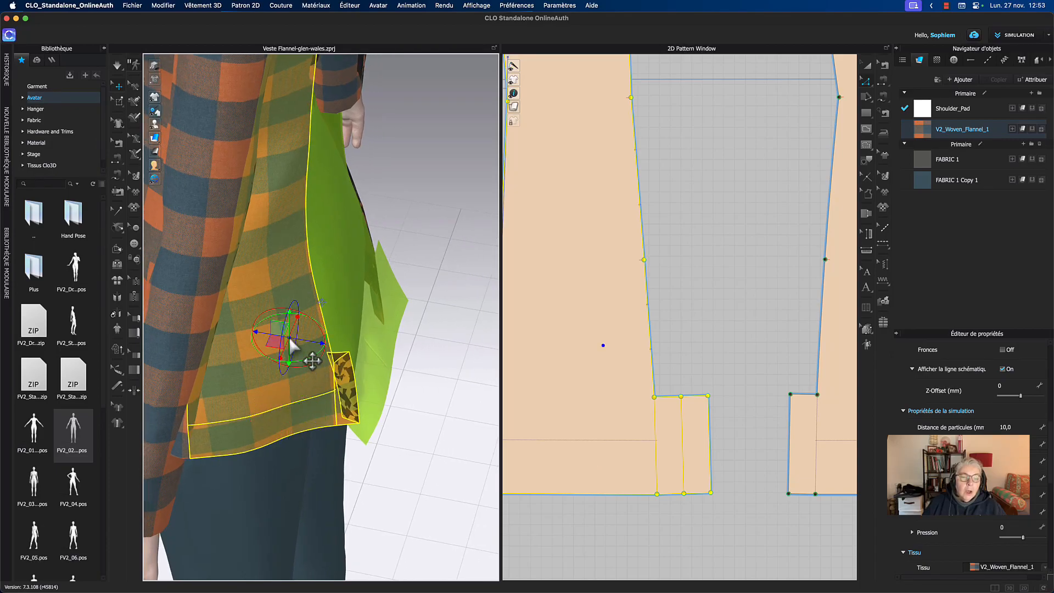
pyautogui.press('q')
pyautogui.moveTo(408, 432); pyautogui.dragTo(391, 499, button='right')
pyautogui.moveTo(218, 459); pyautogui.dragTo(180, 455, button='right')
pyautogui.press('space')
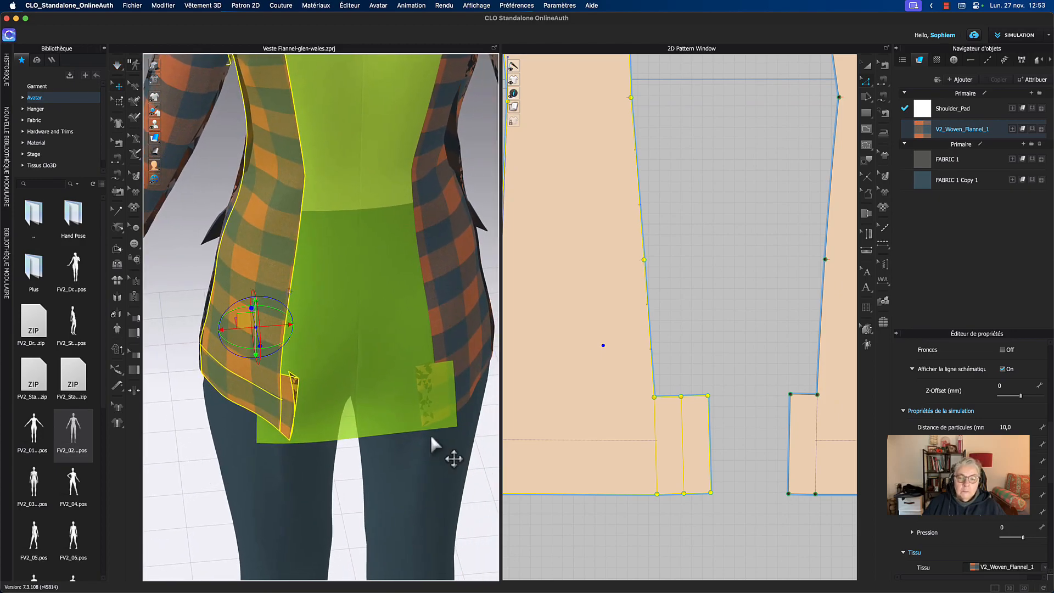
# - Try changing the layer of the right side back panel, and undo the change
pyautogui.scroll(-5, 706, 337)
pyautogui.scroll(-10, 718, 478)
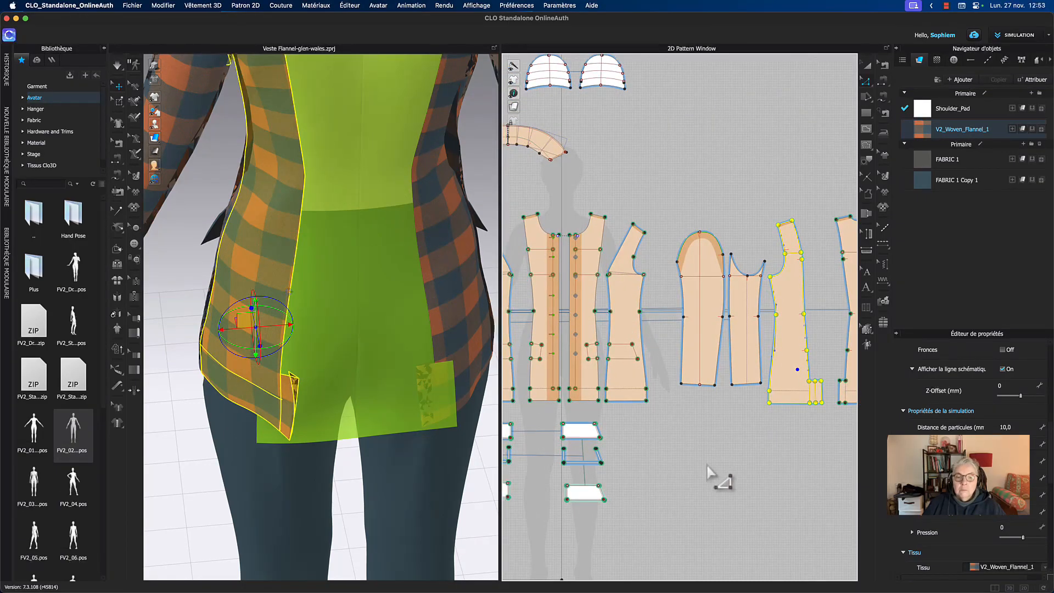
pyautogui.click(598, 470)
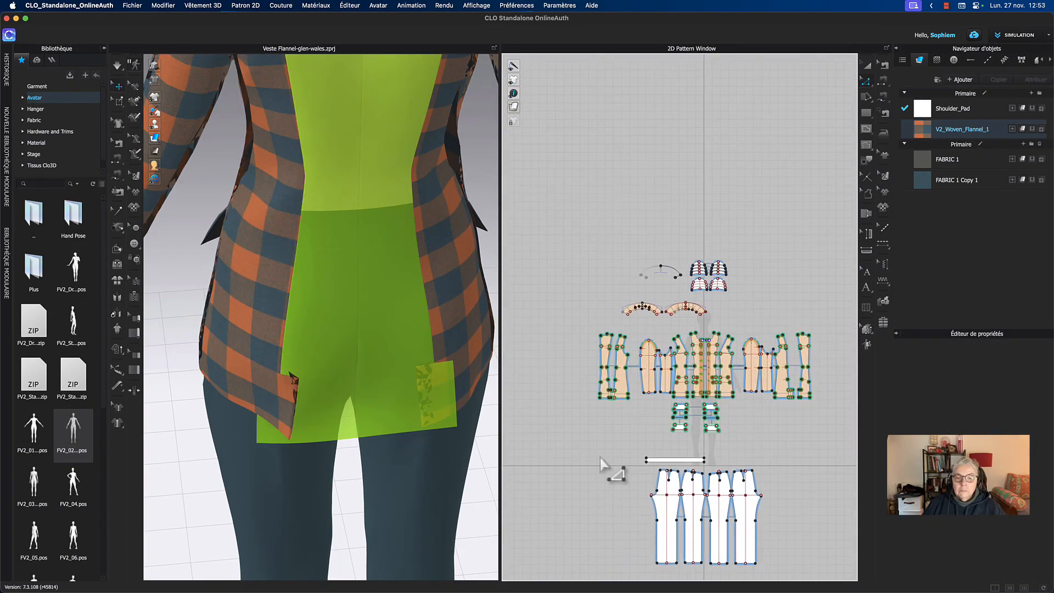
pyautogui.press('a')
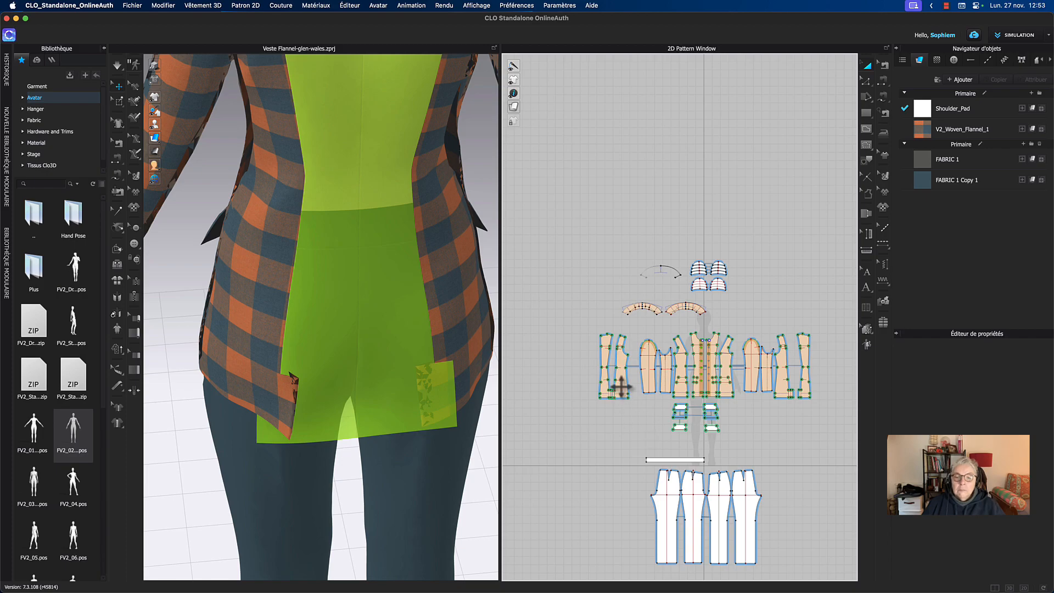
pyautogui.click(621, 386)
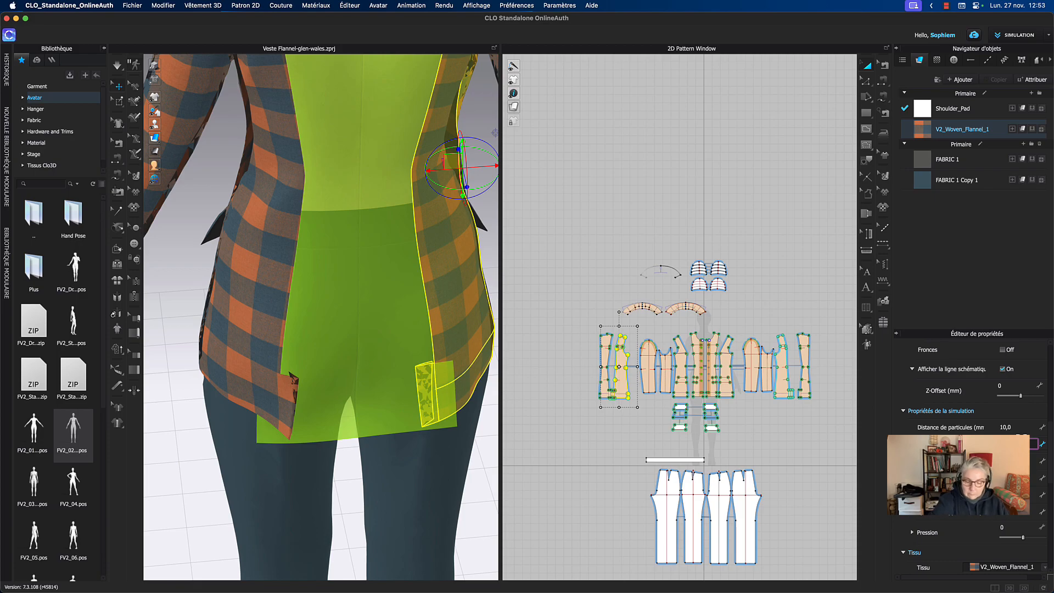
pyautogui.press('Return')
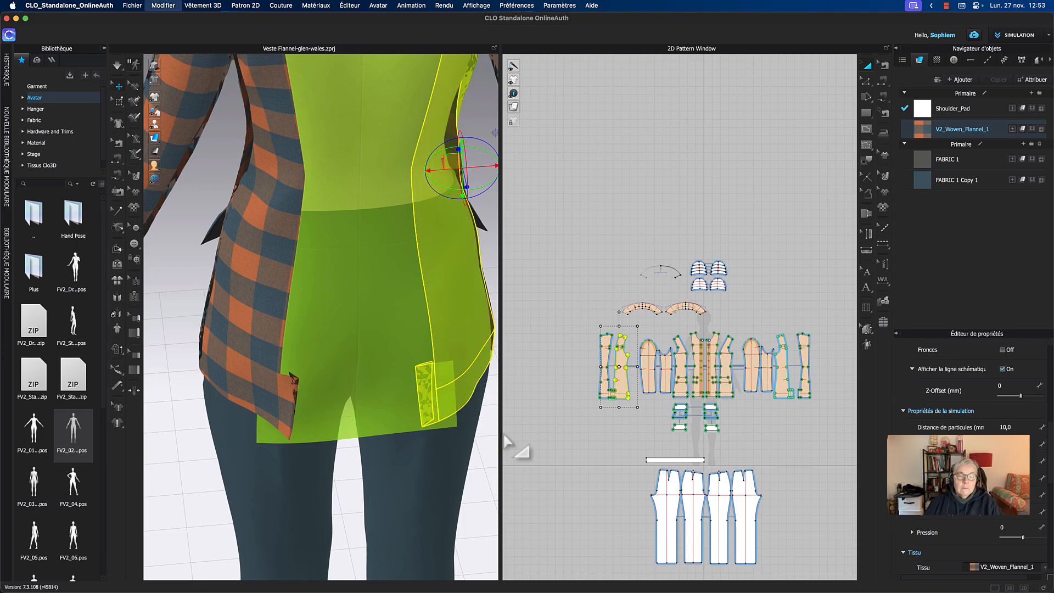
pyautogui.press('super+z')
pyautogui.click(508, 441)
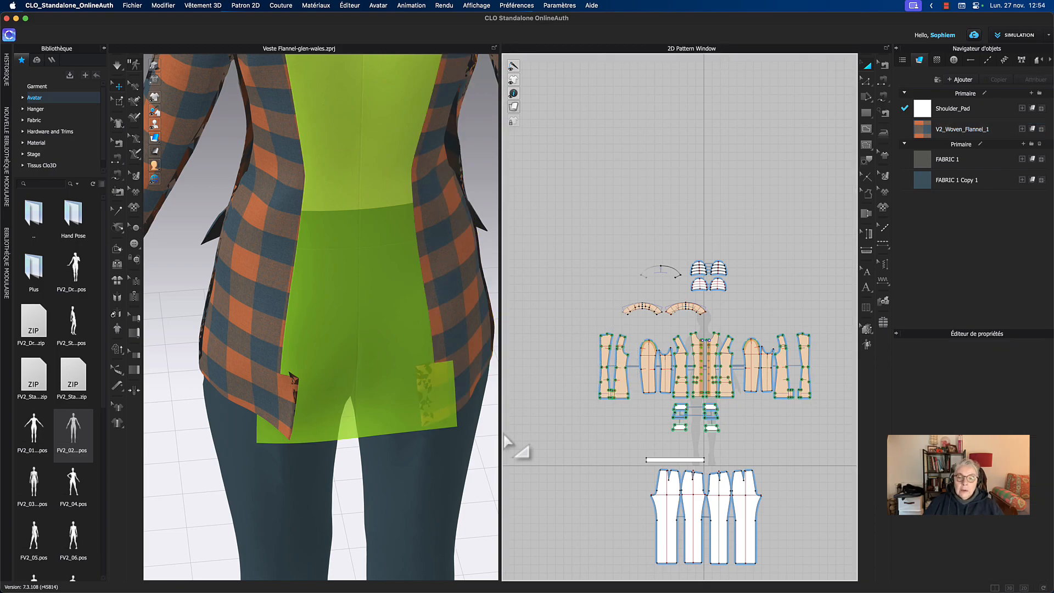
# - Check the layer settings of both centre back panels and compare how they overlap the side back panels at the vents
pyautogui.scroll(3, 526, 434)
pyautogui.scroll(-1, 582, 428)
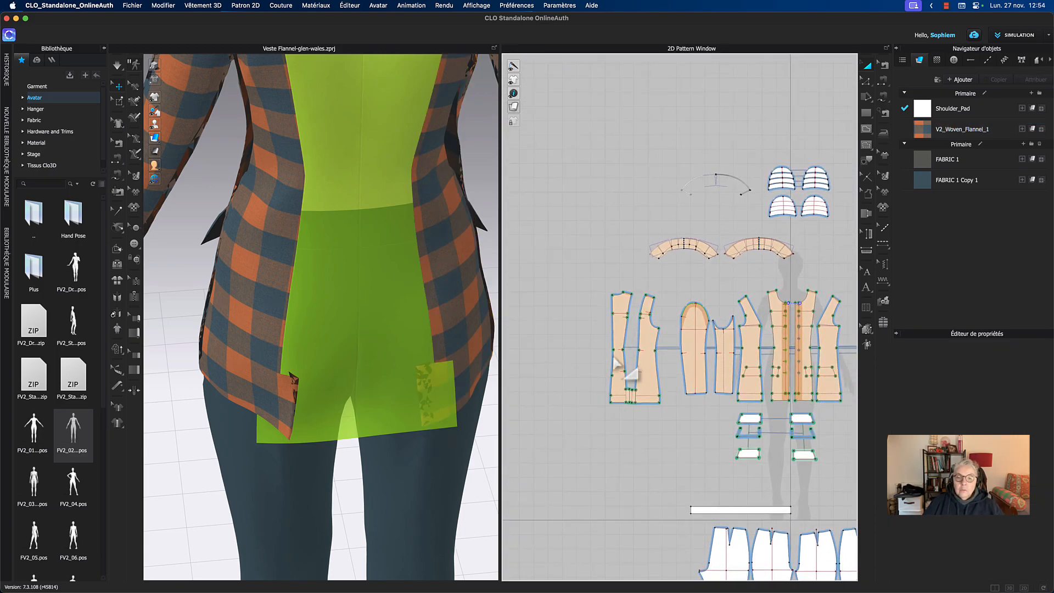
pyautogui.click(616, 334)
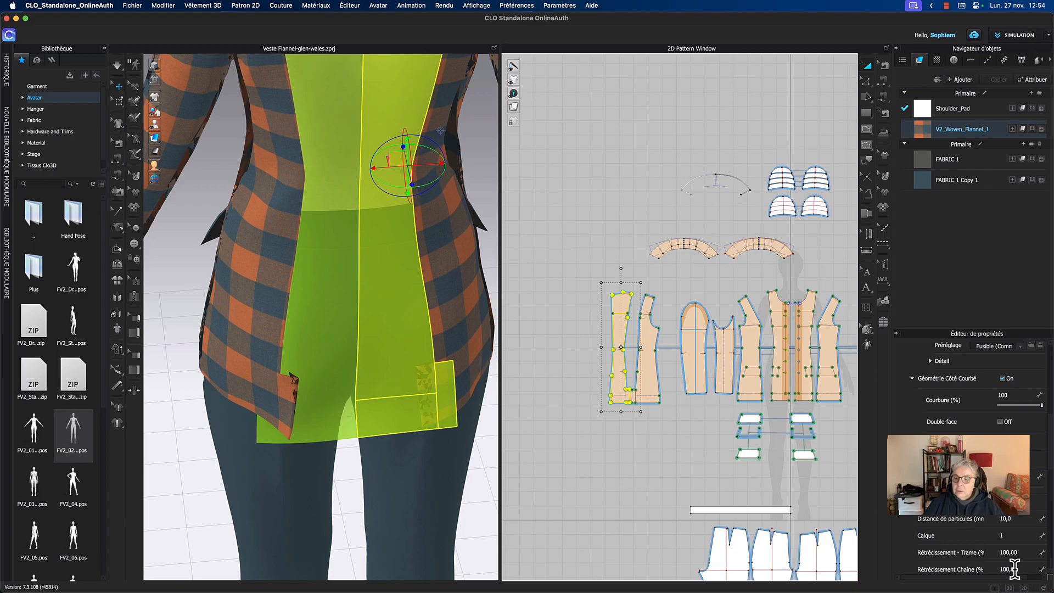
pyautogui.moveTo(584, 466); pyautogui.dragTo(407, 478, button='middle')
pyautogui.moveTo(791, 481); pyautogui.dragTo(699, 487, button='middle')
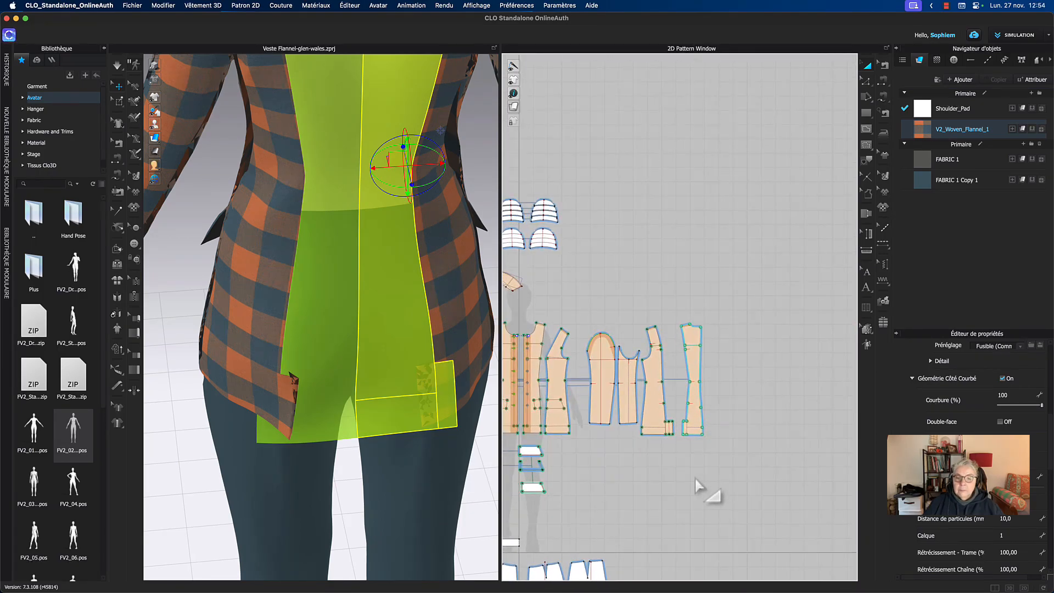
pyautogui.click(691, 333)
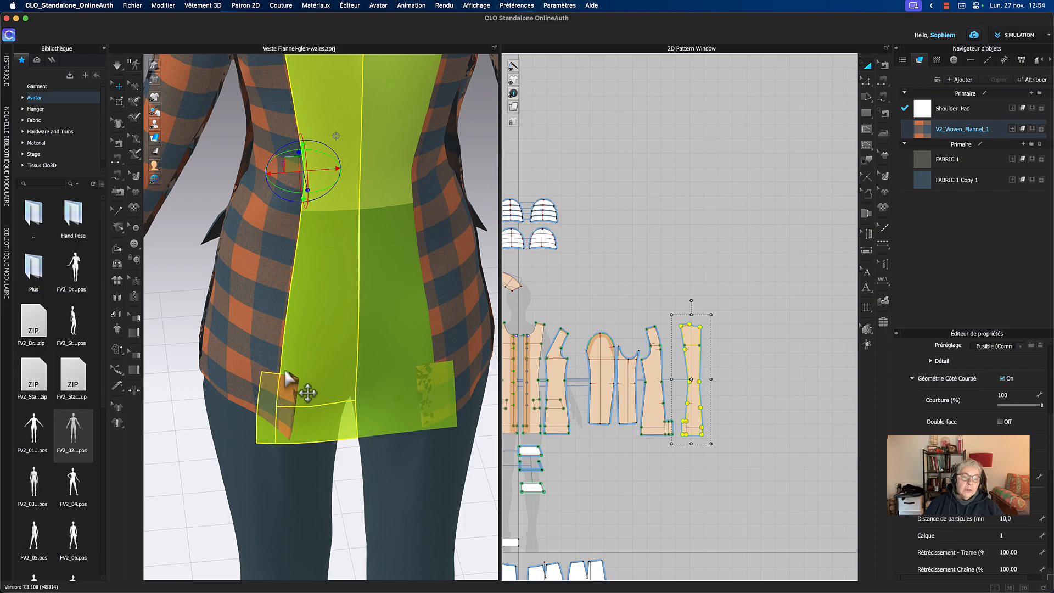
pyautogui.click(268, 350)
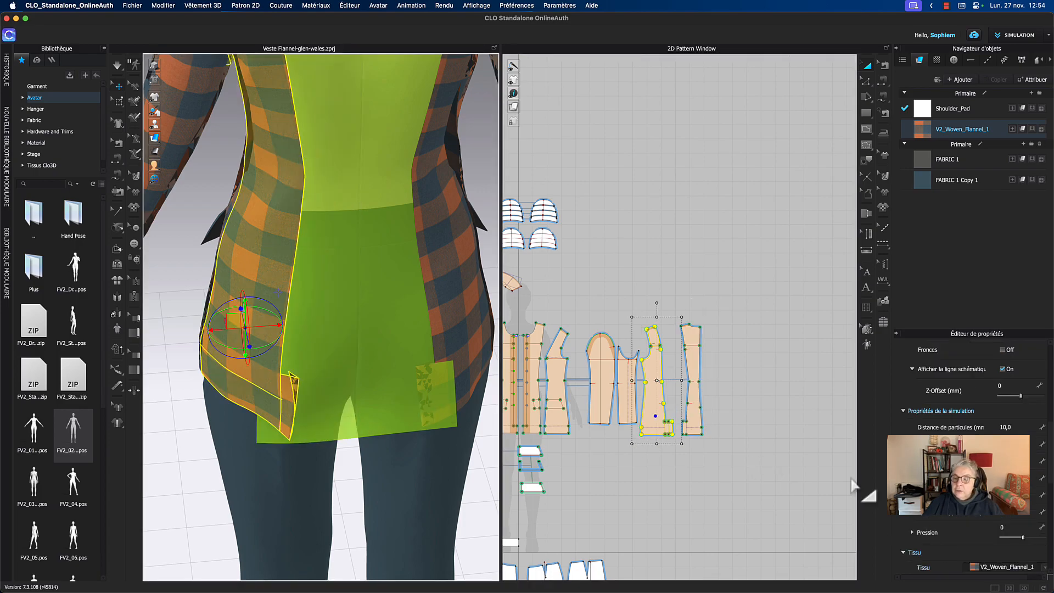
pyautogui.click(473, 330)
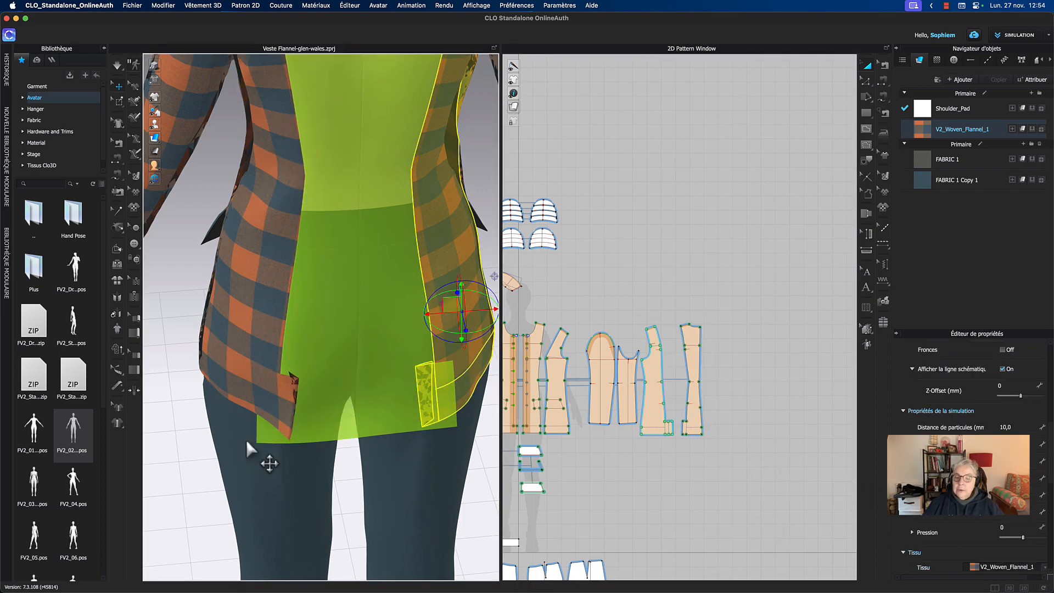
pyautogui.click(211, 453)
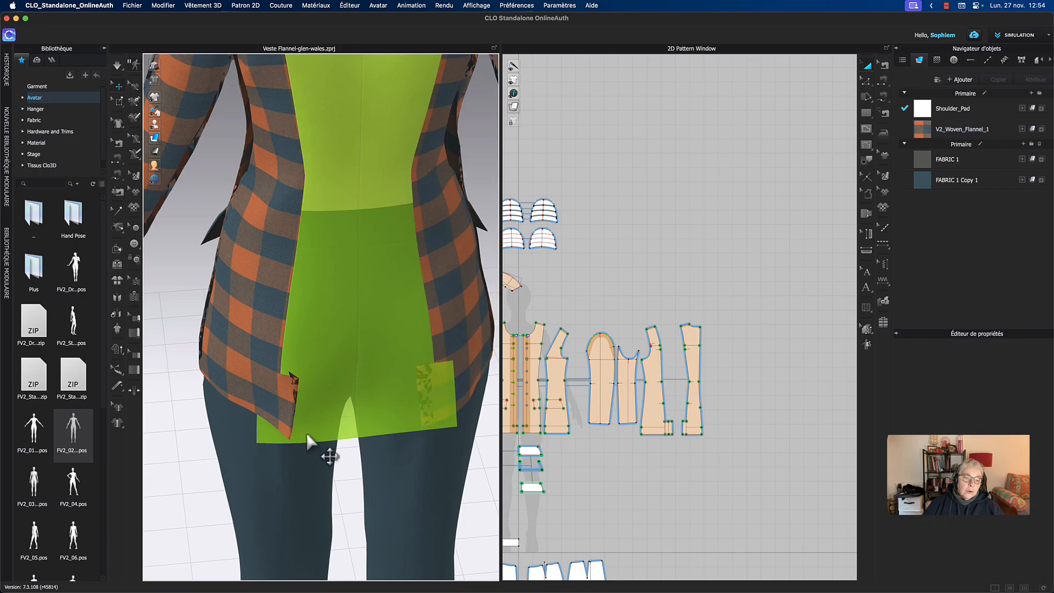
pyautogui.click(319, 417)
pyautogui.moveTo(387, 407); pyautogui.dragTo(318, 423, button='right')
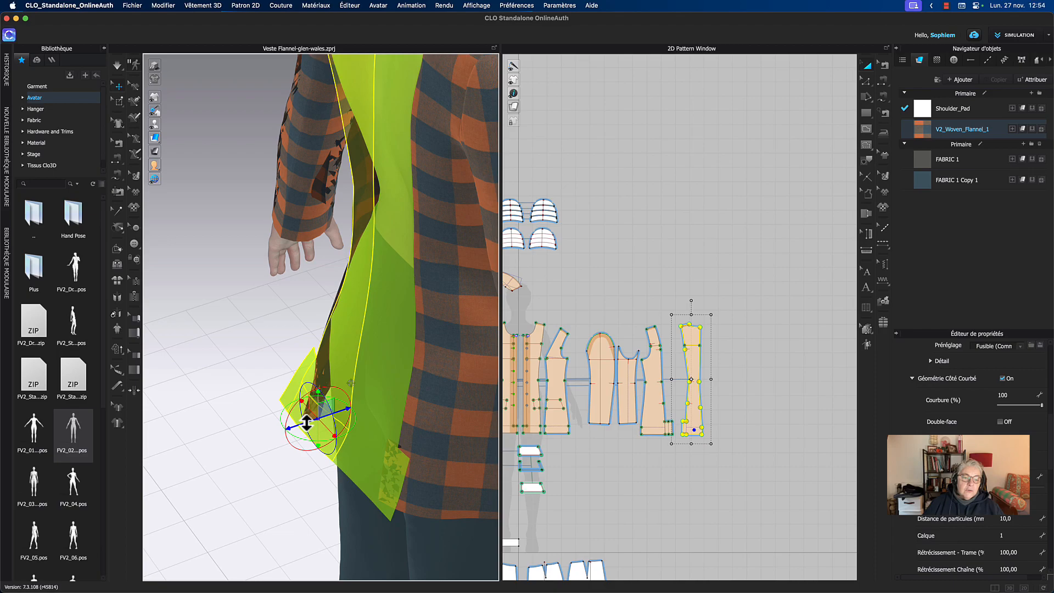
# - Pull the left centre back panel's hem away from the body and run a short simulation
pyautogui.moveTo(290, 428); pyautogui.dragTo(285, 430)
pyautogui.moveTo(223, 342); pyautogui.dragTo(259, 339, button='right')
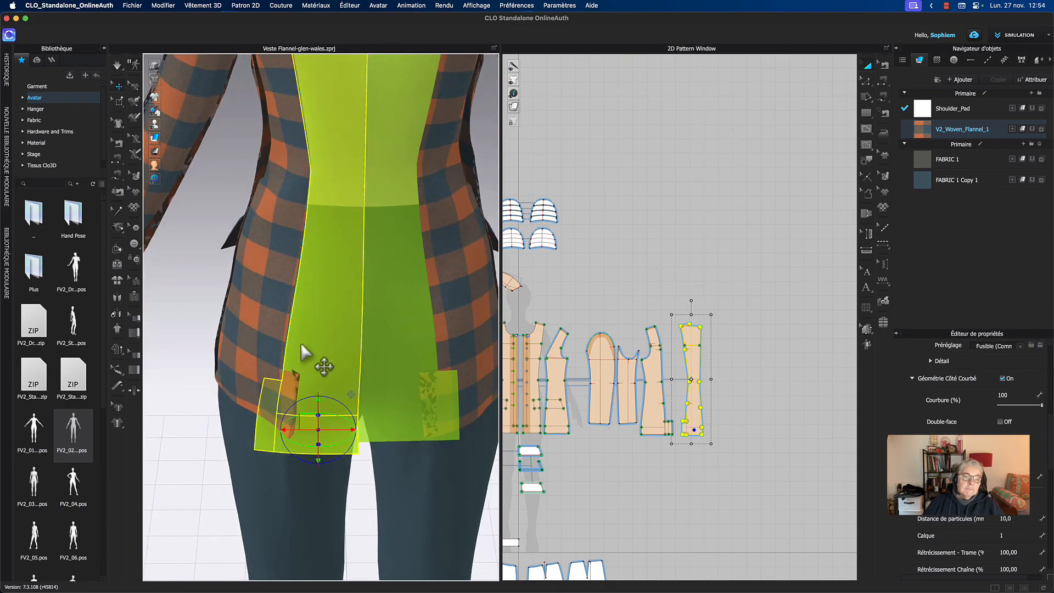
pyautogui.press('space')
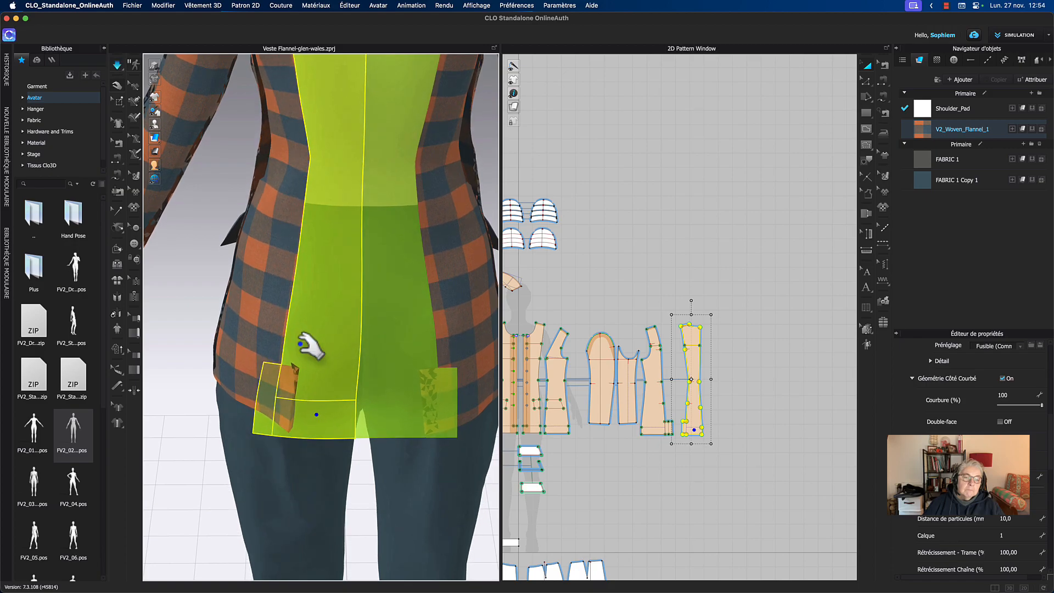
pyautogui.press('space')
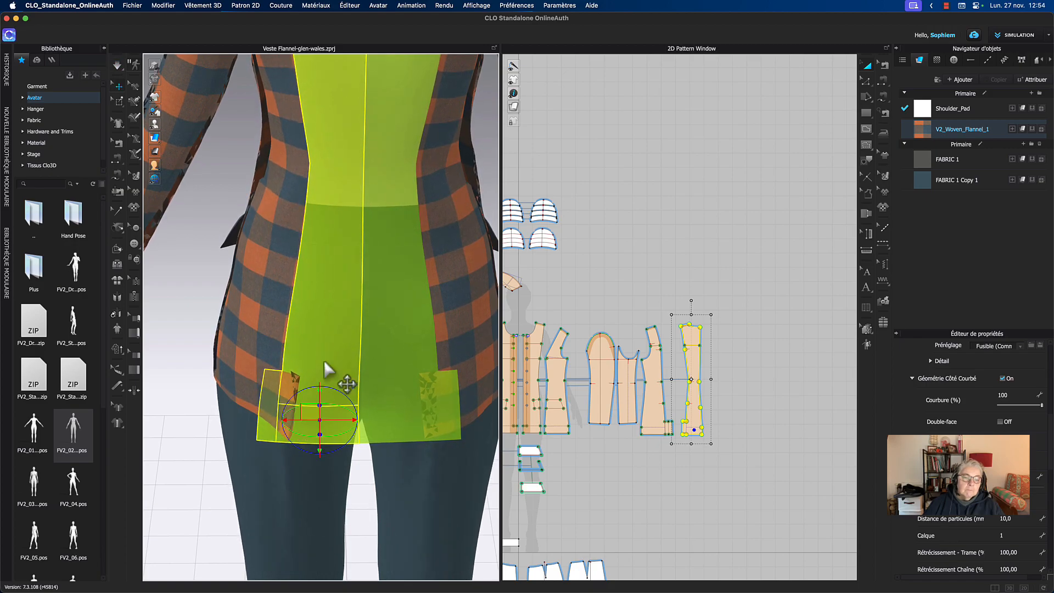
pyautogui.click(185, 431)
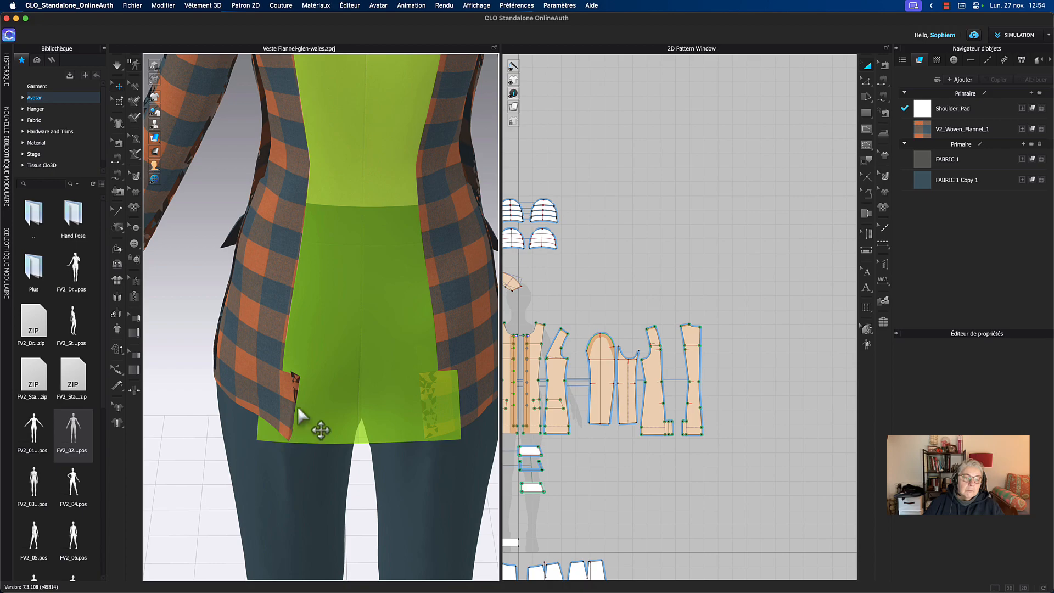
# - Move the left centre back panel farther out from the side back vent extension and simulate again, checking the overlap from several angles
pyautogui.click(313, 409)
pyautogui.moveTo(318, 410); pyautogui.dragTo(280, 416, button='right')
pyautogui.click(332, 418)
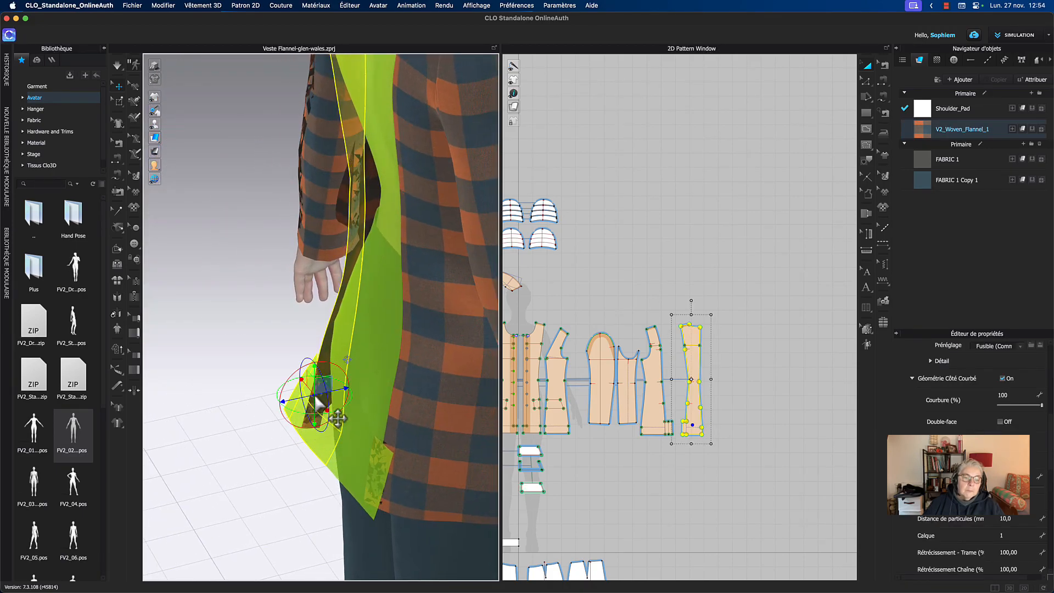
pyautogui.moveTo(201, 347); pyautogui.dragTo(274, 333, button='right')
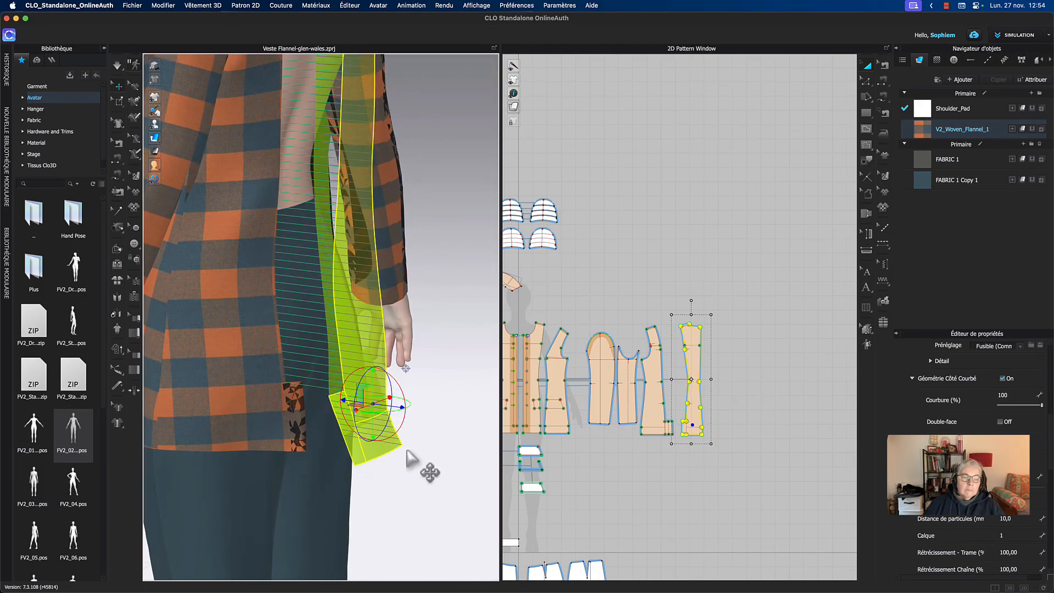
pyautogui.moveTo(429, 466); pyautogui.dragTo(417, 467, button='middle')
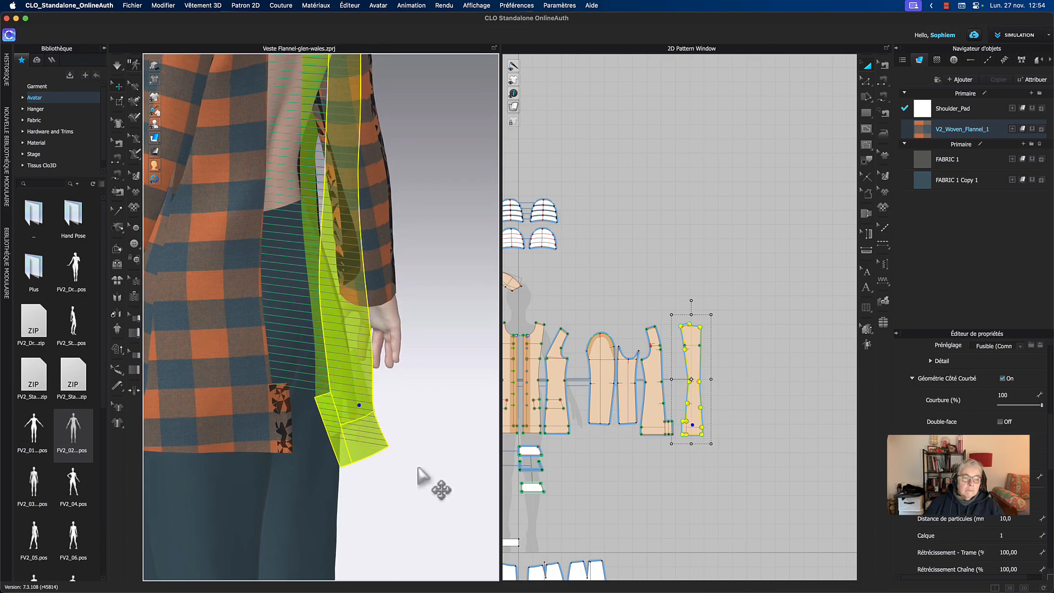
pyautogui.press('space')
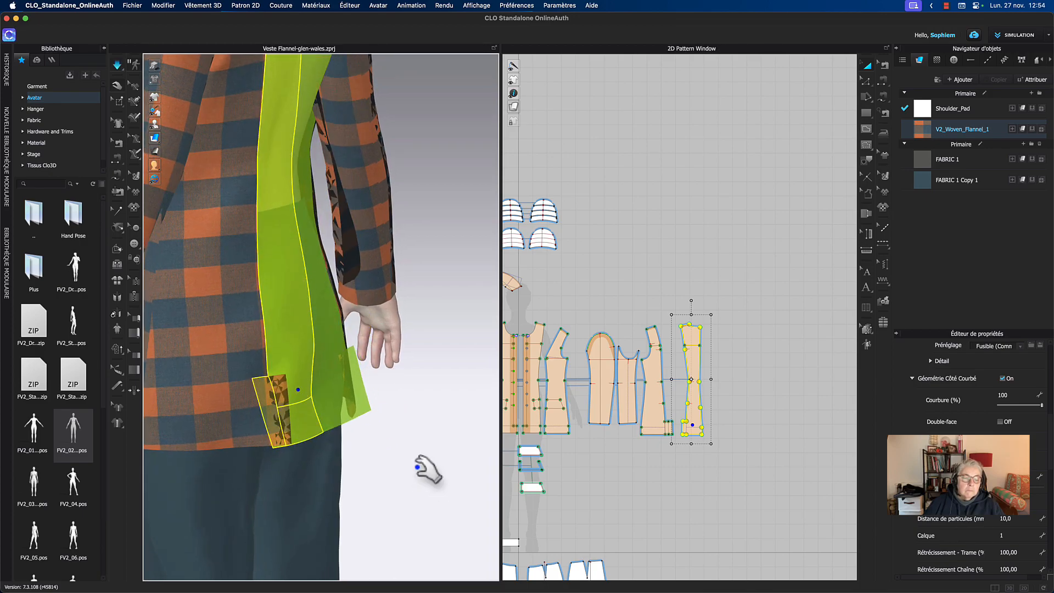
pyautogui.press('space')
pyautogui.click(413, 465)
pyautogui.moveTo(411, 465); pyautogui.dragTo(436, 463, button='right')
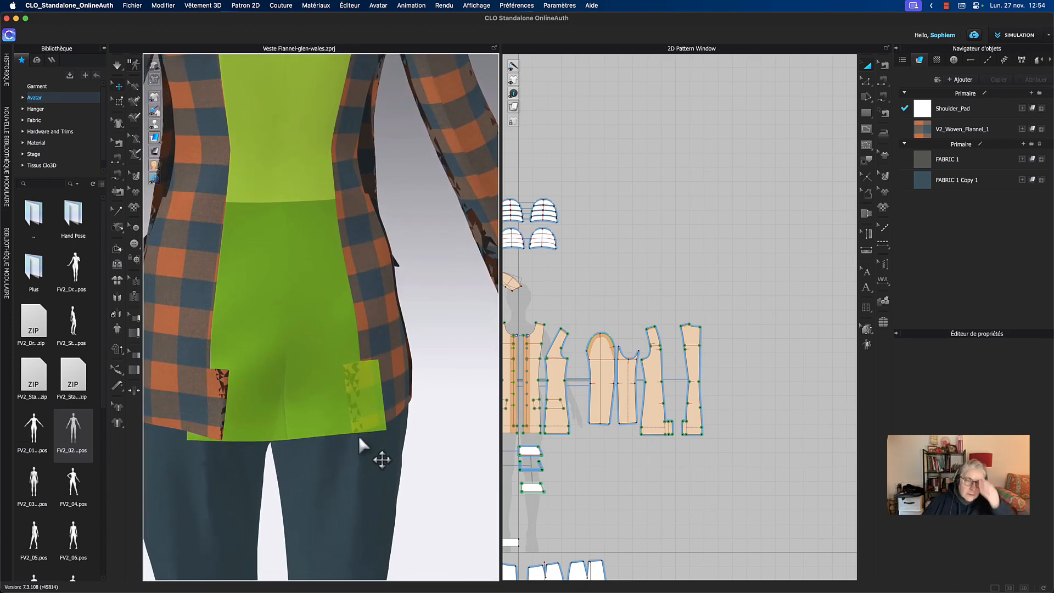
# - Try moving the left side back panel to untangle its vent extension and simulating, and undo the attempt
pyautogui.click(258, 397)
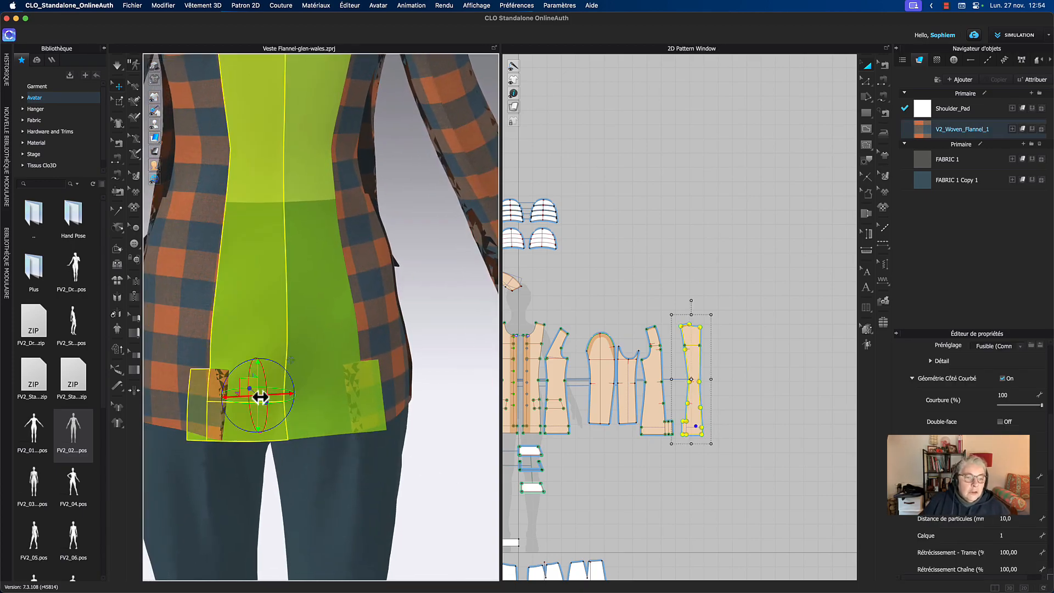
pyautogui.click(177, 391)
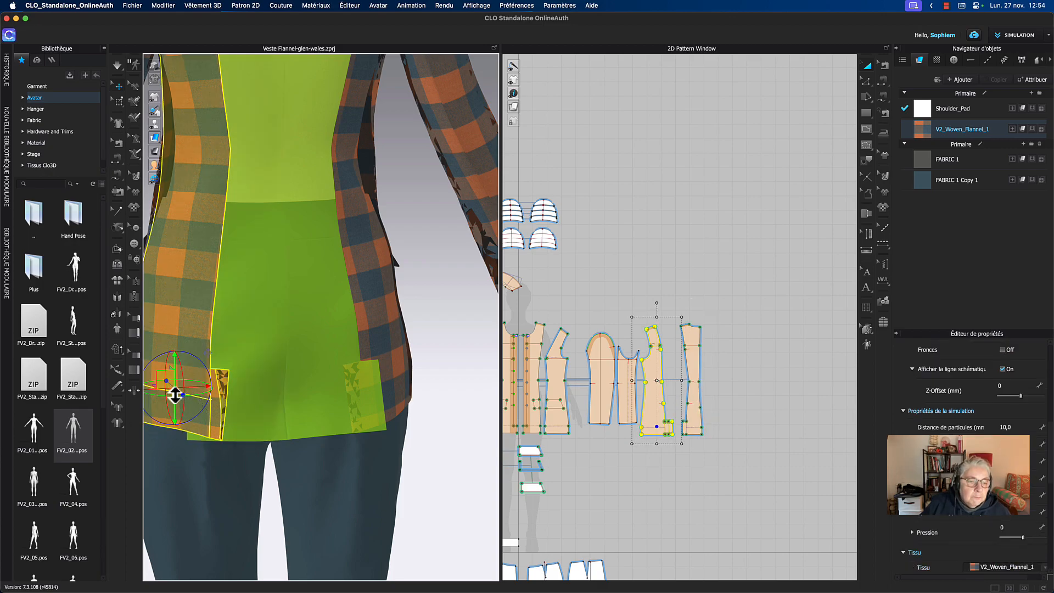
pyautogui.moveTo(285, 404); pyautogui.dragTo(222, 401, button='right')
pyautogui.moveTo(186, 386); pyautogui.dragTo(202, 379)
pyautogui.moveTo(170, 267); pyautogui.dragTo(236, 271, button='right')
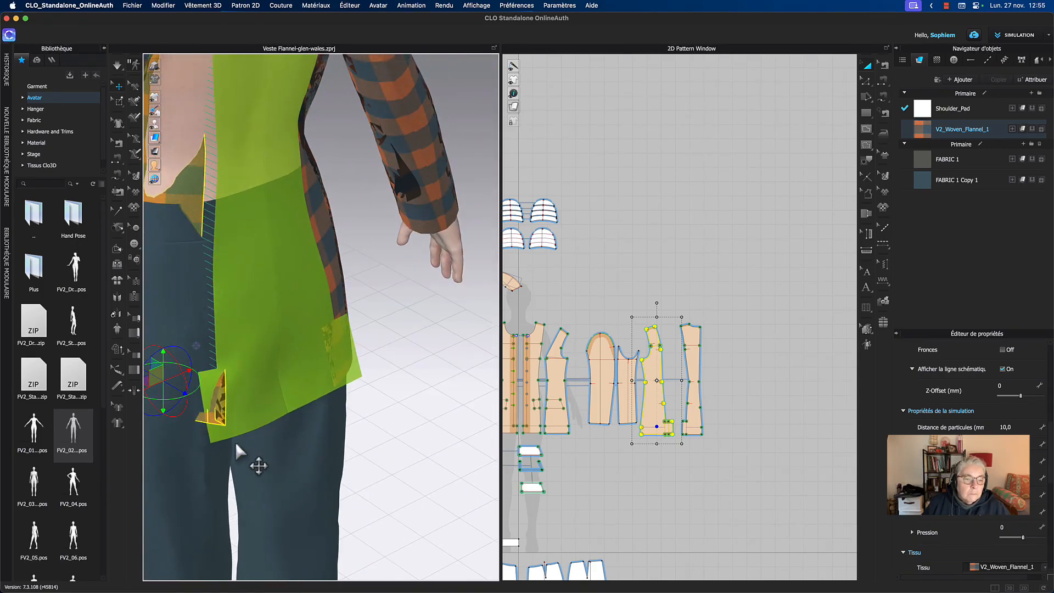
pyautogui.press('space')
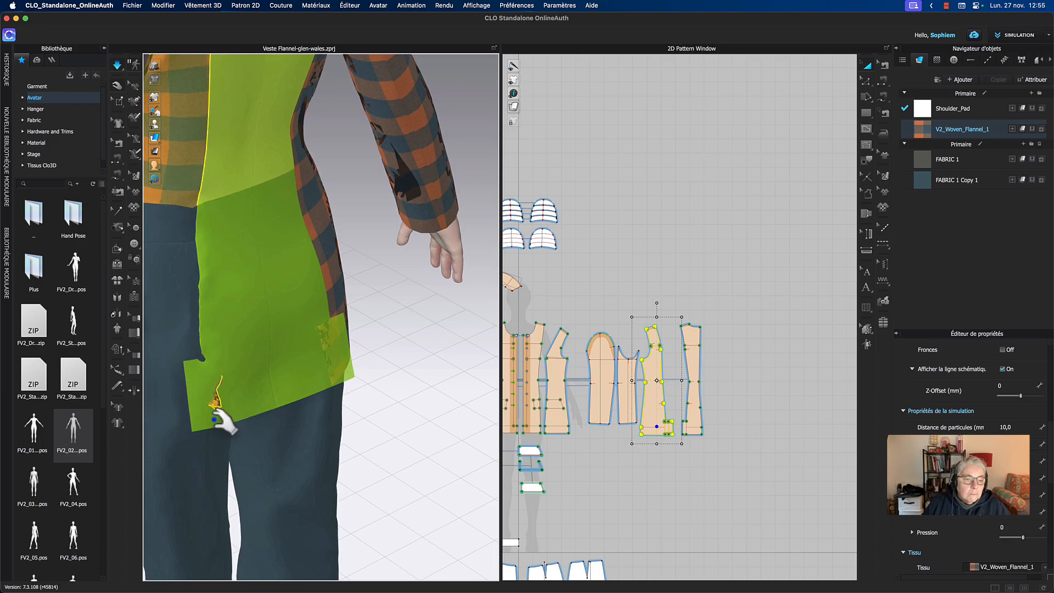
pyautogui.press('space')
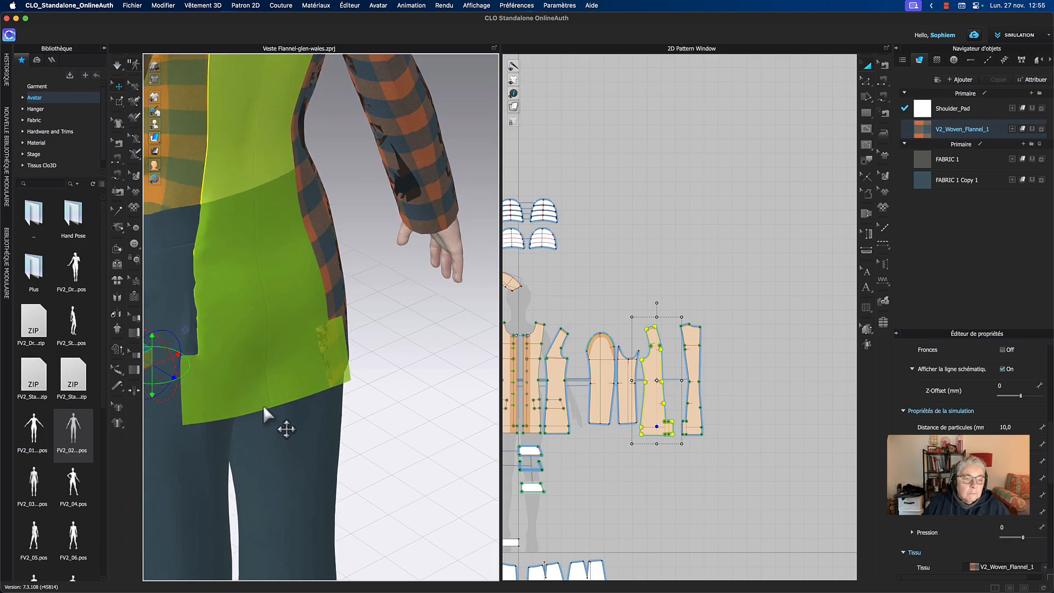
pyautogui.moveTo(388, 404)
pyautogui.mouseDown(button='right')
pyautogui.moveTo(394, 409)
pyautogui.moveTo(384, 394)
pyautogui.mouseUp(button='right')
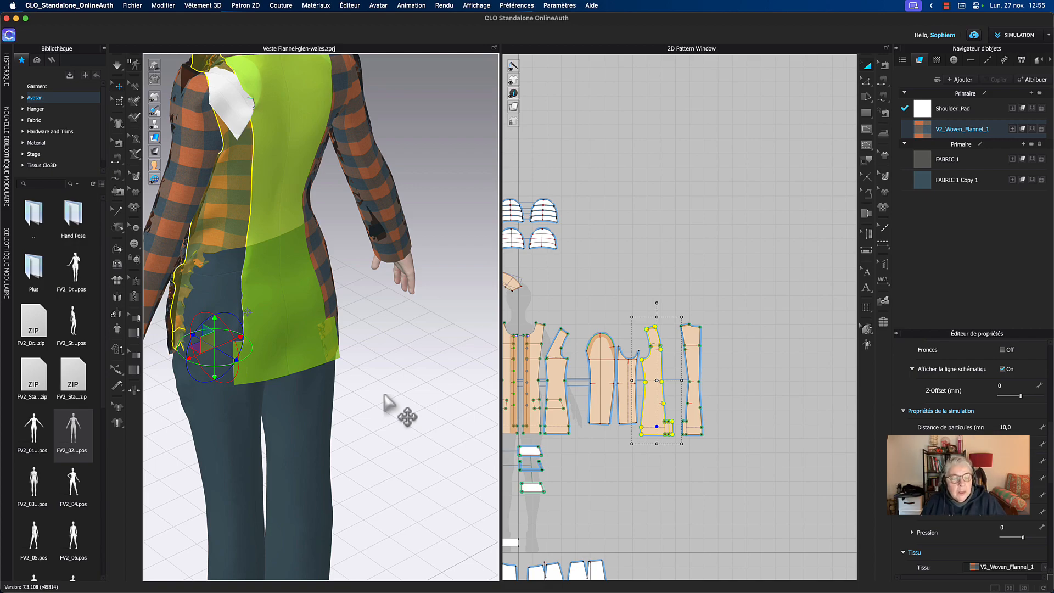
pyautogui.press('super+z')
pyautogui.press('super+z')
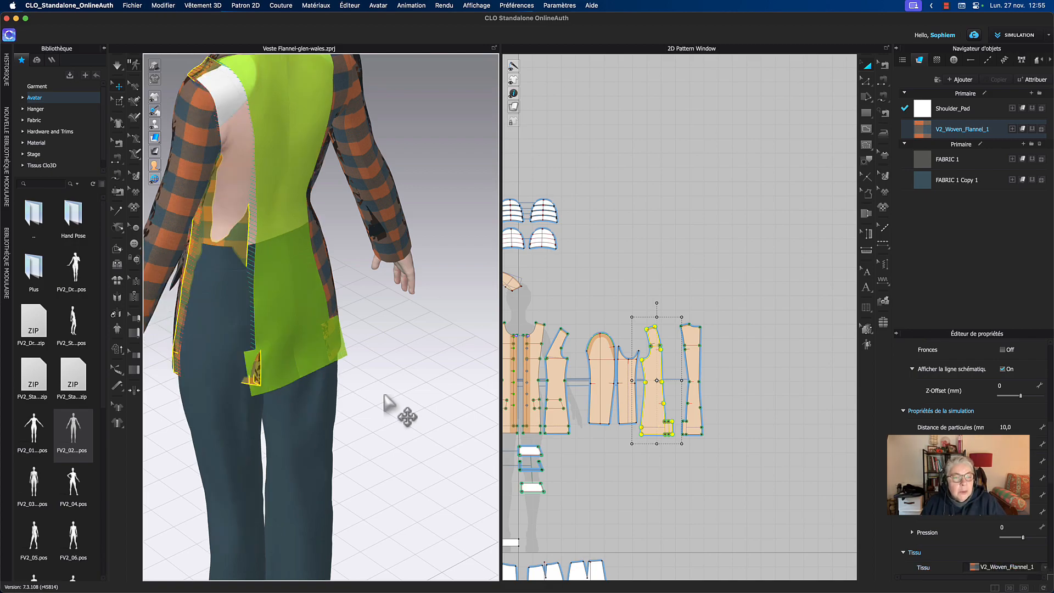
# - Deactivate the left centre back panel, using the pattern-only option
pyautogui.moveTo(372, 384); pyautogui.dragTo(369, 408, button='right')
pyautogui.click(279, 355)
pyautogui.rightClick(279, 355)
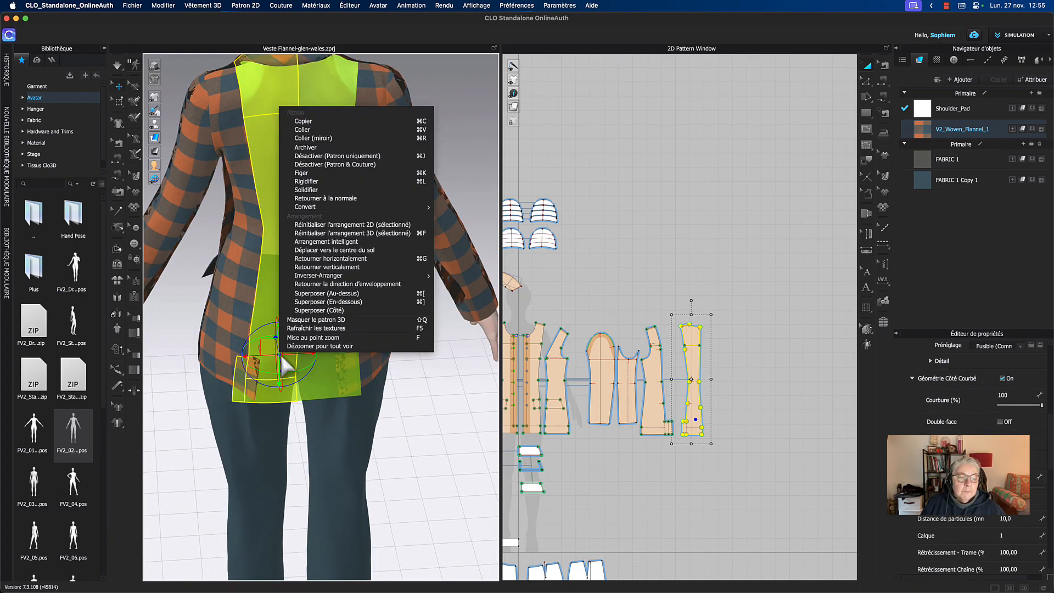
pyautogui.click(310, 156)
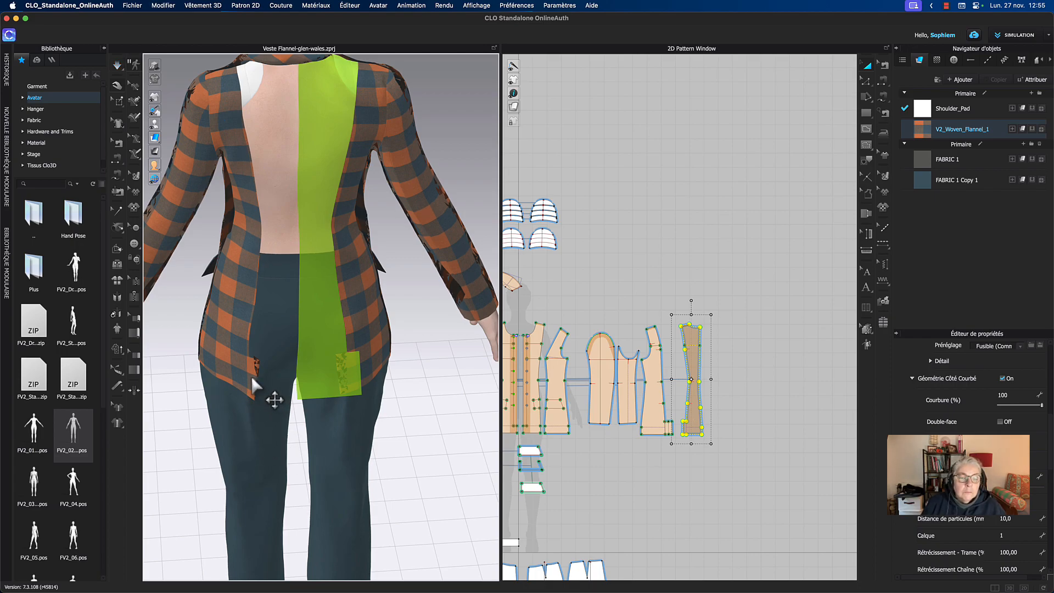
# - Convert the baseline along the right centre back panel's vent extension into an internal line in the 2D pattern
pyautogui.click(311, 379)
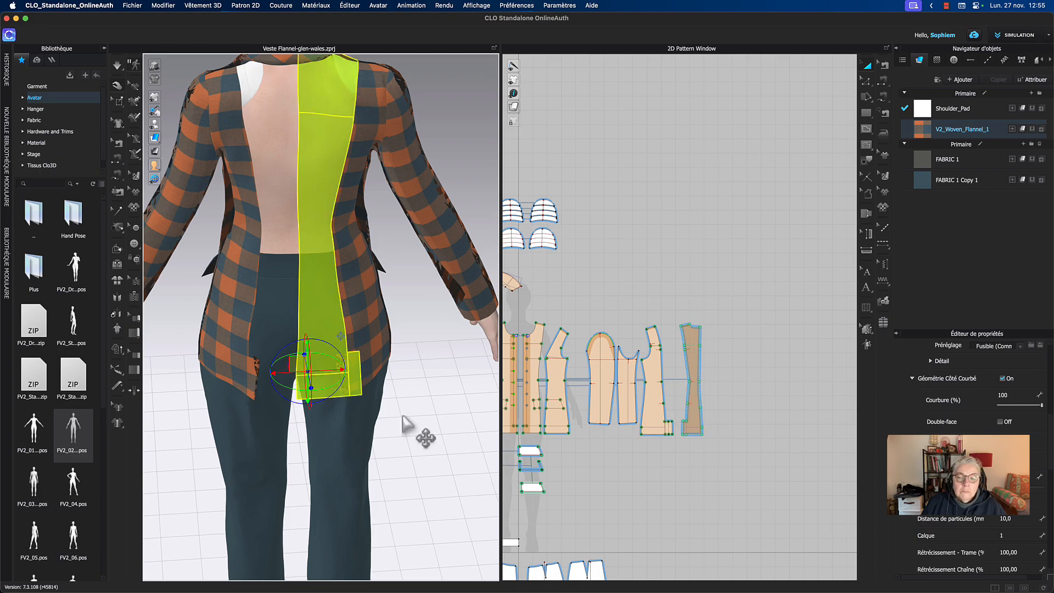
pyautogui.moveTo(412, 445); pyautogui.dragTo(409, 445, button='middle')
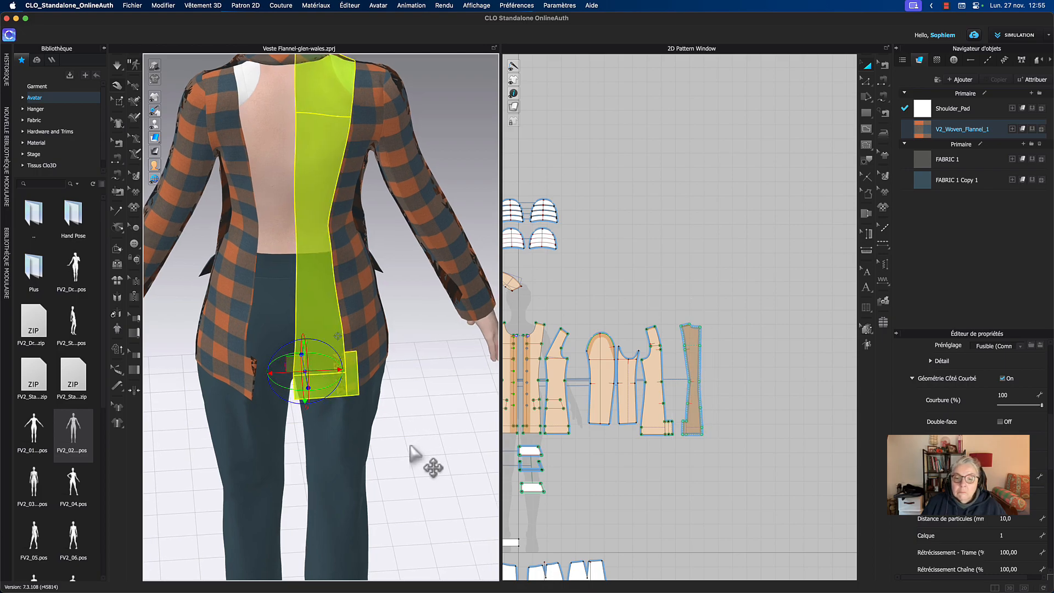
pyautogui.scroll(-5, 603, 458)
pyautogui.moveTo(603, 458); pyautogui.dragTo(534, 395, button='middle')
pyautogui.scroll(5, 577, 406)
pyautogui.scroll(-1, 639, 400)
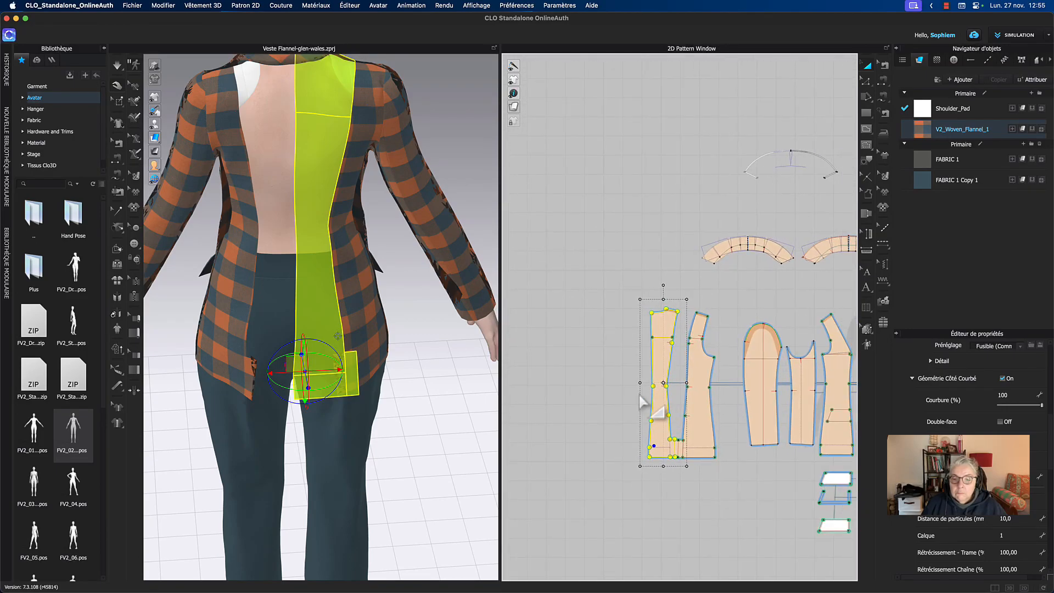
pyautogui.scroll(6, 617, 379)
pyautogui.moveTo(598, 389); pyautogui.dragTo(533, 363, button='middle')
pyautogui.click(544, 368)
pyautogui.scroll(4, 661, 419)
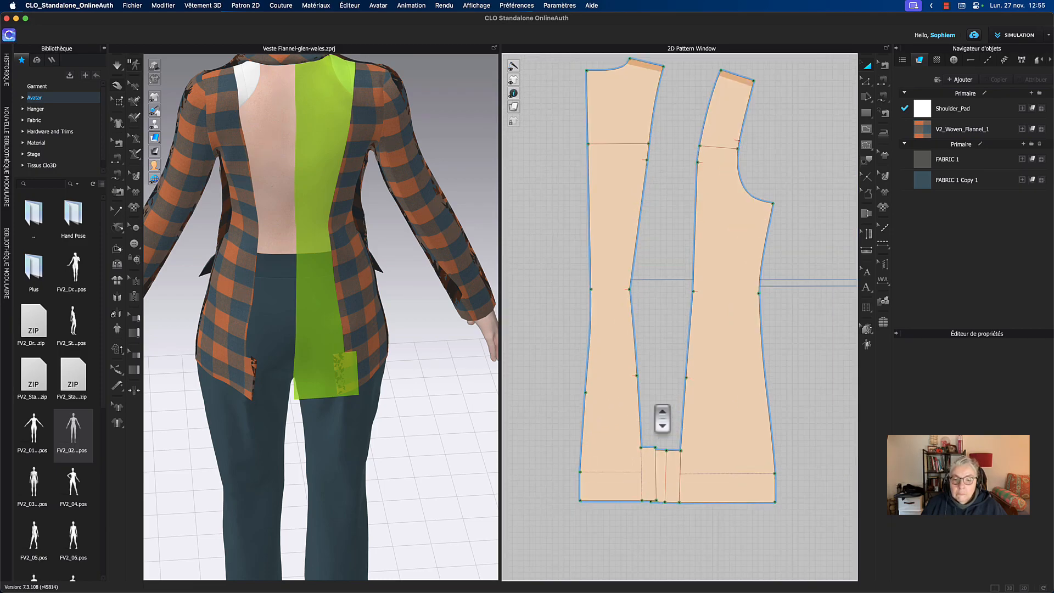
pyautogui.moveTo(659, 411); pyautogui.dragTo(642, 323, button='middle')
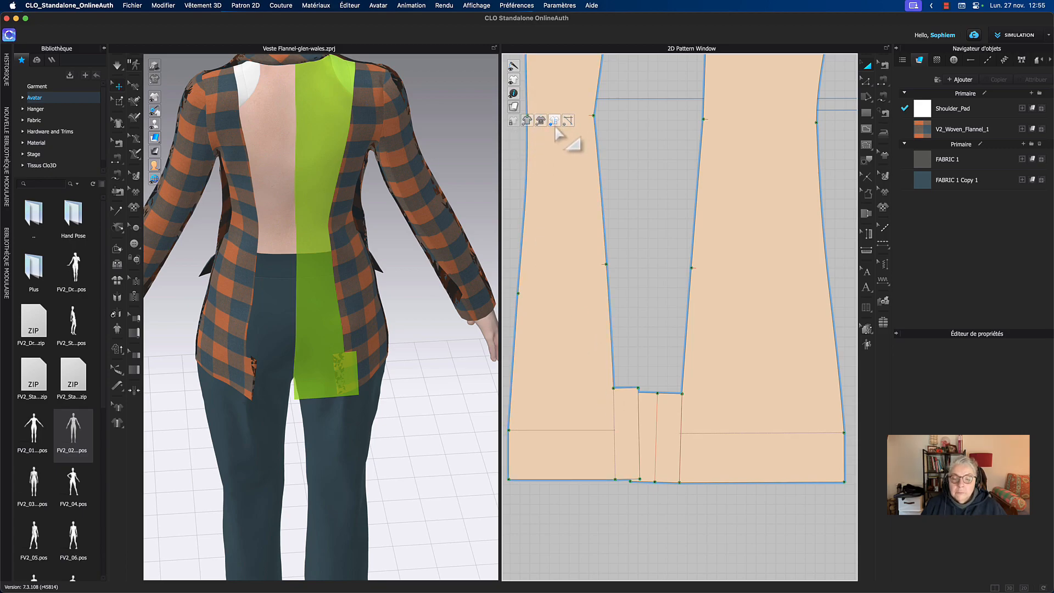
pyautogui.click(621, 416)
pyautogui.click(615, 415)
pyautogui.rightClick(615, 413)
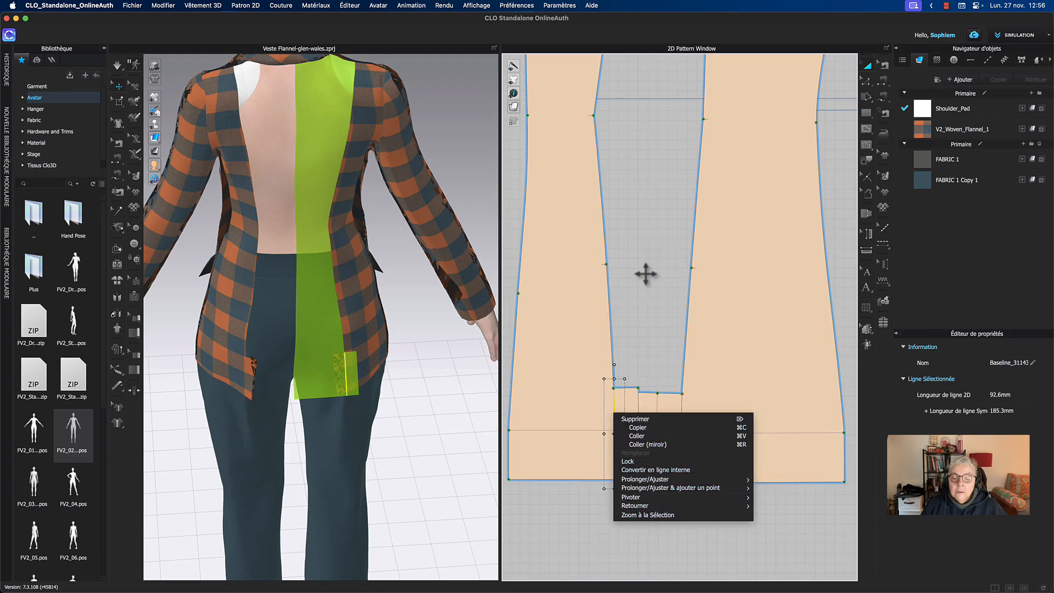
pyautogui.click(626, 528)
pyautogui.click(630, 537)
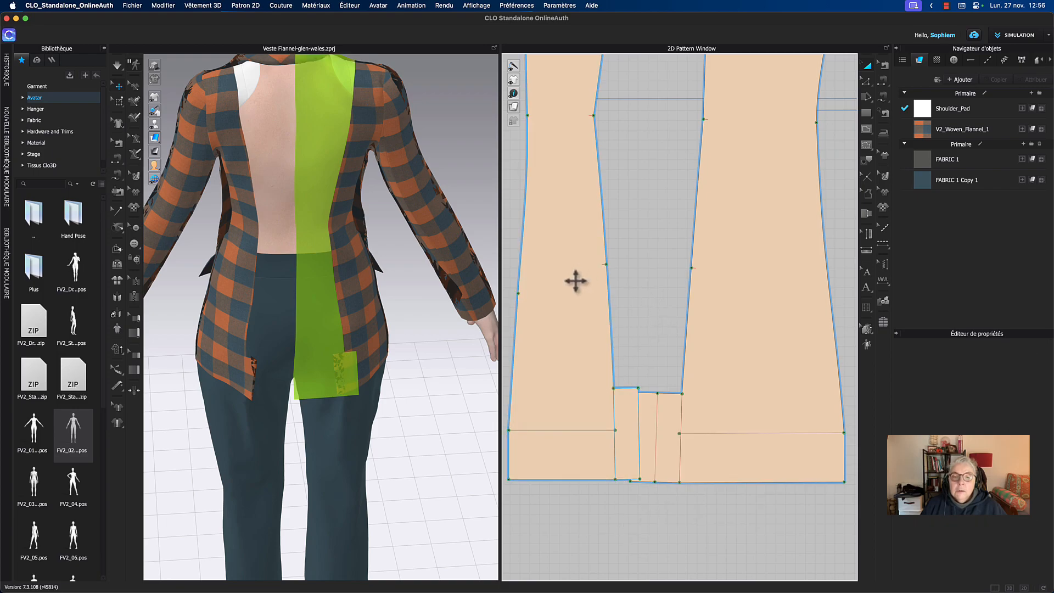
# - Shift the right centre back pattern slightly in 2D to separate its vent extension from the side back's
pyautogui.moveTo(572, 280); pyautogui.dragTo(565, 283)
pyautogui.scroll(-5, 641, 245)
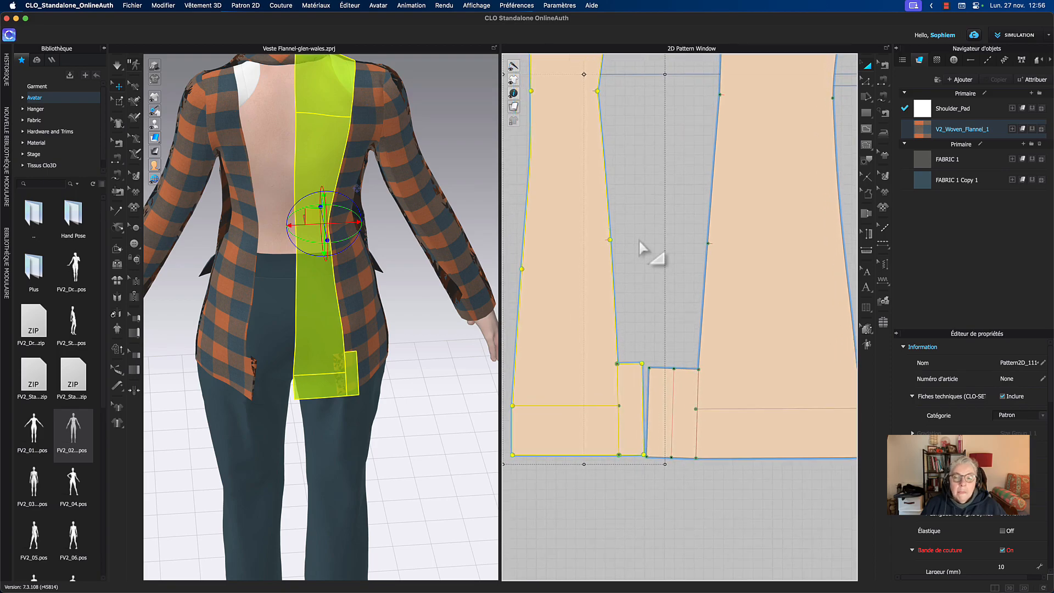
pyautogui.click(655, 297)
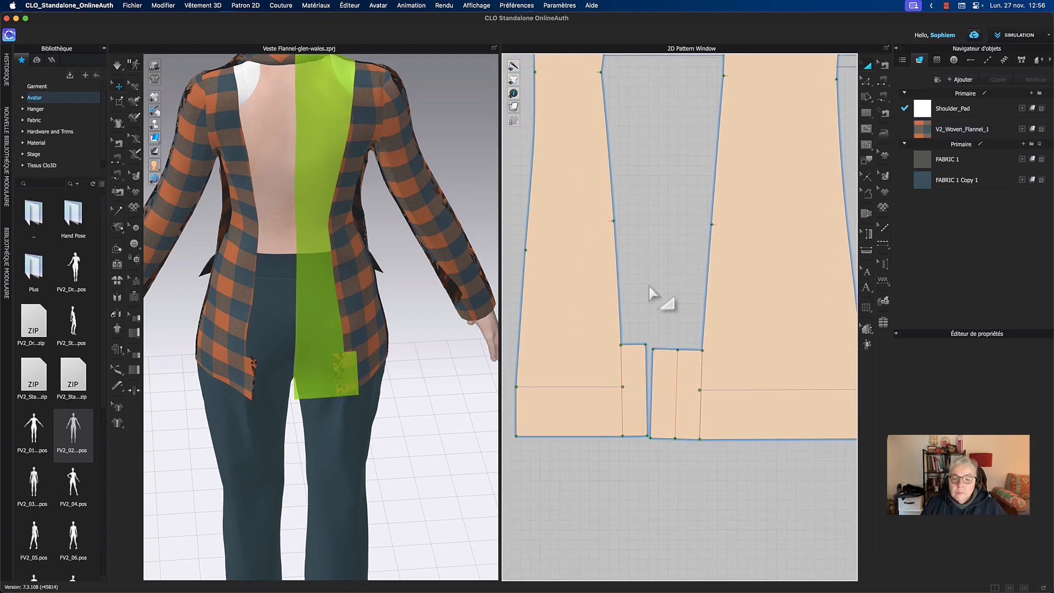
# - Fold the right centre back panel's vent extension inward along its internal line with the fold arrangement tool
pyautogui.click(622, 373)
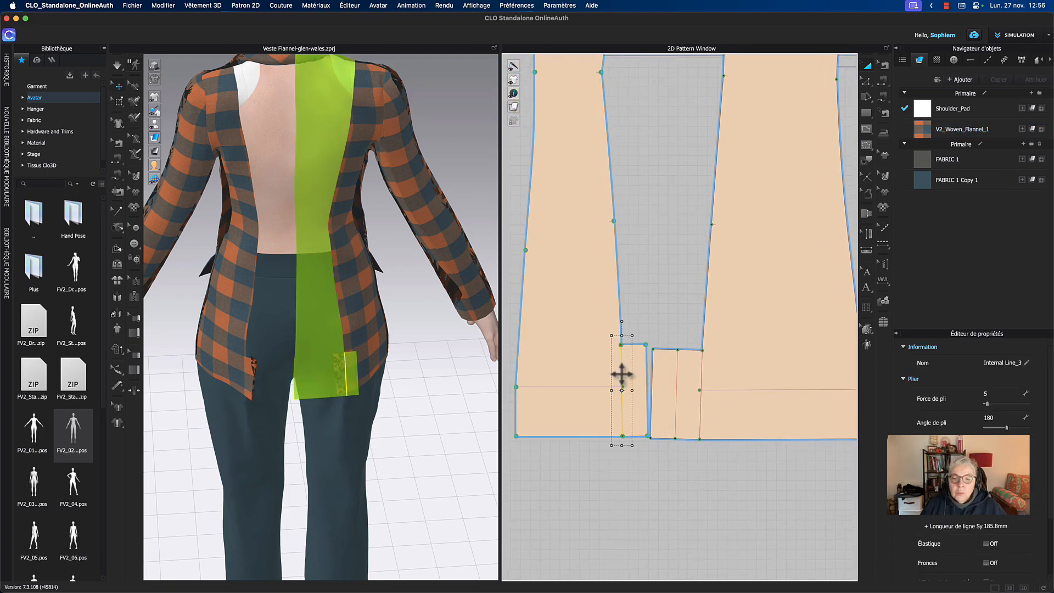
pyautogui.click(118, 250)
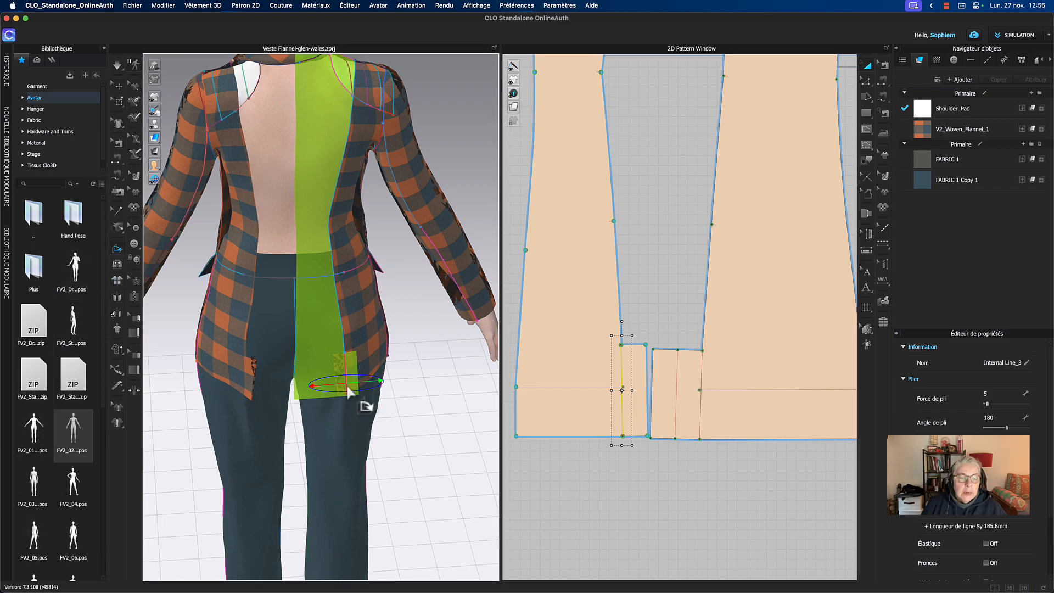
pyautogui.moveTo(360, 382); pyautogui.dragTo(330, 386)
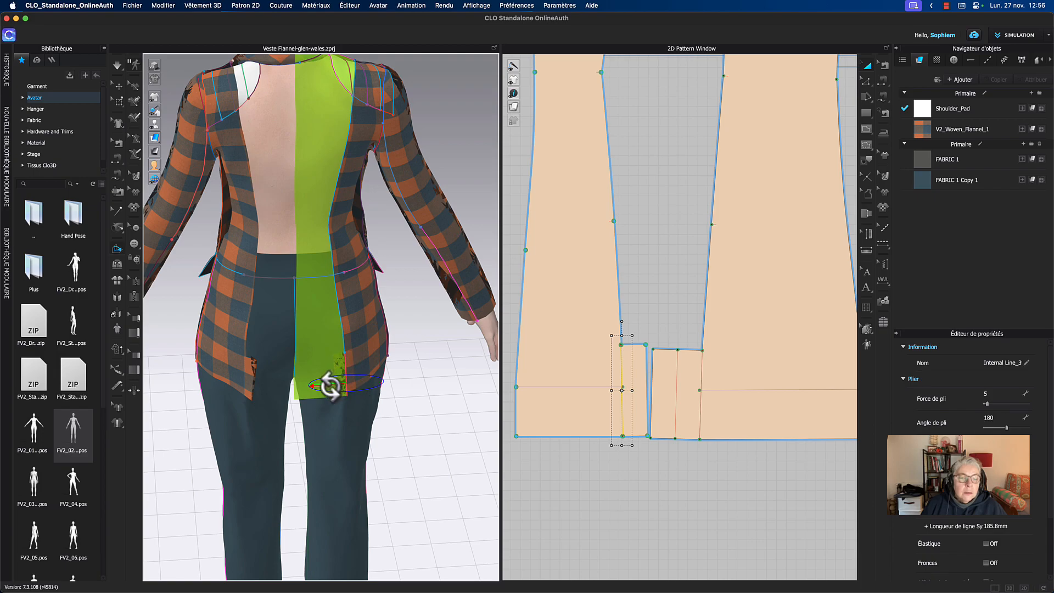
pyautogui.click(405, 418)
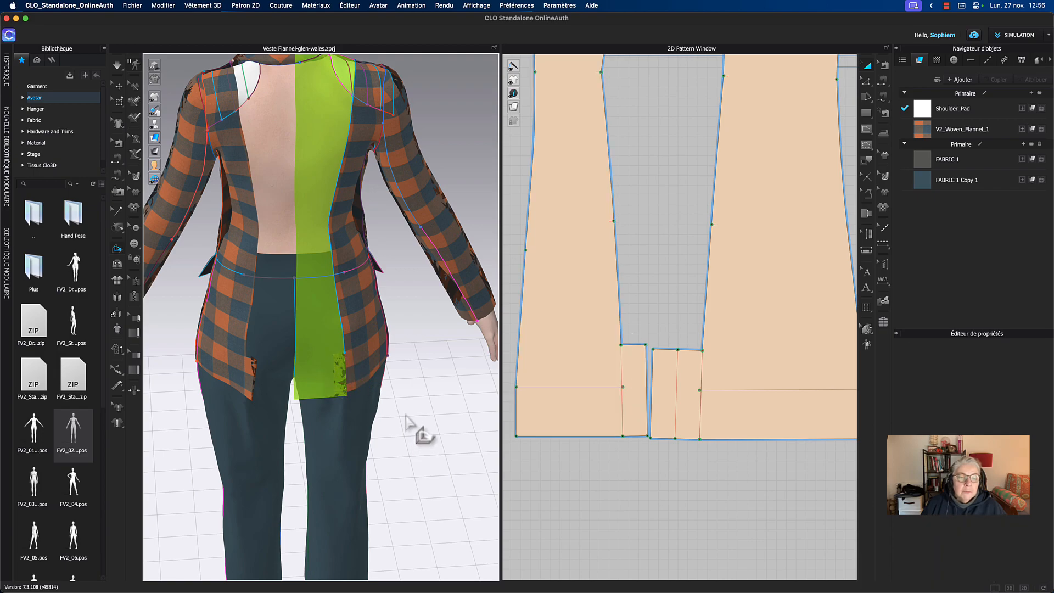
# - Simulate the jacket briefly to settle the folded vent extension, and check the right vent from behind
pyautogui.press('space')
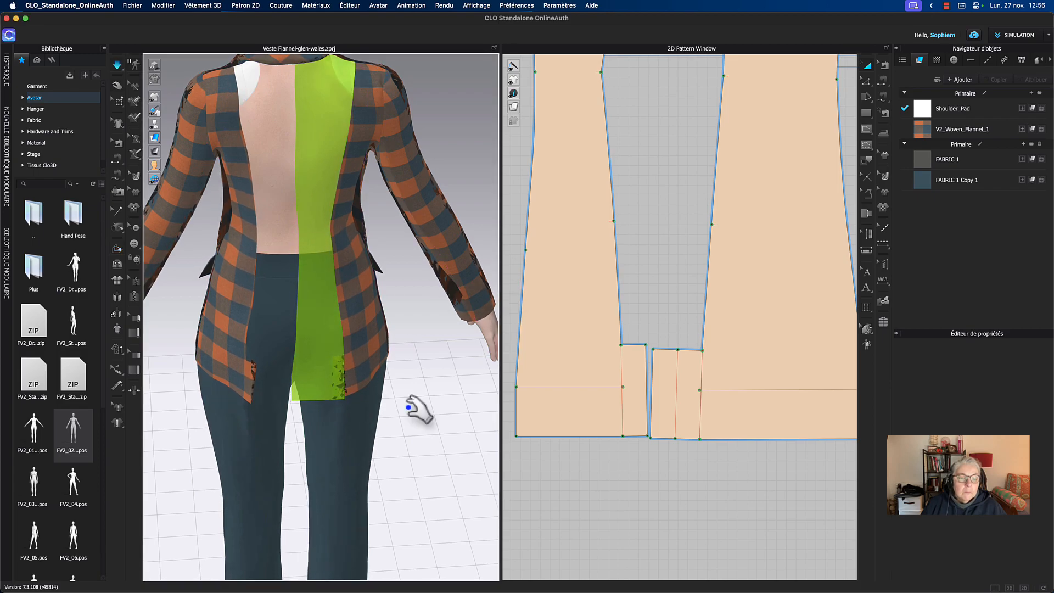
pyautogui.press('space')
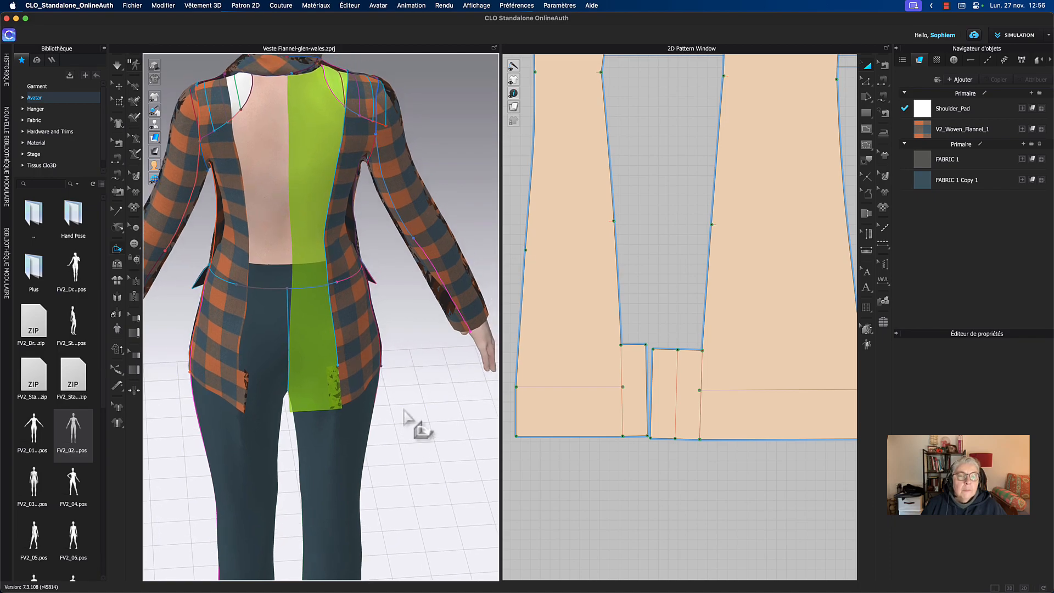
pyautogui.moveTo(662, 306); pyautogui.dragTo(661, 292, button='middle')
pyautogui.moveTo(401, 418)
pyautogui.mouseDown(button='right')
pyautogui.moveTo(393, 398)
pyautogui.moveTo(400, 412)
pyautogui.mouseUp(button='right')
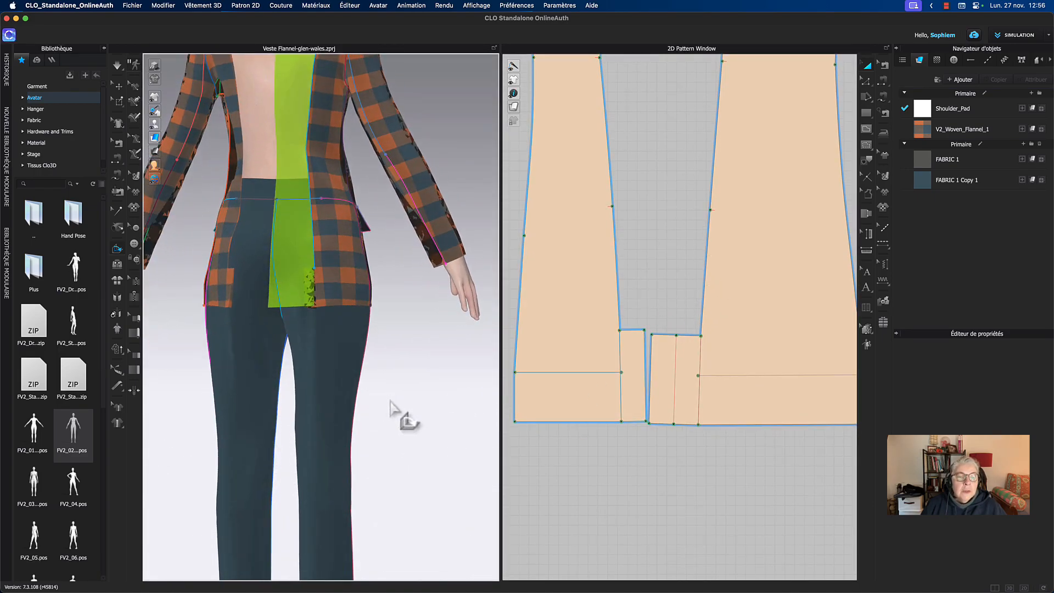
pyautogui.moveTo(673, 308); pyautogui.dragTo(687, 308, button='middle')
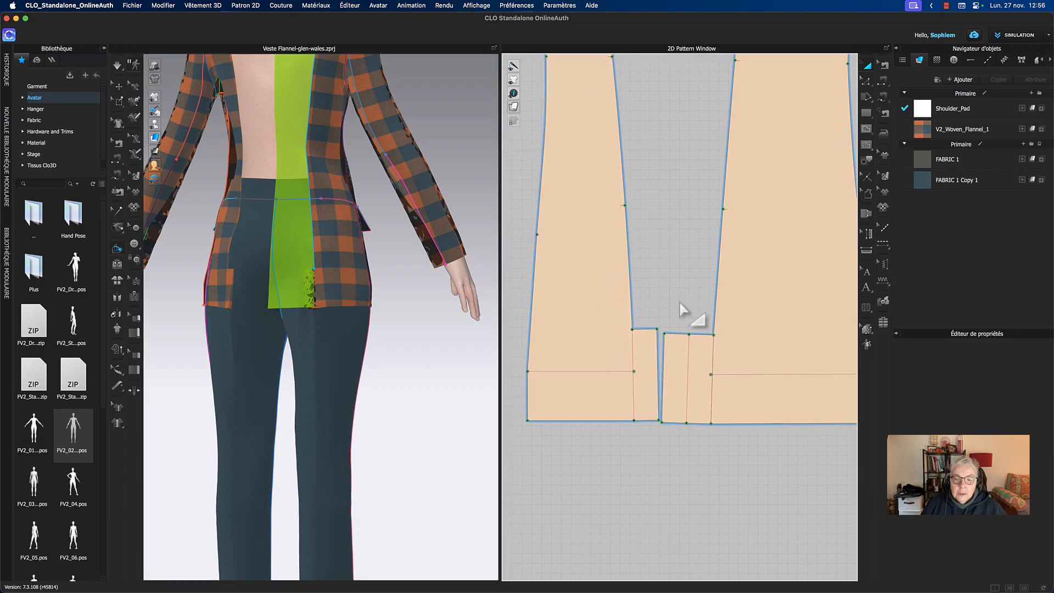
pyautogui.click(632, 355)
pyautogui.rightClick(631, 355)
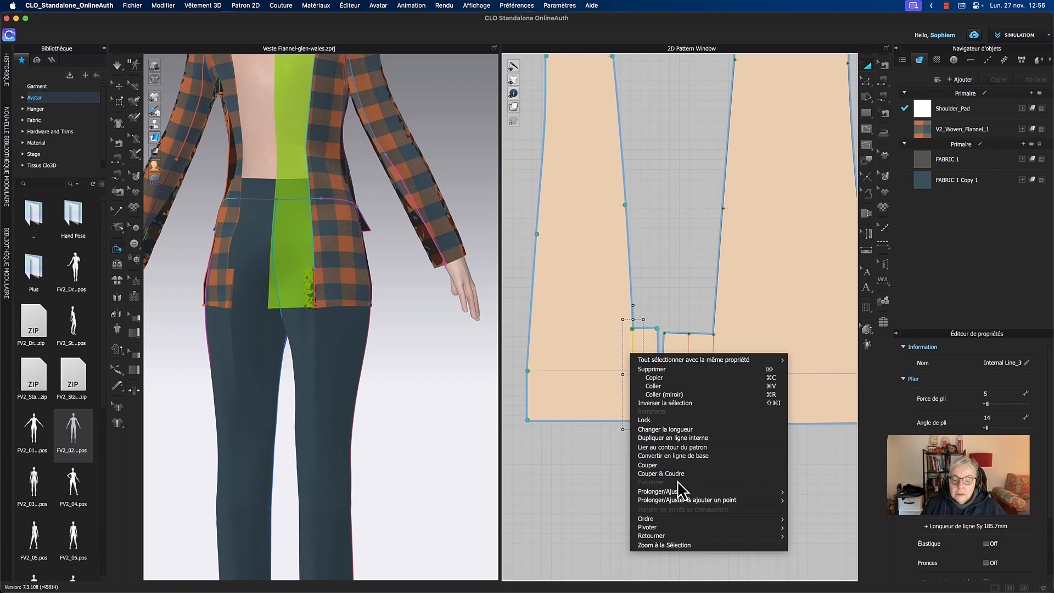
pyautogui.click(620, 485)
pyautogui.click(690, 288)
pyautogui.click(634, 354)
pyautogui.rightClick(634, 354)
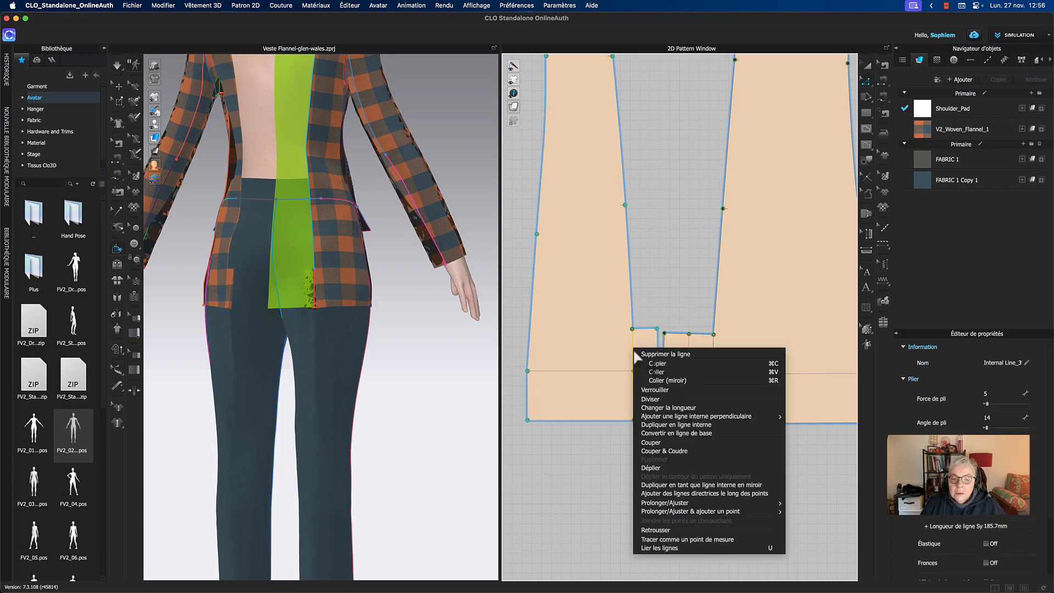
pyautogui.click(655, 292)
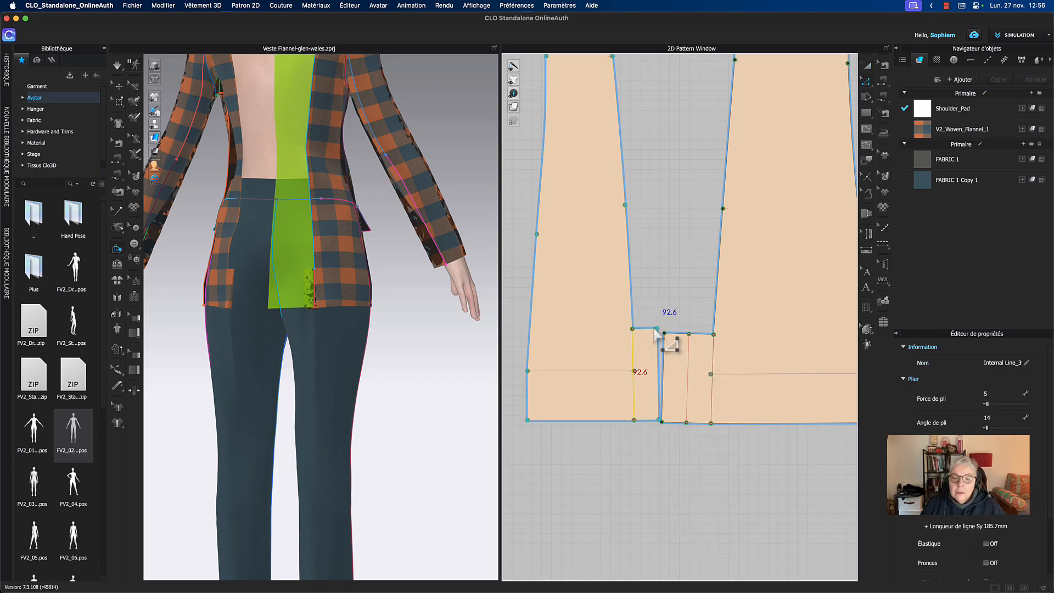
# - Try duplicating the right centre back's vent fold line as a mirrored internal line across the vent extension's top edge, then undo it
pyautogui.rightClick(635, 358)
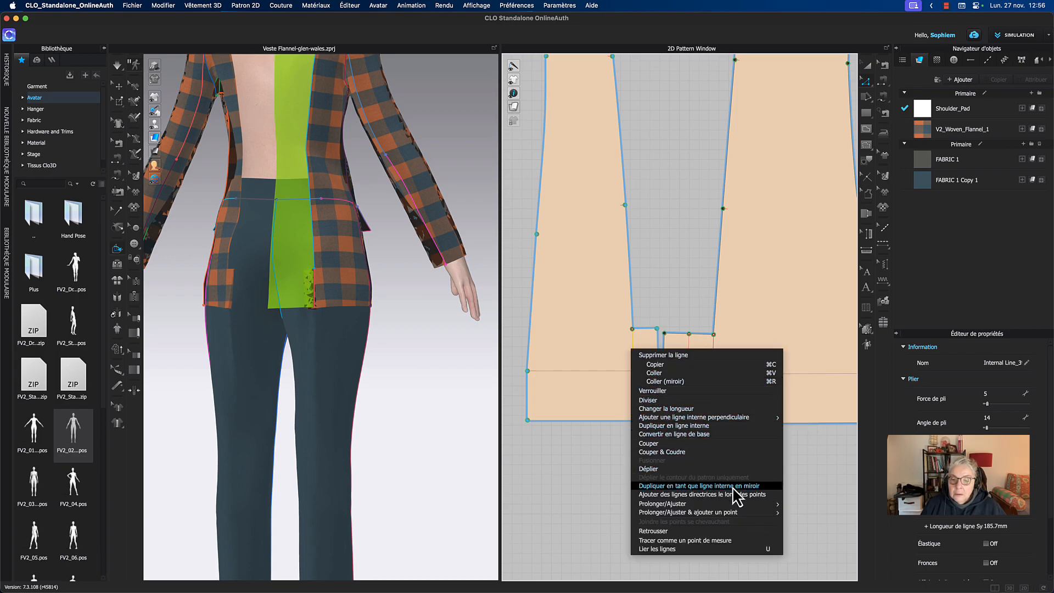
pyautogui.click(734, 486)
pyautogui.click(644, 333)
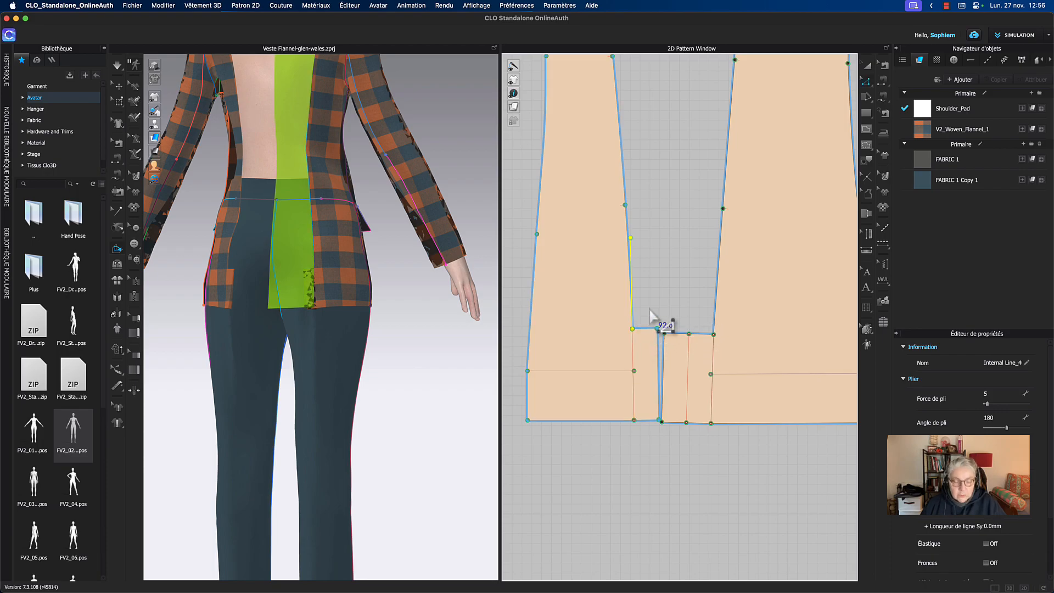
pyautogui.press('super+z')
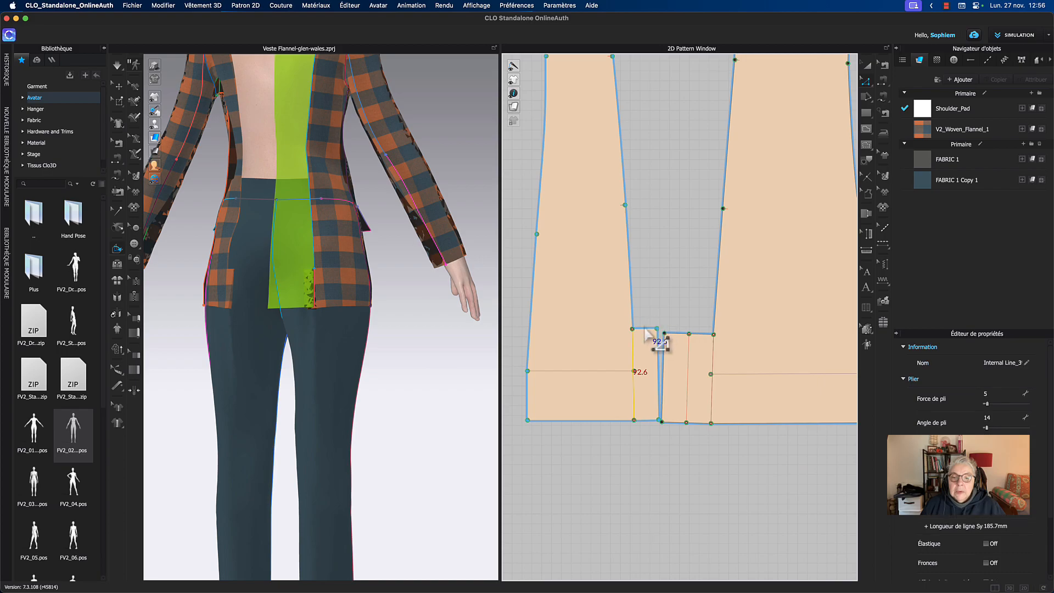
# - Duplicate the top edge of the right centre back's vent extension as a mirrored internal line across the vertical fold line
pyautogui.rightClick(649, 329)
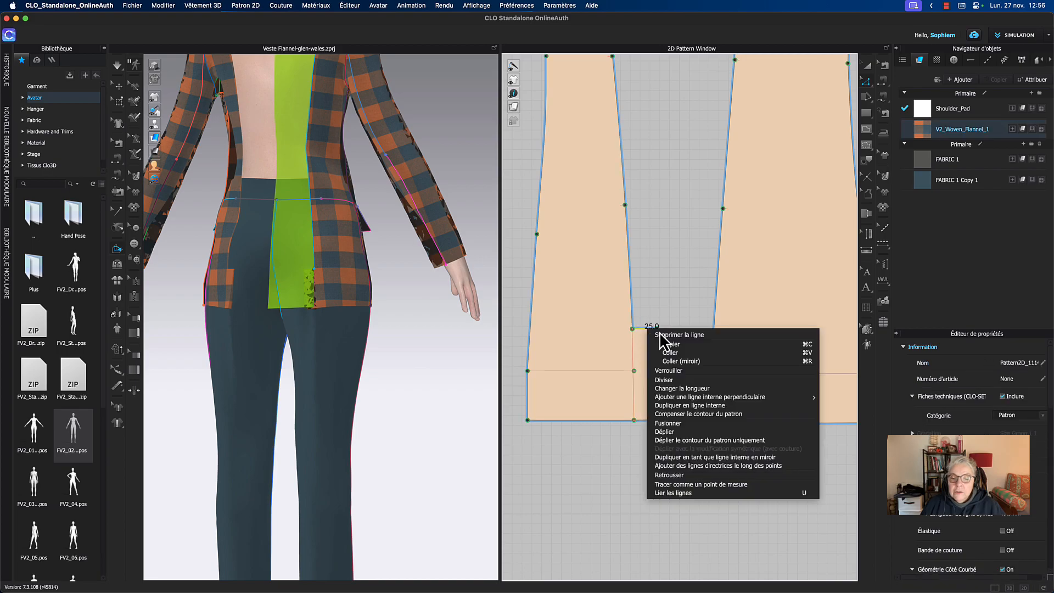
pyautogui.click(745, 457)
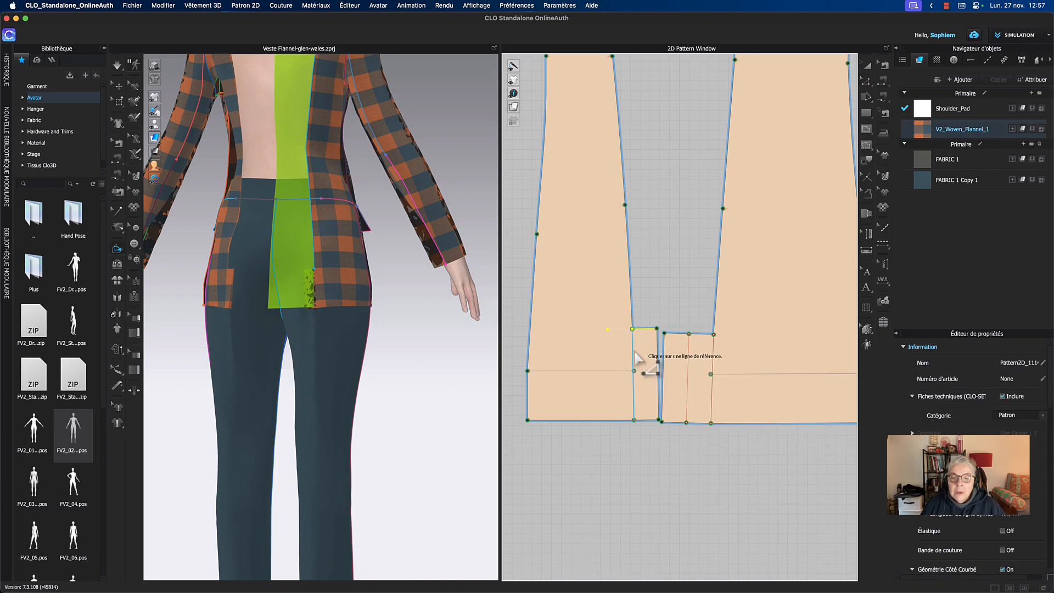
pyautogui.click(670, 306)
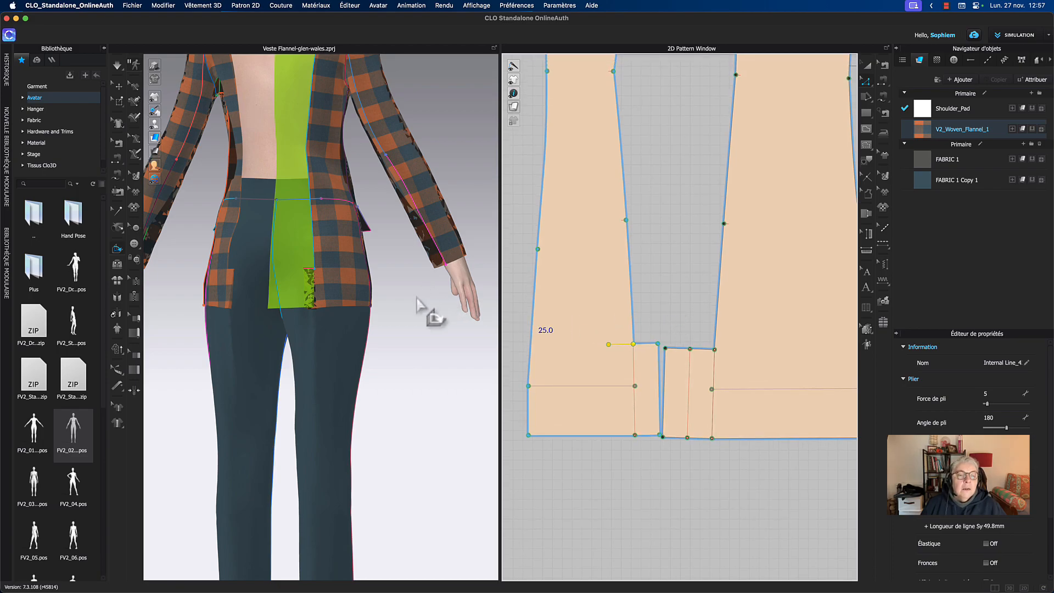
pyautogui.moveTo(416, 297); pyautogui.dragTo(419, 316, button='middle')
pyautogui.moveTo(649, 290); pyautogui.dragTo(650, 273, button='middle')
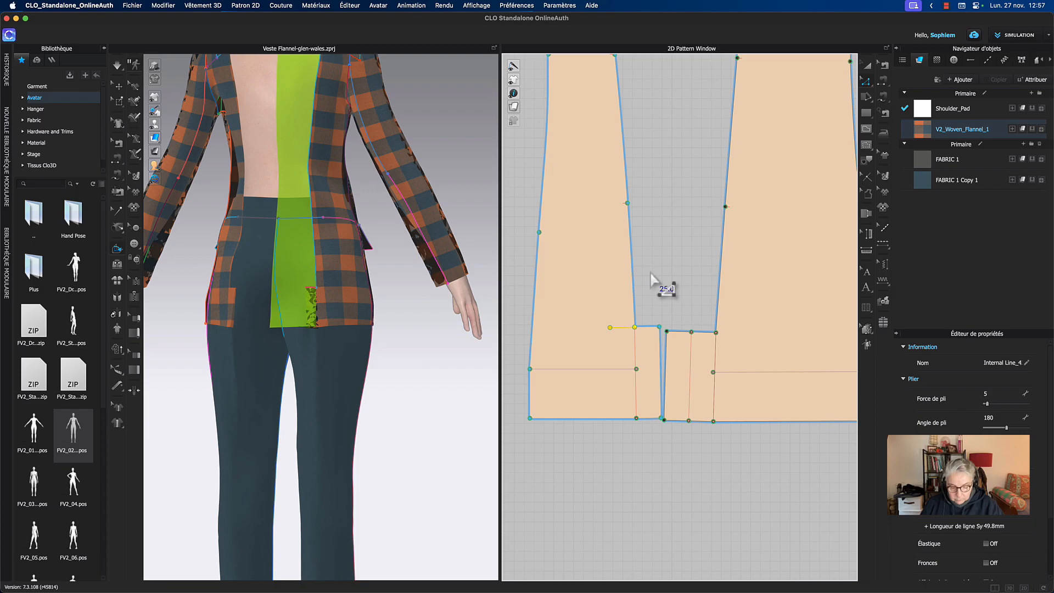
# - Sew the mirrored internal line to the top edge of the centre back's vent extension with segment sewing, and simulate briefly
pyautogui.press('n')
pyautogui.click(626, 331)
pyautogui.click(645, 330)
pyautogui.press('space')
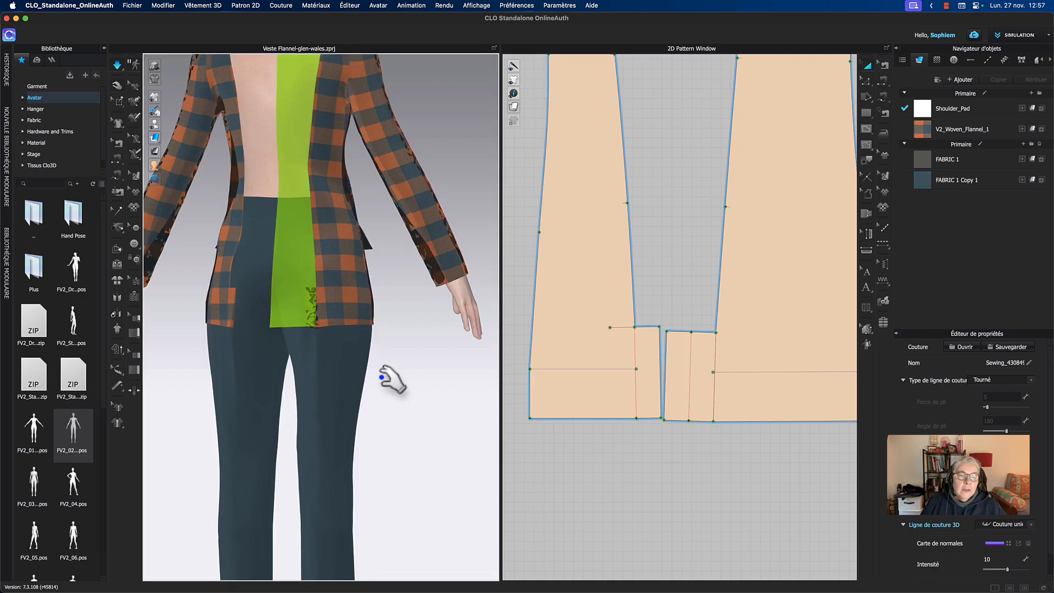
pyautogui.press('space')
# - Sew the two halves of the side back vent extension's top edge to each other and simulate briefly
pyautogui.moveTo(669, 287); pyautogui.dragTo(656, 286, button='middle')
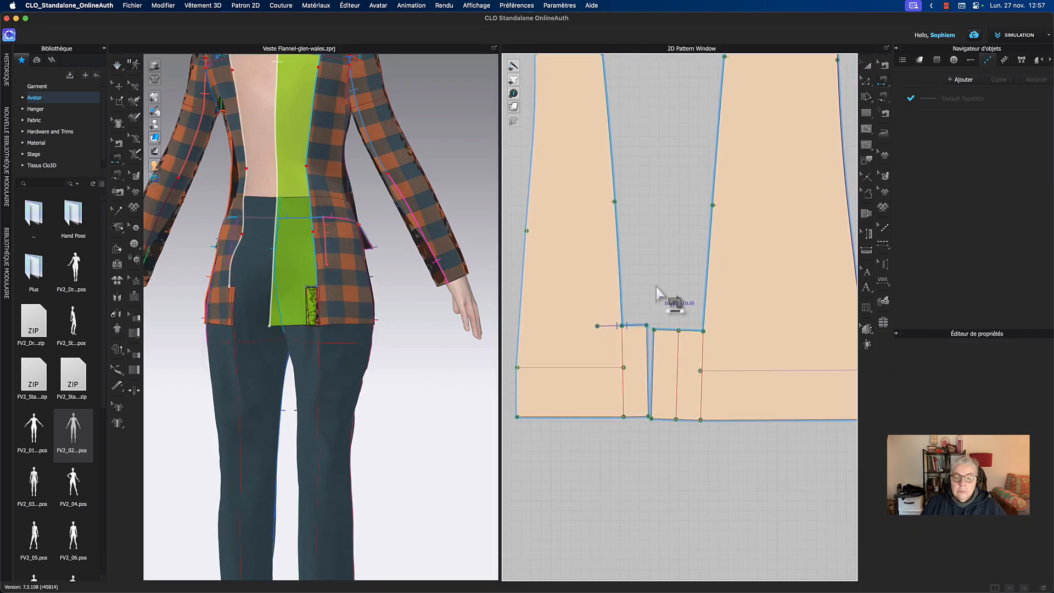
pyautogui.moveTo(676, 251); pyautogui.dragTo(674, 251, button='middle')
pyautogui.click(671, 332)
pyautogui.click(689, 333)
pyautogui.press('space')
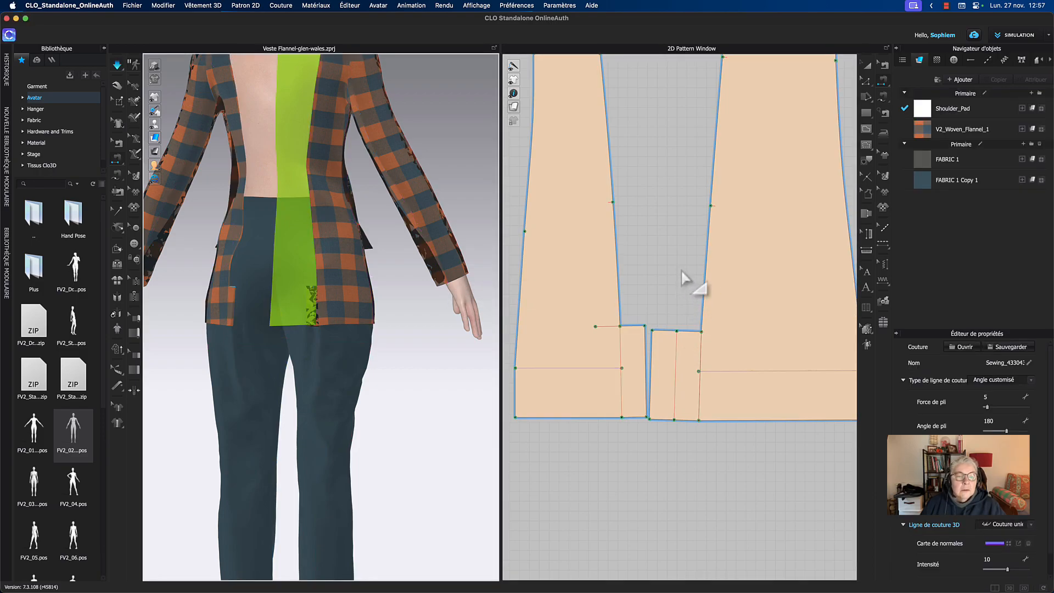
pyautogui.press('space')
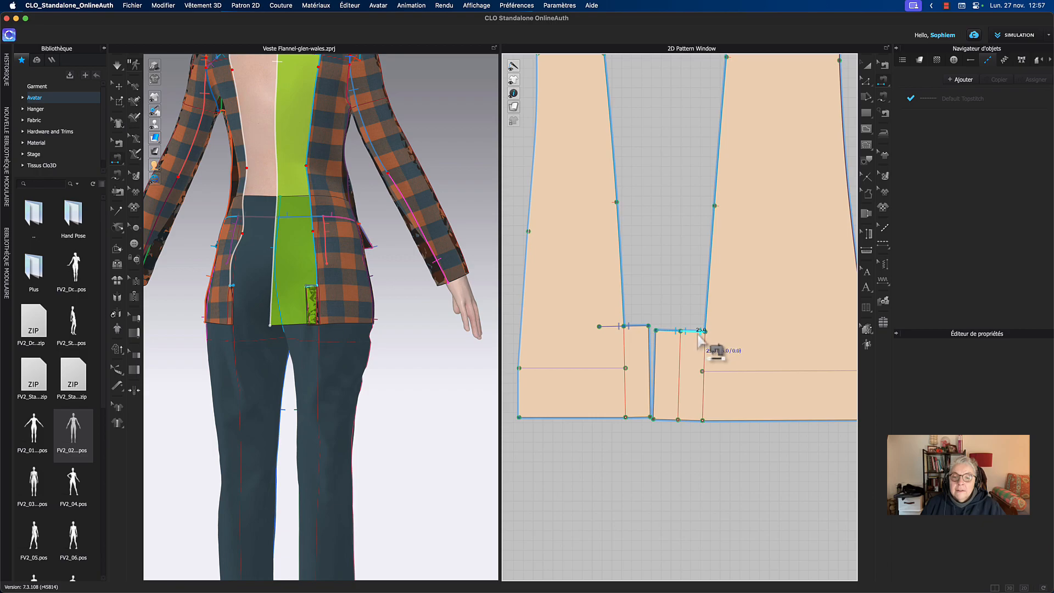
# - Sew the centre back's mirrored internal line to the inner half of the side back vent's top edge, and simulate briefly
pyautogui.click(610, 330)
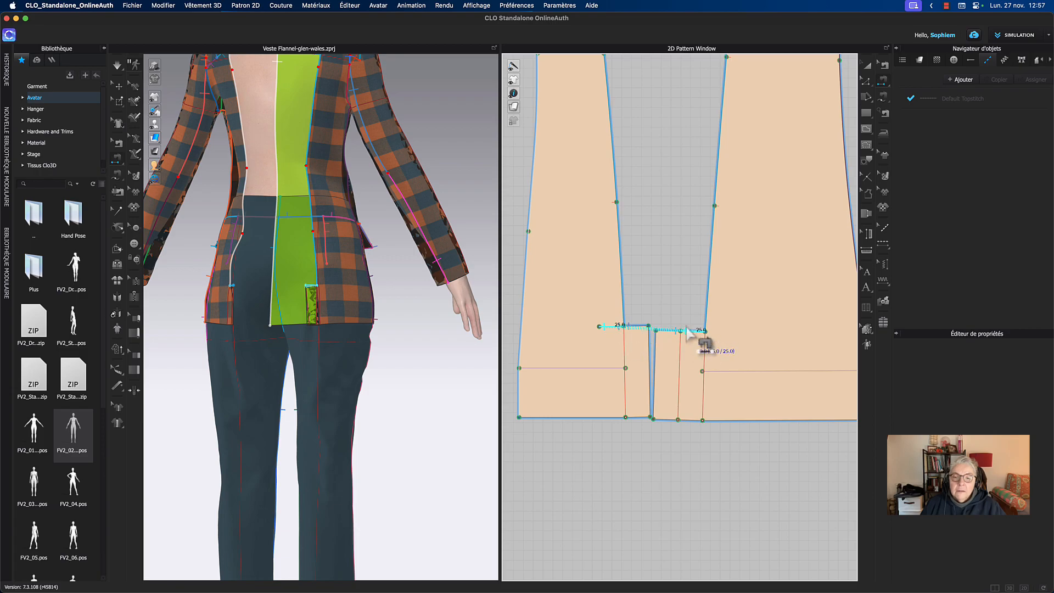
pyautogui.click(687, 328)
pyautogui.press('space')
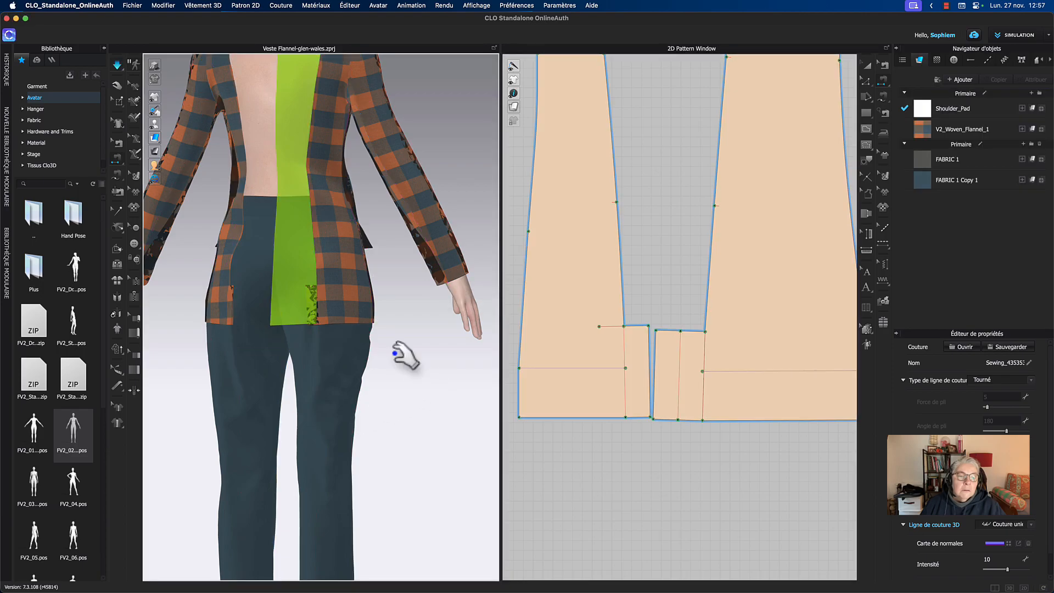
pyautogui.press('space')
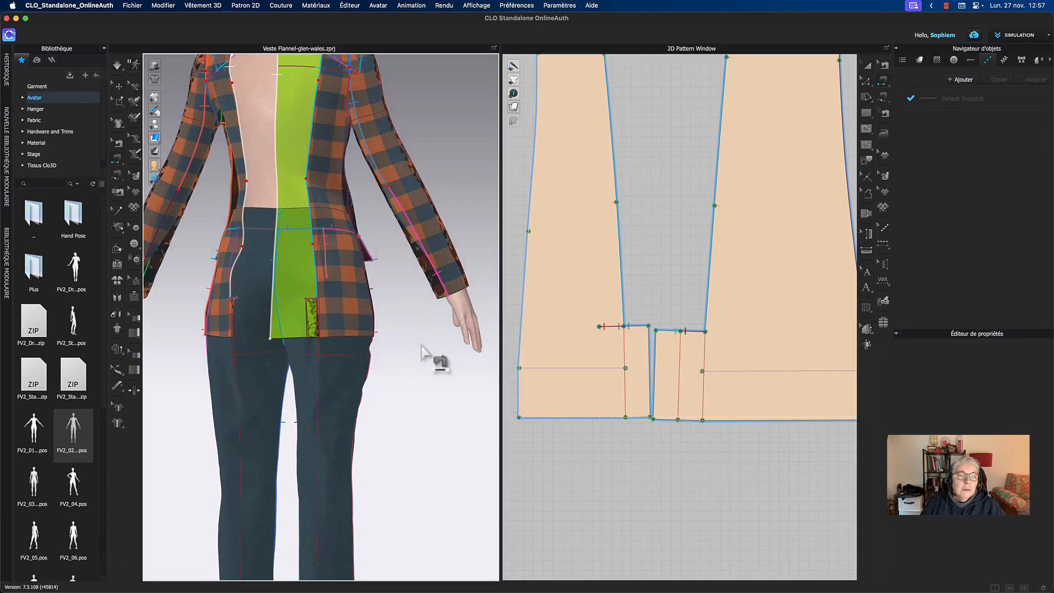
# - Delete the left centre back pattern from the 2D layout
pyautogui.moveTo(695, 130); pyautogui.dragTo(706, 242, button='middle')
pyautogui.scroll(-5, 423, 362)
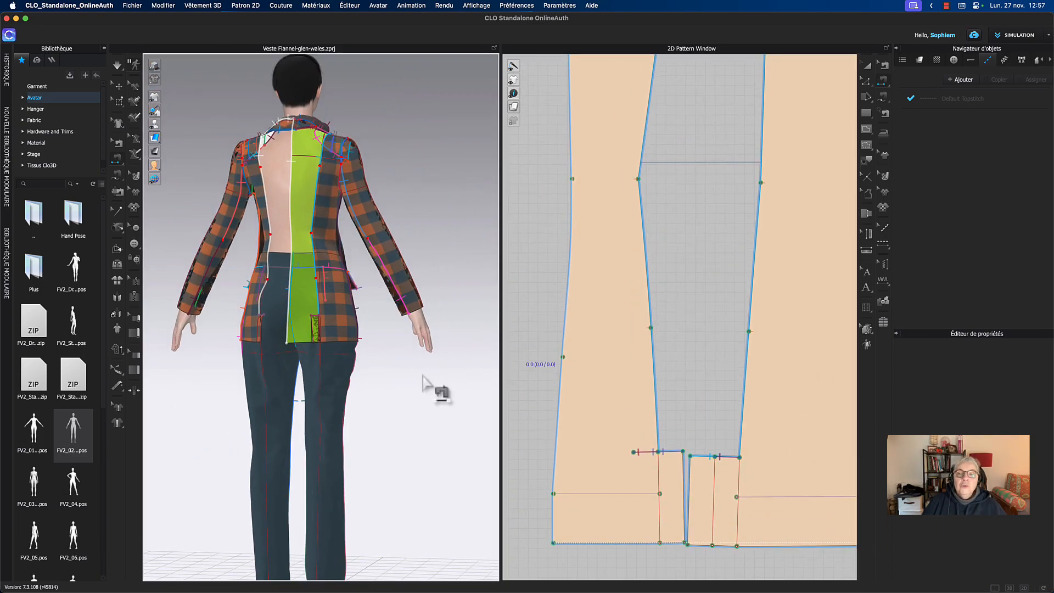
pyautogui.click(868, 67)
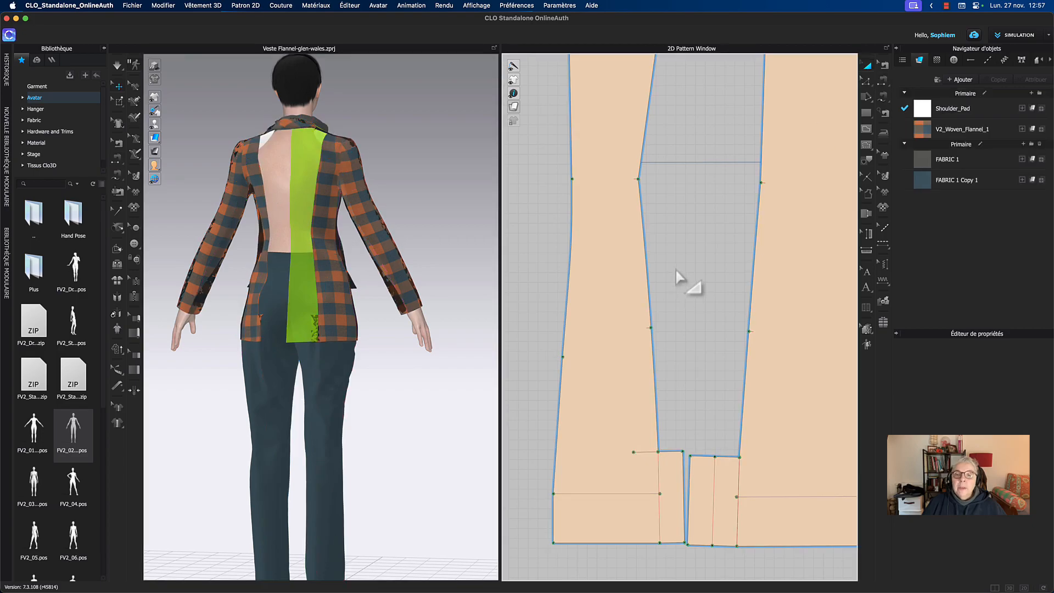
pyautogui.scroll(-6, 684, 282)
pyautogui.scroll(-5, 611, 321)
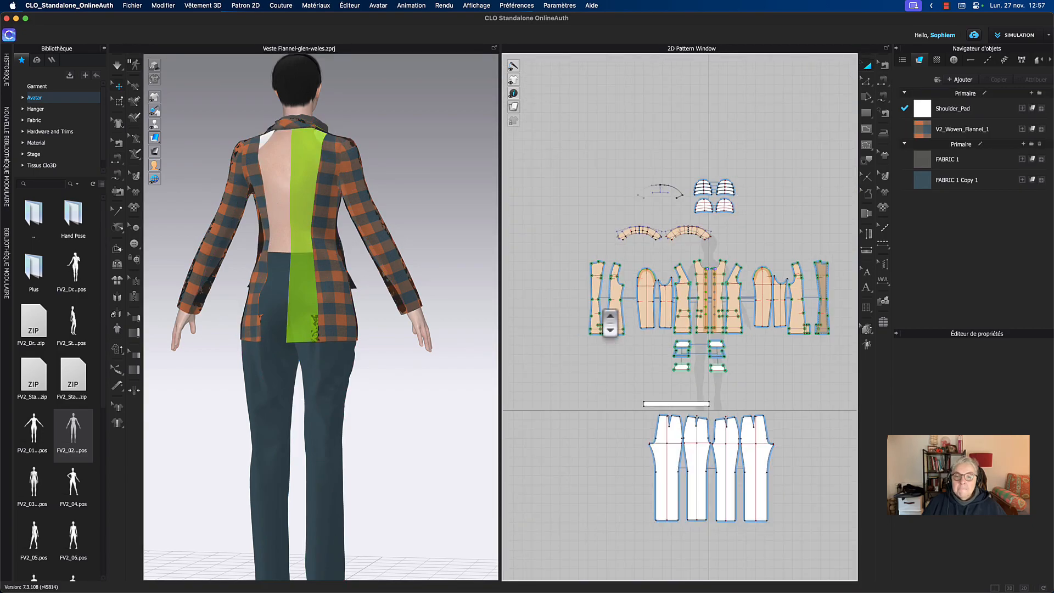
pyautogui.click(785, 298)
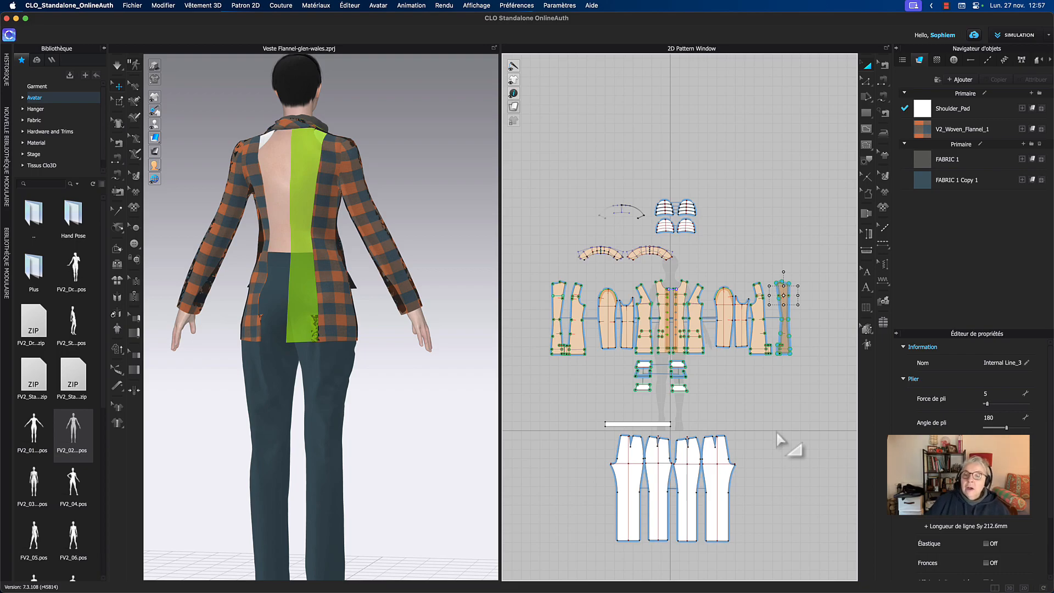
pyautogui.click(783, 309)
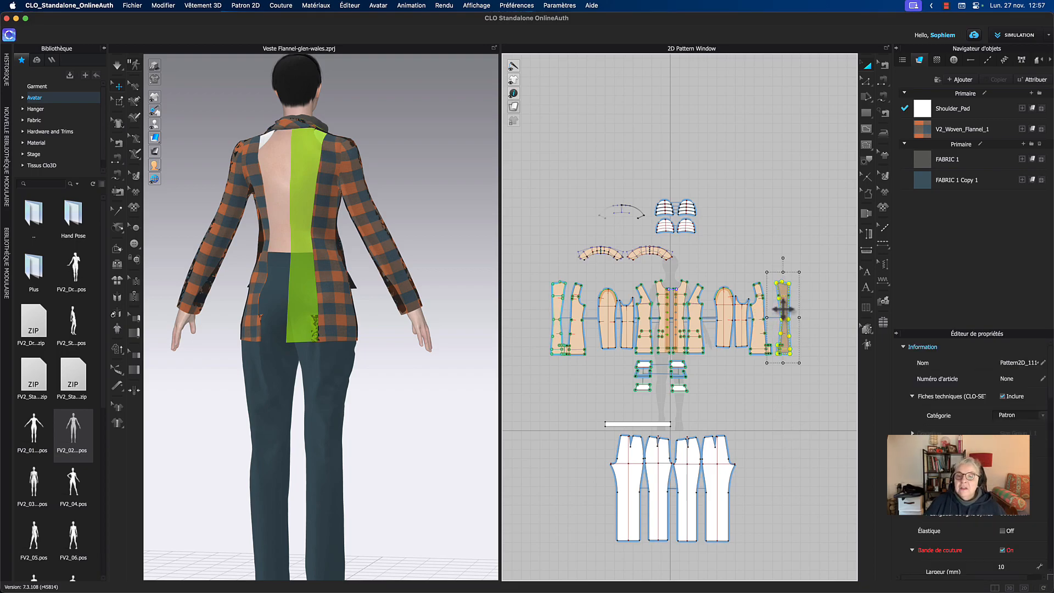
pyautogui.click(793, 482)
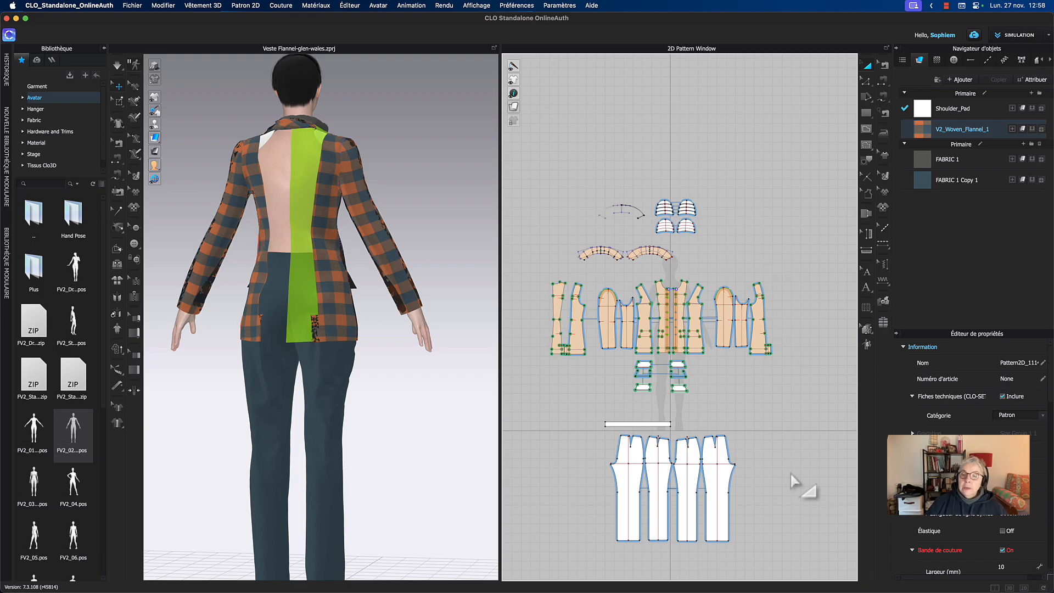
# - Clone the right centre back as a symmetric pattern with sewing and place it where the left centre back belongs
pyautogui.click(558, 303)
pyautogui.rightClick(559, 309)
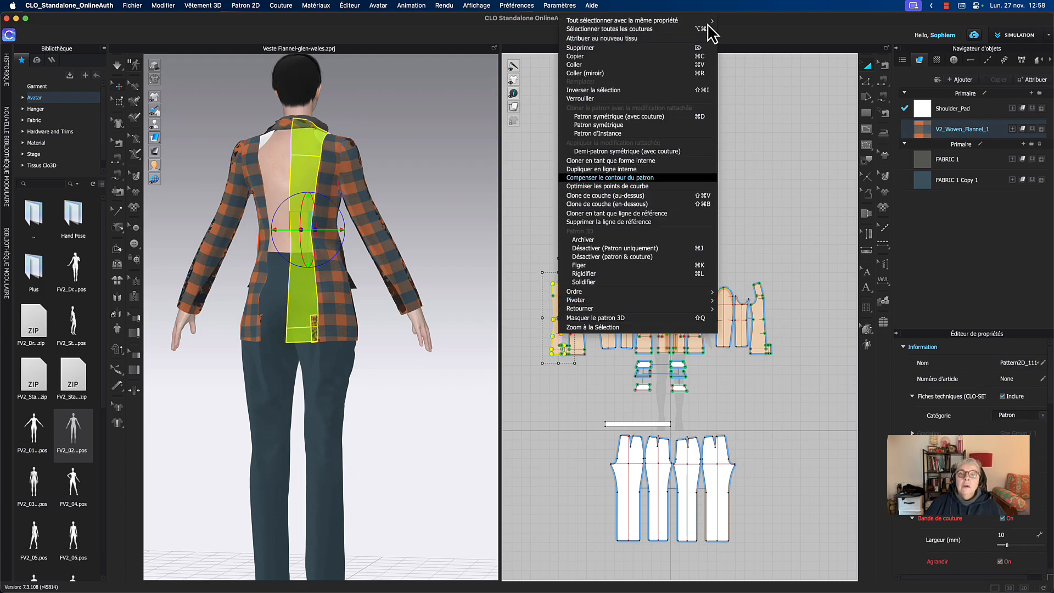
pyautogui.click(609, 118)
pyautogui.click(786, 320)
# - Sew the centre back seam between the two centre back panels with free sewing, from neckline to hem
pyautogui.moveTo(374, 334); pyautogui.dragTo(421, 351, button='middle')
pyautogui.moveTo(420, 352); pyautogui.dragTo(432, 352, button='right')
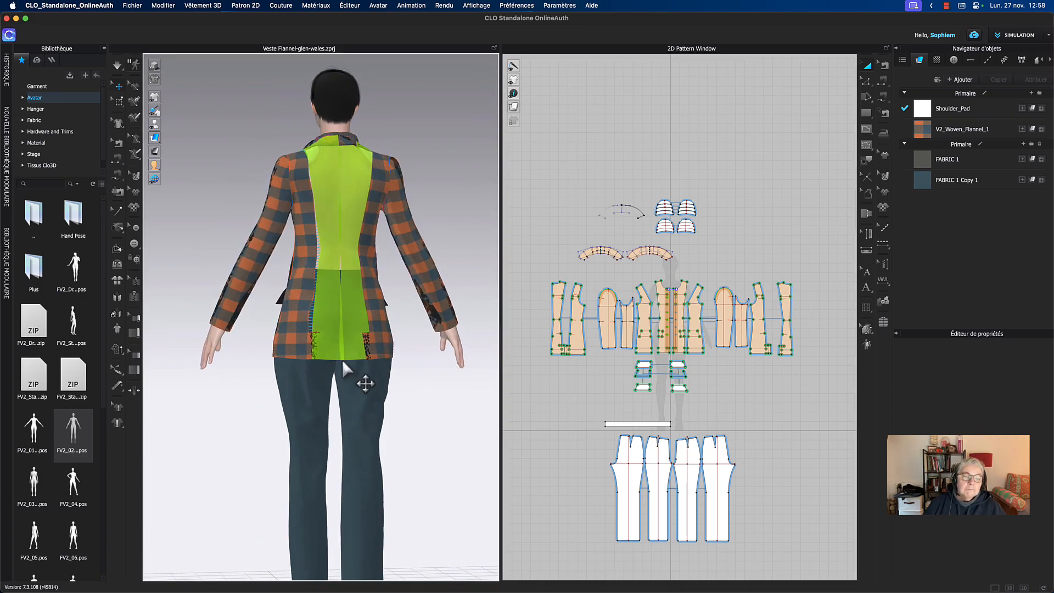
pyautogui.scroll(2, 344, 363)
pyautogui.scroll(2, 198, 327)
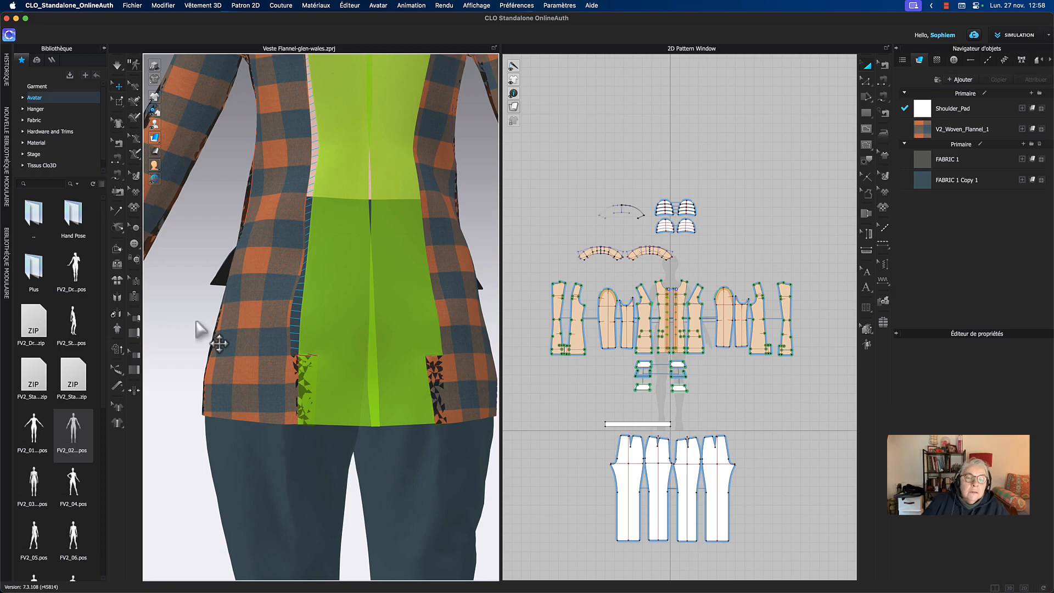
pyautogui.moveTo(792, 386); pyautogui.dragTo(807, 388, button='middle')
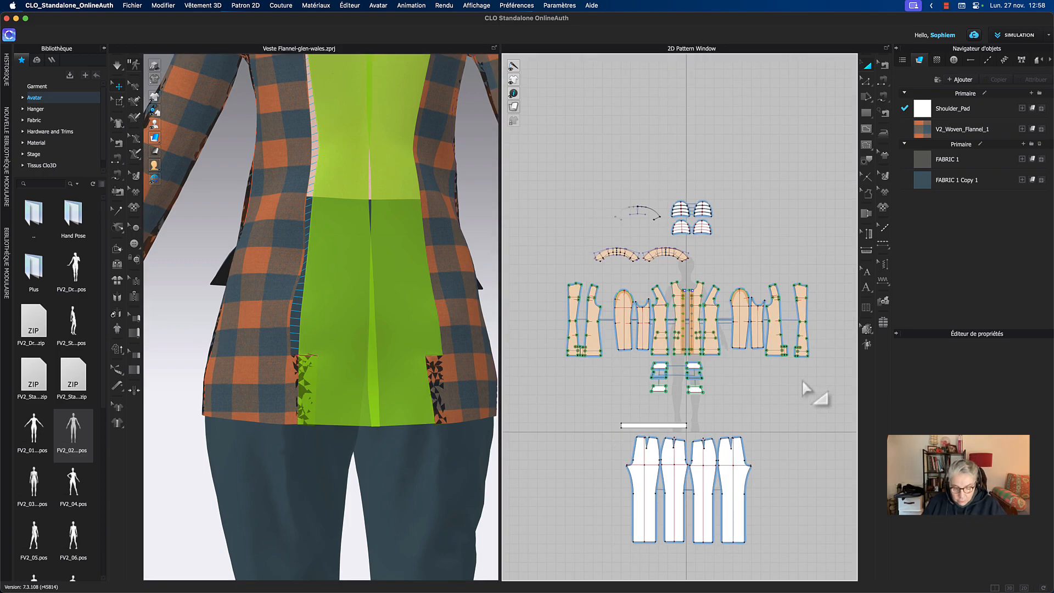
pyautogui.press('m')
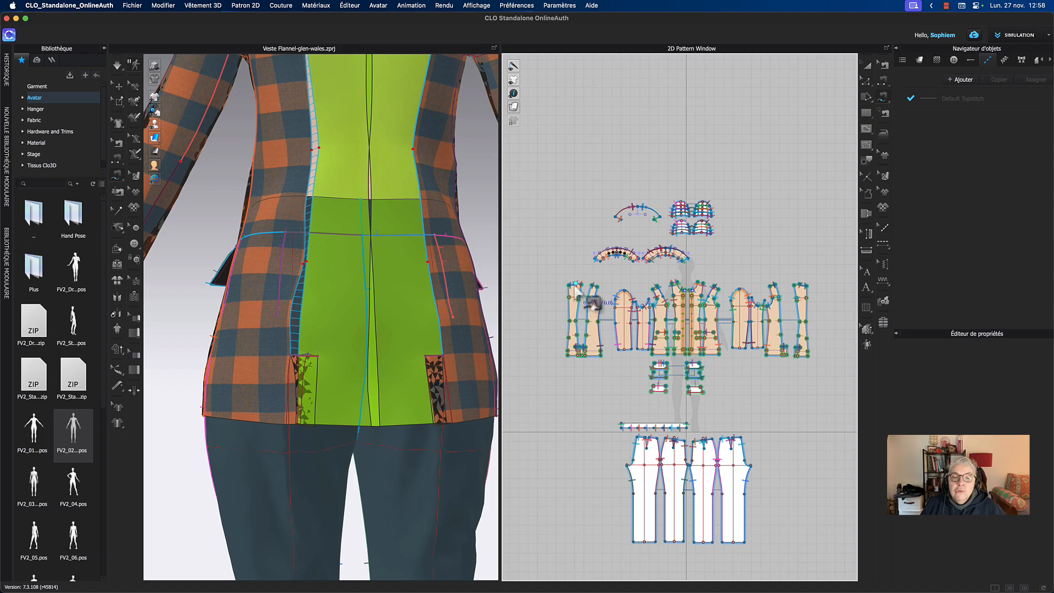
pyautogui.click(569, 285)
pyautogui.click(567, 357)
pyautogui.click(817, 359)
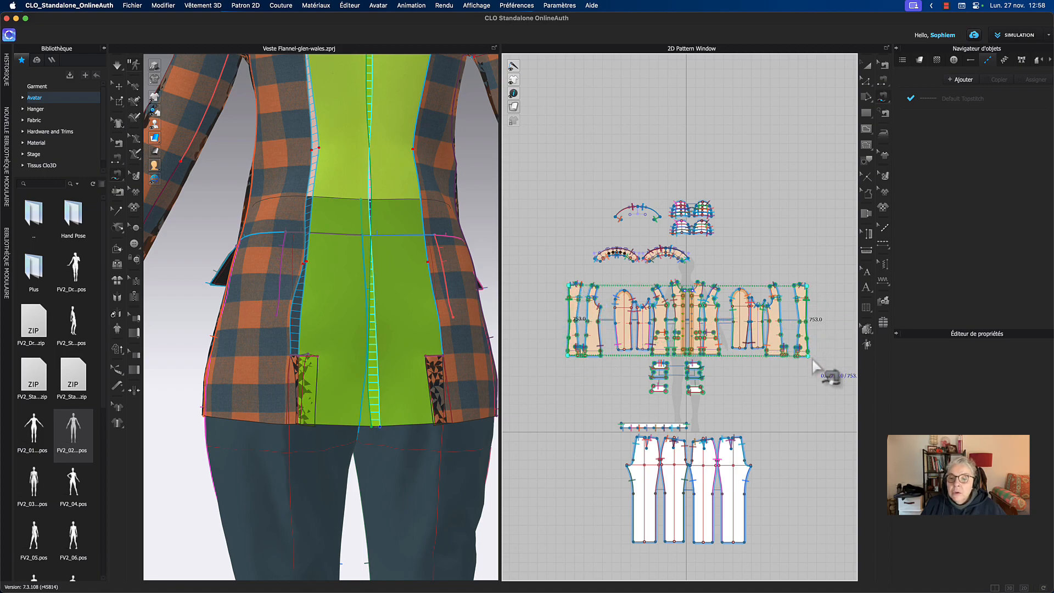
pyautogui.click(869, 66)
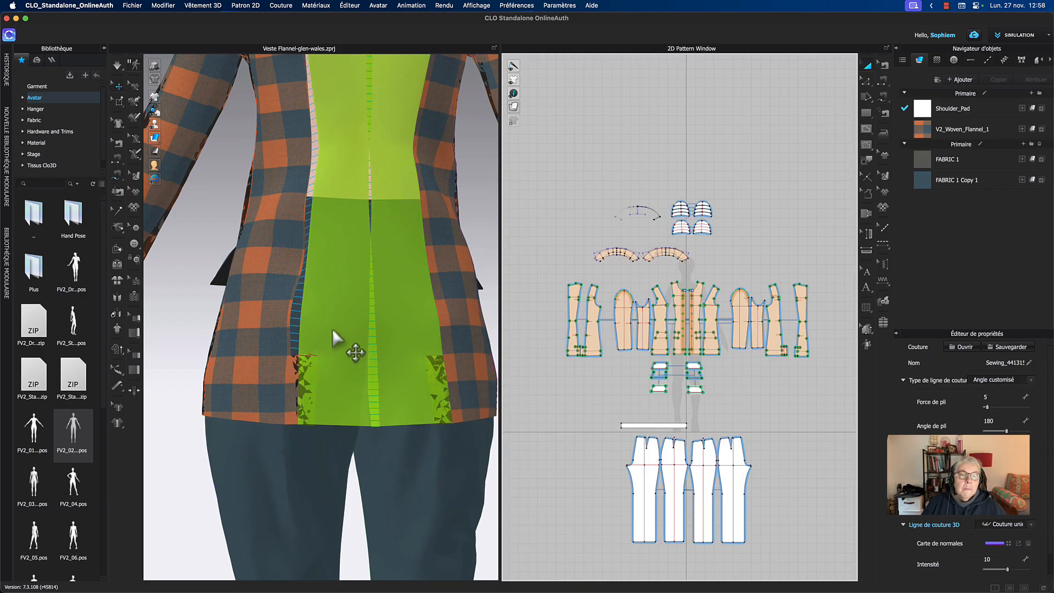
# - Simulate the jacket and pull the left centre back's vent corner outward so the panel overlaps the side back
pyautogui.press('space')
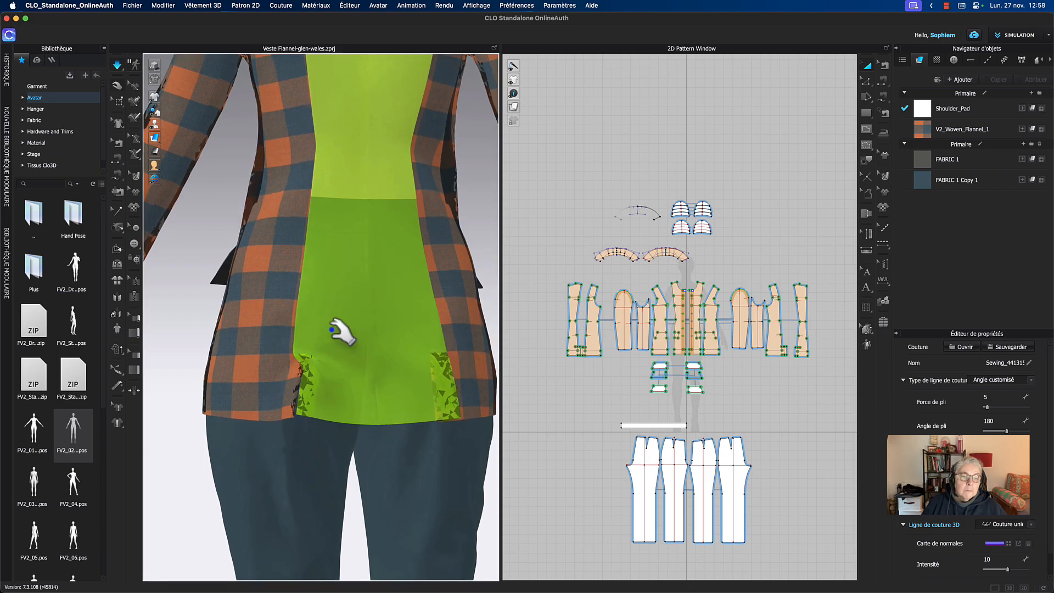
pyautogui.moveTo(295, 419); pyautogui.dragTo(274, 424)
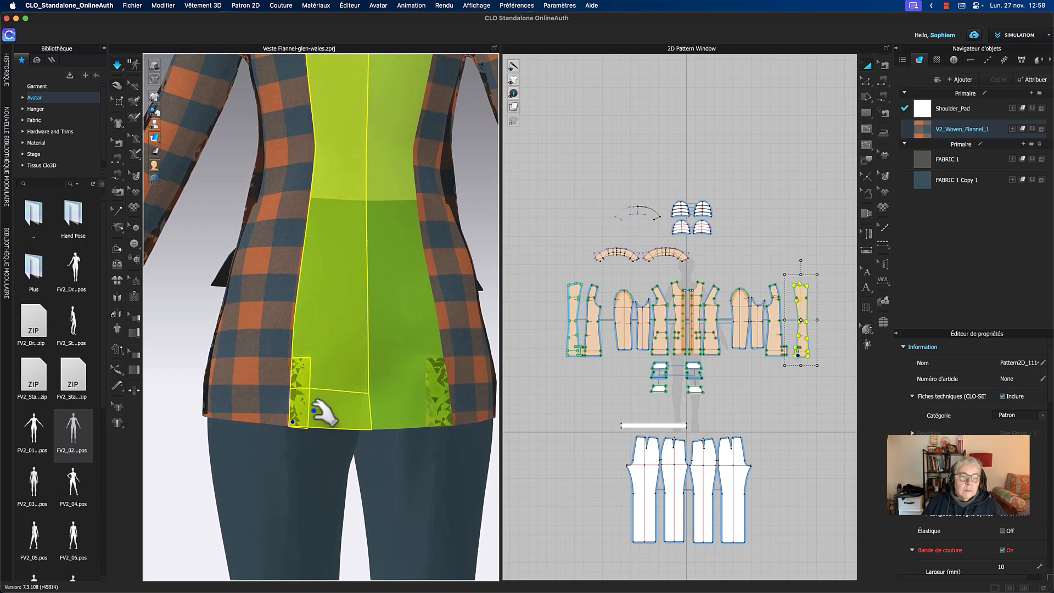
pyautogui.moveTo(327, 430)
pyautogui.mouseDown(button='right')
pyautogui.moveTo(379, 438)
pyautogui.moveTo(270, 437)
pyautogui.moveTo(358, 438)
pyautogui.moveTo(332, 439)
pyautogui.mouseUp(button='right')
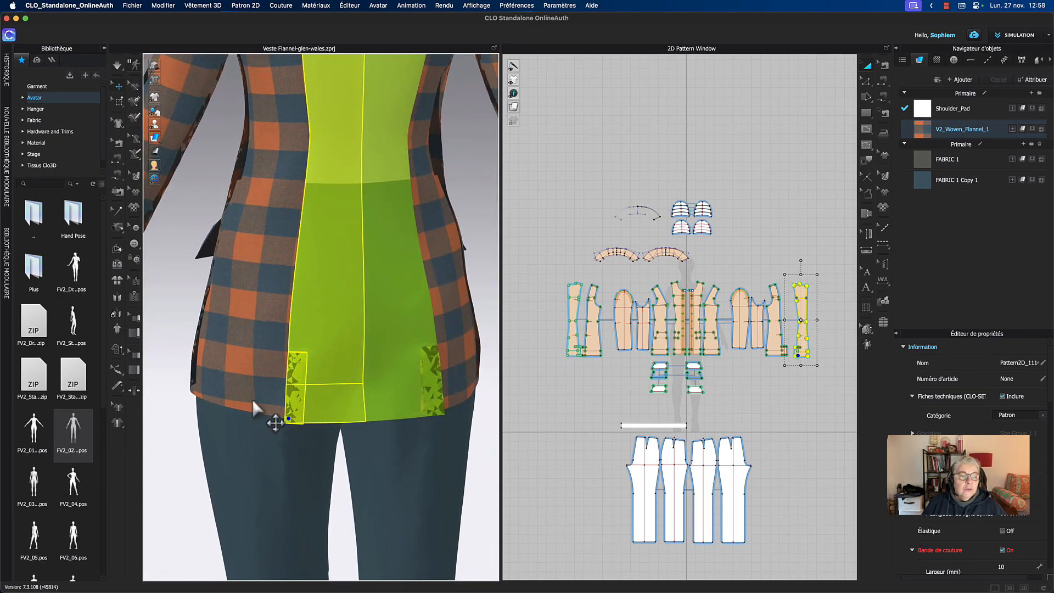
pyautogui.click(178, 433)
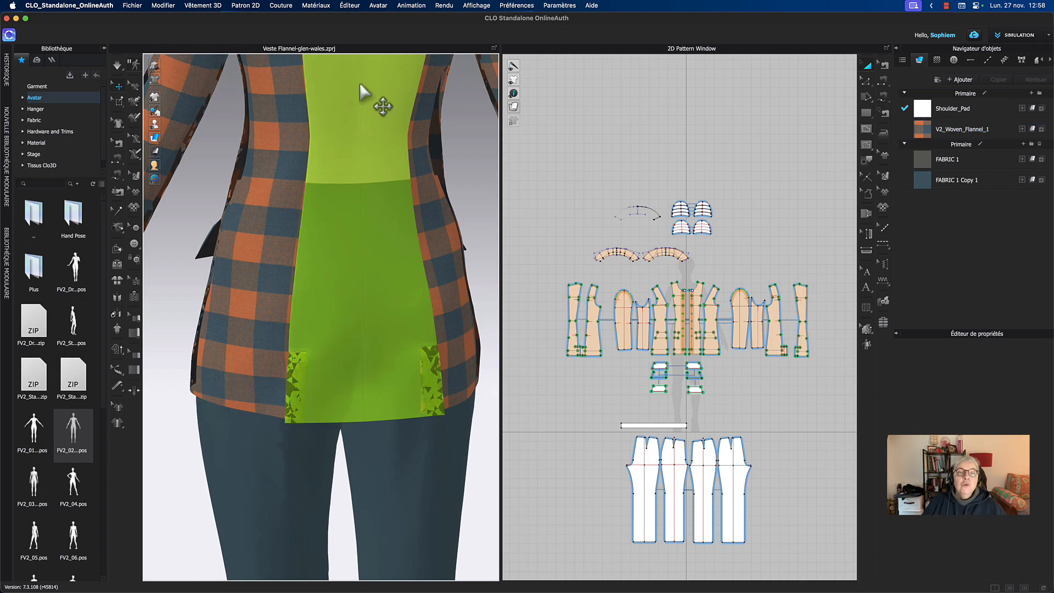
pyautogui.click(381, 339)
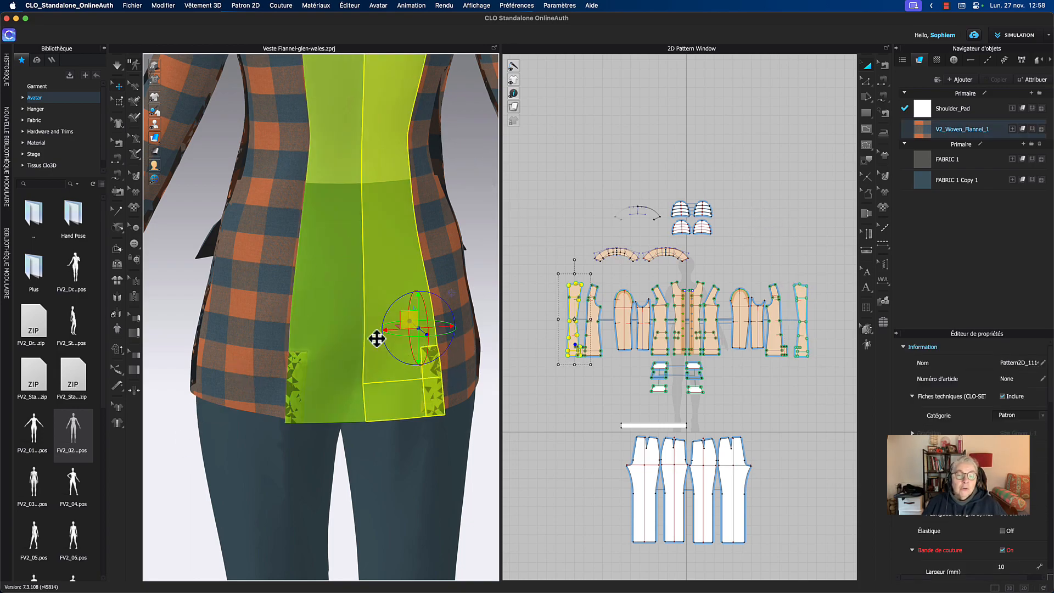
pyautogui.keyDown('shift'); pyautogui.click(336, 328); pyautogui.keyUp('shift')
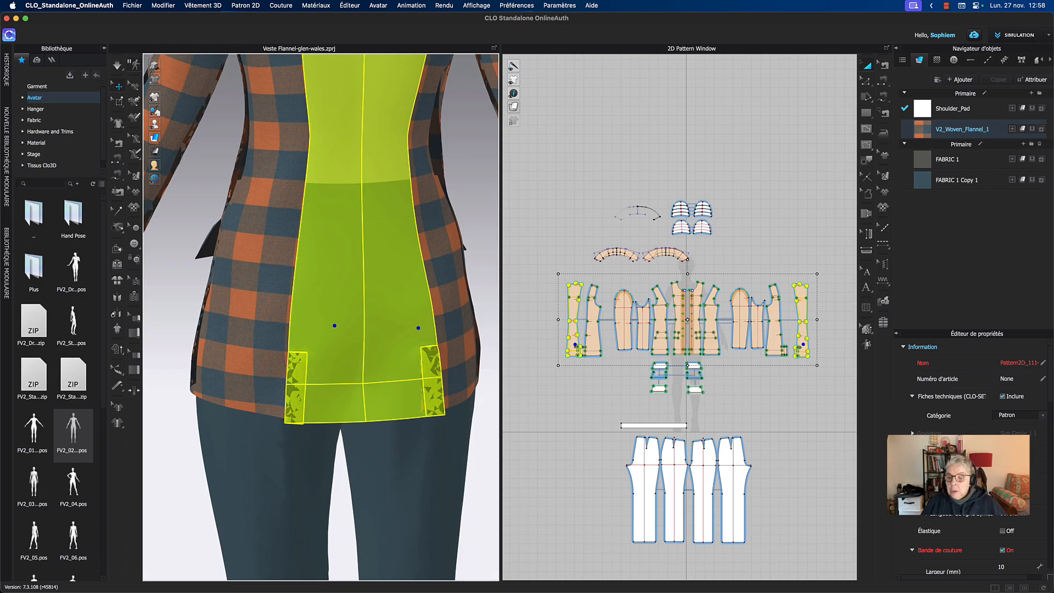
pyautogui.scroll(-5, 972, 459)
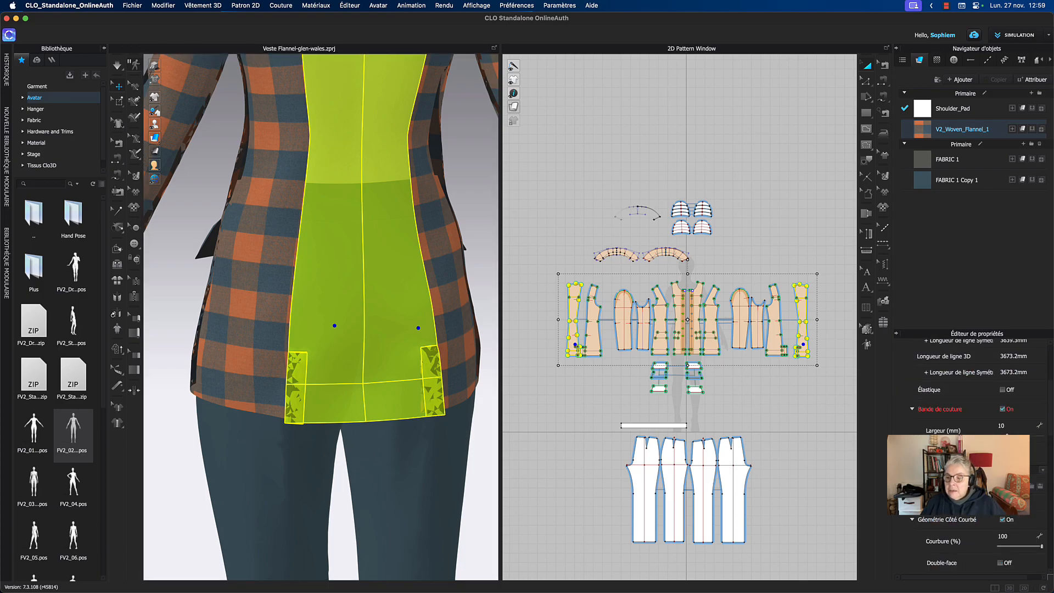
pyautogui.scroll(-1, 971, 458)
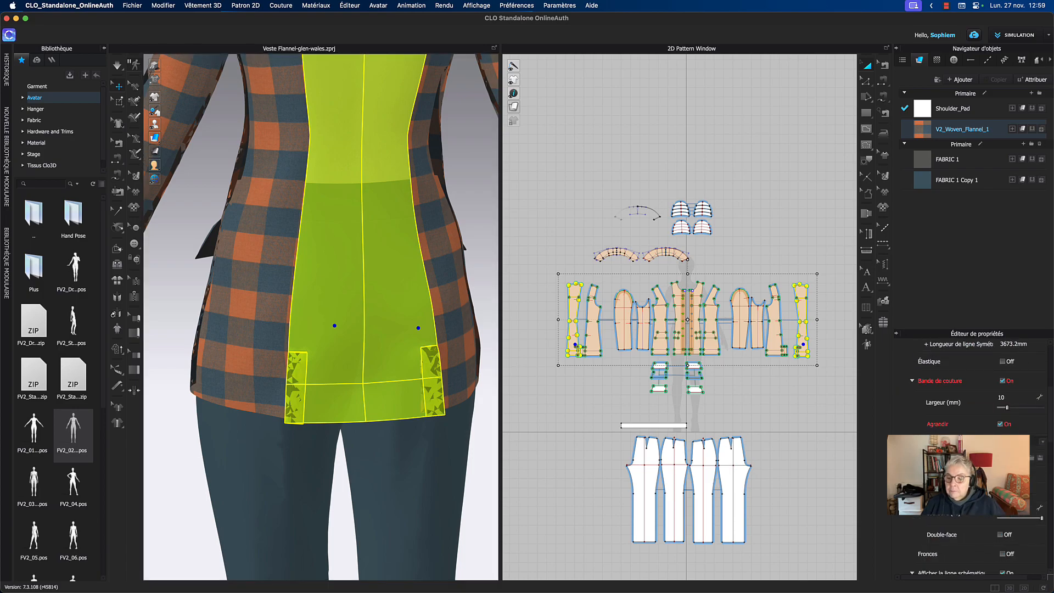
pyautogui.scroll(-1, 972, 459)
pyautogui.click(538, 460)
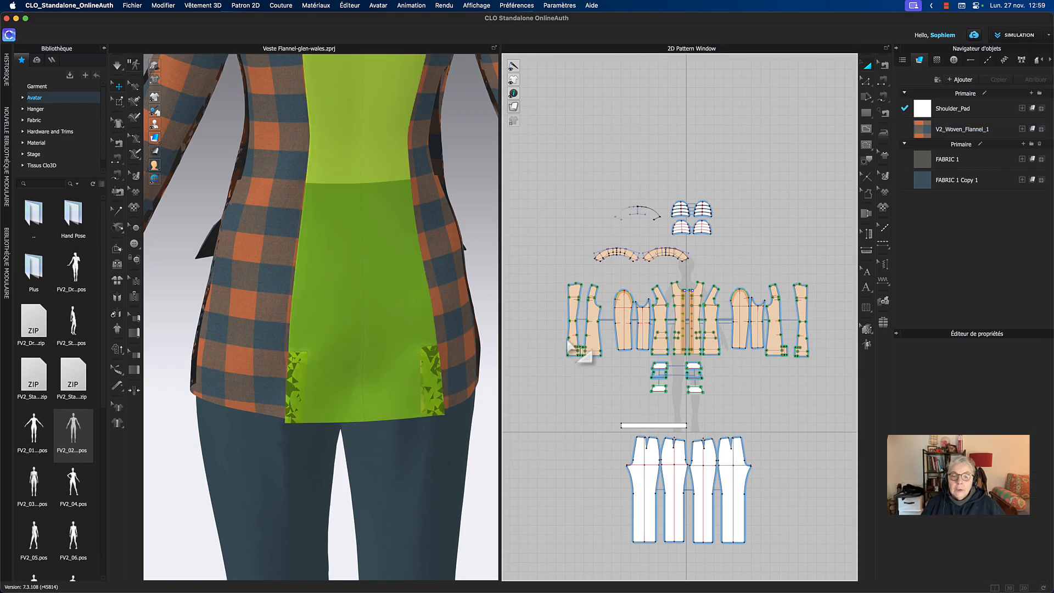
# - Set the simulation layer (Calque) of each of the two centre back panels to 0
pyautogui.click(573, 313)
pyautogui.scroll(6, 962, 420)
pyautogui.scroll(-5, 963, 420)
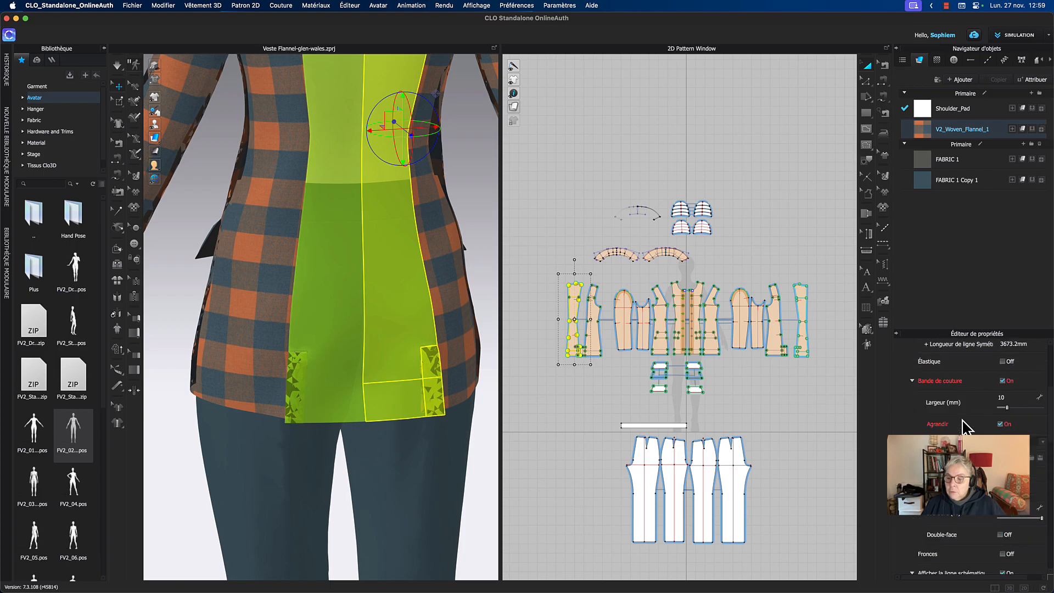
pyautogui.scroll(-8, 964, 427)
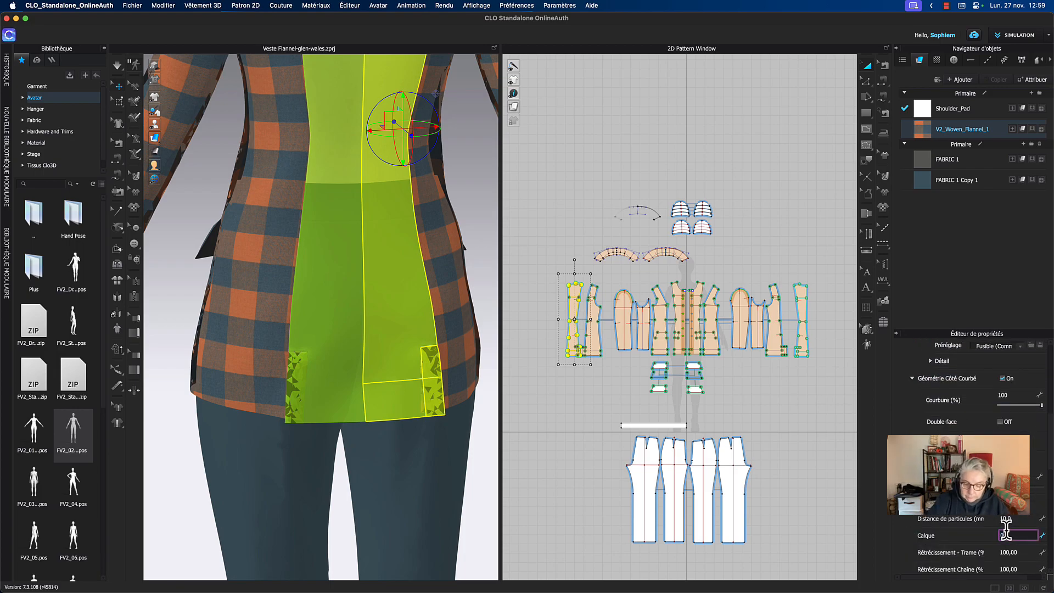
pyautogui.write('0')
pyautogui.press('Return')
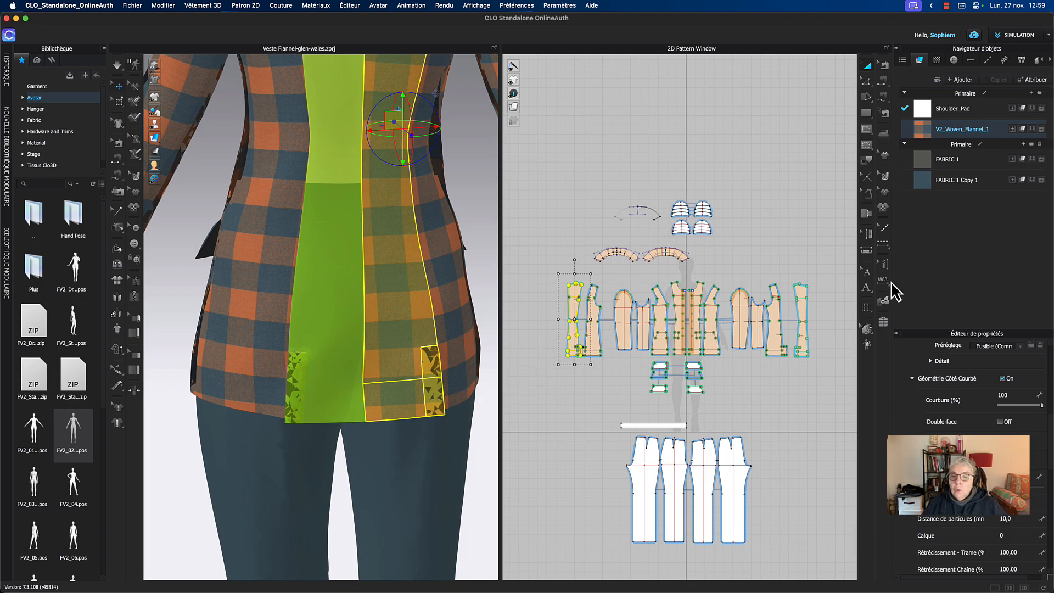
pyautogui.click(801, 312)
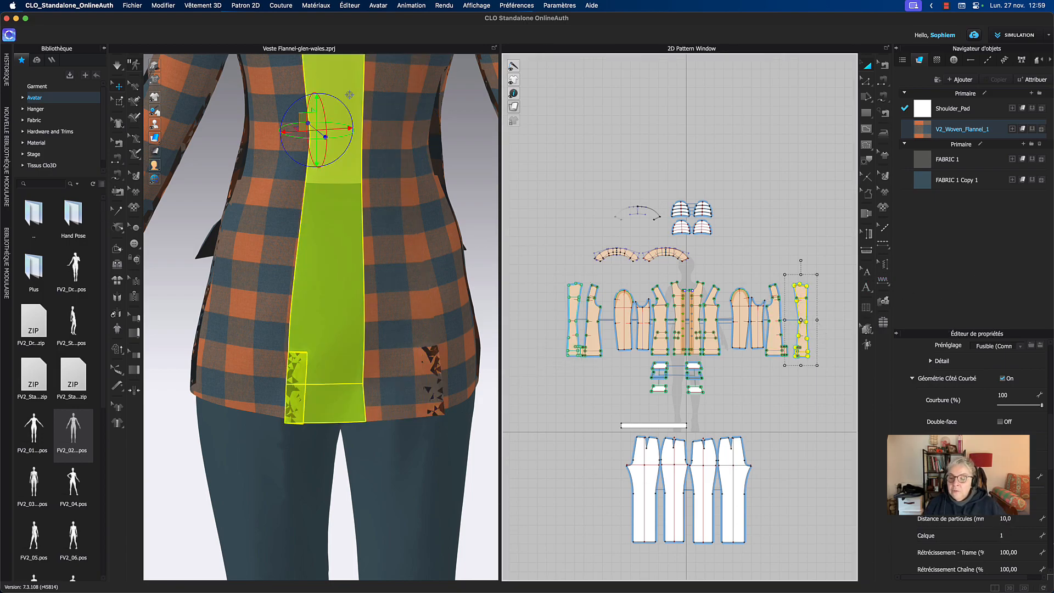
pyautogui.click(1013, 537)
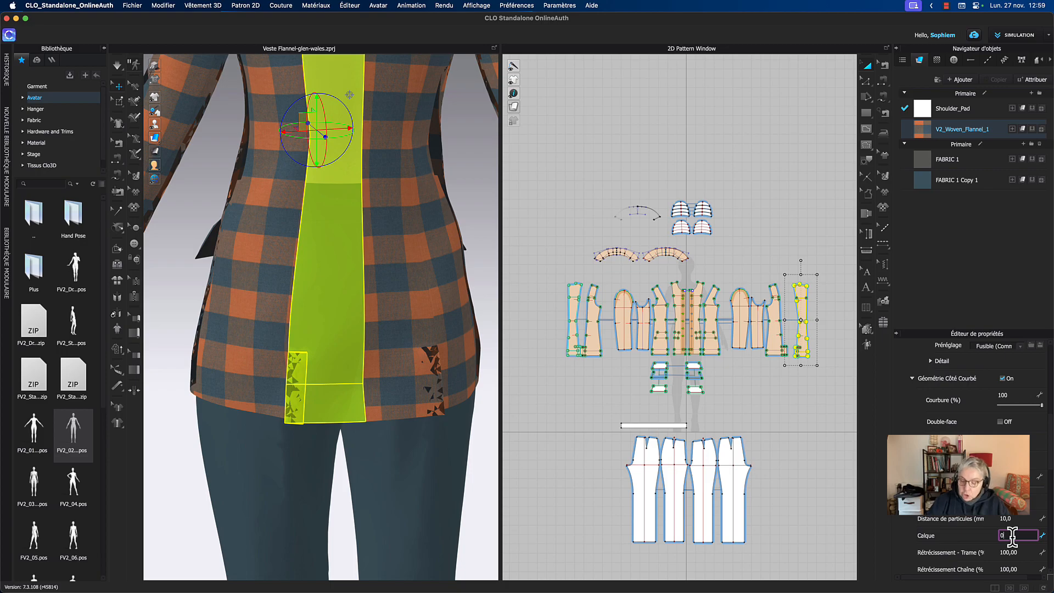
pyautogui.press('Return')
pyautogui.click(567, 128)
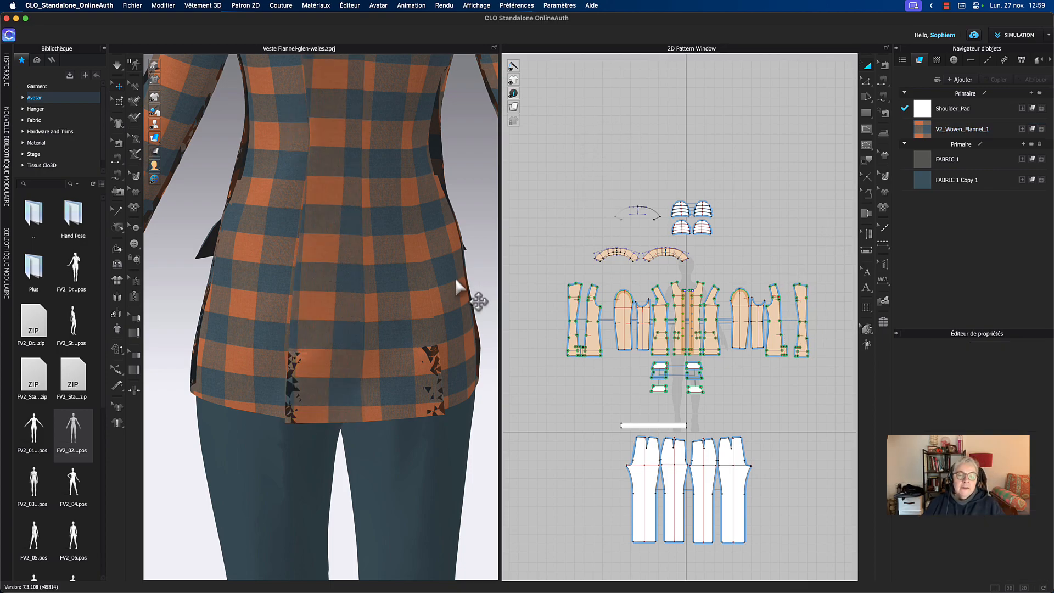
# - Simulate the jacket with both centre back panels on the same layer and check the vents from the side
pyautogui.click(482, 242)
pyautogui.press('space')
pyautogui.scroll(-10, 481, 225)
pyautogui.moveTo(449, 271); pyautogui.dragTo(505, 221, button='right')
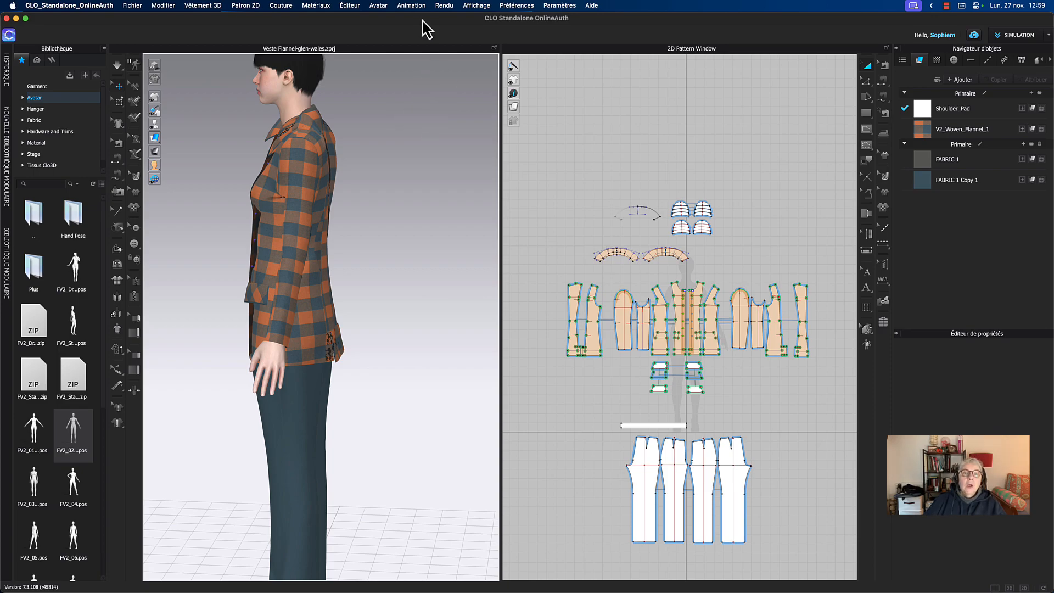
# - Open the render window and render the jacket's back with its vents
pyautogui.click(445, 7)
pyautogui.click(450, 22)
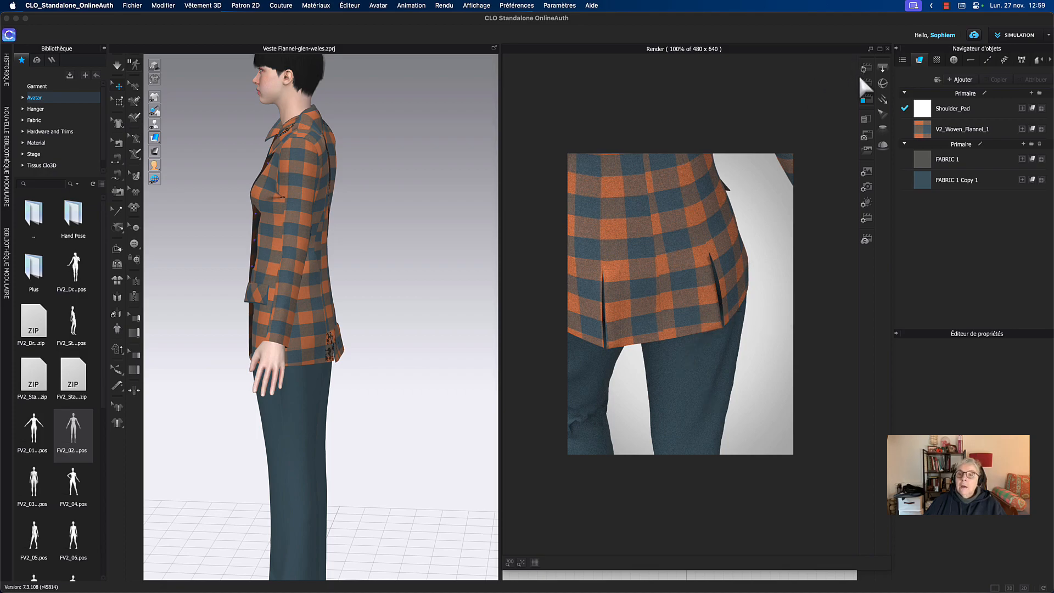
pyautogui.moveTo(384, 305); pyautogui.dragTo(344, 309, button='right')
pyautogui.scroll(3, 338, 312)
pyautogui.scroll(4, 336, 317)
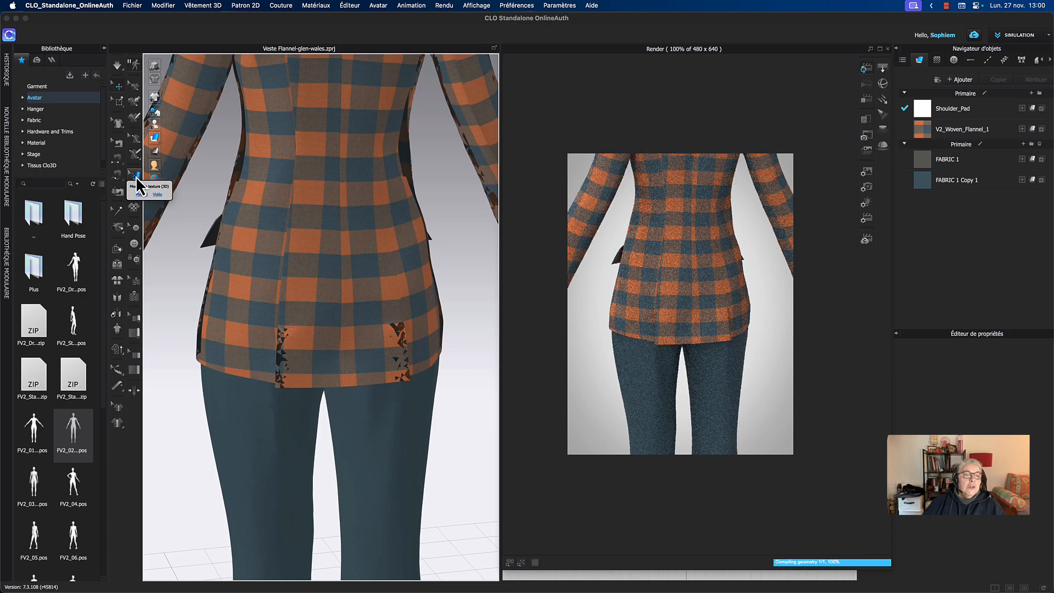
# - Nudge the checked texture on the centre back panel with the Edit Texture tool and go over the adjoining back panels
pyautogui.click(136, 176)
pyautogui.click(308, 231)
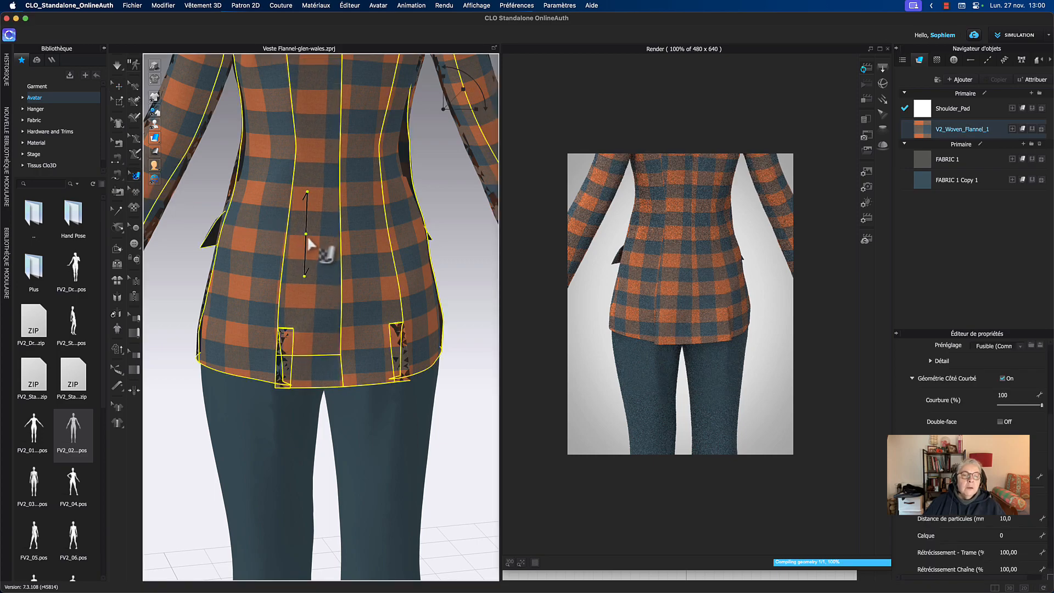
pyautogui.moveTo(308, 235); pyautogui.dragTo(308, 233)
pyautogui.click(361, 234)
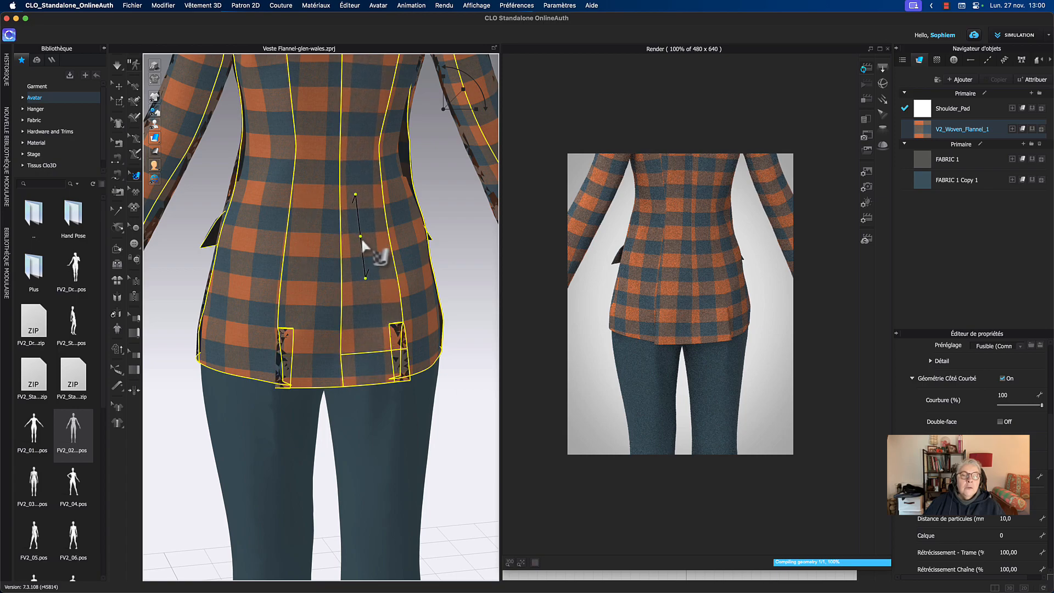
pyautogui.click(413, 239)
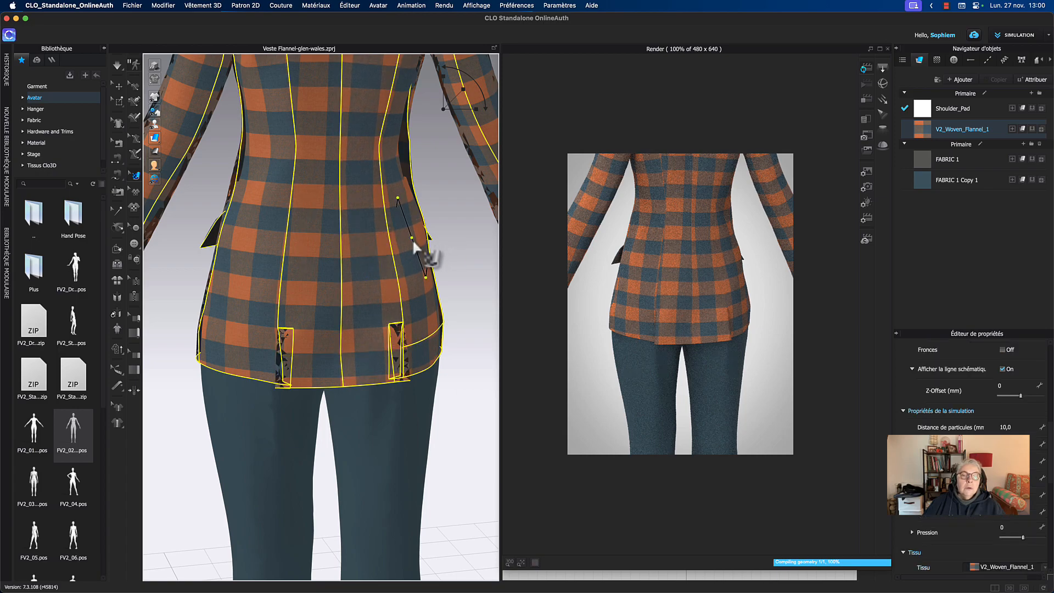
# - Render the whole jacket from the front and close the render window
pyautogui.moveTo(444, 217); pyautogui.dragTo(330, 212, button='right')
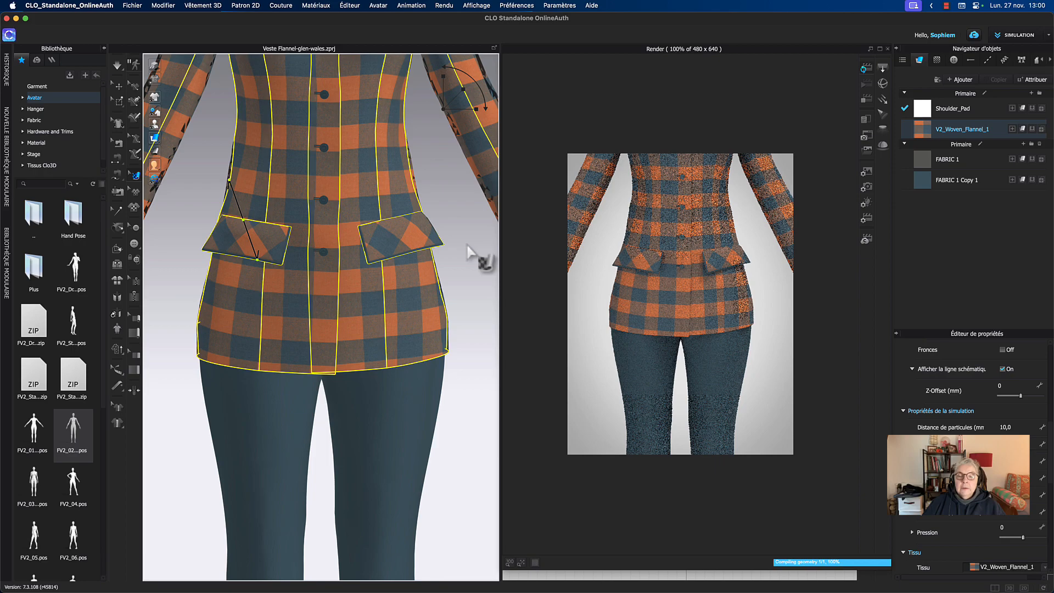
pyautogui.scroll(-5, 469, 254)
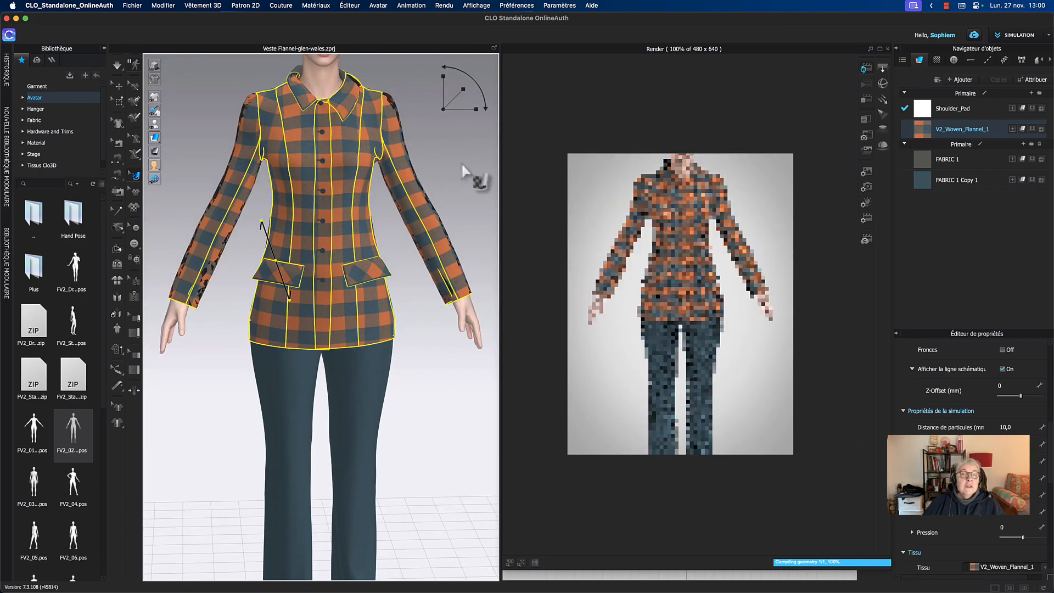
pyautogui.scroll(-3, 458, 167)
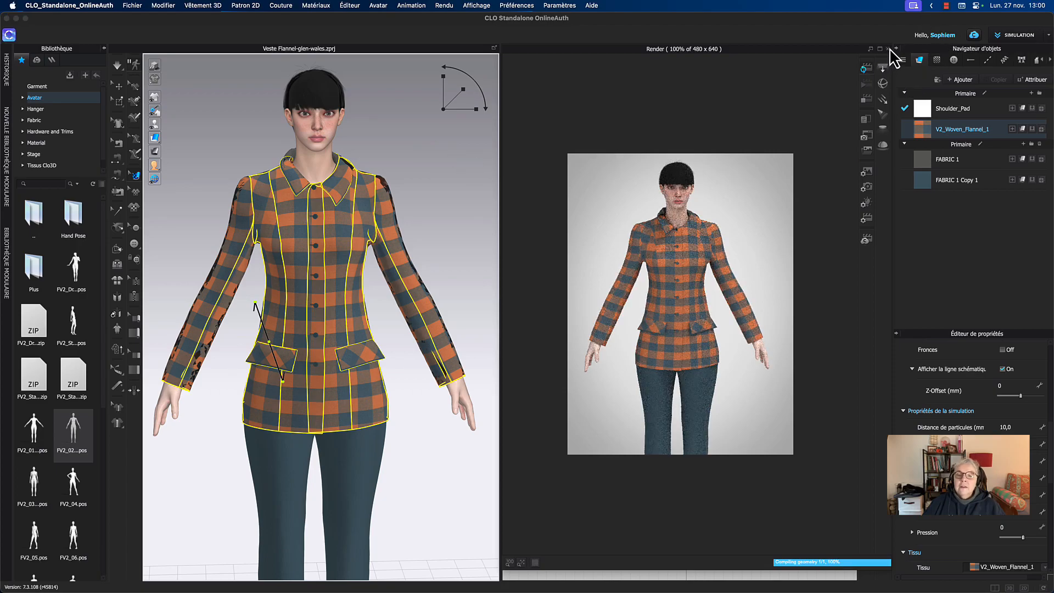
pyautogui.click(206, 181)
pyautogui.moveTo(227, 159); pyautogui.dragTo(268, 156, button='right')
# - Pull the centre back's neckline down, away from the collar at the nape, during simulation
pyautogui.click(118, 86)
pyautogui.scroll(5, 308, 247)
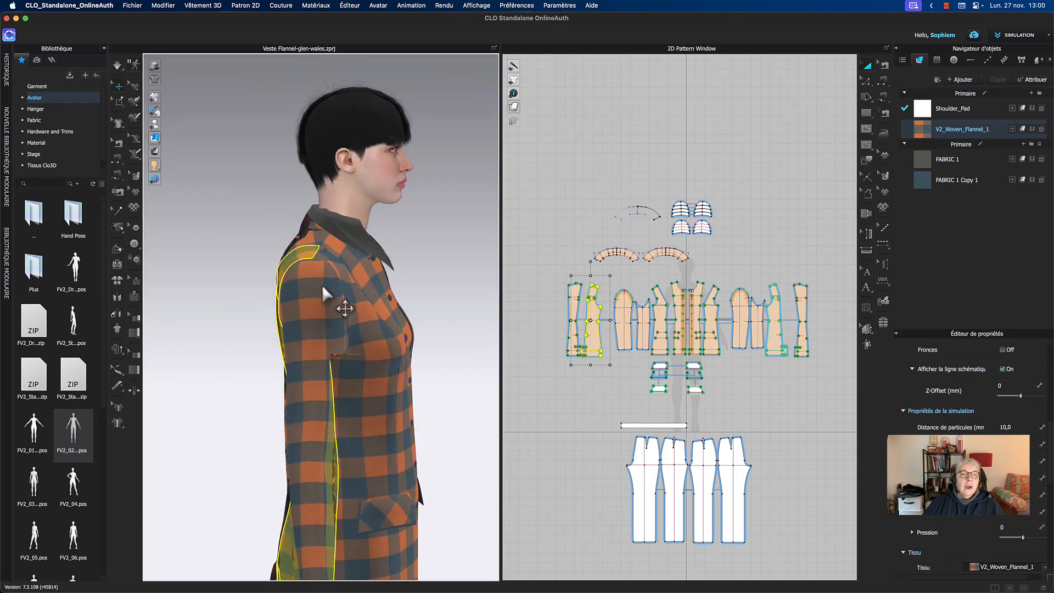
pyautogui.moveTo(254, 242); pyautogui.dragTo(306, 222, button='right')
pyautogui.press('q')
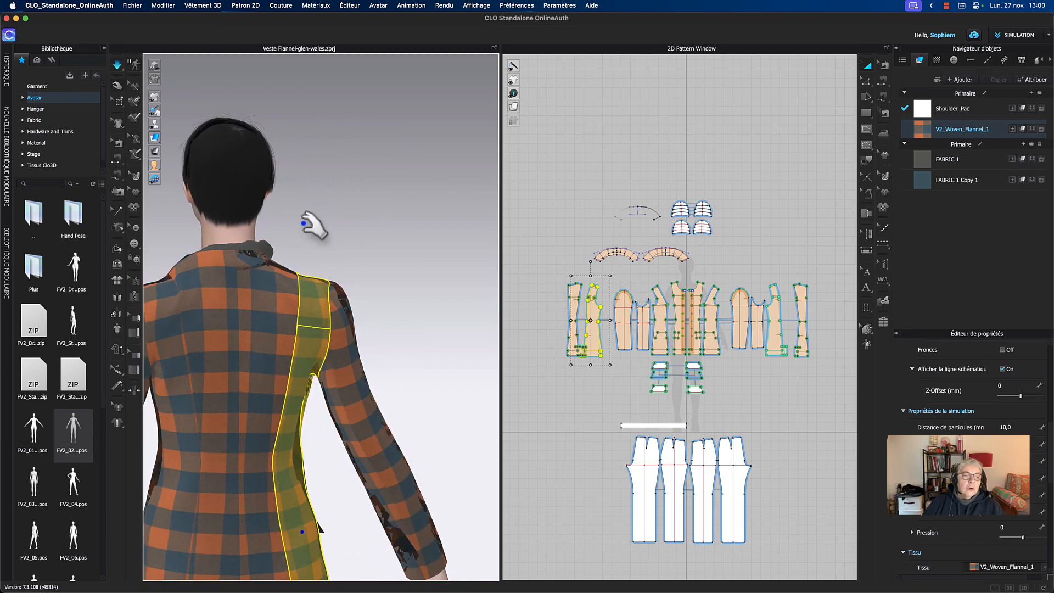
pyautogui.click(250, 268)
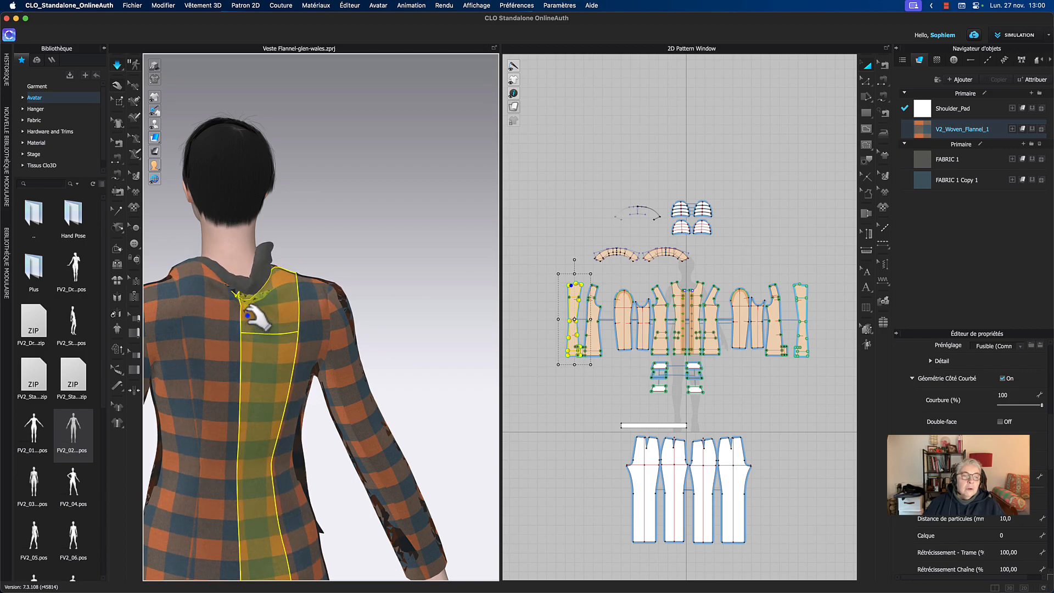
# - Pull the upper collar and the under collar up and away from the neck on one side, viewed from the front
pyautogui.moveTo(354, 235); pyautogui.dragTo(235, 264, button='right')
pyautogui.click(218, 273)
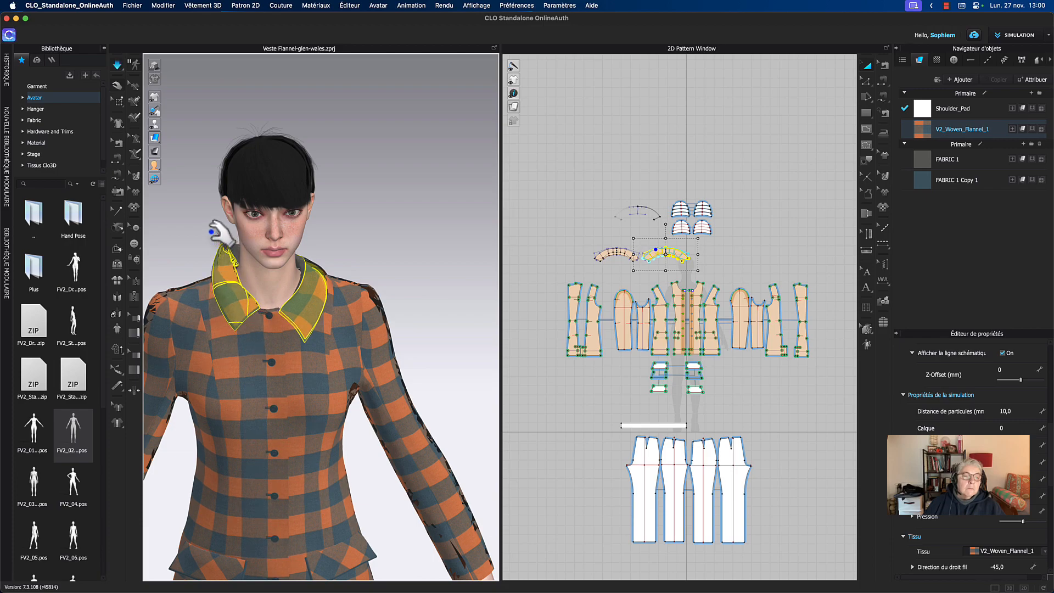
pyautogui.moveTo(235, 258); pyautogui.dragTo(216, 218)
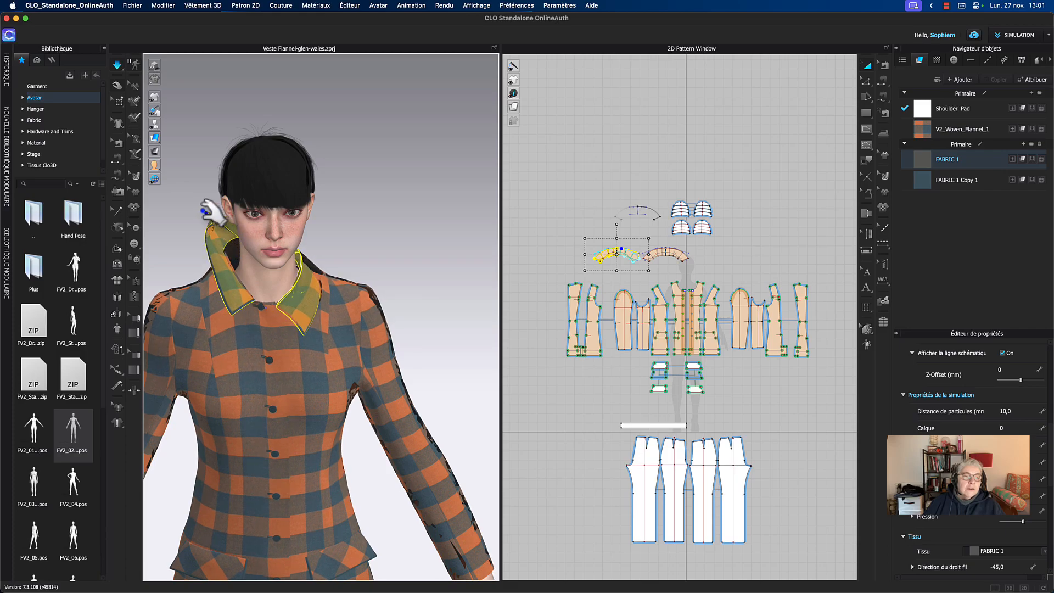
# - Hide the avatar to expose the inside of the collar and neckline
pyautogui.moveTo(353, 235); pyautogui.dragTo(395, 240, button='right')
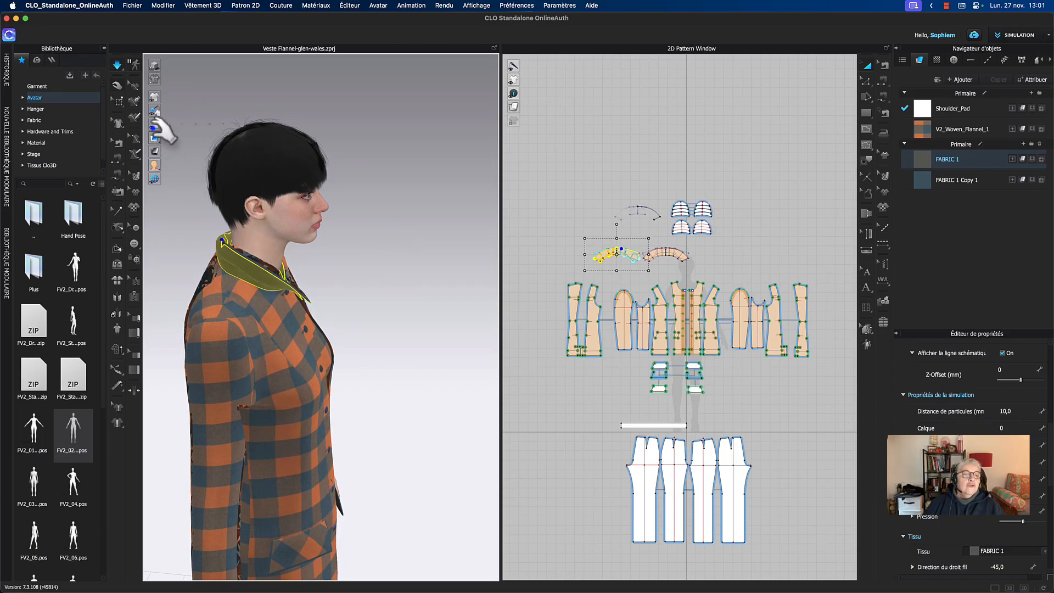
pyautogui.click(182, 124)
pyautogui.moveTo(443, 229); pyautogui.dragTo(405, 228, button='right')
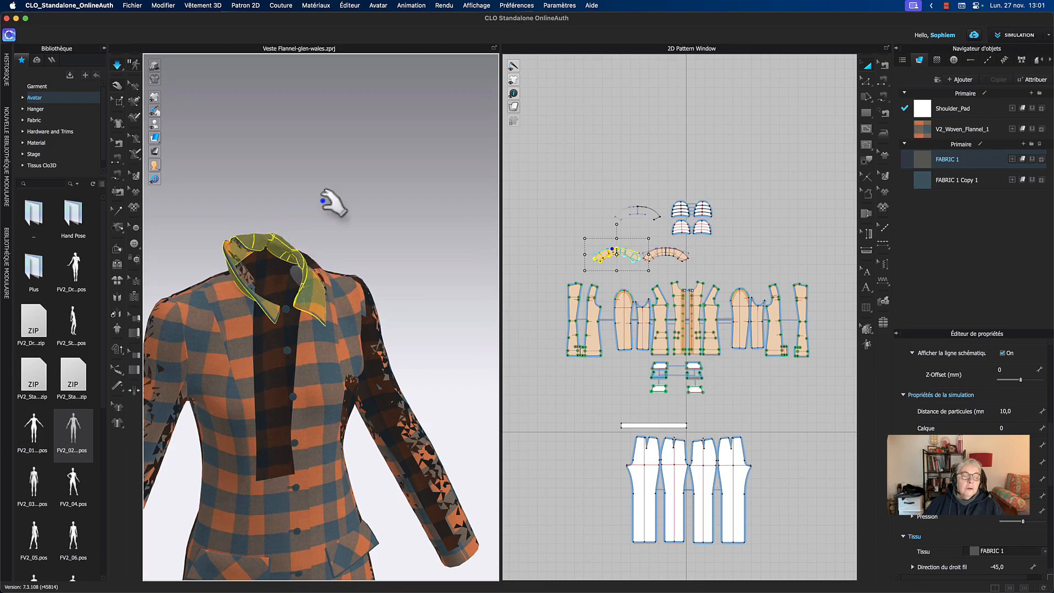
# - Pull the under collar and the upper collar upward at the back neck to straighten their folds
pyautogui.moveTo(290, 237); pyautogui.dragTo(336, 205, button='right')
pyautogui.moveTo(257, 250); pyautogui.dragTo(276, 226)
pyautogui.moveTo(281, 180); pyautogui.dragTo(298, 226)
pyautogui.moveTo(297, 226); pyautogui.dragTo(334, 228, button='right')
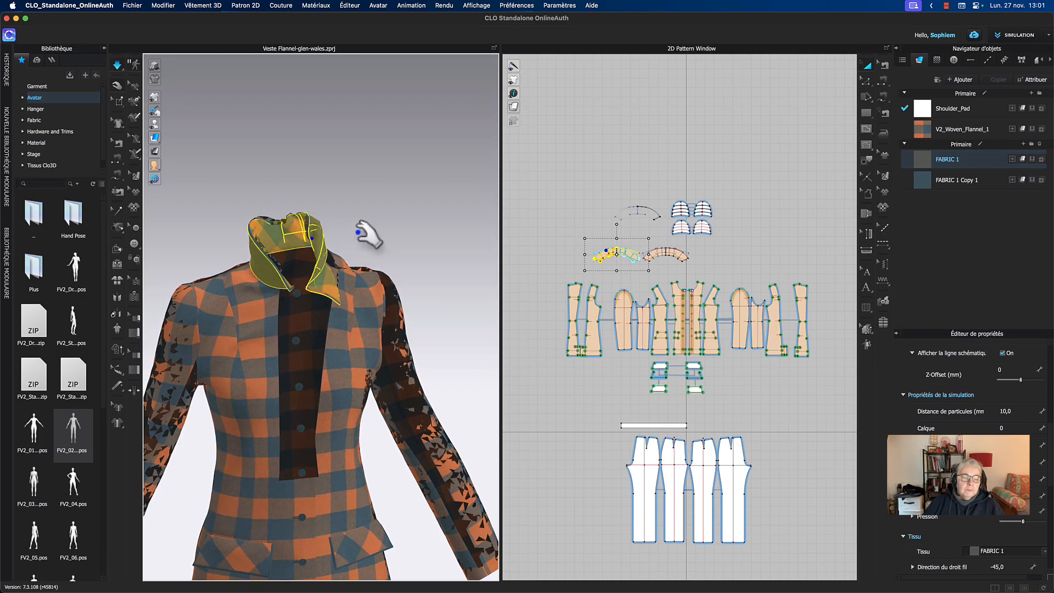
pyautogui.click(283, 214)
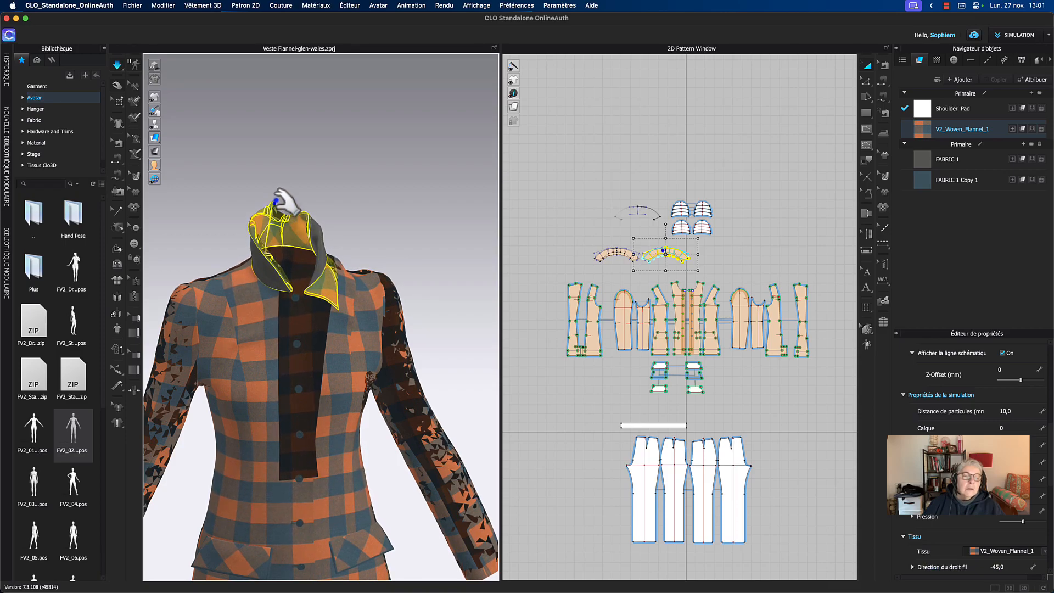
pyautogui.moveTo(347, 189); pyautogui.dragTo(540, 182, button='right')
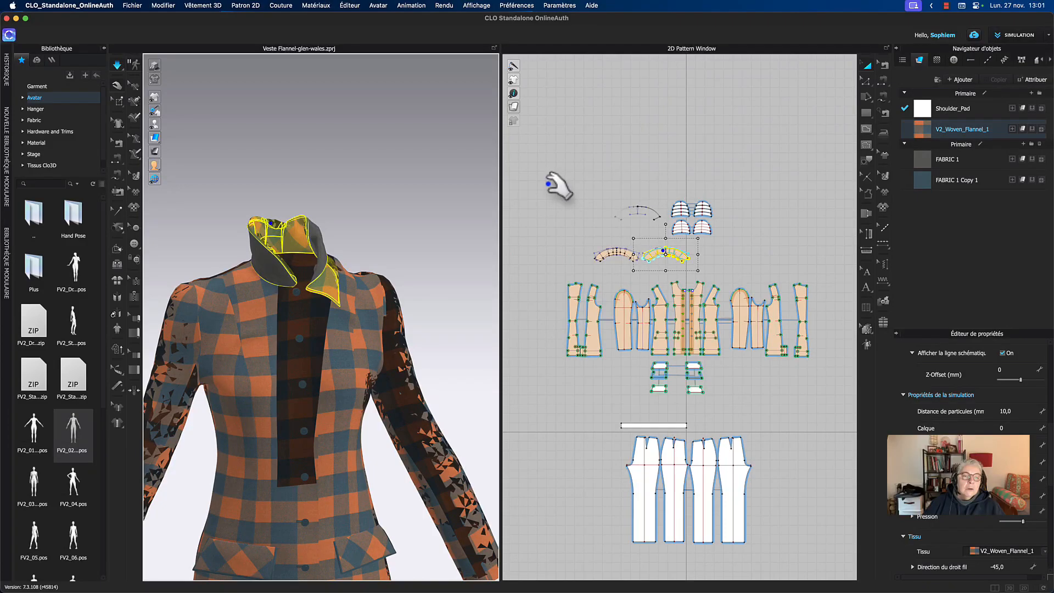
# - Pull the front panel's upper edge and the under collar outward near the lapel to separate the collar layers
pyautogui.click(327, 302)
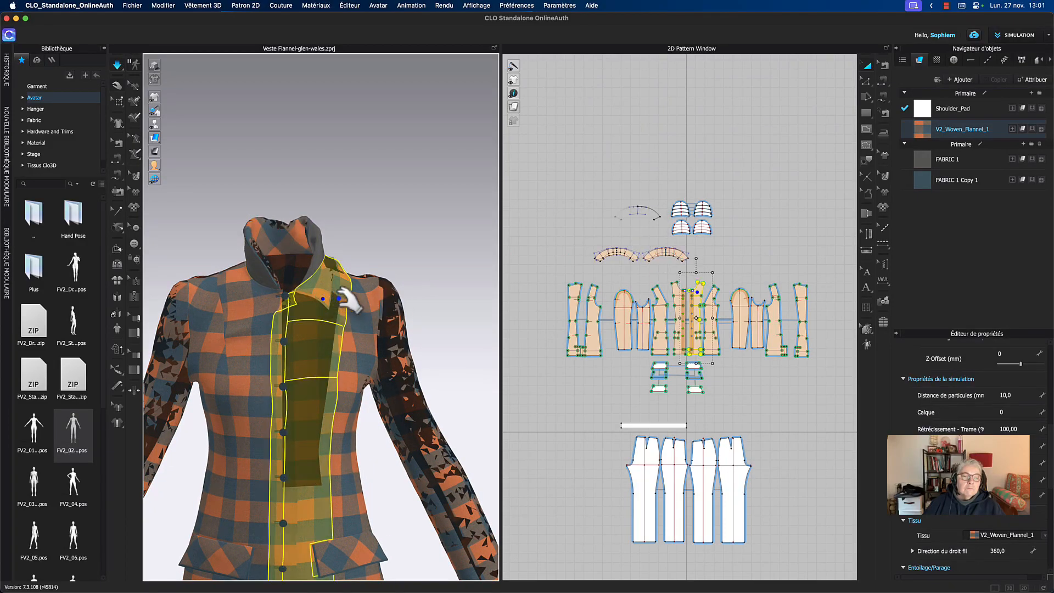
pyautogui.click(312, 270)
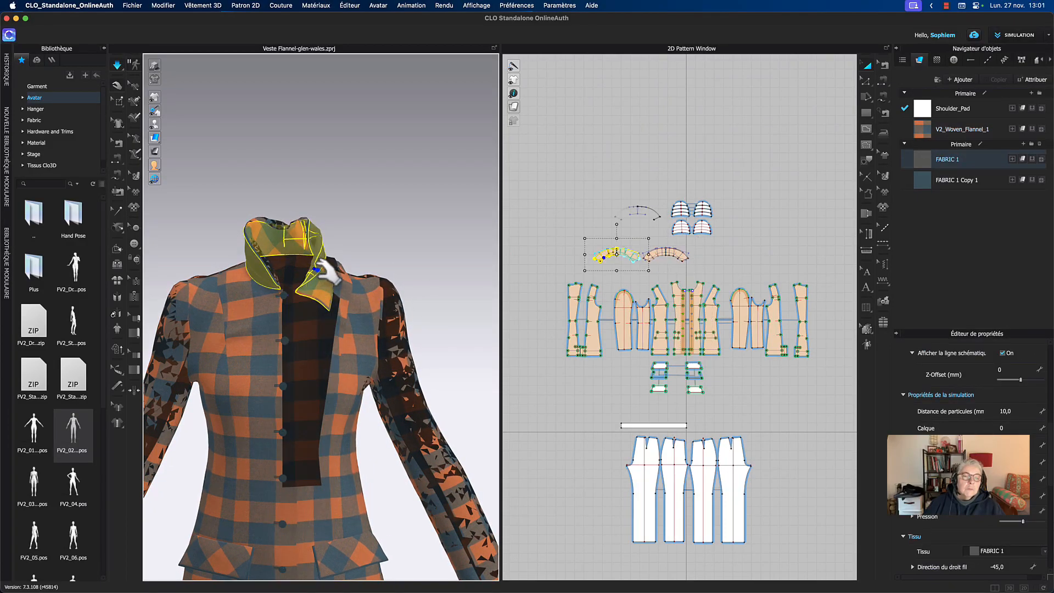
pyautogui.moveTo(345, 237); pyautogui.dragTo(370, 261, button='right')
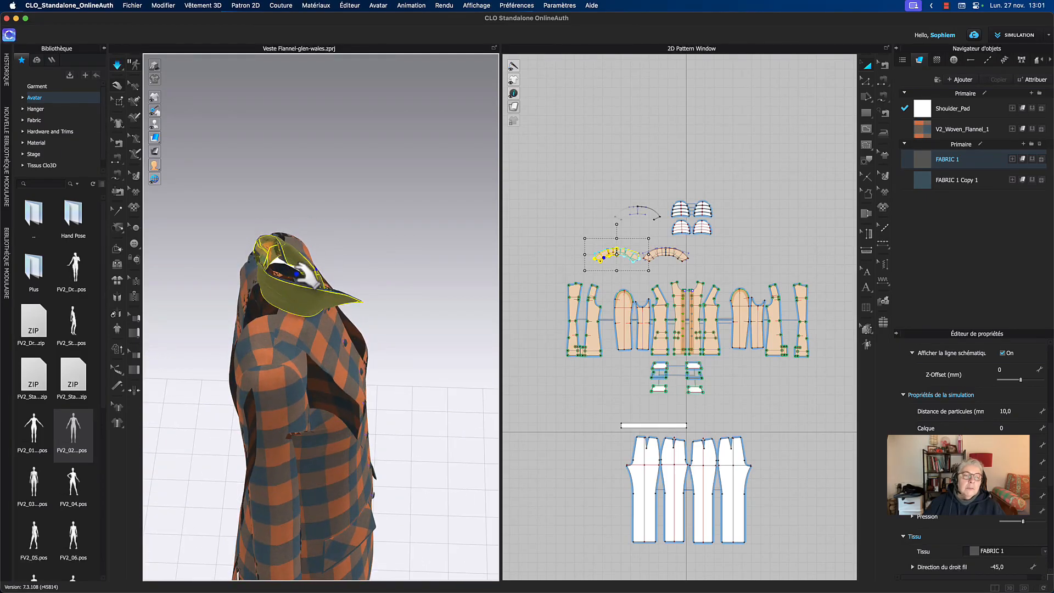
pyautogui.moveTo(297, 268); pyautogui.dragTo(320, 248)
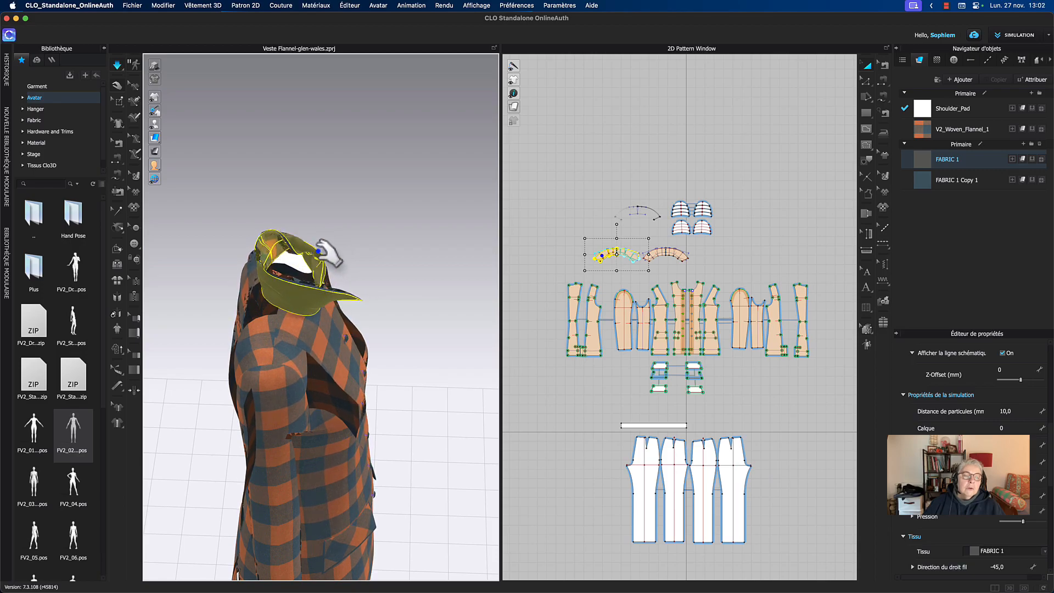
pyautogui.click(362, 236)
pyautogui.moveTo(363, 236); pyautogui.dragTo(313, 229, button='right')
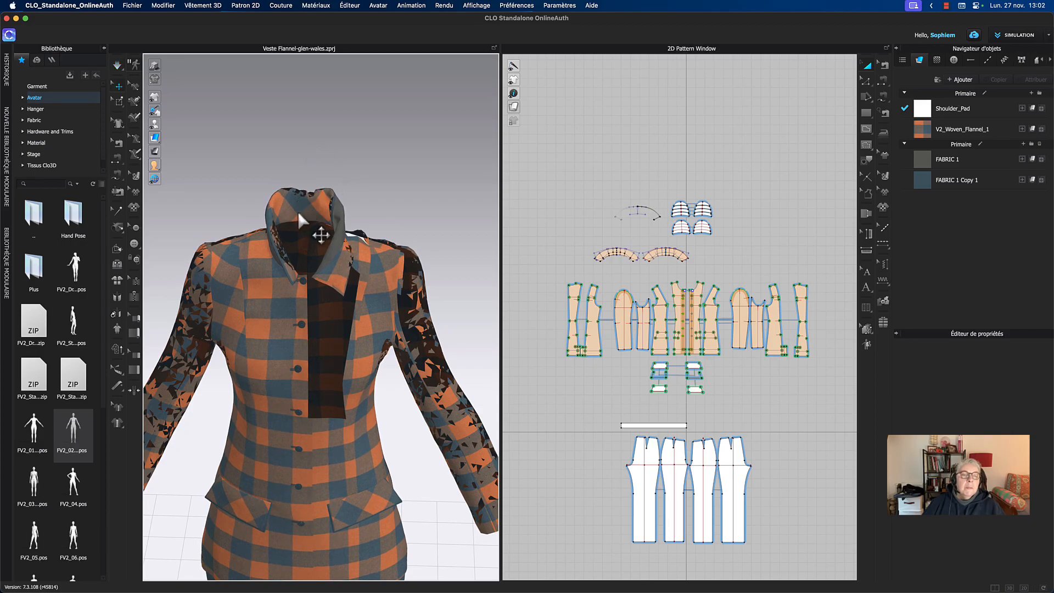
# - Reset the 3D arrangement of the plaid collar piece and of the grey FABRIC 1 collar piece
pyautogui.click(309, 231)
pyautogui.rightClick(301, 210)
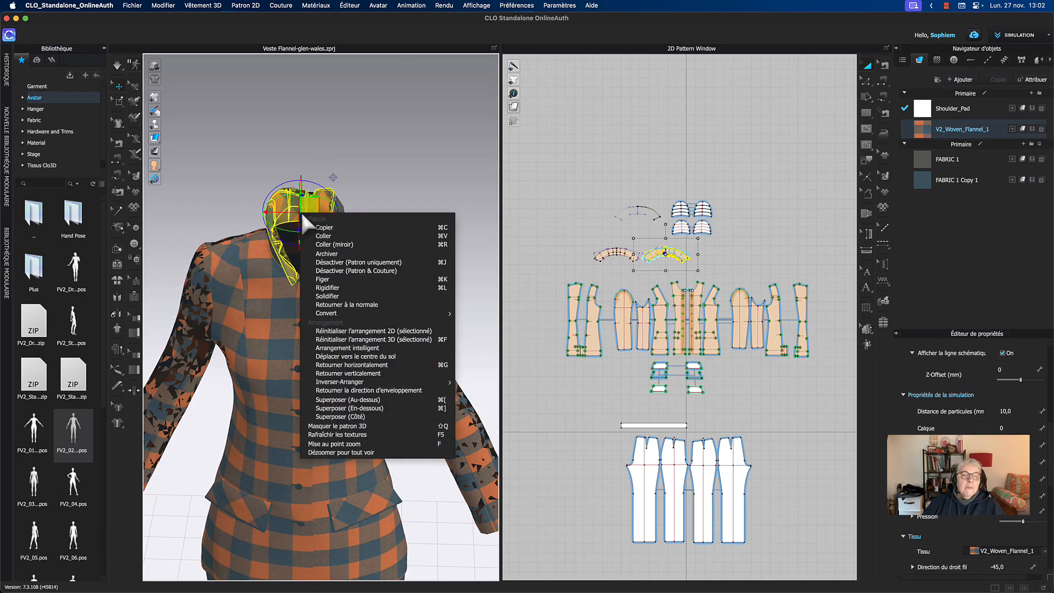
pyautogui.click(384, 339)
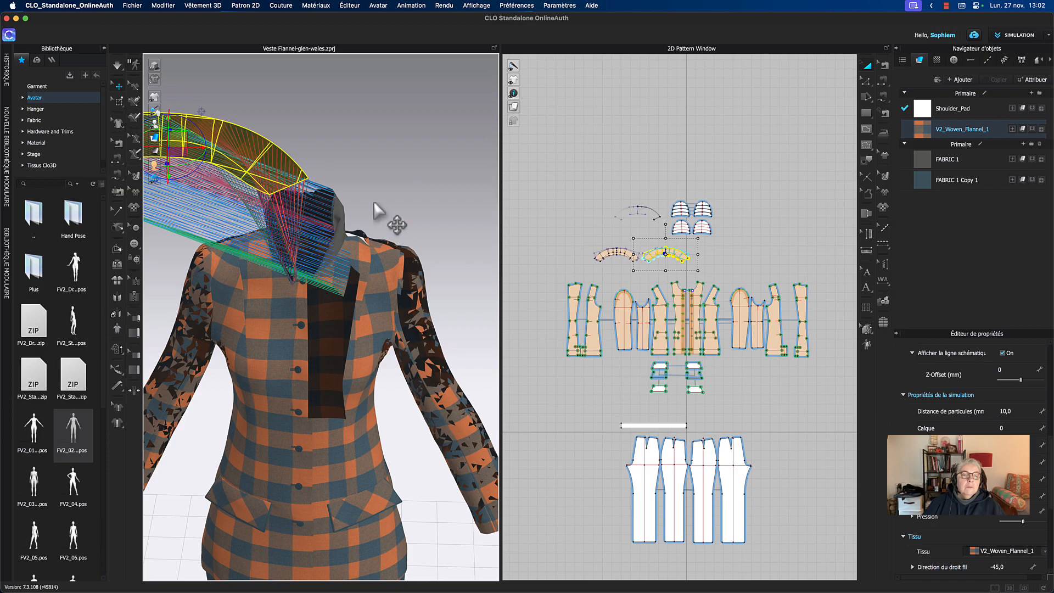
pyautogui.click(336, 244)
pyautogui.rightClick(335, 242)
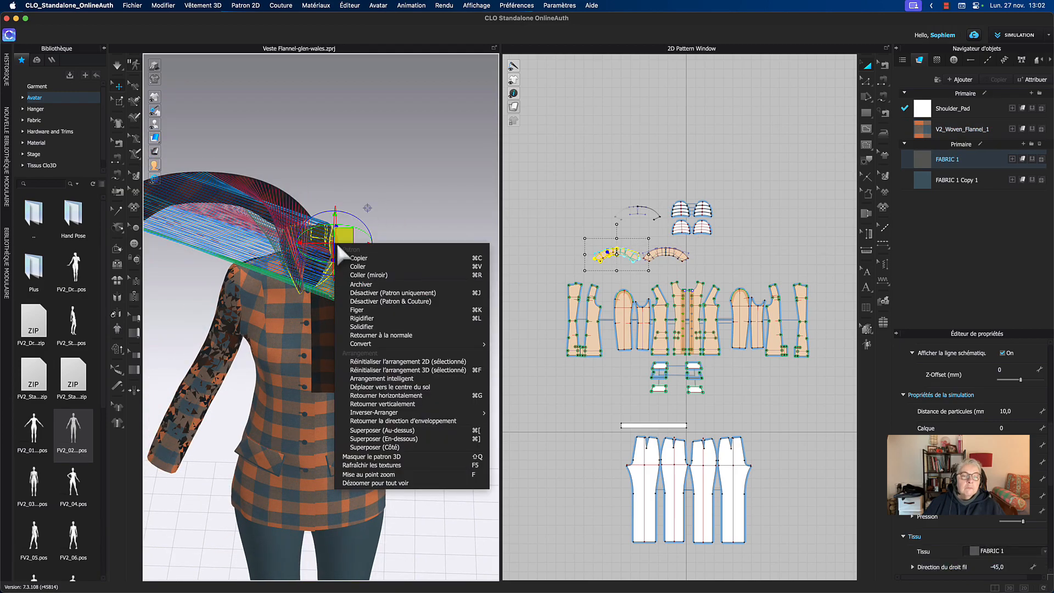
pyautogui.click(442, 370)
pyautogui.click(378, 173)
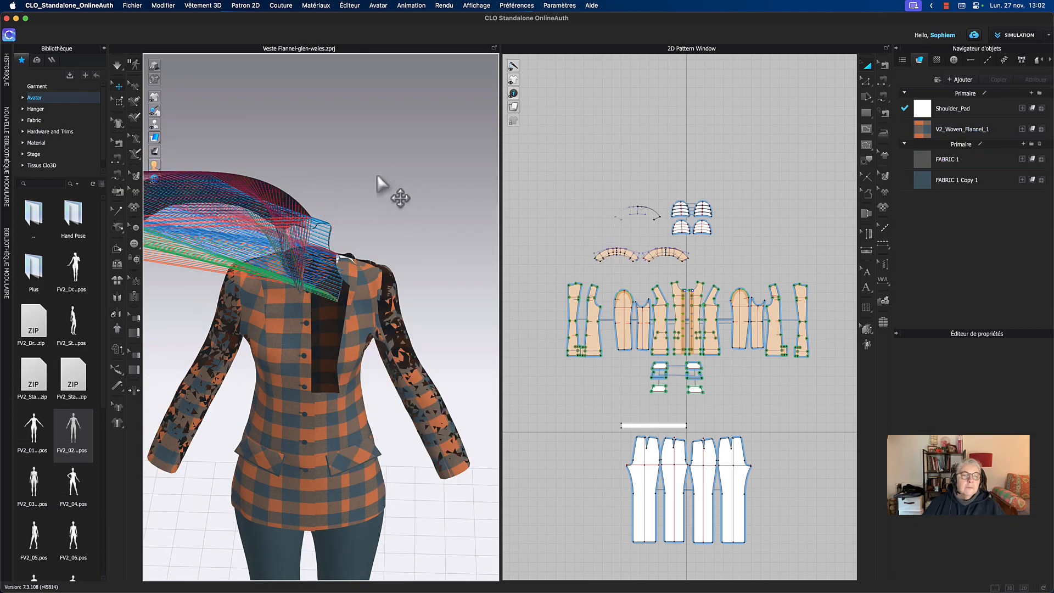
# - Show the avatar again and briefly simulate the garment with the reset collar pieces
pyautogui.moveTo(377, 173); pyautogui.dragTo(422, 140, button='middle')
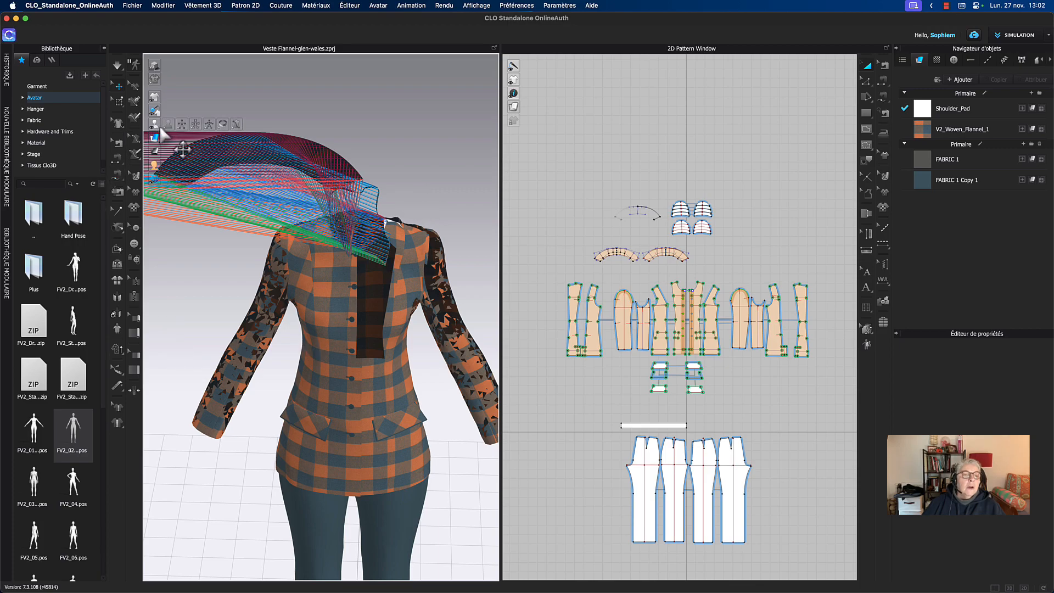
pyautogui.click(168, 126)
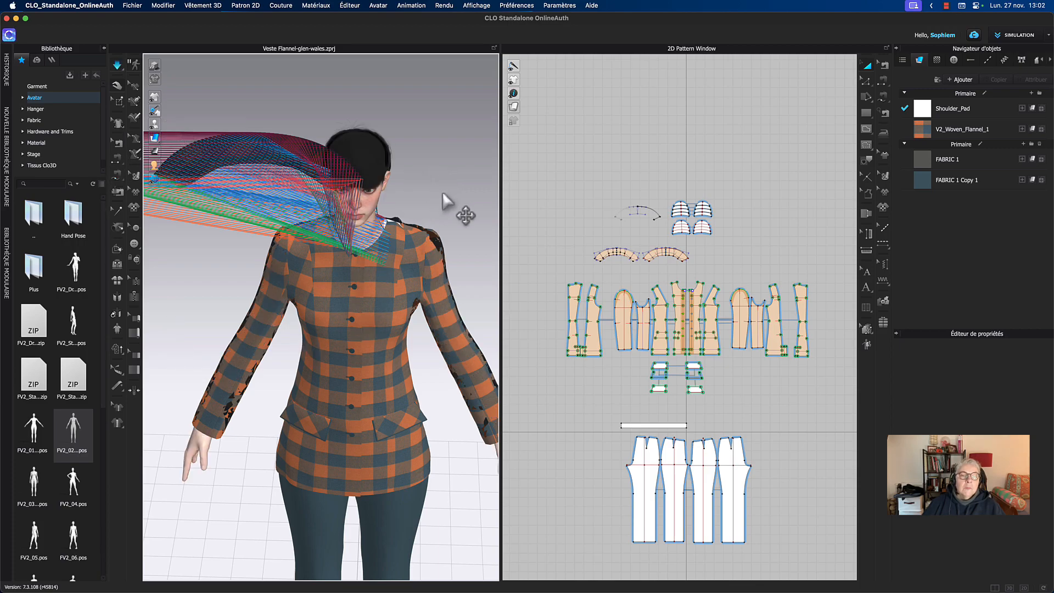
pyautogui.press('space')
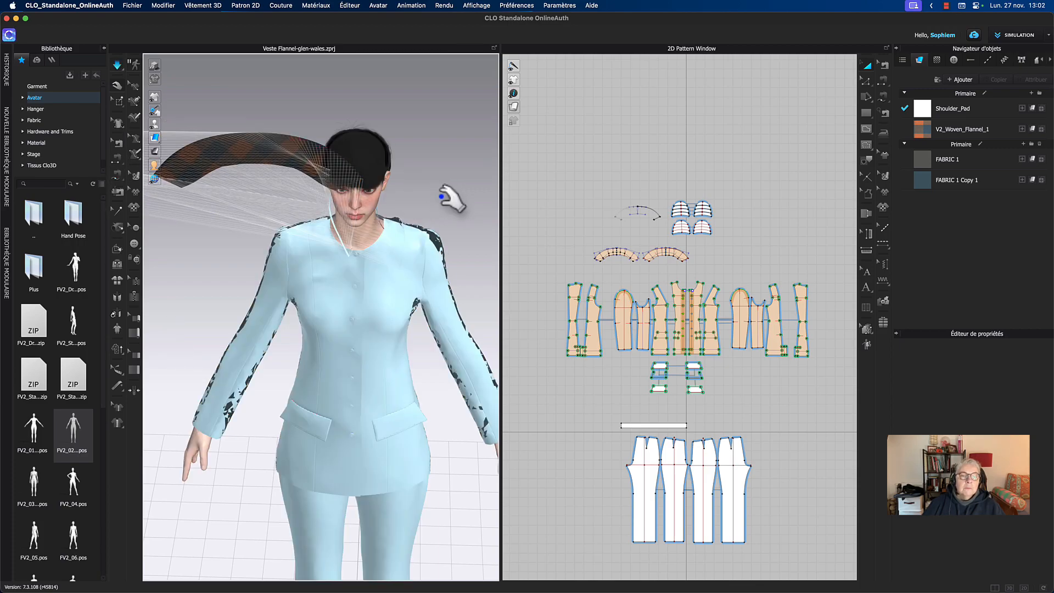
pyautogui.press('space')
pyautogui.moveTo(446, 199); pyautogui.dragTo(540, 252, button='right')
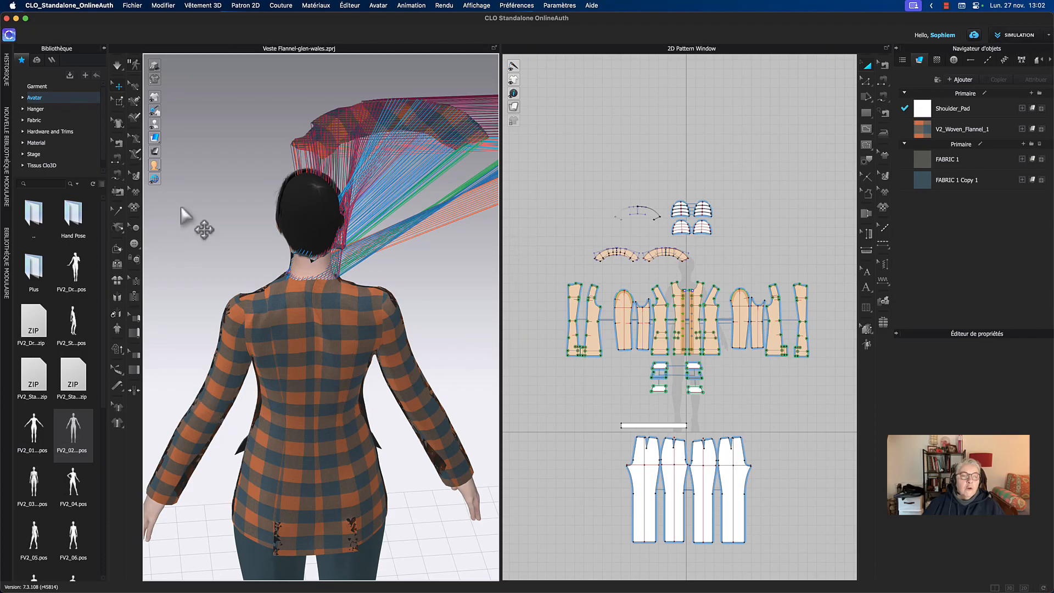
# - Reset the plaid collar's 3D arrangement again and move both collar pieces clear of the avatar's head, working from the back view
pyautogui.click(341, 124)
pyautogui.rightClick(341, 124)
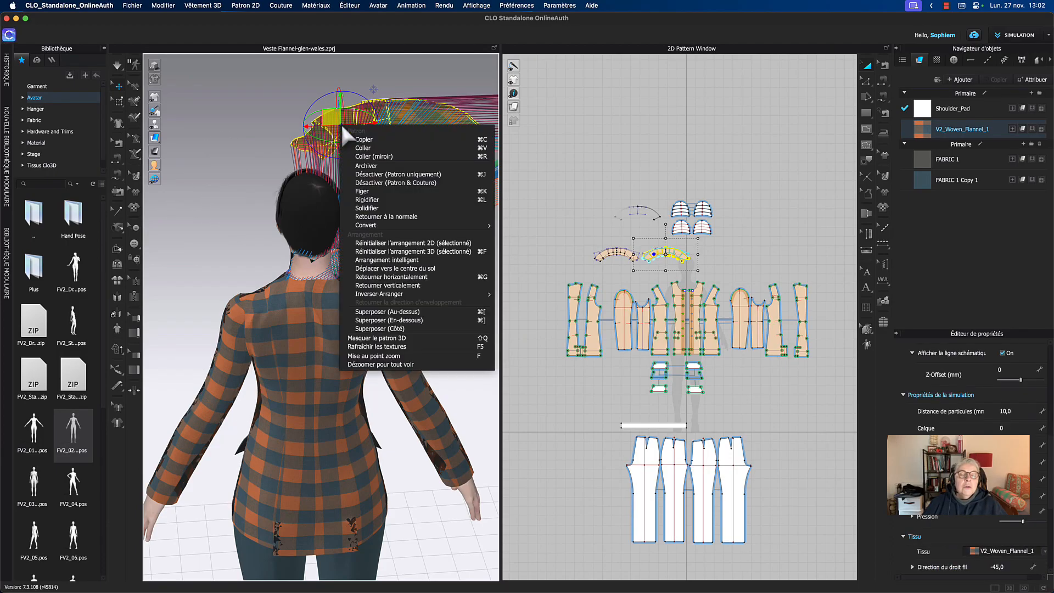
pyautogui.click(393, 252)
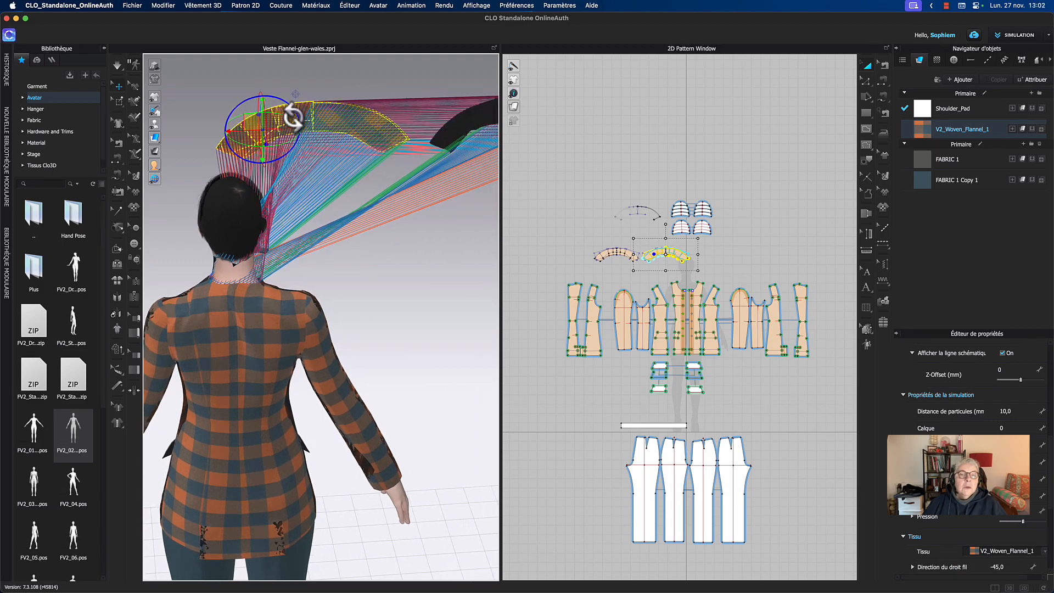
pyautogui.moveTo(294, 116); pyautogui.dragTo(255, 118, button='right')
pyautogui.moveTo(410, 117); pyautogui.dragTo(305, 181)
pyautogui.moveTo(305, 123); pyautogui.dragTo(337, 116)
pyautogui.moveTo(334, 101); pyautogui.dragTo(413, 88, button='middle')
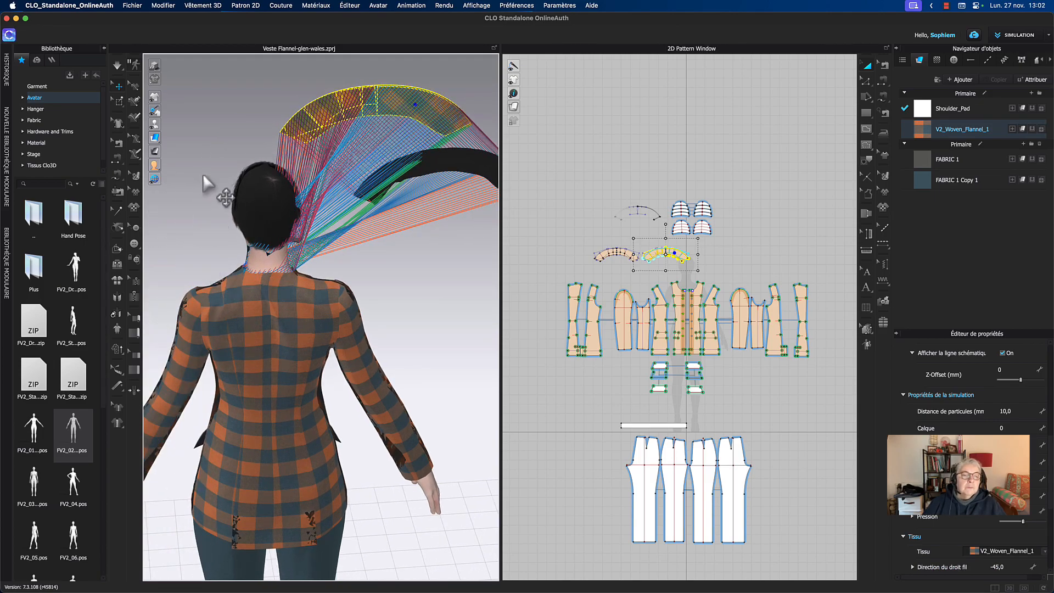
pyautogui.moveTo(339, 105); pyautogui.dragTo(228, 100)
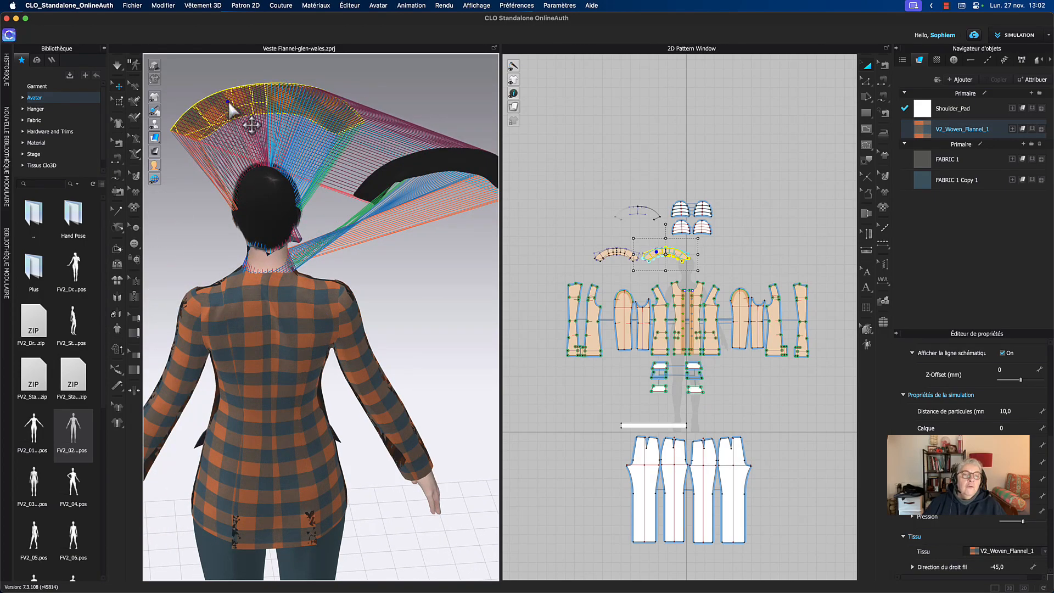
pyautogui.click(412, 200)
pyautogui.moveTo(405, 329); pyautogui.dragTo(409, 291, button='middle')
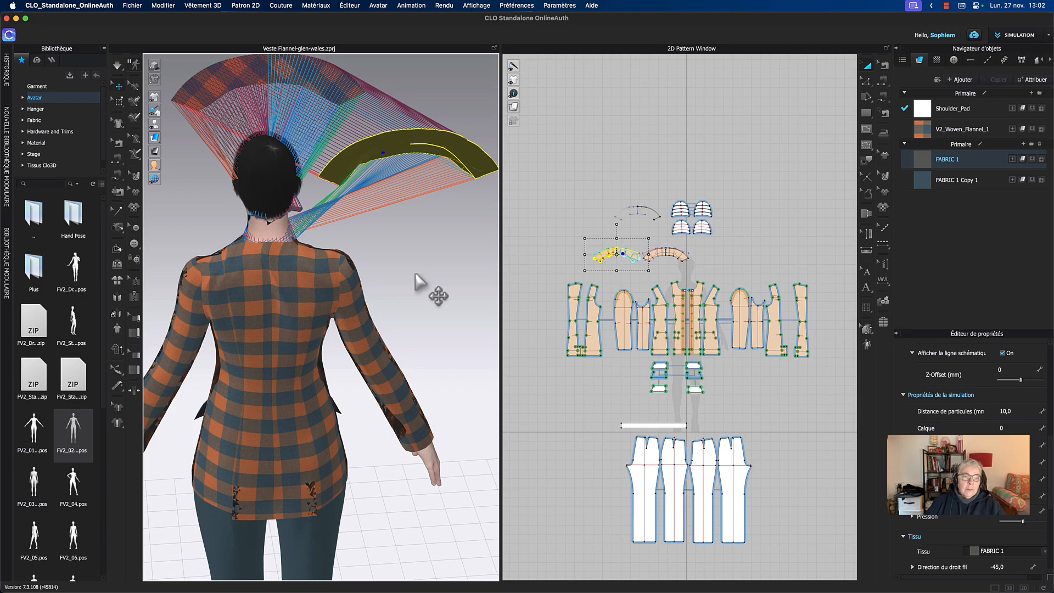
pyautogui.click(293, 72)
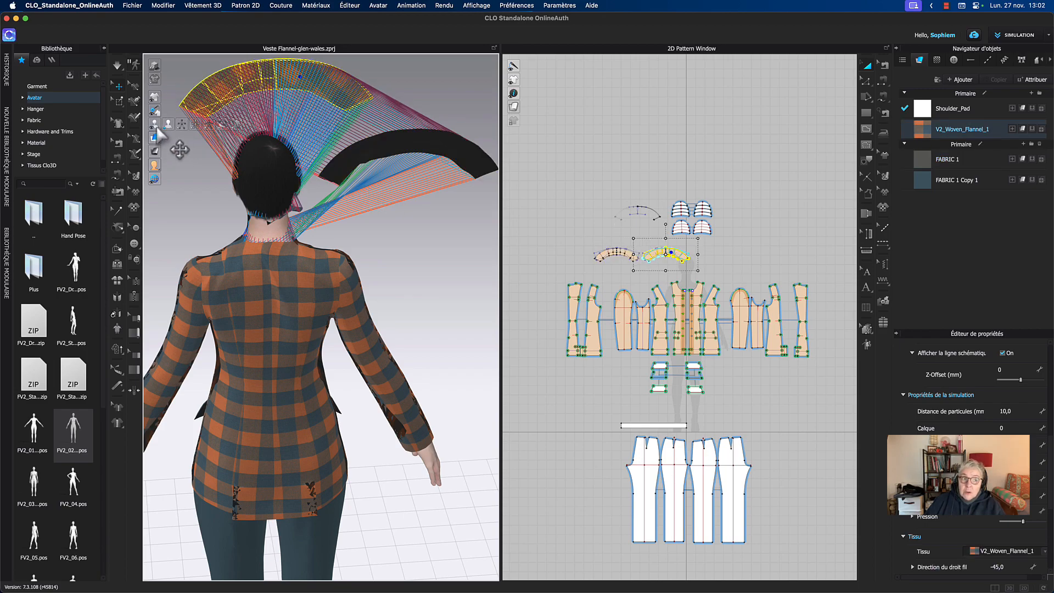
# - Display the avatar's arrangement points and place the grey FABRIC 1 collar on the point at the back neck
pyautogui.click(178, 128)
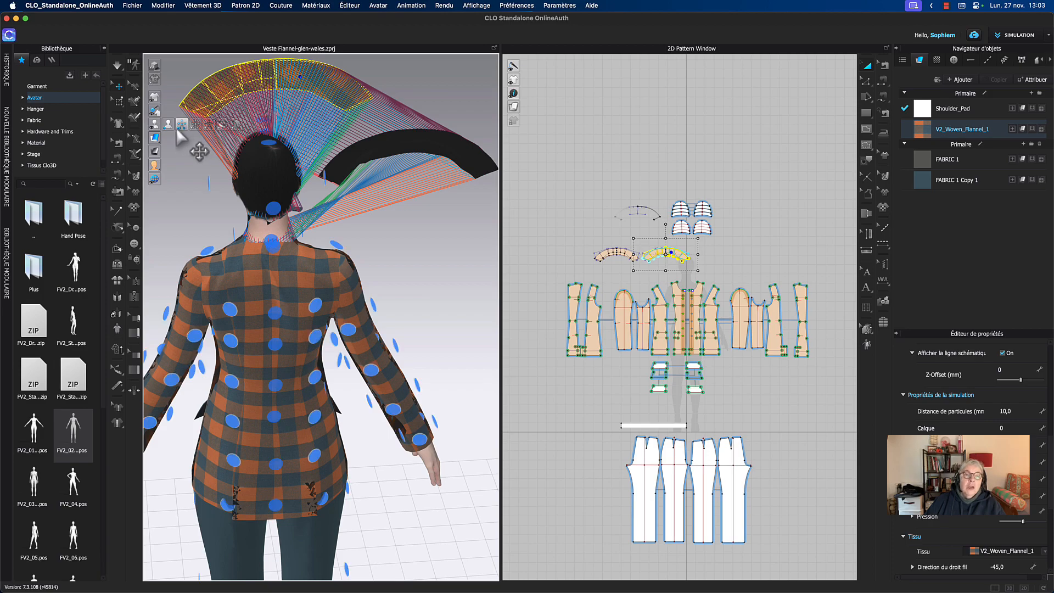
pyautogui.click(412, 189)
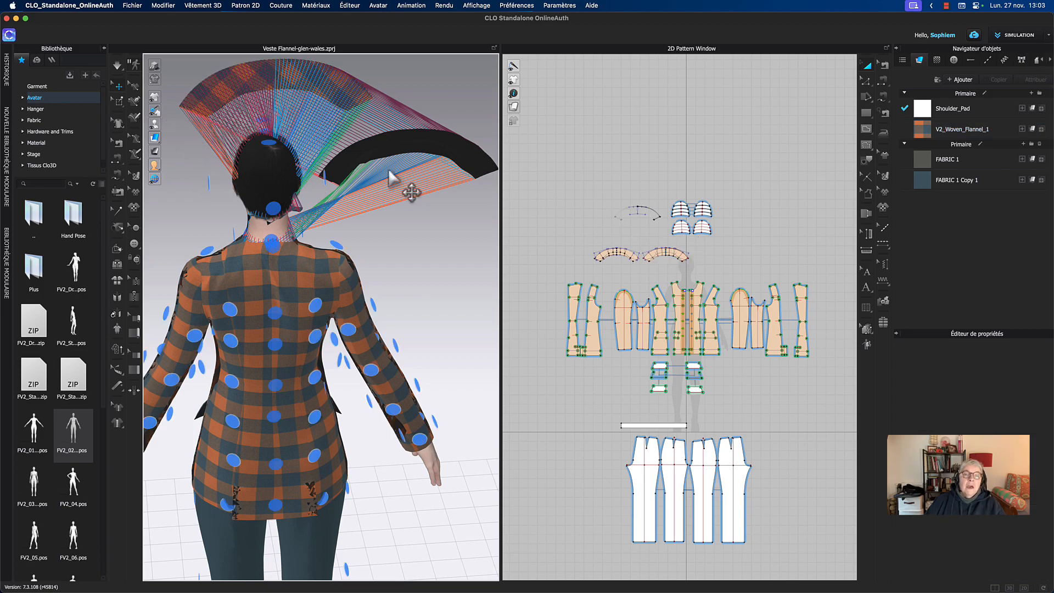
pyautogui.click(429, 142)
pyautogui.click(271, 243)
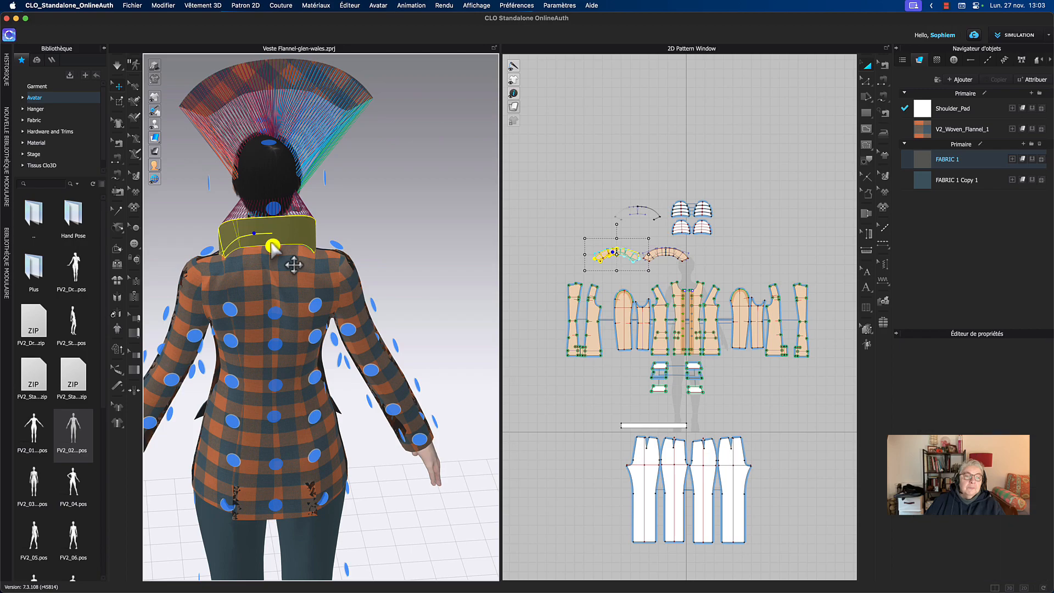
# - Place the plaid collar on the arrangement point just above the grey collar, behind the head
pyautogui.moveTo(217, 208); pyautogui.dragTo(203, 187, button='right')
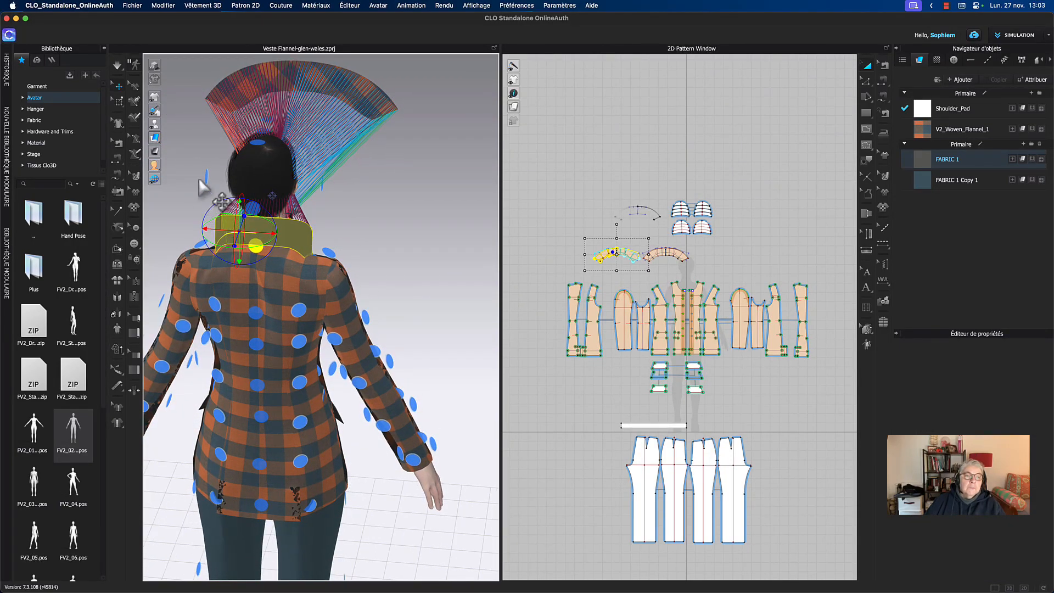
pyautogui.moveTo(199, 180); pyautogui.dragTo(202, 183, button='middle')
pyautogui.click(308, 73)
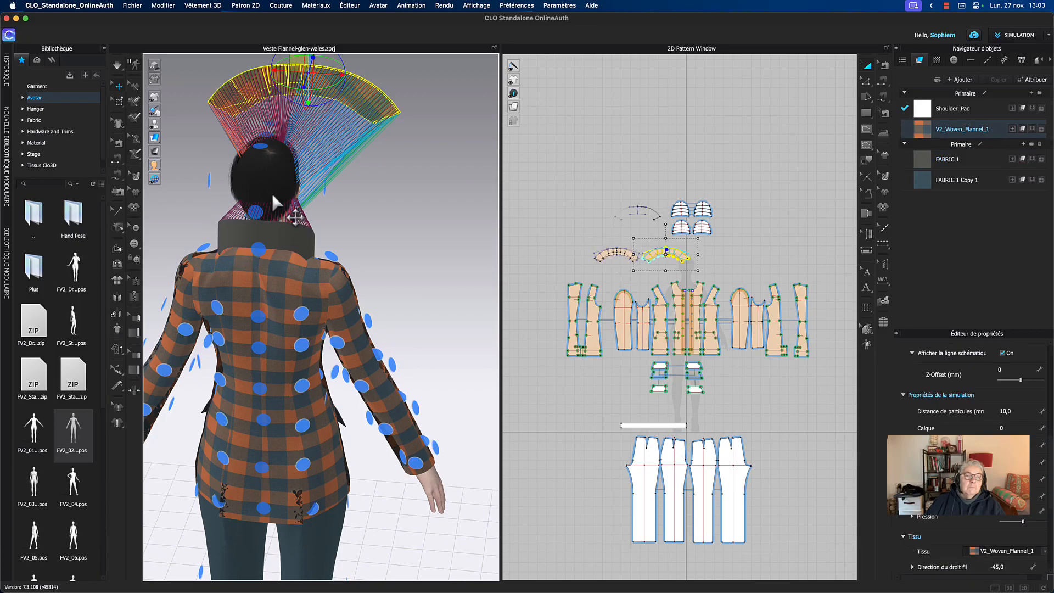
pyautogui.click(258, 219)
# - Deactivate the plaid collar and simulate the garment so the grey collar drapes alone around the neck
pyautogui.moveTo(385, 225); pyautogui.dragTo(305, 225, button='right')
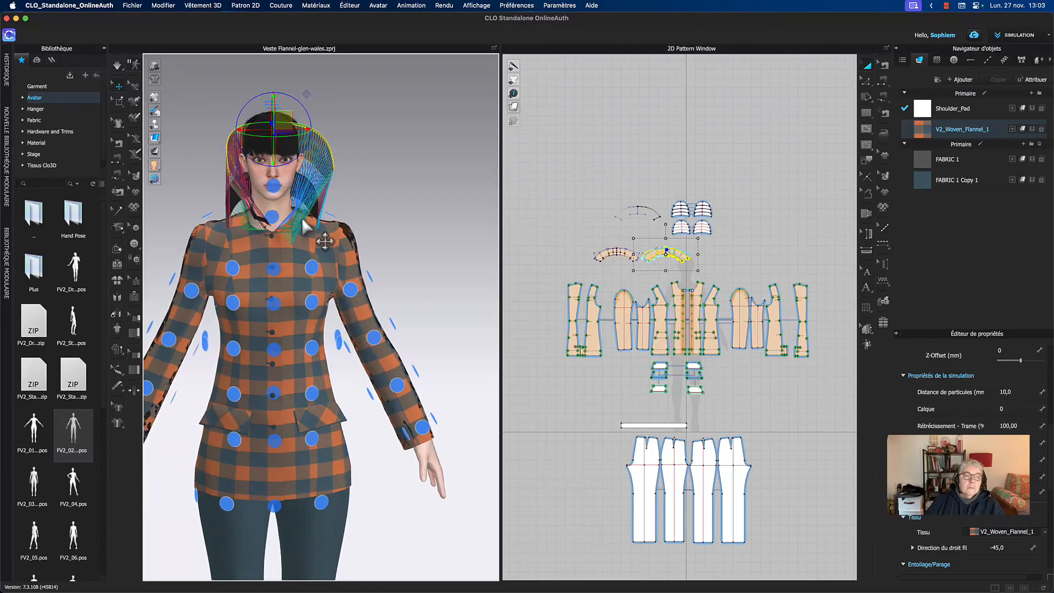
pyautogui.moveTo(376, 222); pyautogui.dragTo(382, 249, button='middle')
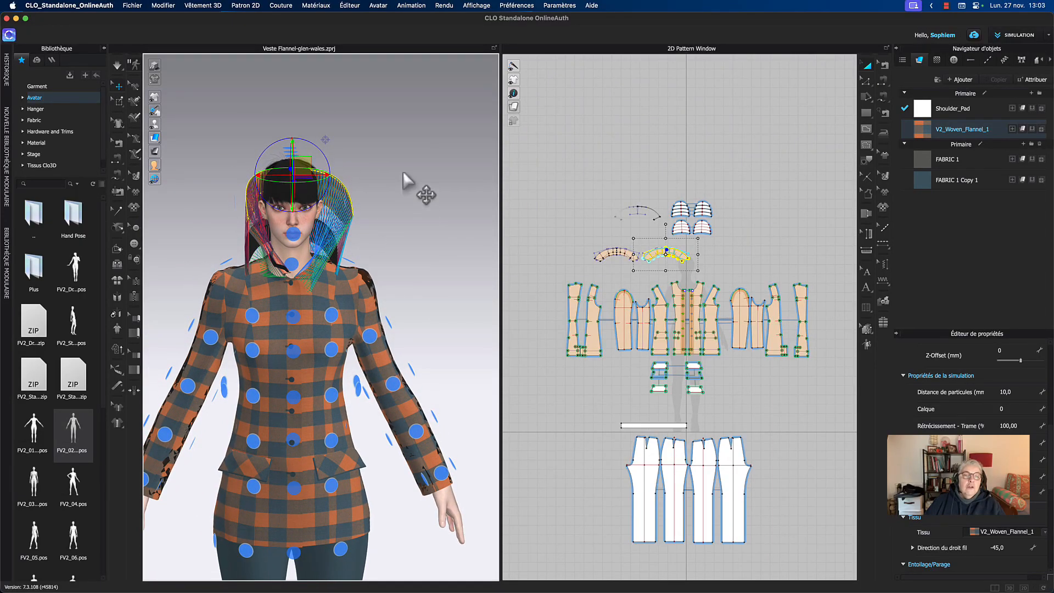
pyautogui.click(403, 171)
pyautogui.scroll(4, 394, 145)
pyautogui.scroll(3, 396, 154)
pyautogui.moveTo(424, 164); pyautogui.dragTo(470, 266, button='middle')
pyautogui.click(388, 116)
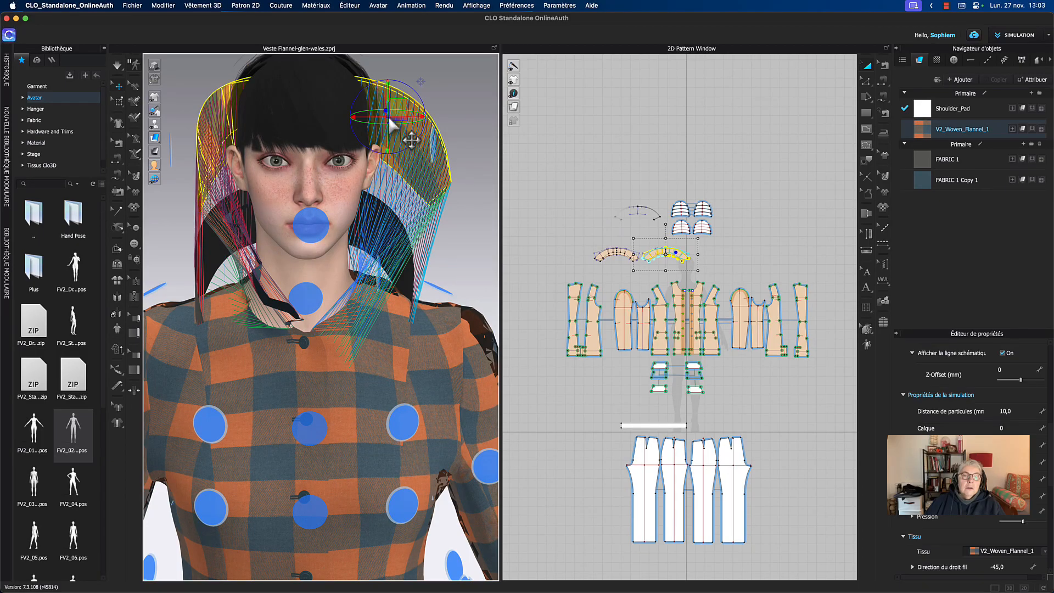
pyautogui.rightClick(391, 120)
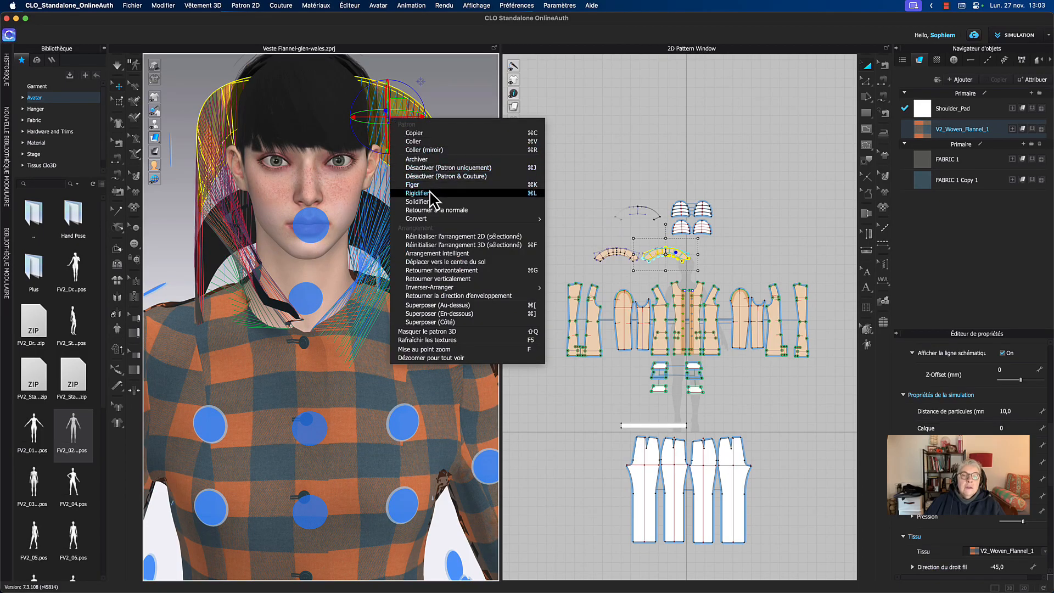
pyautogui.click(424, 167)
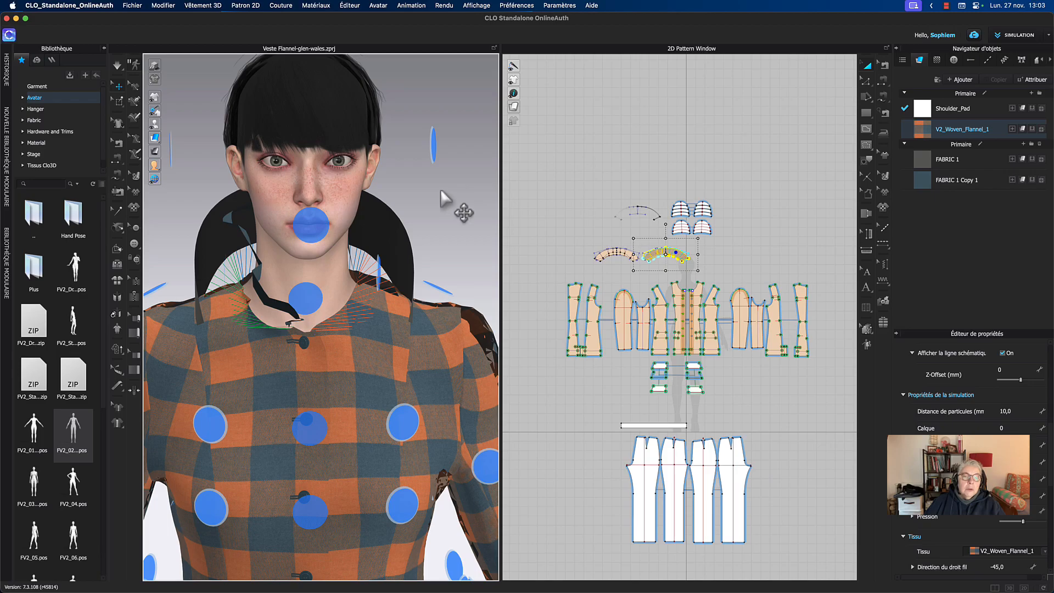
pyautogui.press('space')
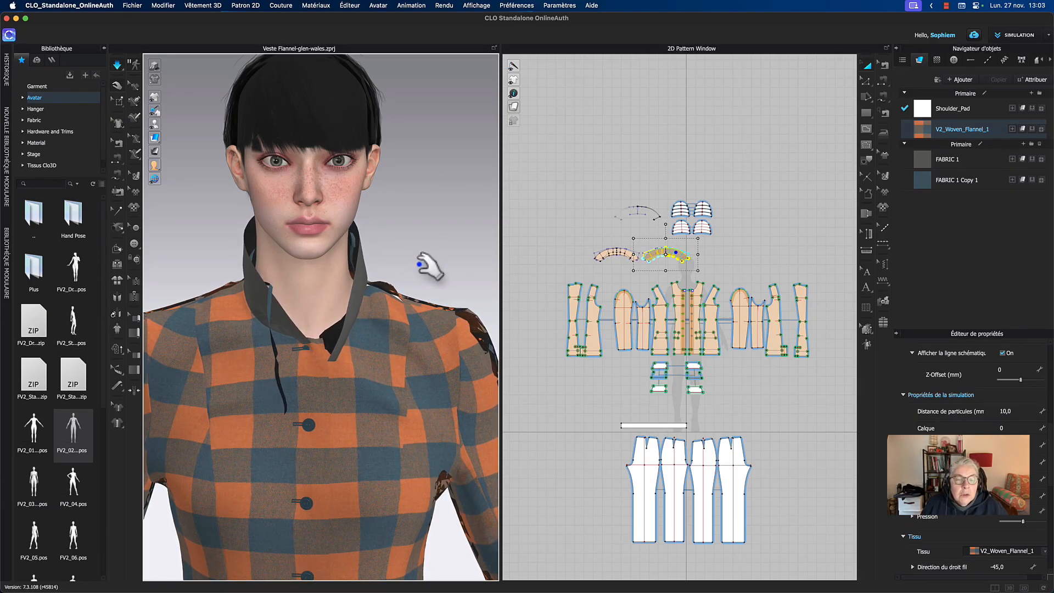
pyautogui.moveTo(428, 264)
pyautogui.mouseDown(button='right')
pyautogui.moveTo(422, 275)
pyautogui.moveTo(415, 264)
pyautogui.mouseUp(button='right')
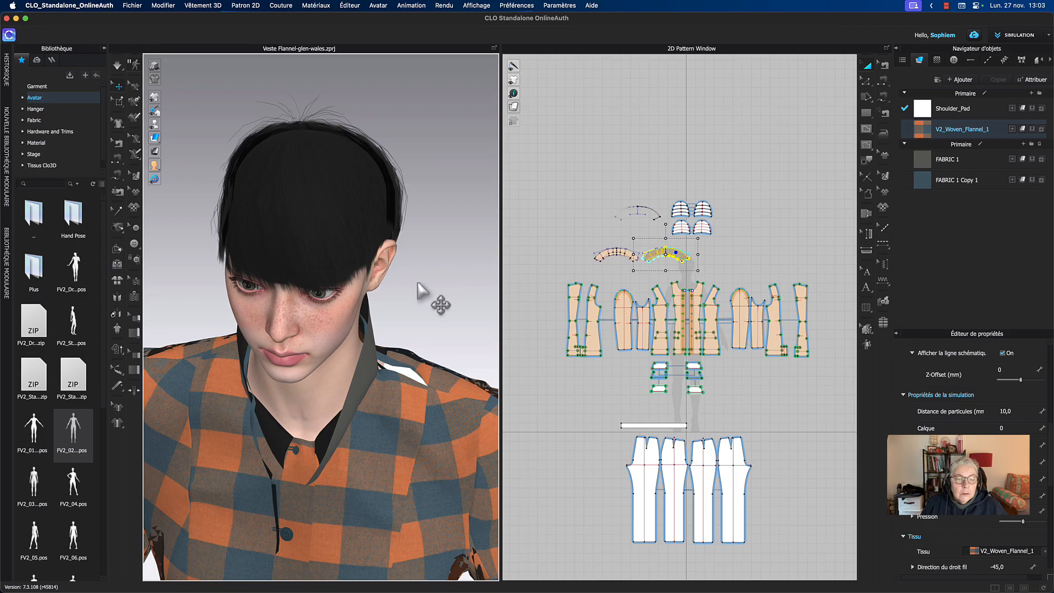
pyautogui.moveTo(422, 290); pyautogui.dragTo(423, 249, button='middle')
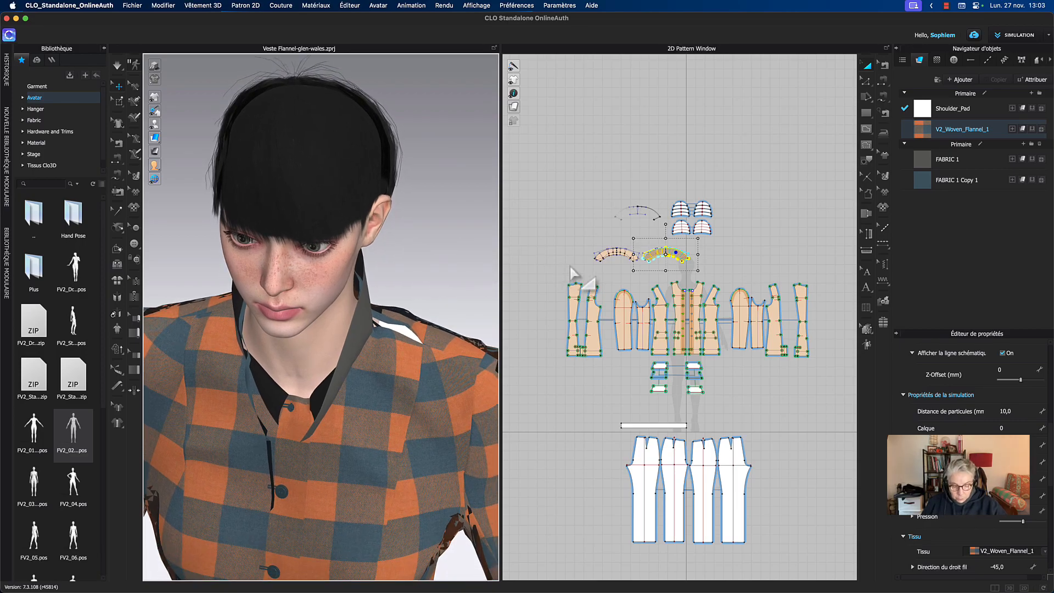
# - Sew the centre front panel's open shoulder edge to the matching back panel's shoulder edge, and simulate the jacket in front view
pyautogui.press('b')
pyautogui.scroll(2, 585, 279)
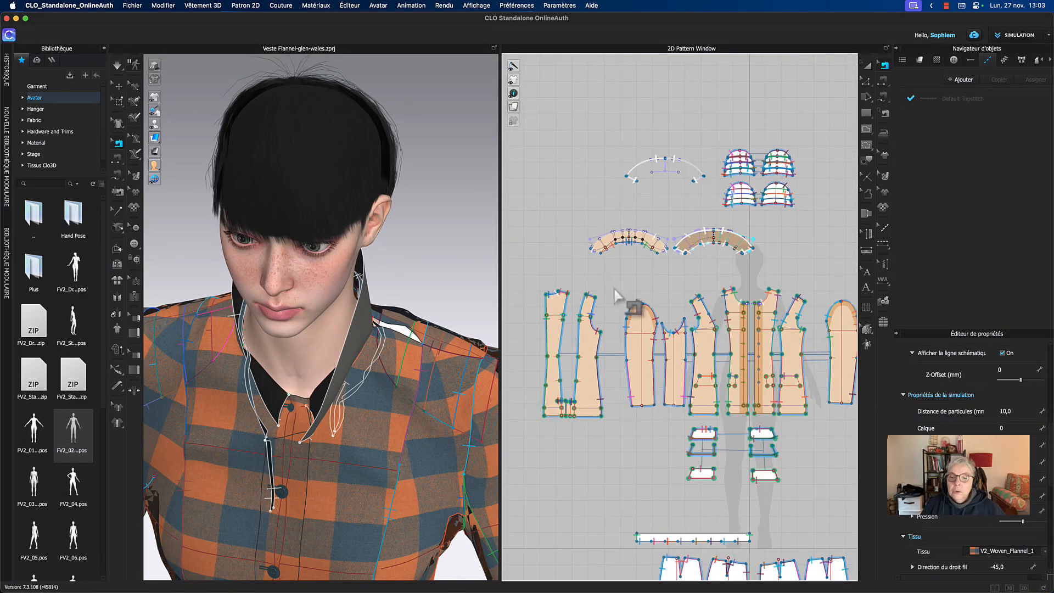
pyautogui.scroll(3, 624, 300)
pyautogui.scroll(5, 736, 287)
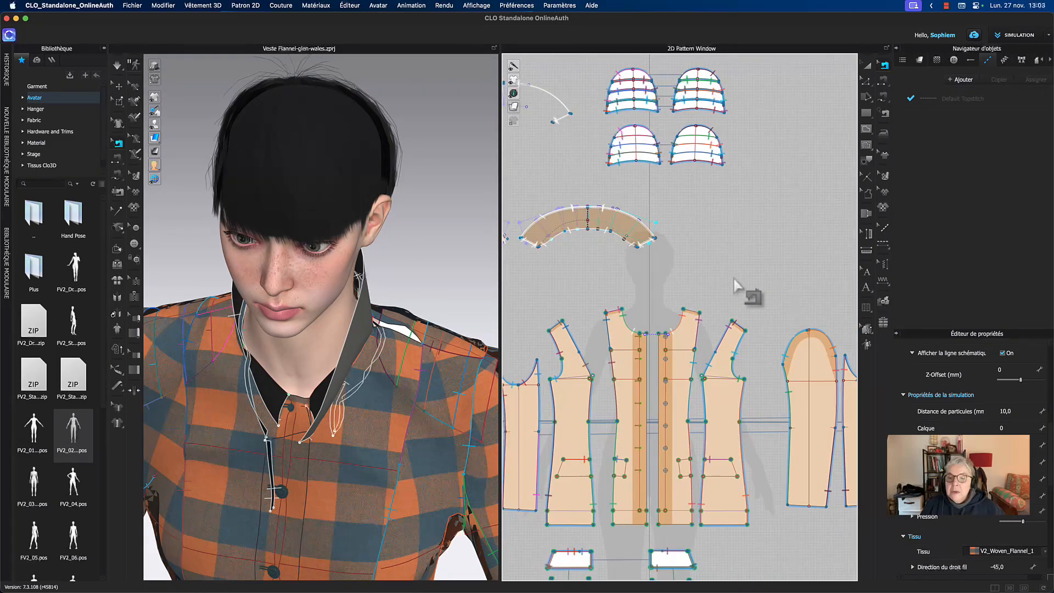
pyautogui.moveTo(634, 252); pyautogui.dragTo(697, 252, button='middle')
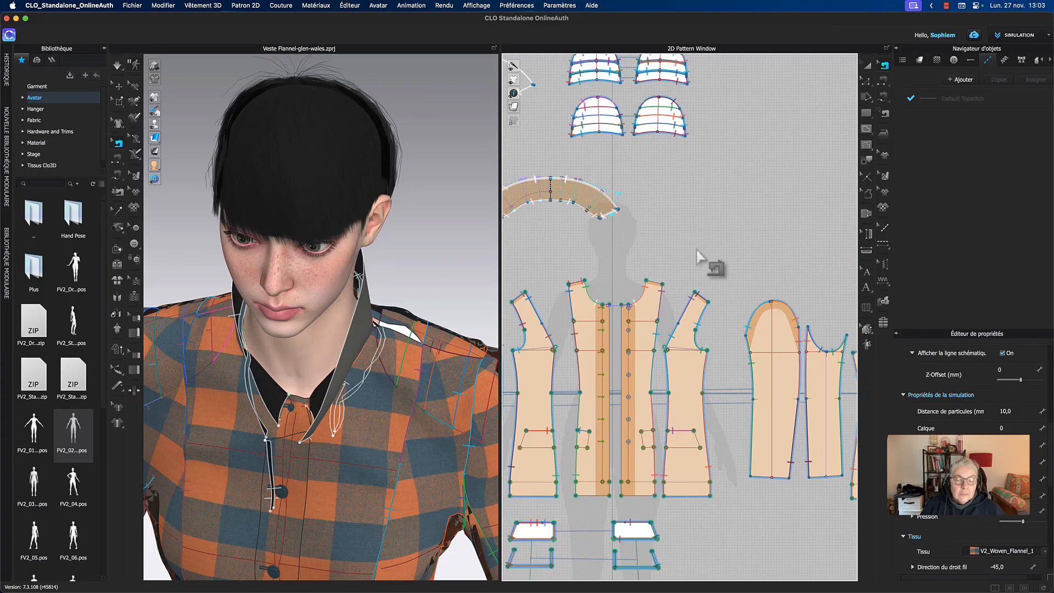
pyautogui.scroll(3, 697, 252)
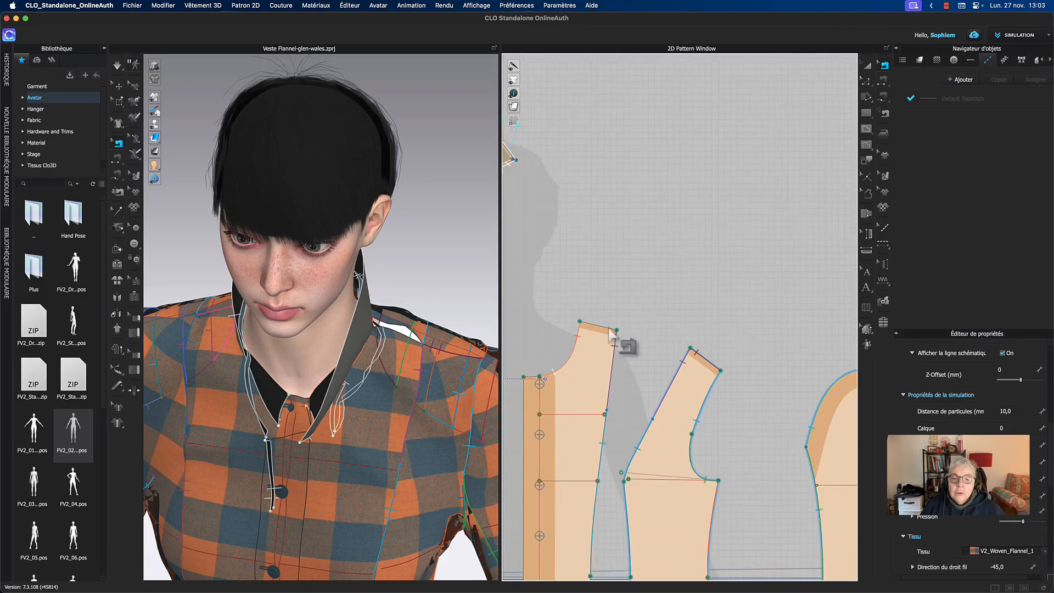
pyautogui.scroll(-3, 629, 312)
pyautogui.moveTo(632, 296); pyautogui.dragTo(570, 322, button='middle')
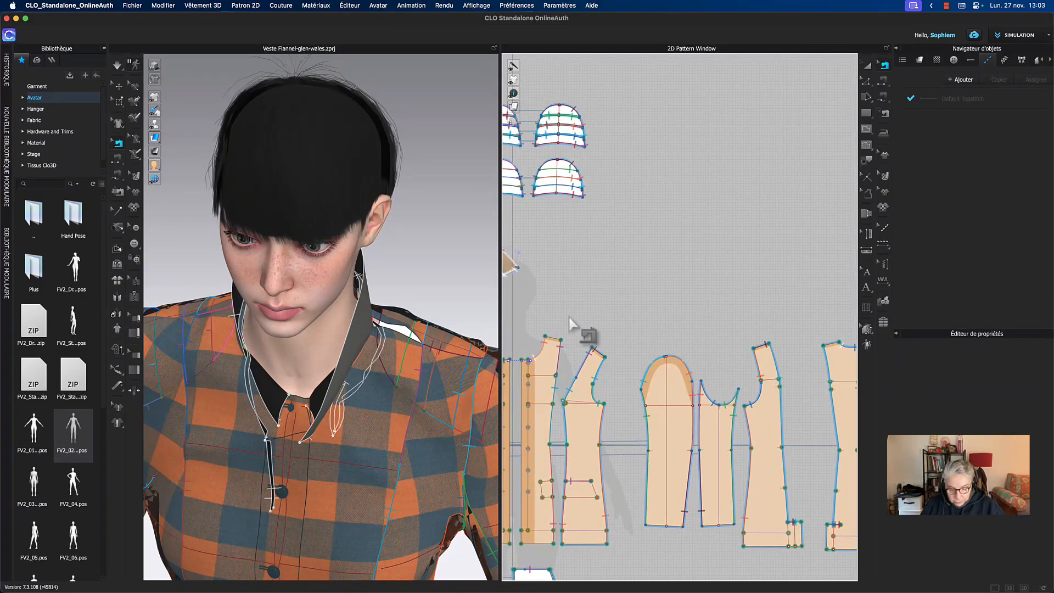
pyautogui.click(553, 341)
pyautogui.moveTo(777, 299); pyautogui.dragTo(640, 322, button='middle')
pyautogui.click(696, 370)
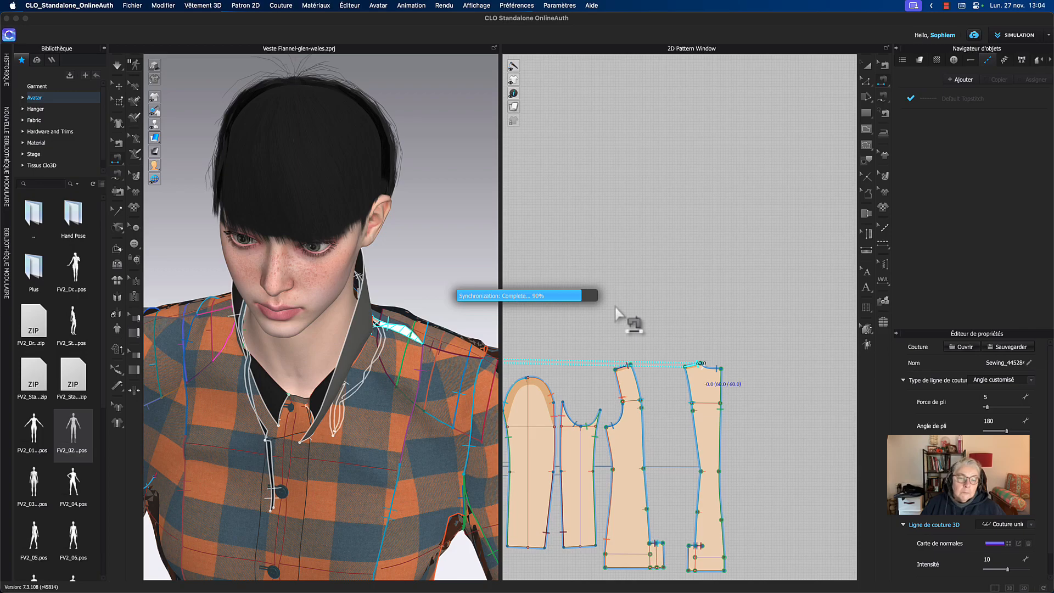
pyautogui.press('space')
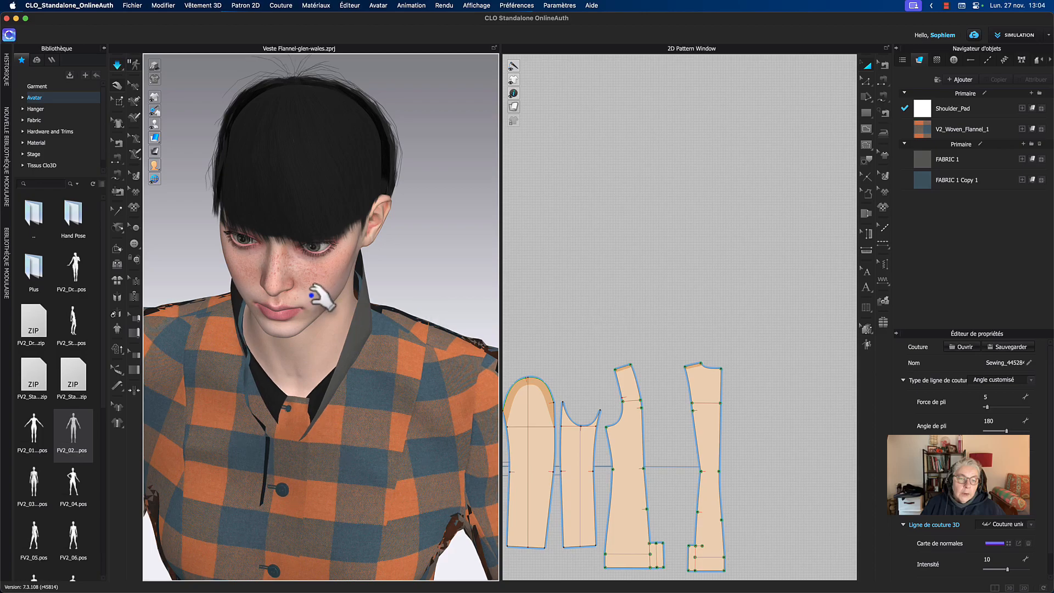
pyautogui.press('2')
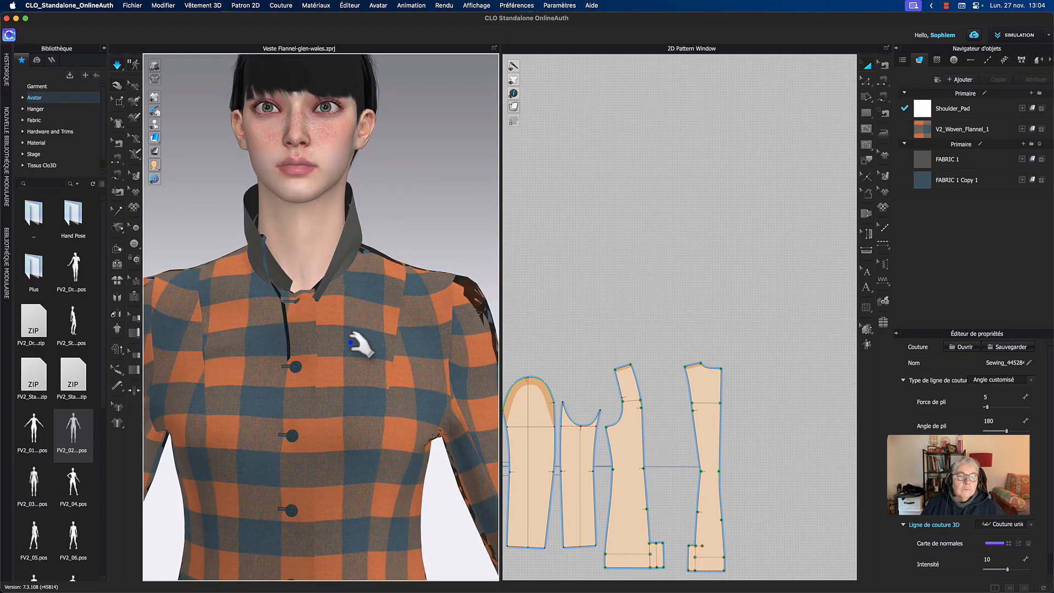
# - Examine the seam lines around the neckline and across the jacket's pattern pieces
pyautogui.click(353, 345)
pyautogui.press('n')
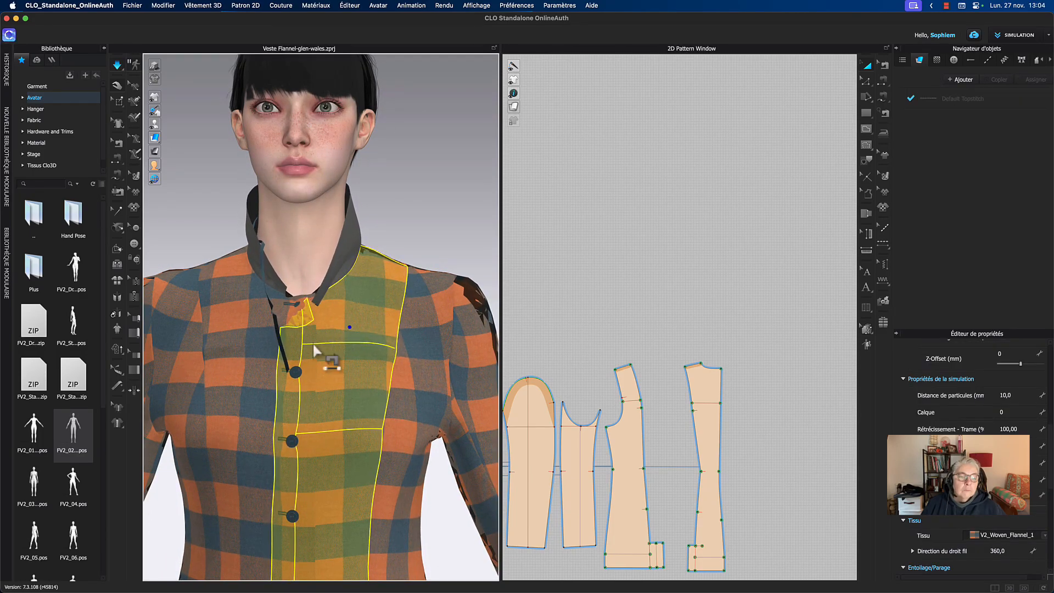
pyautogui.press('q')
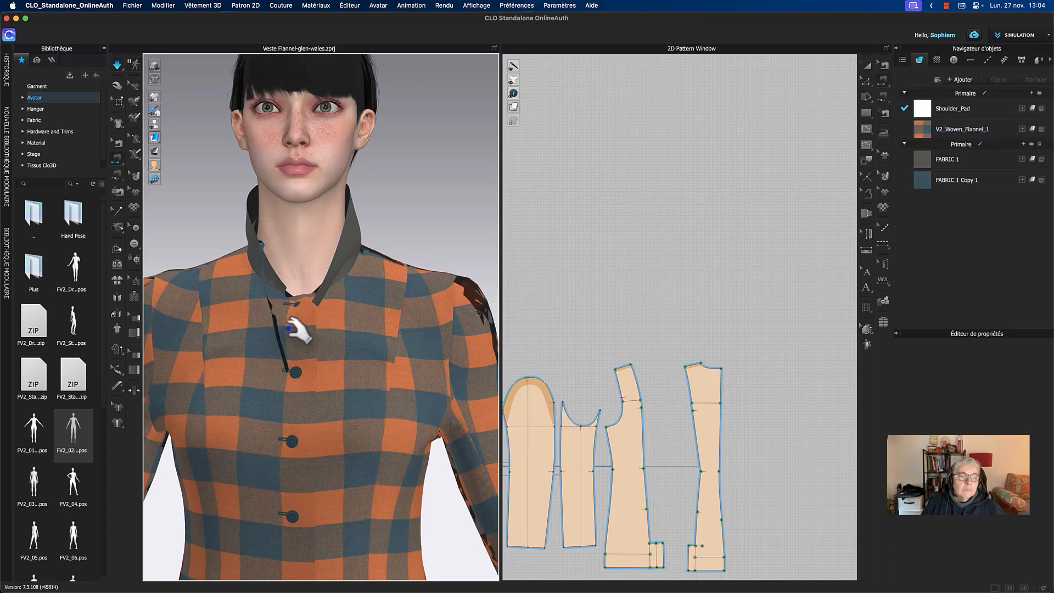
pyautogui.press('n')
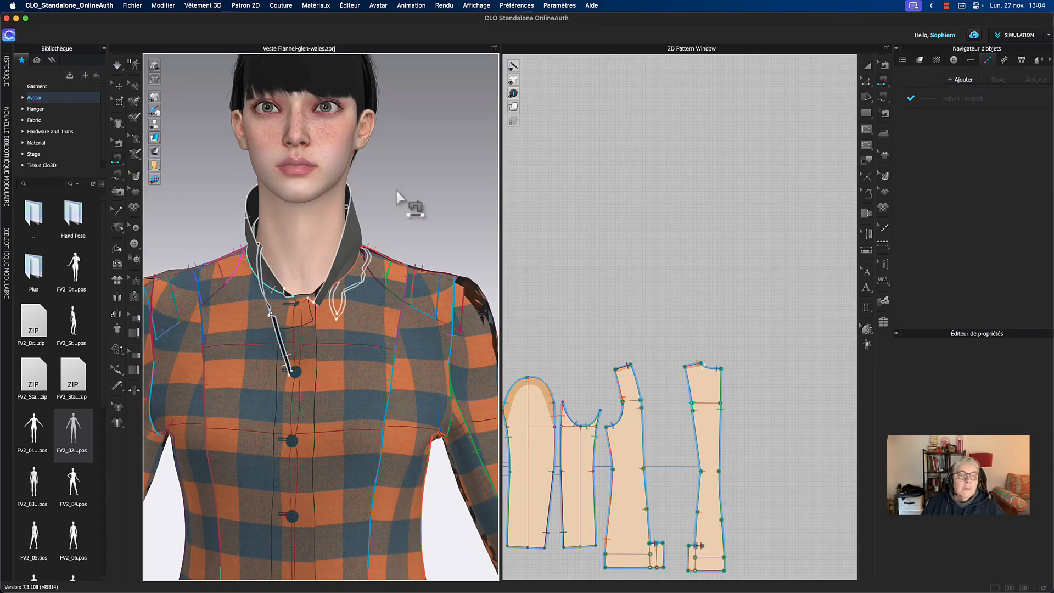
pyautogui.scroll(-3, 438, 212)
pyautogui.scroll(-4, 676, 217)
pyautogui.scroll(-4, 674, 222)
pyautogui.moveTo(680, 225); pyautogui.dragTo(802, 237, button='middle')
# - Archive the curved FABRIC 1 Copy 1 piece that lies above the two collars
pyautogui.click(867, 65)
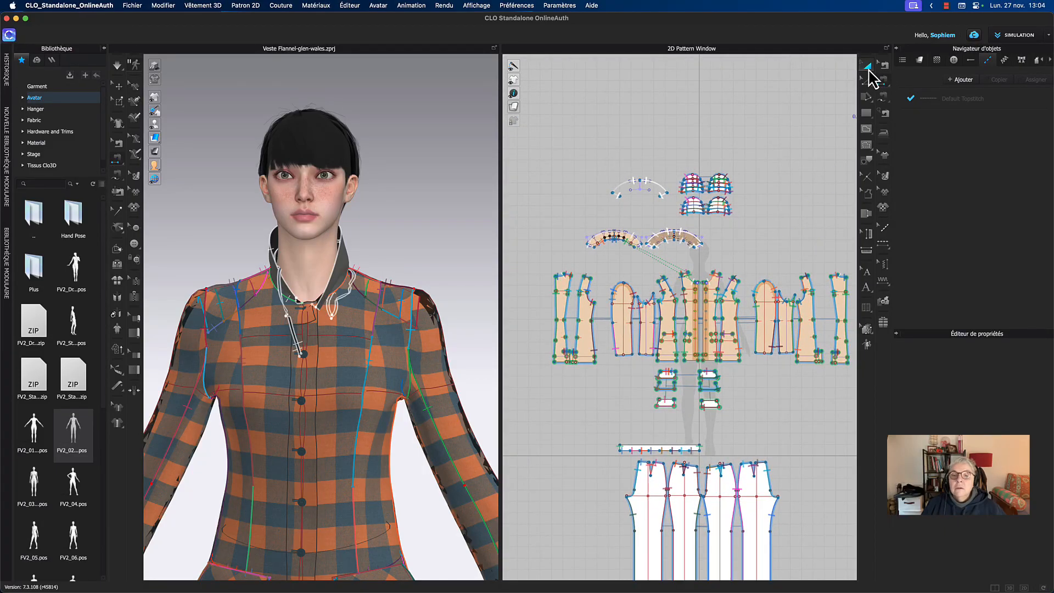
pyautogui.scroll(6, 587, 236)
pyautogui.moveTo(581, 230); pyautogui.dragTo(517, 284, button='middle')
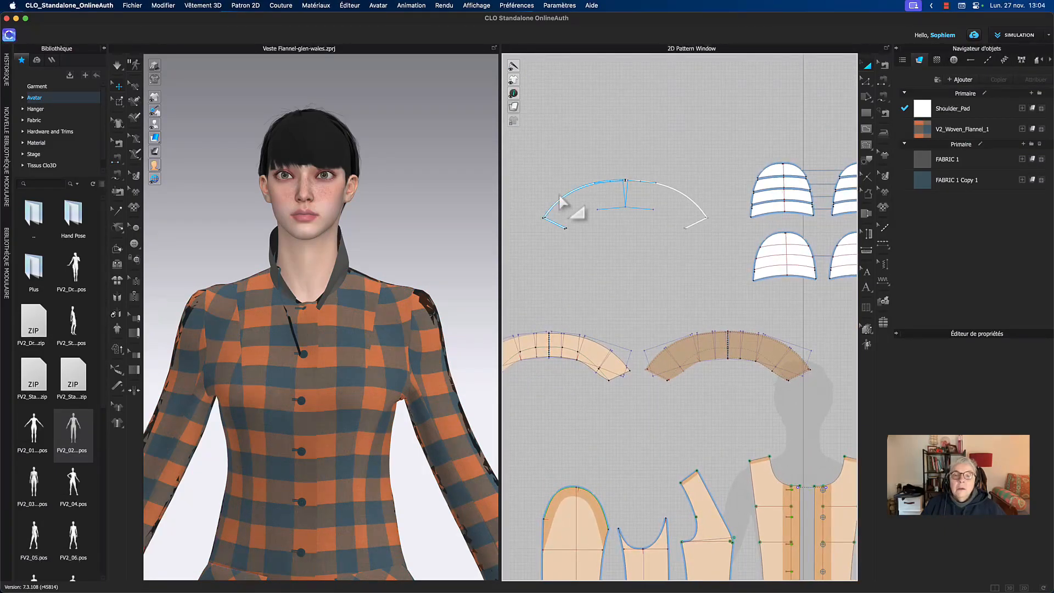
pyautogui.click(563, 202)
pyautogui.rightClick(561, 200)
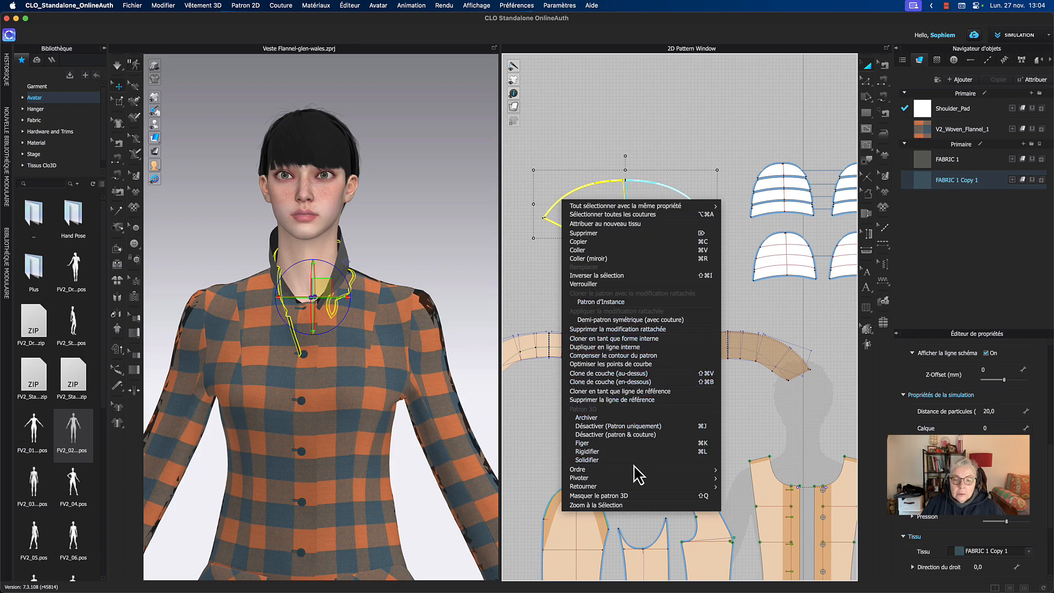
pyautogui.click(604, 427)
pyautogui.click(412, 238)
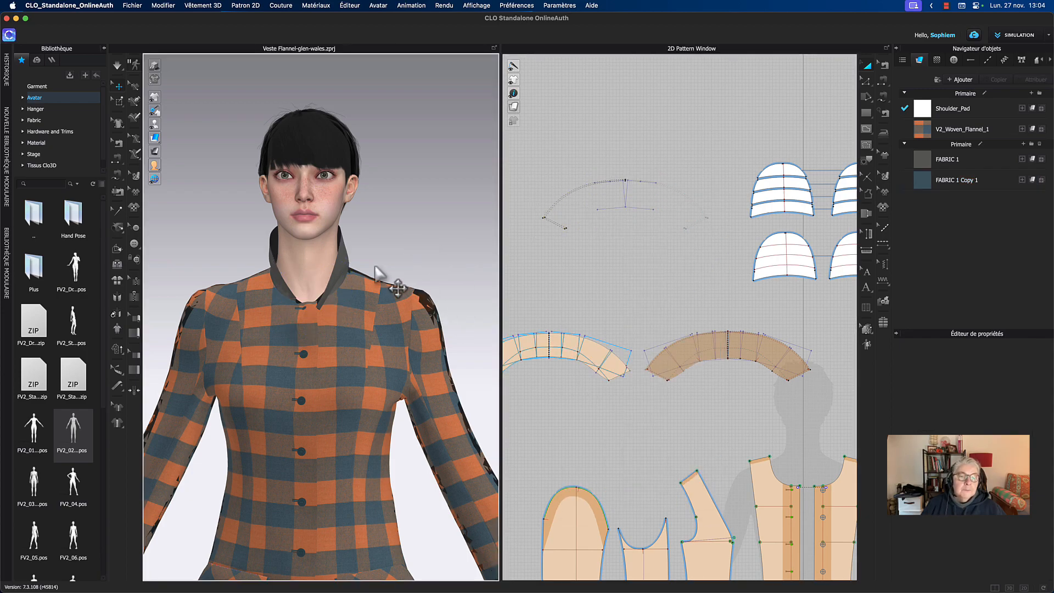
# - Simulate the jacket and pull the grey collar's front end across the neck to straighten it, checking it from the side
pyautogui.click(328, 275)
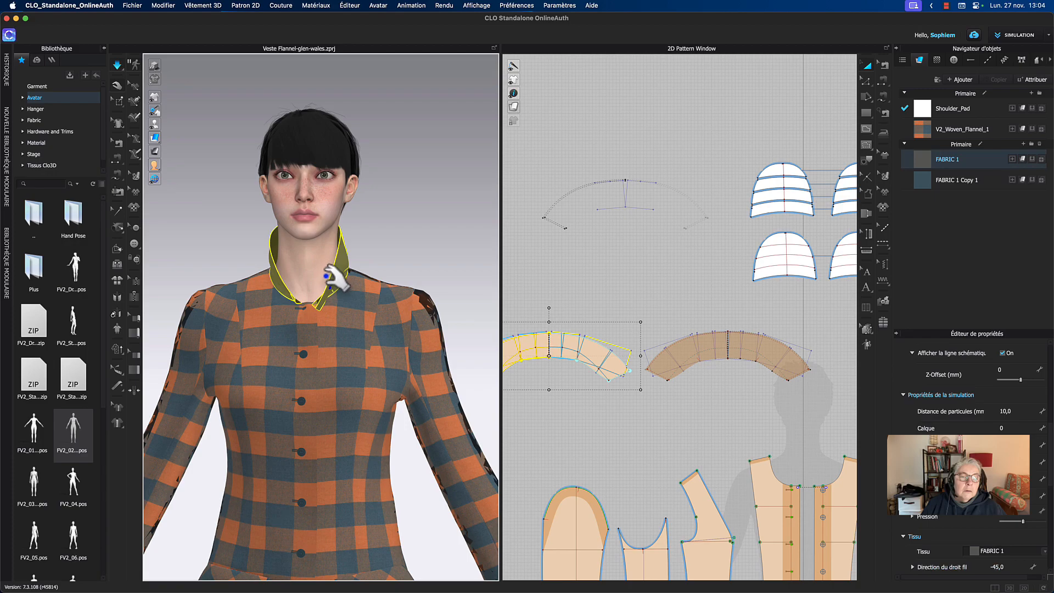
pyautogui.moveTo(328, 274); pyautogui.dragTo(295, 287)
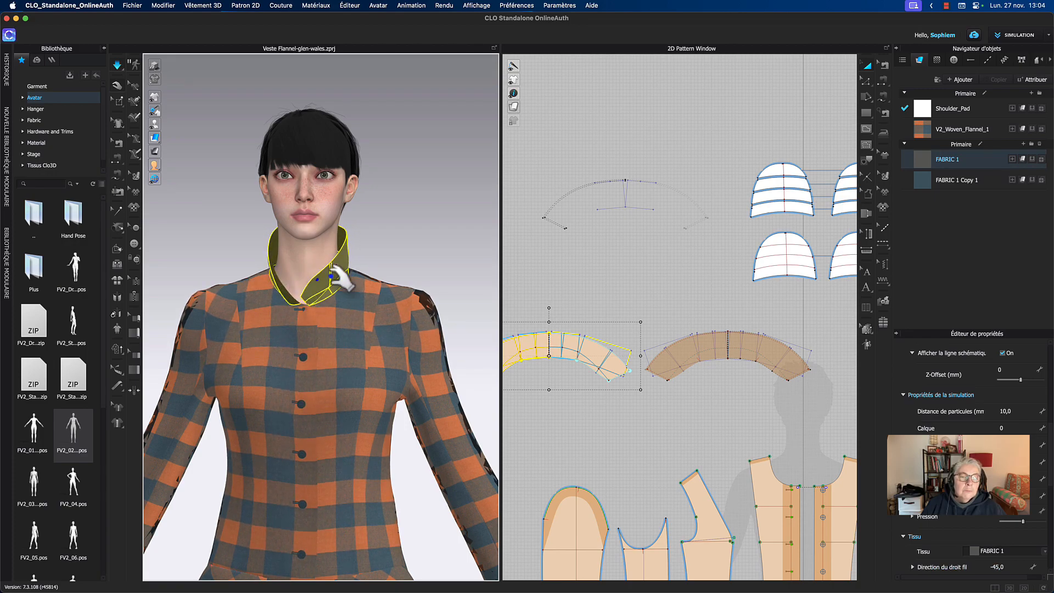
pyautogui.moveTo(401, 247); pyautogui.dragTo(253, 248, button='right')
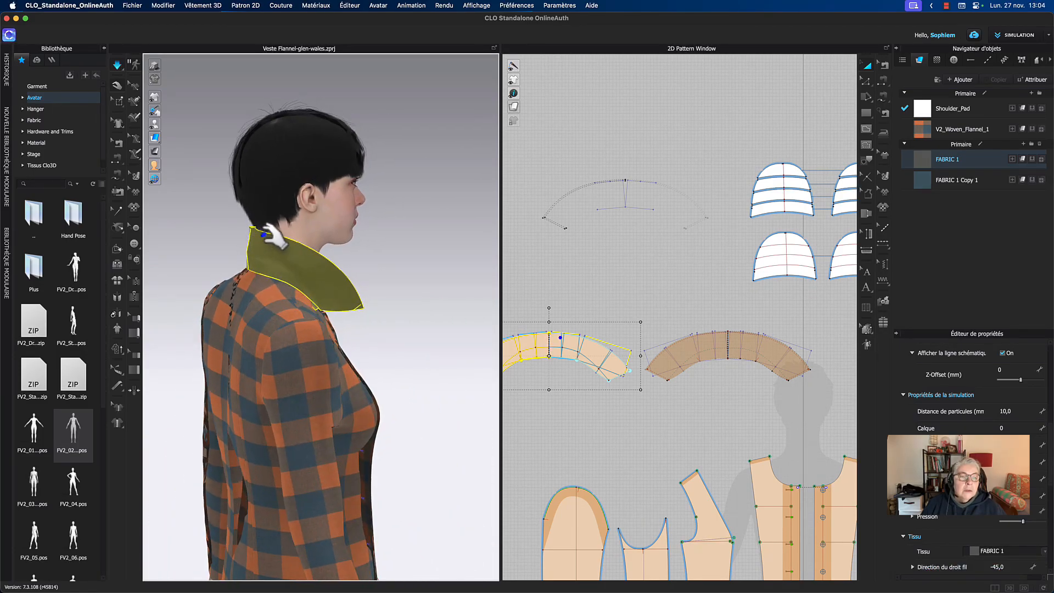
pyautogui.click(475, 271)
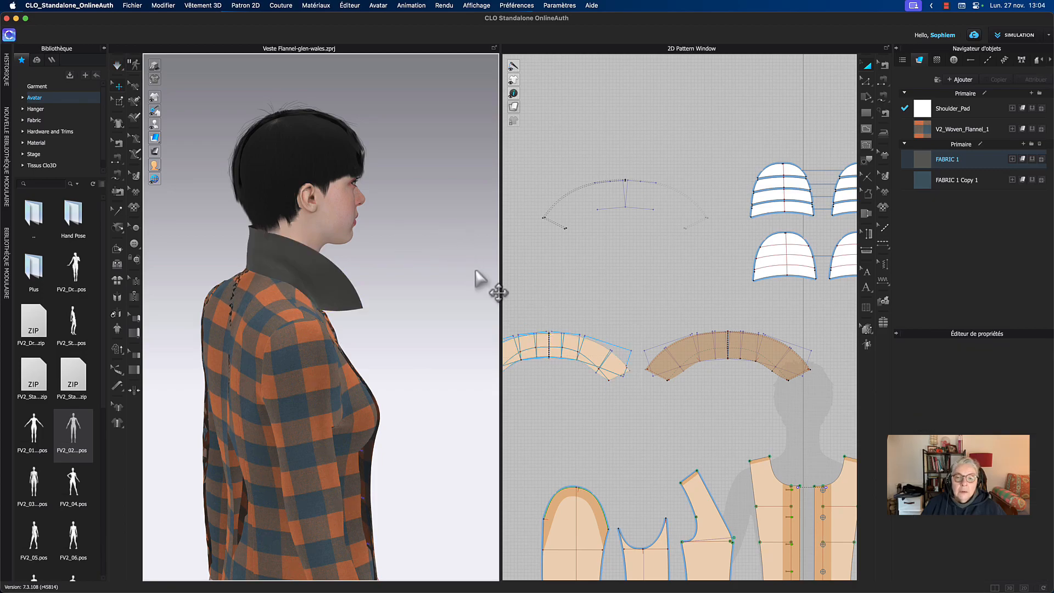
pyautogui.click(571, 346)
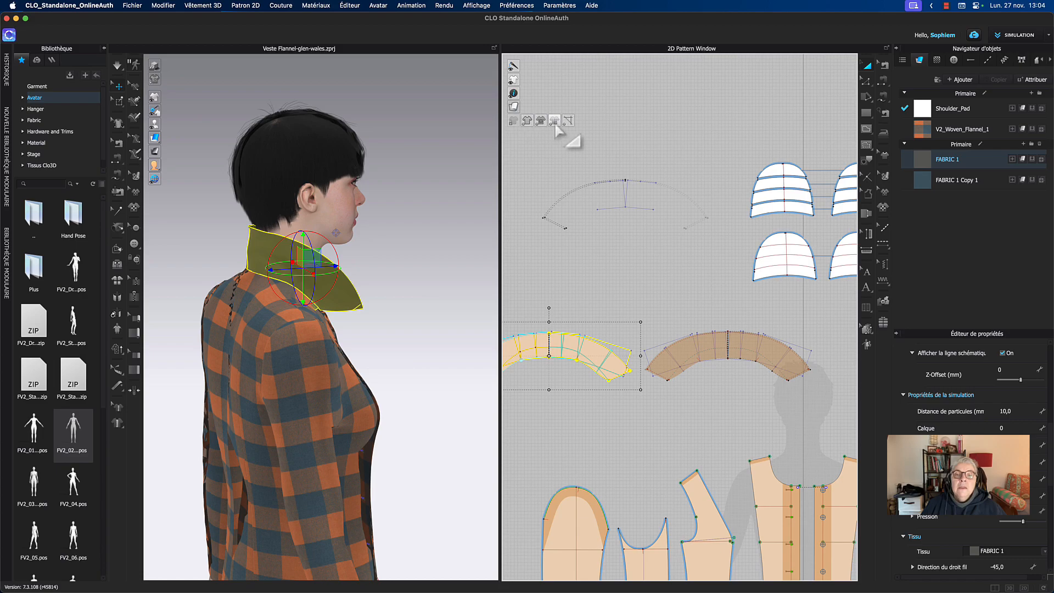
pyautogui.moveTo(573, 264); pyautogui.dragTo(634, 239, button='middle')
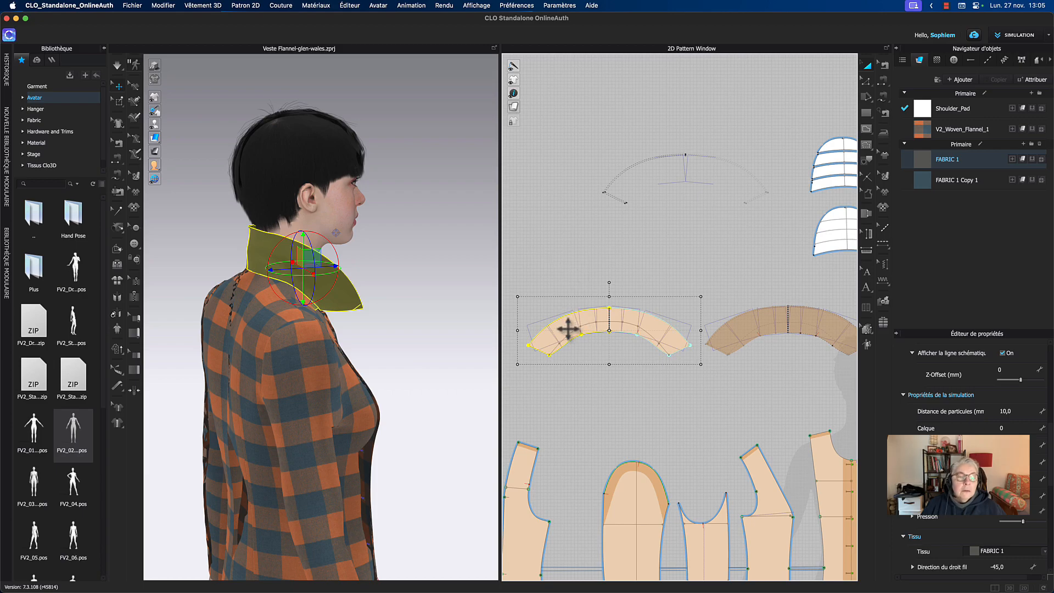
pyautogui.scroll(-5, 546, 228)
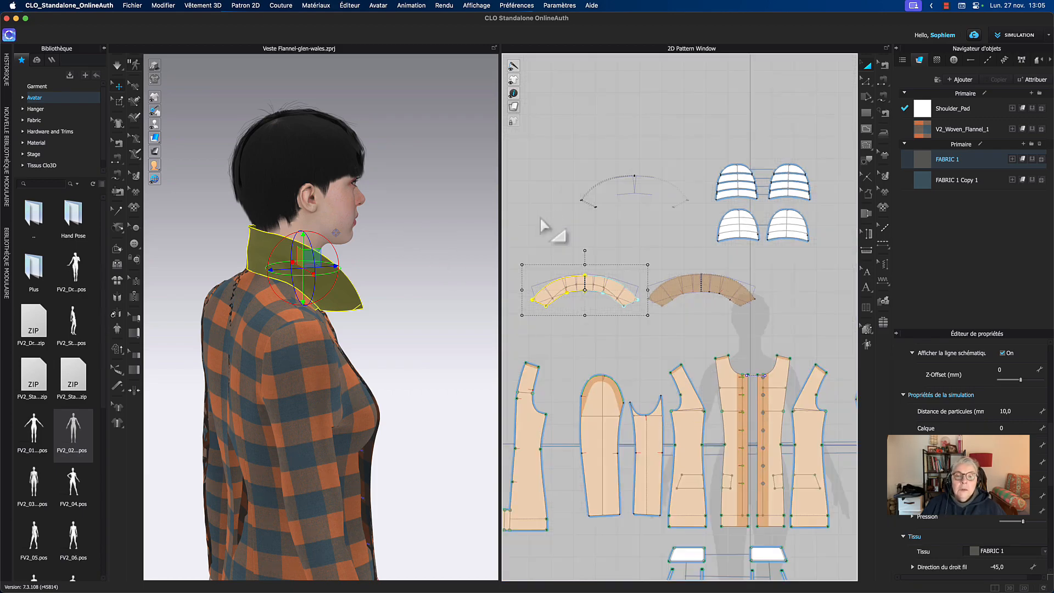
pyautogui.scroll(-3, 406, 244)
pyautogui.scroll(-2, 404, 240)
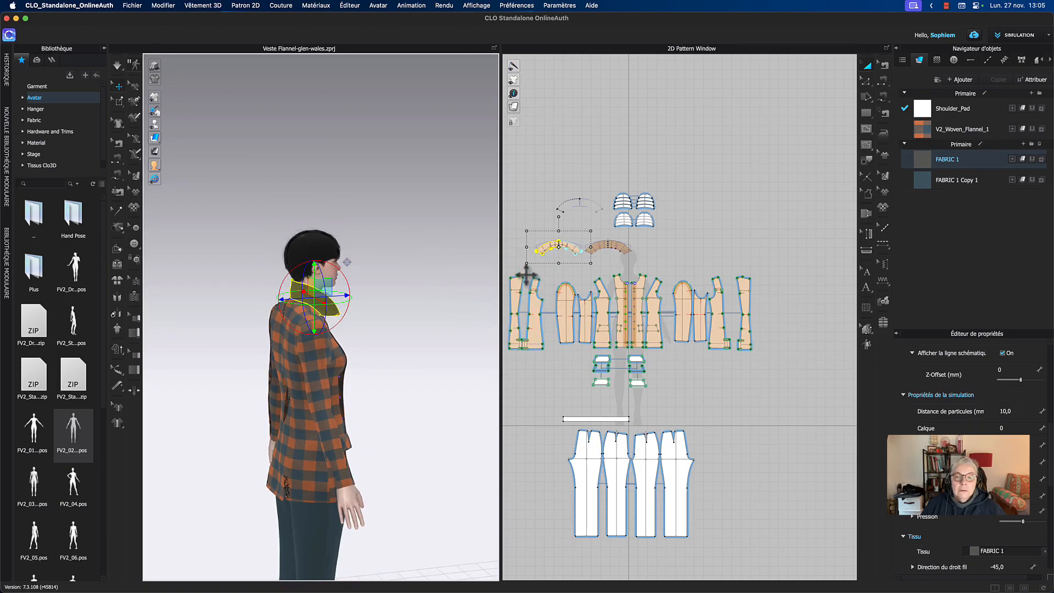
pyautogui.rightClick(543, 248)
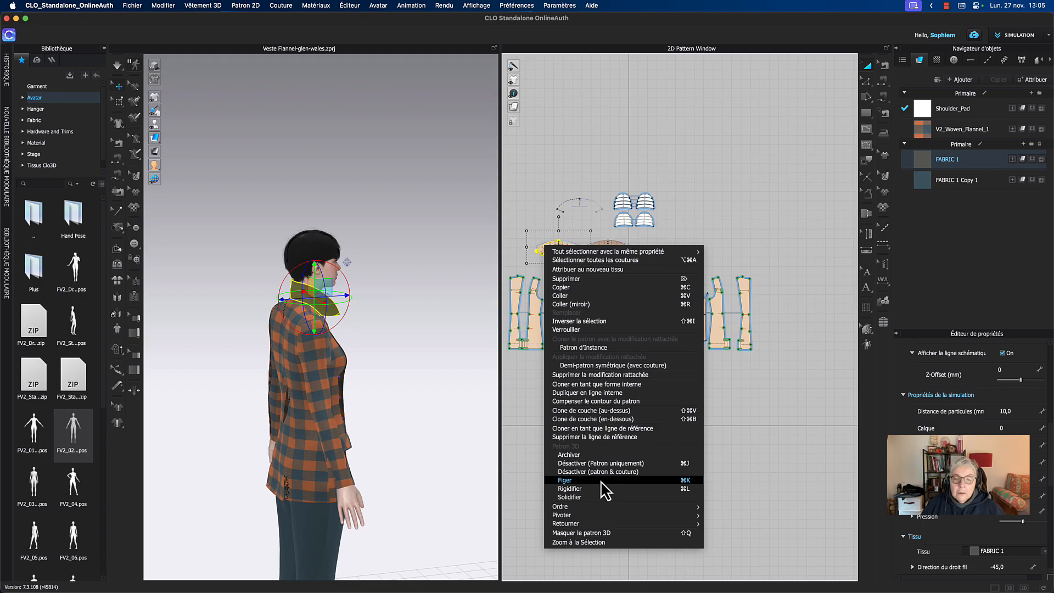
pyautogui.click(429, 364)
pyautogui.moveTo(407, 280)
pyautogui.mouseDown(button='right')
pyautogui.moveTo(347, 281)
pyautogui.moveTo(388, 272)
pyautogui.mouseUp(button='right')
pyautogui.scroll(5, 560, 255)
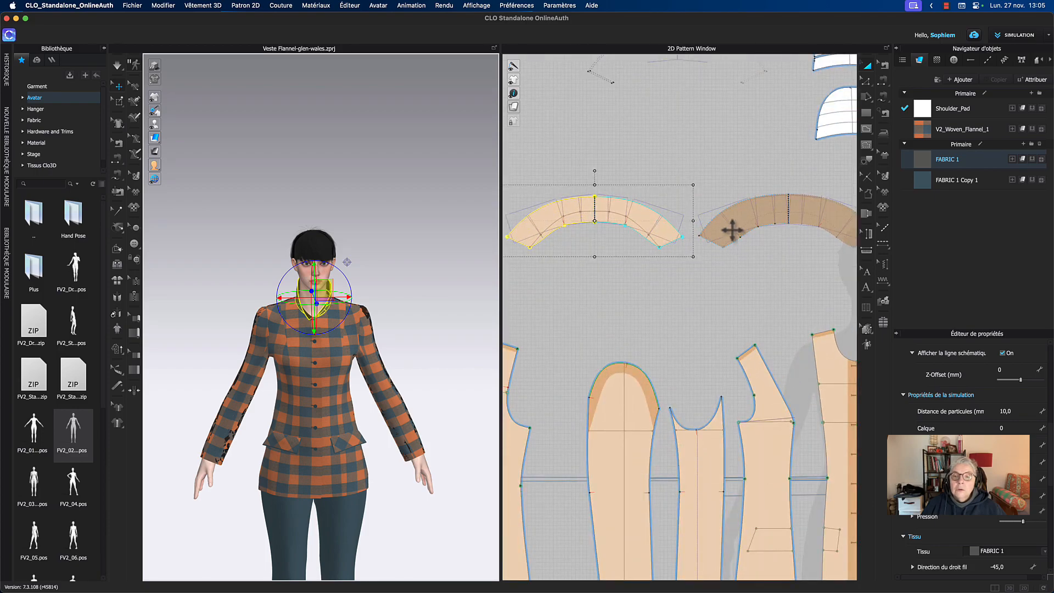
# - Unarchive the plaid V2_Woven_Flannel_1 collar
pyautogui.click(734, 230)
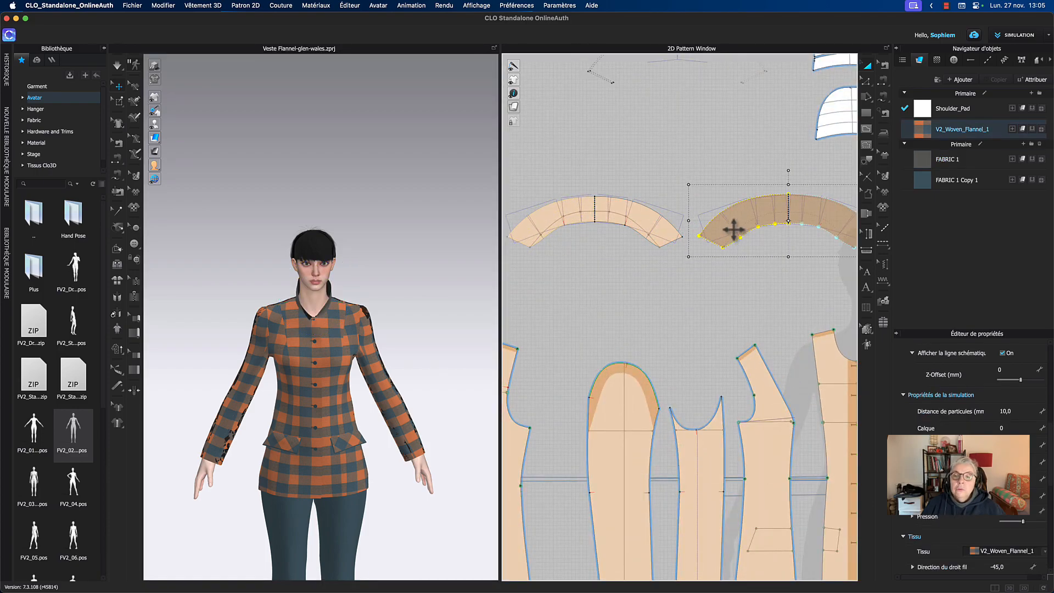
pyautogui.click(570, 215)
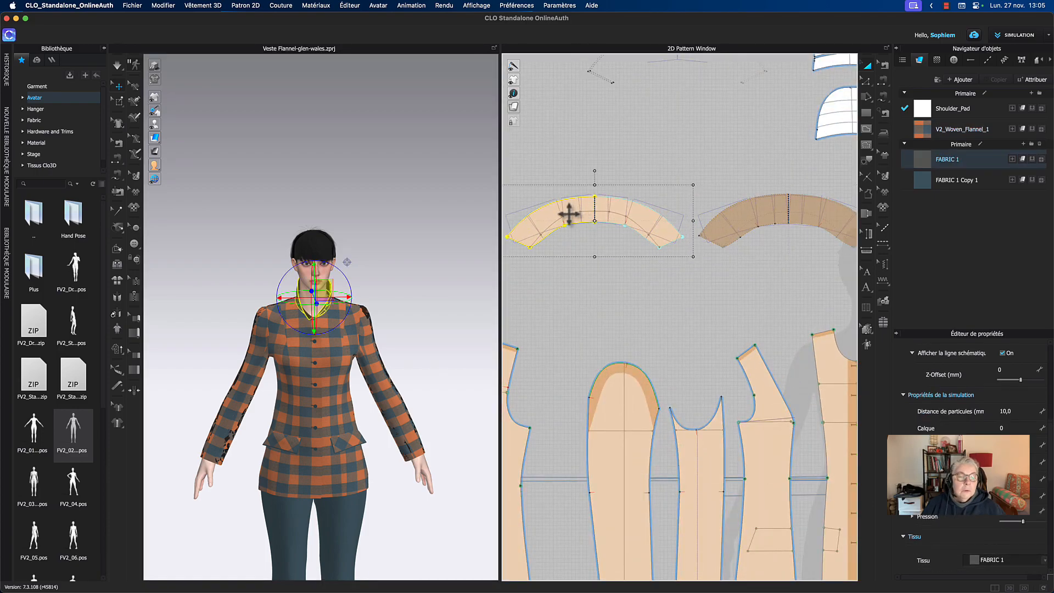
pyautogui.click(737, 225)
pyautogui.rightClick(736, 226)
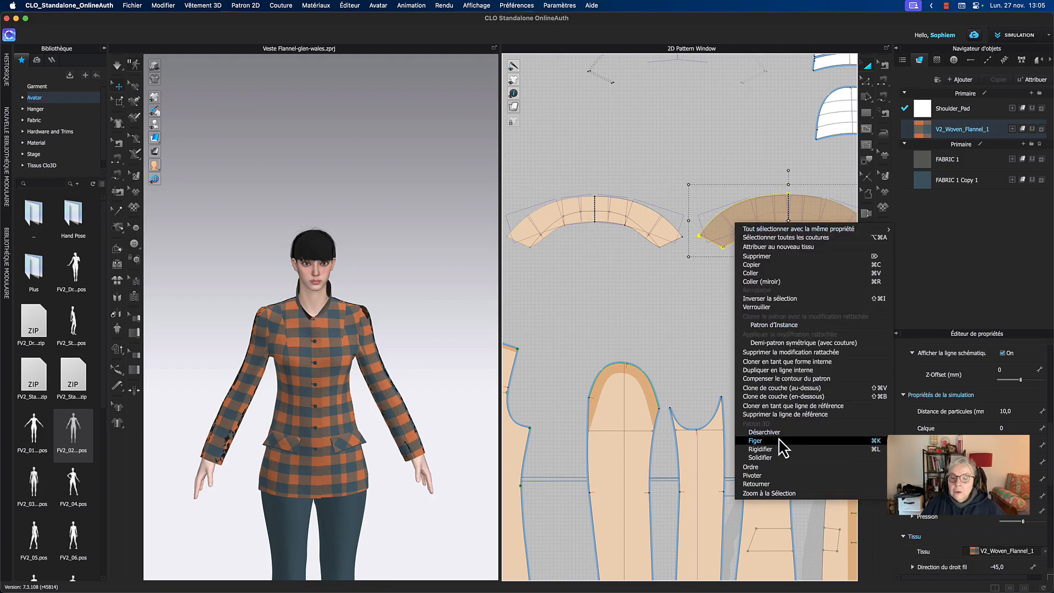
pyautogui.click(763, 433)
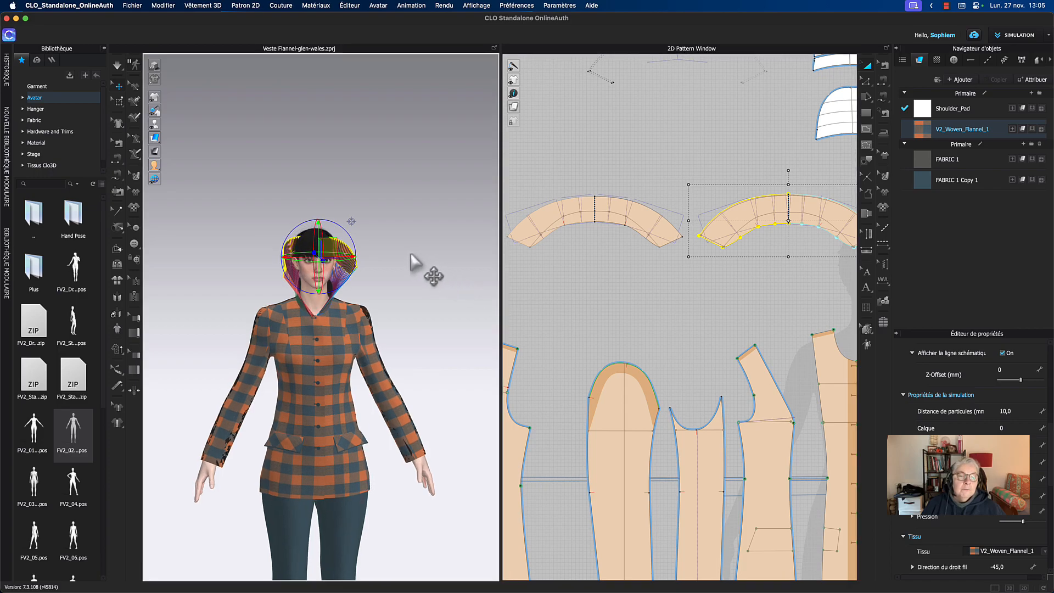
# - Superimpose the plaid collar over its sewn grey collar using the Superposer (Au-dessus) option
pyautogui.moveTo(415, 264)
pyautogui.mouseDown(button='right')
pyautogui.moveTo(329, 268)
pyautogui.moveTo(355, 263)
pyautogui.moveTo(373, 274)
pyautogui.moveTo(415, 263)
pyautogui.mouseUp(button='right')
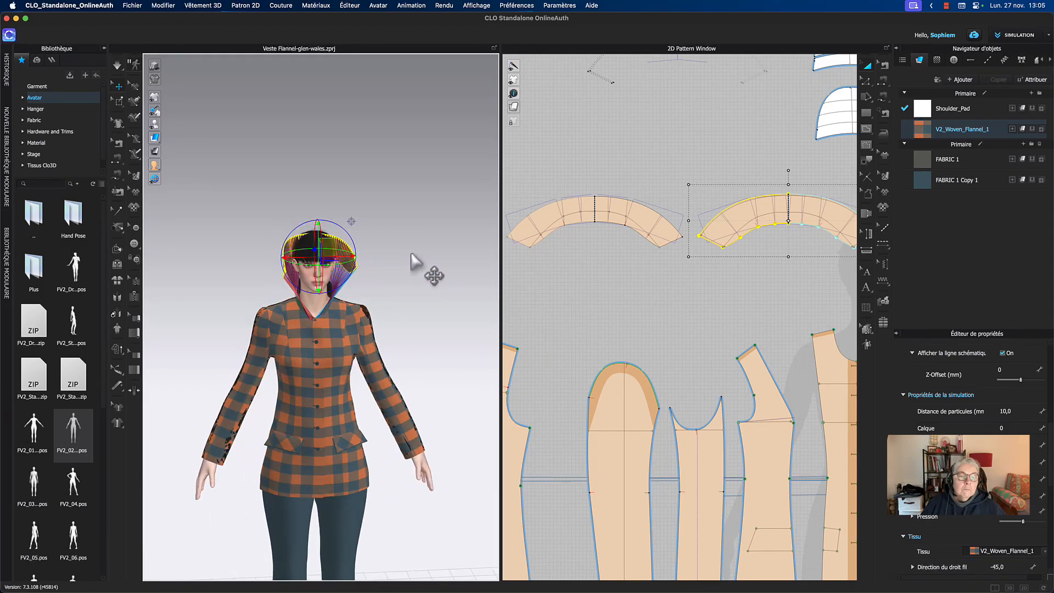
pyautogui.rightClick(327, 251)
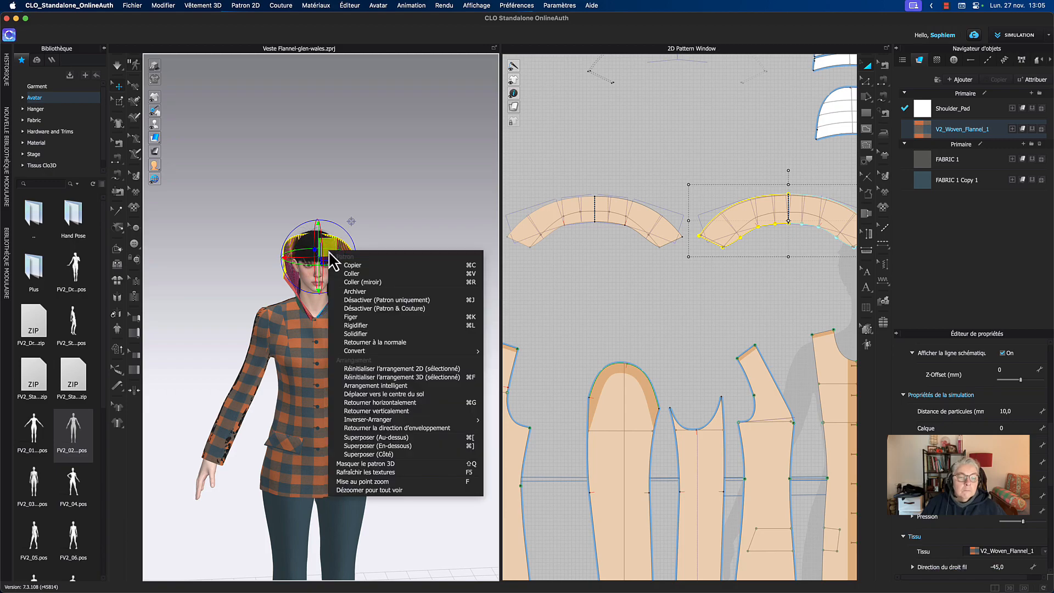
pyautogui.click(404, 438)
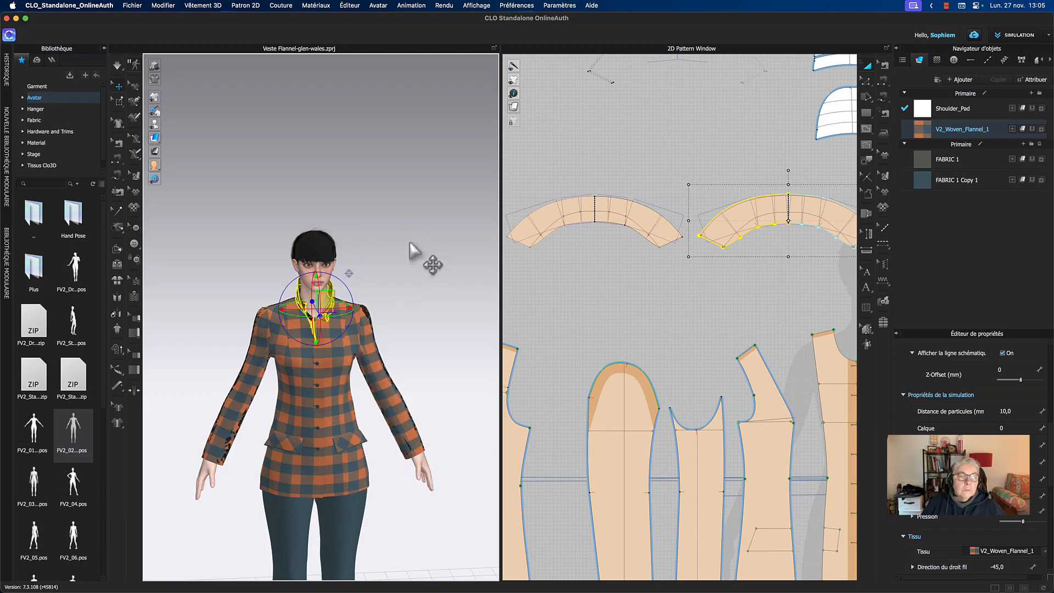
pyautogui.moveTo(415, 238); pyautogui.dragTo(437, 237, button='right')
pyautogui.scroll(8, 414, 248)
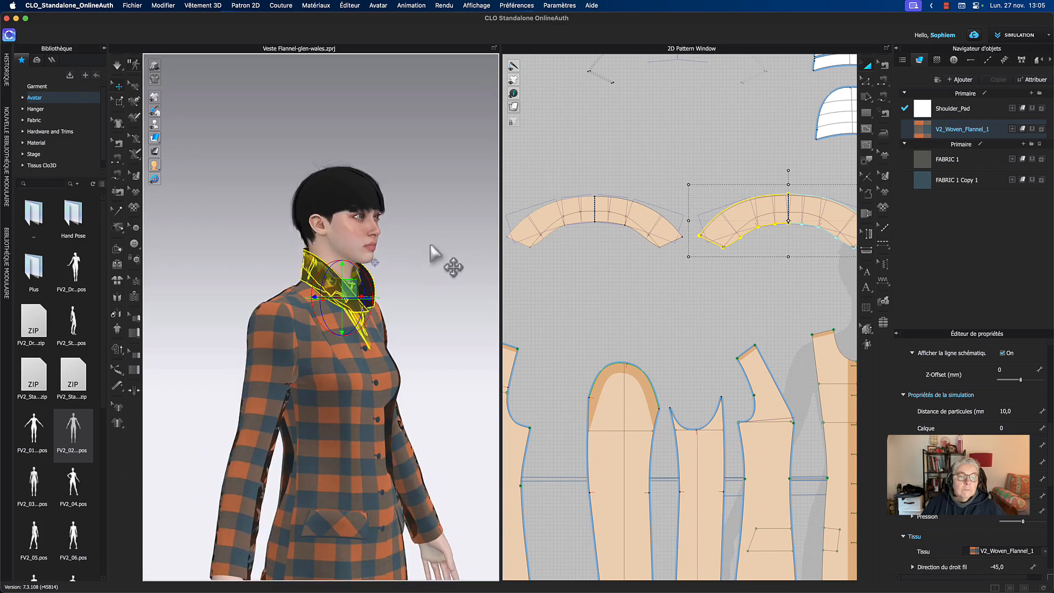
# - Simulate the jacket and pull the plaid collar's front end outward, checking both collar layers from the side and front
pyautogui.press('space')
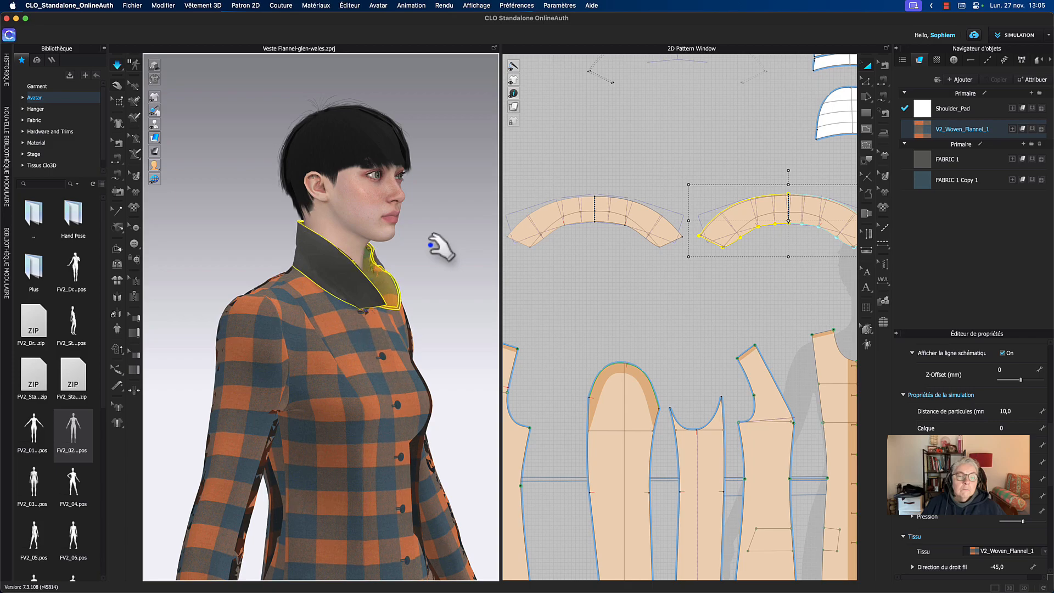
pyautogui.moveTo(391, 262)
pyautogui.mouseDown()
pyautogui.moveTo(425, 264)
pyautogui.moveTo(406, 261)
pyautogui.mouseUp()
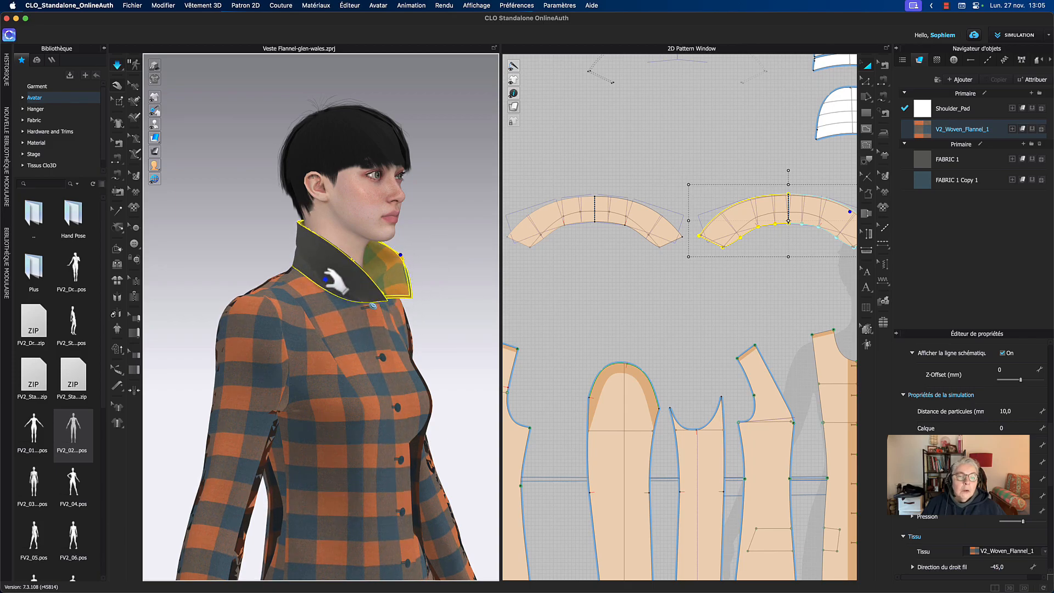
pyautogui.moveTo(278, 236); pyautogui.dragTo(212, 242, button='right')
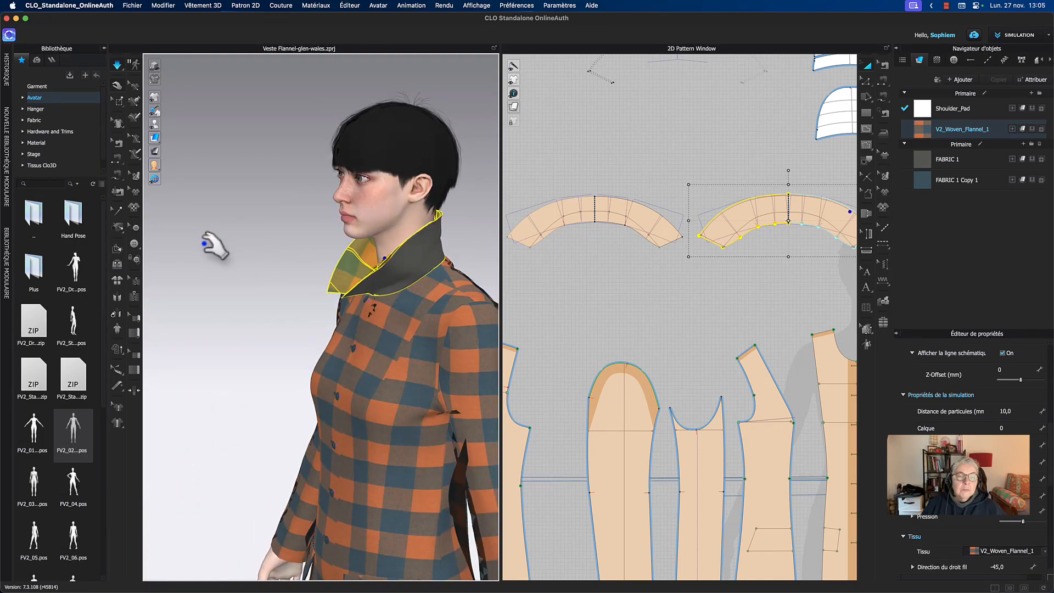
pyautogui.click(374, 258)
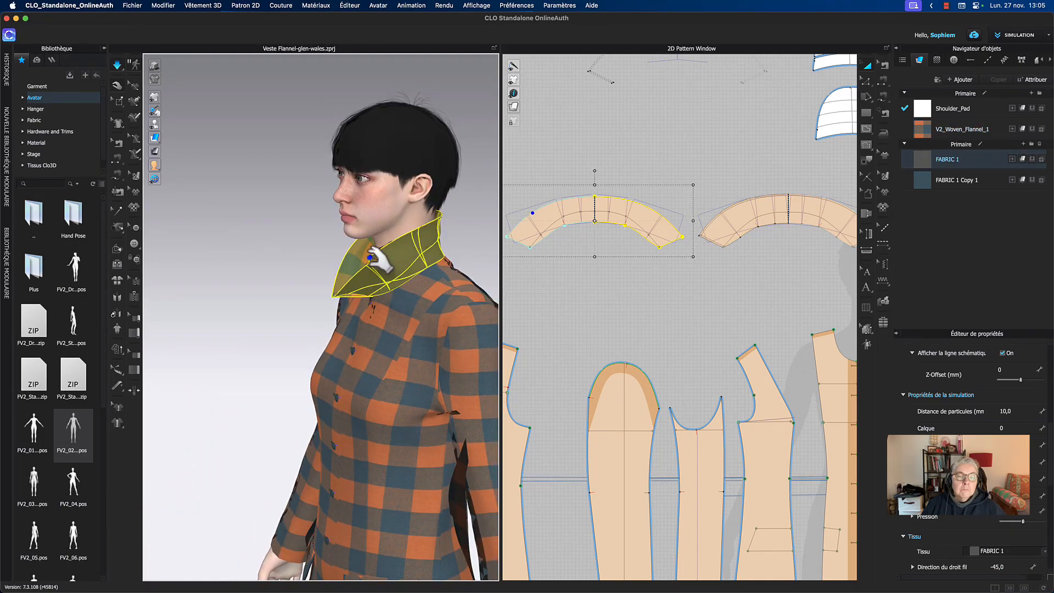
pyautogui.press('2')
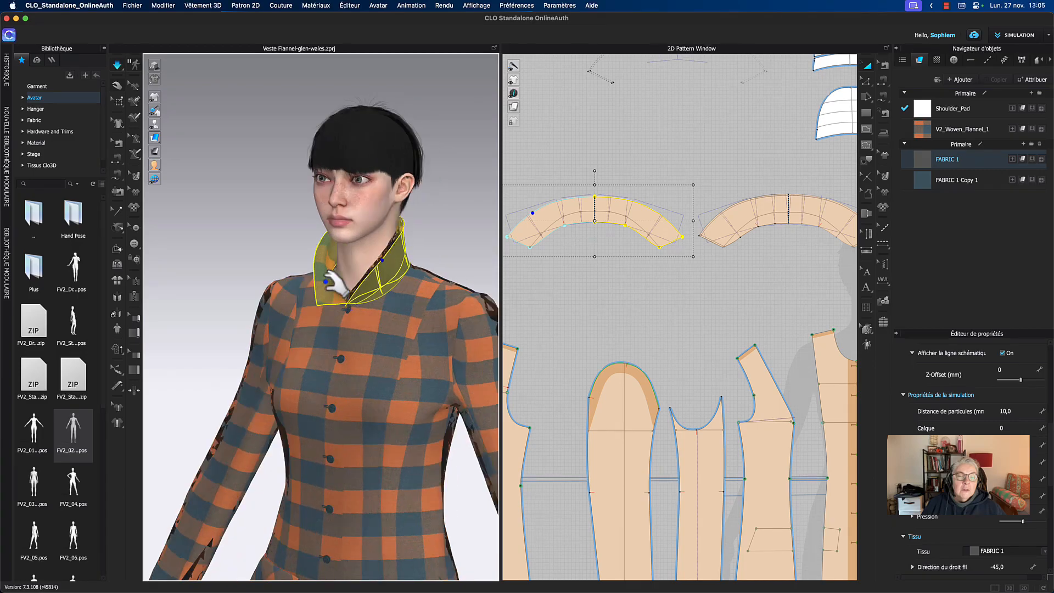
pyautogui.click(418, 242)
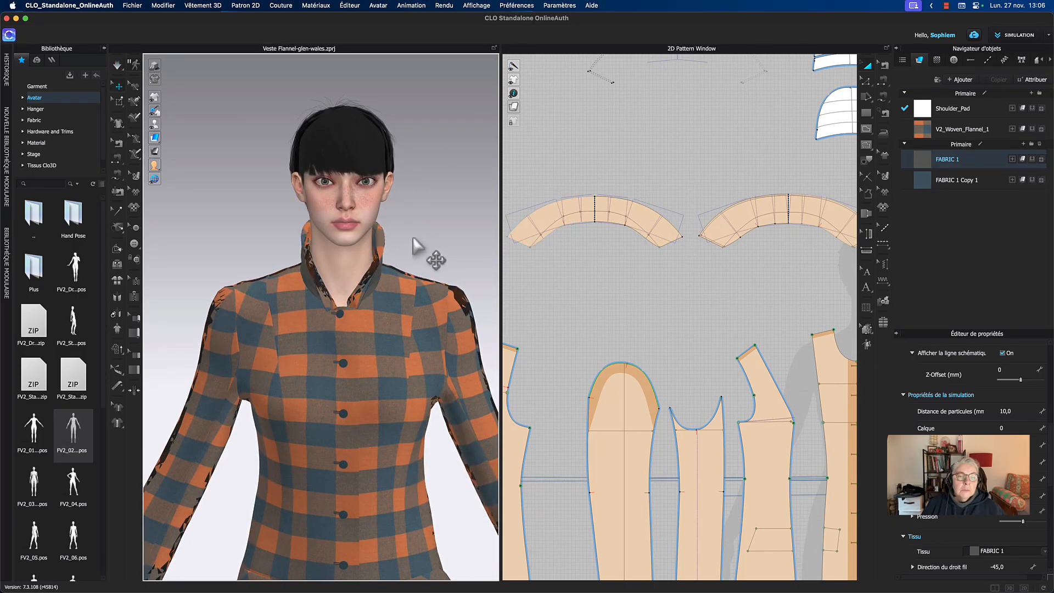
# - Flip the normal direction of the grey FABRIC 1 collar
pyautogui.click(117, 250)
pyautogui.moveTo(230, 218); pyautogui.dragTo(142, 208, button='right')
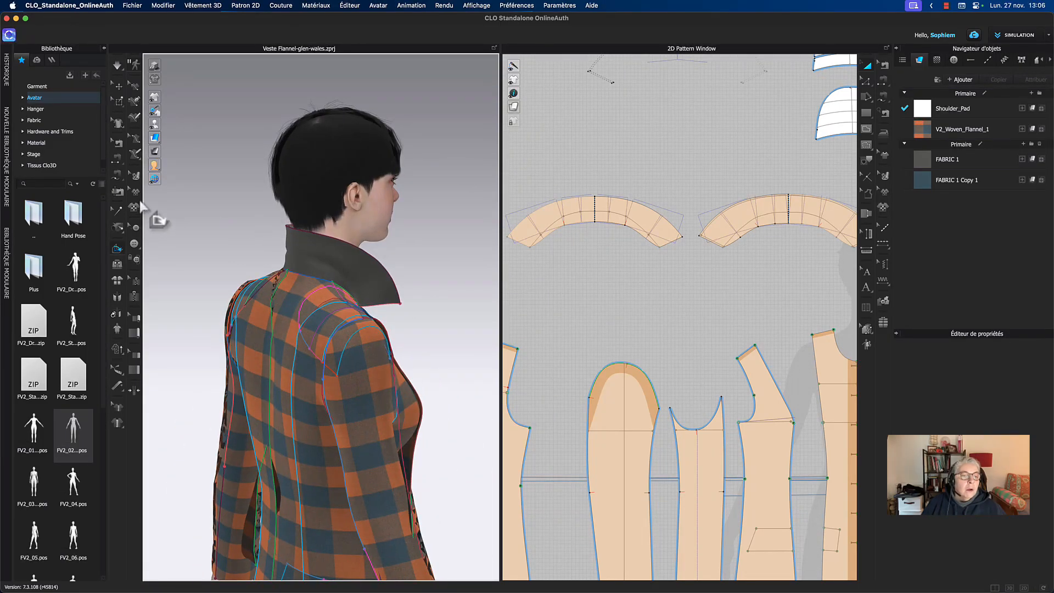
pyautogui.click(119, 86)
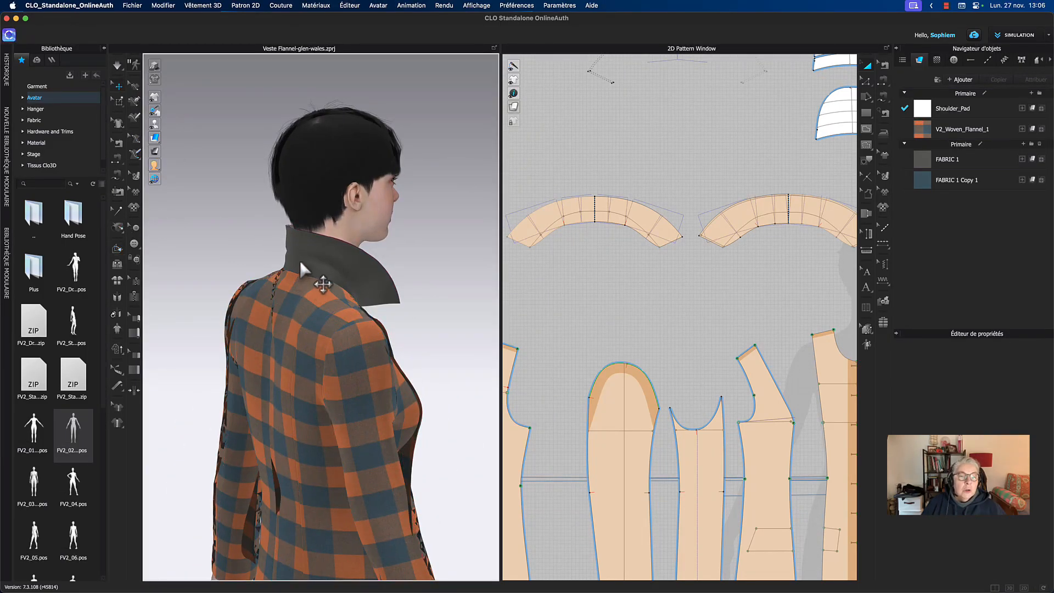
pyautogui.click(301, 262)
pyautogui.rightClick(301, 268)
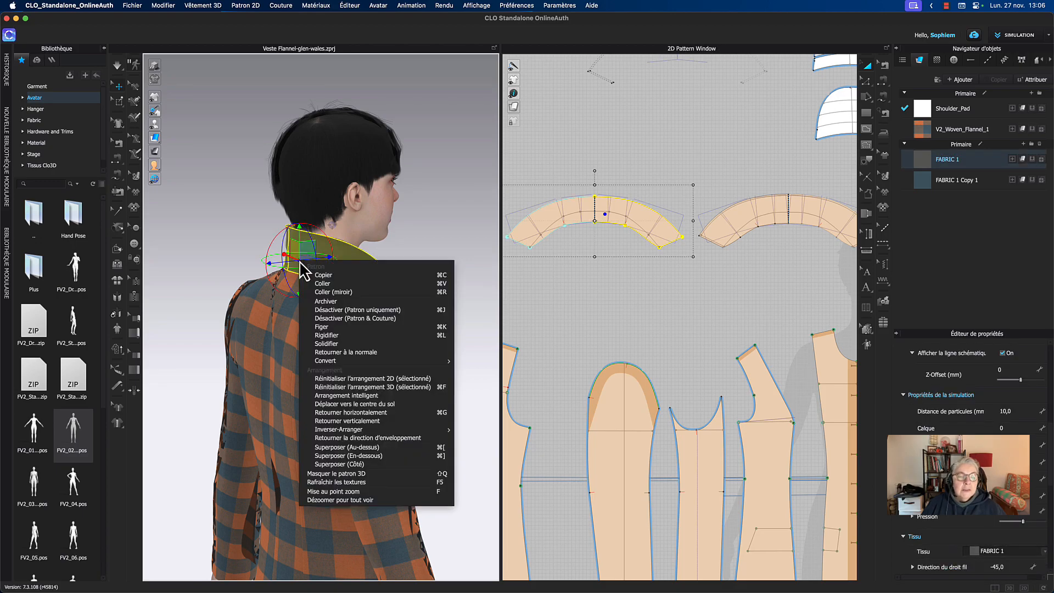
pyautogui.click(361, 352)
pyautogui.click(436, 309)
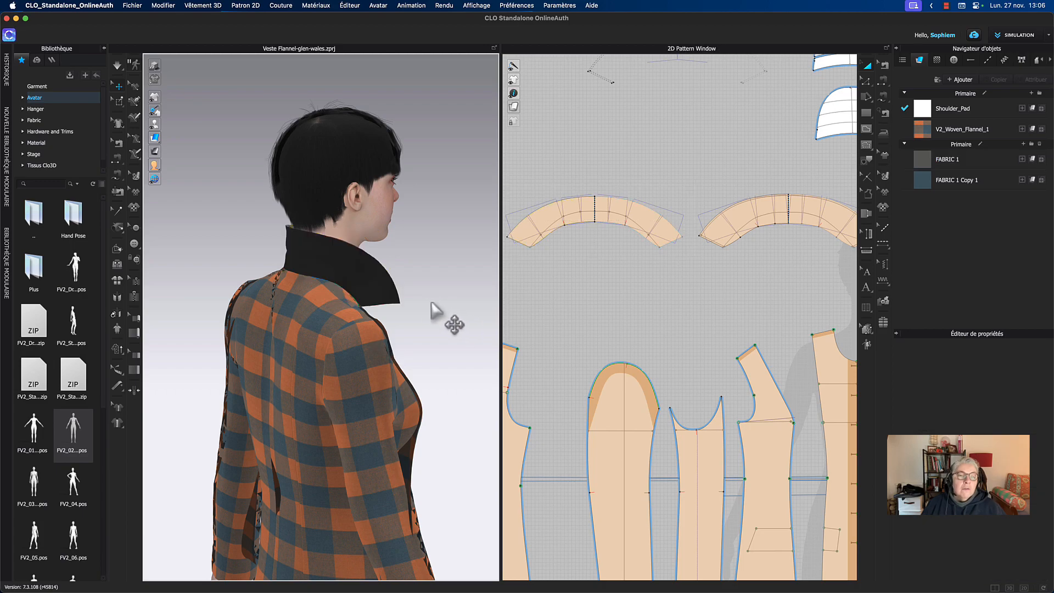
# - Flip the grey FABRIC 1 collar's normal direction once more and briefly re-simulate the jacket
pyautogui.moveTo(438, 303); pyautogui.dragTo(360, 288, button='right')
pyautogui.click(363, 283)
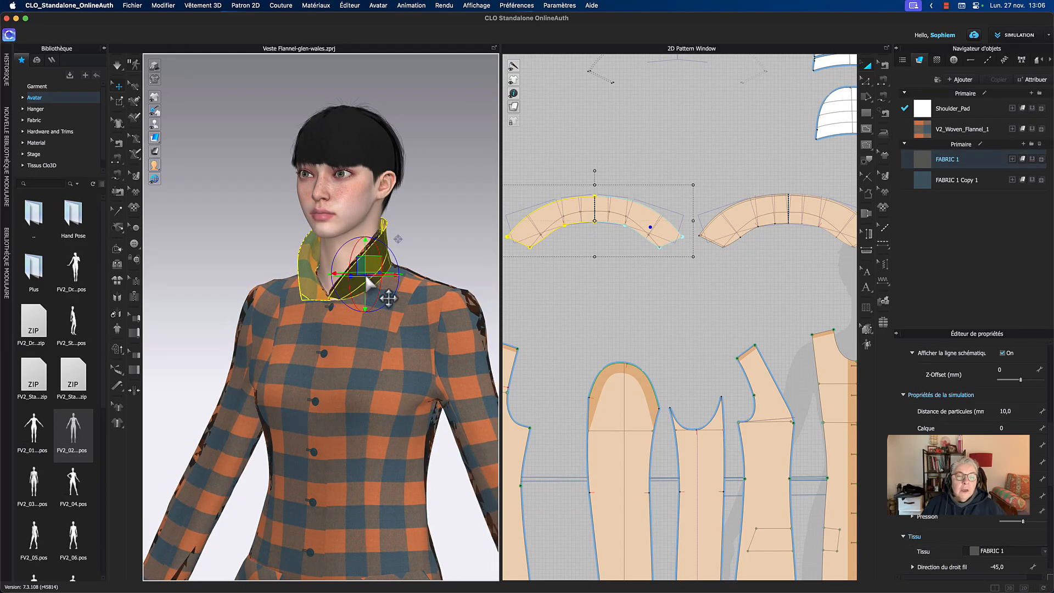
pyautogui.rightClick(367, 283)
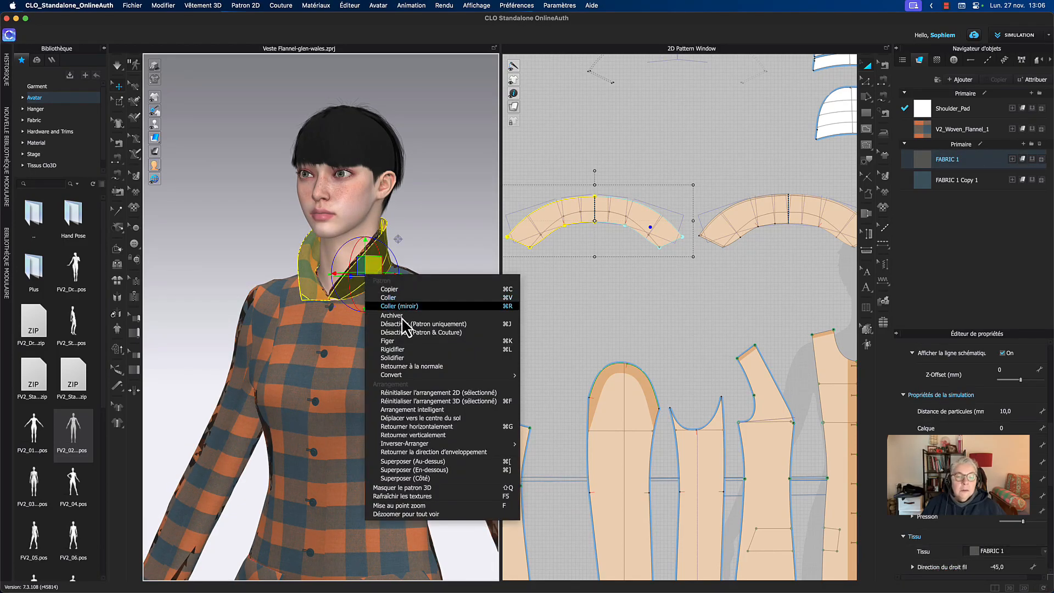
pyautogui.click(418, 351)
pyautogui.click(431, 232)
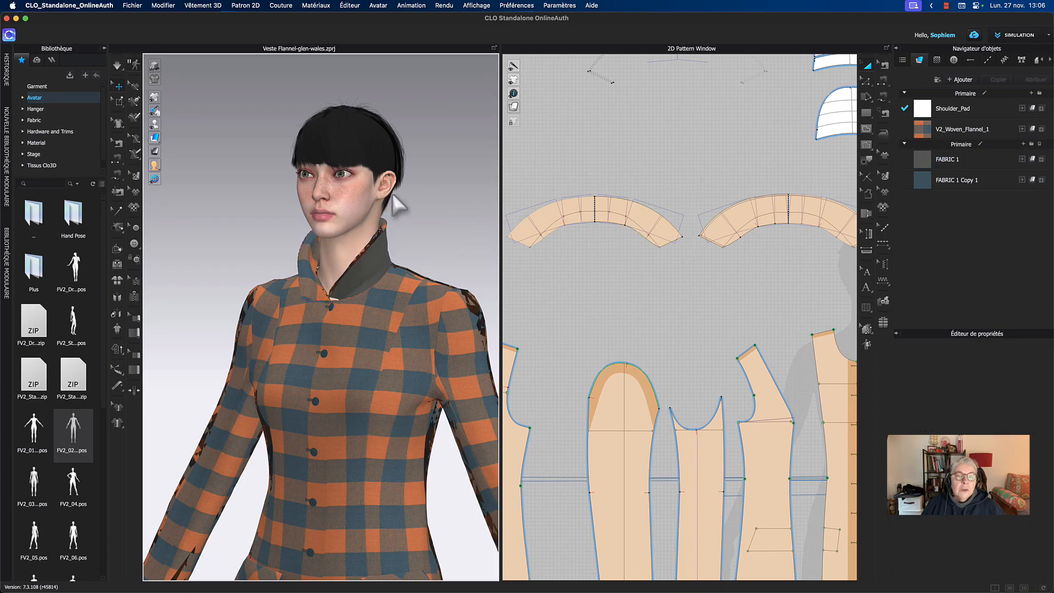
pyautogui.press('space')
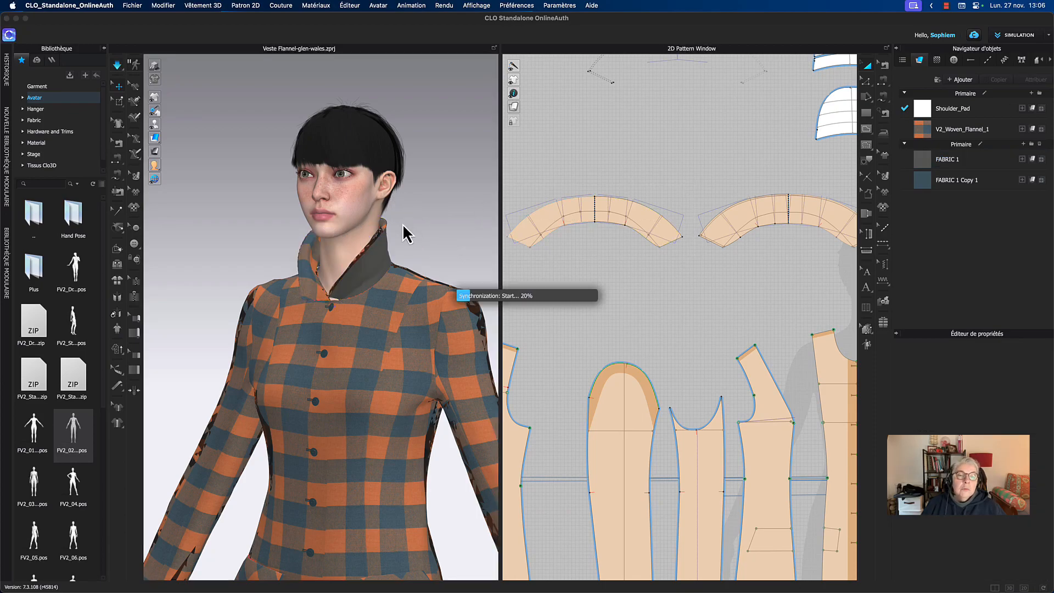
pyautogui.press('space')
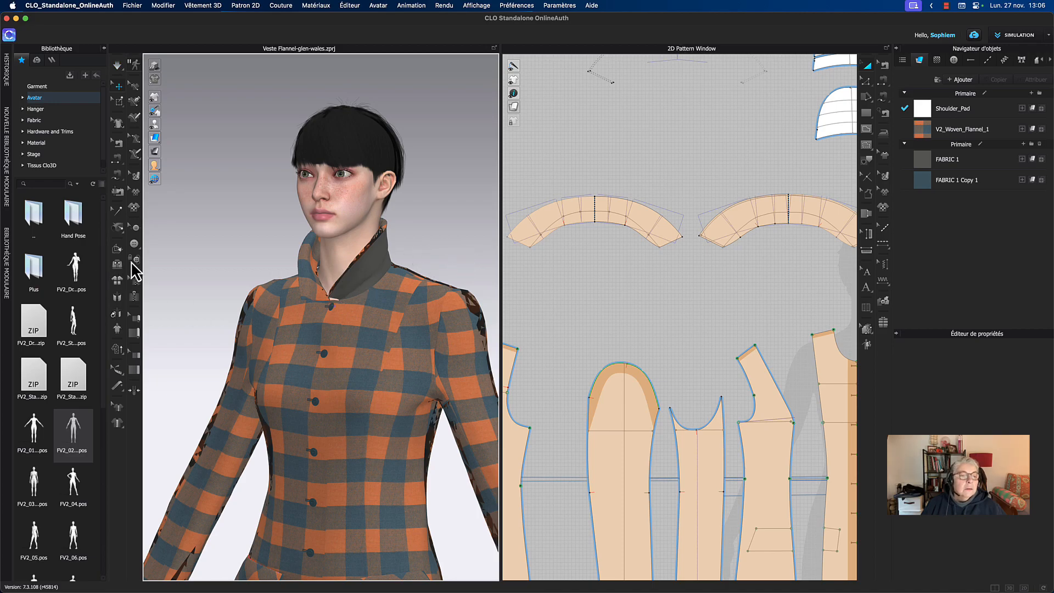
# - Try to fold the grey collar and the plaid collar outward along their fold lines with the Fold Arrangement tool
pyautogui.click(118, 250)
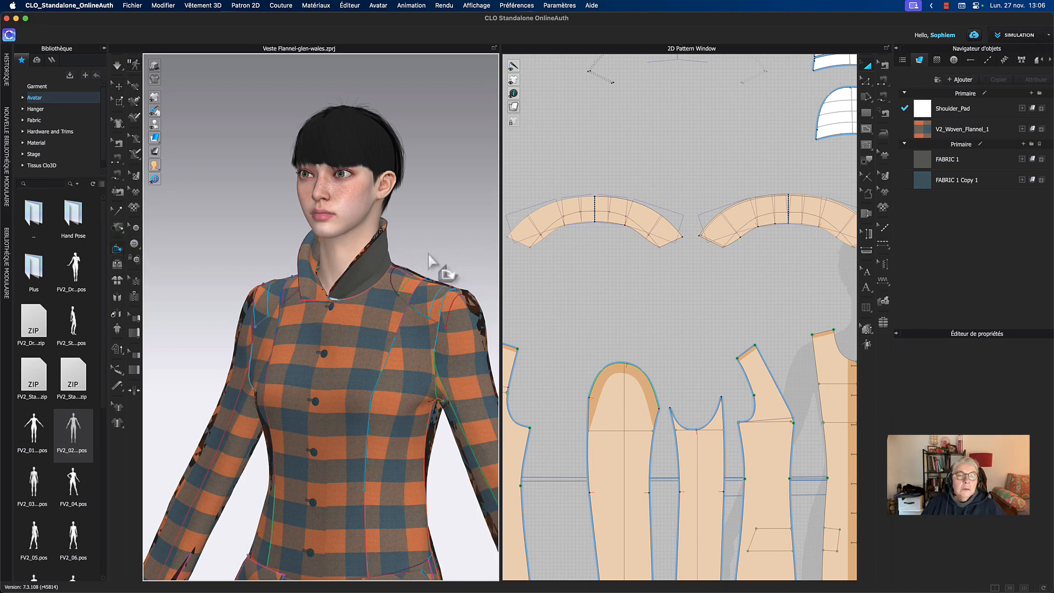
pyautogui.click(386, 272)
pyautogui.moveTo(459, 266); pyautogui.dragTo(355, 256, button='right')
pyautogui.moveTo(297, 267); pyautogui.dragTo(288, 293)
pyautogui.click(240, 238)
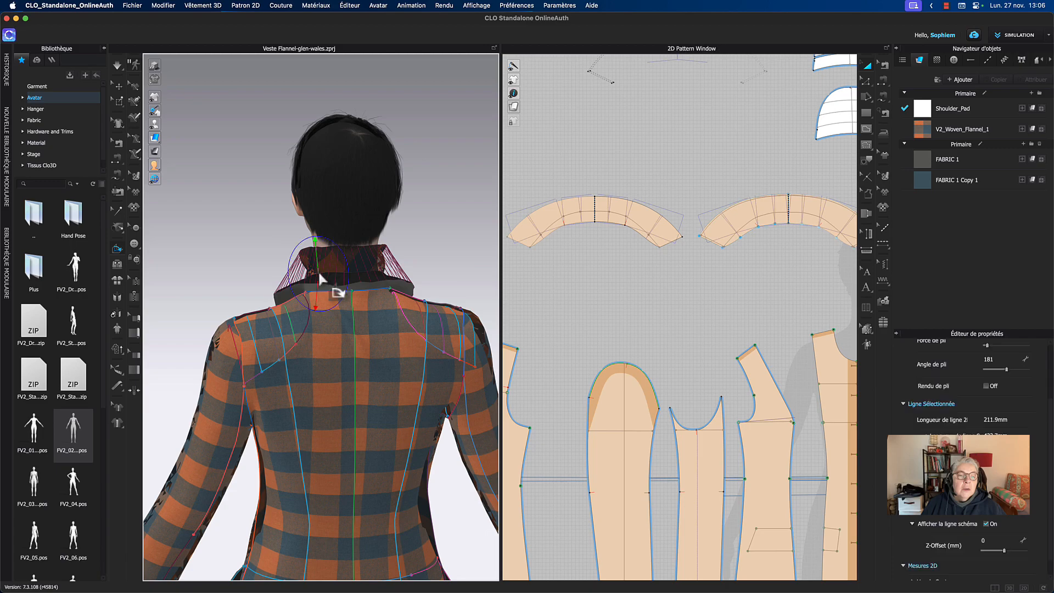
pyautogui.moveTo(316, 263); pyautogui.dragTo(308, 275)
pyautogui.moveTo(252, 251); pyautogui.dragTo(369, 266, button='right')
pyautogui.click(435, 209)
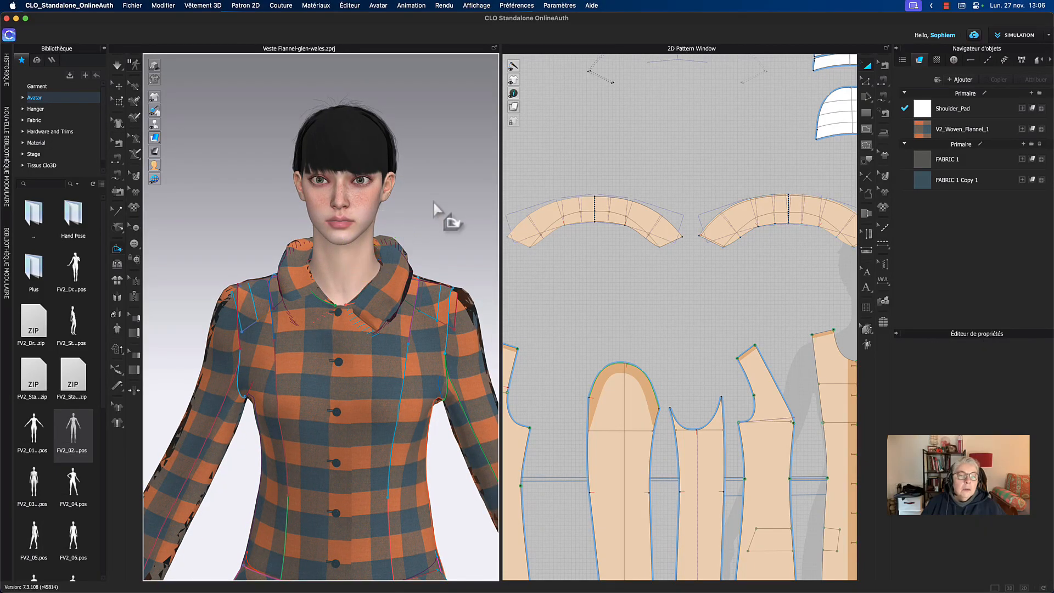
# - Simulate the folded collar briefly, and undo the simulation together with both collar folds
pyautogui.press('space')
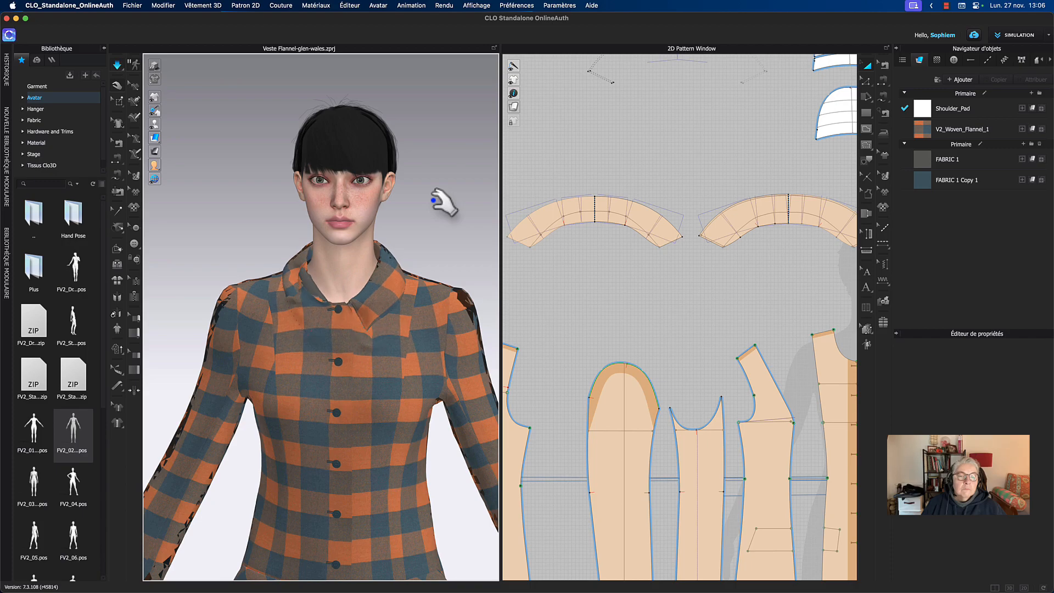
pyautogui.press('space')
pyautogui.press('super+z')
pyautogui.press('super+z')
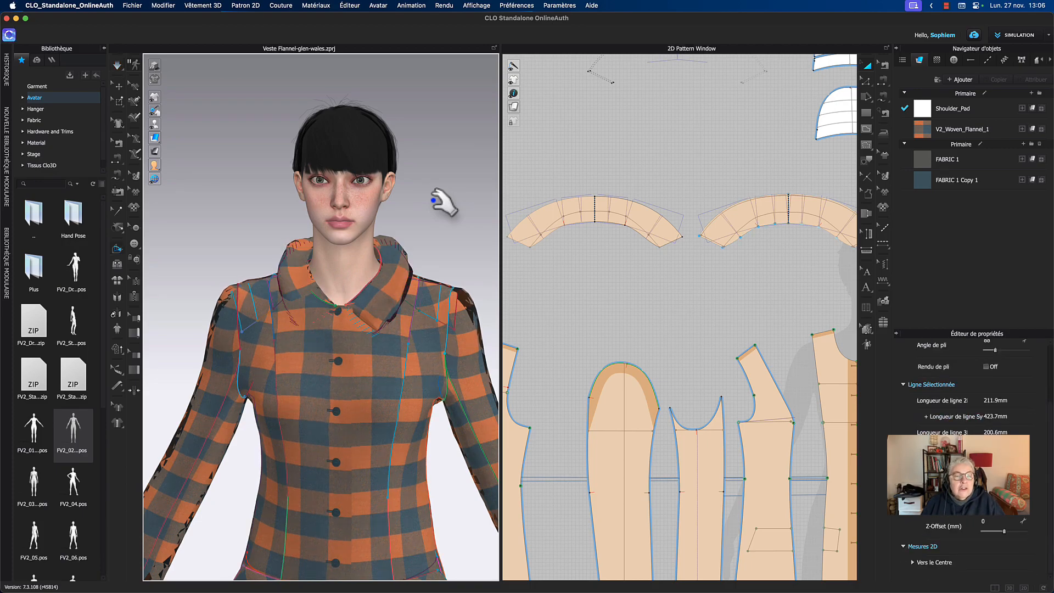
pyautogui.press('super+z')
pyautogui.press('super+z')
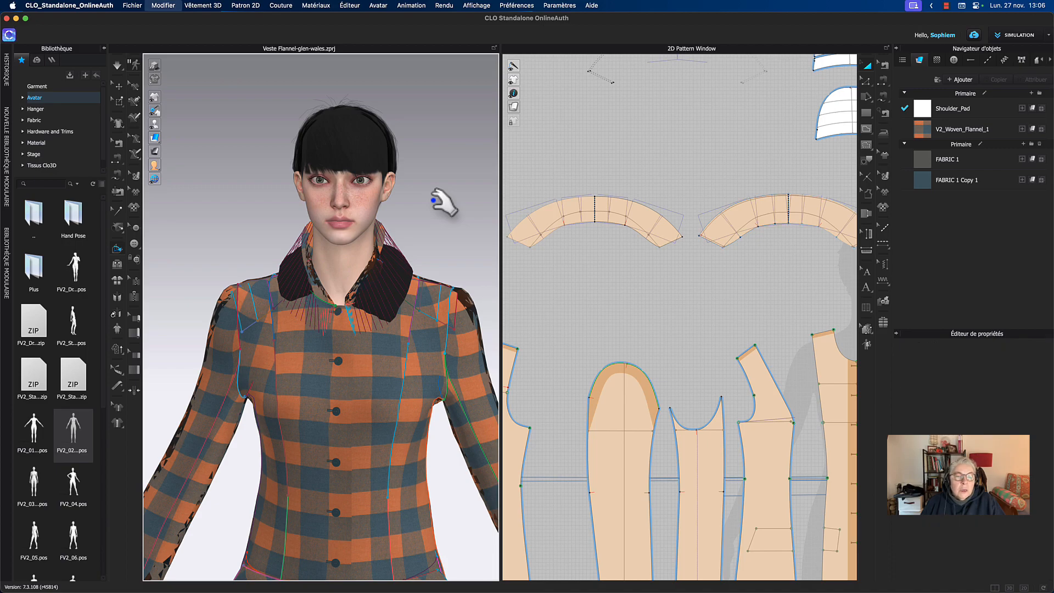
pyautogui.press('super+z')
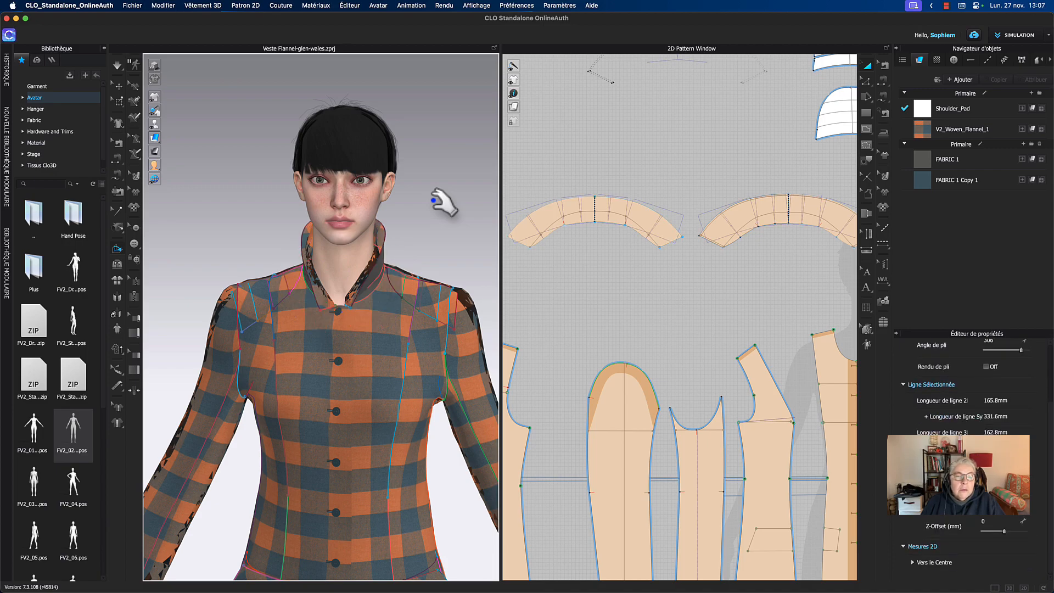
# - Try folding the grey collar to about 330° and the plaid collar to about 98° along their fold lines
pyautogui.moveTo(432, 226); pyautogui.dragTo(432, 221, button='middle')
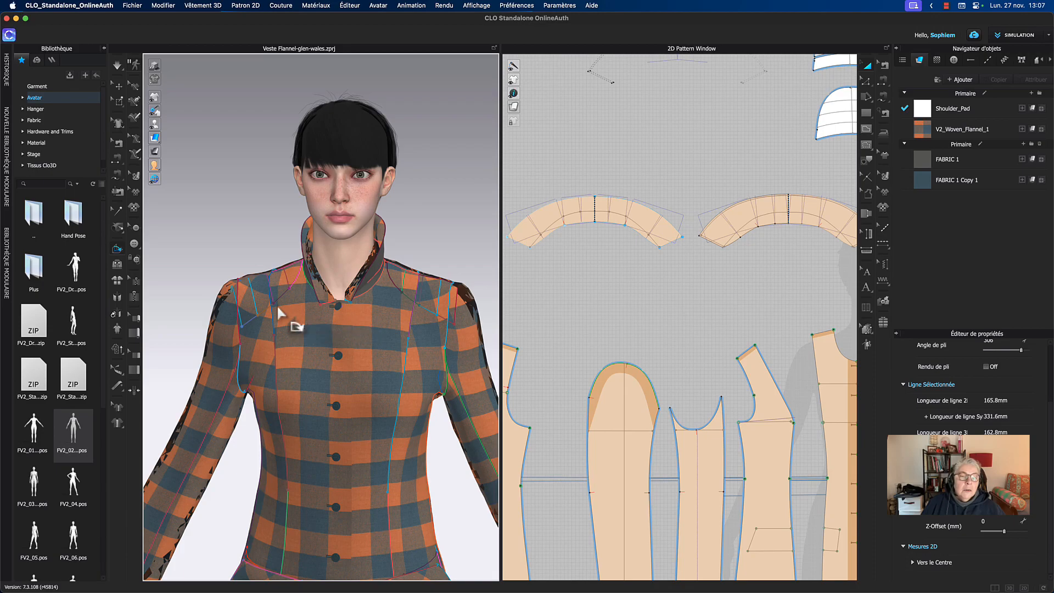
pyautogui.moveTo(259, 224); pyautogui.dragTo(275, 222, button='right')
pyautogui.click(317, 274)
pyautogui.moveTo(252, 156); pyautogui.dragTo(222, 163, button='right')
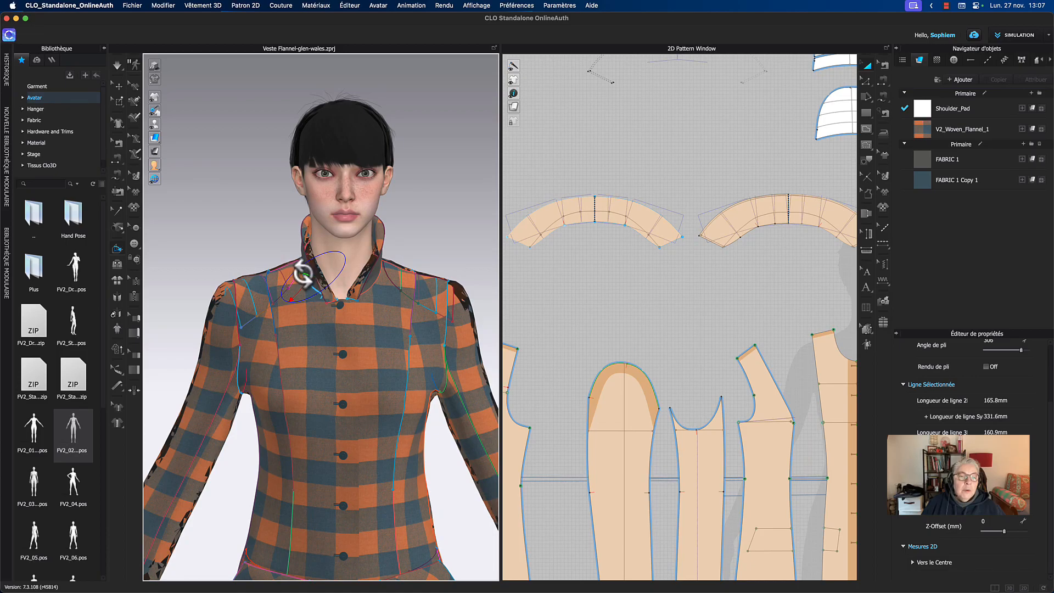
pyautogui.moveTo(303, 274); pyautogui.dragTo(278, 287)
pyautogui.moveTo(229, 198); pyautogui.dragTo(205, 192, button='right')
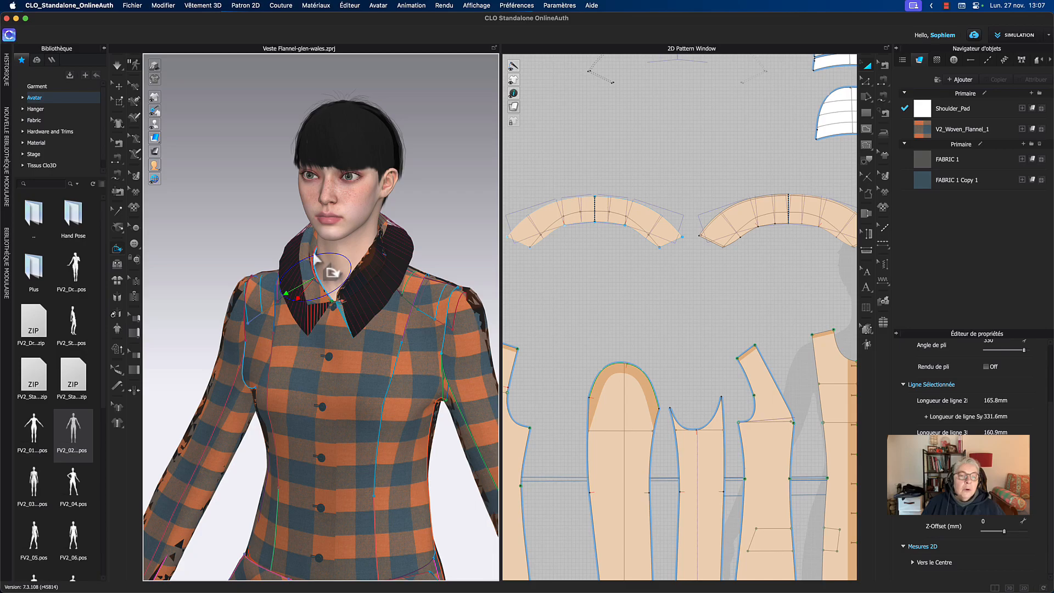
pyautogui.click(245, 222)
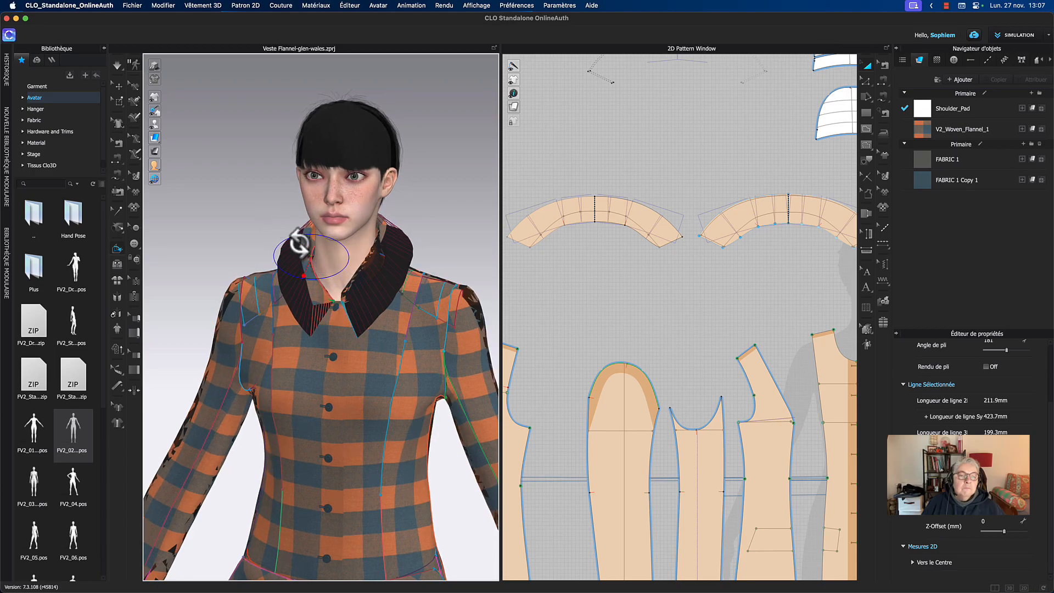
pyautogui.moveTo(299, 243); pyautogui.dragTo(291, 252)
pyautogui.moveTo(205, 174); pyautogui.dragTo(268, 176, button='right')
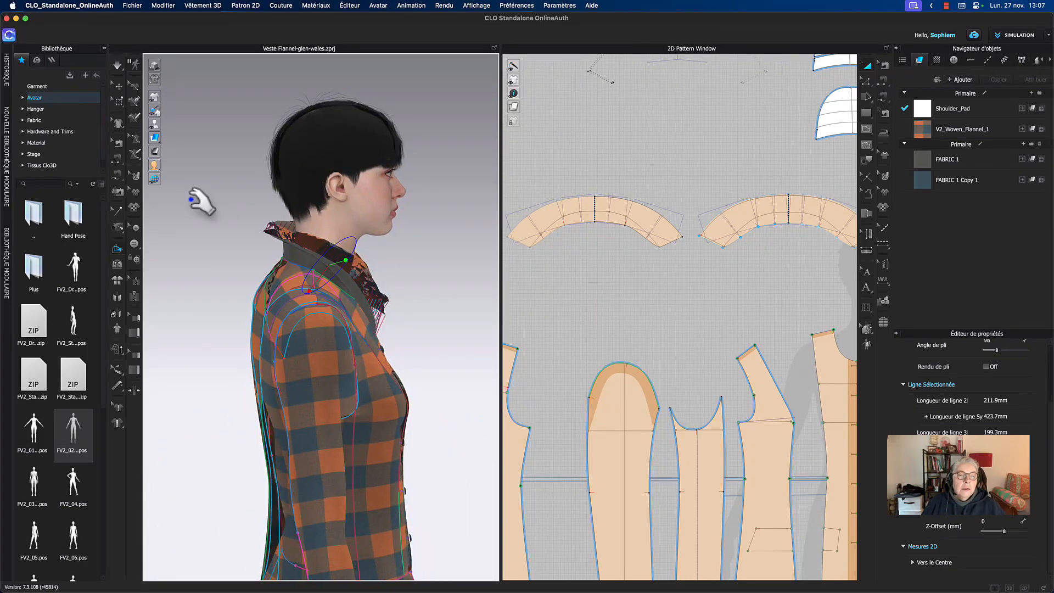
# - Simulate the jacket and pull the back of the collar outward and down
pyautogui.press('space')
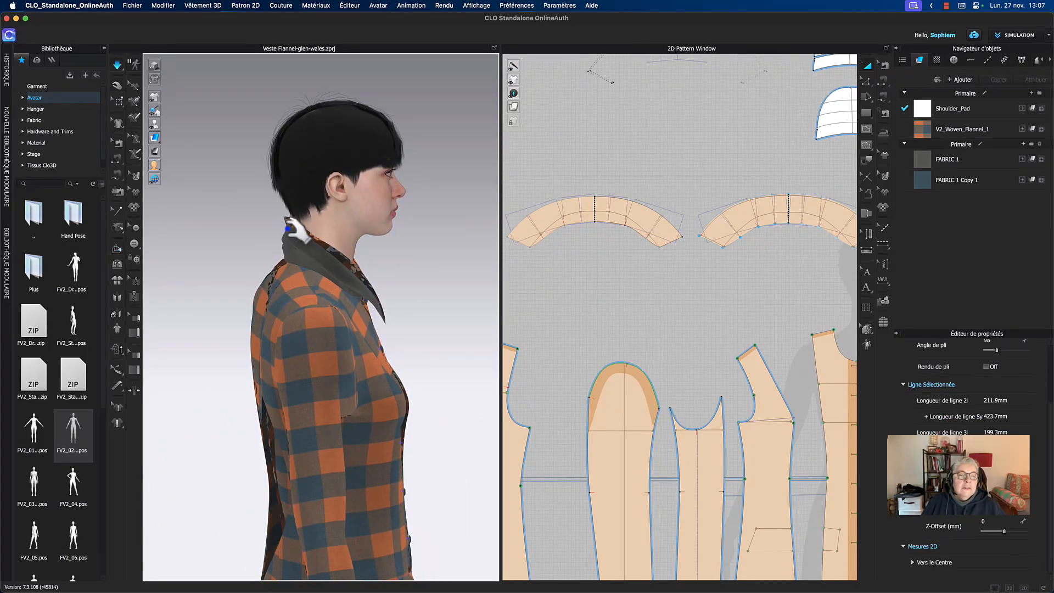
pyautogui.moveTo(286, 225); pyautogui.dragTo(249, 279)
pyautogui.press('space')
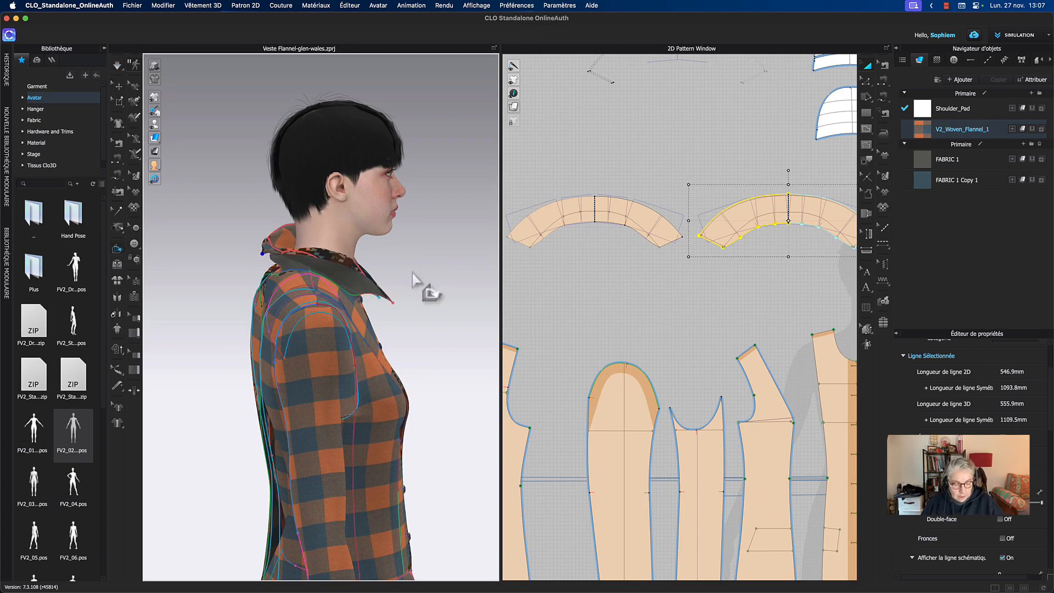
# - Undo the pull and simulation along with the folds of both collar layers
pyautogui.press('super+z')
pyautogui.press('super+z')
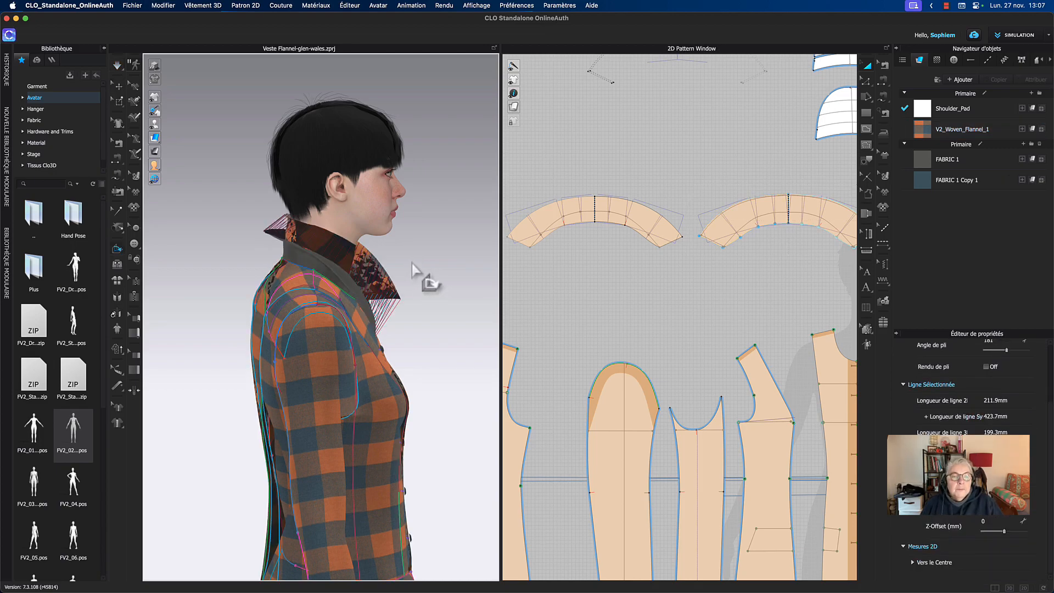
pyautogui.press('super+z')
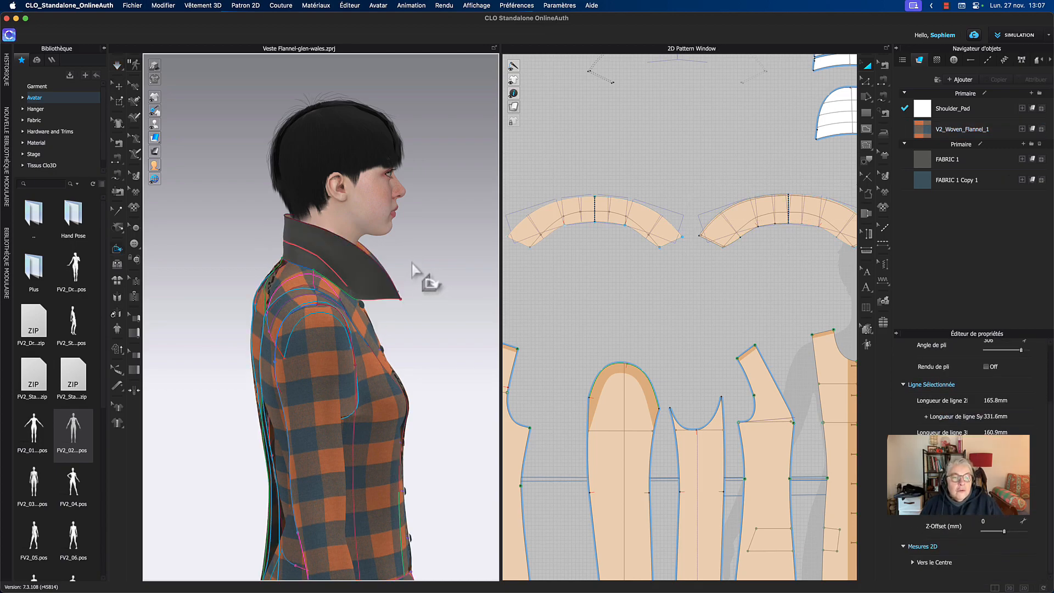
# - Fold the outer grey collar down along its fold line to an angle of about 305°
pyautogui.moveTo(244, 246)
pyautogui.mouseDown(button='right')
pyautogui.moveTo(261, 246)
pyautogui.moveTo(251, 249)
pyautogui.mouseUp(button='right')
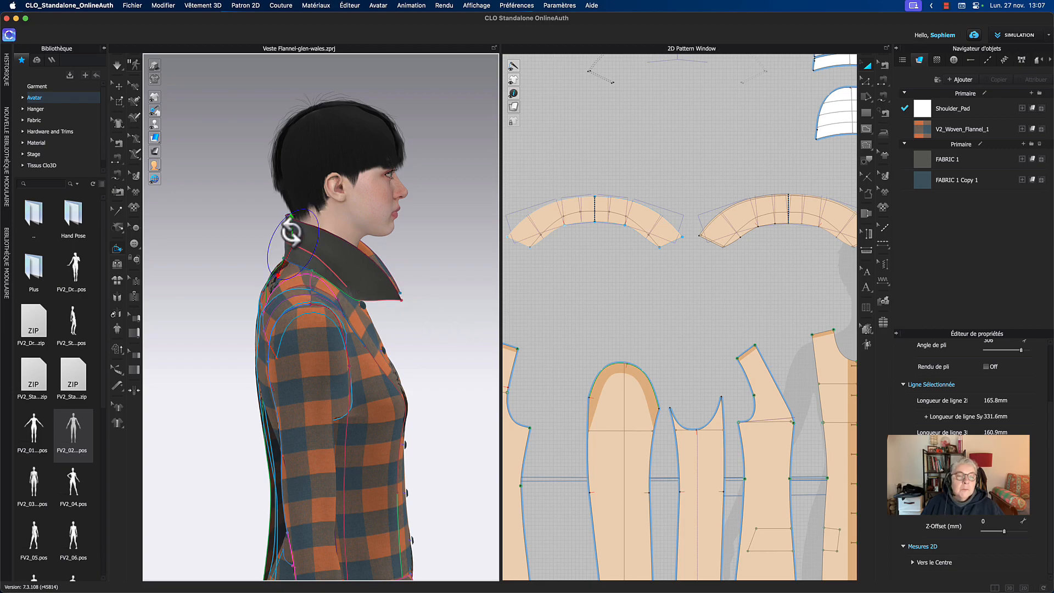
pyautogui.moveTo(291, 232); pyautogui.dragTo(284, 245)
pyautogui.moveTo(391, 255); pyautogui.dragTo(341, 262, button='right')
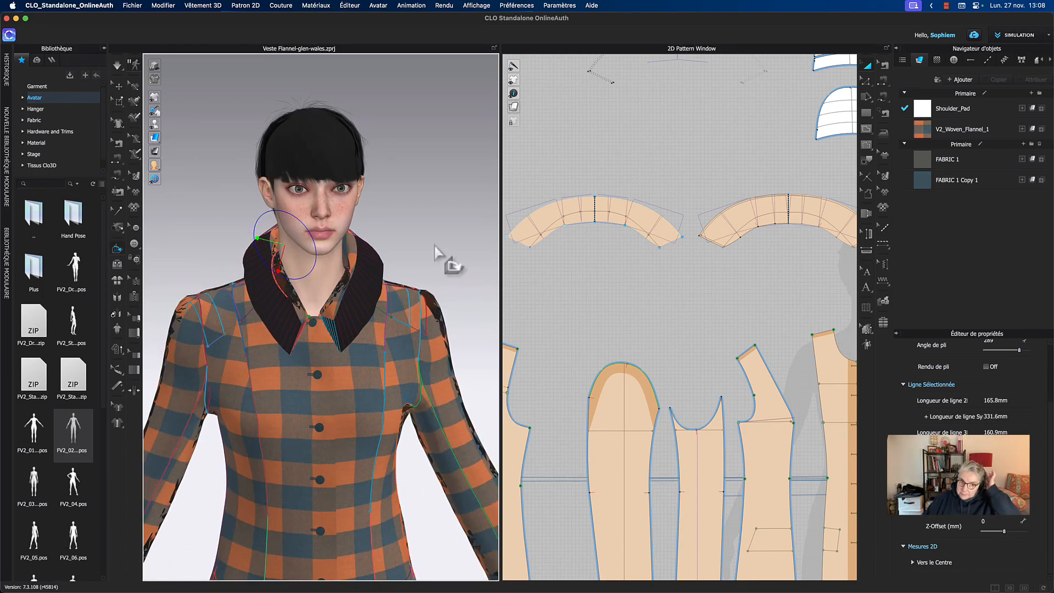
pyautogui.moveTo(437, 245); pyautogui.dragTo(483, 250, button='right')
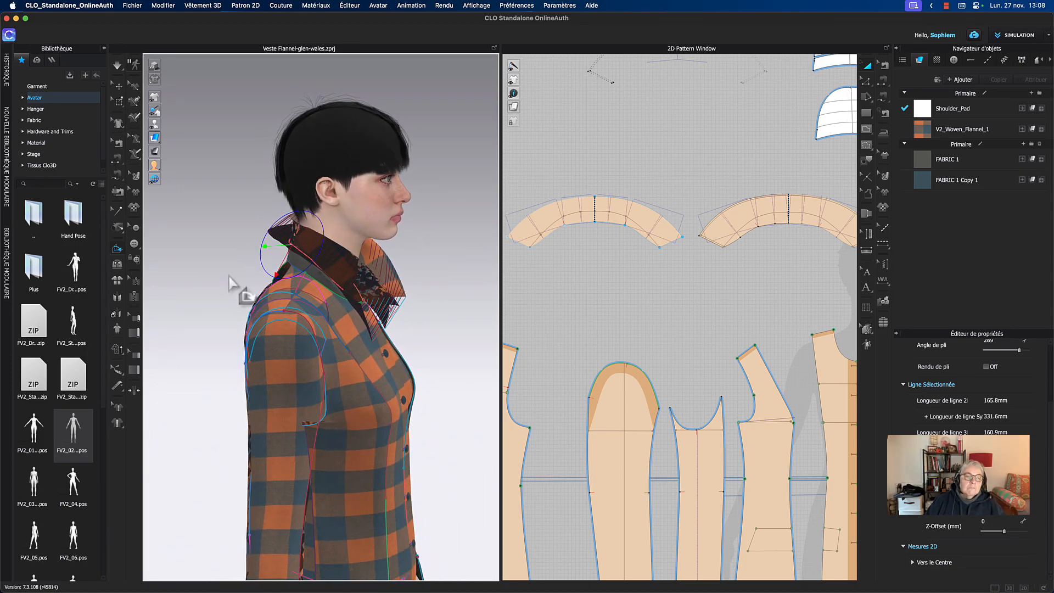
pyautogui.moveTo(273, 247); pyautogui.dragTo(268, 256)
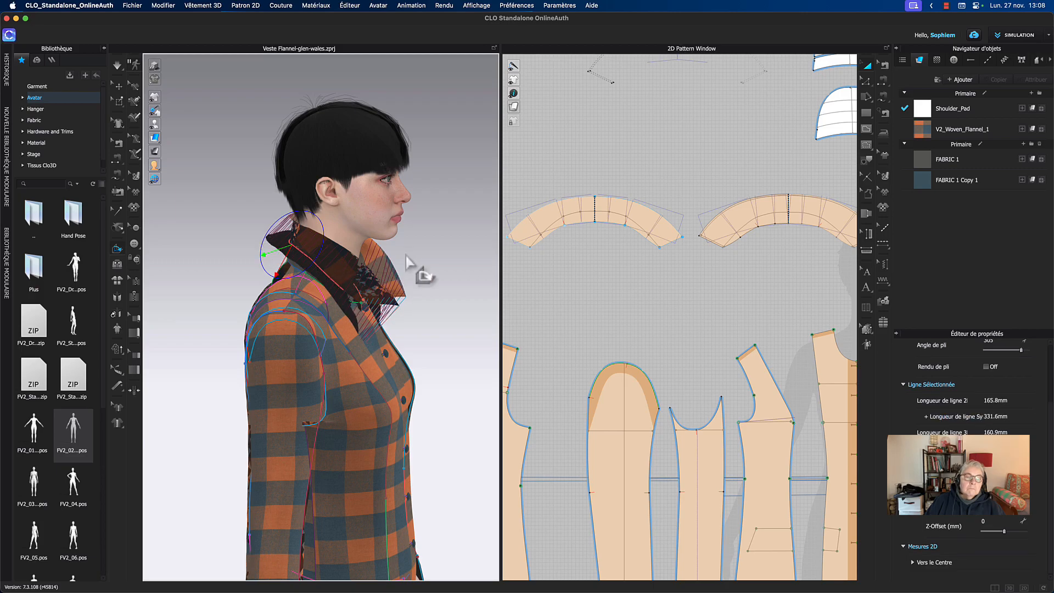
pyautogui.click(440, 236)
# - Fold the plaid collar down over the grey collar along its fold line to an angle of about 74°
pyautogui.click(328, 279)
pyautogui.moveTo(441, 222); pyautogui.dragTo(408, 218, button='right')
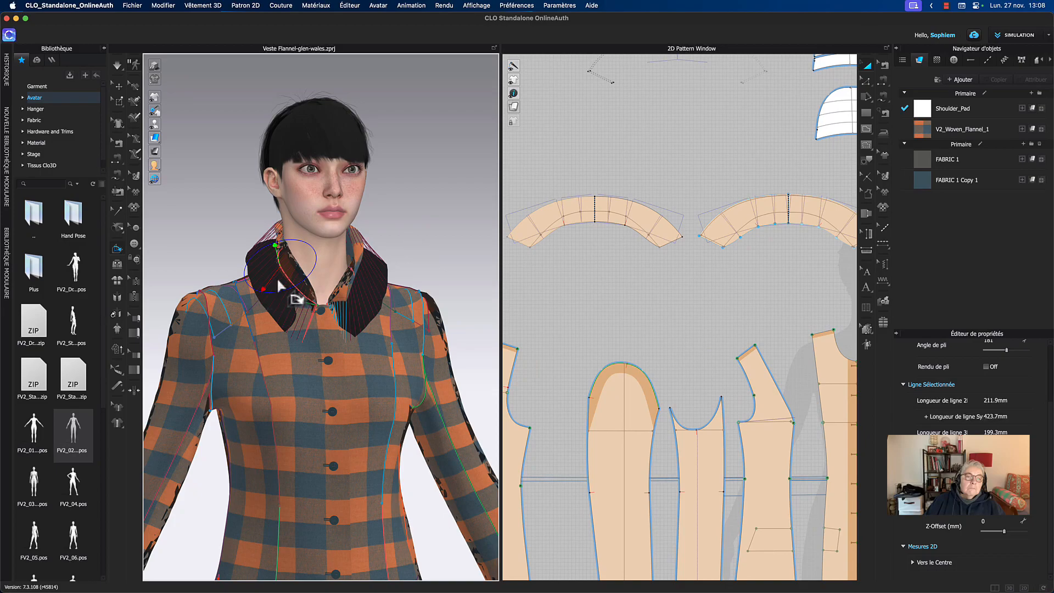
pyautogui.moveTo(275, 247); pyautogui.dragTo(261, 265)
pyautogui.moveTo(258, 237)
pyautogui.mouseDown(button='right')
pyautogui.moveTo(302, 239)
pyautogui.moveTo(265, 237)
pyautogui.mouseUp(button='right')
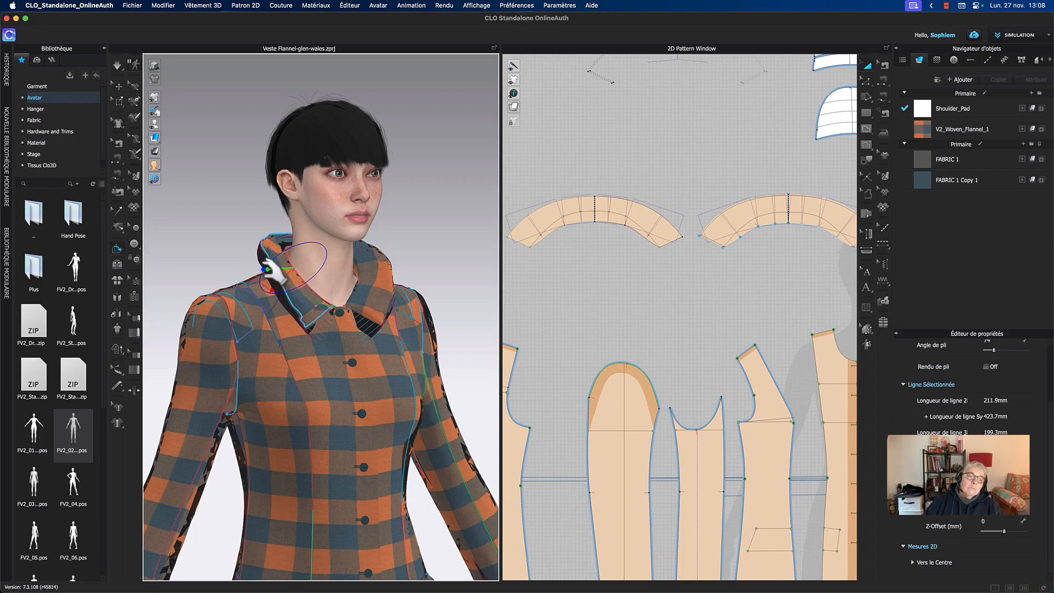
# - Simulate the jacket, pulling the plaid collar's front point and back edge down so it lies over the grey layer
pyautogui.press('space')
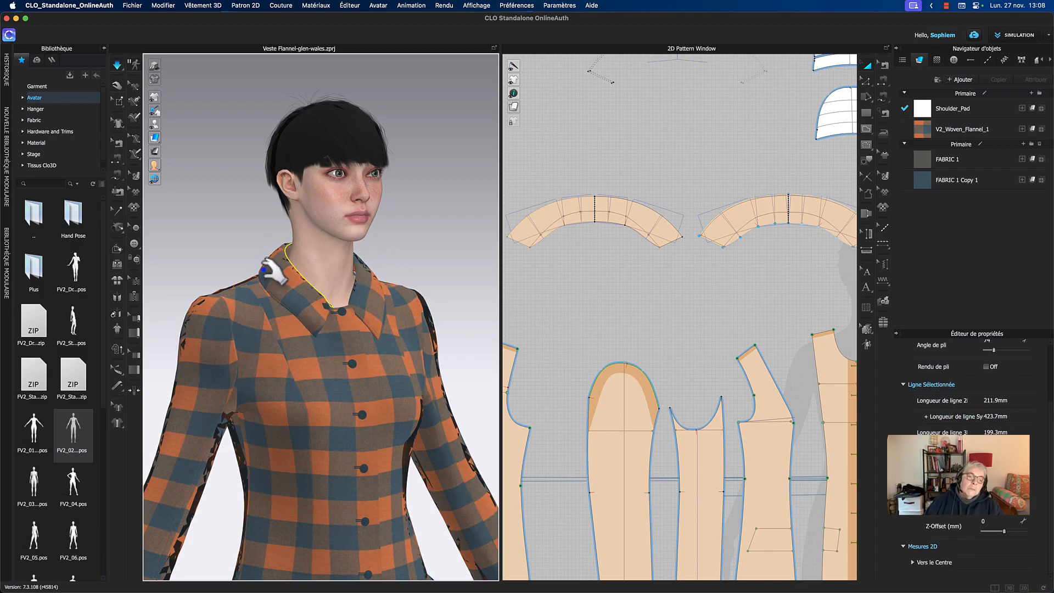
pyautogui.click(316, 339)
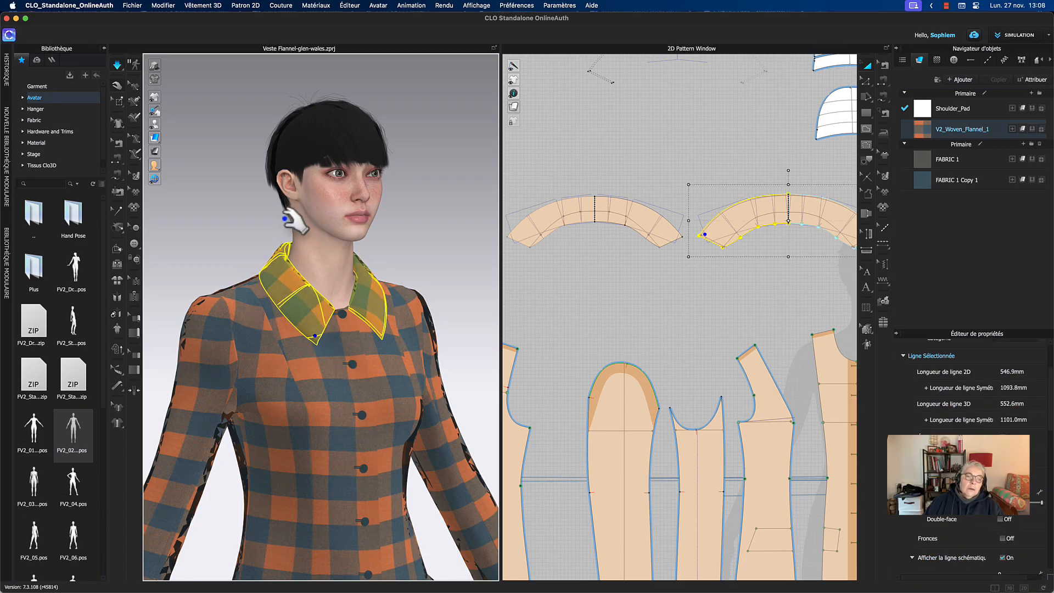
pyautogui.moveTo(288, 225); pyautogui.dragTo(430, 242, button='right')
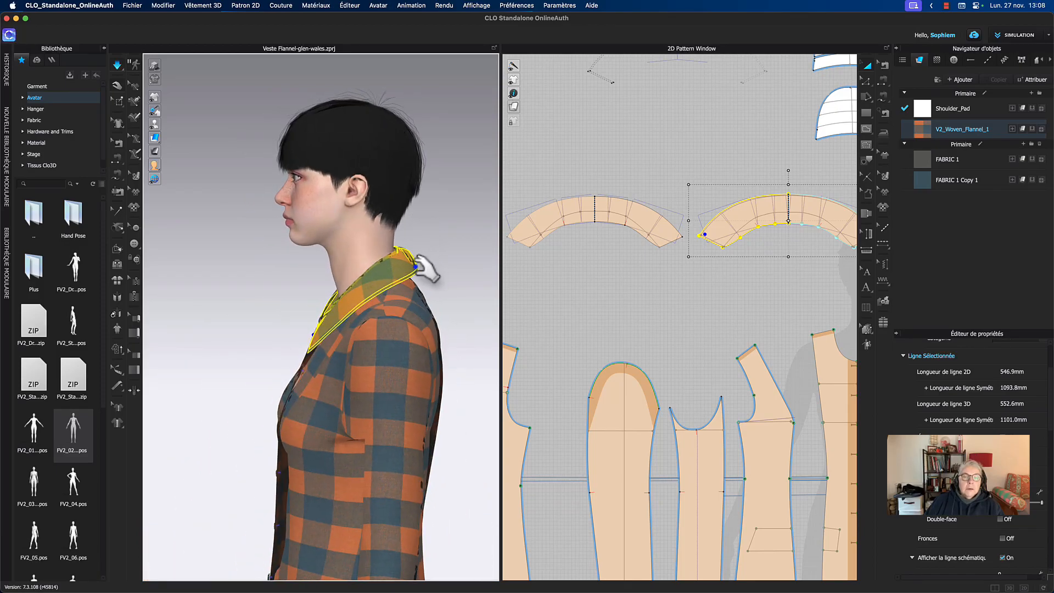
pyautogui.moveTo(419, 271); pyautogui.dragTo(418, 281)
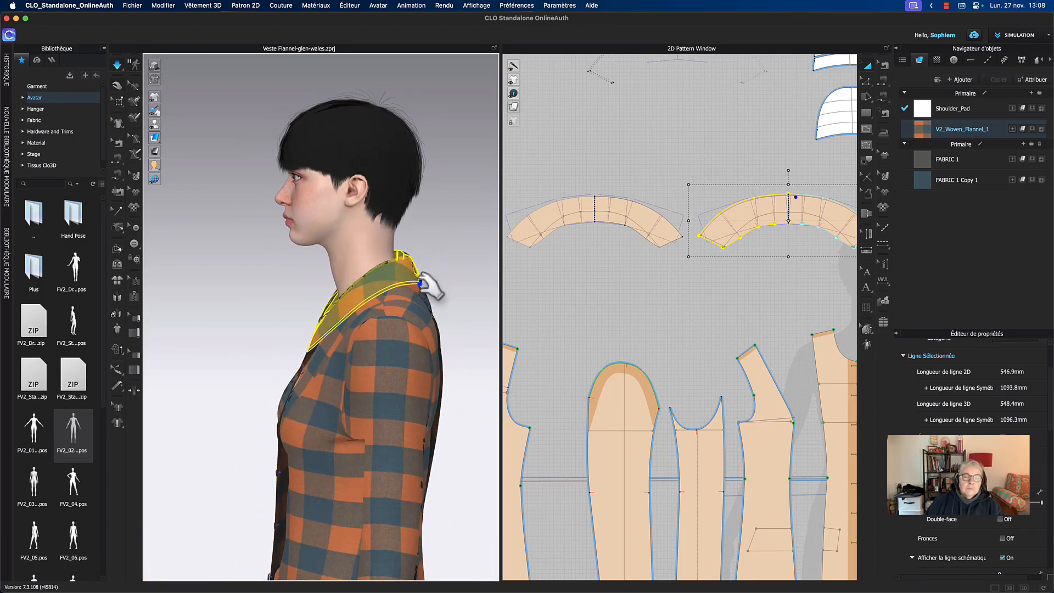
pyautogui.press('space')
pyautogui.click(442, 262)
# - Examine the turned-down collar and the whole jacket from the front and other angles, with the fold lines hidden
pyautogui.moveTo(288, 290); pyautogui.dragTo(332, 291, button='right')
pyautogui.moveTo(320, 246); pyautogui.dragTo(200, 181, button='middle')
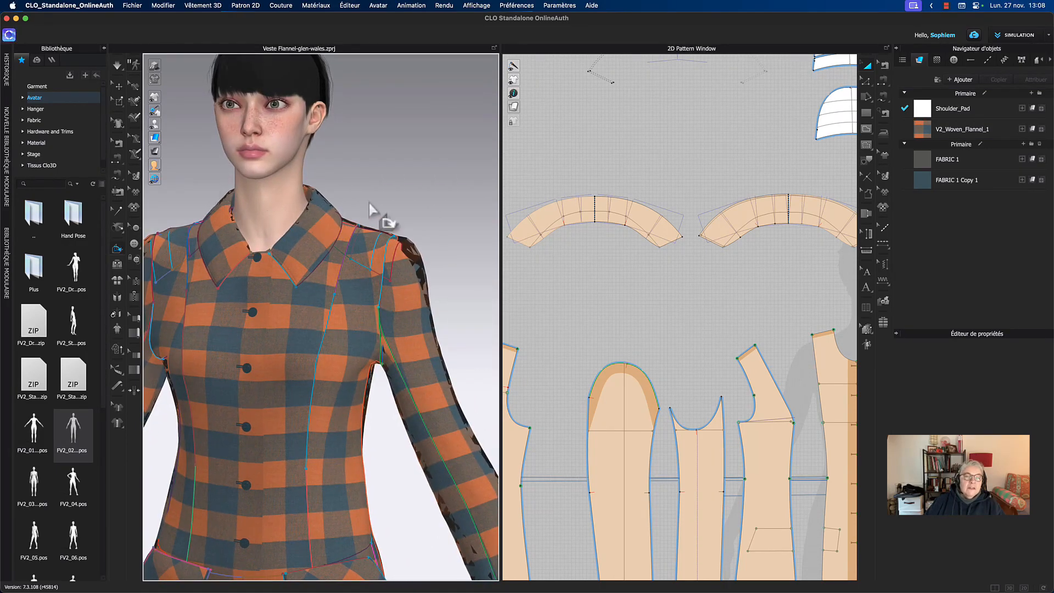
pyautogui.scroll(-2, 405, 196)
pyautogui.scroll(-3, 405, 203)
pyautogui.click(869, 66)
pyautogui.scroll(3, 412, 209)
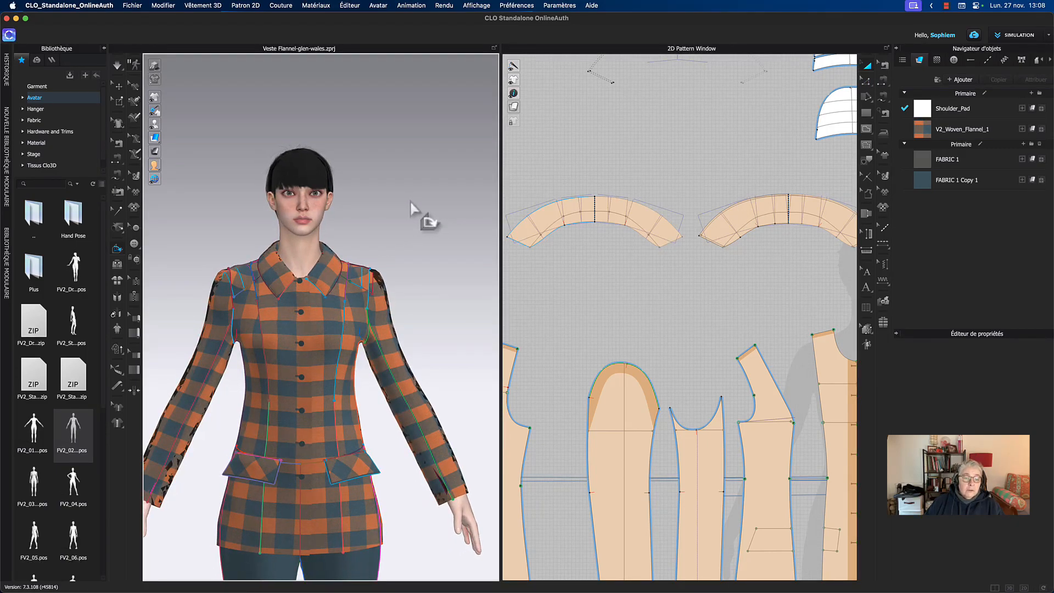
pyautogui.scroll(-3, 413, 203)
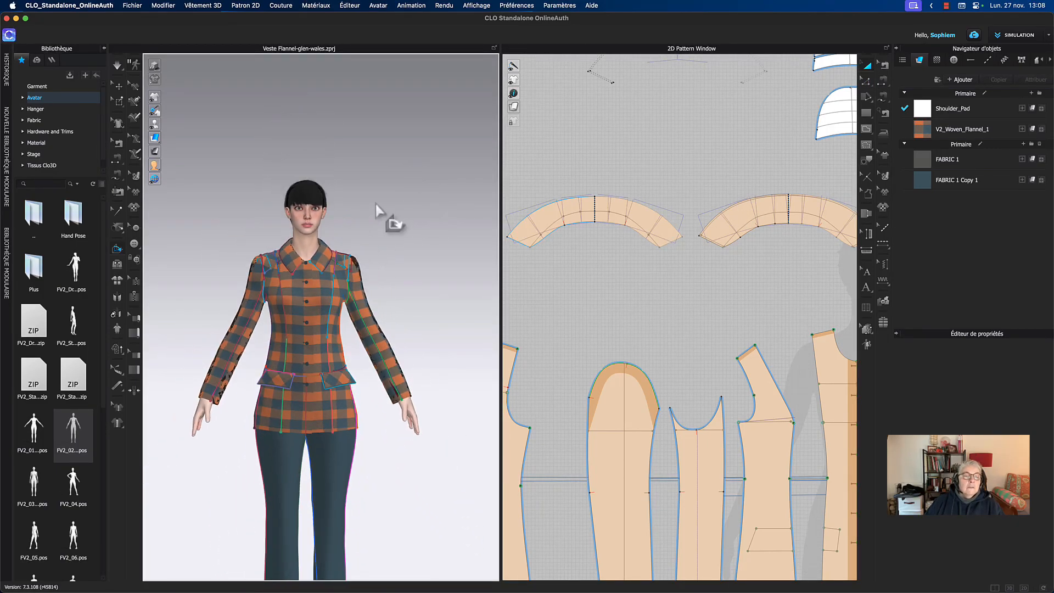
pyautogui.click(119, 85)
pyautogui.moveTo(404, 212); pyautogui.dragTo(200, 199, button='right')
pyautogui.moveTo(384, 219); pyautogui.dragTo(380, 207, button='right')
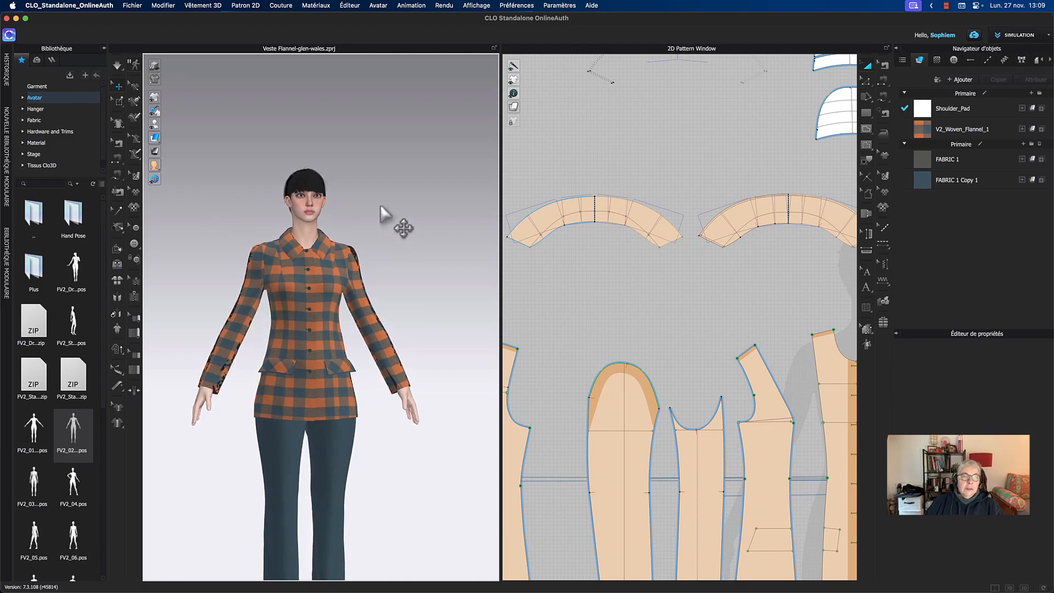
# - Save the jacket project
pyautogui.click(133, 6)
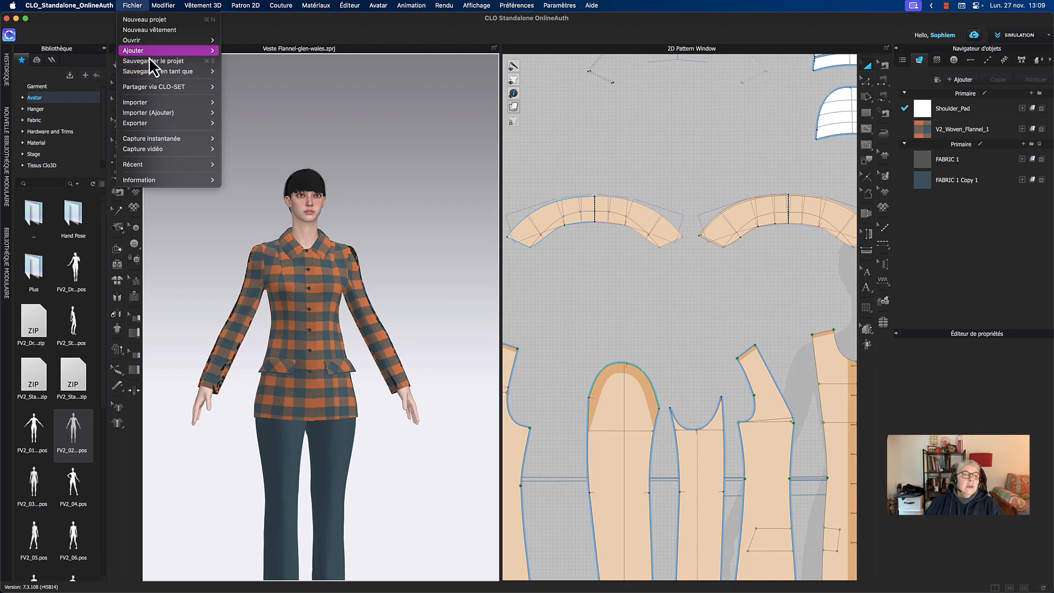
pyautogui.click(153, 61)
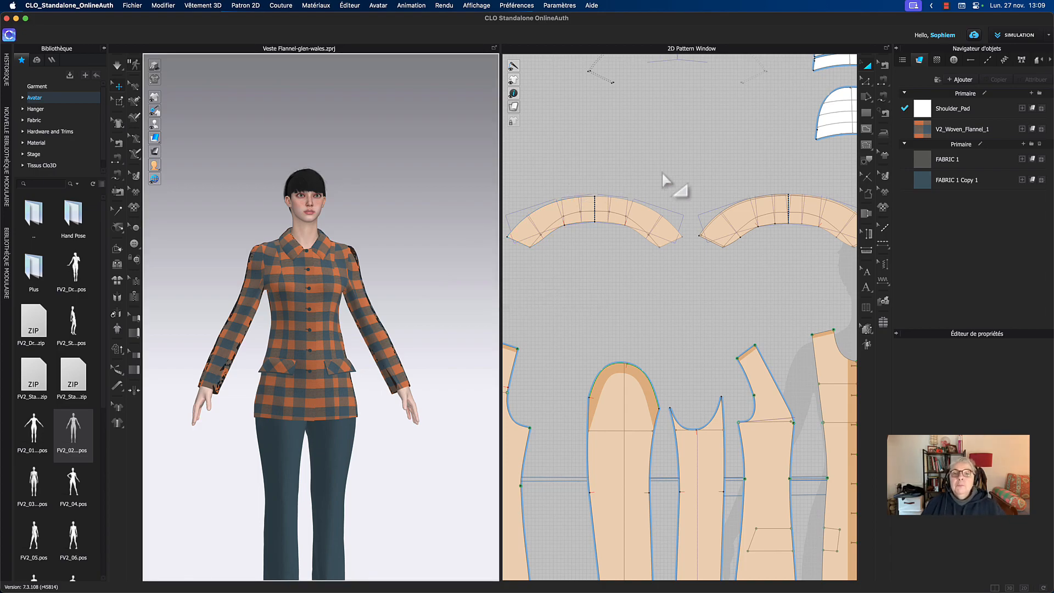
# - Activate the inactive narrow collar-edge strip, move it away from the neck in 3D, and reset its arrangement to the 2D layout
pyautogui.scroll(5, 666, 176)
pyautogui.click(609, 163)
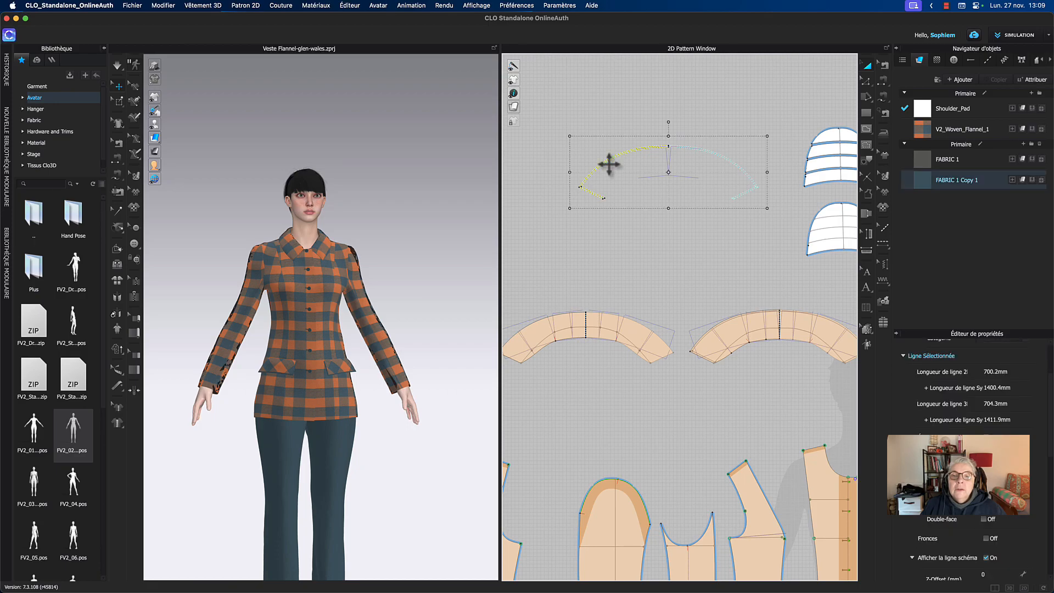
pyautogui.rightClick(608, 162)
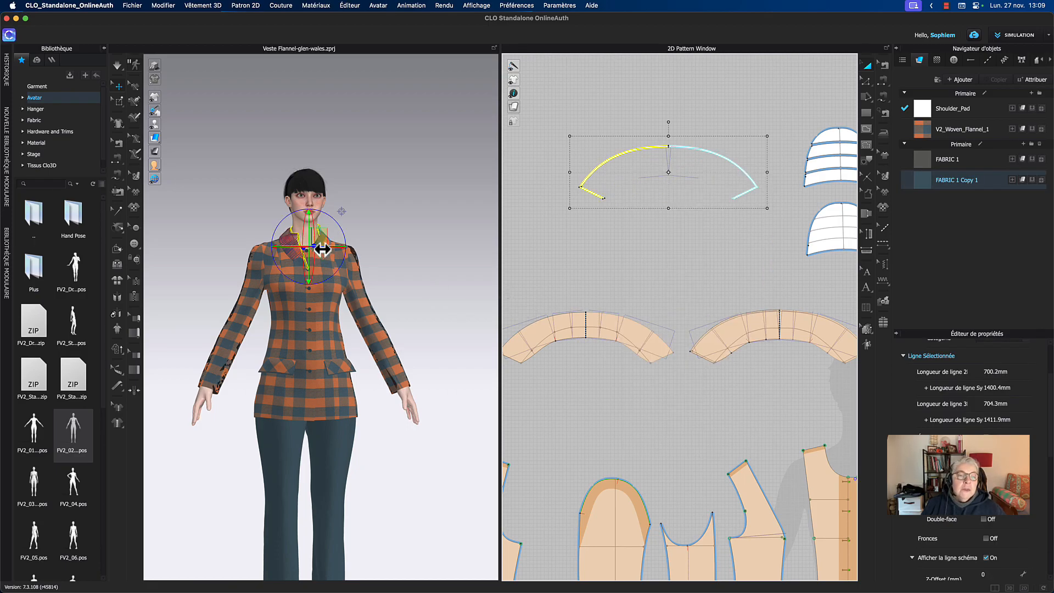
pyautogui.moveTo(319, 235); pyautogui.dragTo(415, 189)
pyautogui.rightClick(415, 189)
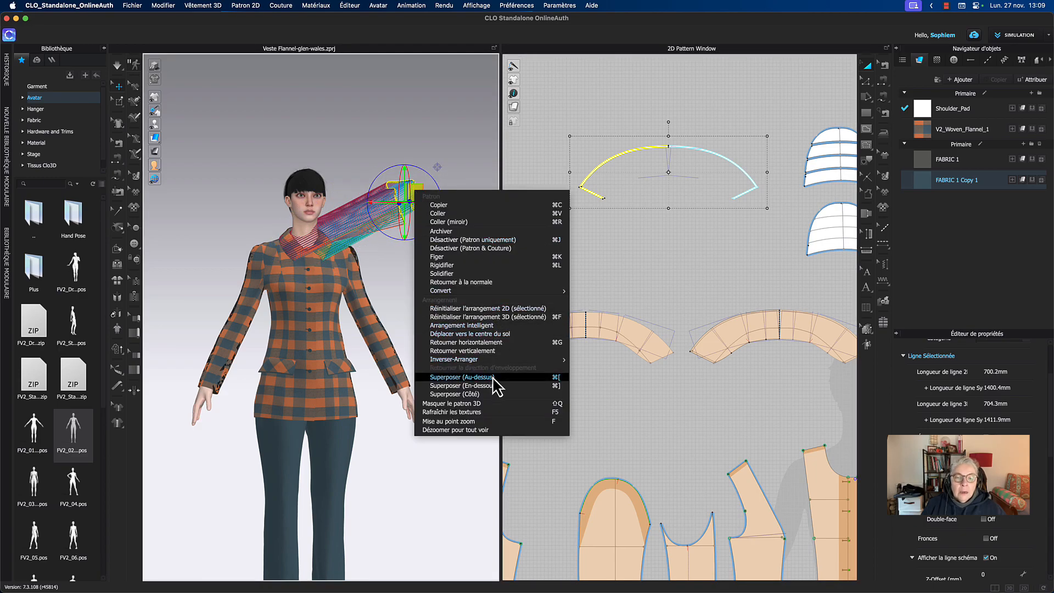
pyautogui.click(494, 308)
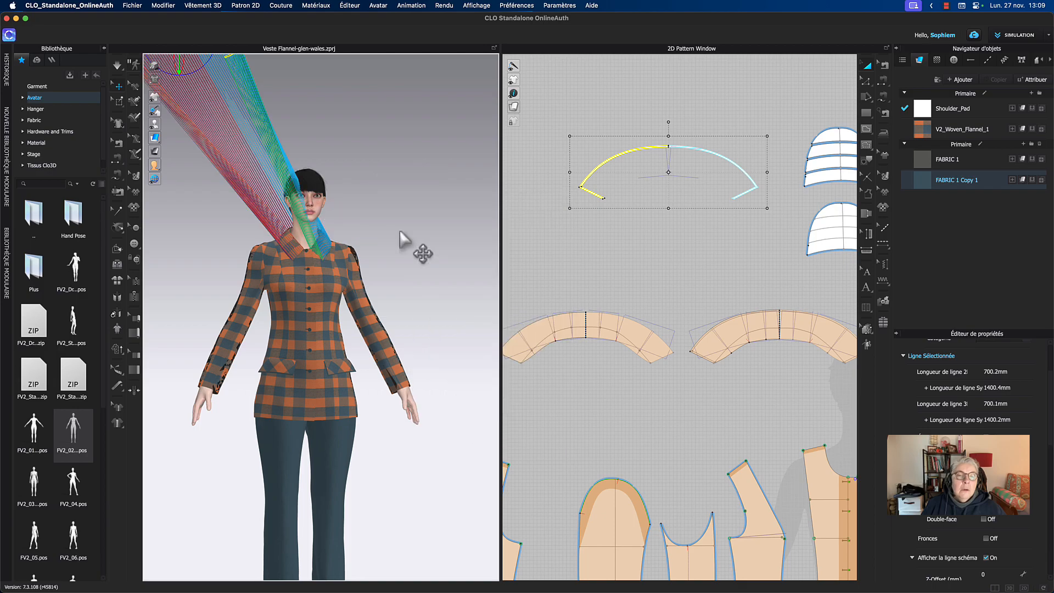
# - Superimpose the collar-edge strip above the collar in 3D and deselect it
pyautogui.moveTo(399, 230); pyautogui.dragTo(468, 335, button='middle')
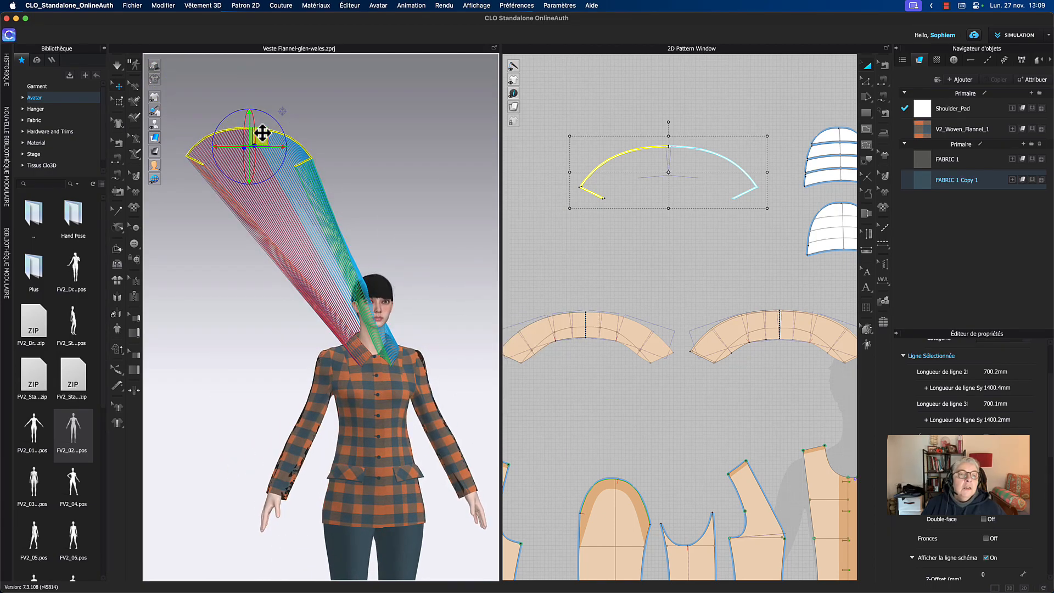
pyautogui.rightClick(263, 135)
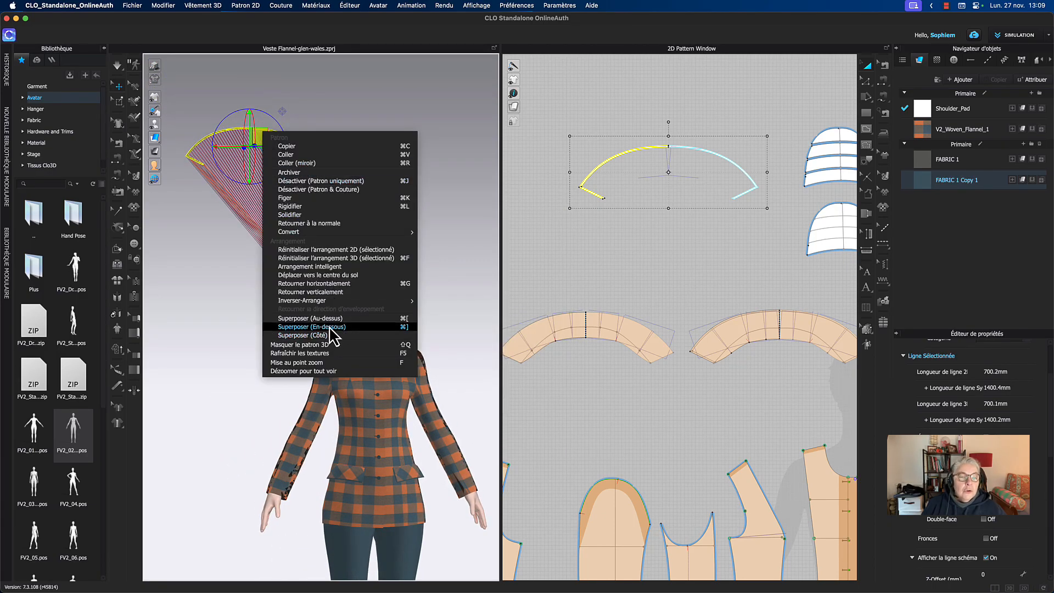
pyautogui.click(335, 319)
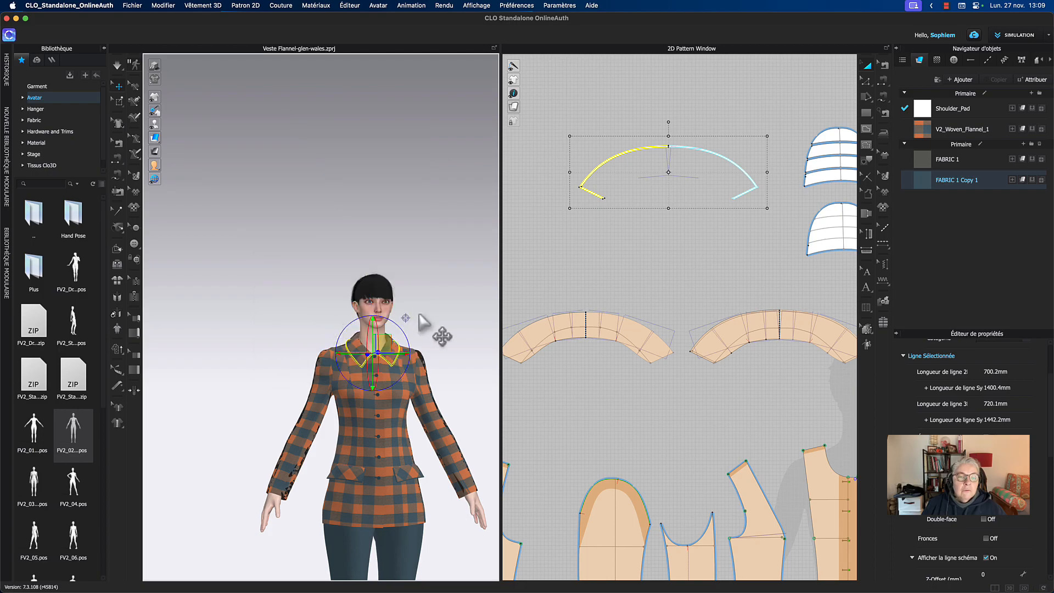
pyautogui.scroll(5, 427, 305)
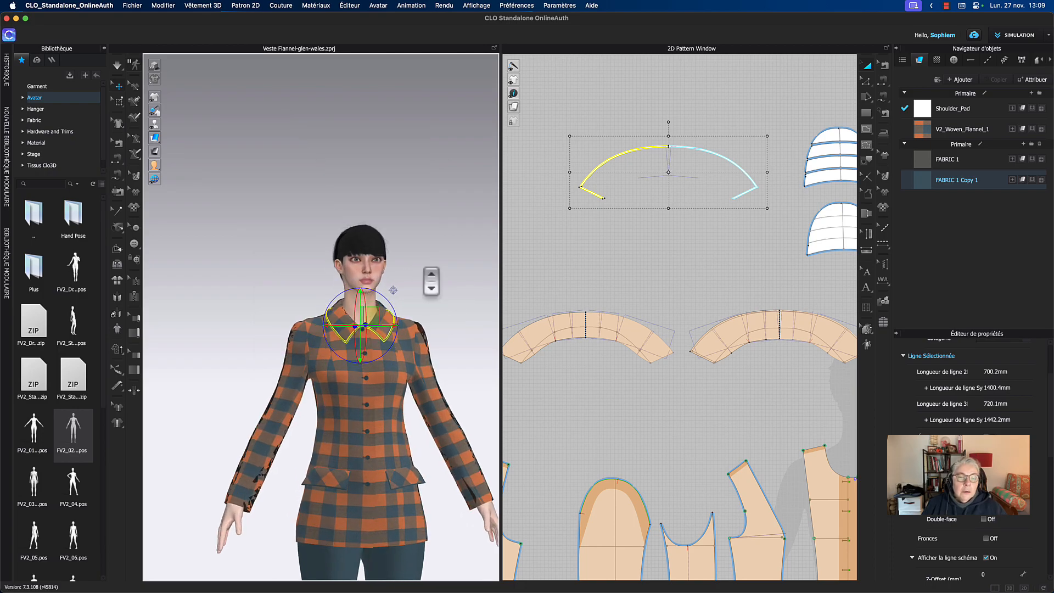
pyautogui.moveTo(443, 261); pyautogui.dragTo(392, 263, button='middle')
pyautogui.scroll(2, 420, 279)
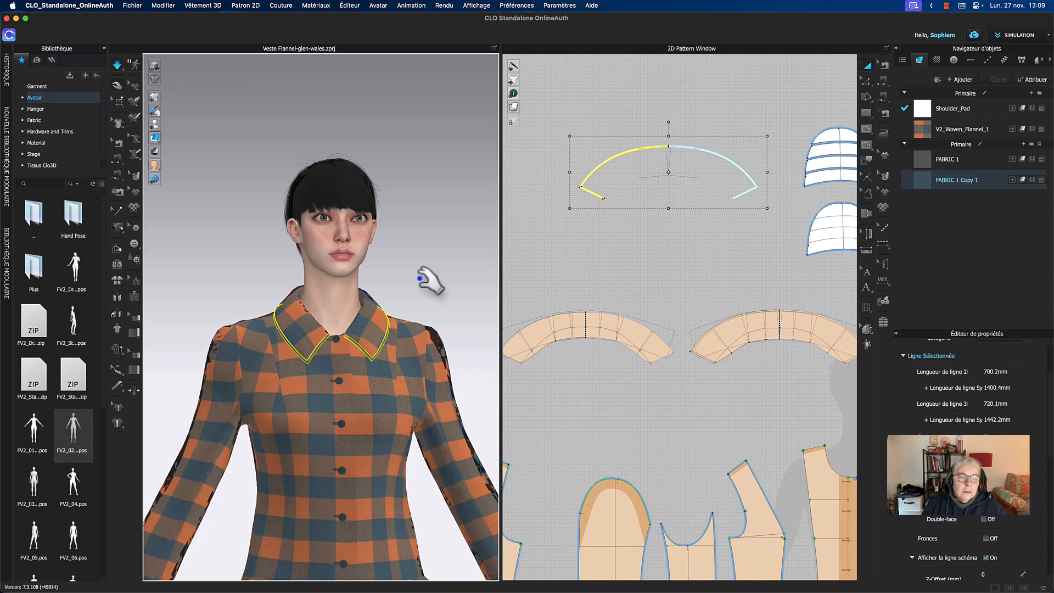
pyautogui.click(427, 295)
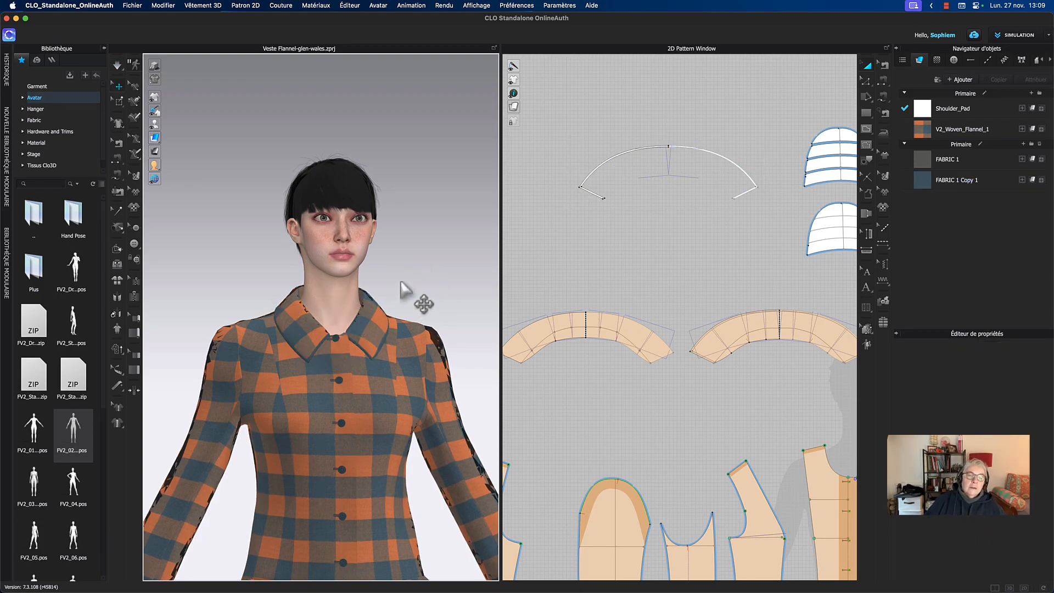
# - Apply the FV2_Dr pose to the avatar as pose only for the whole body, keeping the avatar size and aligning the feet to the ground
pyautogui.scroll(5, 417, 287)
pyautogui.scroll(-6, 438, 251)
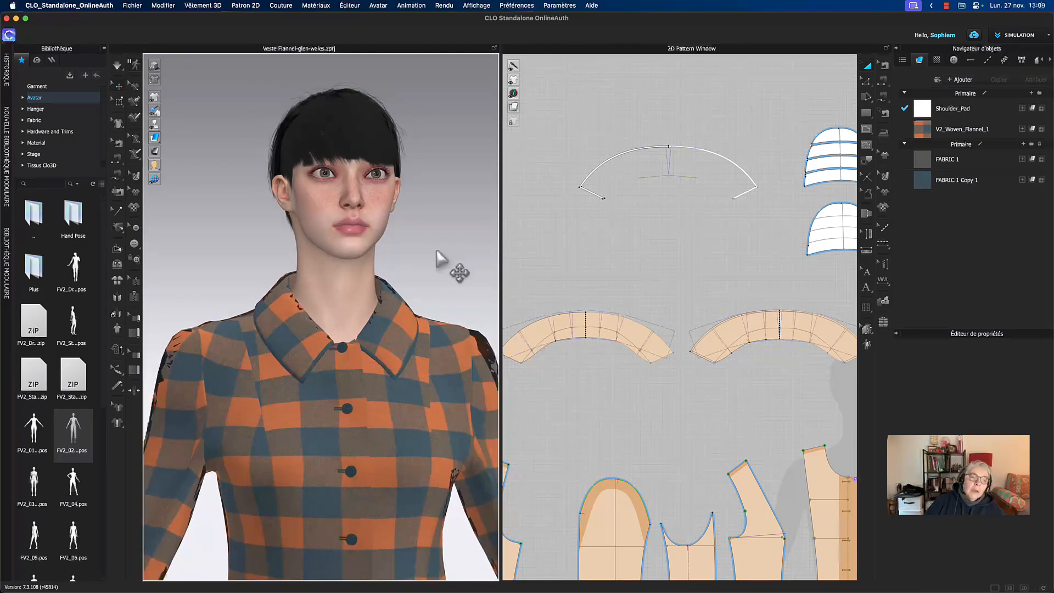
pyautogui.moveTo(427, 265); pyautogui.dragTo(413, 186, button='middle')
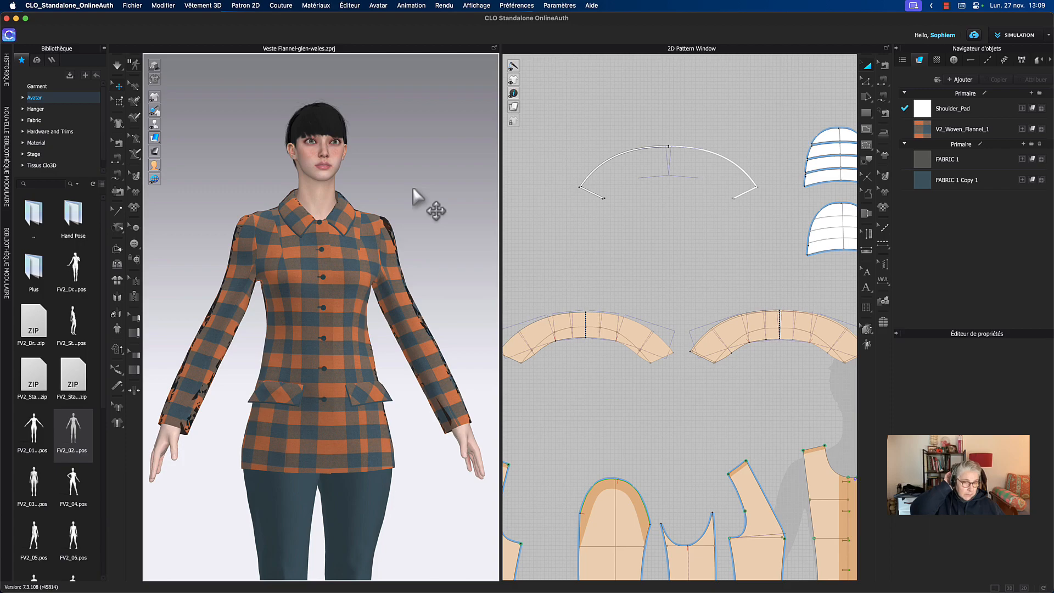
pyautogui.moveTo(450, 231); pyautogui.dragTo(468, 231, button='right')
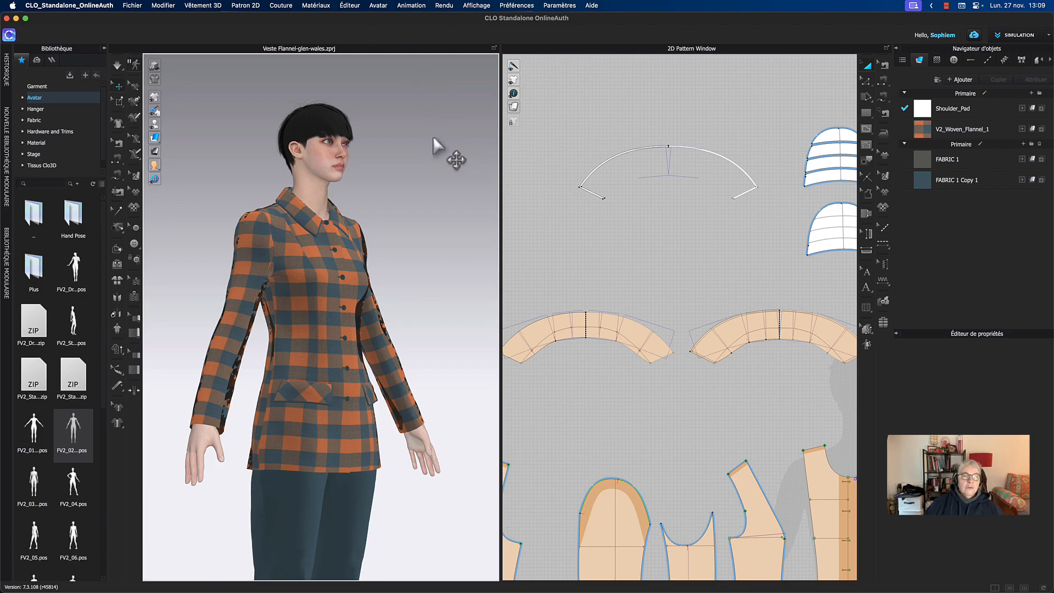
pyautogui.moveTo(433, 136); pyautogui.dragTo(426, 141, button='right')
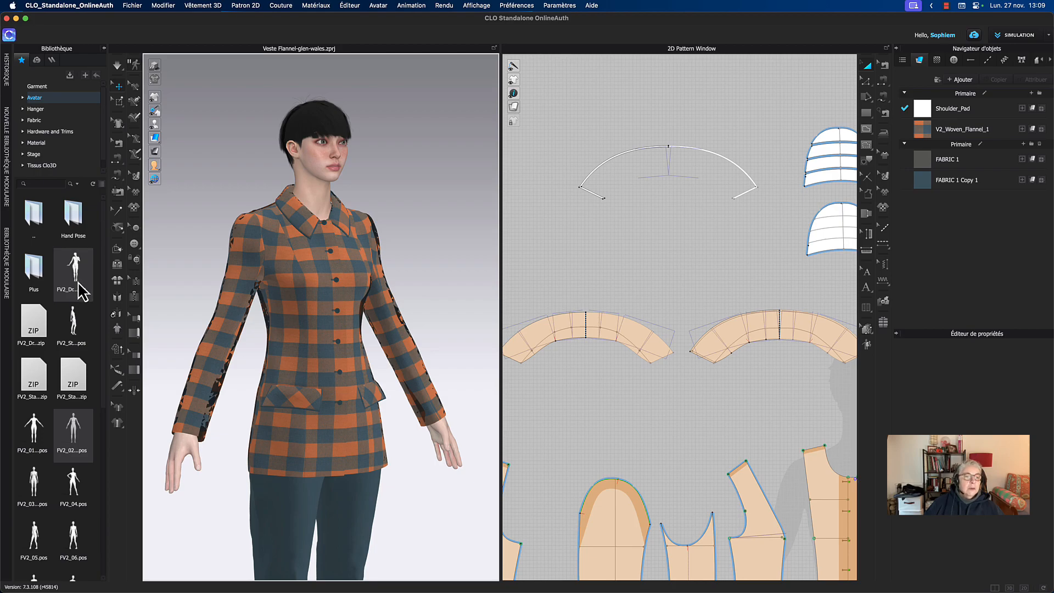
pyautogui.doubleClick(77, 278)
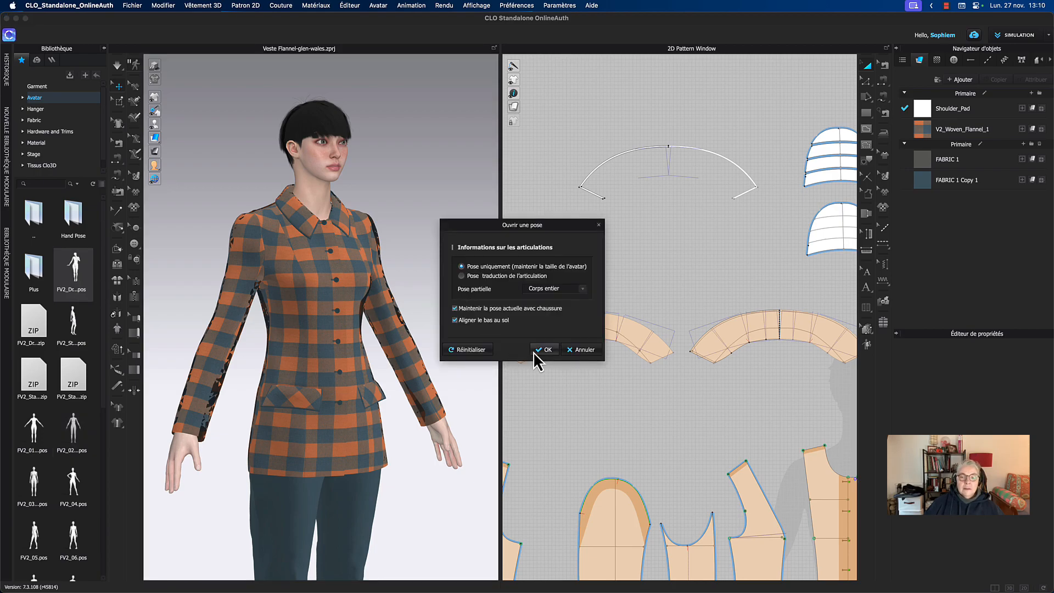
pyautogui.click(543, 350)
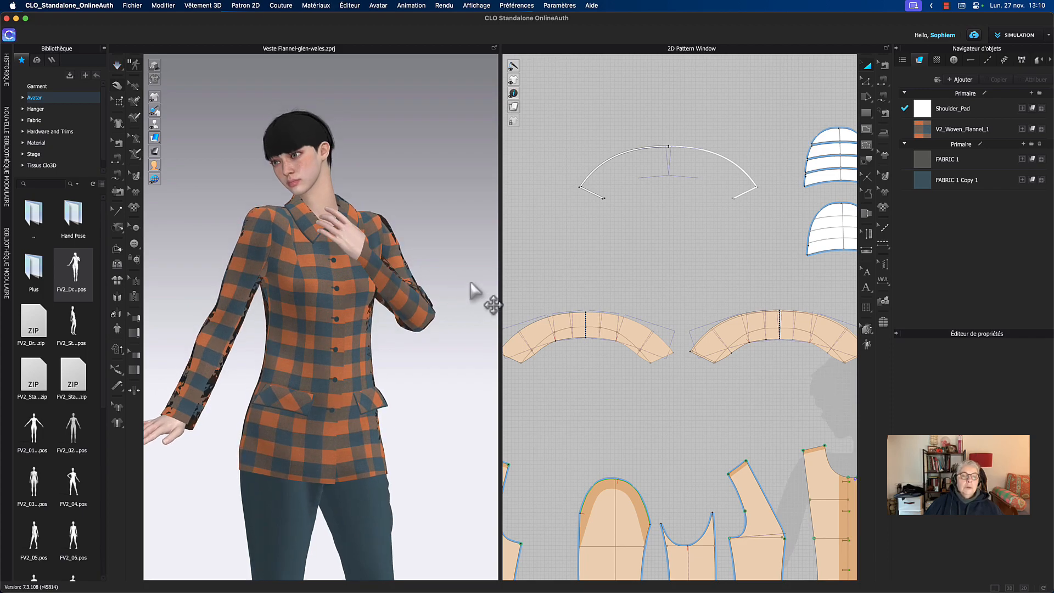
# - Frame the full posed figure and start an interactive render of it
pyautogui.scroll(-3, 459, 291)
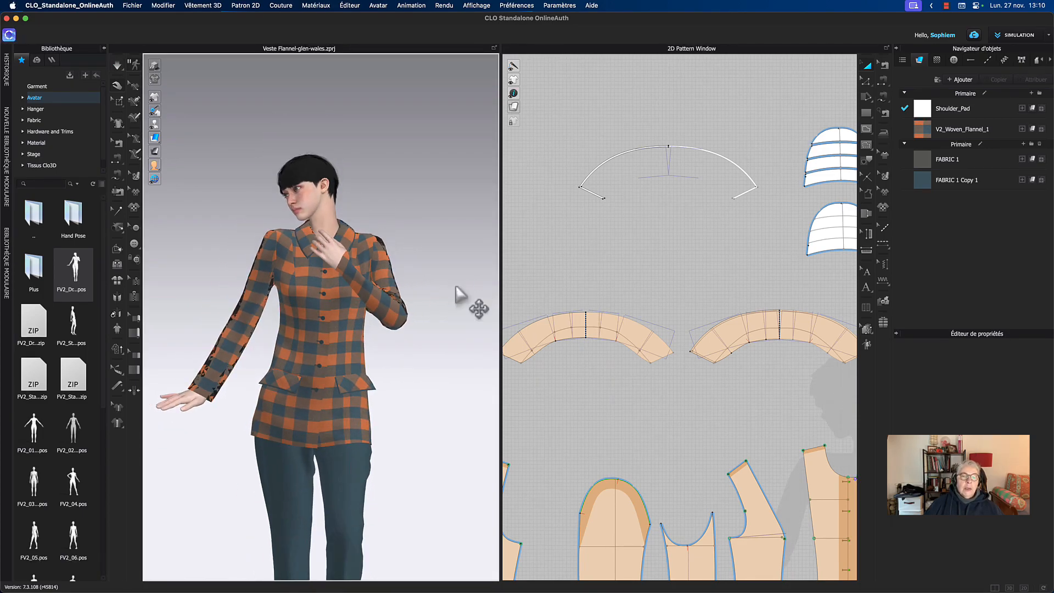
pyautogui.moveTo(467, 312); pyautogui.dragTo(465, 313, button='right')
pyautogui.moveTo(446, 324); pyautogui.dragTo(449, 257, button='middle')
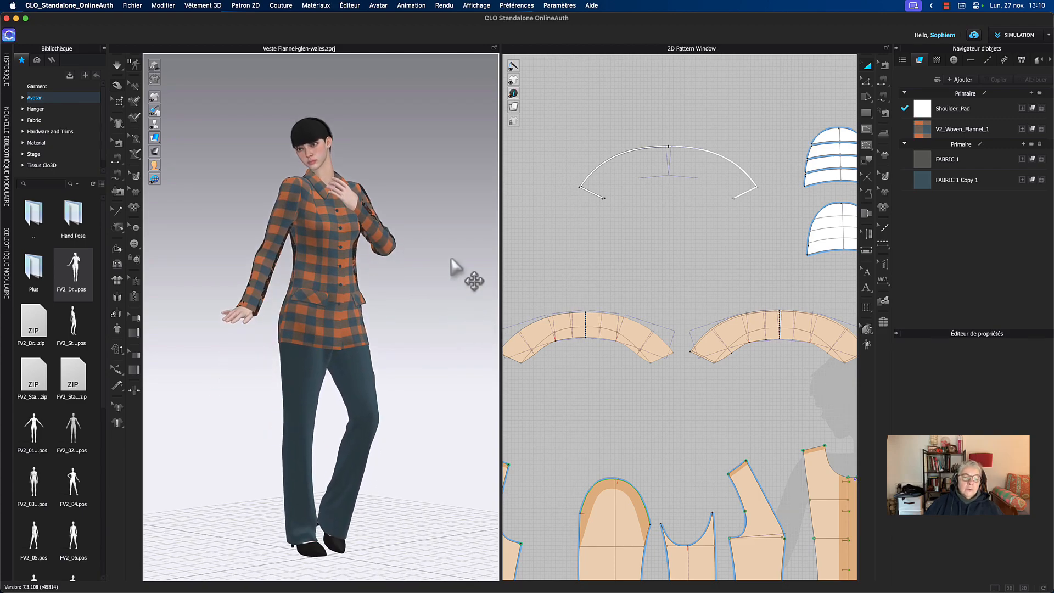
pyautogui.moveTo(450, 301); pyautogui.dragTo(453, 298, button='middle')
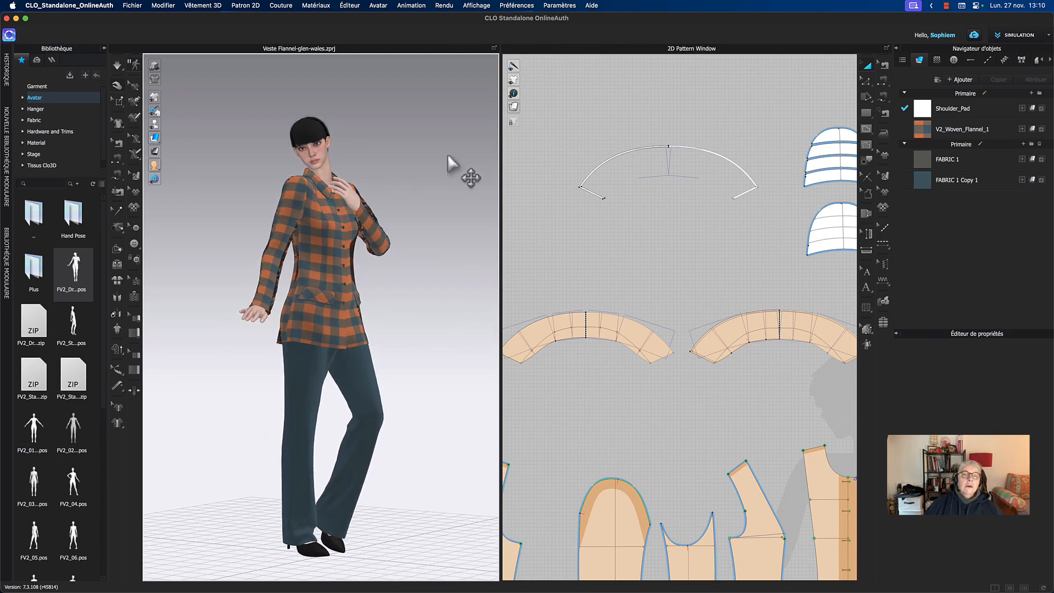
pyautogui.click(445, 5)
pyautogui.click(443, 20)
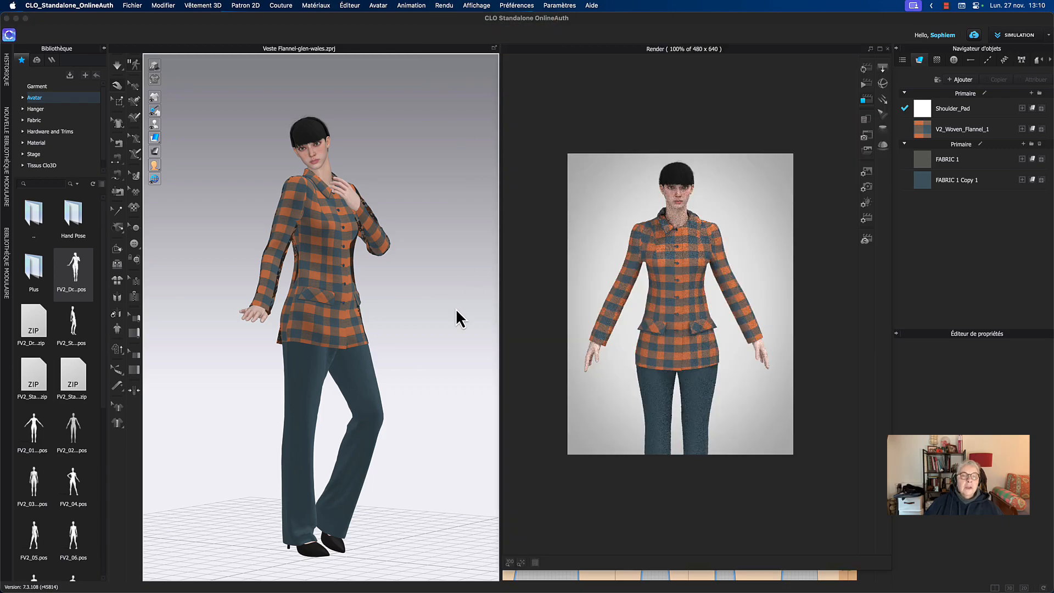
pyautogui.click(867, 68)
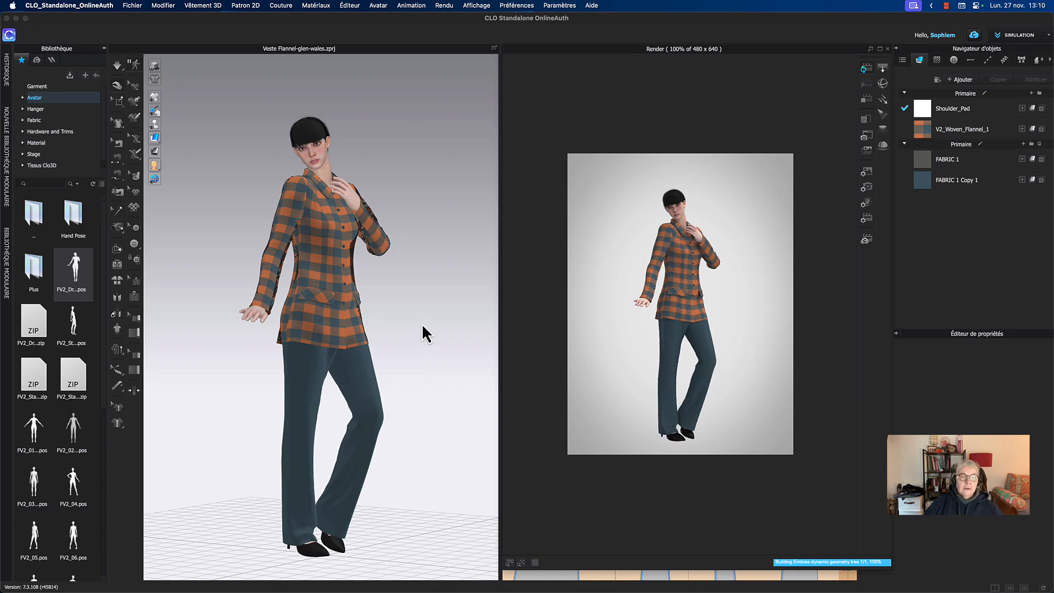
# - Reframe the interactive render closer on the jacket and head, then close the render window
pyautogui.moveTo(396, 302)
pyautogui.mouseDown(button='right')
pyautogui.moveTo(468, 308)
pyautogui.moveTo(393, 302)
pyautogui.mouseUp(button='right')
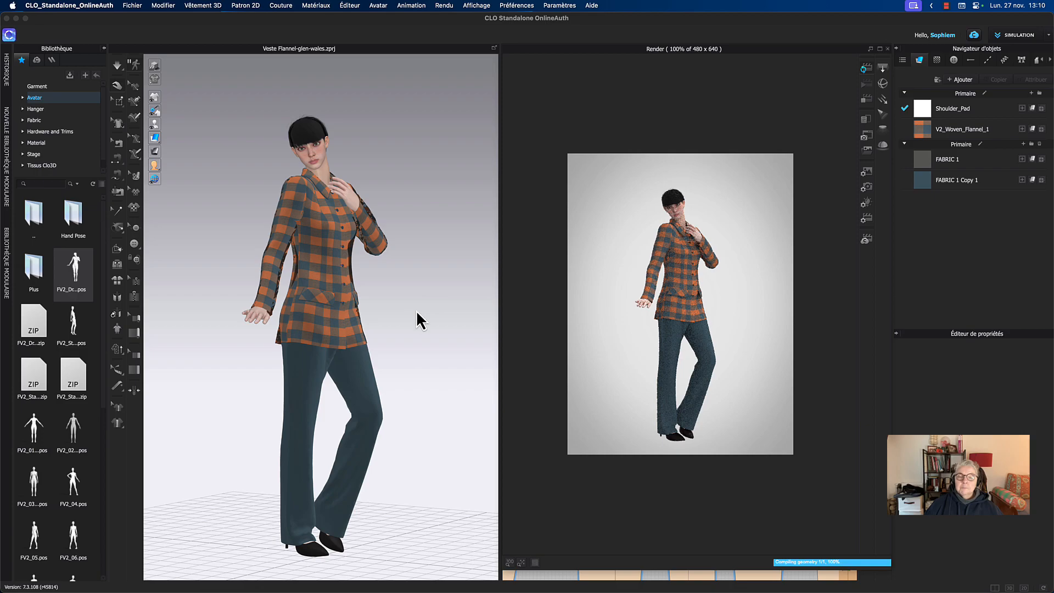
pyautogui.scroll(5, 397, 303)
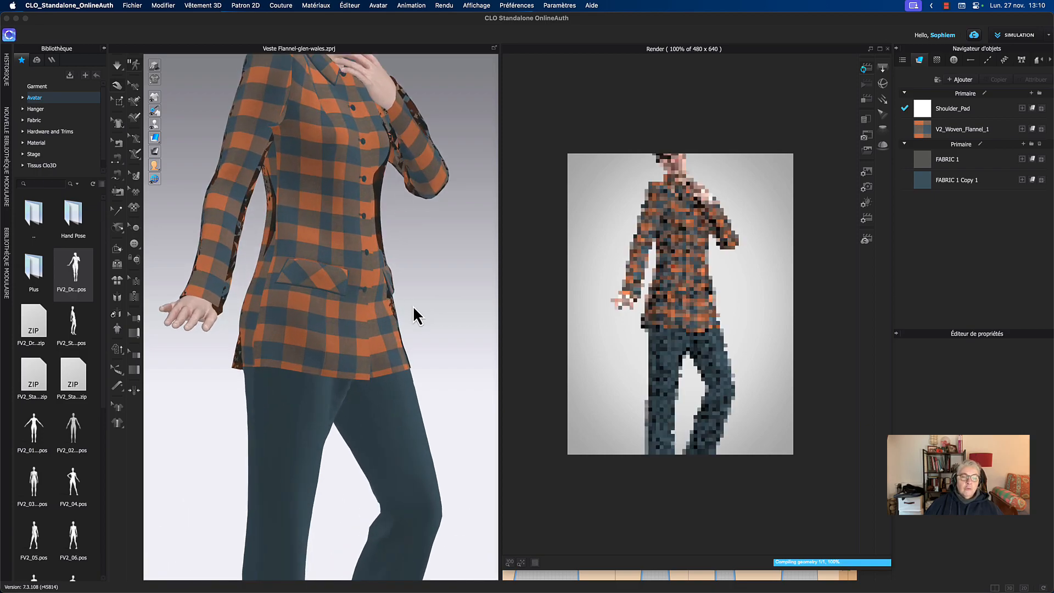
pyautogui.moveTo(430, 304); pyautogui.dragTo(429, 431, button='middle')
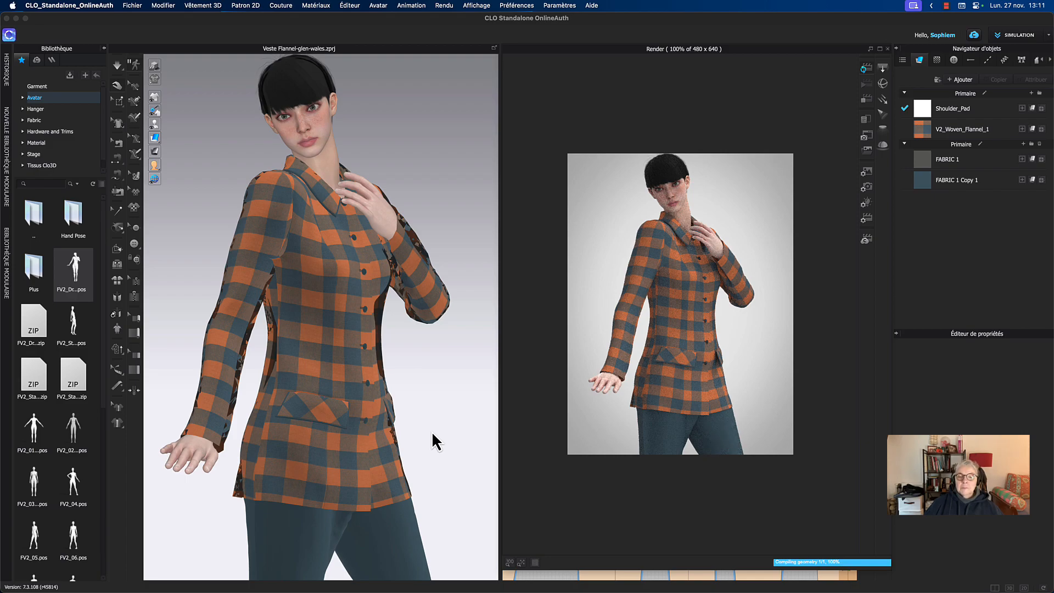
pyautogui.click(891, 48)
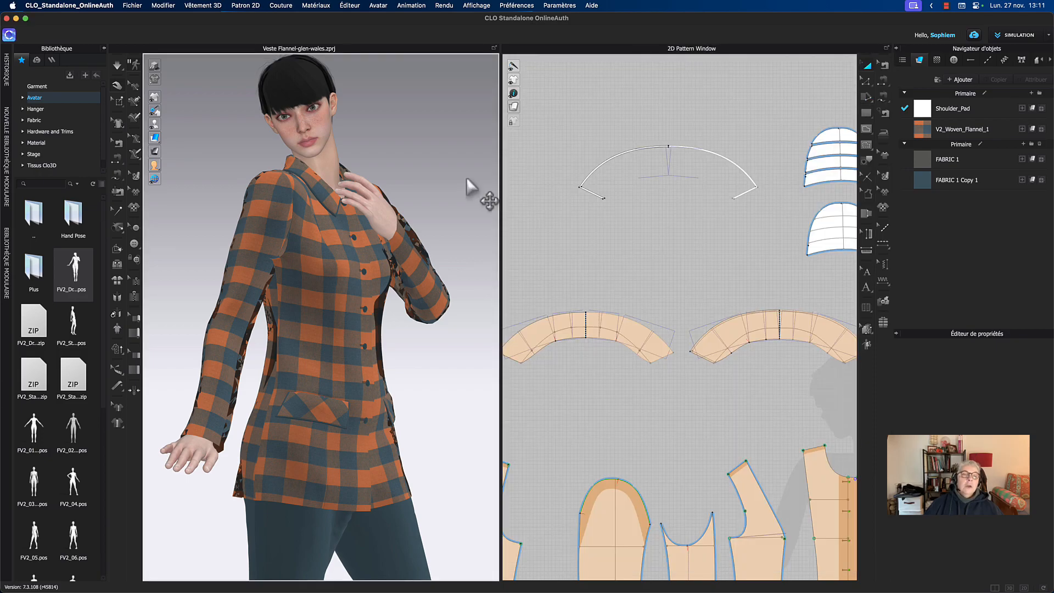
# - Turn on high-quality rendering in the 3D view and inspect the posed jacket from several angles
pyautogui.click(154, 66)
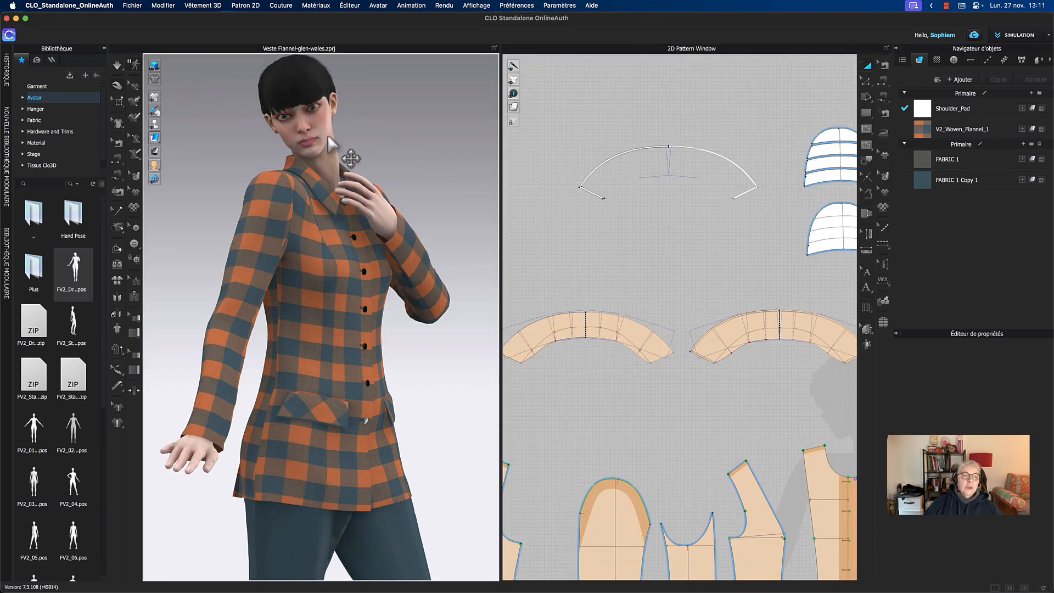
pyautogui.moveTo(422, 174)
pyautogui.mouseDown(button='right')
pyautogui.moveTo(407, 175)
pyautogui.moveTo(430, 176)
pyautogui.mouseUp(button='right')
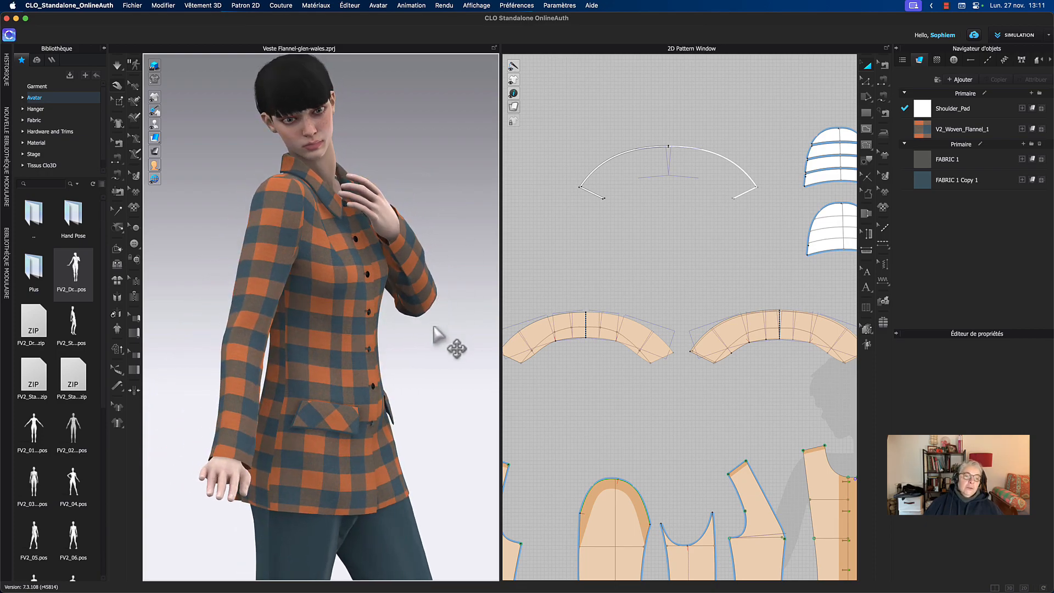
pyautogui.moveTo(434, 329); pyautogui.dragTo(432, 327, button='middle')
pyautogui.moveTo(432, 326); pyautogui.dragTo(428, 340, button='right')
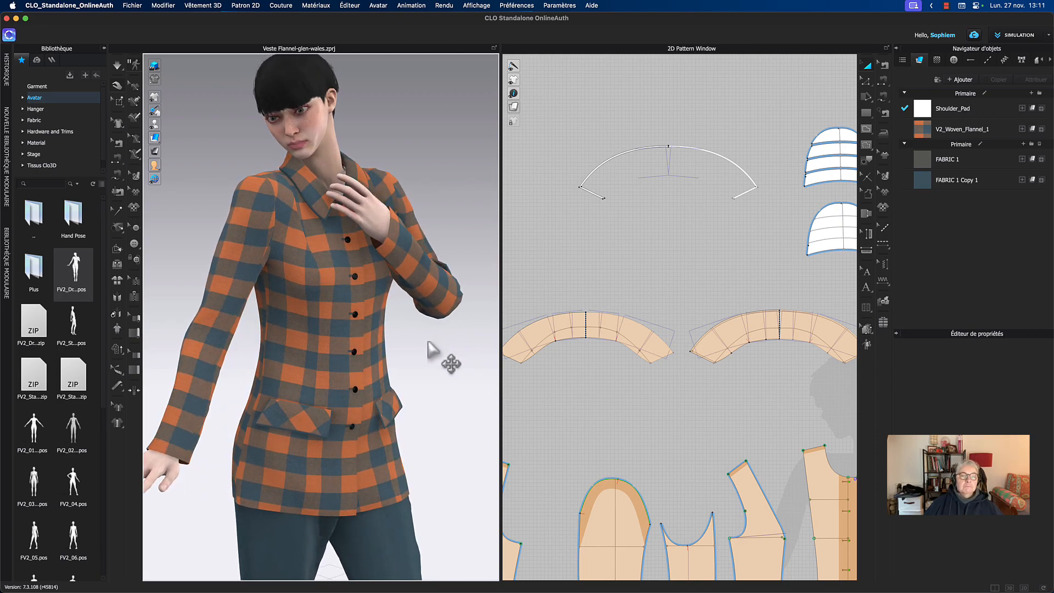
pyautogui.moveTo(449, 173); pyautogui.dragTo(449, 189, button='middle')
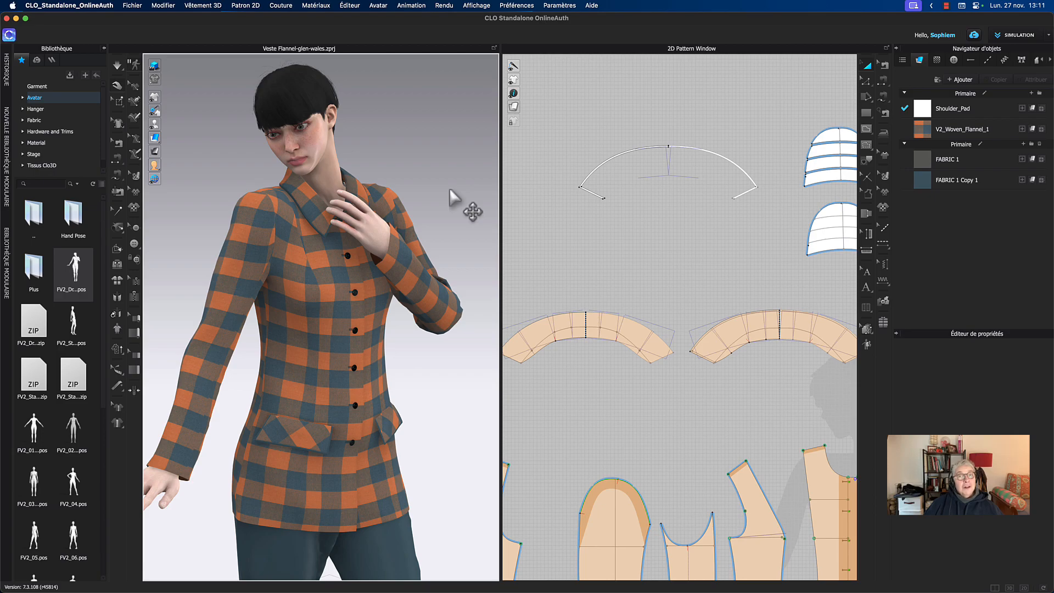
pyautogui.click(948, 6)
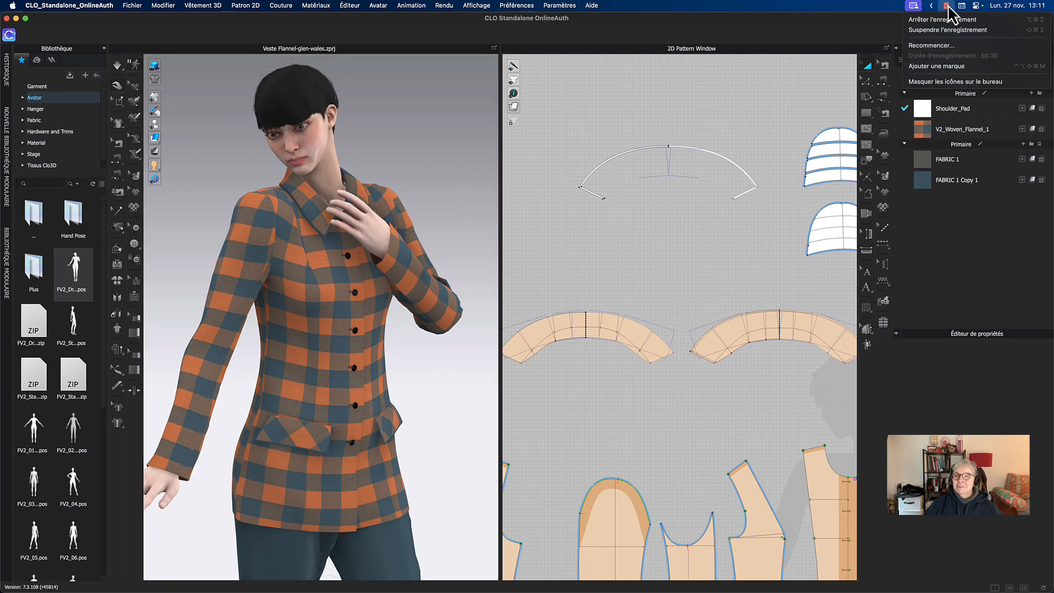
pyautogui.click(946, 26)
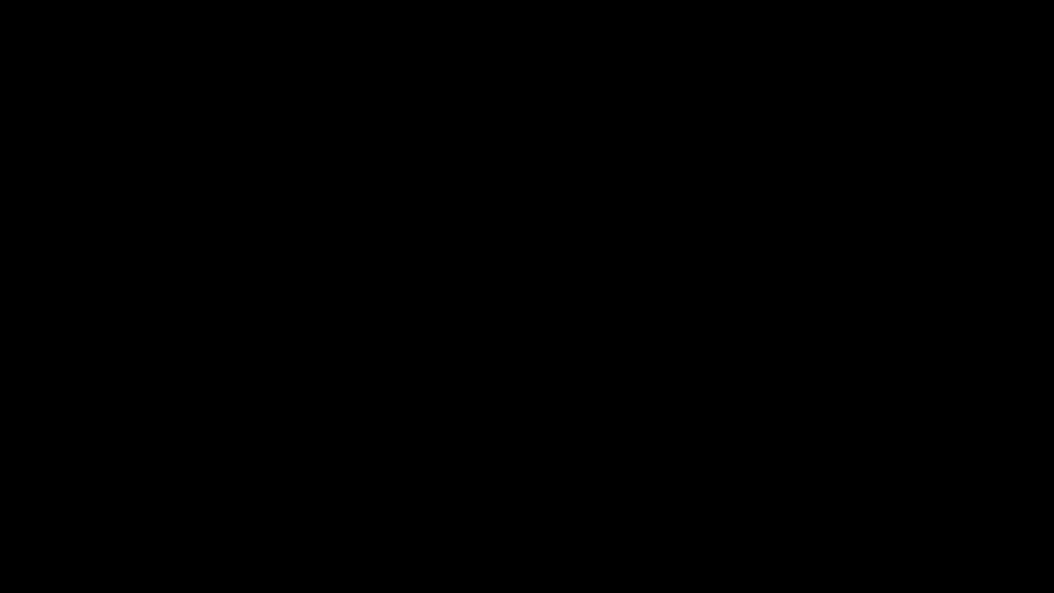